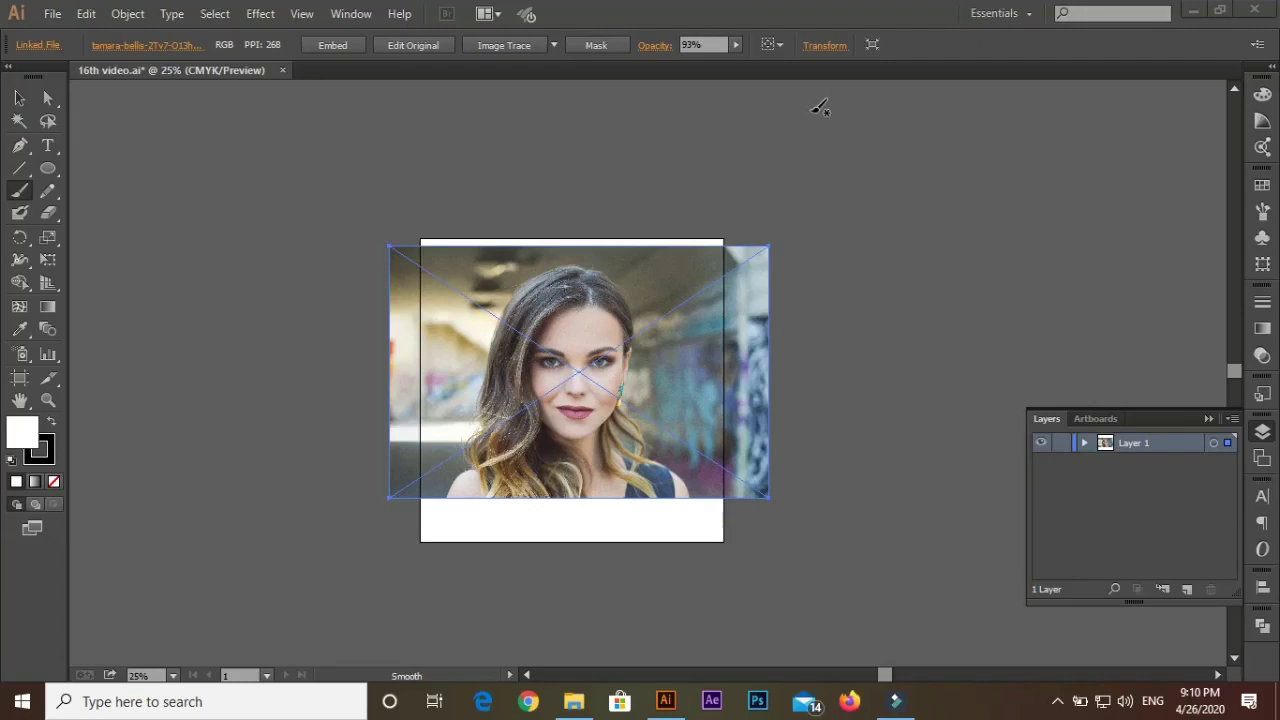
# Set the reference photo to 95% opacity, lock Layer 1, and add Layer 2 above it
pyautogui.click(736, 45)
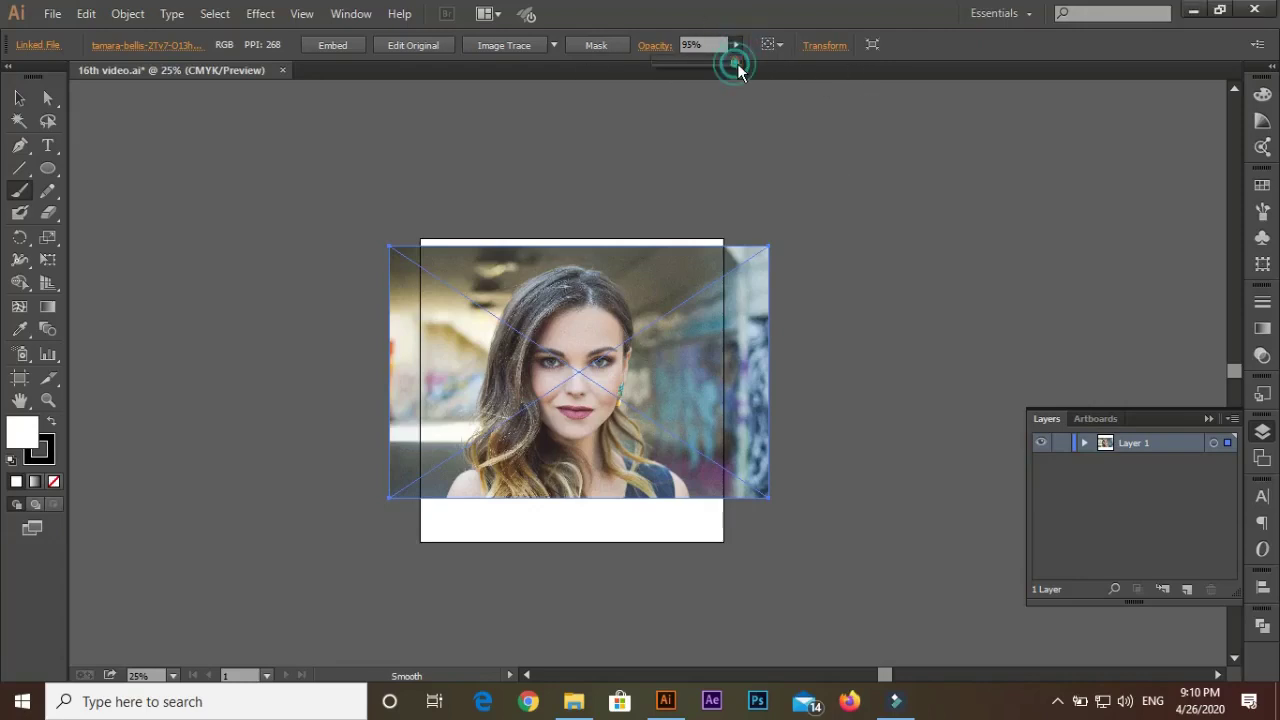
pyautogui.click(1061, 442)
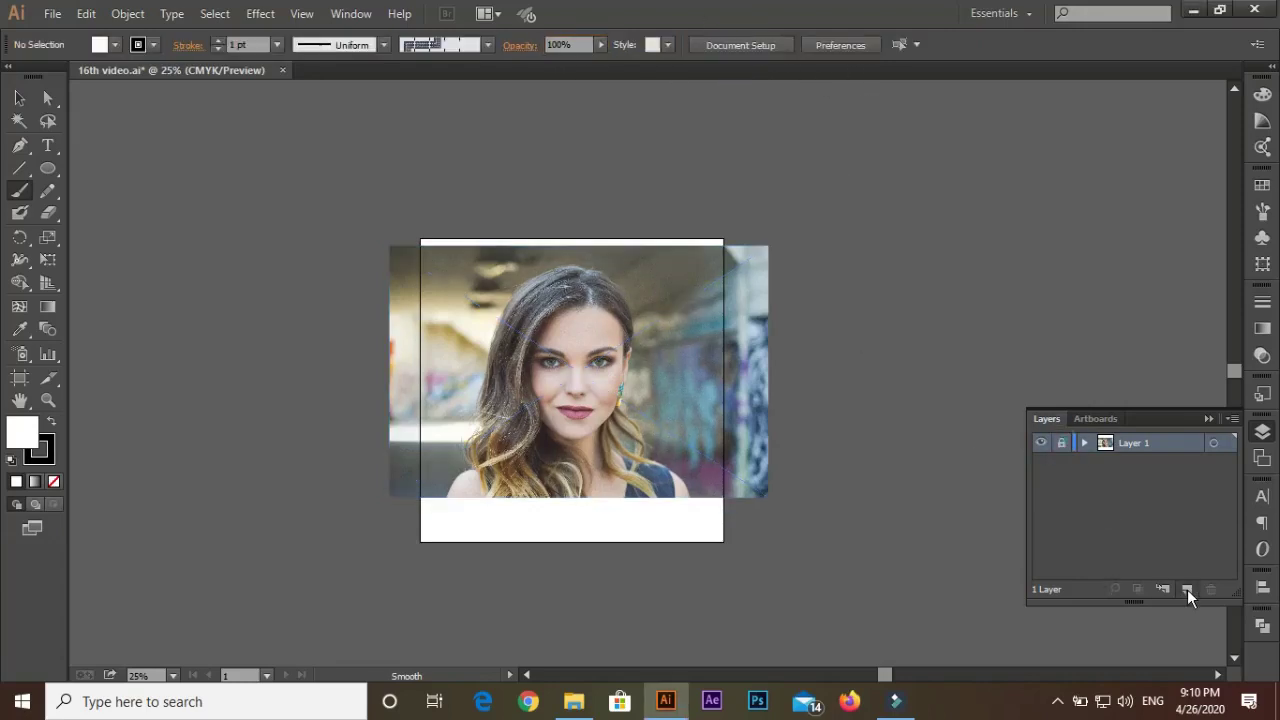
pyautogui.click(1187, 589)
# Set up the Ellipse tool with fill and stroke swapped and no stroke
pyautogui.click(48, 172)
pyautogui.click(51, 421)
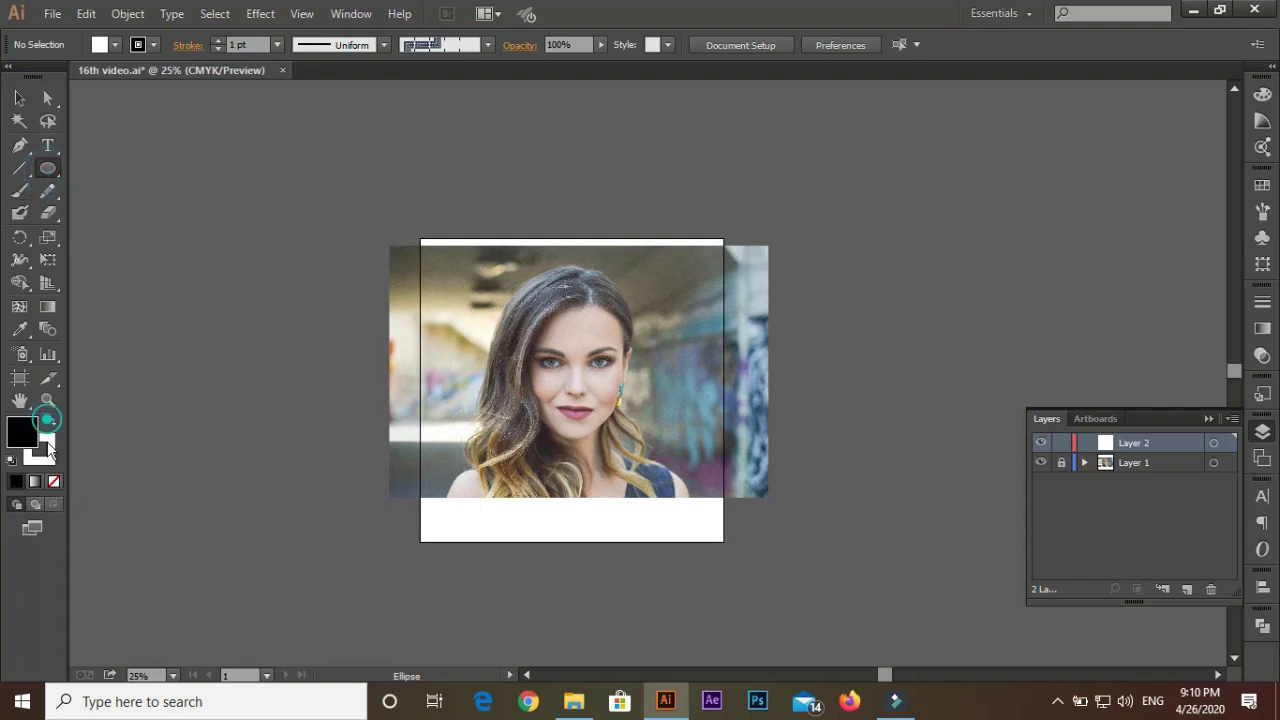
pyautogui.click(45, 450)
# Draw a wide black ellipse across the photo
pyautogui.click(54, 481)
pyautogui.moveTo(172, 262); pyautogui.dragTo(1104, 310)
pyautogui.click(15, 102)
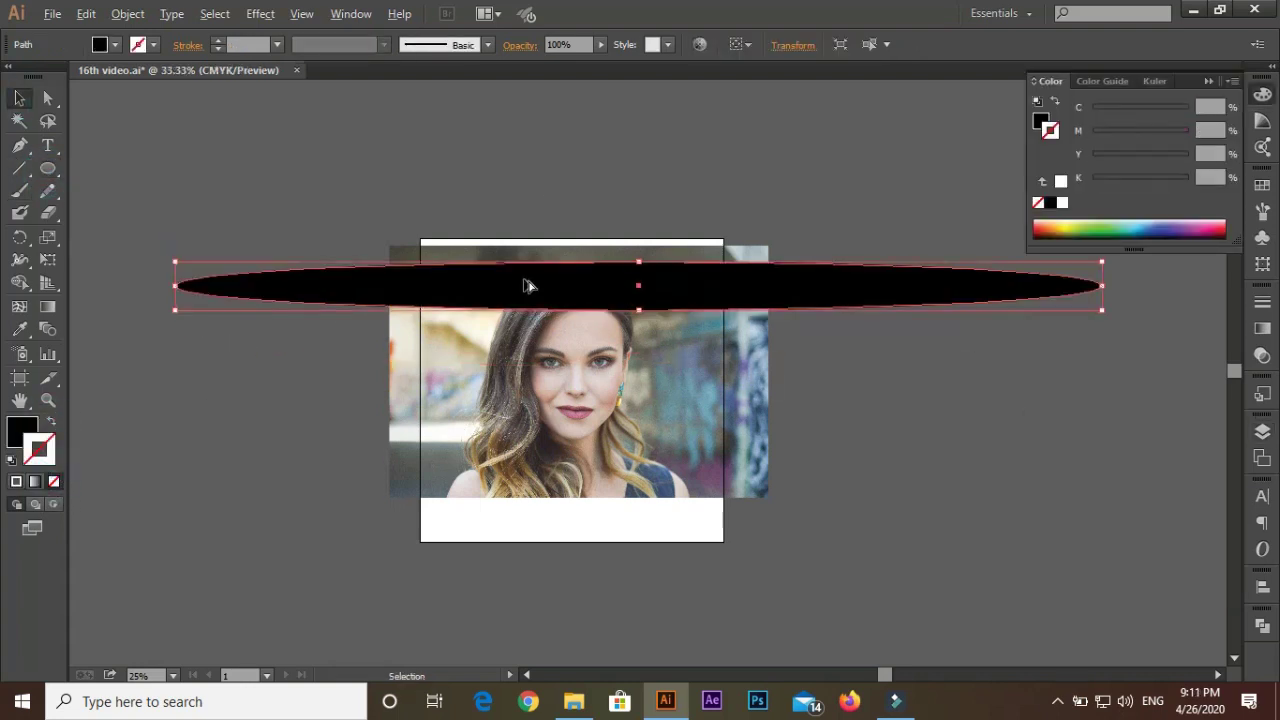
pyautogui.scroll(3, 523, 283)
pyautogui.scroll(2, 760, 351)
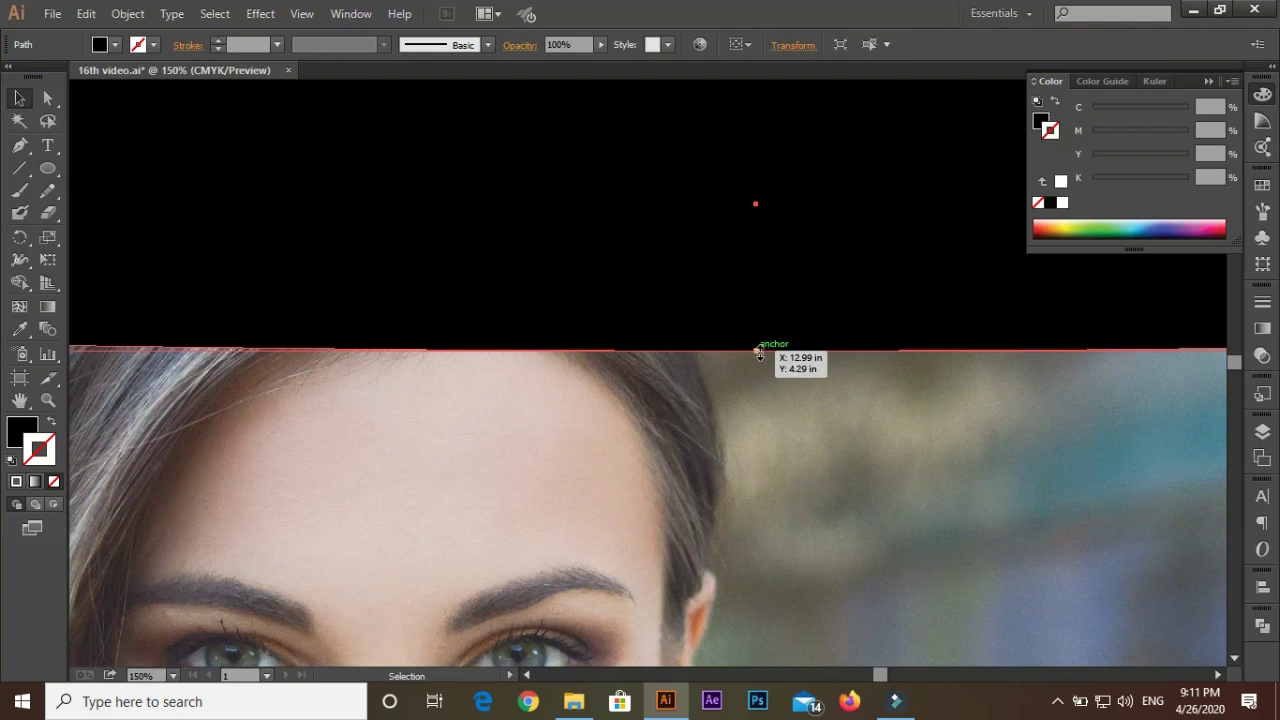
# Flatten the ellipse into a long, thin, tapered black band
pyautogui.moveTo(760, 351); pyautogui.dragTo(757, 106)
pyautogui.scroll(1, 757, 106)
pyautogui.scroll(3, 697, 468)
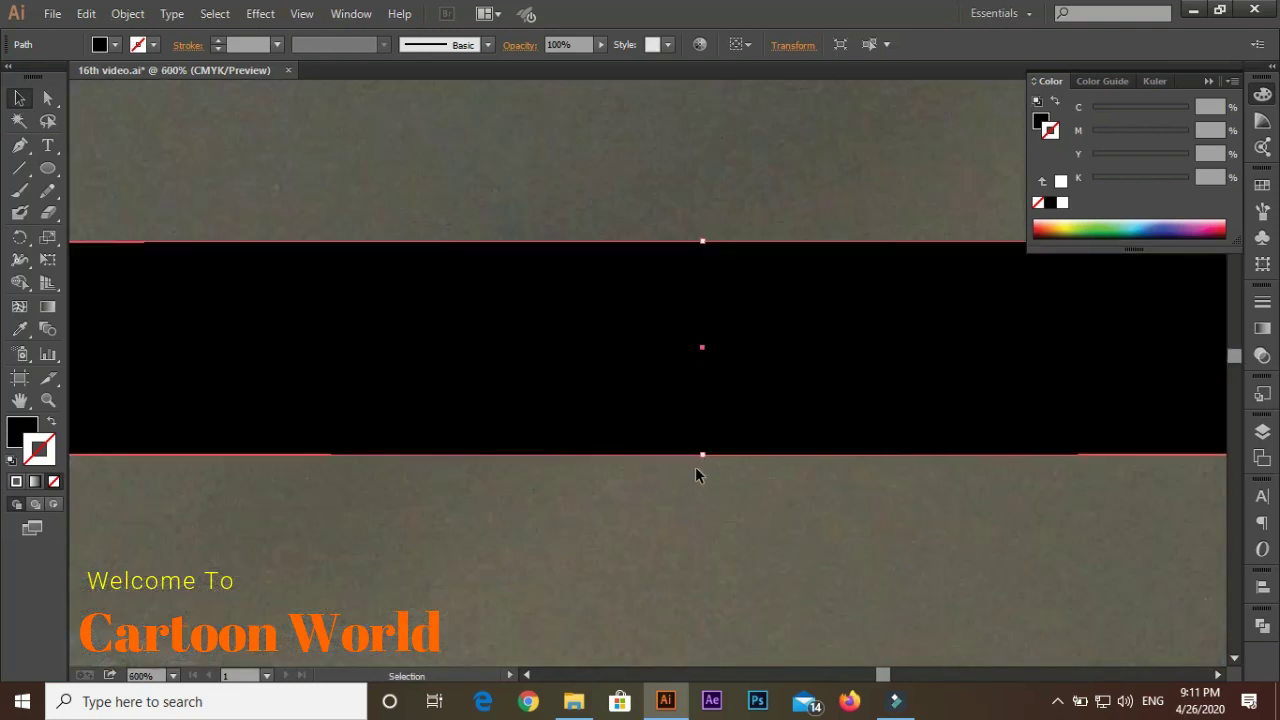
pyautogui.moveTo(700, 451); pyautogui.dragTo(709, 267)
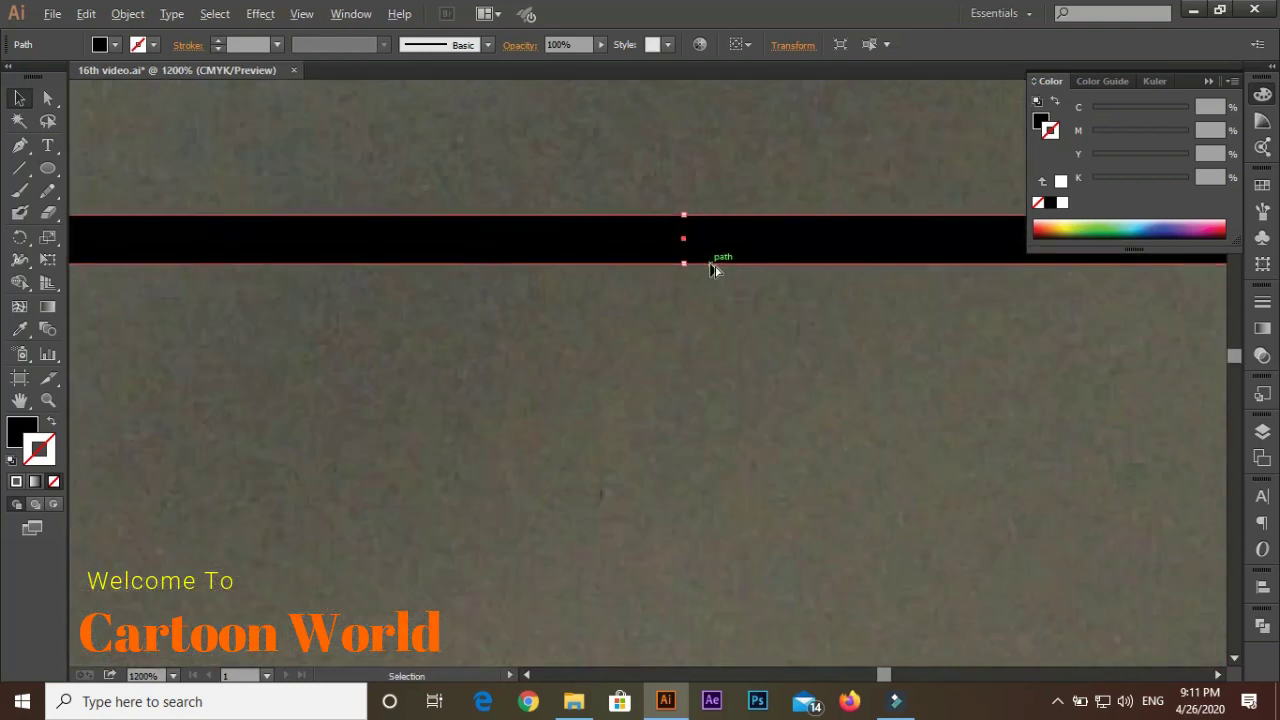
pyautogui.scroll(2, 654, 408)
pyautogui.scroll(2, 630, 404)
pyautogui.moveTo(626, 402); pyautogui.dragTo(626, 360)
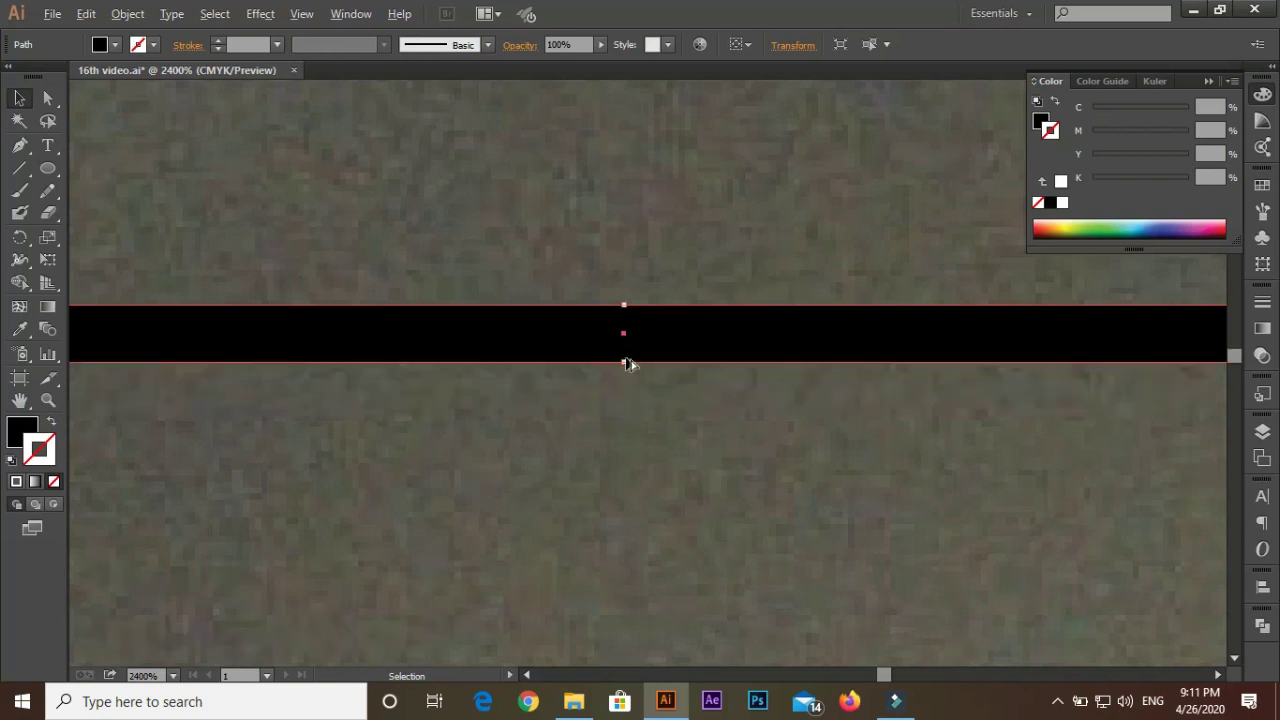
pyautogui.scroll(-5, 622, 355)
# Turn the black band into a new Art Brush, accepting its settings
pyautogui.click(487, 44)
pyautogui.click(438, 188)
pyautogui.click(577, 381)
pyautogui.click(616, 469)
pyautogui.click(770, 592)
# Paint a test stroke with the new brush, then delete it and the band
pyautogui.click(22, 188)
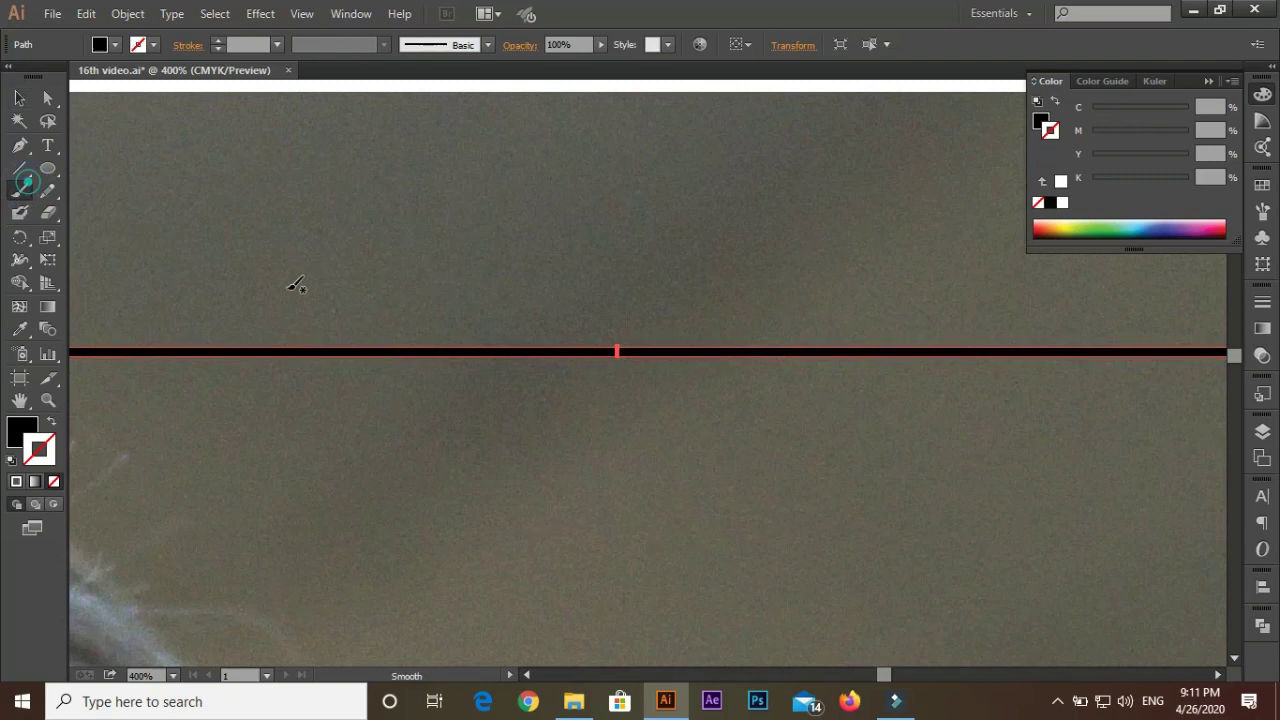
pyautogui.moveTo(663, 292); pyautogui.dragTo(500, 450)
pyautogui.press('v')
pyautogui.moveTo(397, 169); pyautogui.dragTo(729, 486)
pyautogui.press('Delete')
# Zoom in on the nose and trace the left nostril curve with the new brush
pyautogui.hotkey('ctrl', '-')
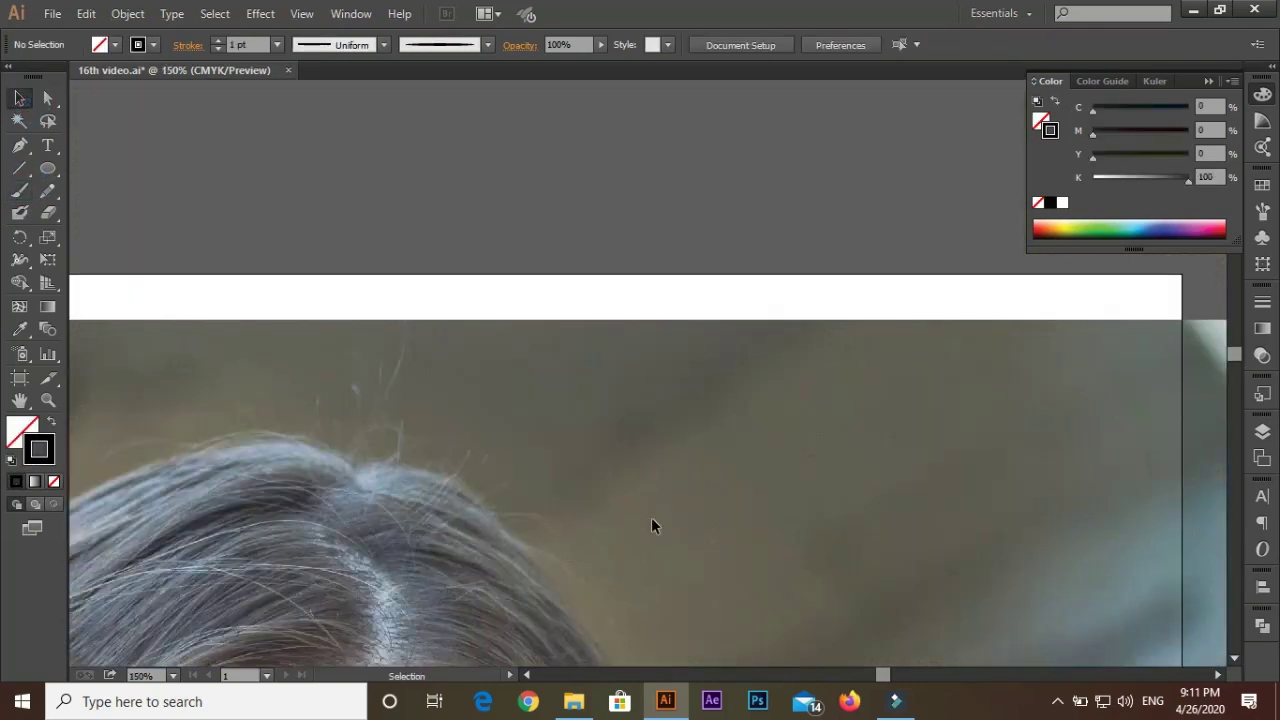
pyautogui.scroll(-5, 651, 517)
pyautogui.scroll(-5, 636, 466)
pyautogui.click(22, 188)
pyautogui.scroll(-5, 704, 441)
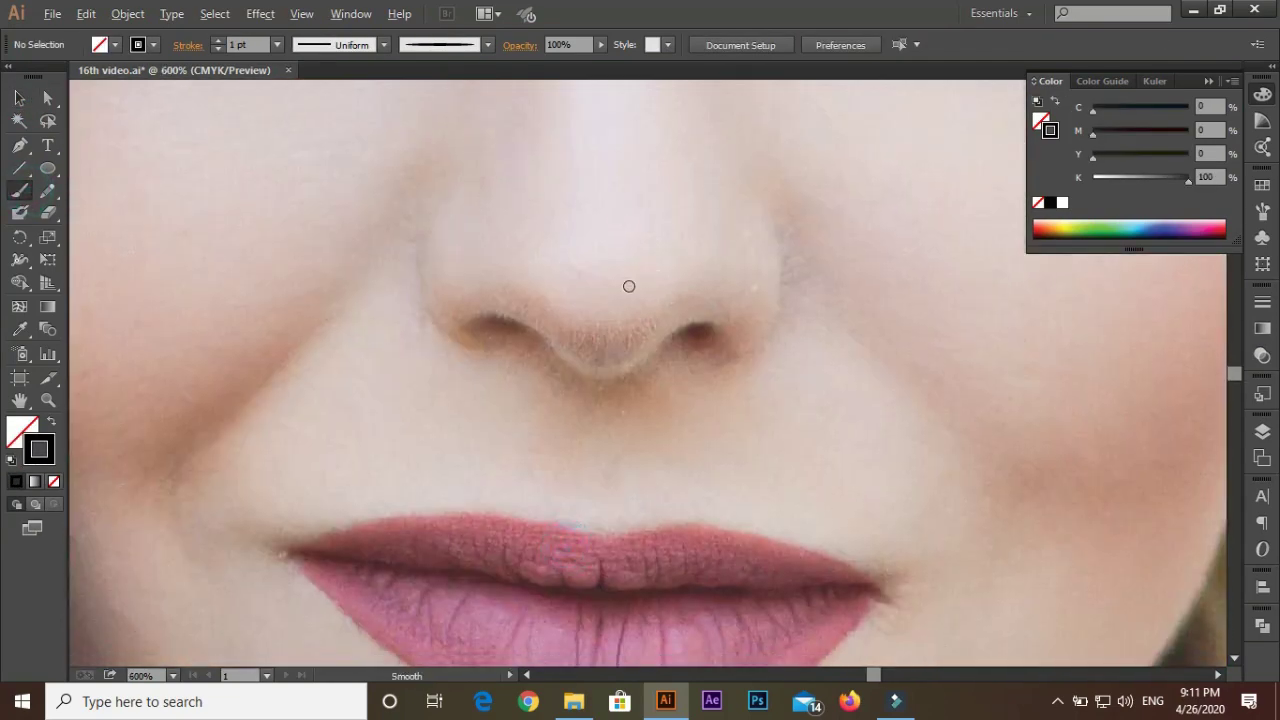
pyautogui.hotkey('ctrl', '+')
pyautogui.hotkey('ctrl', '+')
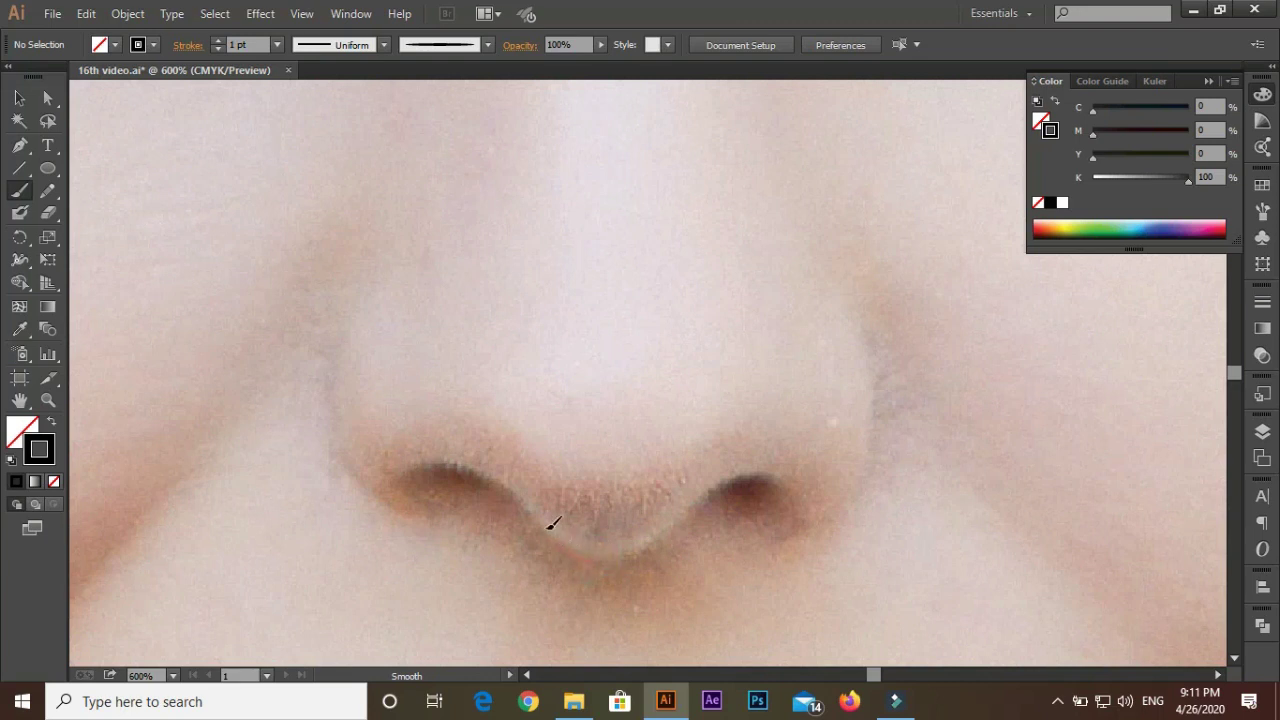
pyautogui.moveTo(401, 494); pyautogui.dragTo(600, 560)
pyautogui.hotkey('ctrl', 'z')
pyautogui.moveTo(408, 496); pyautogui.dragTo(402, 505)
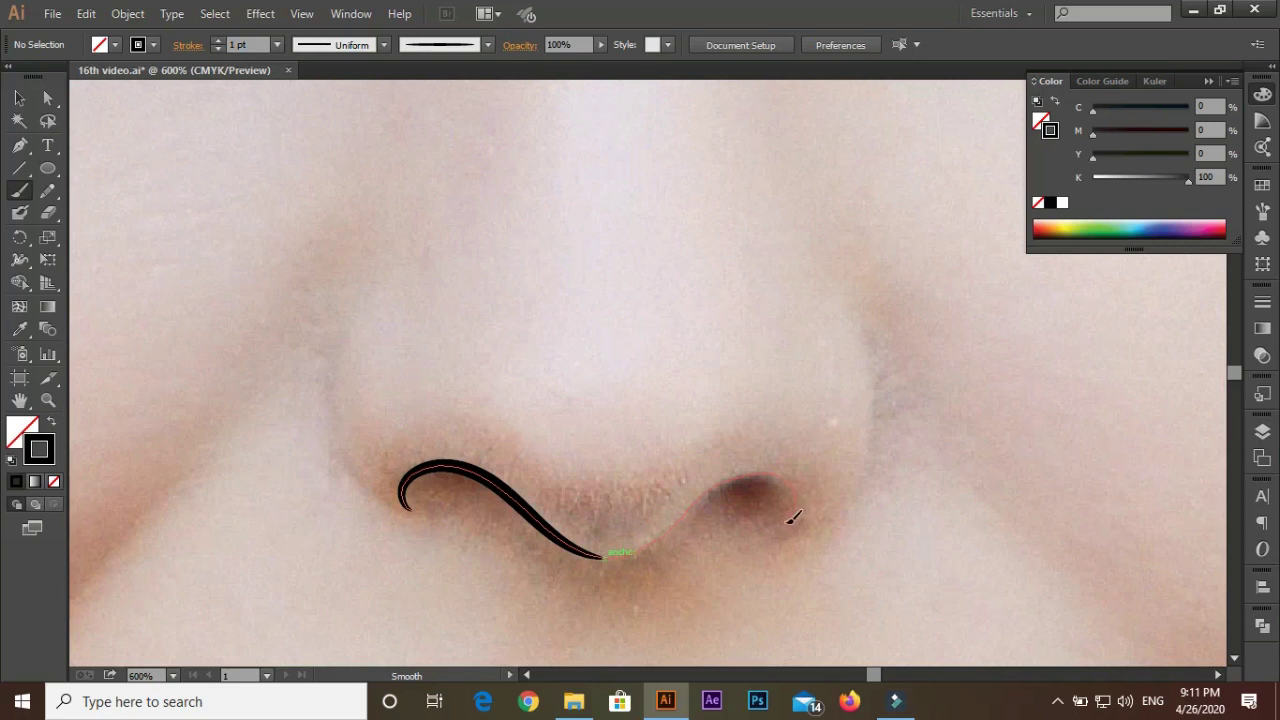
# Trace the right nostril curve and add loops inside both nostrils
pyautogui.moveTo(793, 517); pyautogui.dragTo(790, 548)
pyautogui.keyDown('alt'); pyautogui.scroll(-2, 770, 530); pyautogui.keyUp('alt')
pyautogui.keyDown('alt'); pyautogui.scroll(-1, 760, 540); pyautogui.keyUp('alt')
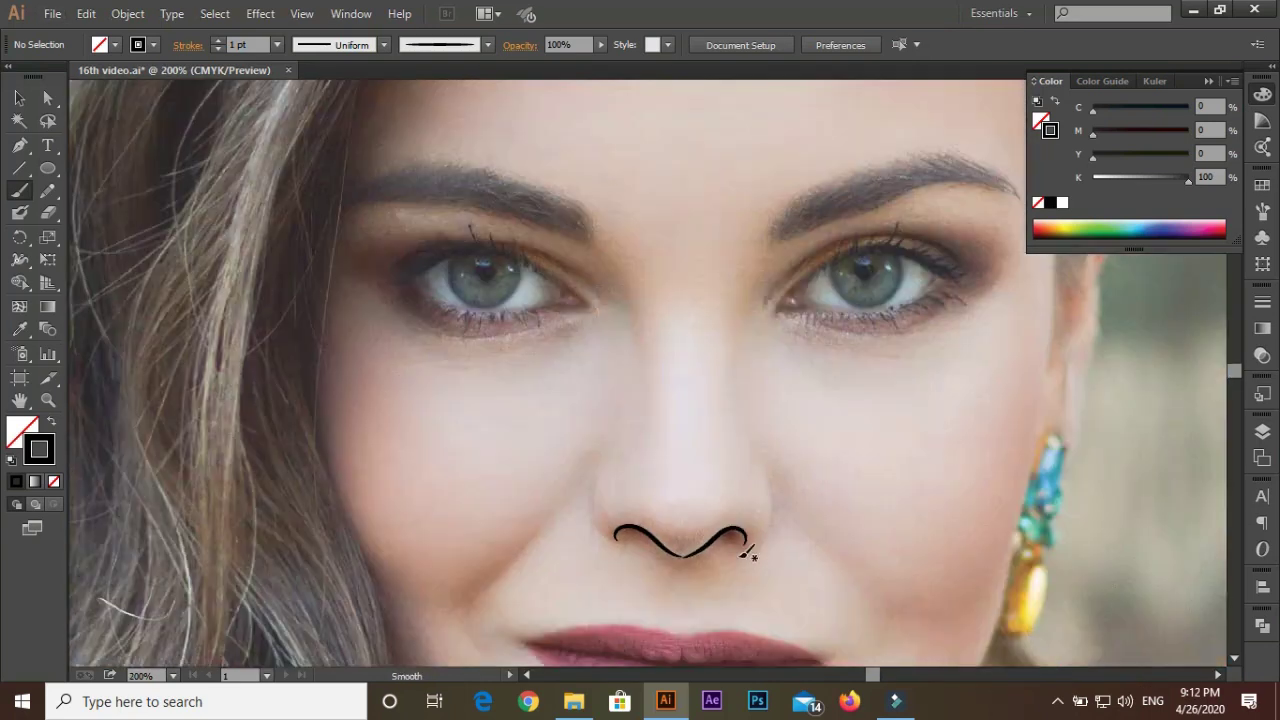
pyautogui.keyDown('alt'); pyautogui.scroll(2, 748, 553); pyautogui.keyUp('alt')
pyautogui.keyDown('alt'); pyautogui.scroll(1, 748, 553); pyautogui.keyUp('alt')
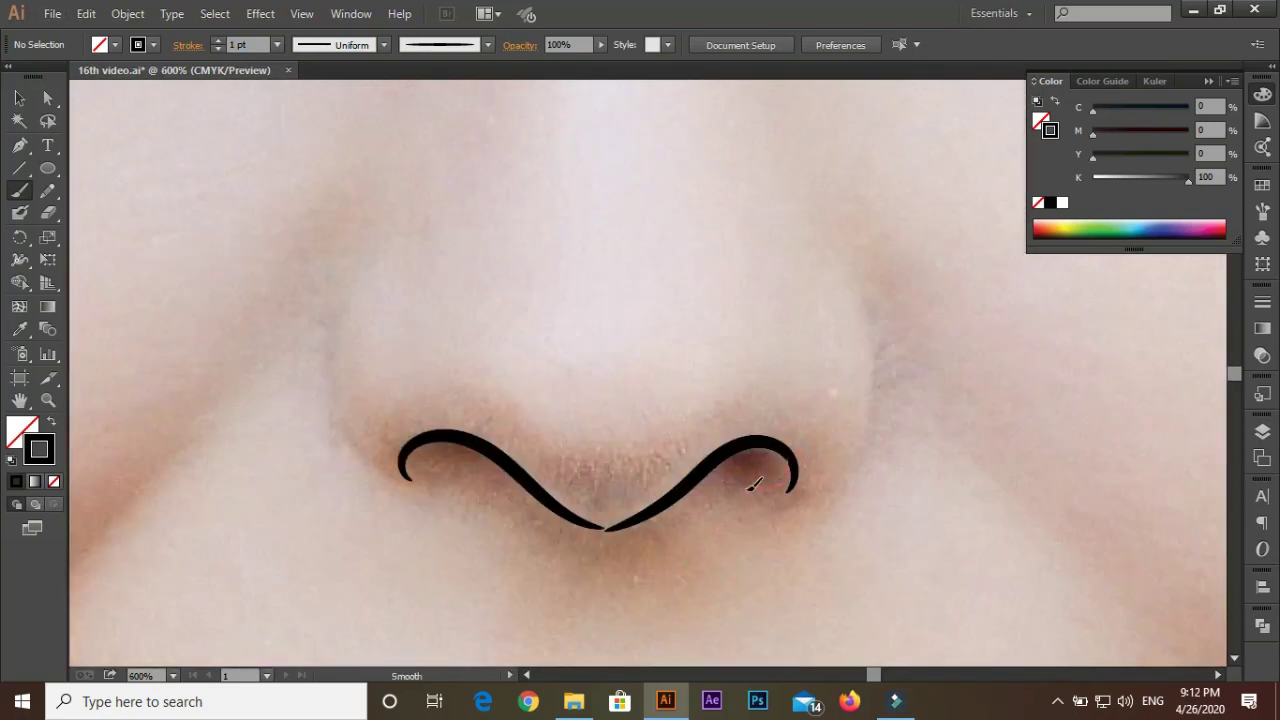
pyautogui.moveTo(689, 490); pyautogui.dragTo(692, 490)
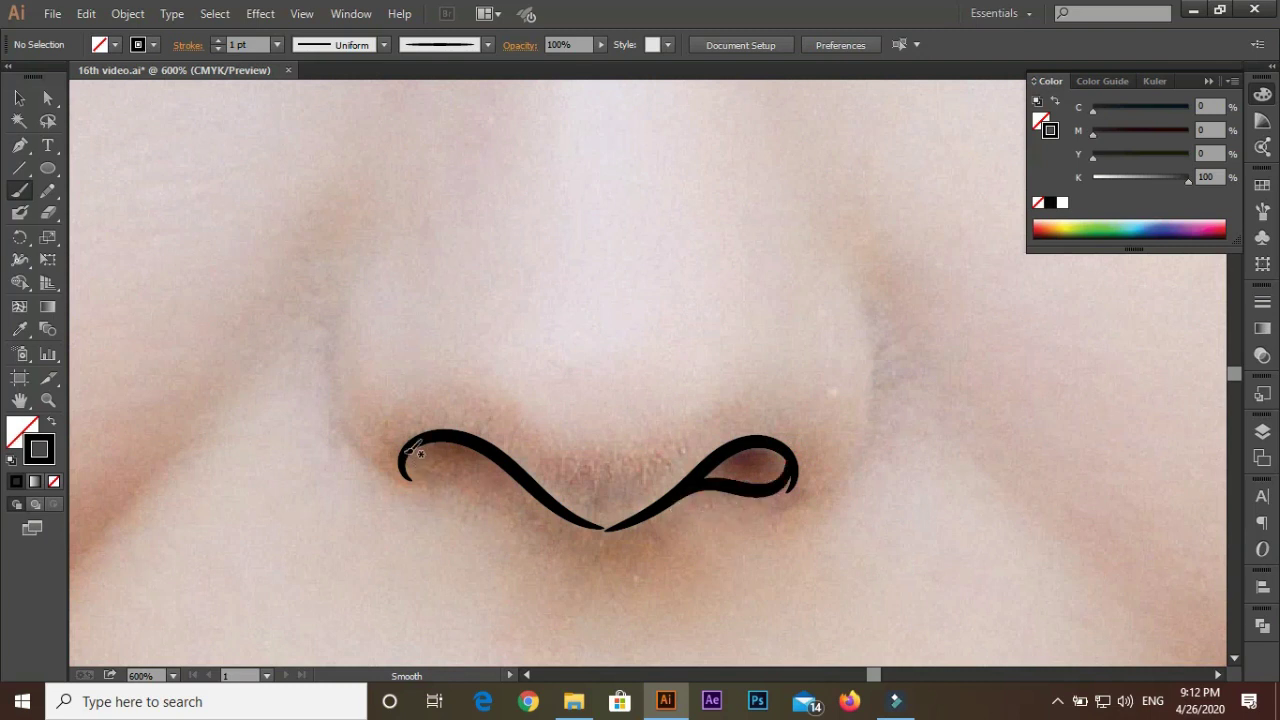
pyautogui.moveTo(505, 457); pyautogui.dragTo(507, 458)
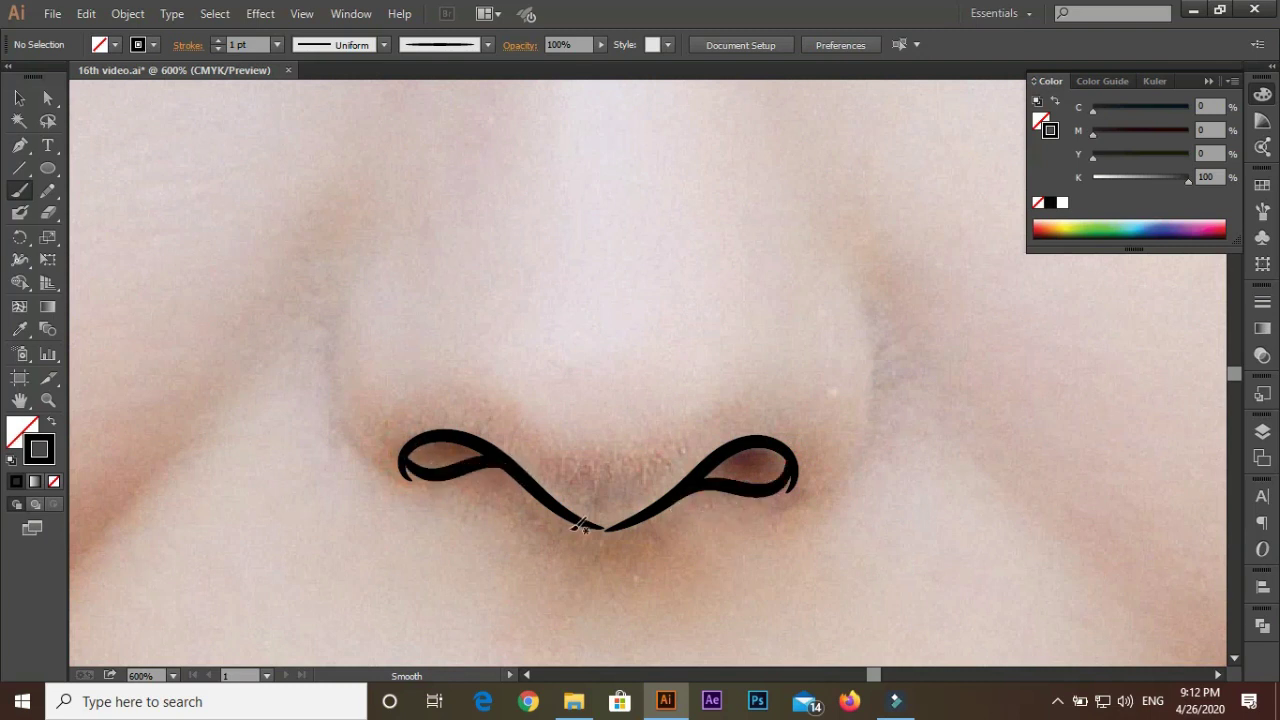
pyautogui.moveTo(607, 527)
pyautogui.mouseDown()
pyautogui.moveTo(757, 491)
pyautogui.moveTo(790, 465)
pyautogui.mouseUp()
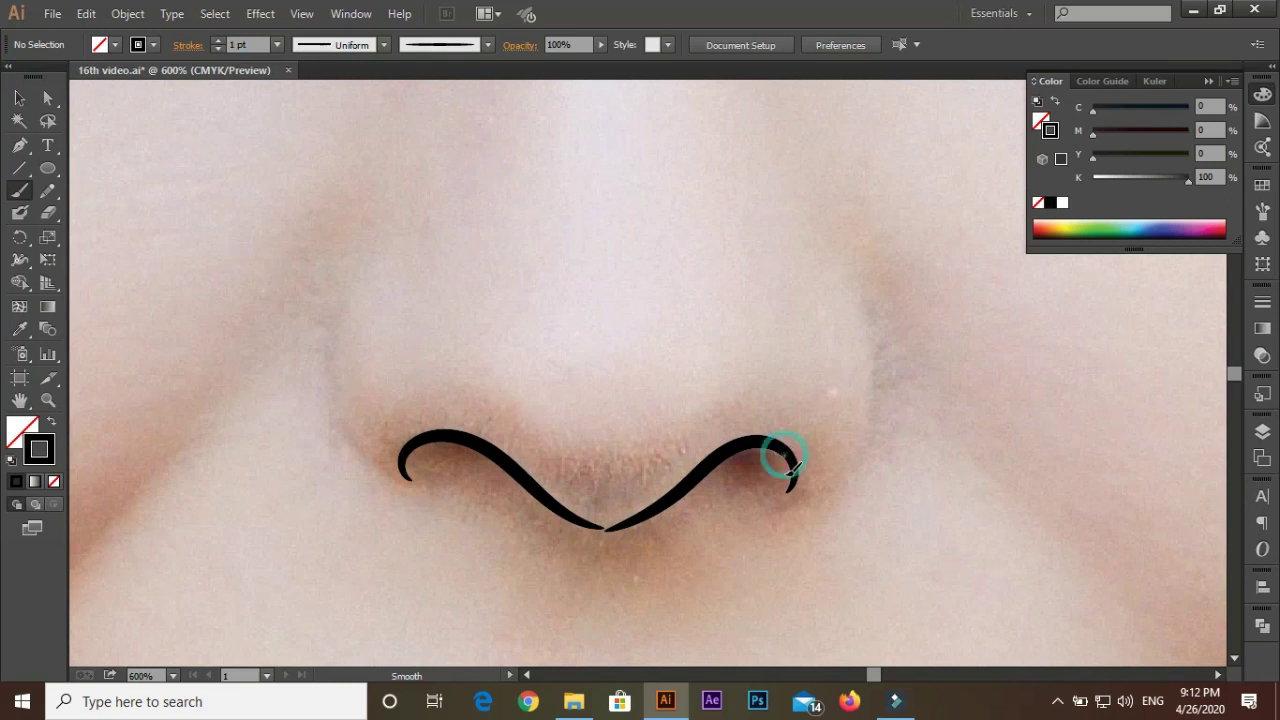
pyautogui.moveTo(700, 482); pyautogui.dragTo(680, 495)
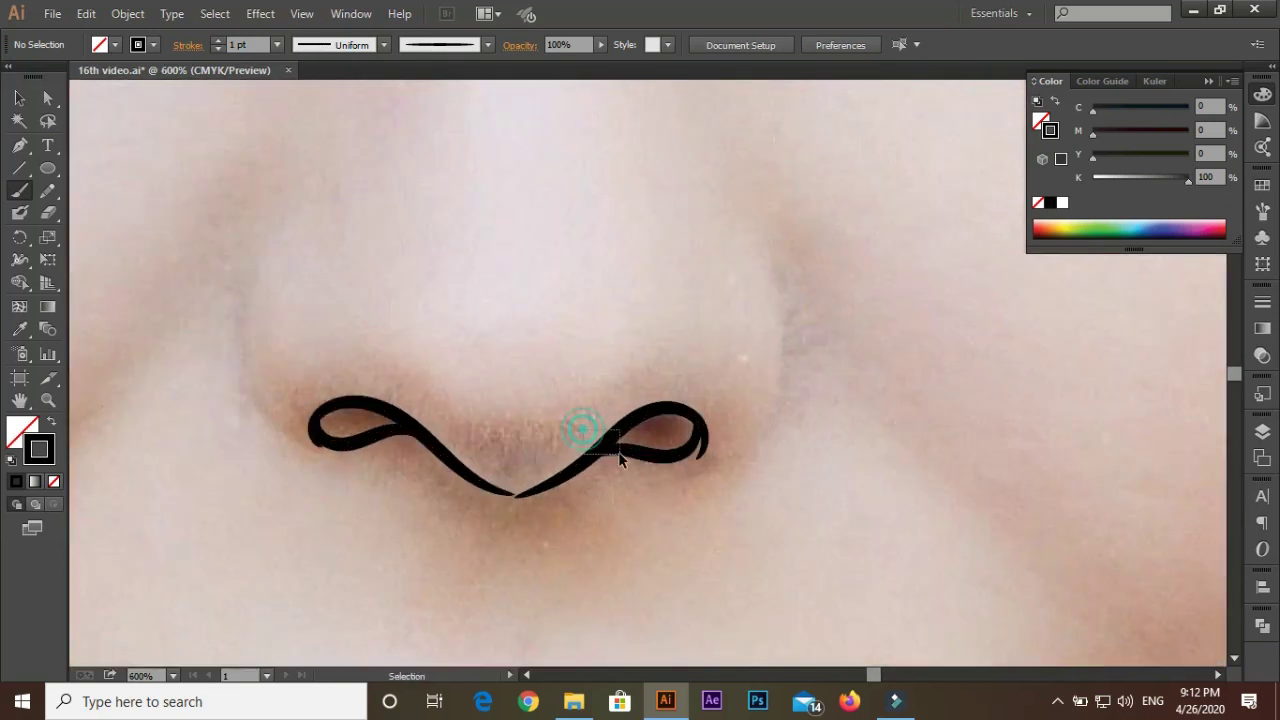
# Redraw the left nostril curve and add a stroke along the right loop's edge
pyautogui.moveTo(583, 428); pyautogui.dragTo(651, 458)
pyautogui.hotkey('ctrl', 'shift', 'a')
pyautogui.hotkey('ctrl', '-')
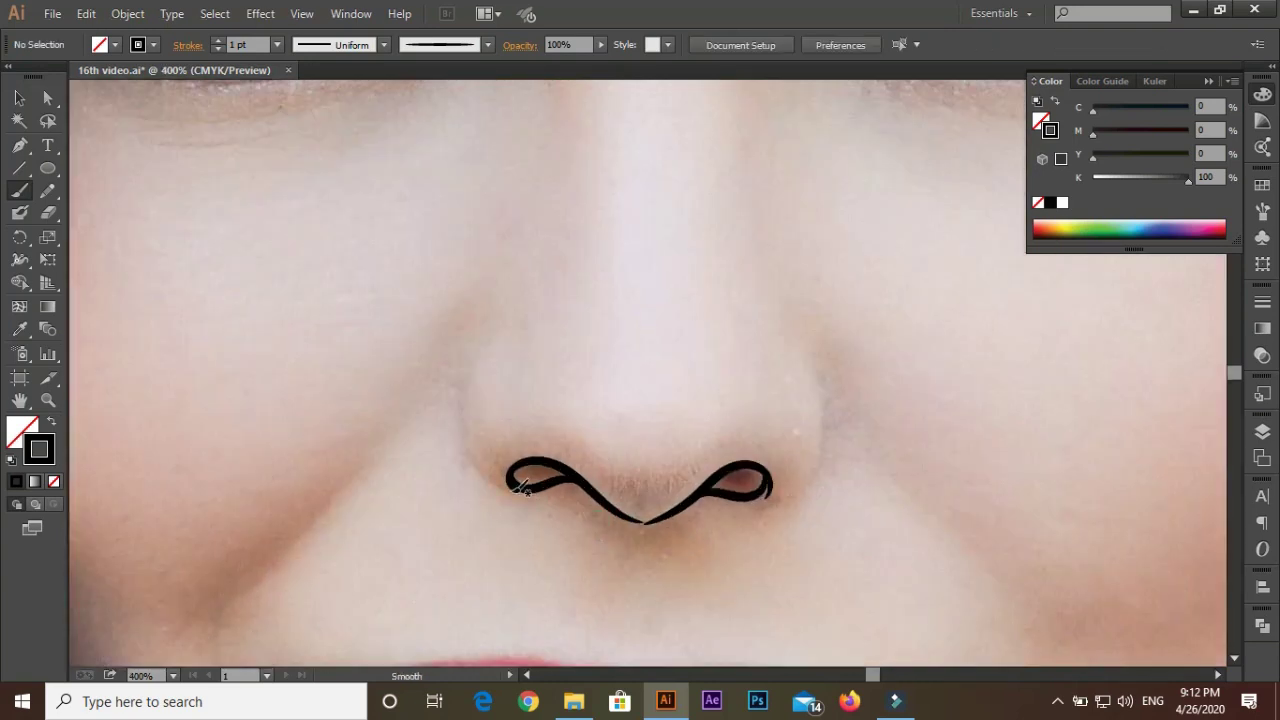
pyautogui.moveTo(480, 366); pyautogui.dragTo(504, 490)
pyautogui.moveTo(822, 458); pyautogui.dragTo(768, 493)
pyautogui.moveTo(822, 382); pyautogui.dragTo(823, 380)
pyautogui.hotkey('ctrl', '-')
pyautogui.hotkey('ctrl', '-')
pyautogui.hotkey('ctrl', '-')
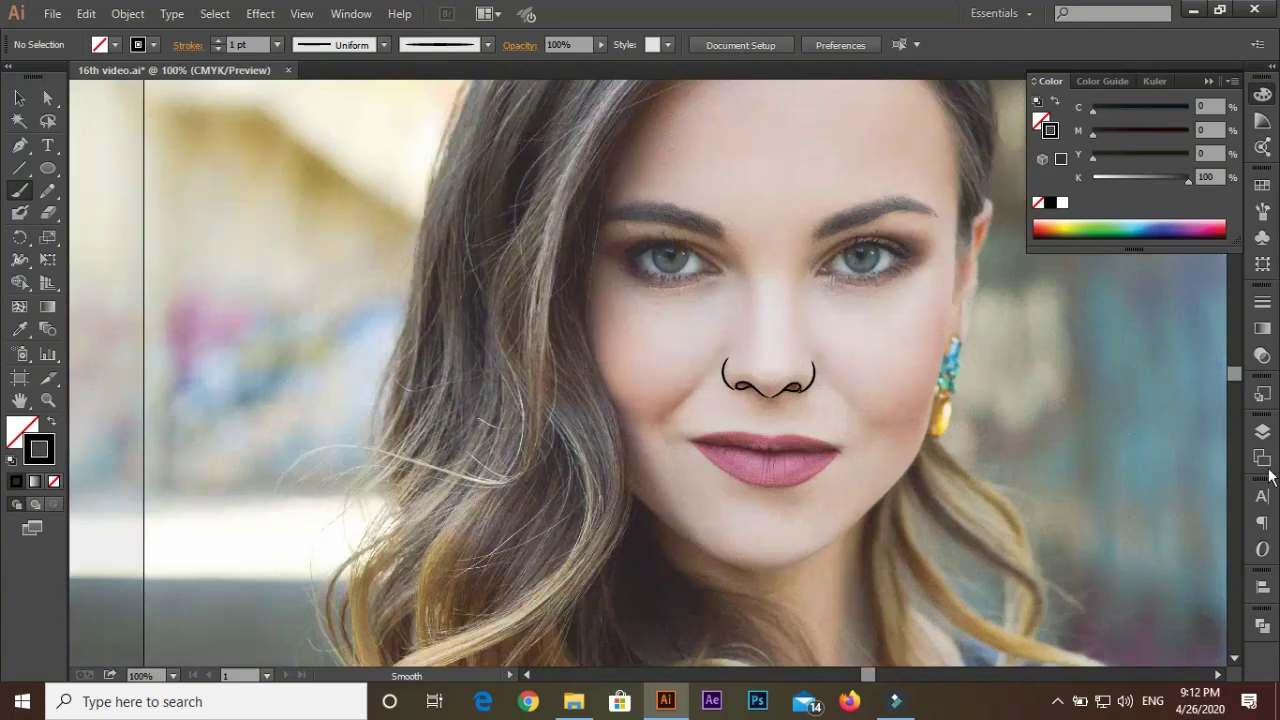
# Toggle the photo layer to check the drawing, then try a stroke along the nose's left side
pyautogui.press('F7')
pyautogui.click(1040, 462)
pyautogui.click(1040, 444)
pyautogui.scroll(2, 760, 395)
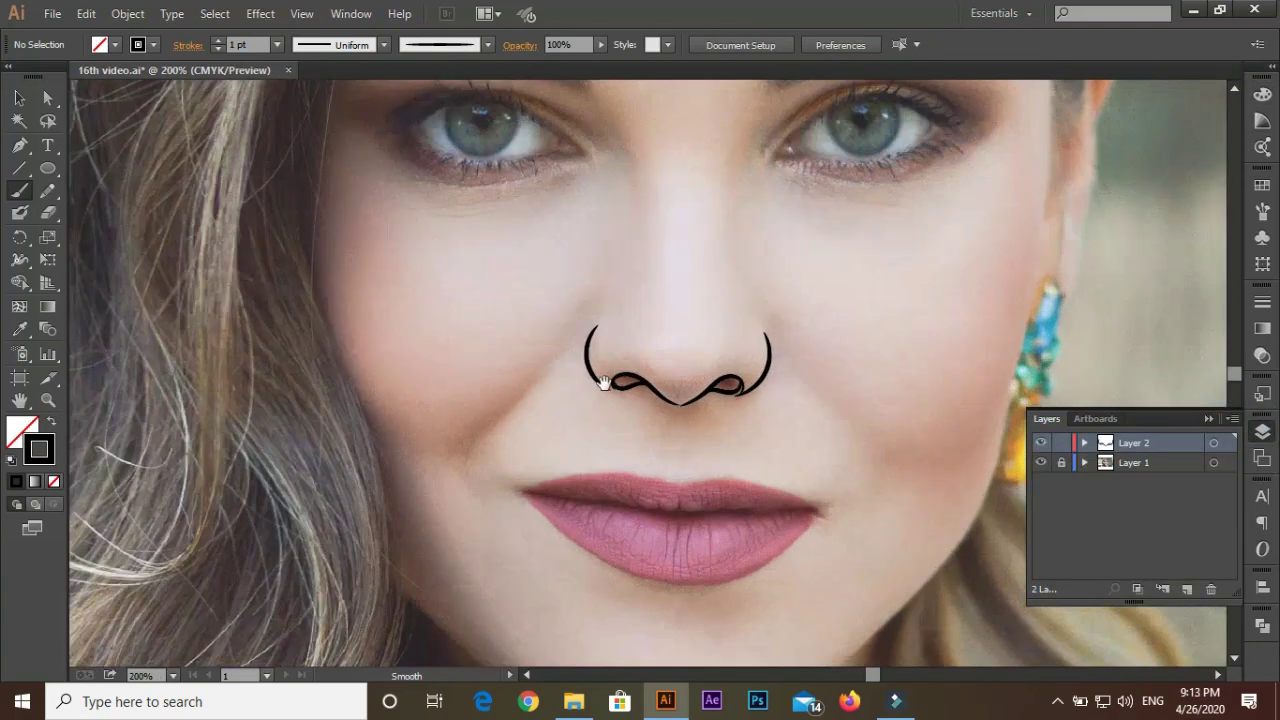
pyautogui.scroll(1, 700, 390)
pyautogui.moveTo(628, 381); pyautogui.dragTo(545, 516)
pyautogui.scroll(-3, 697, 531)
pyautogui.scroll(4, 586, 434)
pyautogui.hotkey('ctrl', 'z')
pyautogui.scroll(-3, 849, 297)
pyautogui.scroll(2, 743, 394)
# Trace the first eye's upper eyelid and lower eyelid to the inner corner
pyautogui.scroll(2, 694, 434)
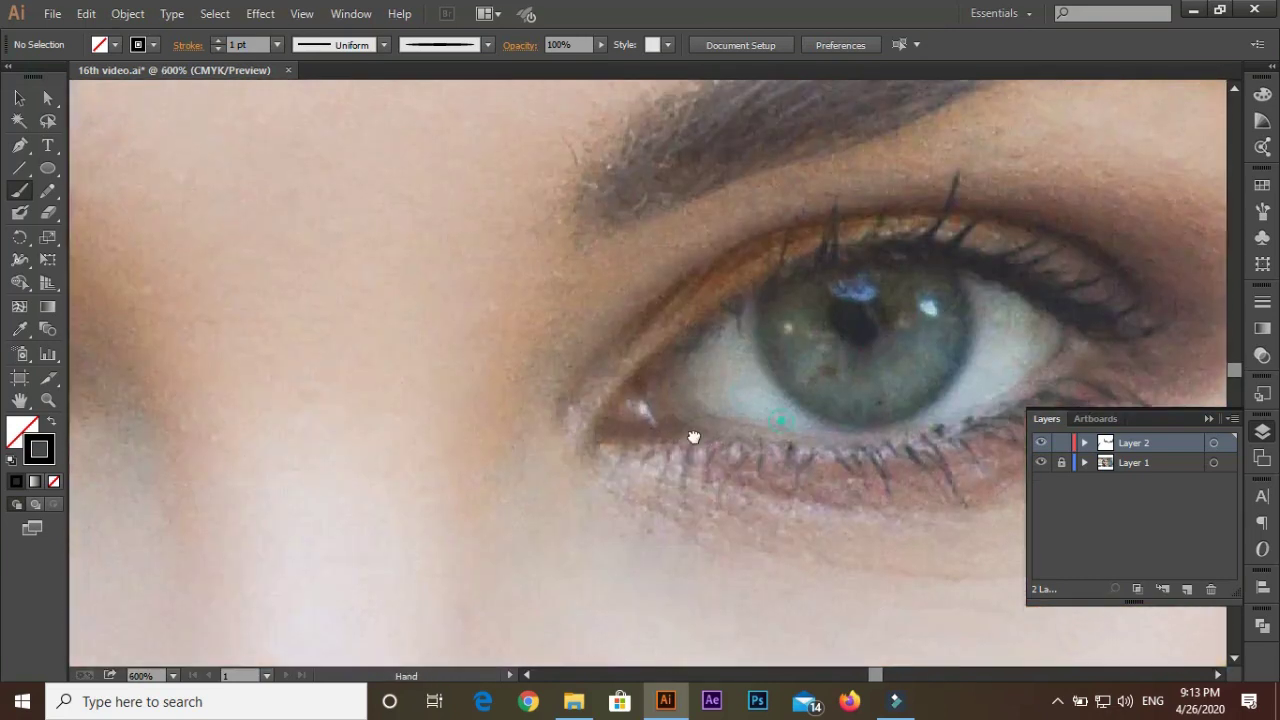
pyautogui.scroll(1, 521, 430)
pyautogui.moveTo(926, 336); pyautogui.dragTo(990, 358)
pyautogui.hotkey('ctrl', 'z')
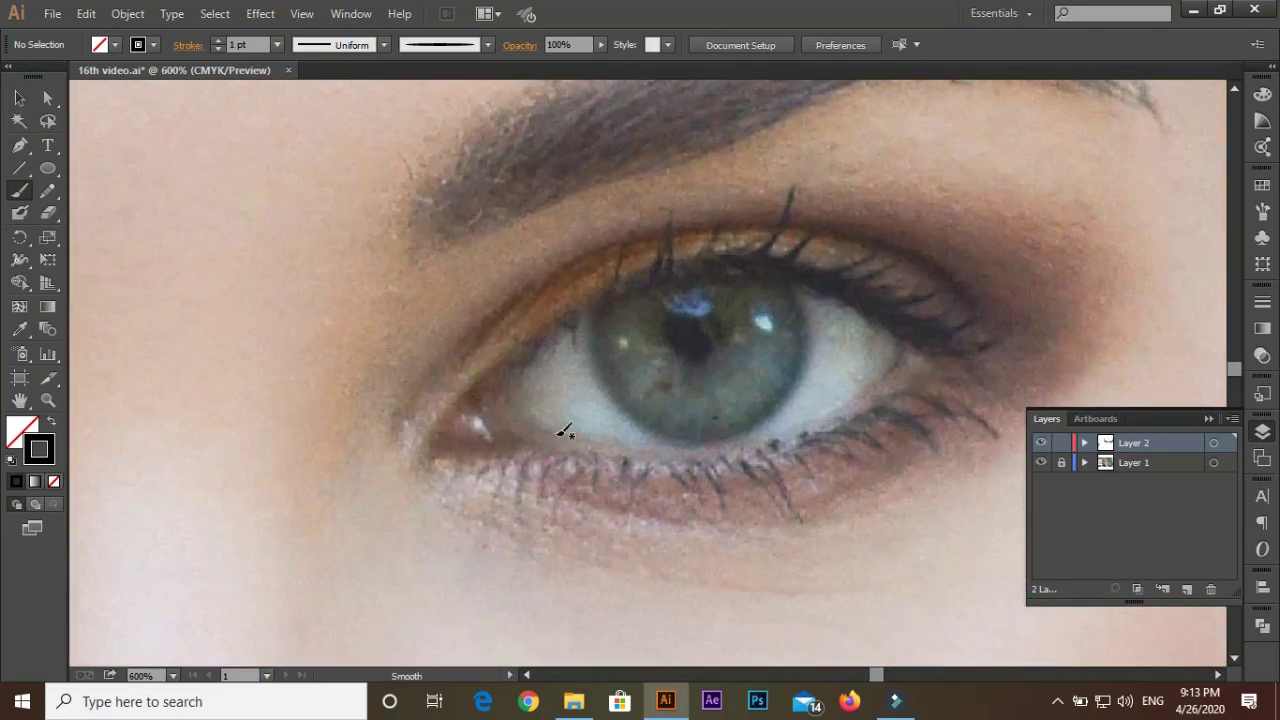
pyautogui.moveTo(814, 268)
pyautogui.mouseDown()
pyautogui.moveTo(1014, 371)
pyautogui.moveTo(965, 382)
pyautogui.mouseUp()
pyautogui.hotkey('ctrl', 'z')
pyautogui.moveTo(970, 318); pyautogui.dragTo(875, 393)
pyautogui.moveTo(583, 434); pyautogui.dragTo(500, 437)
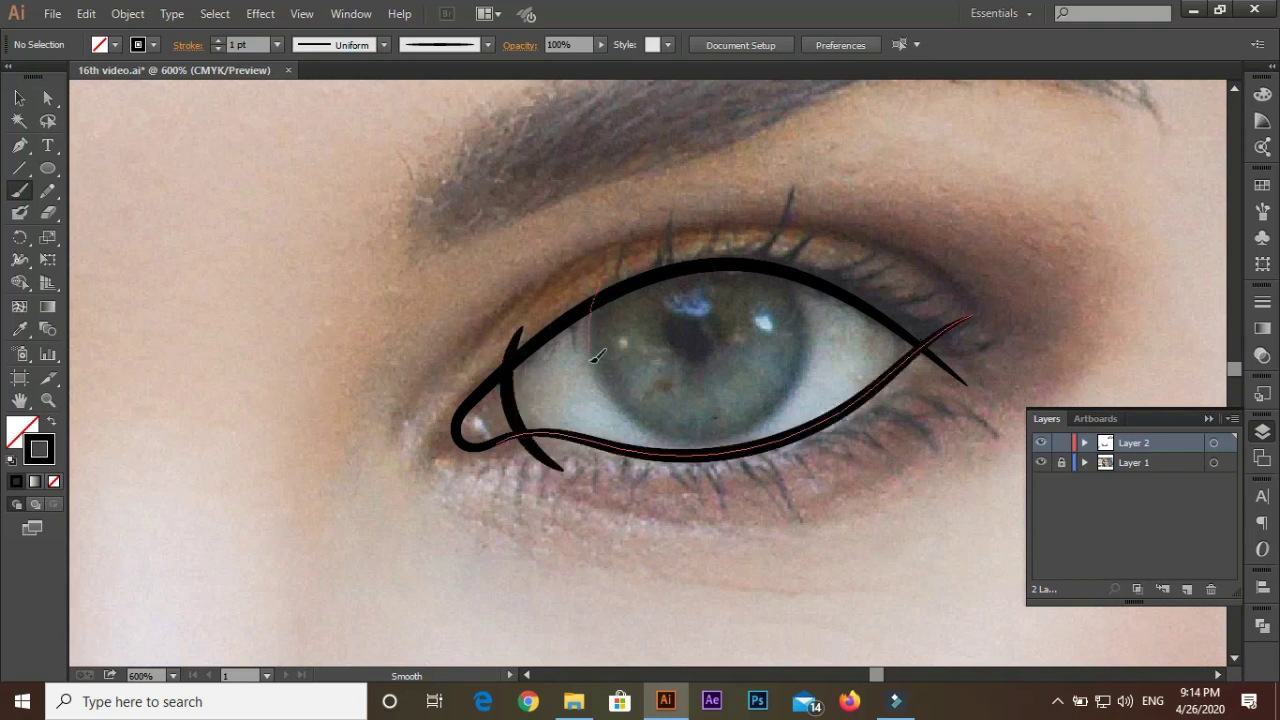
# Draw the iris circle and pupil ring, then finish the upper-lid stroke
pyautogui.moveTo(815, 355); pyautogui.dragTo(808, 302)
pyautogui.hotkey('ctrl', '+')
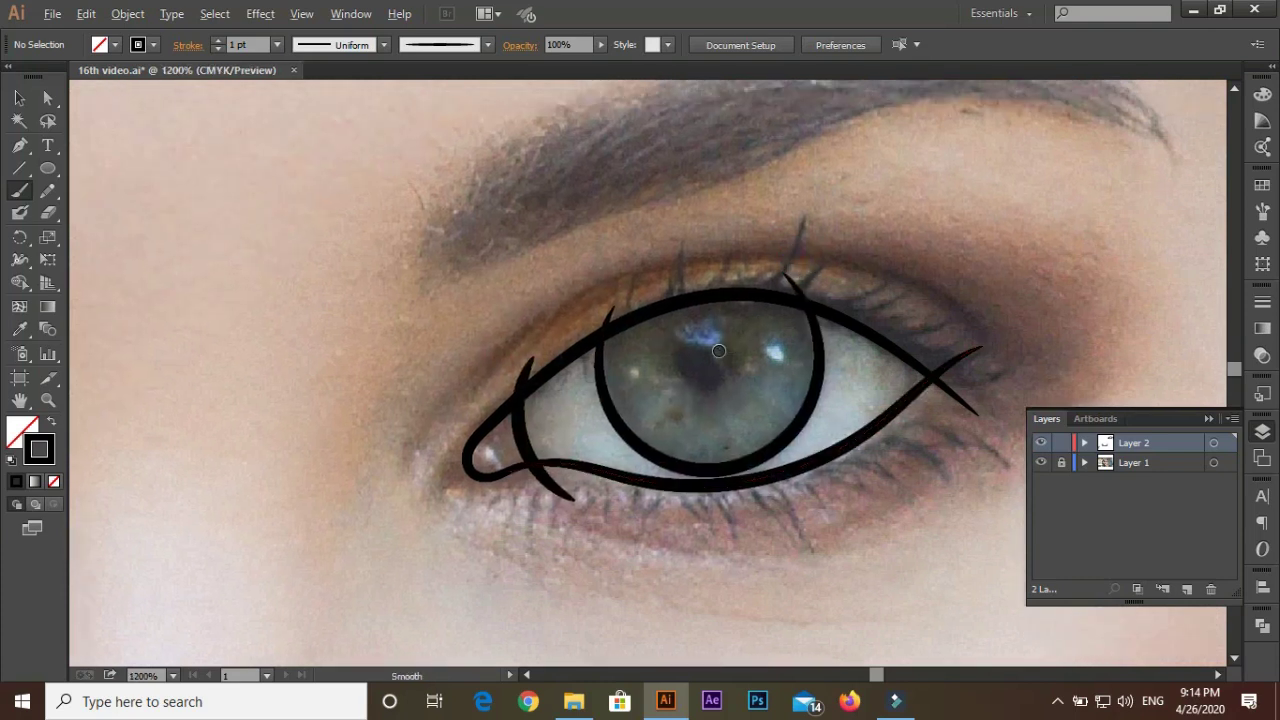
pyautogui.hotkey('ctrl', '+')
pyautogui.moveTo(712, 318); pyautogui.dragTo(643, 377)
pyautogui.moveTo(695, 297); pyautogui.dragTo(700, 302)
pyautogui.hotkey('ctrl', '-')
pyautogui.hotkey('ctrl', '-')
pyautogui.hotkey('ctrl', '-')
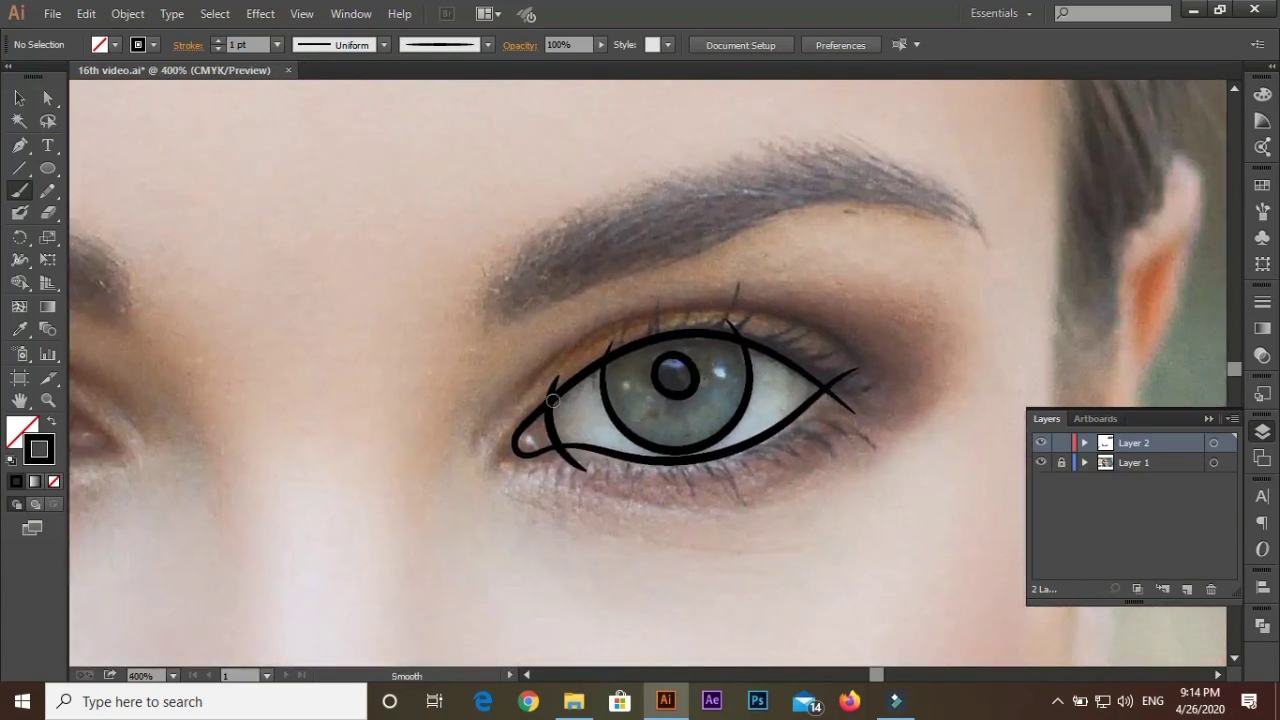
pyautogui.hotkey('ctrl', '+')
pyautogui.moveTo(1022, 349); pyautogui.dragTo(1011, 314)
# Move to the other eye and trace its lower lid
pyautogui.hotkey('ctrl', '-')
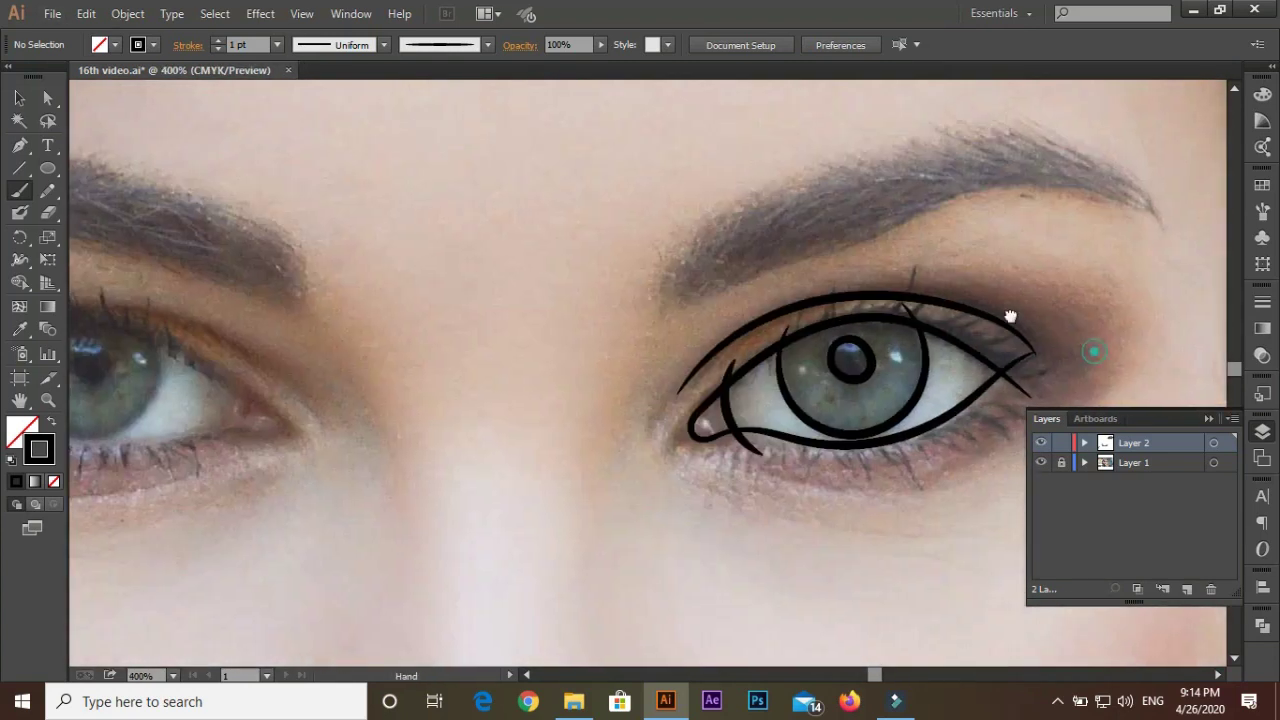
pyautogui.hotkey('ctrl', '+')
pyautogui.hotkey('ctrl', '-')
pyautogui.hotkey('ctrl', '+')
pyautogui.moveTo(571, 446); pyautogui.dragTo(649, 406)
pyautogui.moveTo(590, 440); pyautogui.dragTo(707, 416)
pyautogui.moveTo(311, 283); pyautogui.dragTo(162, 353)
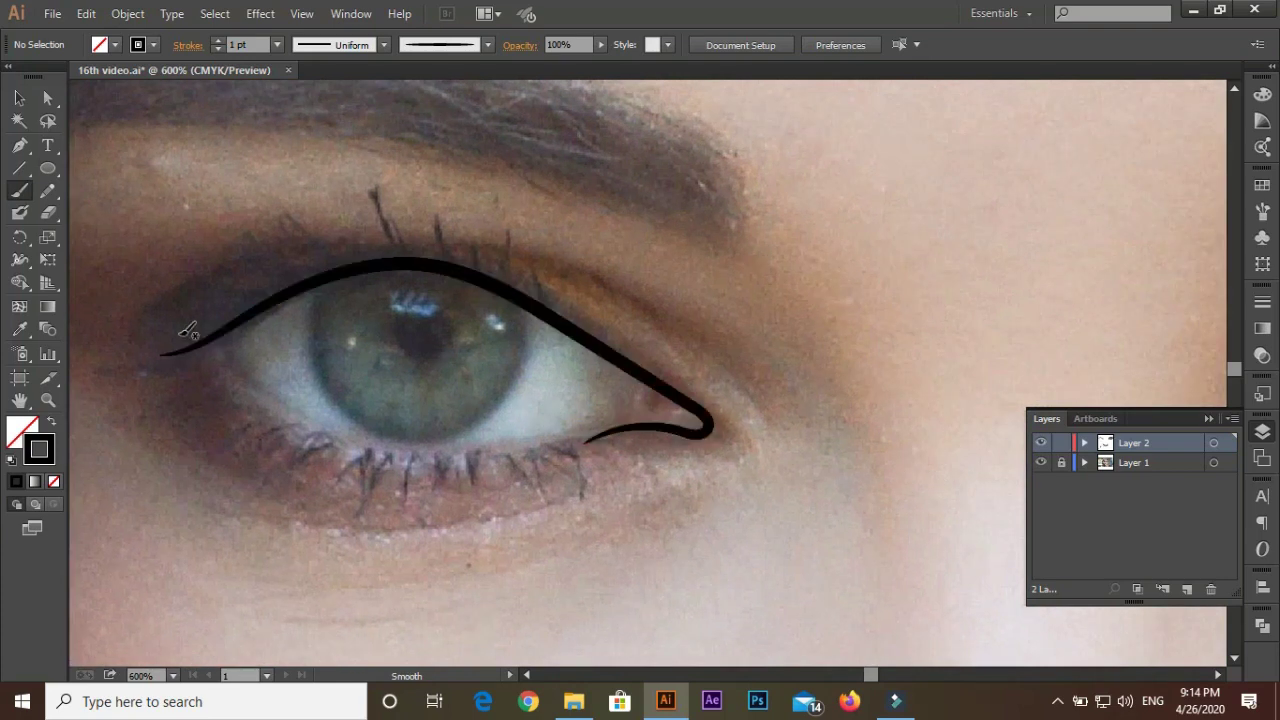
pyautogui.hotkey('ctrl', 'z')
pyautogui.moveTo(604, 430); pyautogui.dragTo(668, 410)
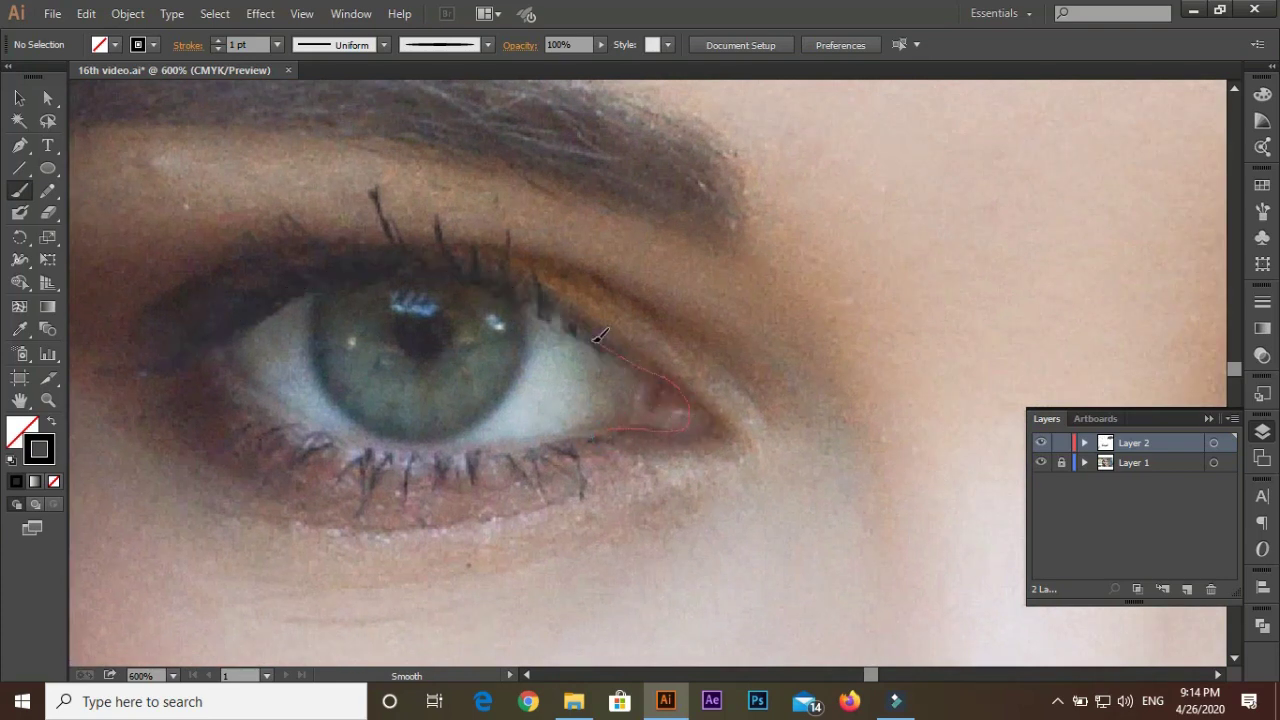
pyautogui.hotkey('ctrl', 'z')
# Outline the other eye's upper and lower lids, outer corner, and iris circle
pyautogui.moveTo(300, 290); pyautogui.dragTo(124, 368)
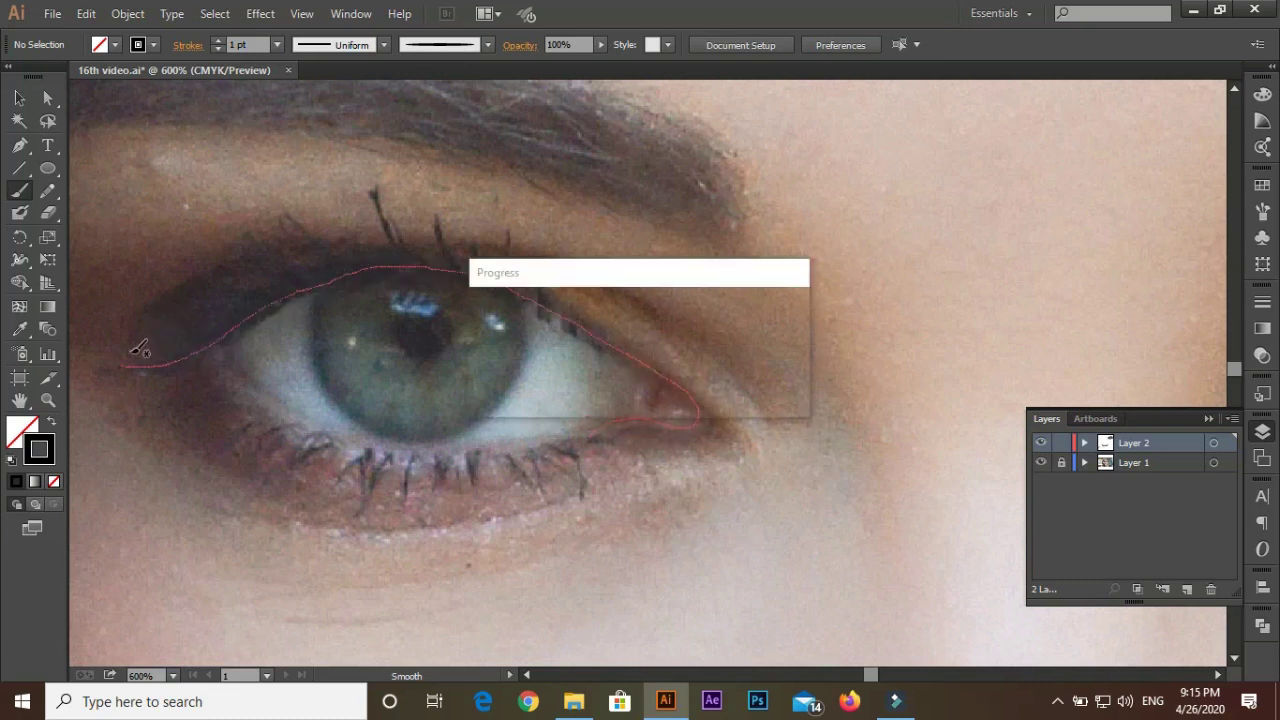
pyautogui.moveTo(196, 320); pyautogui.dragTo(256, 381)
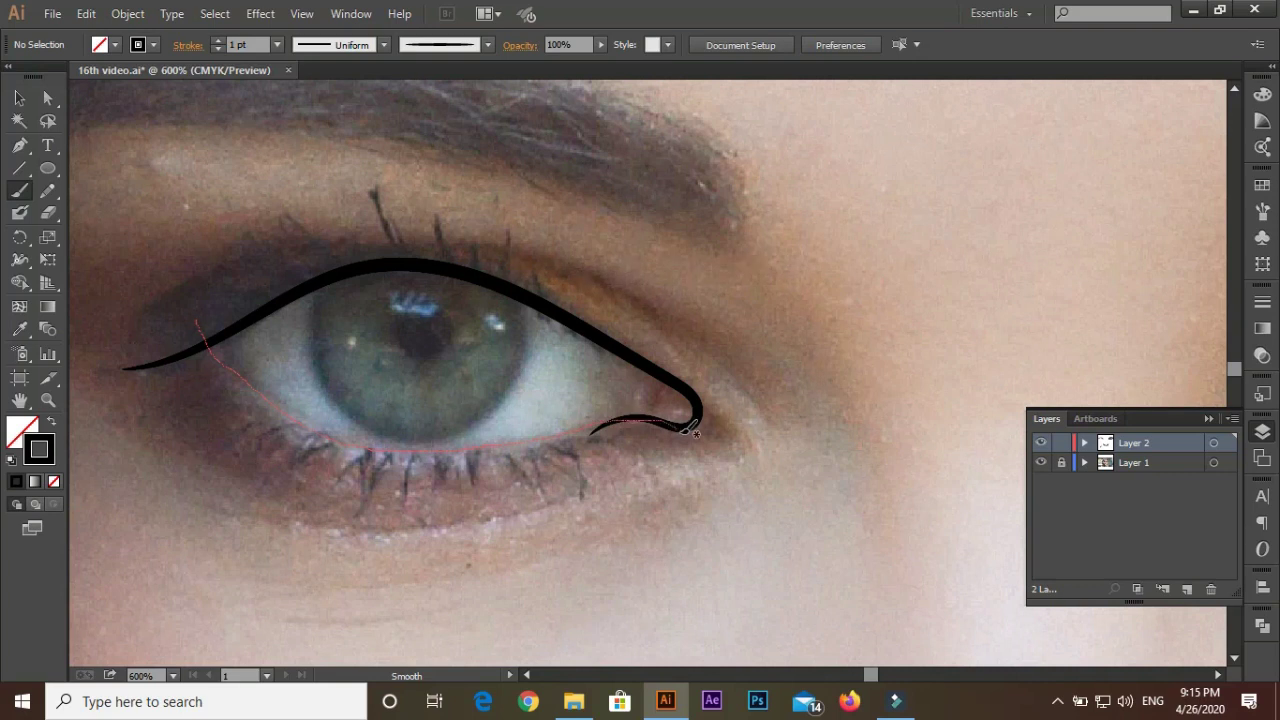
pyautogui.moveTo(690, 428); pyautogui.dragTo(660, 385)
pyautogui.moveTo(614, 314); pyautogui.dragTo(570, 470)
pyautogui.moveTo(300, 245); pyautogui.dragTo(293, 338)
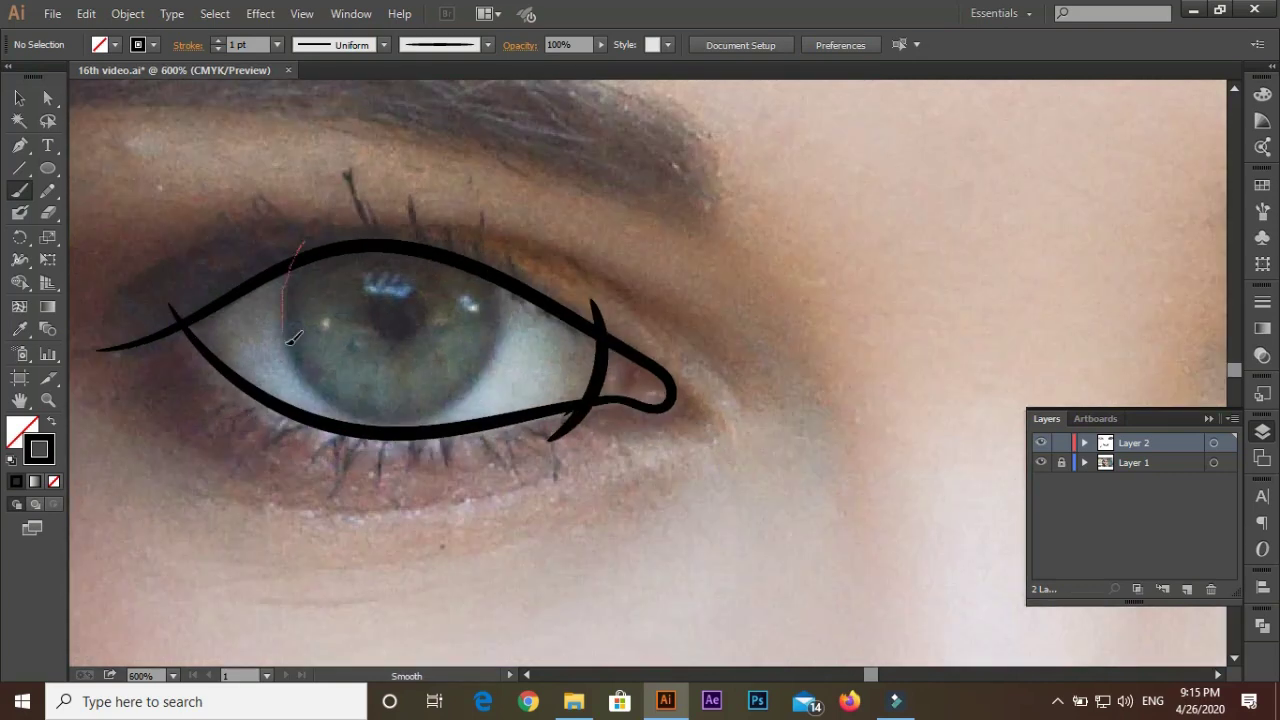
pyautogui.moveTo(510, 343); pyautogui.dragTo(330, 250)
# Trace the upper eyelid crease, then draw a thin 0.5 pt line under the lower lashes
pyautogui.scroll(2, 400, 270)
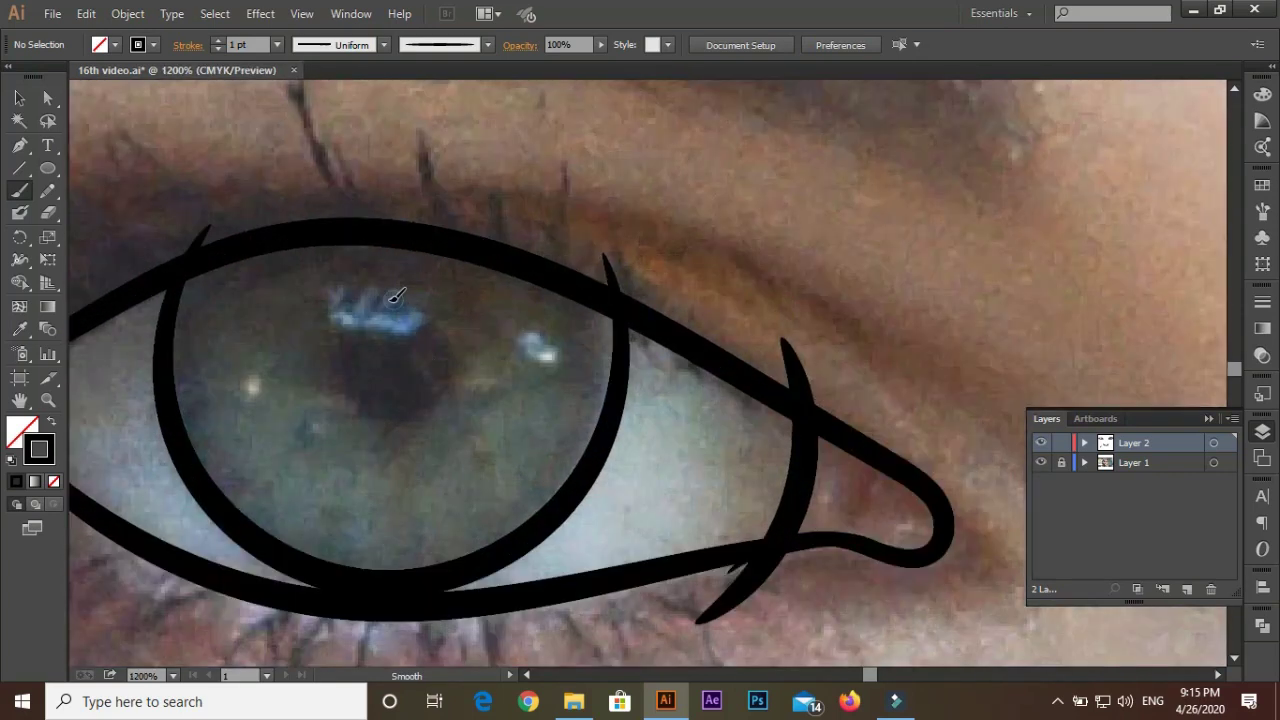
pyautogui.scroll(-5, 377, 292)
pyautogui.scroll(2, 604, 500)
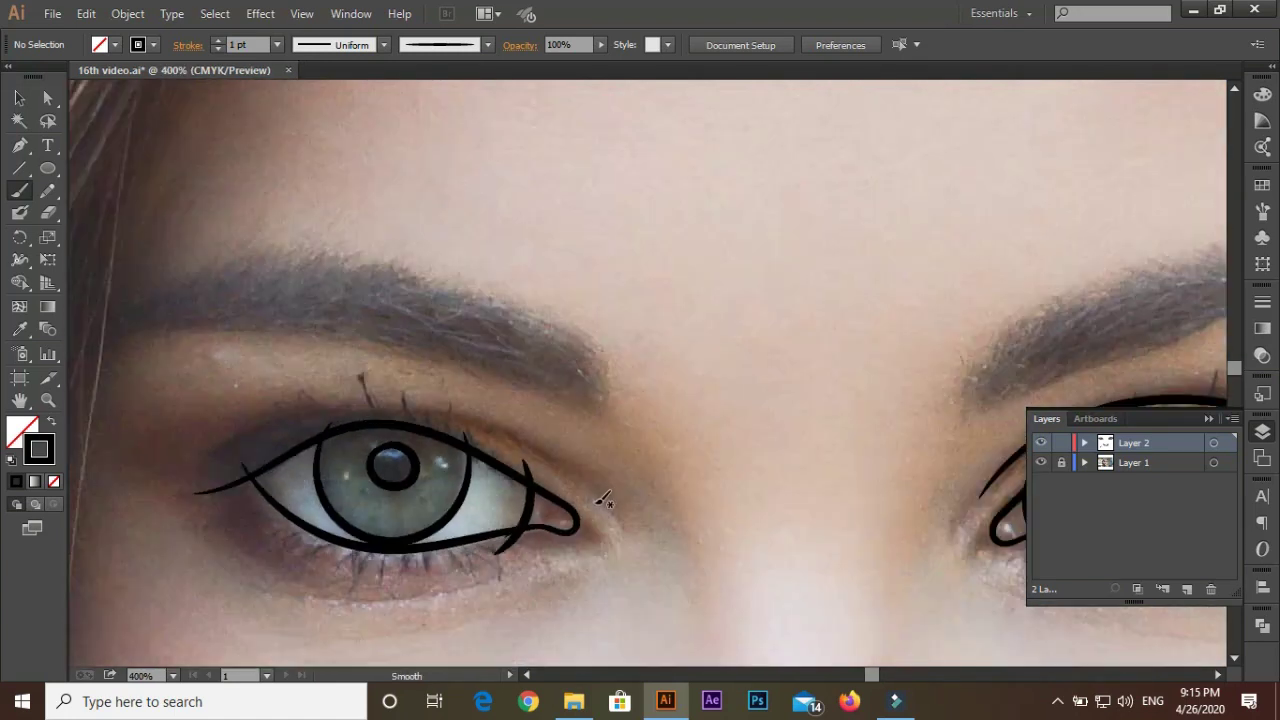
pyautogui.moveTo(586, 486); pyautogui.dragTo(352, 407)
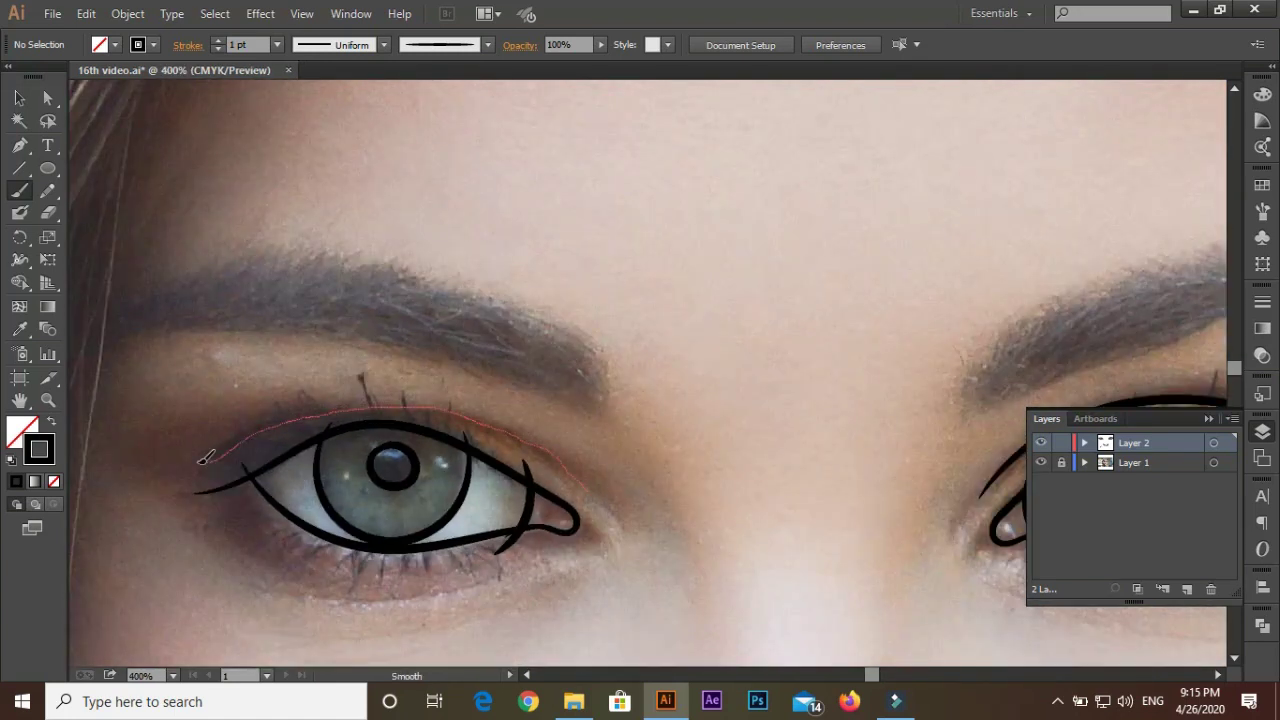
pyautogui.scroll(-5, 429, 486)
pyautogui.scroll(2, 429, 486)
pyautogui.click(277, 45)
pyautogui.moveTo(455, 500); pyautogui.dragTo(255, 490)
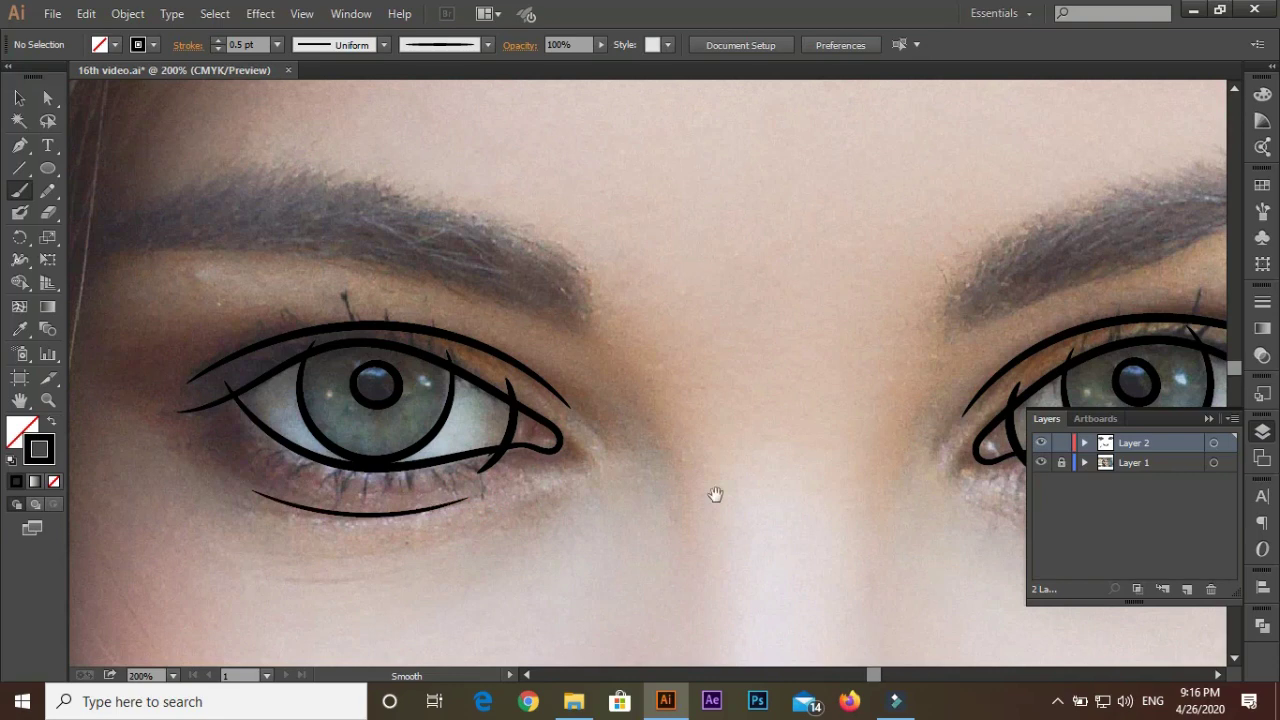
pyautogui.scroll(-2, 715, 495)
pyautogui.scroll(-2, 520, 457)
pyautogui.scroll(-1, 767, 543)
# Set the brush stroke weight to 1 pt and confirm the Paintbrush options
pyautogui.click(1041, 443)
pyautogui.scroll(2, 514, 514)
pyautogui.click(277, 45)
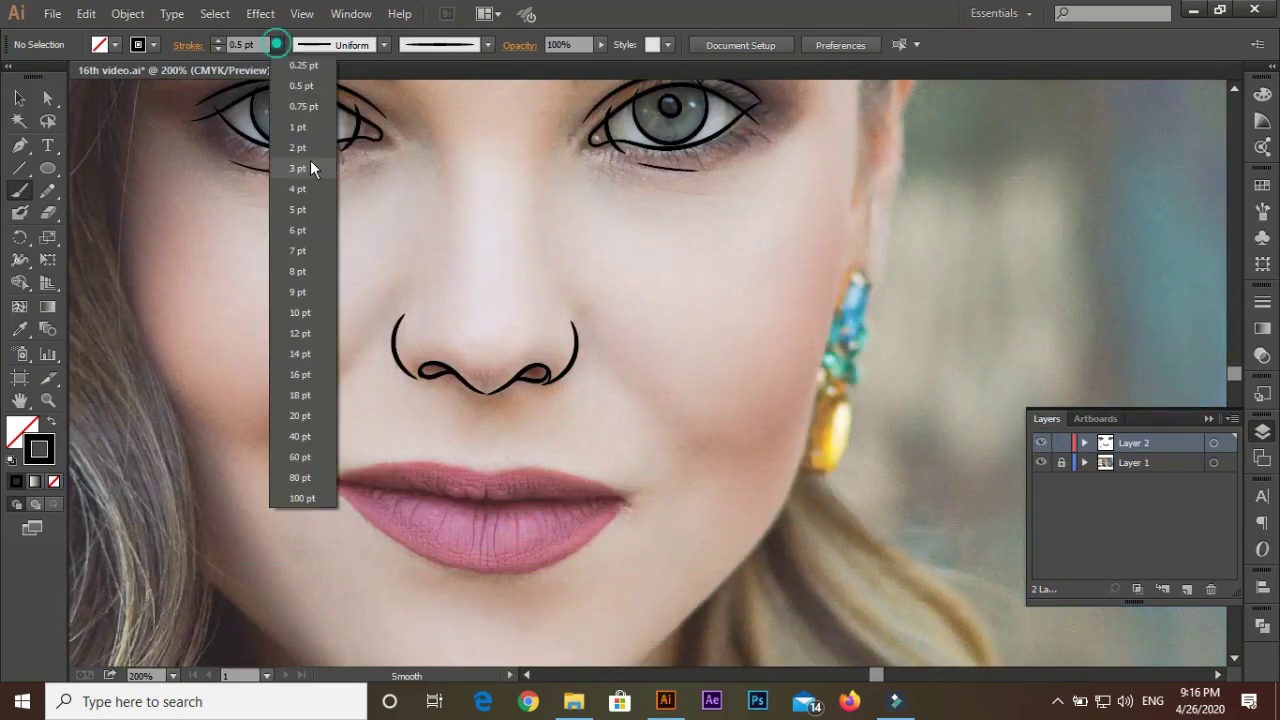
pyautogui.scroll(2, 443, 371)
pyautogui.click(217, 41)
pyautogui.doubleClick(20, 190)
pyautogui.click(648, 455)
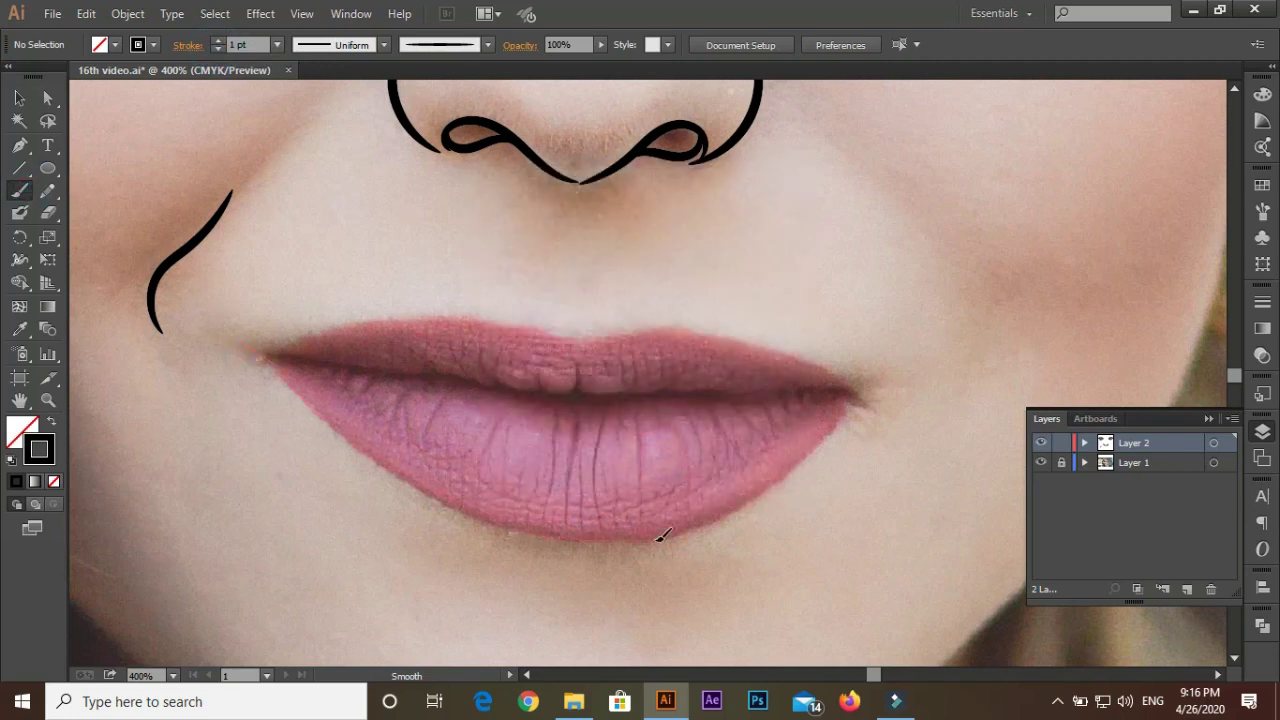
# Trace the lower and upper lip outlines corner to corner
pyautogui.moveTo(252, 350); pyautogui.dragTo(858, 394)
pyautogui.scroll(1, 848, 251)
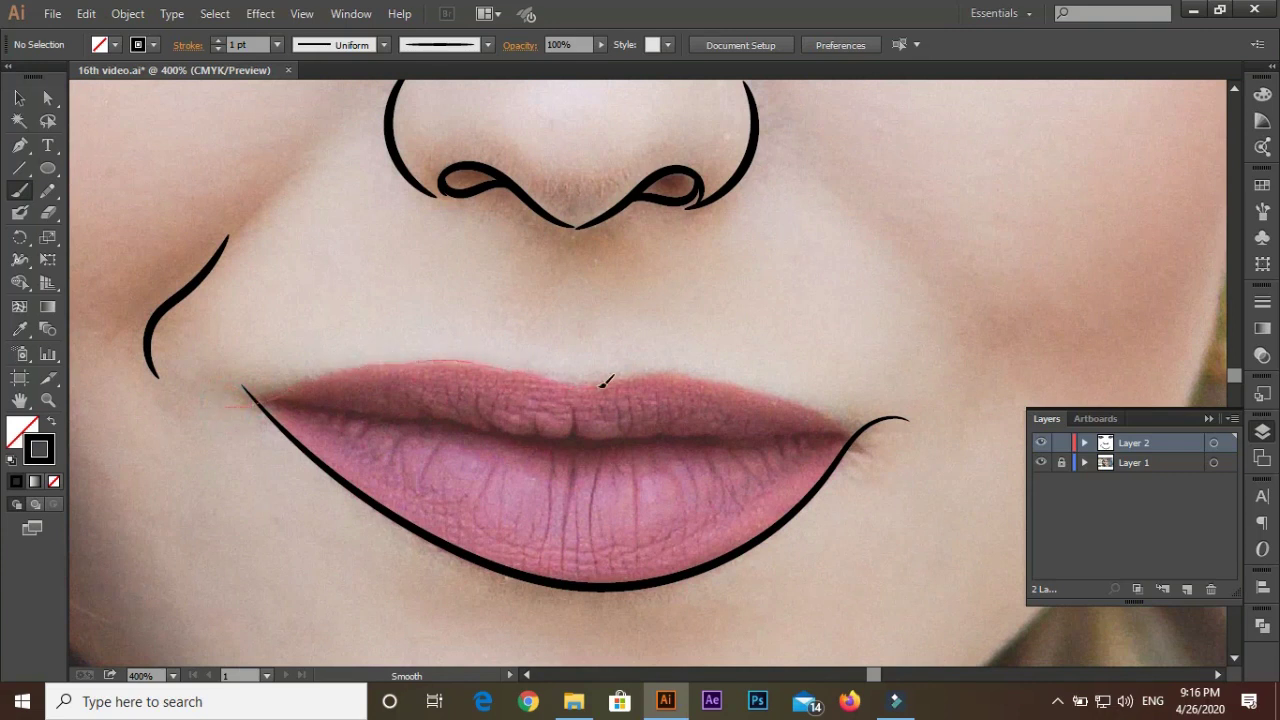
pyautogui.moveTo(890, 457); pyautogui.dragTo(890, 457)
pyautogui.scroll(1, 200, 425)
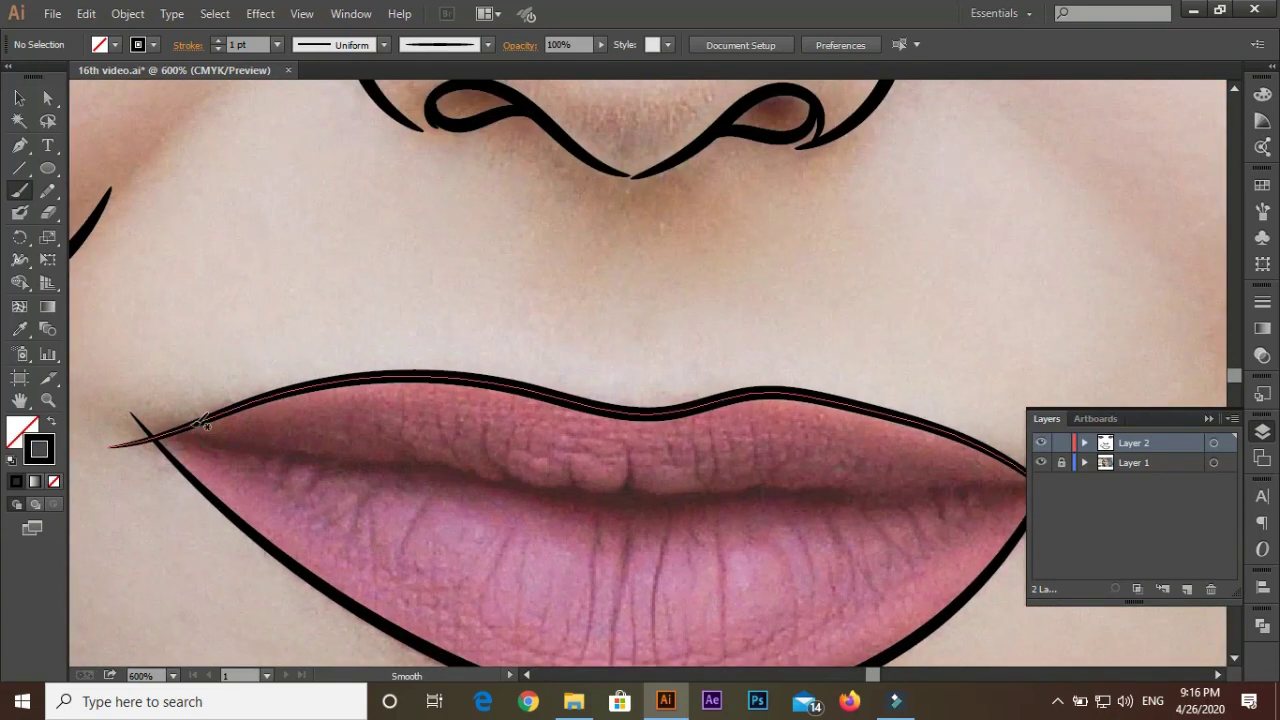
pyautogui.doubleClick(19, 190)
pyautogui.click(651, 453)
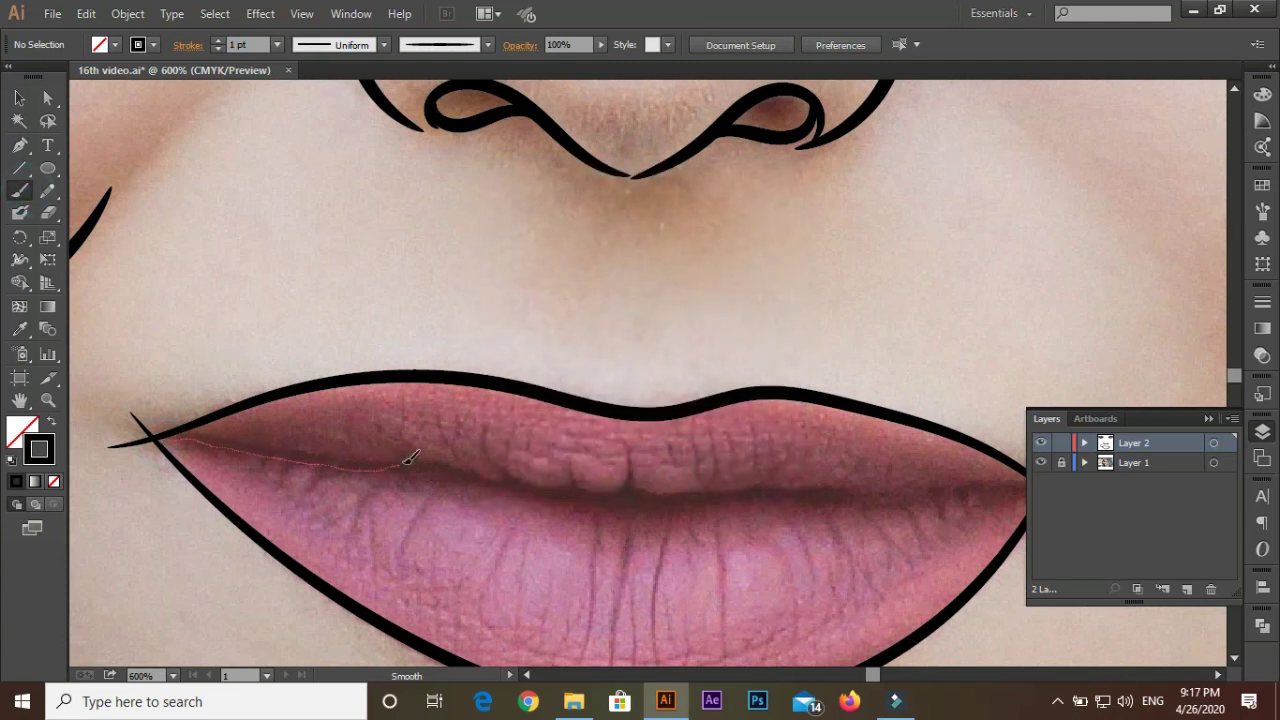
# Trace the crease between the lips out to the right corner
pyautogui.moveTo(408, 458); pyautogui.dragTo(453, 460)
pyautogui.moveTo(522, 482); pyautogui.dragTo(524, 483)
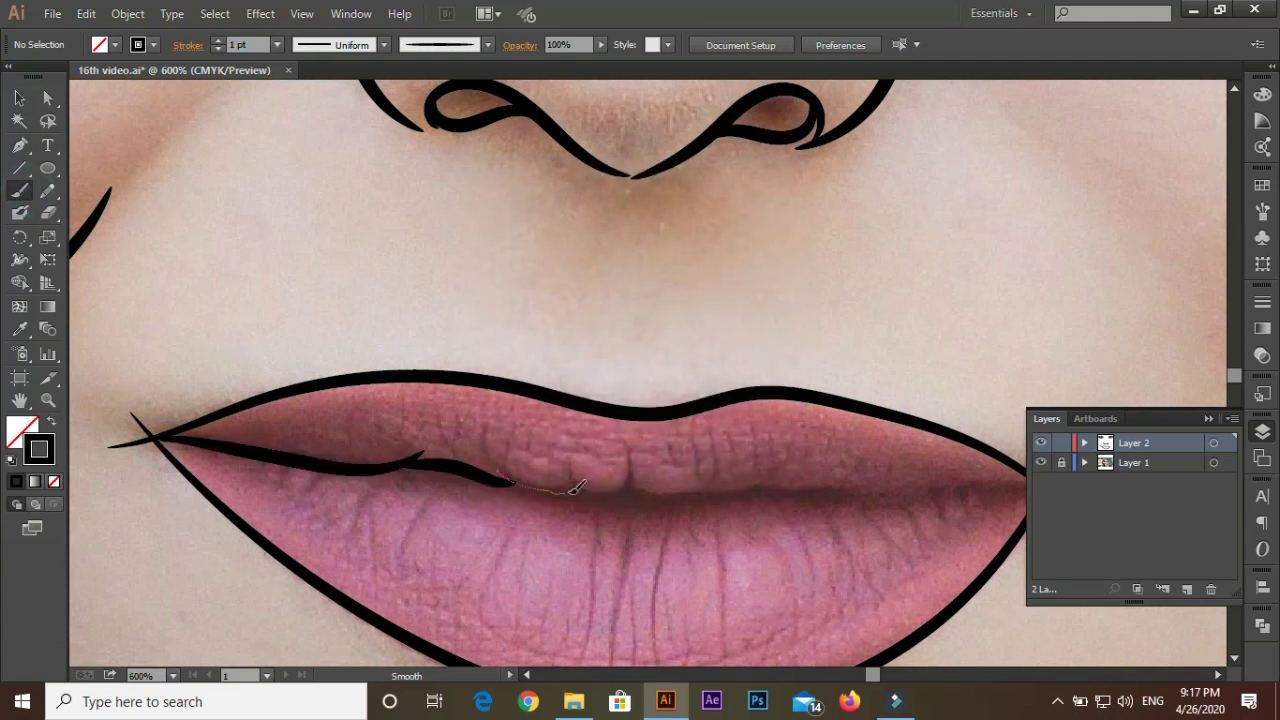
pyautogui.hotkey('ctrl', 'z')
pyautogui.moveTo(636, 452); pyautogui.dragTo(767, 483)
pyautogui.moveTo(828, 523); pyautogui.dragTo(573, 510)
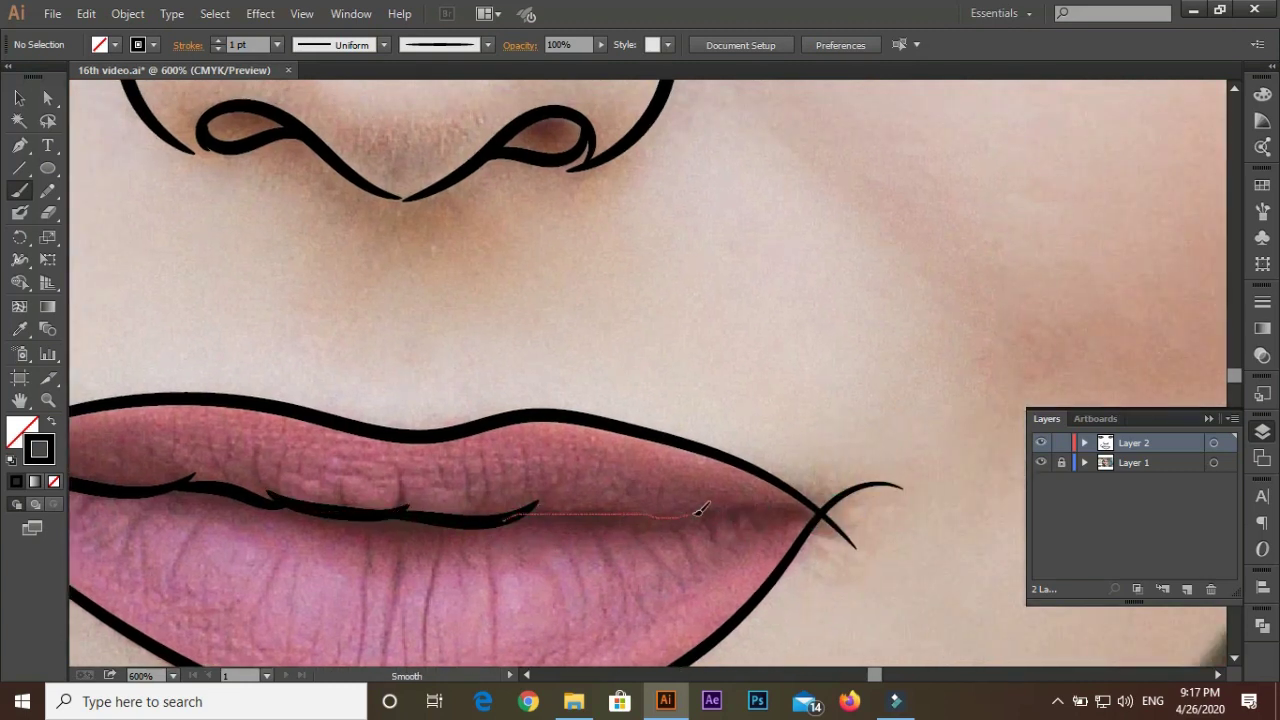
pyautogui.moveTo(815, 510); pyautogui.dragTo(815, 511)
pyautogui.hotkey('ctrl', 'z')
pyautogui.moveTo(516, 517); pyautogui.dragTo(591, 511)
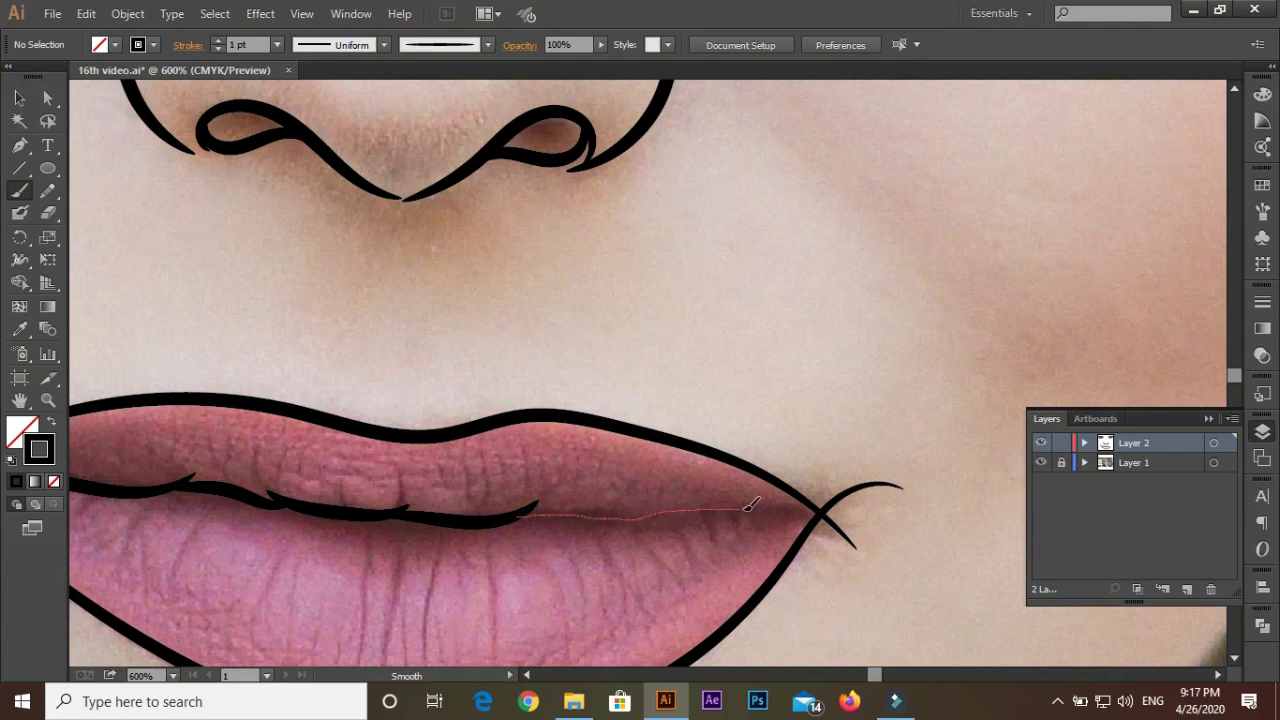
pyautogui.moveTo(845, 513); pyautogui.dragTo(850, 512)
# Select all the face line art and group it
pyautogui.hotkey('ctrl', '-')
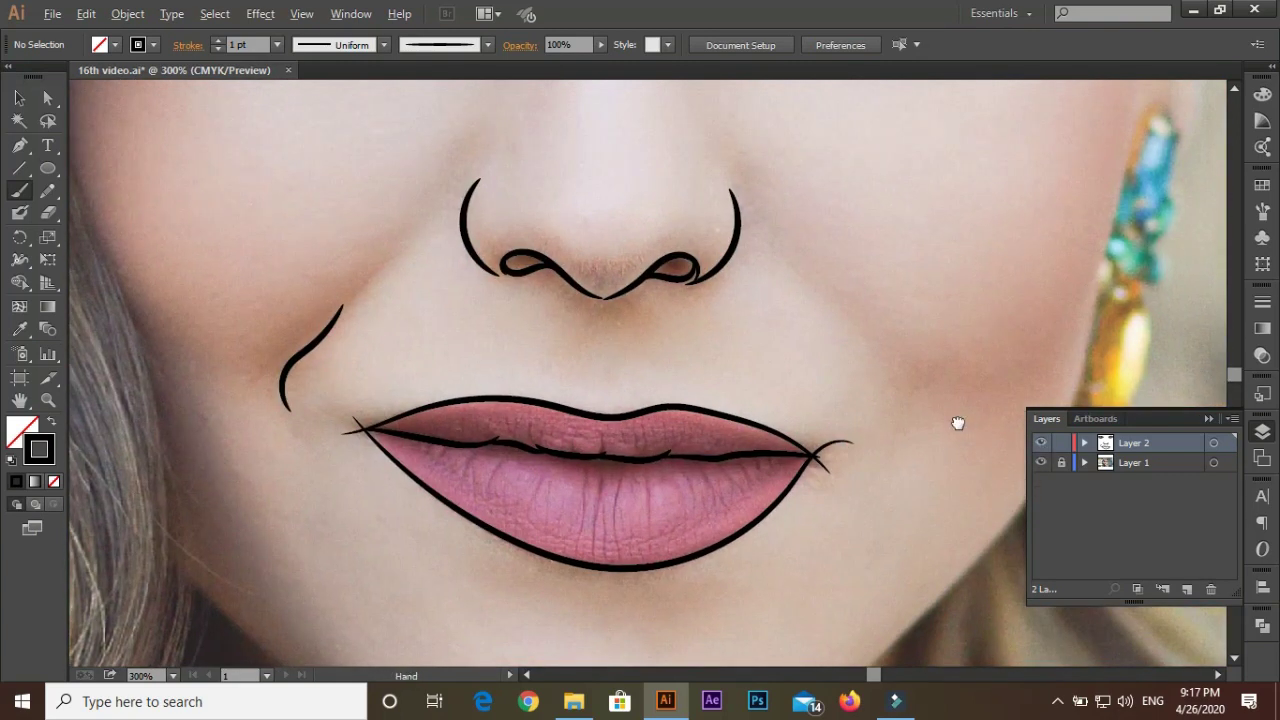
pyautogui.hotkey('ctrl', '-')
pyautogui.click(19, 97)
pyautogui.scroll(-1, 957, 618)
pyautogui.hotkey('ctrl', 'a')
pyautogui.click(127, 13)
pyautogui.click(150, 80)
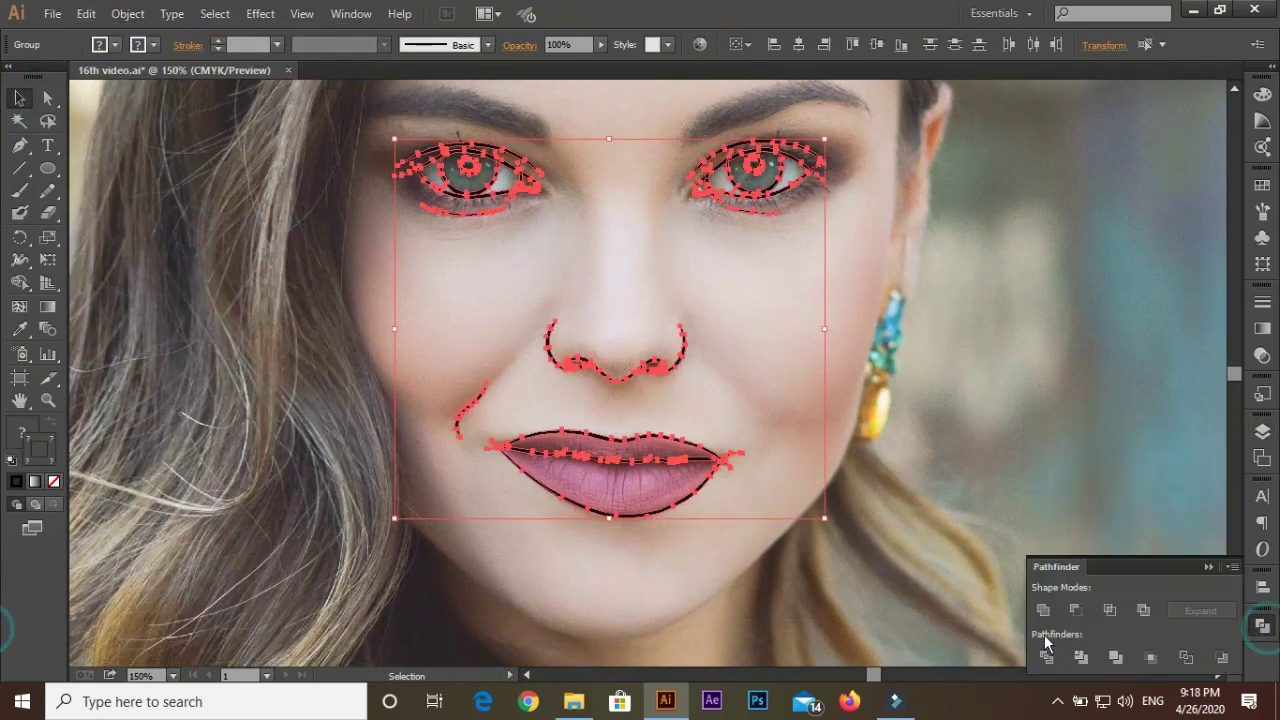
# Select the stray tail at the right lip corner with Direct Selection
pyautogui.press('a')
pyautogui.hotkey('ctrl', '+')
pyautogui.hotkey('ctrl', '+')
pyautogui.moveTo(614, 320); pyautogui.dragTo(666, 400)
# Delete the stray tail at the right lip corner and select the left lip-corner stroke ends
pyautogui.press('Delete')
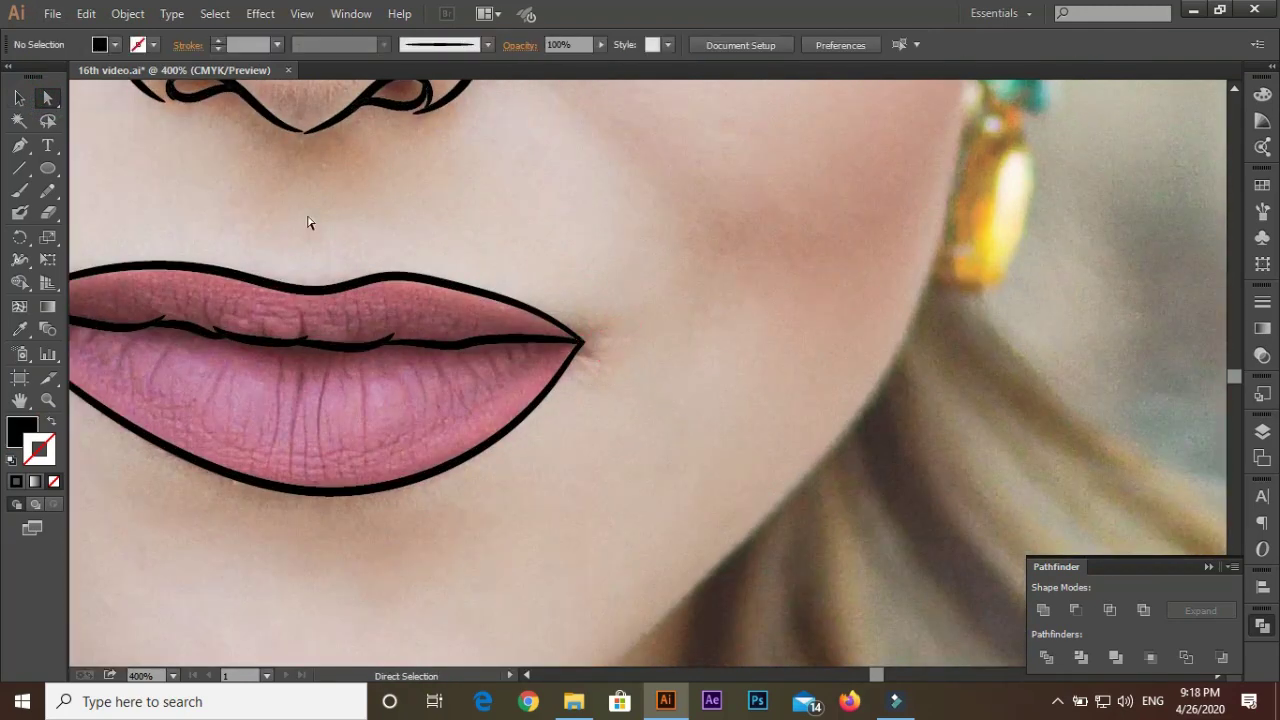
pyautogui.hotkey('ctrl', '+')
pyautogui.moveTo(207, 293); pyautogui.dragTo(245, 382)
# Zoom in on the eye outline and delete the stray anchor at its corner
pyautogui.scroll(5, 651, 280)
pyautogui.scroll(5, 628, 251)
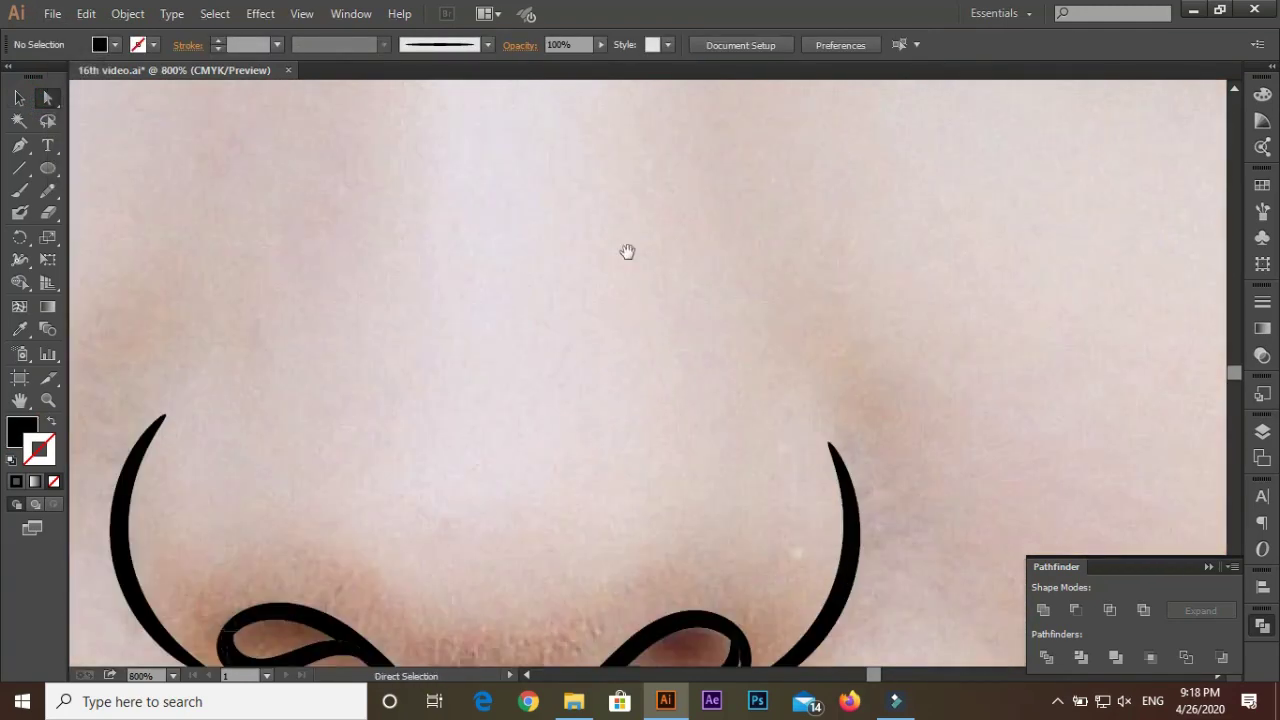
pyautogui.hotkey('ctrl', '+')
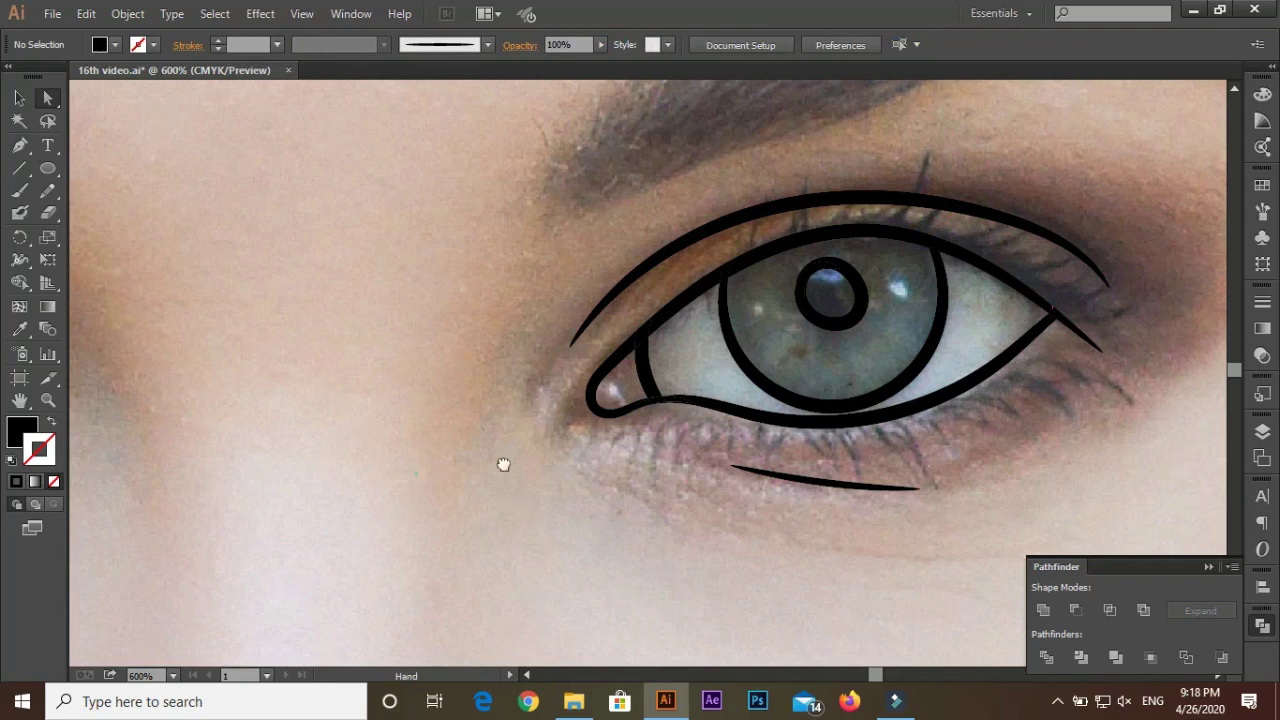
pyautogui.hscroll(-10, 650, 360)
pyautogui.click(745, 274)
pyautogui.press('Delete')
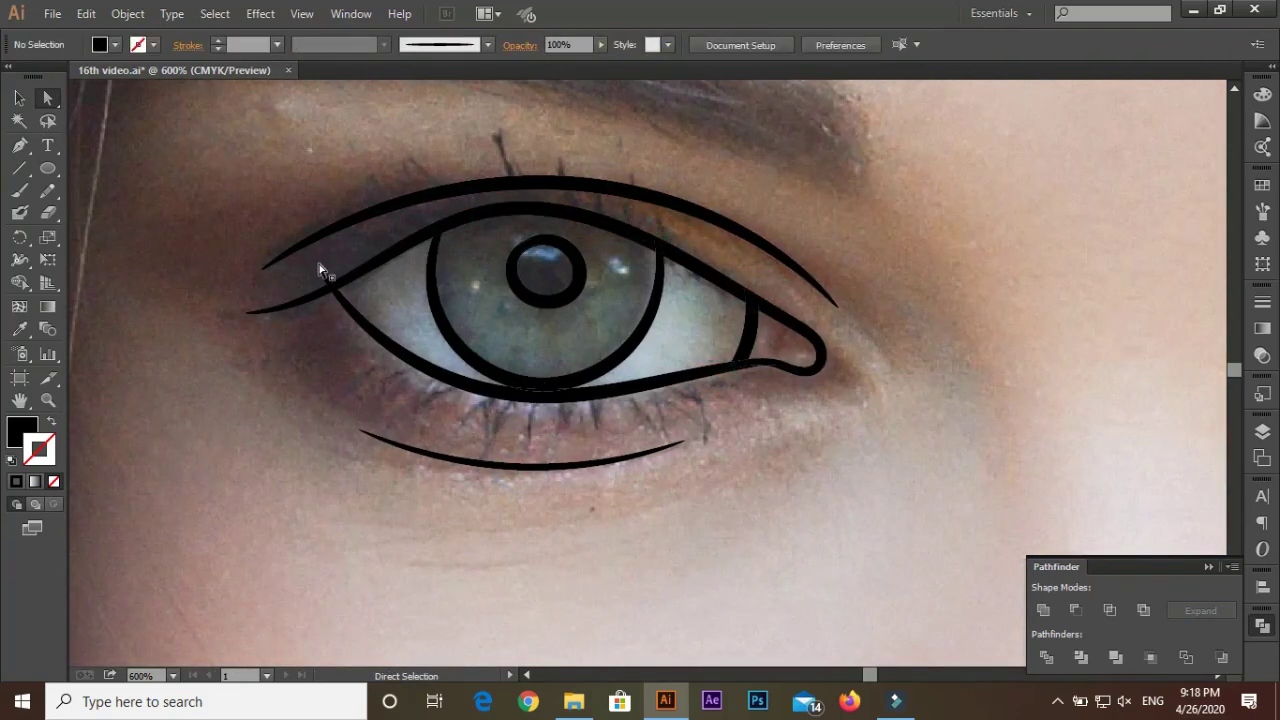
# Hide and re-show the photo layer to check the cleaned line art
pyautogui.hotkey('ctrl', '-')
pyautogui.hotkey('ctrl', '-')
pyautogui.hotkey('ctrl', '+')
pyautogui.click(1262, 431)
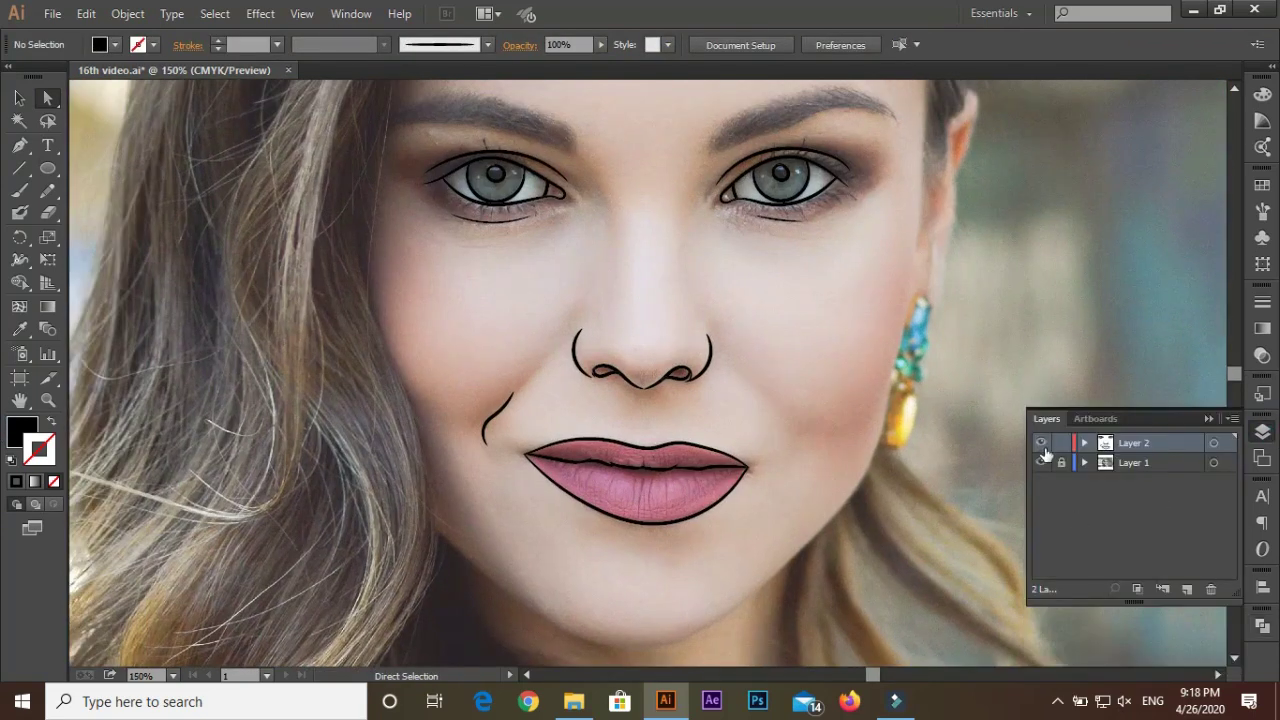
pyautogui.click(1040, 462)
pyautogui.press('n')
pyautogui.scroll(3, 600, 357)
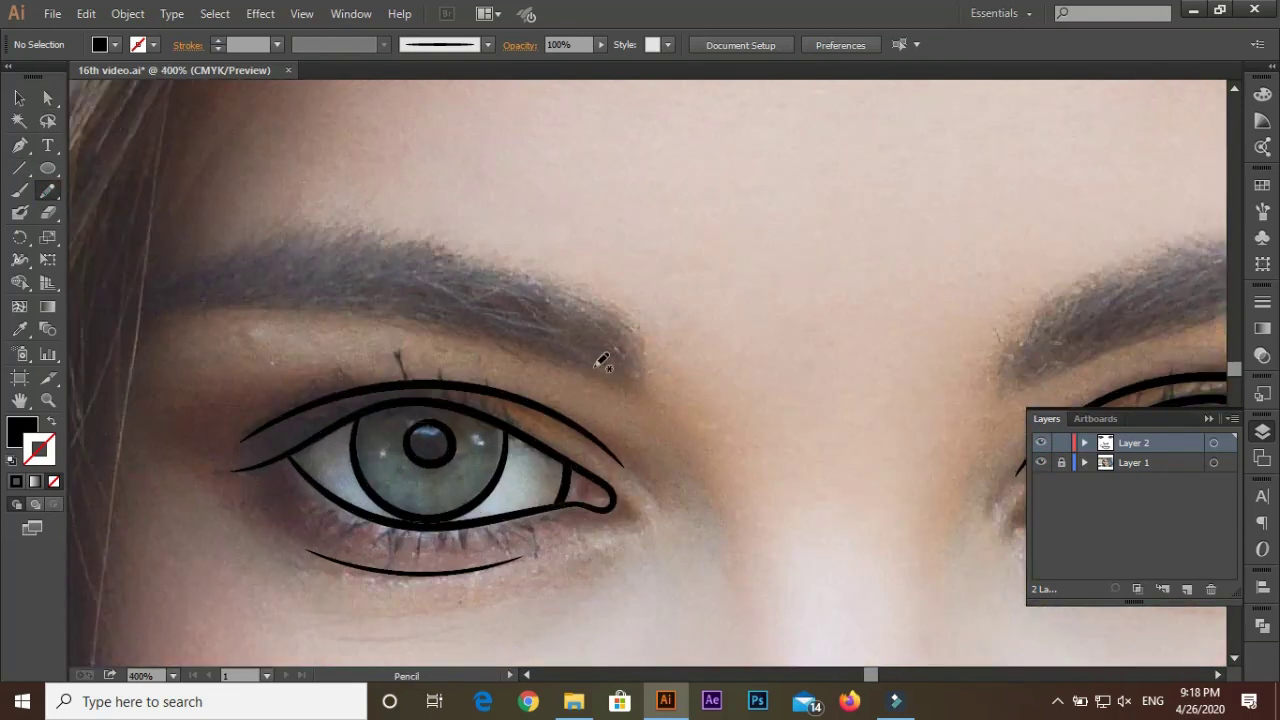
pyautogui.scroll(1, 651, 350)
# Trace the left eyebrow outline and fill it black
pyautogui.moveTo(255, 172)
pyautogui.mouseDown()
pyautogui.moveTo(168, 176)
pyautogui.moveTo(484, 178)
pyautogui.mouseUp()
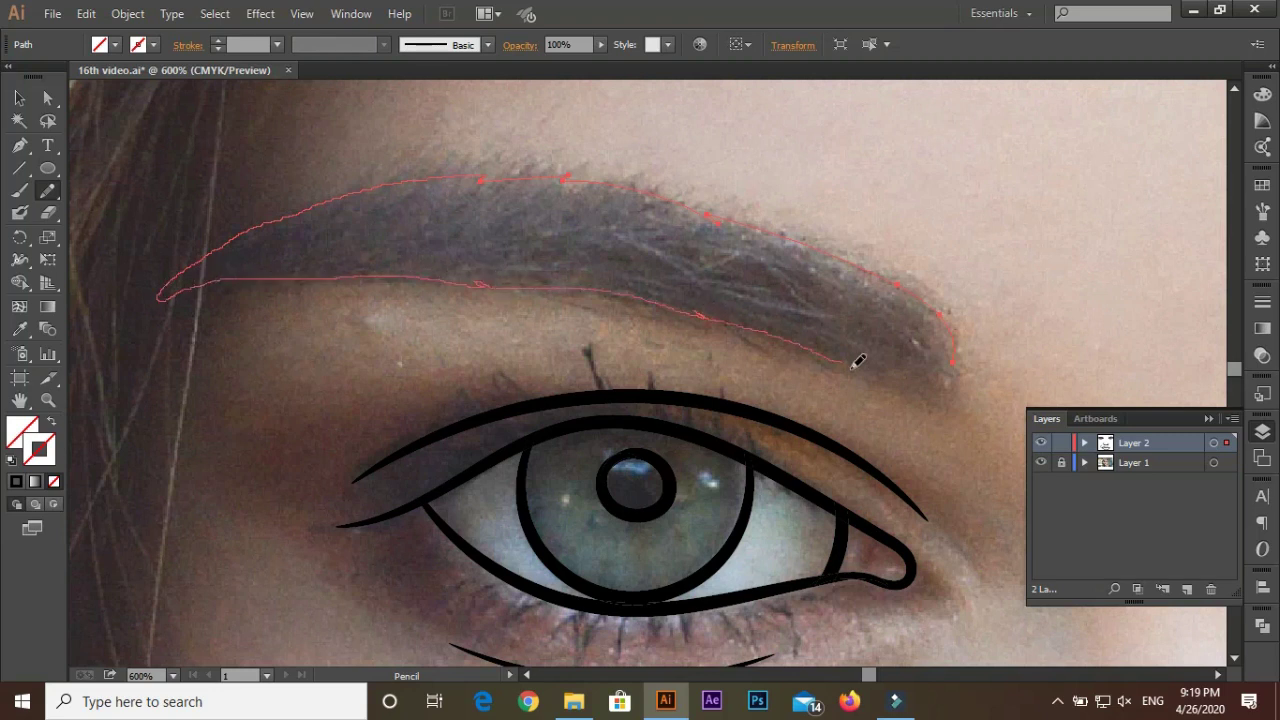
pyautogui.hotkey('ctrl', 'shift', 'a')
pyautogui.scroll(-2, 586, 329)
pyautogui.scroll(2, 490, 370)
pyautogui.scroll(1, 490, 368)
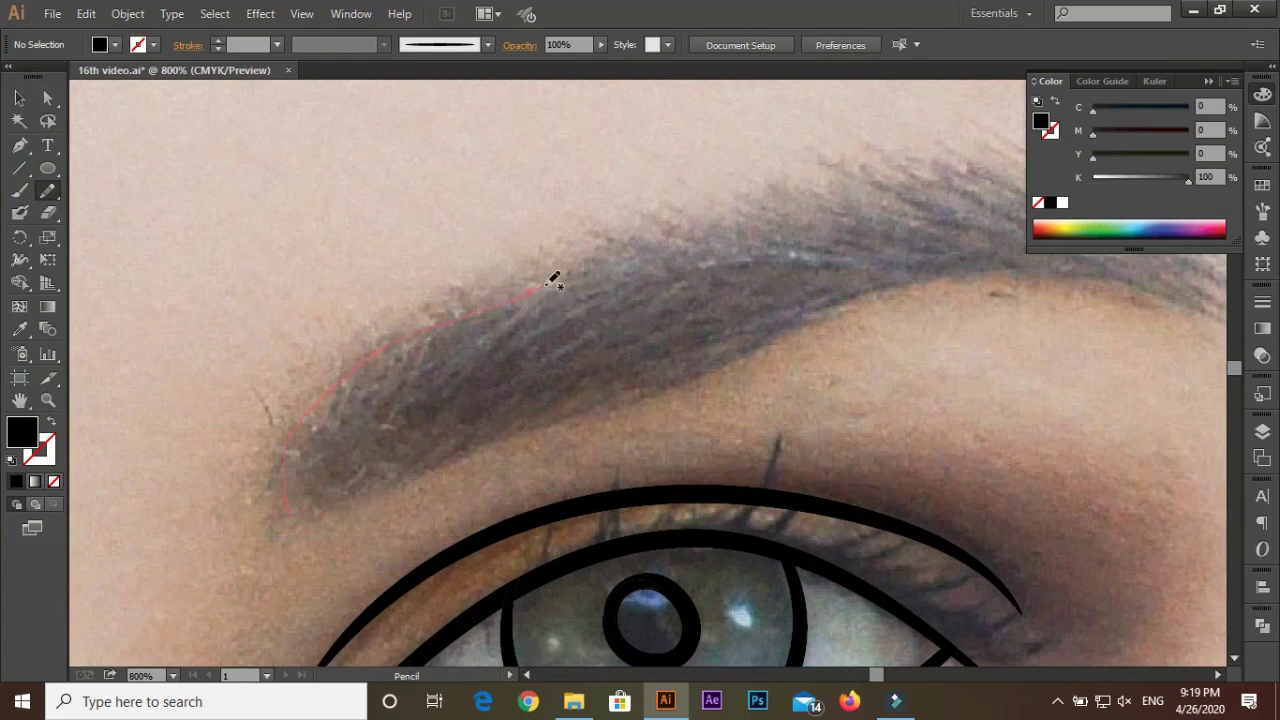
# Trace the other eyebrow's outline along its spiky top edge
pyautogui.moveTo(951, 170); pyautogui.dragTo(537, 305)
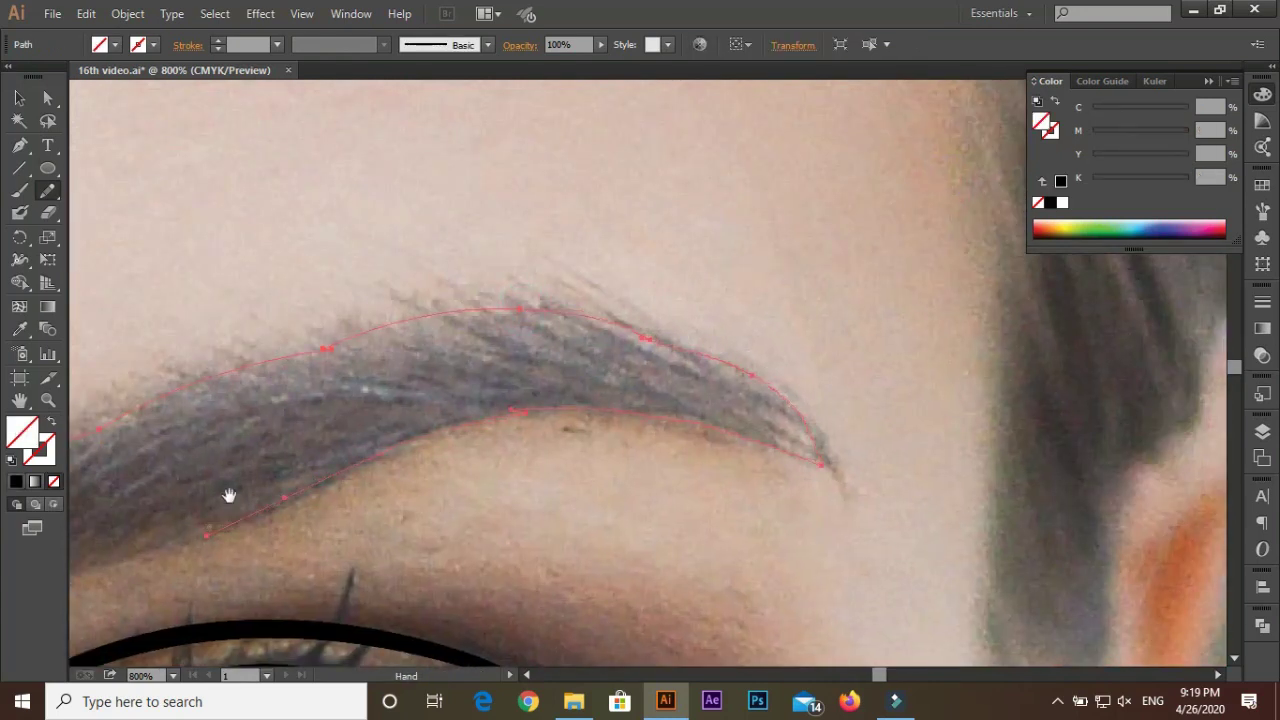
pyautogui.moveTo(229, 491); pyautogui.dragTo(502, 285)
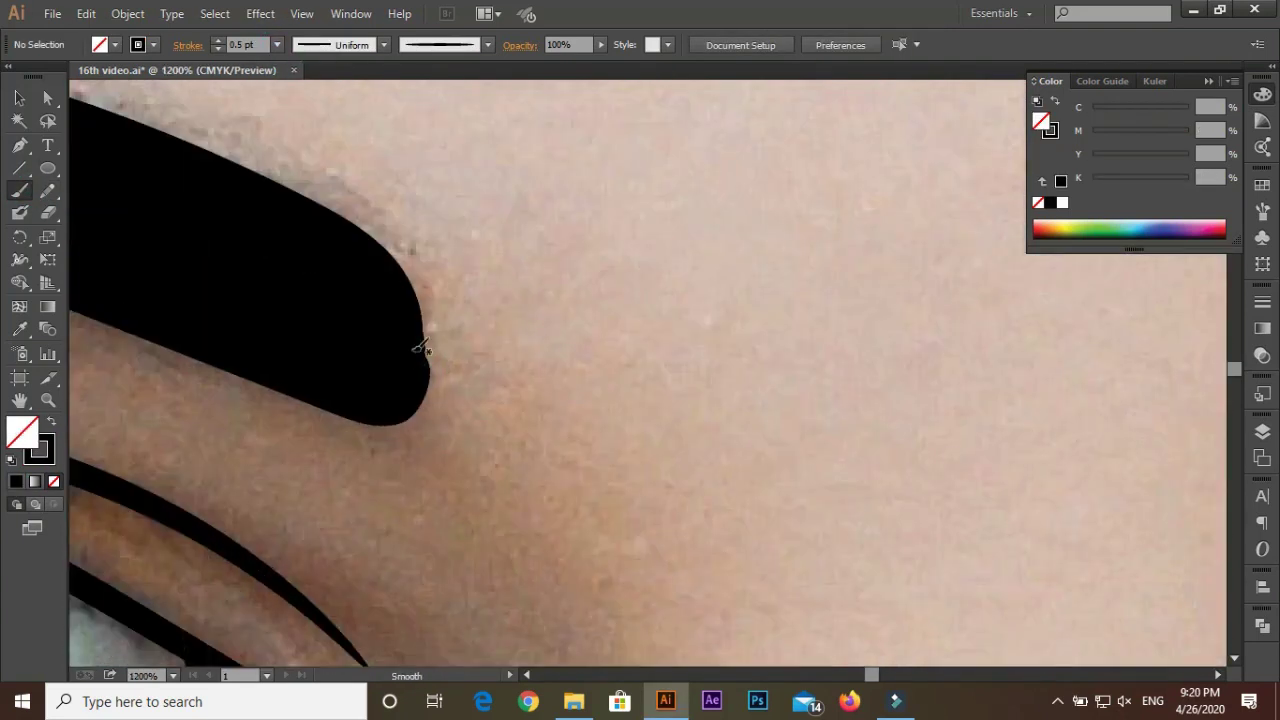
pyautogui.moveTo(314, 251); pyautogui.dragTo(766, 520)
pyautogui.moveTo(154, 400); pyautogui.dragTo(553, 338)
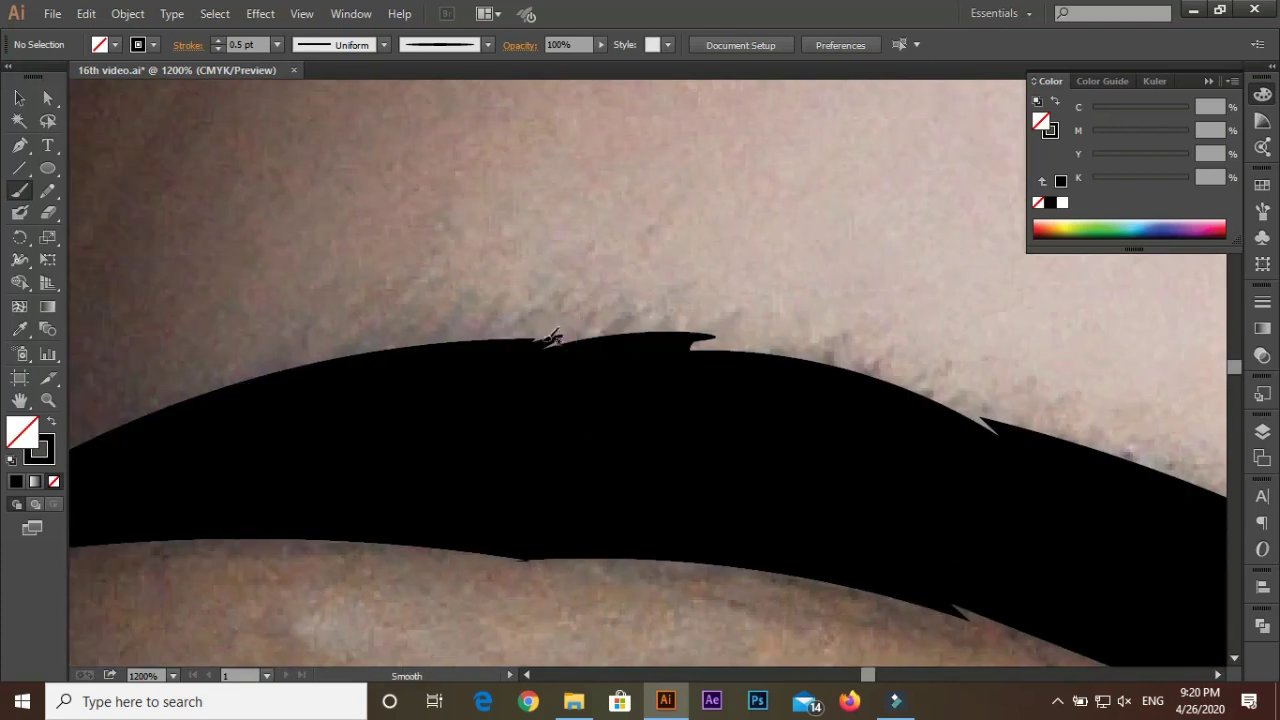
pyautogui.scroll(-3, 553, 338)
pyautogui.hotkey('ctrl', '-')
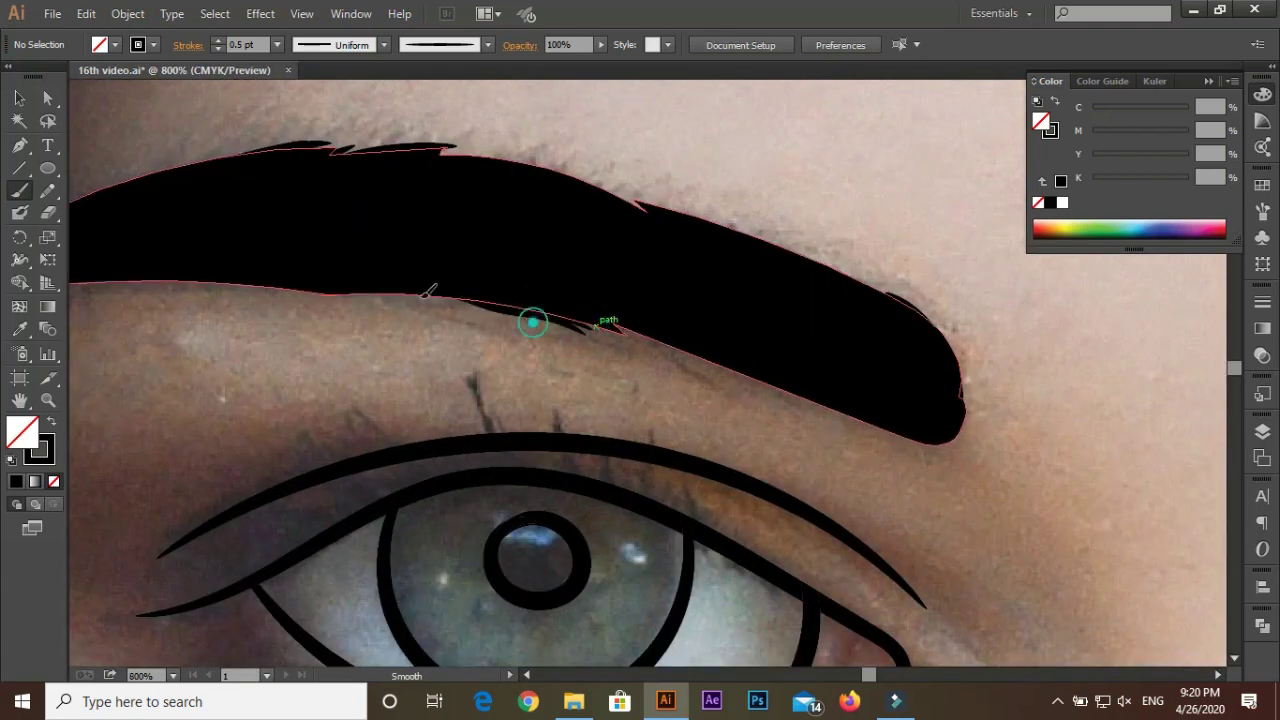
pyautogui.moveTo(532, 321); pyautogui.dragTo(722, 388)
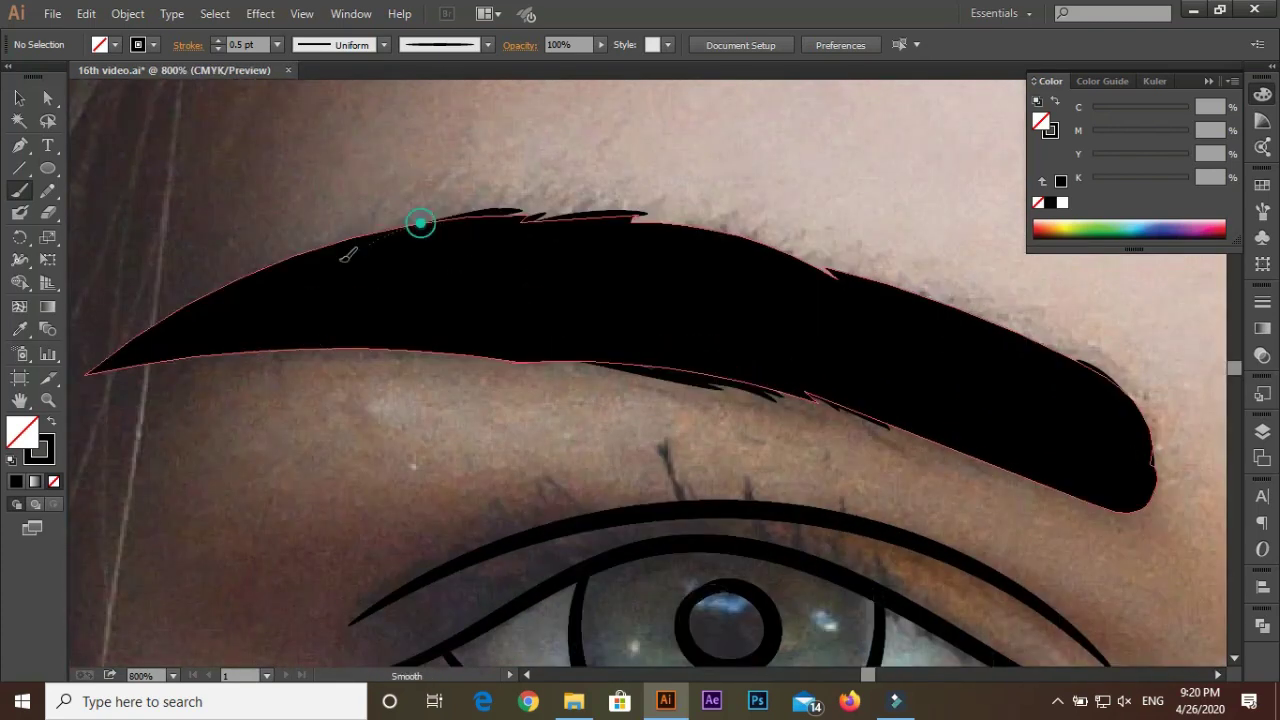
# Add a hair stroke along the eyebrow's top and confirm the Blob Brush options
pyautogui.moveTo(252, 290); pyautogui.dragTo(380, 220)
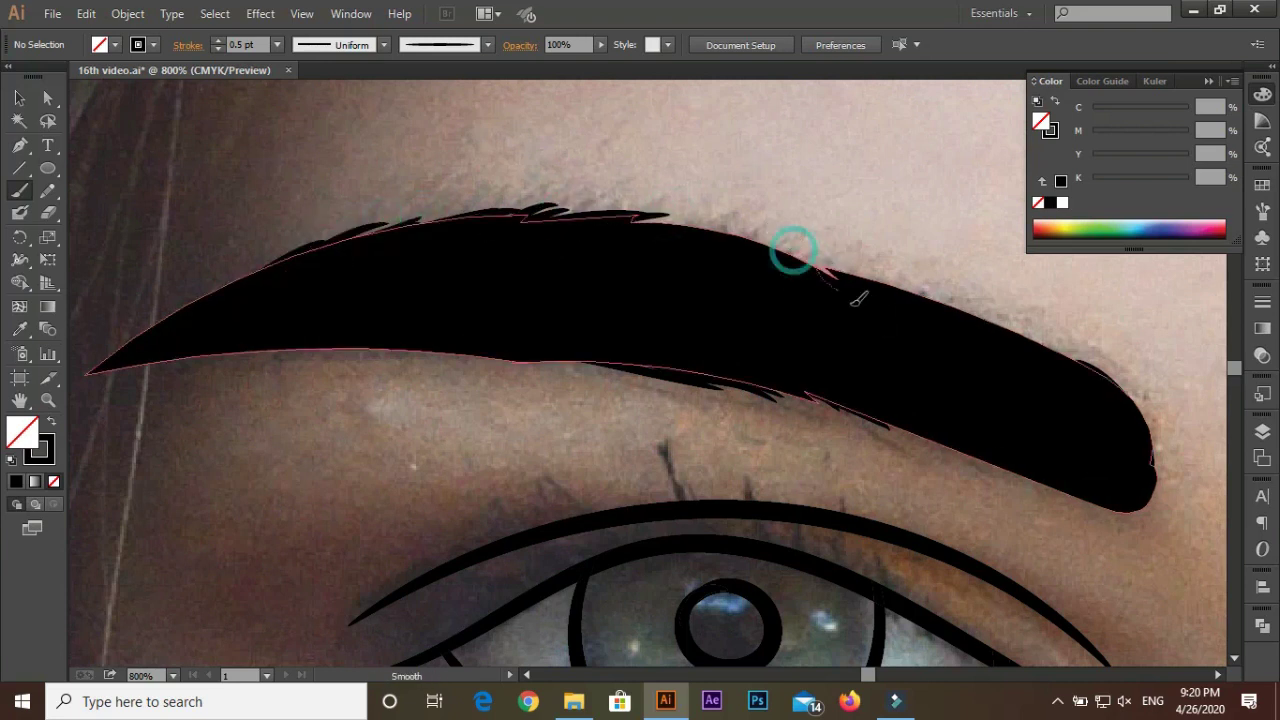
pyautogui.hotkey('ctrl', '-')
pyautogui.hotkey('ctrl', '-')
pyautogui.hotkey('ctrl', '-')
pyautogui.hotkey('ctrl', '+')
pyautogui.hotkey('ctrl', '+')
pyautogui.hotkey('ctrl', '+')
pyautogui.press('Return')
pyautogui.click(674, 452)
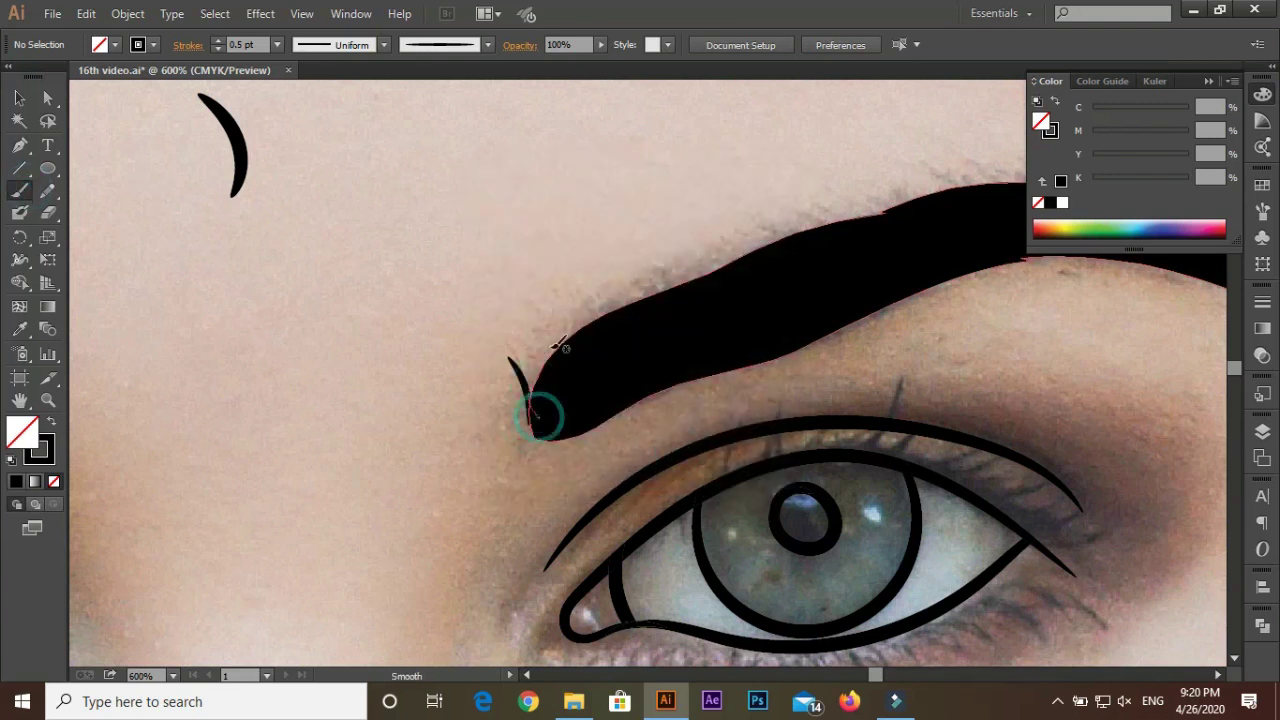
# Reshape the eyebrow's inner tip and add hair strands along its upper edge
pyautogui.moveTo(543, 414); pyautogui.dragTo(561, 370)
pyautogui.moveTo(805, 238); pyautogui.dragTo(607, 360)
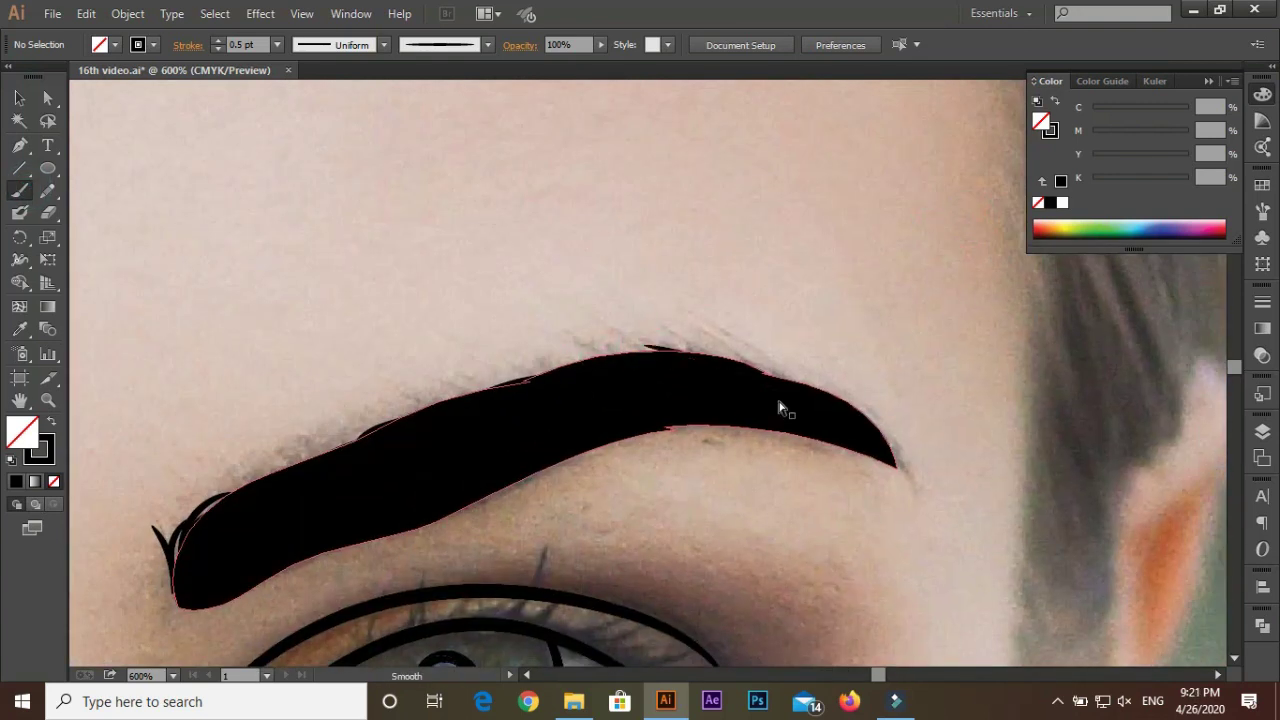
pyautogui.moveTo(706, 354); pyautogui.dragTo(830, 395)
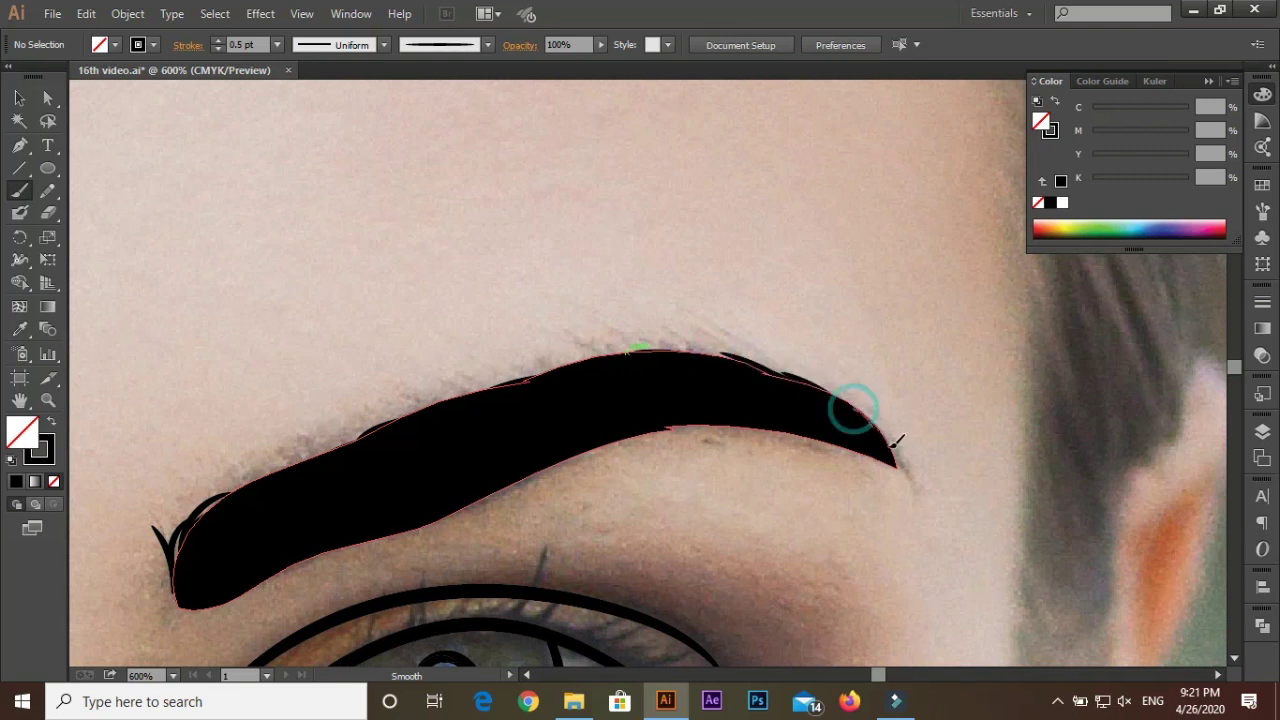
pyautogui.hotkey('ctrl', '1')
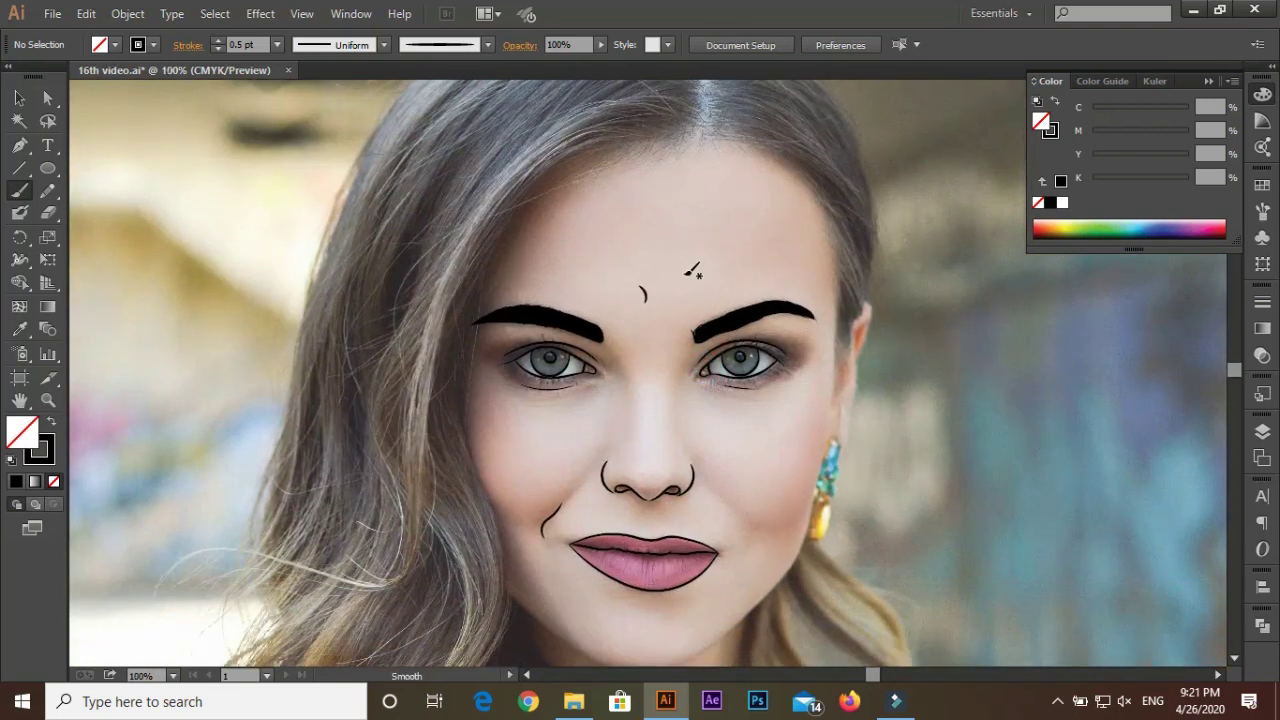
# Outline the earring's yellow oval drop, undoing a misplaced loop above it
pyautogui.scroll(-2, 693, 270)
pyautogui.scroll(2, 611, 220)
pyautogui.scroll(3, 621, 270)
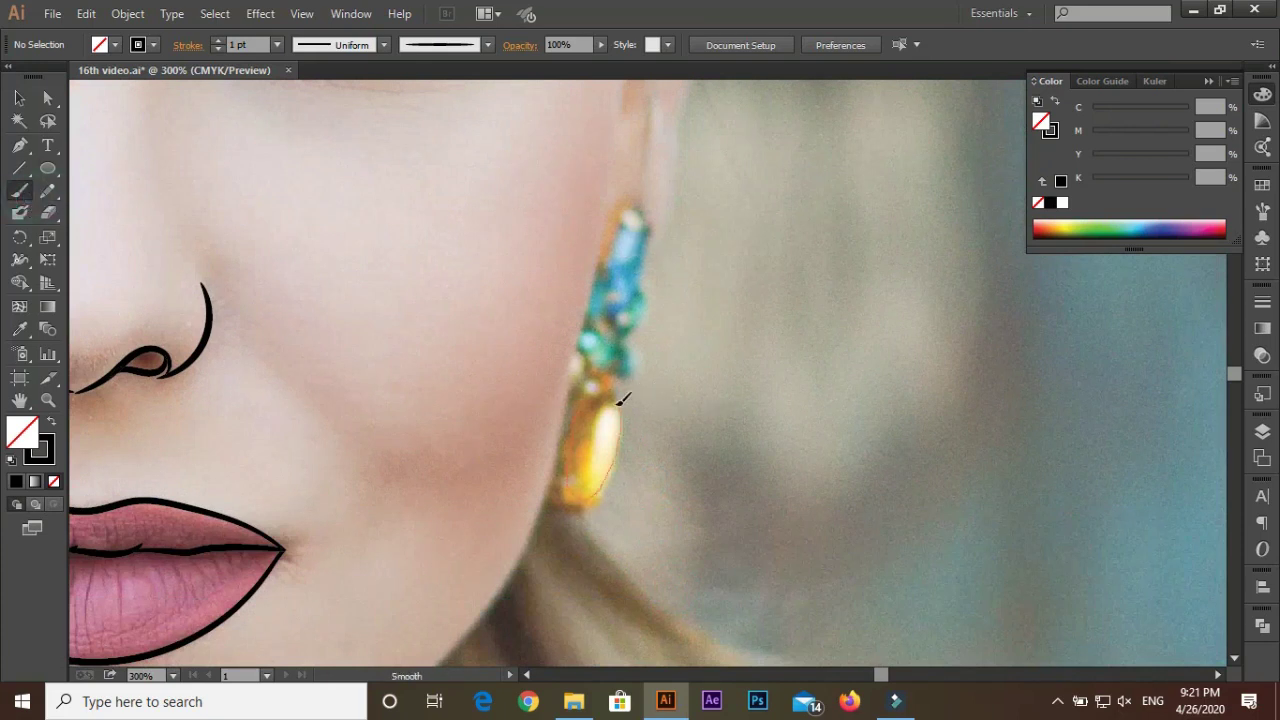
pyautogui.moveTo(574, 453); pyautogui.dragTo(598, 385)
pyautogui.scroll(2, 671, 420)
pyautogui.scroll(2, 597, 472)
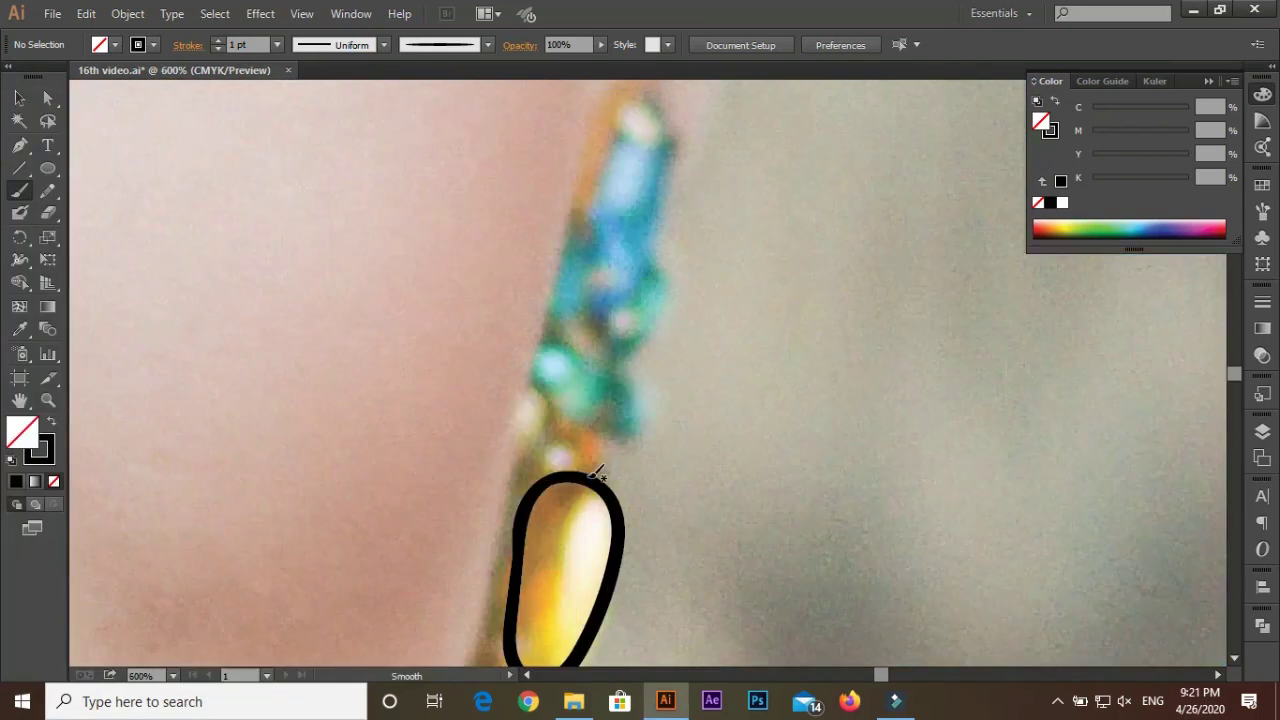
pyautogui.moveTo(566, 452)
pyautogui.mouseDown()
pyautogui.moveTo(580, 452)
pyautogui.moveTo(584, 410)
pyautogui.moveTo(610, 398)
pyautogui.moveTo(612, 366)
pyautogui.mouseUp()
pyautogui.hotkey('ctrl', 'z')
pyautogui.hotkey('ctrl', 'z')
pyautogui.hotkey('ctrl', 'z')
# Draw the stacked loops, crescents around the top loop, and a first top tube
pyautogui.moveTo(657, 408); pyautogui.dragTo(640, 400)
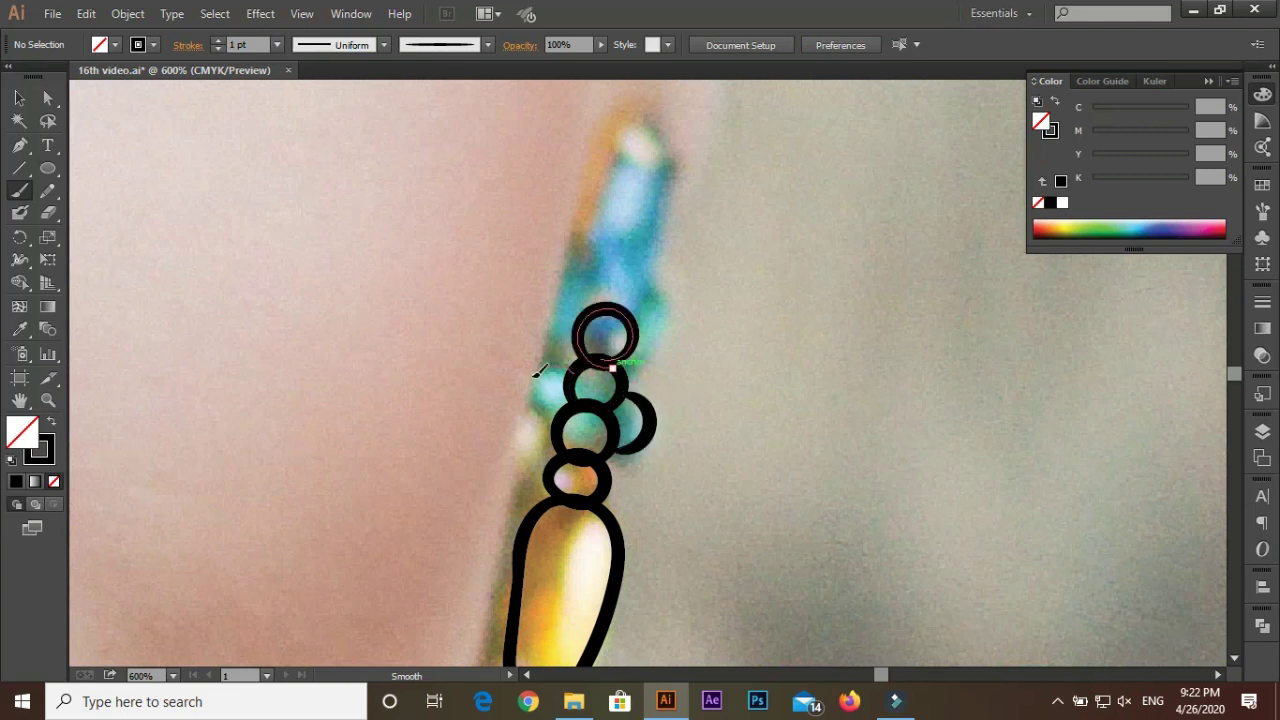
pyautogui.moveTo(545, 372); pyautogui.dragTo(574, 412)
pyautogui.moveTo(595, 284); pyautogui.dragTo(578, 345)
pyautogui.moveTo(668, 280); pyautogui.dragTo(637, 360)
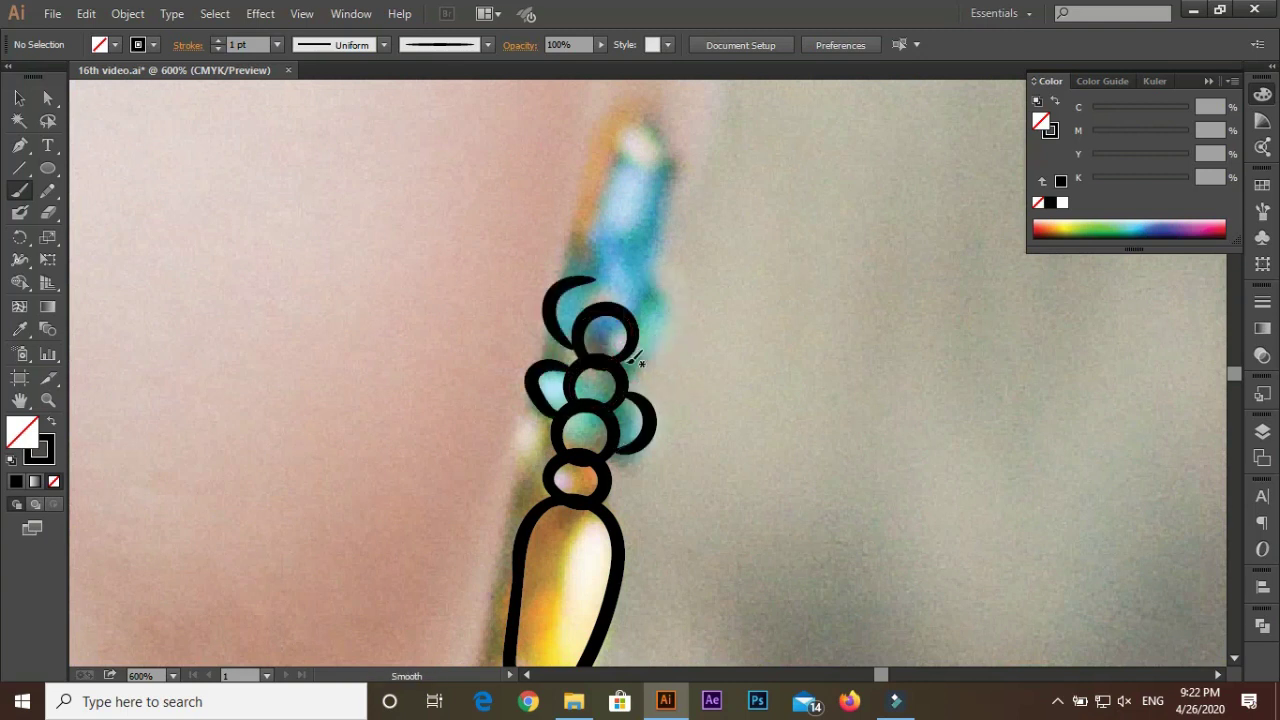
pyautogui.moveTo(661, 296); pyautogui.dragTo(655, 289)
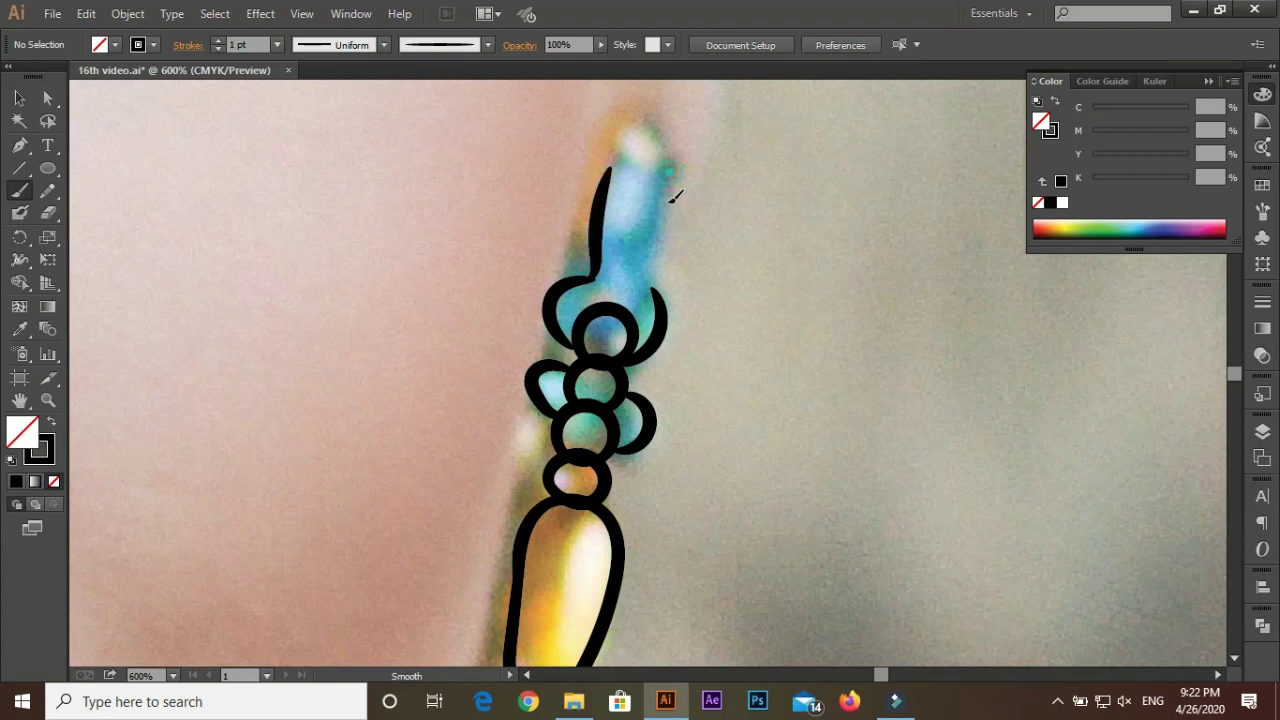
pyautogui.moveTo(672, 178); pyautogui.dragTo(660, 318)
pyautogui.moveTo(606, 176); pyautogui.dragTo(674, 180)
# Undo the top closing stroke and blob, then redraw a larger loop around the top circle
pyautogui.scroll(-5, 623, 189)
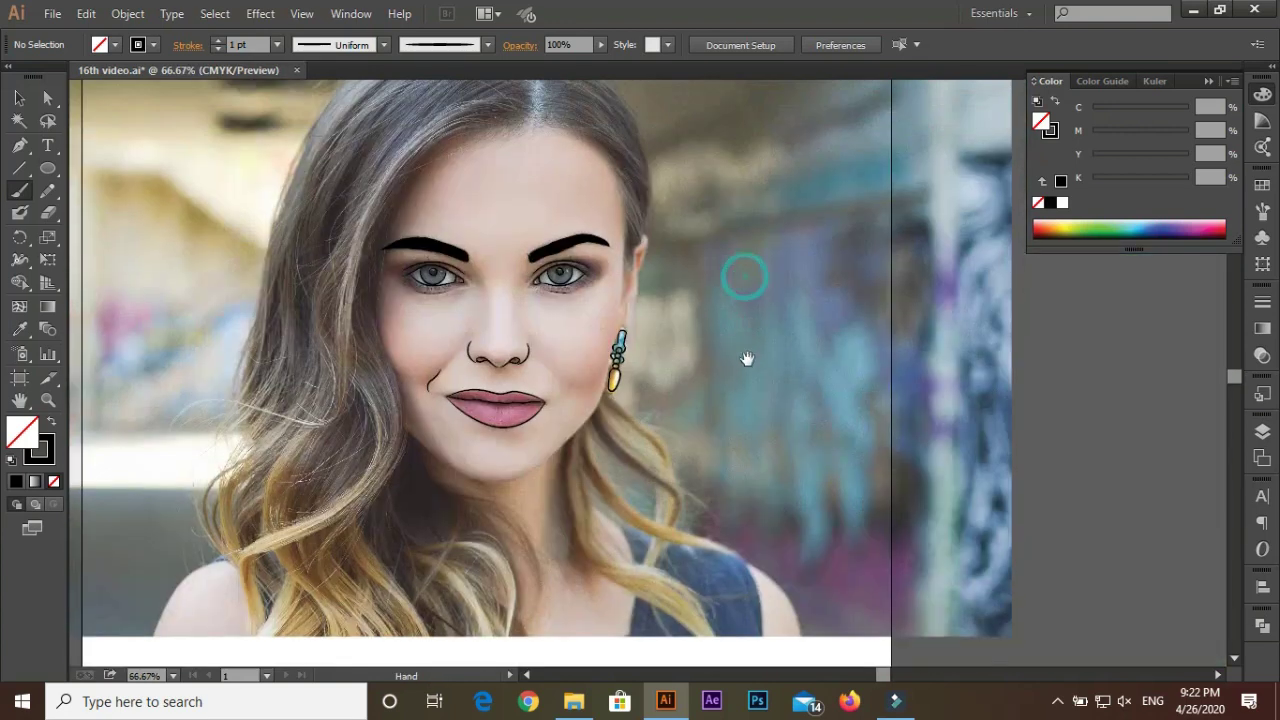
pyautogui.scroll(5, 748, 277)
pyautogui.hotkey('ctrl', 'z')
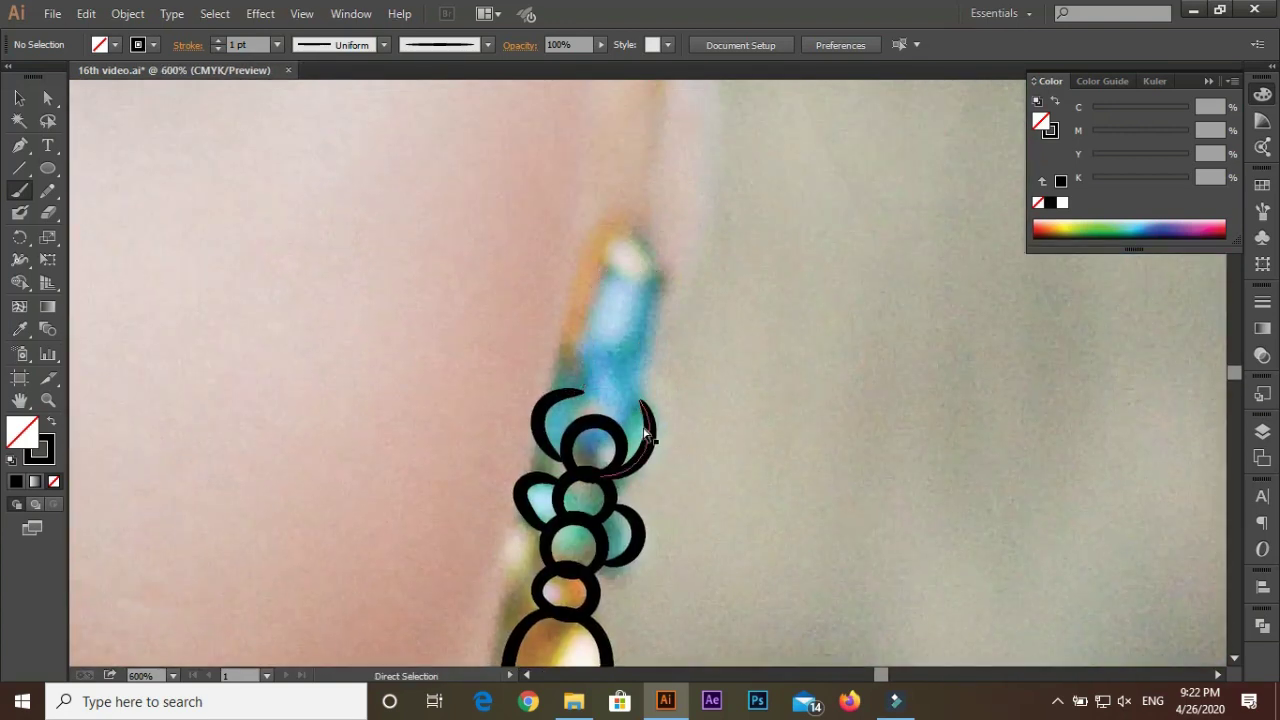
pyautogui.hotkey('ctrl', 'z')
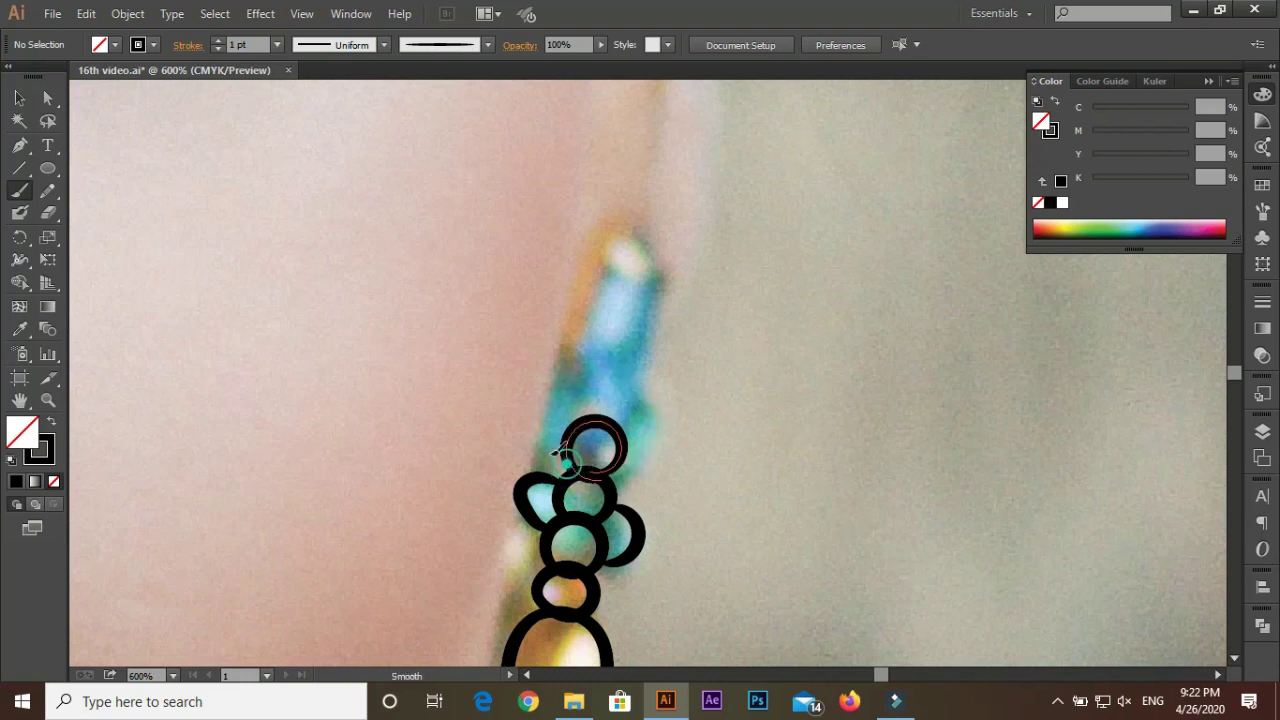
pyautogui.moveTo(597, 468); pyautogui.dragTo(620, 372)
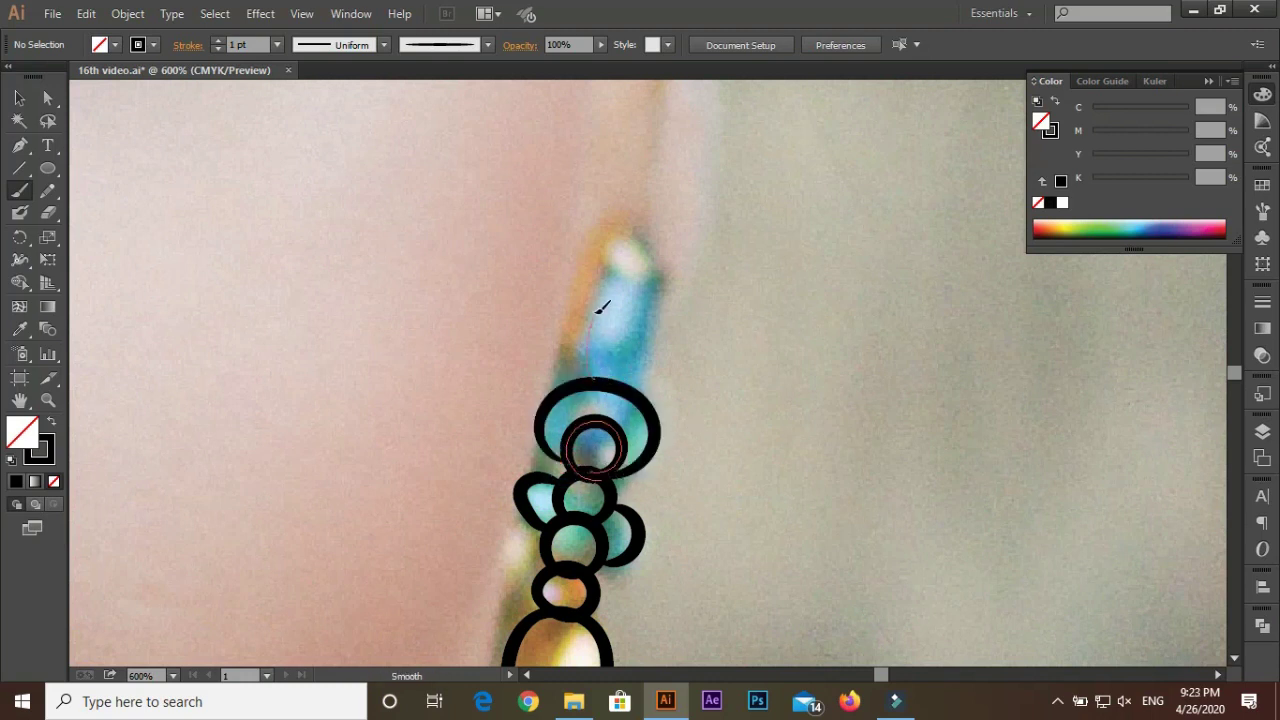
pyautogui.scroll(-3, 640, 357)
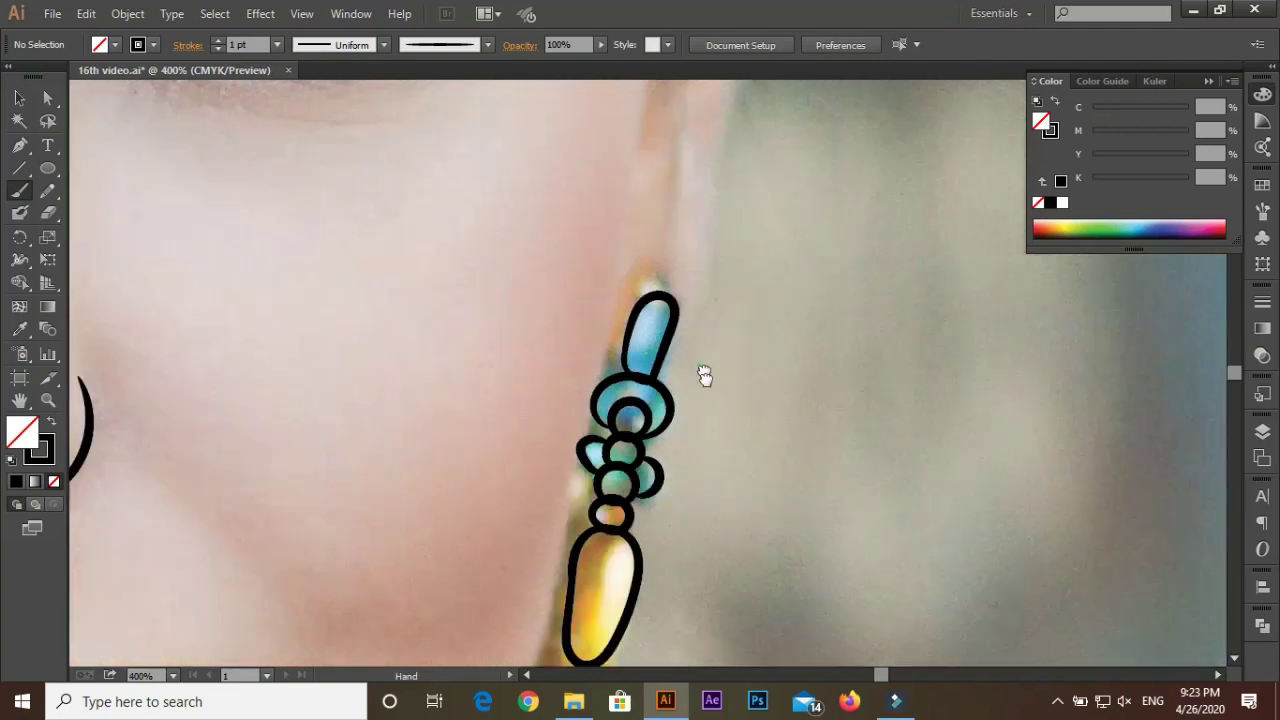
pyautogui.scroll(-2, 700, 371)
pyautogui.scroll(5, 686, 428)
# Draw both sides of the earring's top tube and cap it
pyautogui.moveTo(604, 292); pyautogui.dragTo(570, 400)
pyautogui.moveTo(657, 296); pyautogui.dragTo(642, 400)
pyautogui.moveTo(606, 292); pyautogui.dragTo(662, 296)
pyautogui.scroll(-3, 689, 317)
pyautogui.scroll(2, 677, 360)
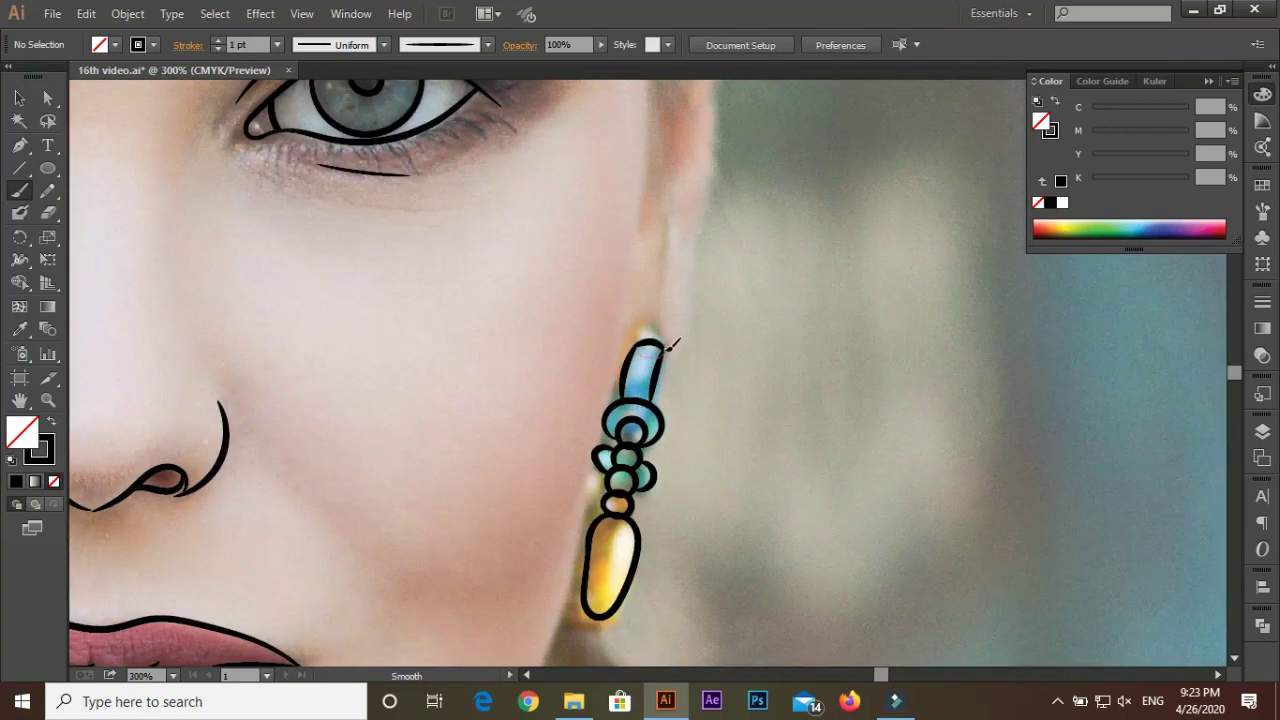
pyautogui.scroll(-2, 670, 345)
pyautogui.scroll(-4, 697, 349)
pyautogui.scroll(4, 734, 380)
pyautogui.scroll(-2, 646, 477)
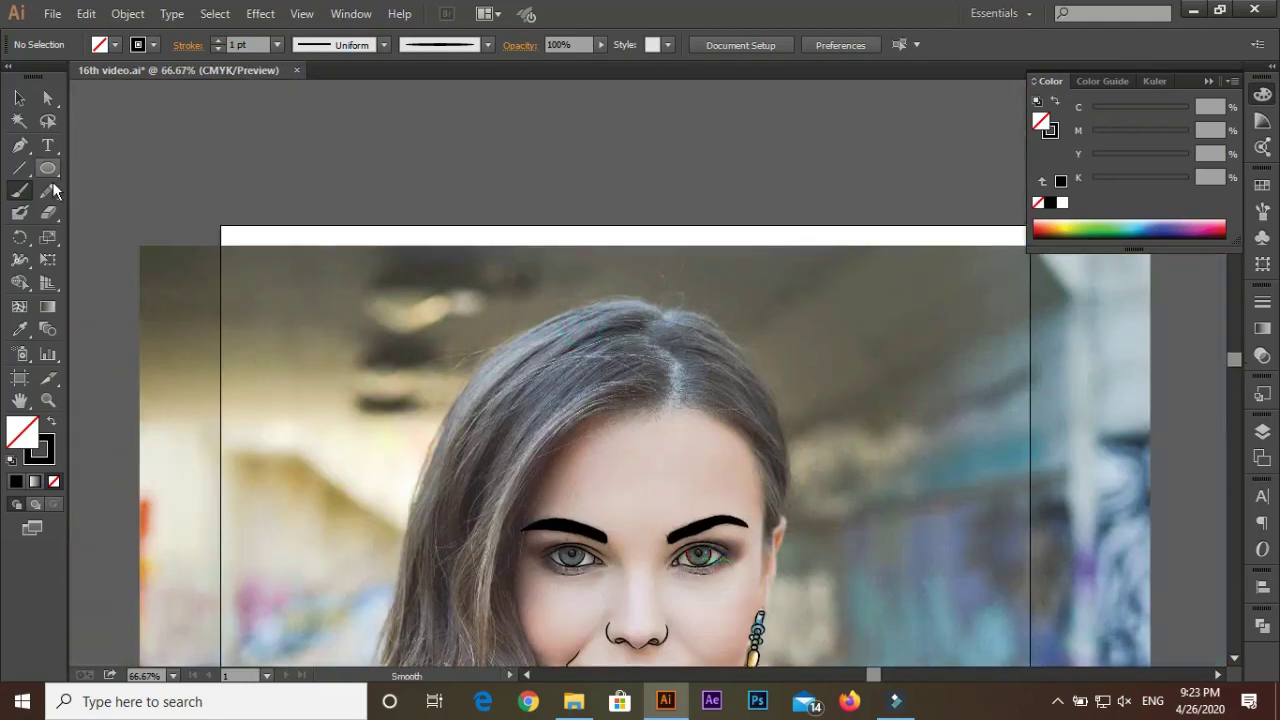
pyautogui.click(47, 191)
# Trace the hair from the hairline down the face and fill it black
pyautogui.scroll(2, 666, 420)
pyautogui.scroll(-1, 737, 314)
pyautogui.moveTo(755, 265); pyautogui.dragTo(578, 294)
pyautogui.moveTo(390, 570); pyautogui.dragTo(750, 262)
pyautogui.scroll(-5, 432, 258)
pyautogui.moveTo(427, 264); pyautogui.dragTo(423, 446)
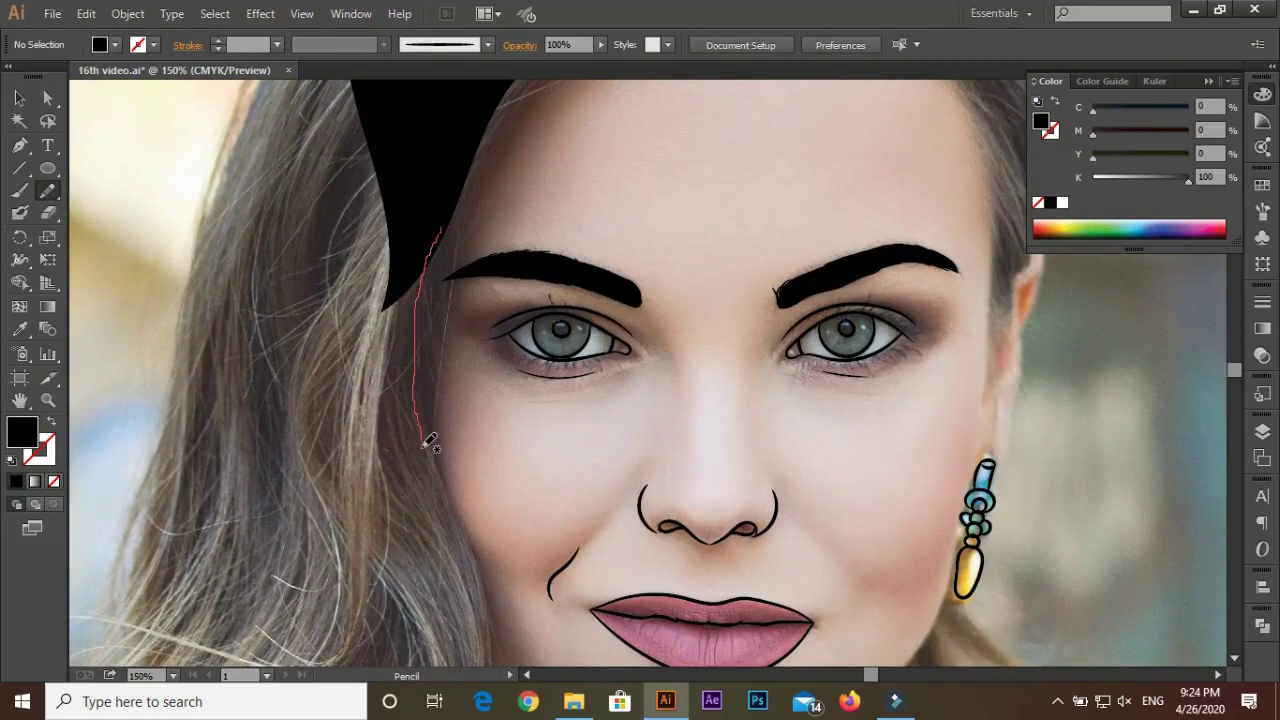
pyautogui.moveTo(473, 568); pyautogui.dragTo(468, 576)
pyautogui.scroll(-5, 470, 166)
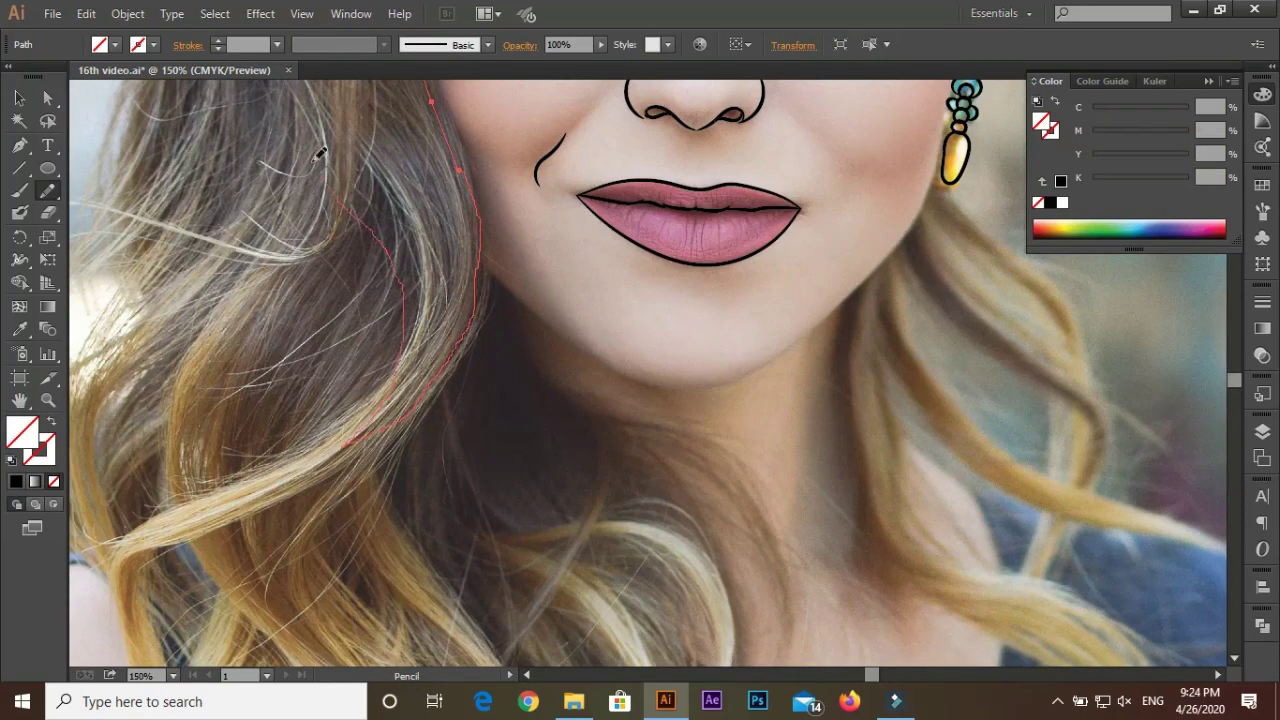
pyautogui.scroll(4, 320, 155)
pyautogui.scroll(2, 406, 400)
pyautogui.scroll(2, 414, 200)
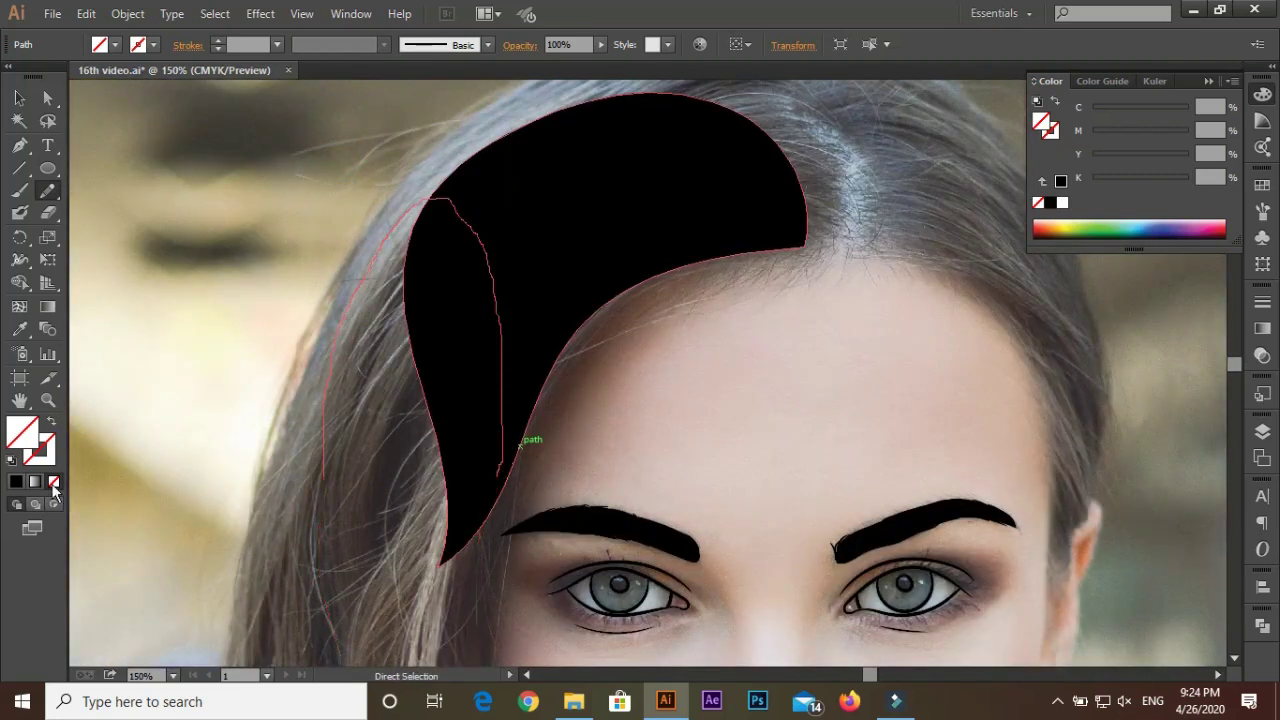
pyautogui.click(670, 367)
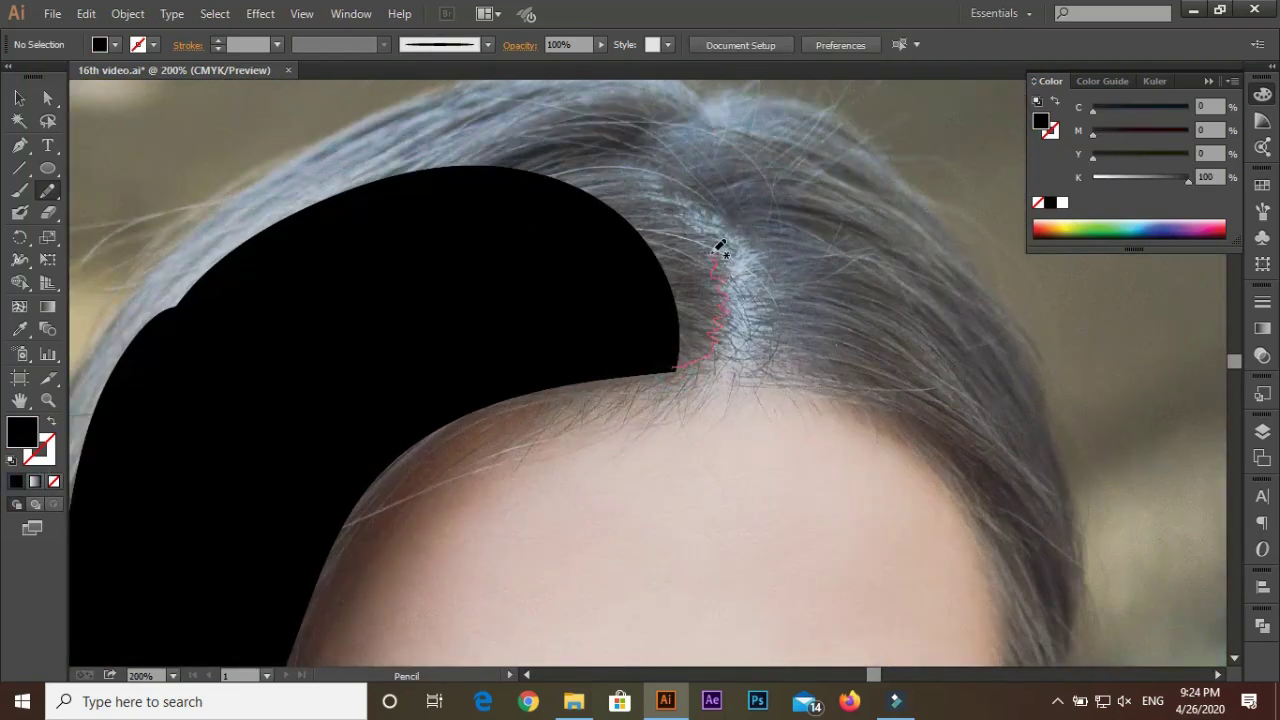
# Extend the black hair shape along the parting and the outer top edge
pyautogui.moveTo(578, 143); pyautogui.dragTo(580, 143)
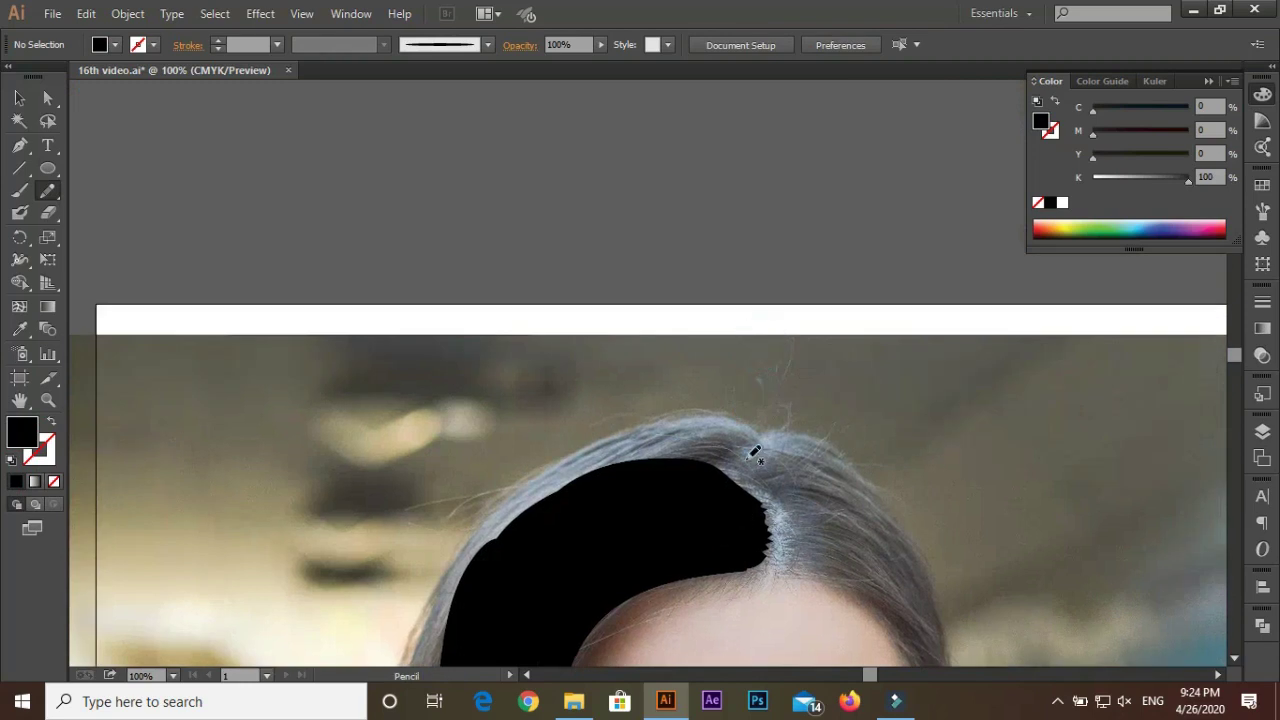
pyautogui.scroll(1, 733, 510)
pyautogui.moveTo(177, 583); pyautogui.dragTo(180, 585)
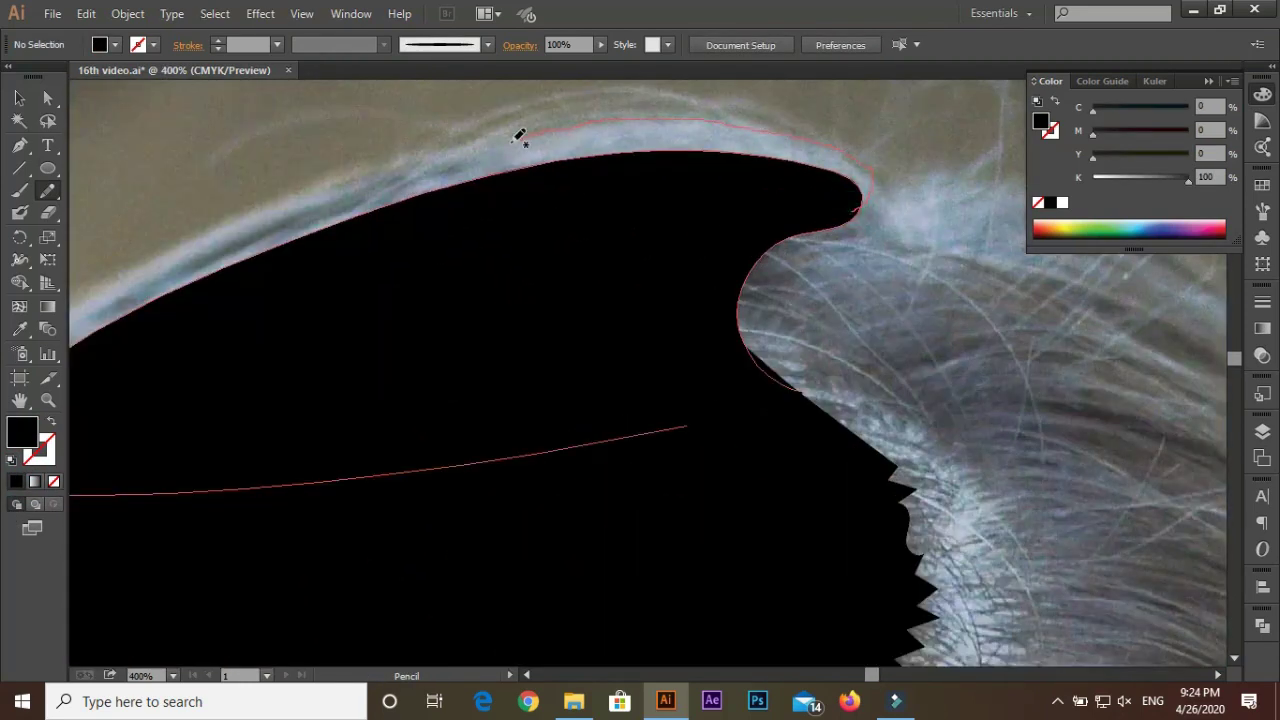
pyautogui.moveTo(130, 277); pyautogui.dragTo(132, 278)
pyautogui.scroll(-1, 437, 230)
pyautogui.scroll(-2, 163, 486)
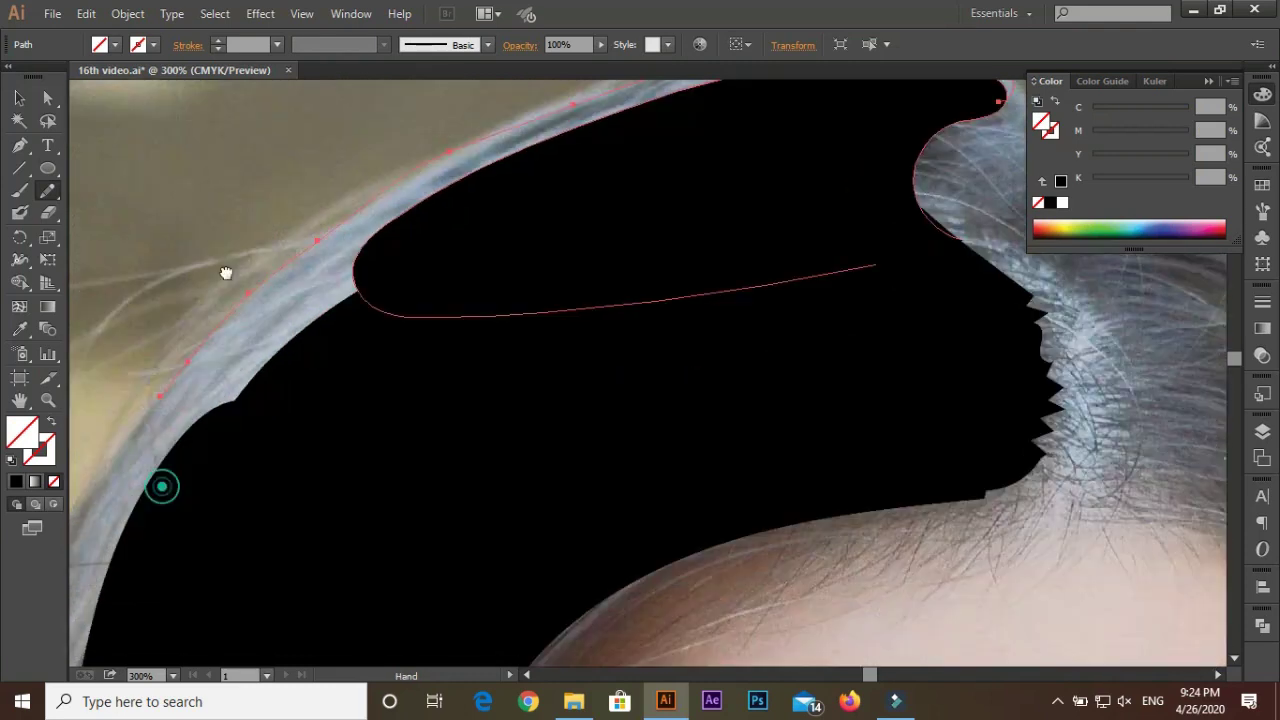
pyautogui.scroll(-2, 114, 394)
pyautogui.scroll(-2, 303, 163)
pyautogui.scroll(-3, 180, 370)
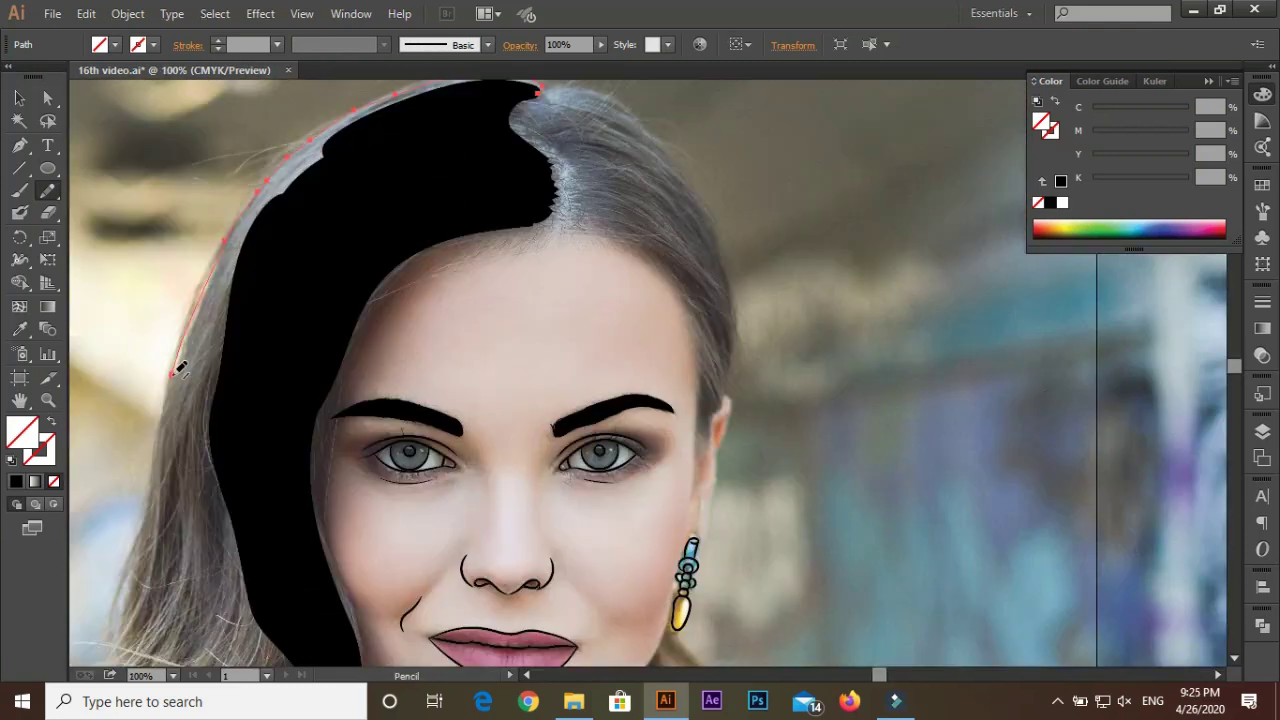
pyautogui.scroll(-2, 143, 530)
pyautogui.scroll(3, 277, 271)
pyautogui.hotkey('ctrl', 'shift', 'a')
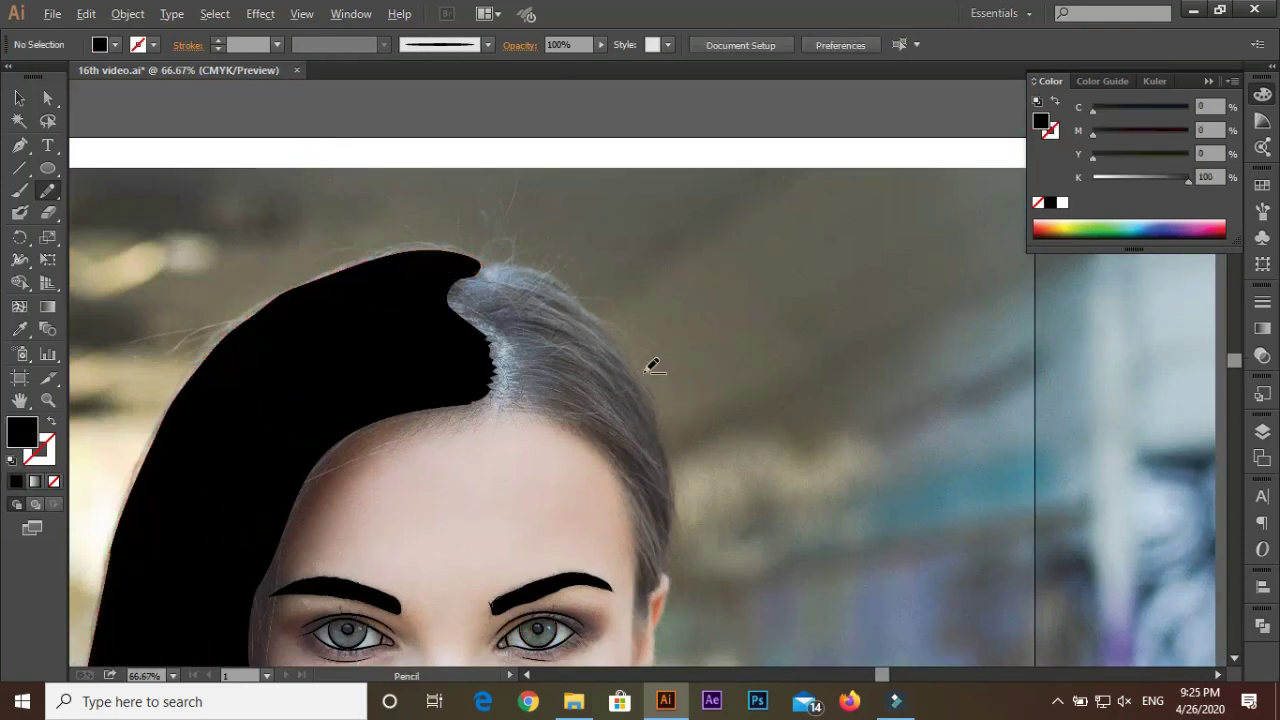
# Close off the hair region and finish the next hair lock in black
pyautogui.scroll(-5, 651, 363)
pyautogui.scroll(1, 533, 298)
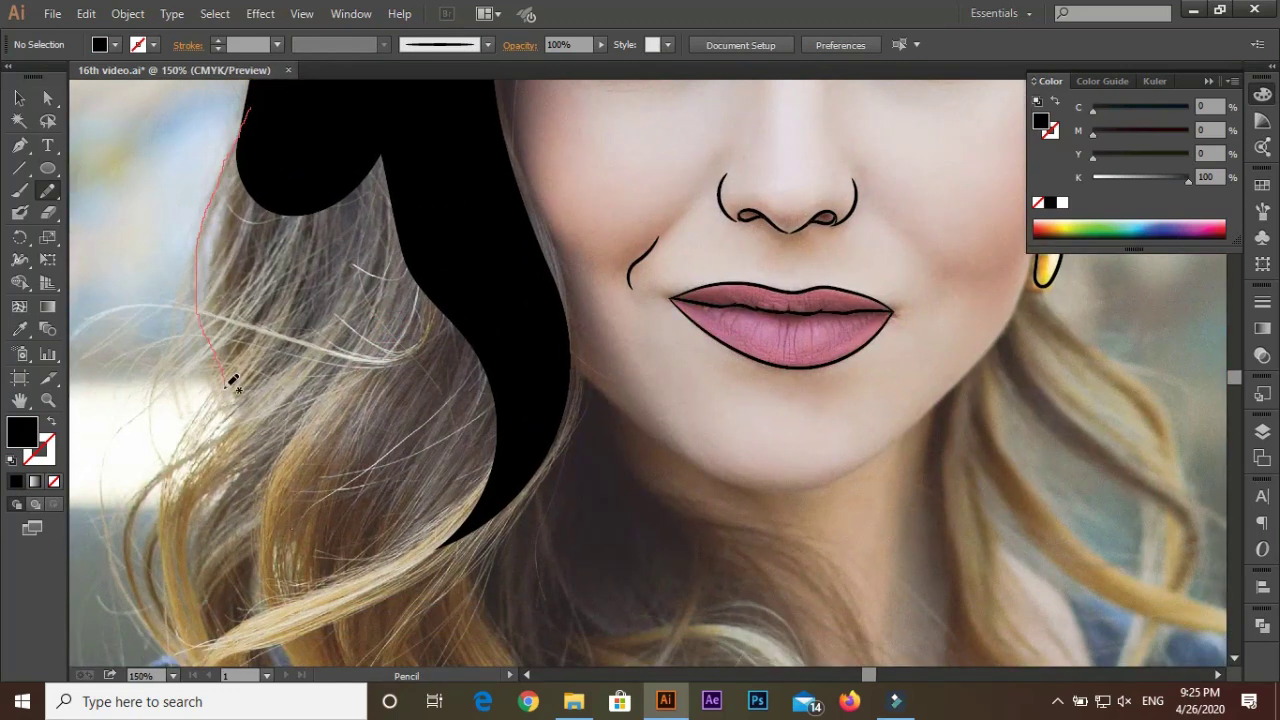
pyautogui.moveTo(185, 612); pyautogui.dragTo(198, 640)
pyautogui.scroll(-5, 198, 630)
pyautogui.scroll(-2, 233, 485)
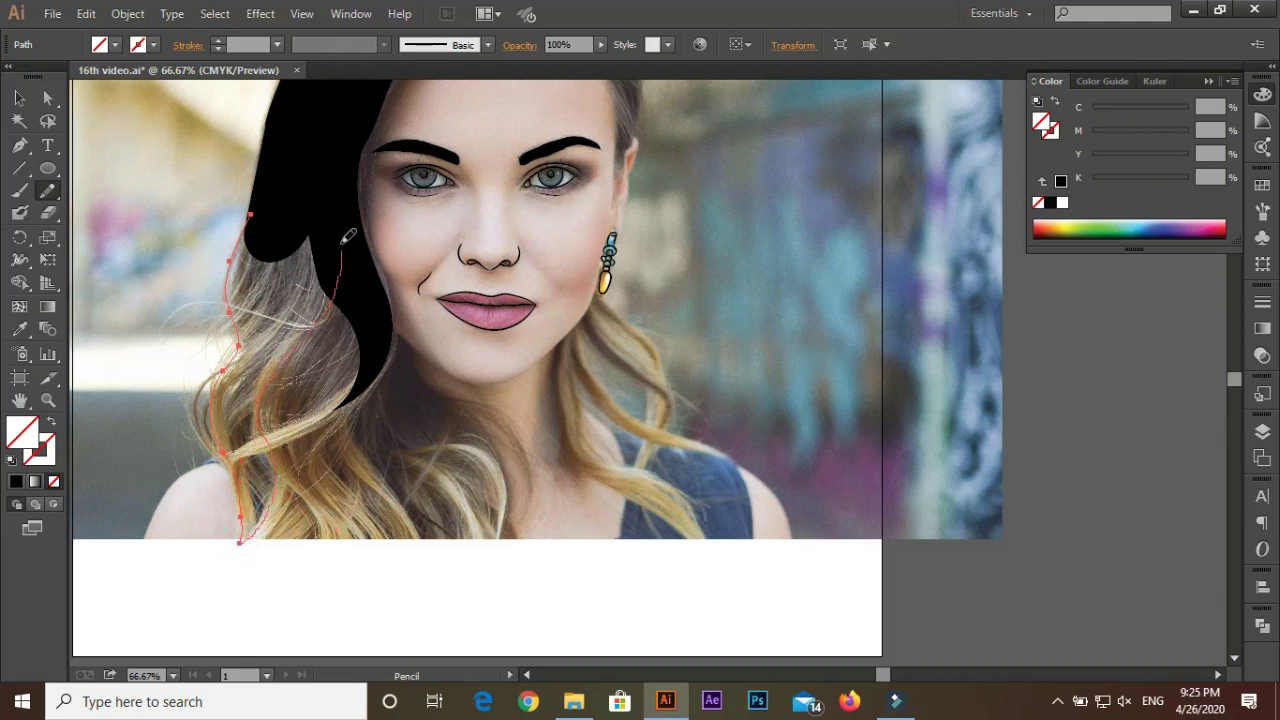
pyautogui.moveTo(318, 297); pyautogui.dragTo(260, 440)
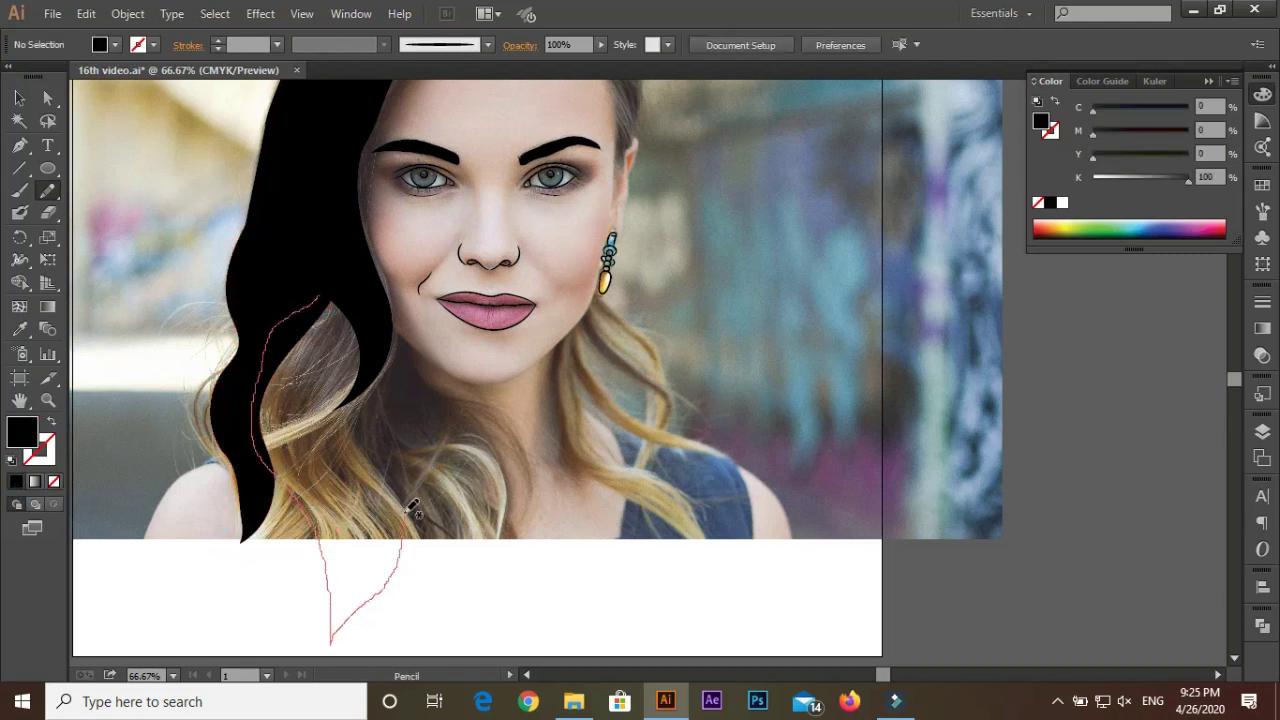
pyautogui.moveTo(391, 360); pyautogui.dragTo(325, 300)
# Add a black hair lock below the shoulder, wrapping along the jawline
pyautogui.scroll(1, 260, 543)
pyautogui.moveTo(228, 335); pyautogui.dragTo(233, 415)
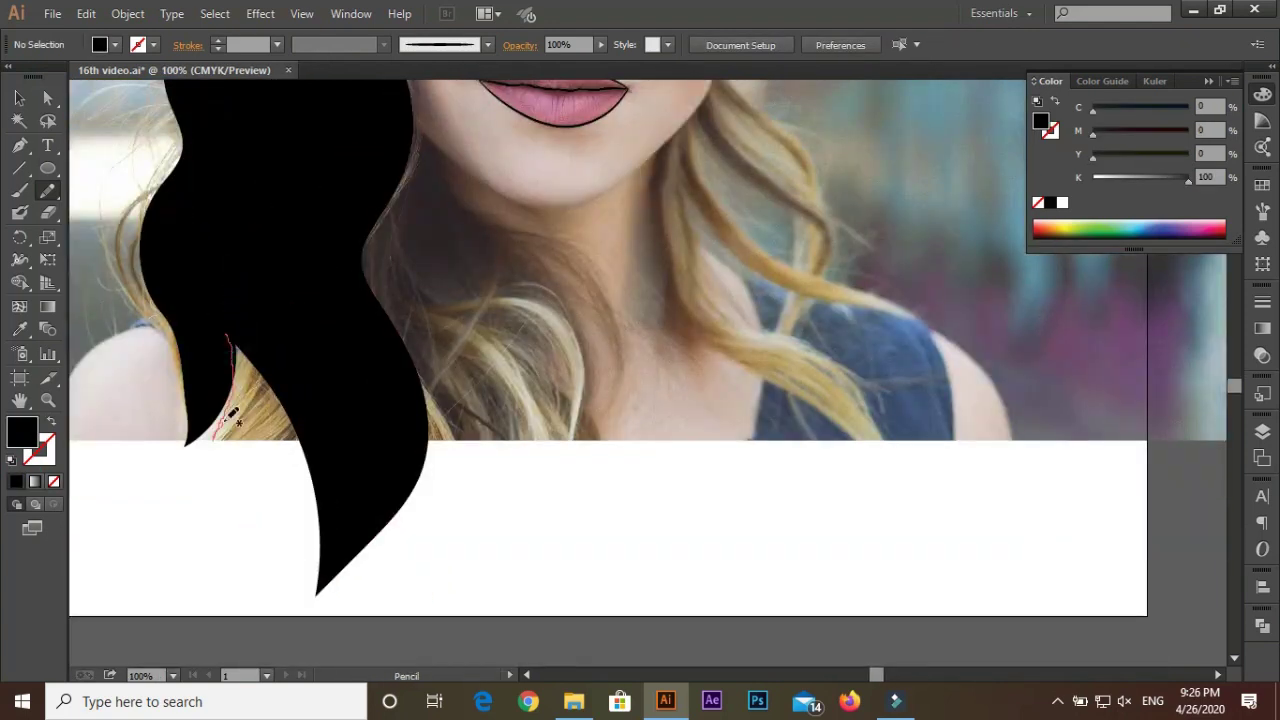
pyautogui.moveTo(228, 500); pyautogui.dragTo(300, 449)
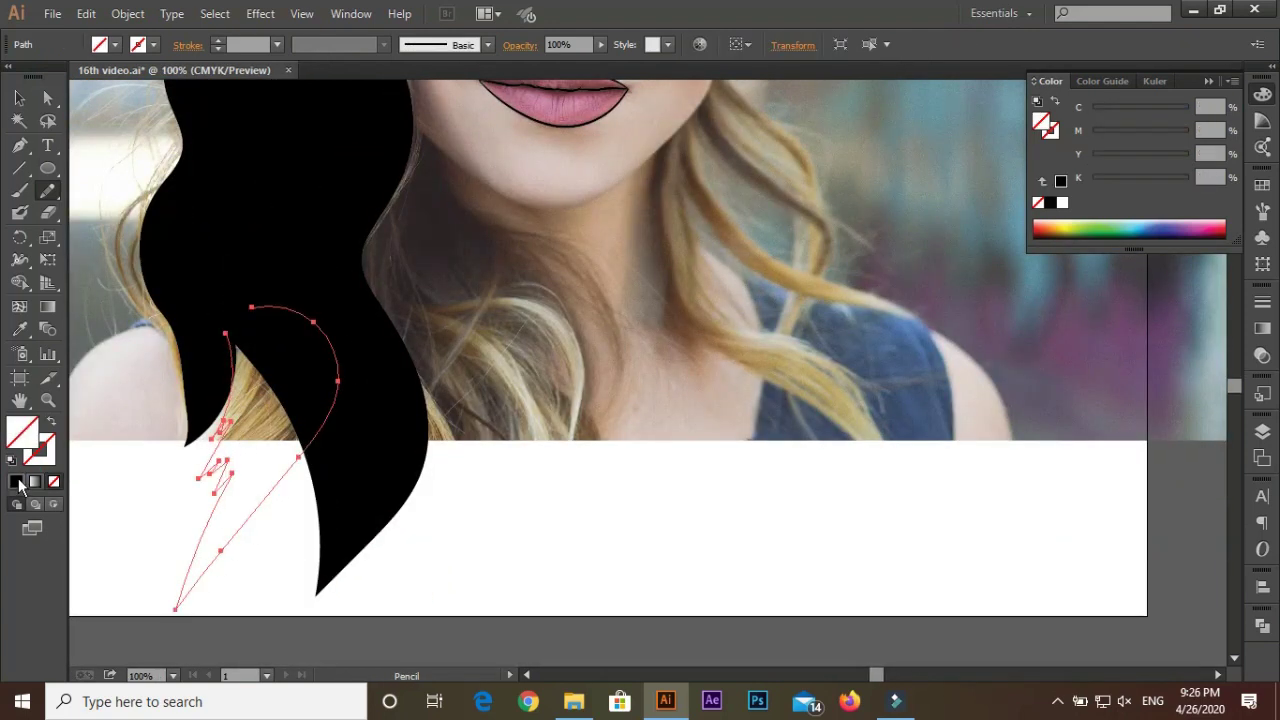
pyautogui.scroll(-1, 300, 449)
pyautogui.scroll(2, 392, 333)
pyautogui.moveTo(322, 92); pyautogui.dragTo(447, 268)
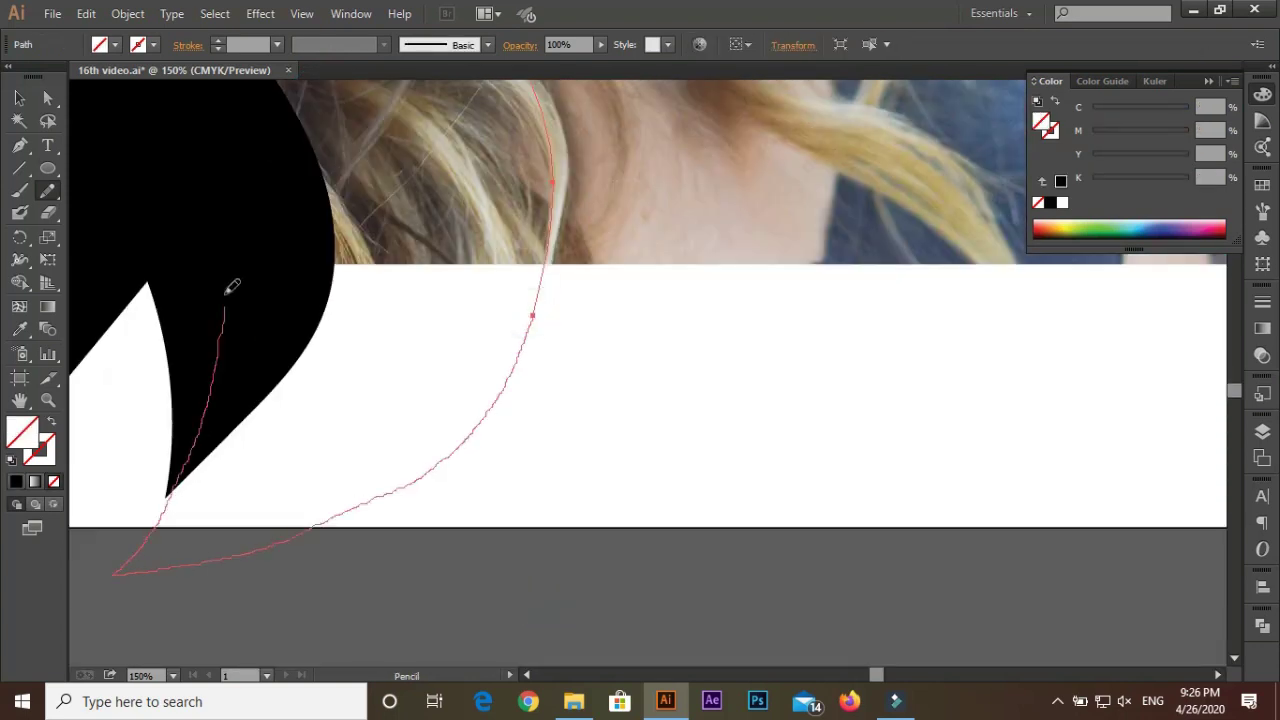
pyautogui.moveTo(570, 510); pyautogui.dragTo(231, 286)
pyautogui.scroll(2, 236, 489)
pyautogui.hotkey('ctrl', 'j')
# Fill the hair edge beside the right temple as a black shape
pyautogui.scroll(2, 520, 420)
pyautogui.scroll(2, 430, 300)
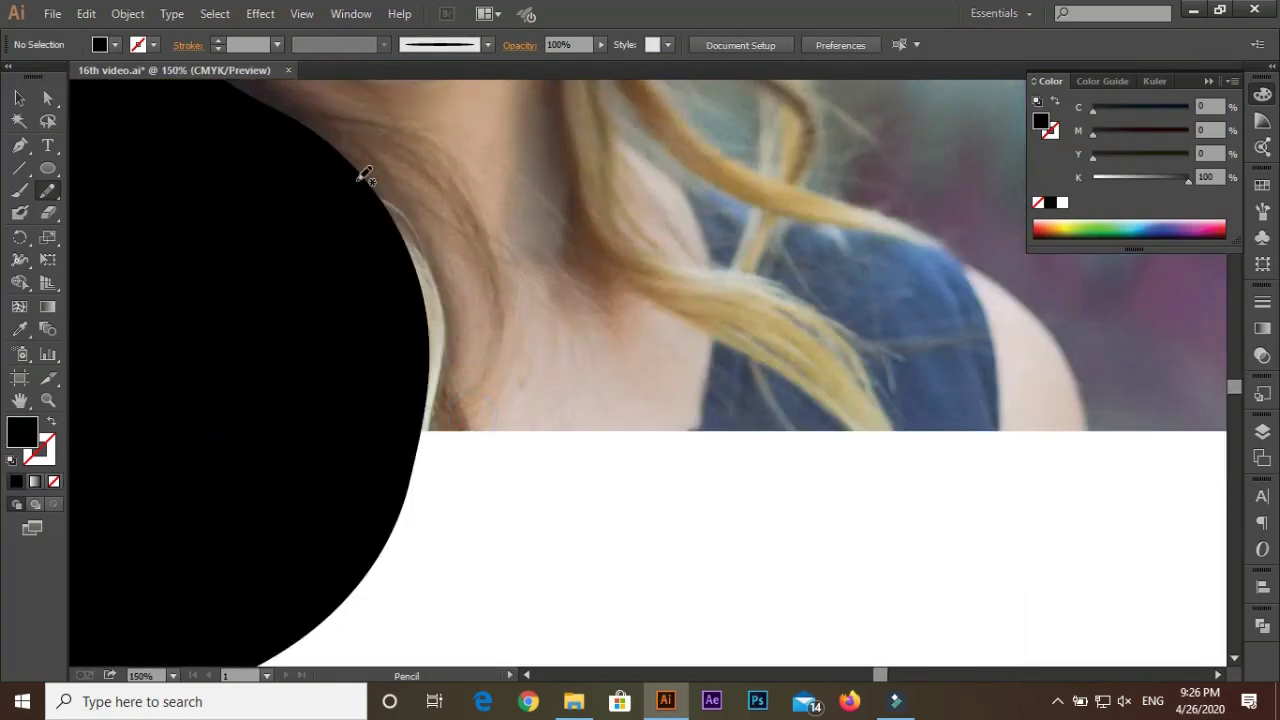
pyautogui.scroll(-2, 600, 366)
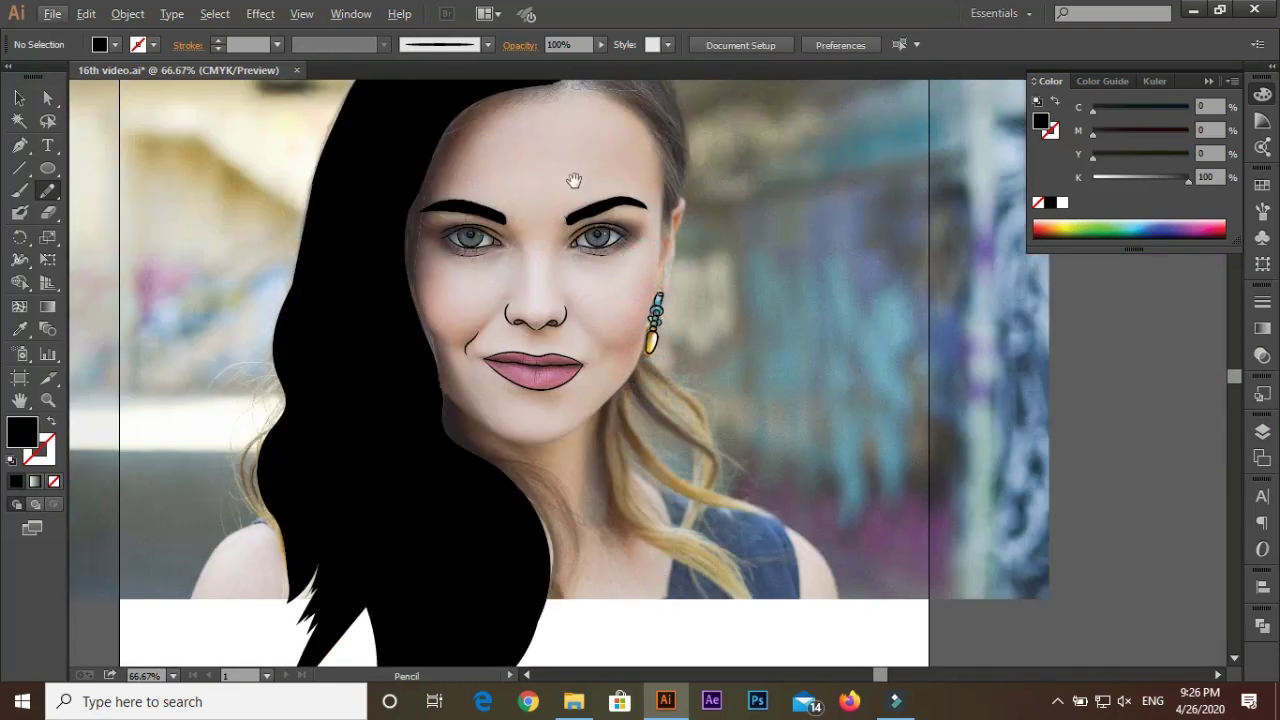
pyautogui.scroll(3, 600, 297)
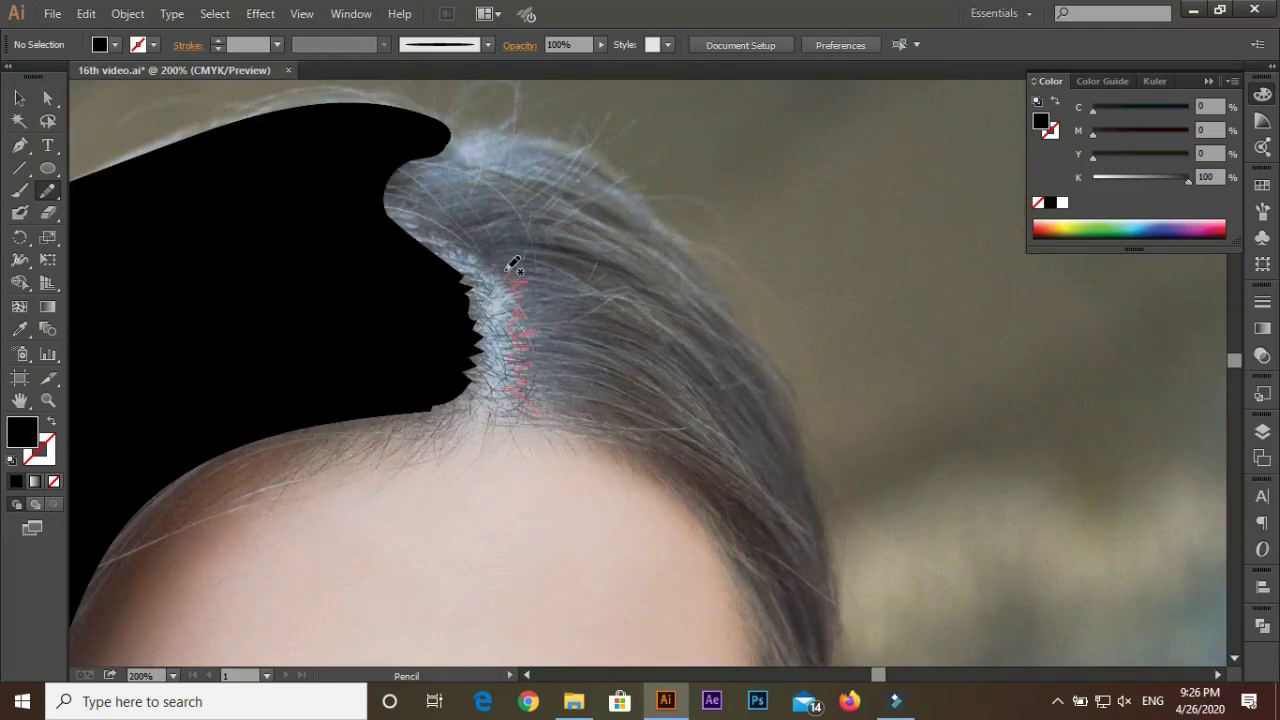
pyautogui.moveTo(737, 341); pyautogui.dragTo(554, 409)
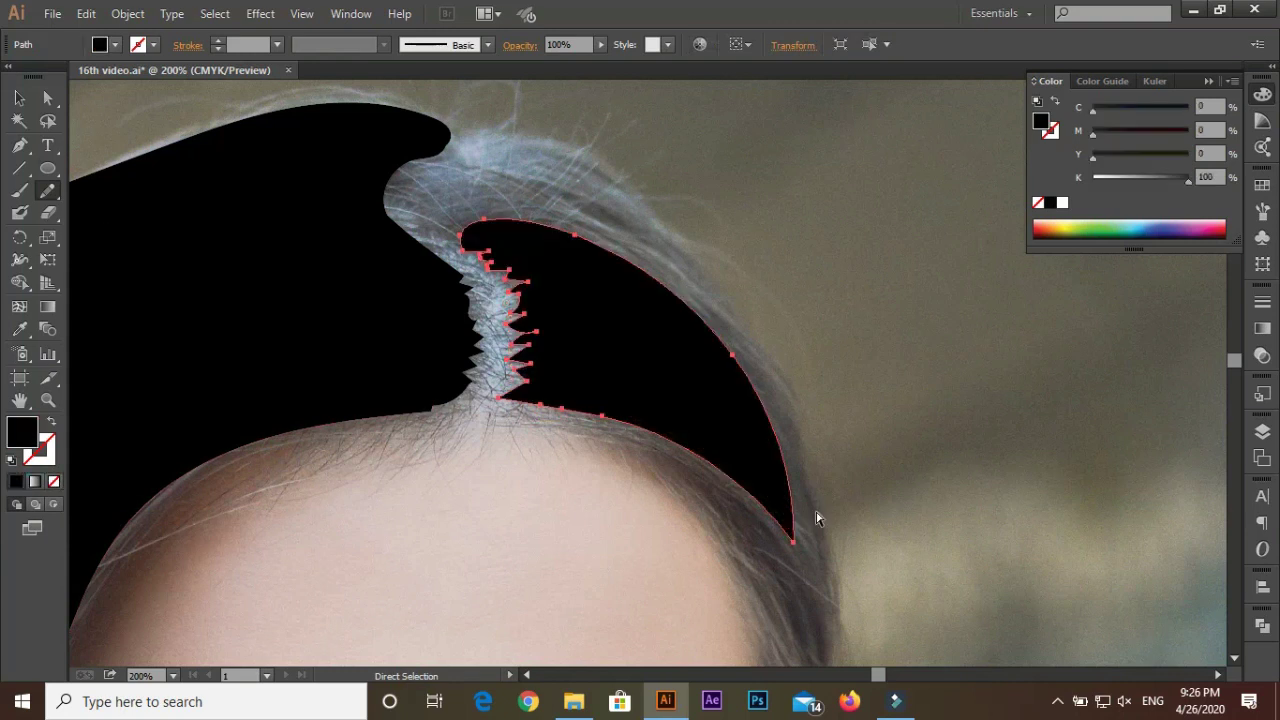
pyautogui.scroll(-3, 563, 251)
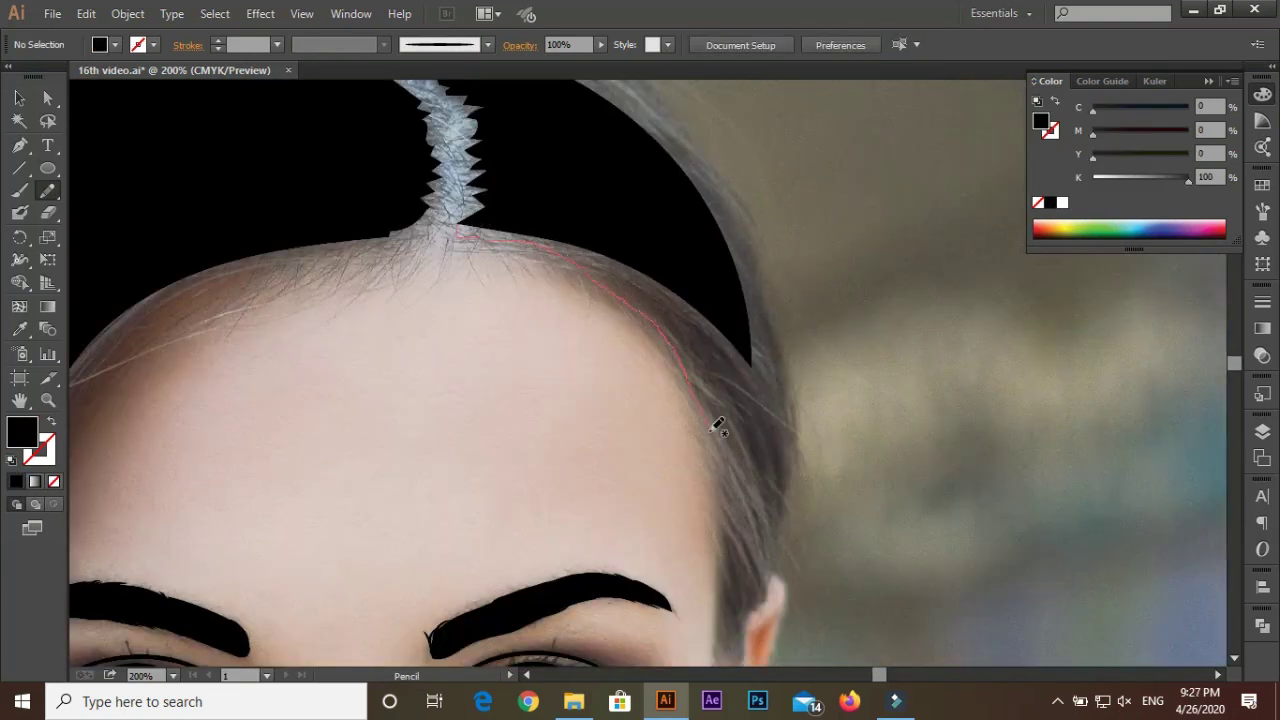
pyautogui.moveTo(727, 575)
pyautogui.mouseDown()
pyautogui.moveTo(698, 352)
pyautogui.moveTo(721, 353)
pyautogui.mouseUp()
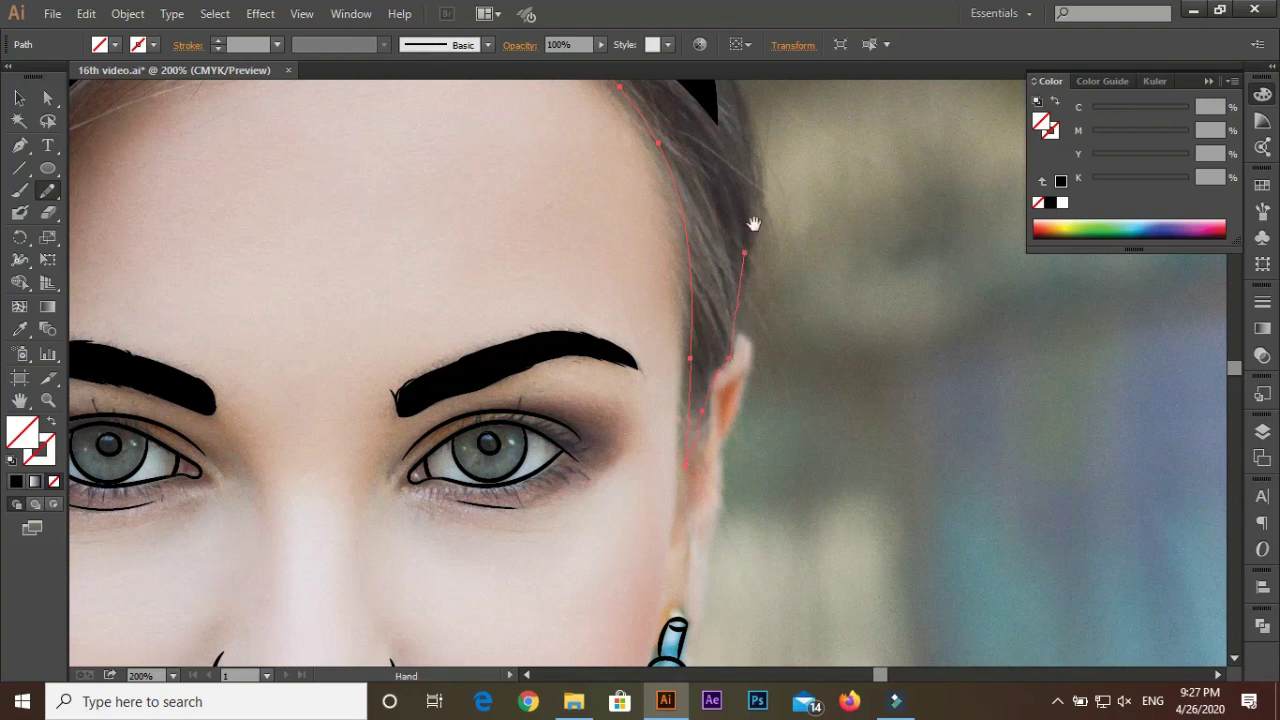
pyautogui.scroll(3, 754, 224)
pyautogui.click(1061, 181)
# Trace the outer right hair edge and reshape the curl at the parting's top
pyautogui.hotkey('ctrl', 'shift', 'a')
pyautogui.scroll(2, 594, 277)
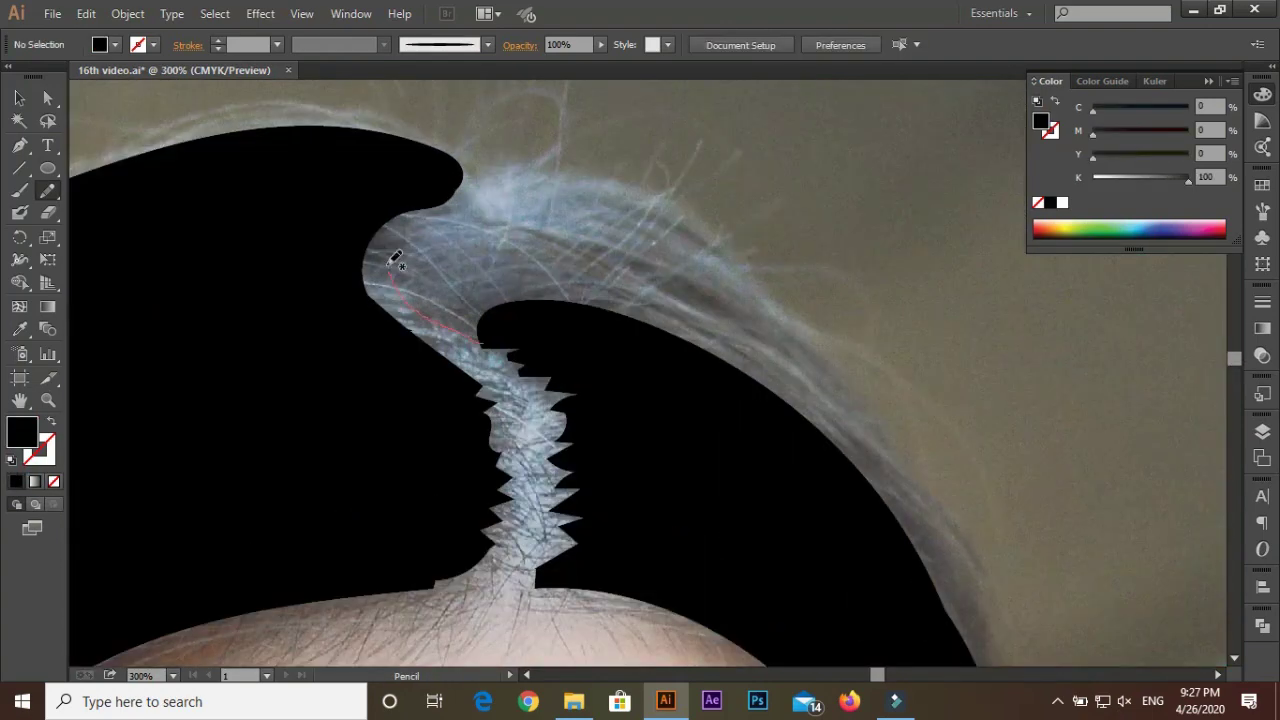
pyautogui.scroll(-1, 840, 372)
pyautogui.scroll(-2, 889, 414)
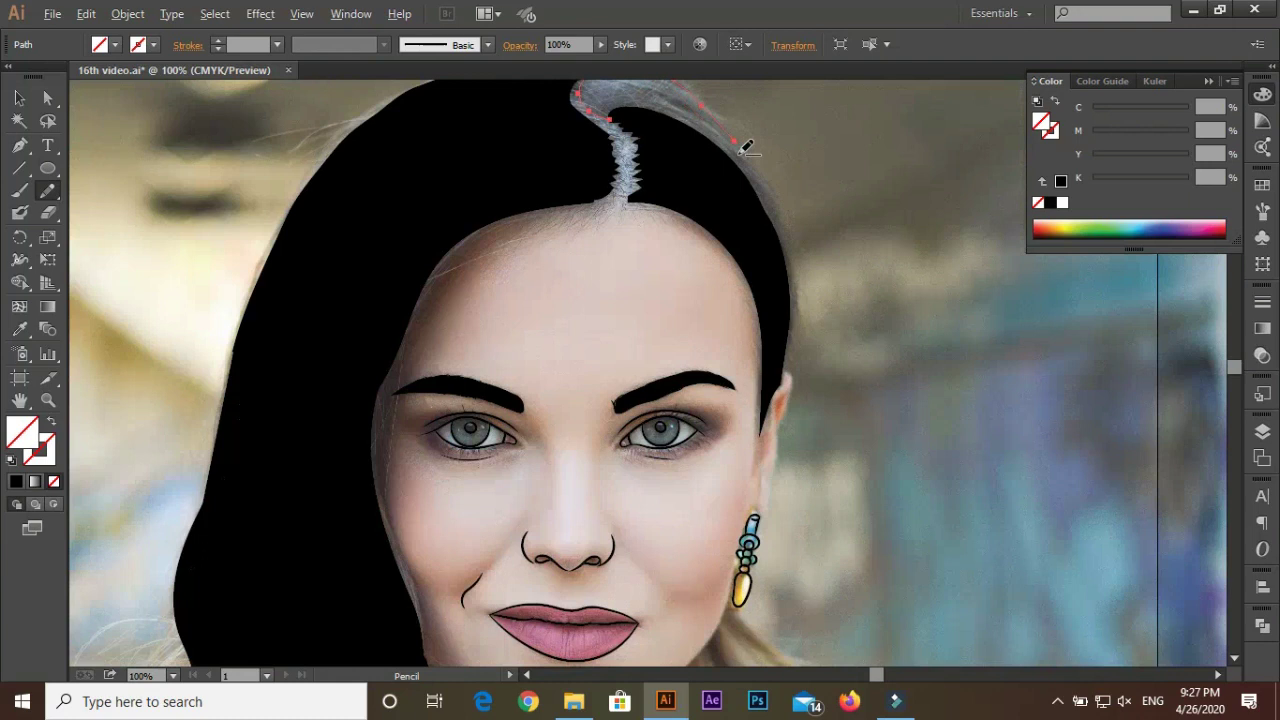
pyautogui.scroll(1, 740, 170)
pyautogui.keyDown('ctrl'); pyautogui.click(710, 176); pyautogui.keyUp('ctrl')
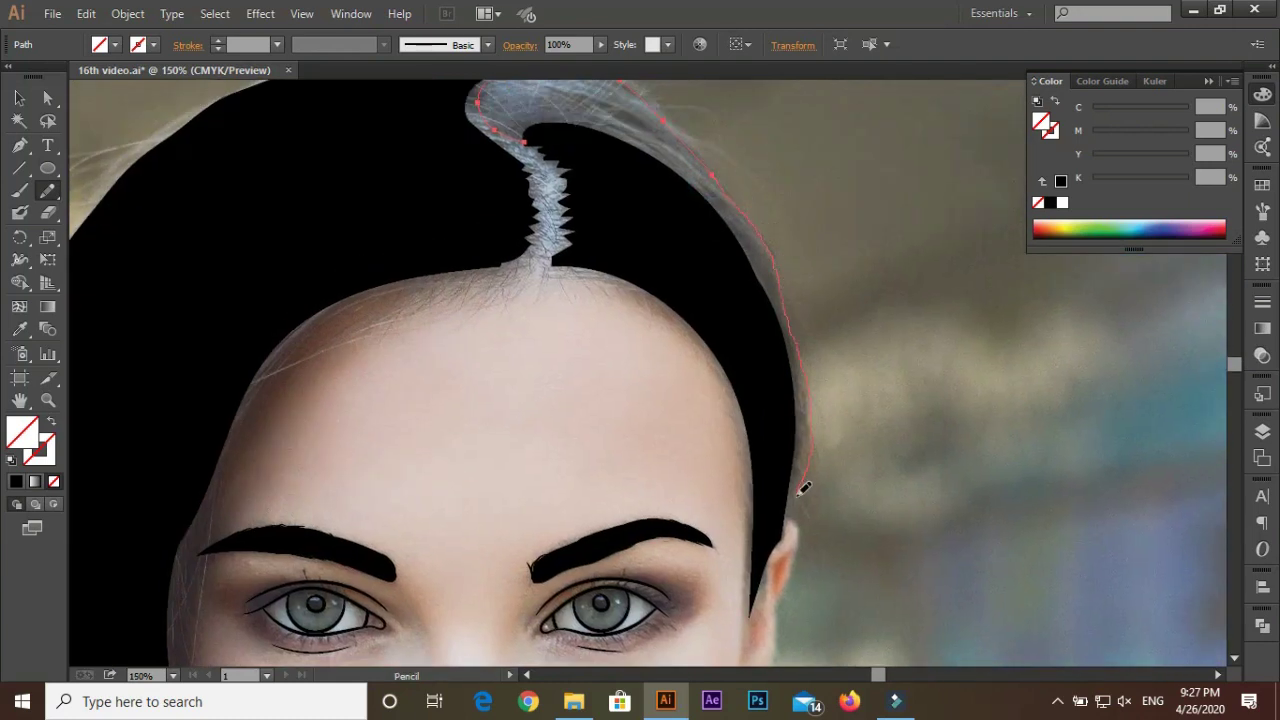
pyautogui.moveTo(776, 410); pyautogui.dragTo(771, 528)
pyautogui.hotkey('ctrl', 'shift', 'a')
pyautogui.scroll(2, 808, 271)
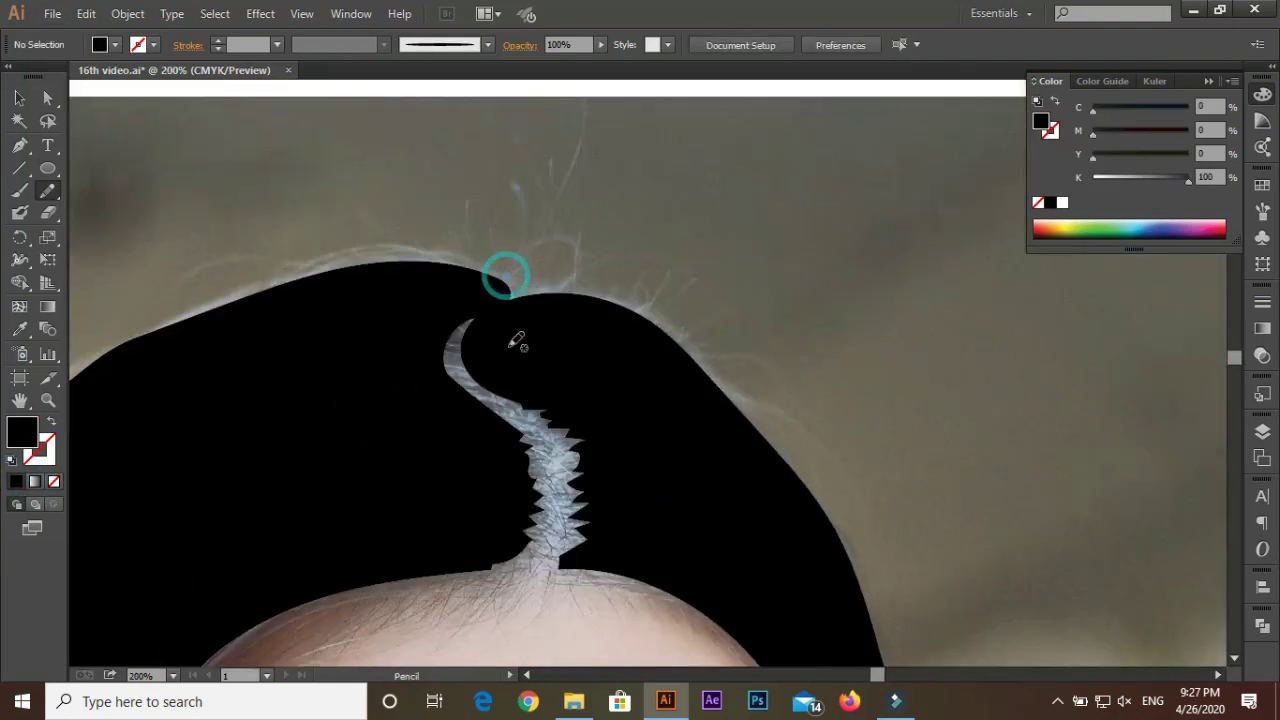
pyautogui.moveTo(616, 264); pyautogui.dragTo(616, 266)
pyautogui.hotkey('ctrl', 'shift', 'a')
# Draw two black hair strands falling past and across the shoulder
pyautogui.scroll(-2, 531, 280)
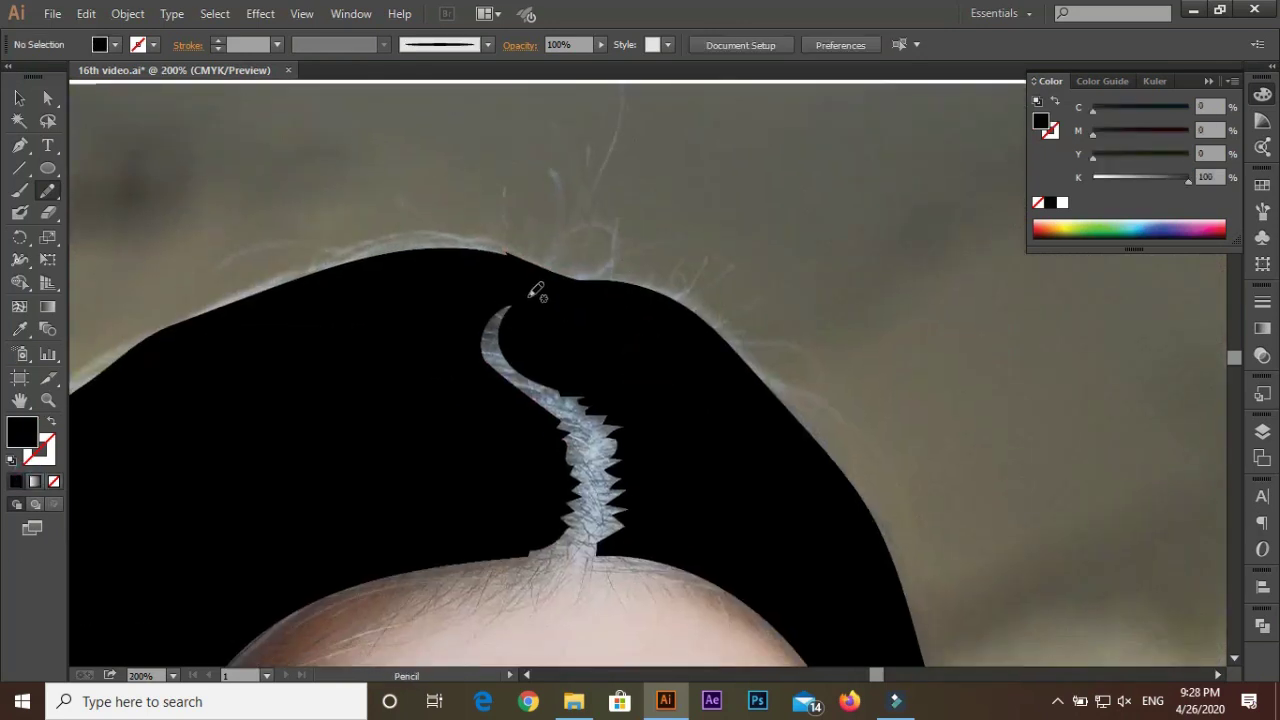
pyautogui.scroll(-2, 723, 477)
pyautogui.scroll(1, 613, 75)
pyautogui.scroll(1, 615, 200)
pyautogui.scroll(-1, 570, 172)
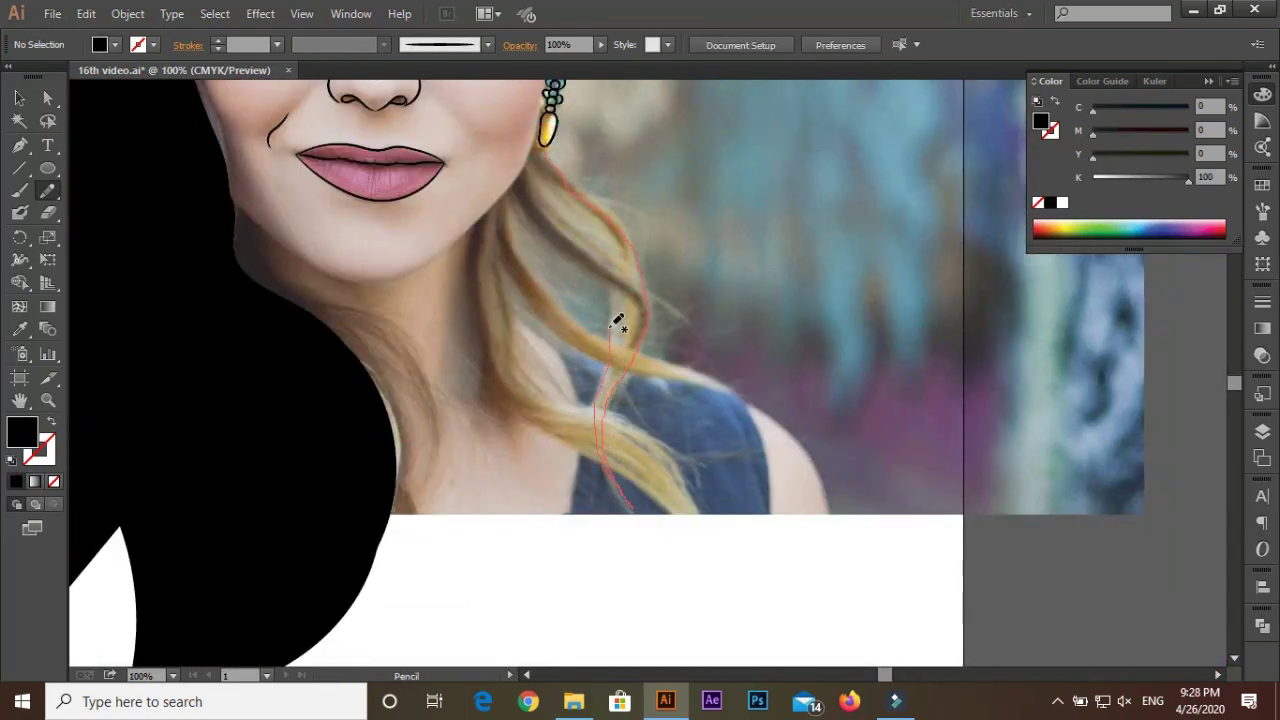
pyautogui.moveTo(537, 163); pyautogui.dragTo(535, 166)
pyautogui.hotkey('ctrl', 'shift', 'a')
pyautogui.scroll(-1, 714, 280)
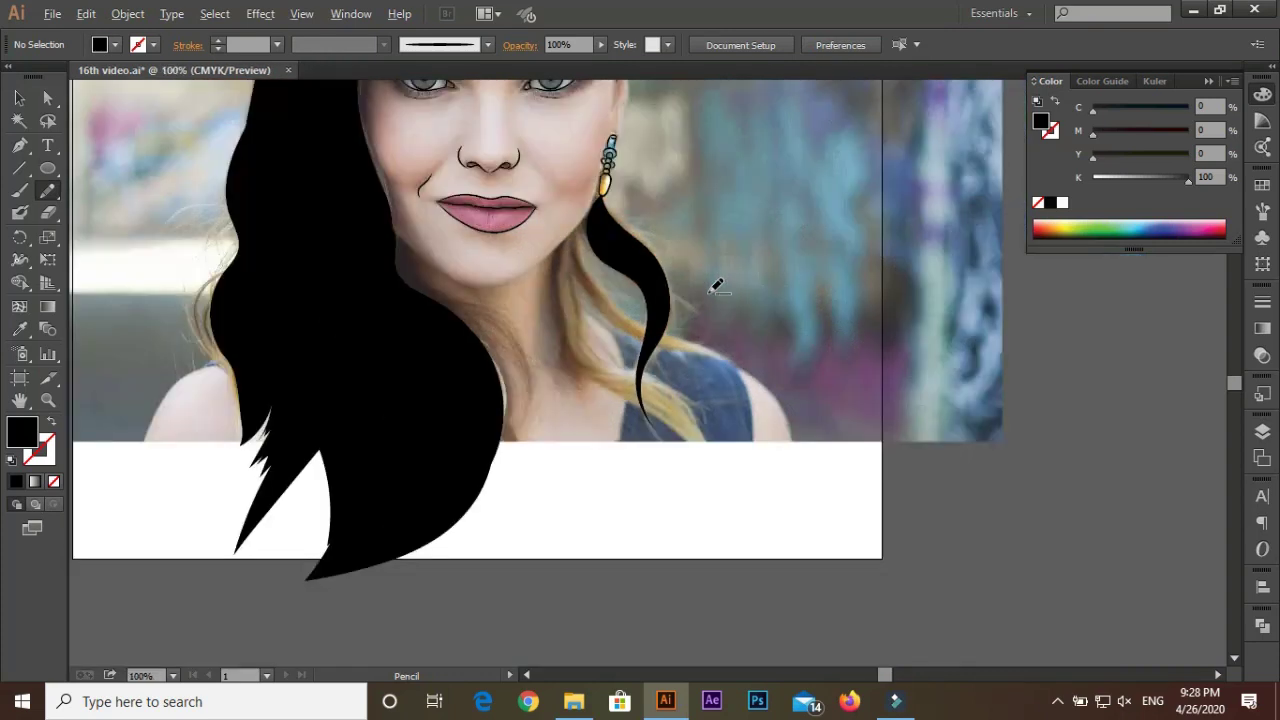
pyautogui.scroll(1, 437, 210)
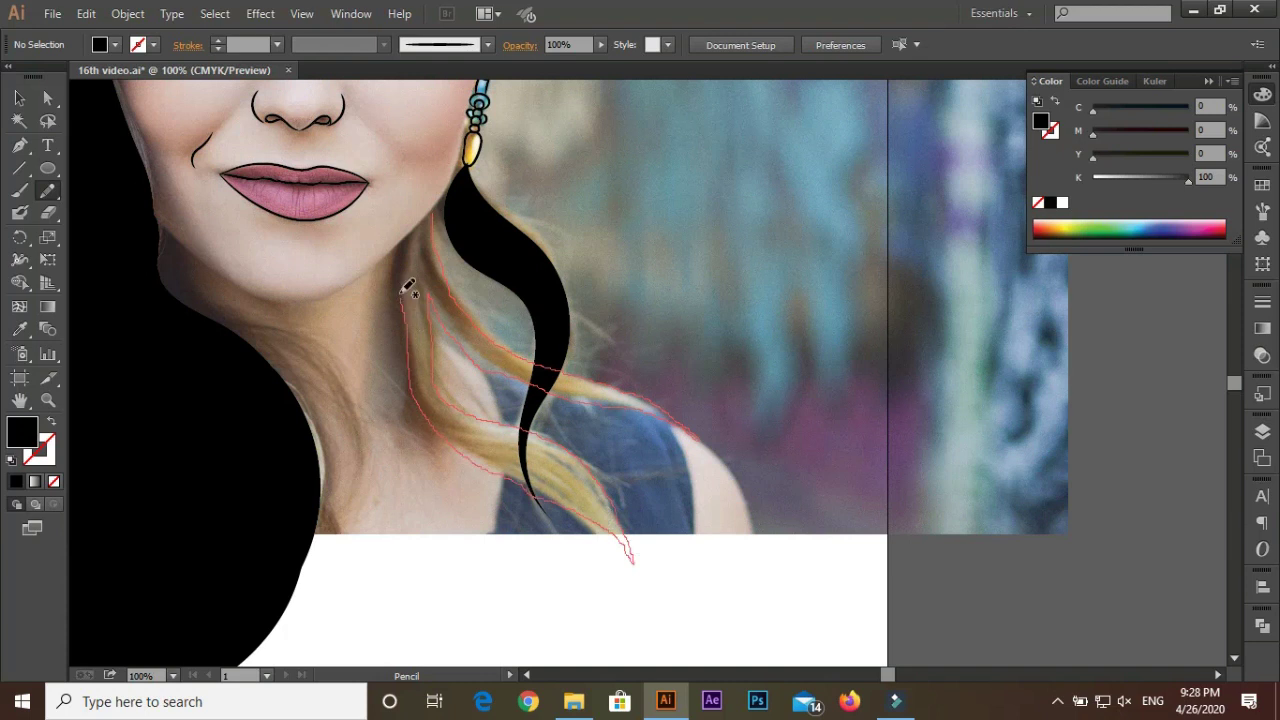
pyautogui.moveTo(447, 205); pyautogui.dragTo(441, 212)
pyautogui.hotkey('ctrl', 'shift', 'a')
pyautogui.scroll(2, 549, 289)
pyautogui.scroll(-2, 263, 200)
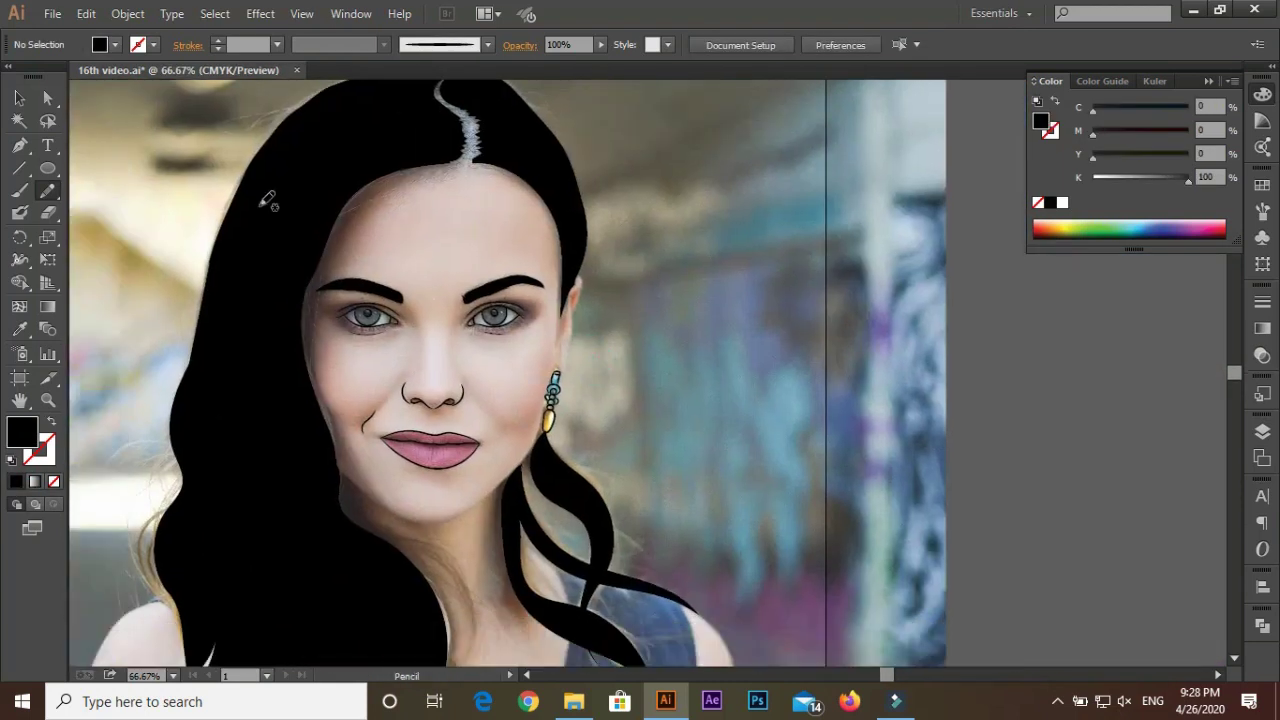
# With the Paintbrush, paint a curved black stroke right of the face and the ear's edge
pyautogui.press('b')
pyautogui.scroll(2, 498, 330)
pyautogui.moveTo(800, 257); pyautogui.dragTo(843, 385)
pyautogui.scroll(1, 437, 207)
pyautogui.moveTo(478, 257); pyautogui.dragTo(427, 218)
# Paint the ear outline with a 1 pt black brush down toward the earring
pyautogui.moveTo(427, 355); pyautogui.dragTo(428, 357)
pyautogui.scroll(-1, 428, 357)
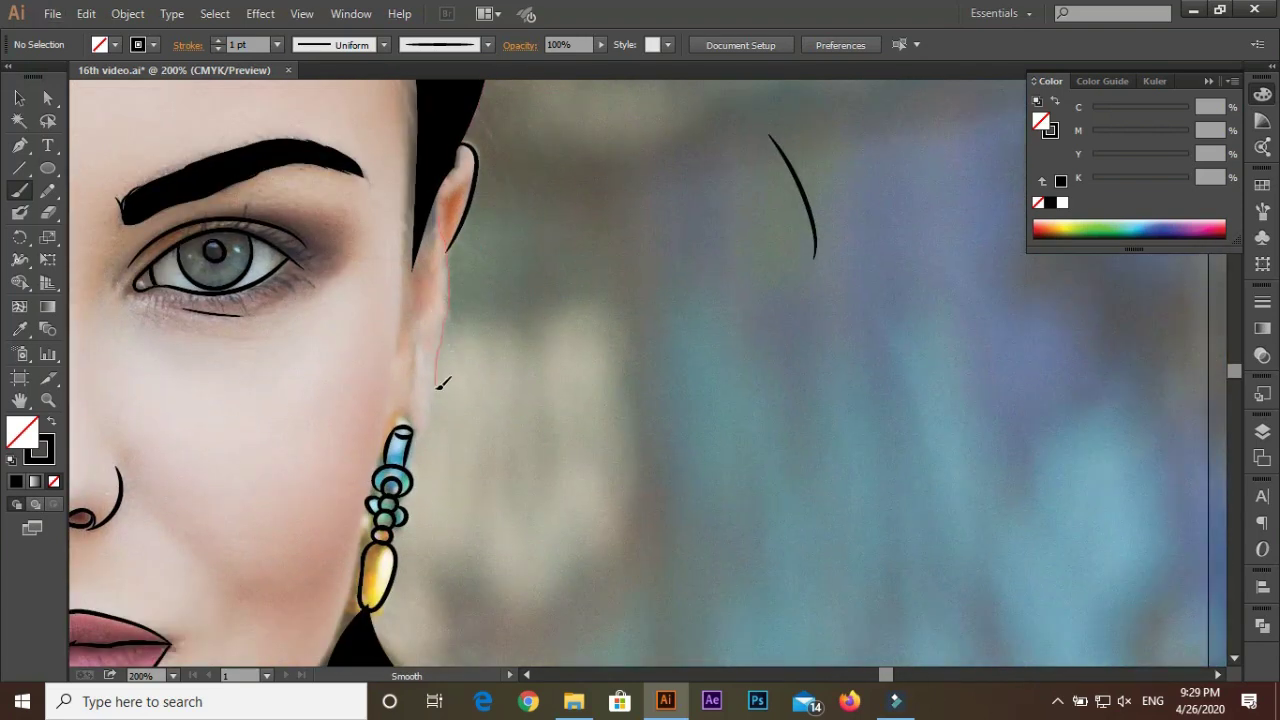
pyautogui.press('Return')
pyautogui.click(649, 459)
pyautogui.scroll(1, 477, 229)
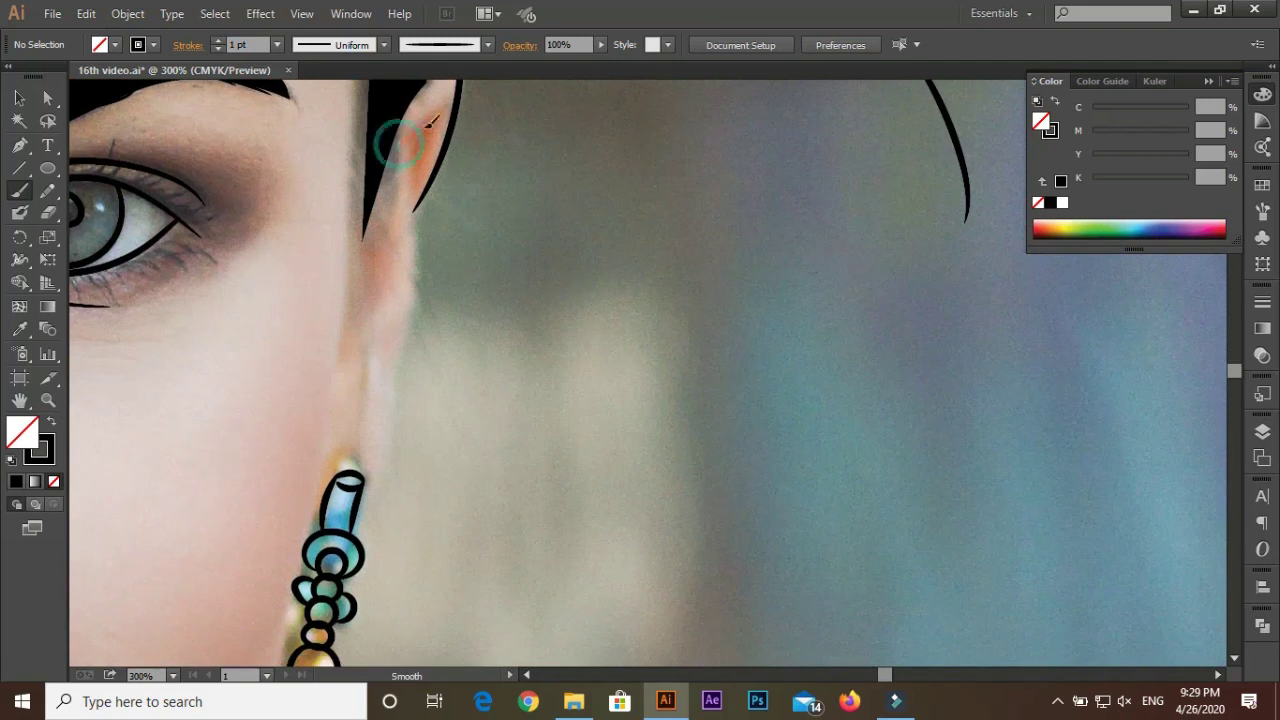
pyautogui.scroll(-1, 424, 180)
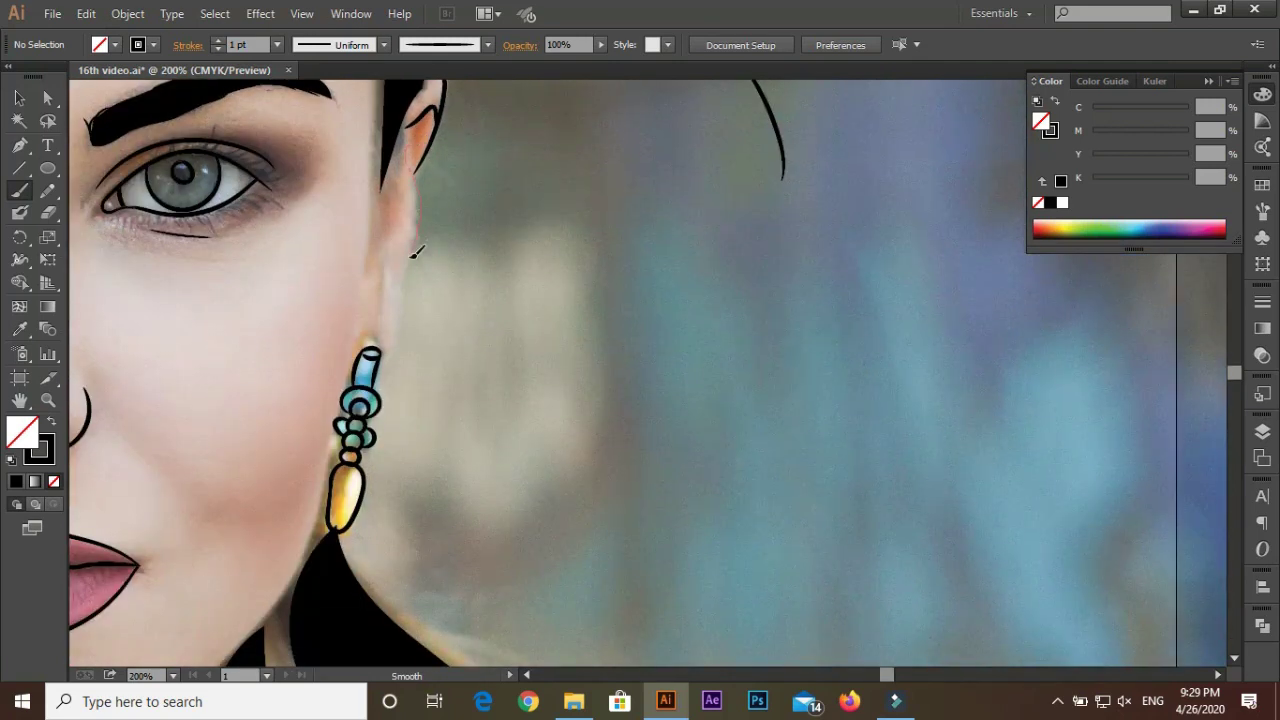
pyautogui.scroll(-1, 407, 240)
pyautogui.moveTo(407, 300)
pyautogui.mouseDown()
pyautogui.moveTo(370, 320)
pyautogui.moveTo(364, 351)
pyautogui.mouseUp()
# Hide and reshow Layer 1 to check the line art against white
pyautogui.scroll(2, 420, 260)
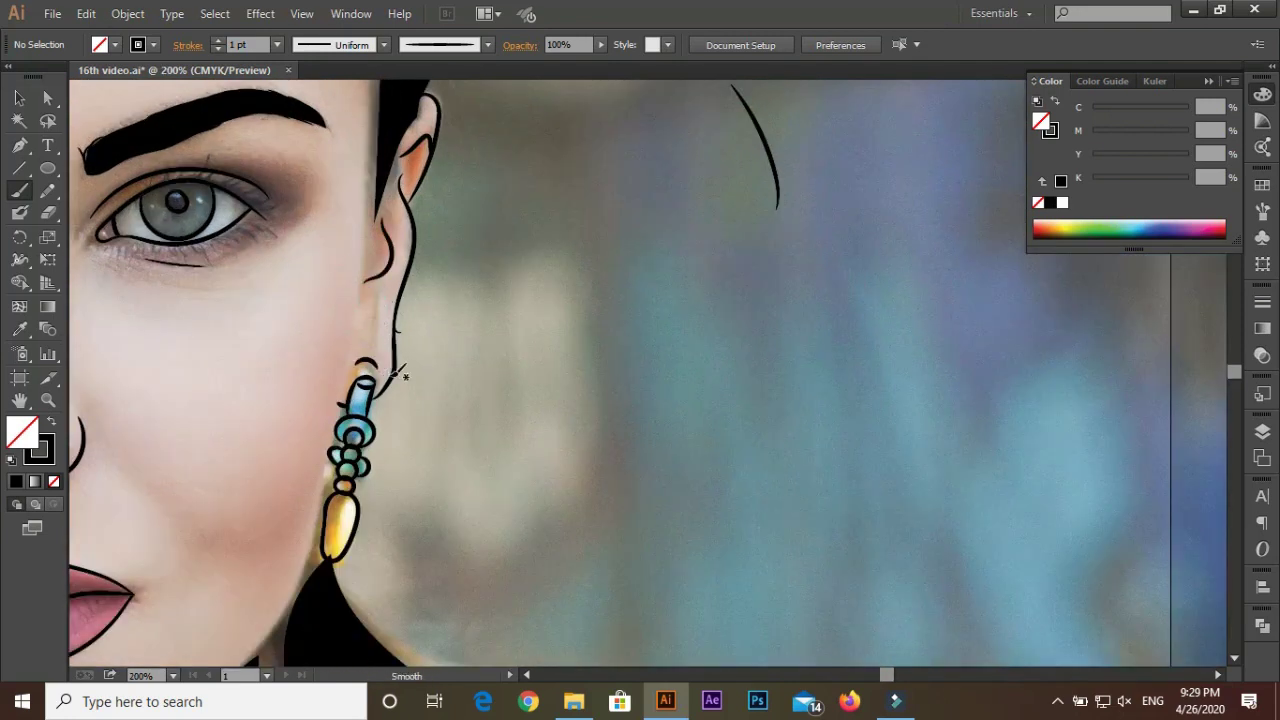
pyautogui.scroll(-3, 503, 278)
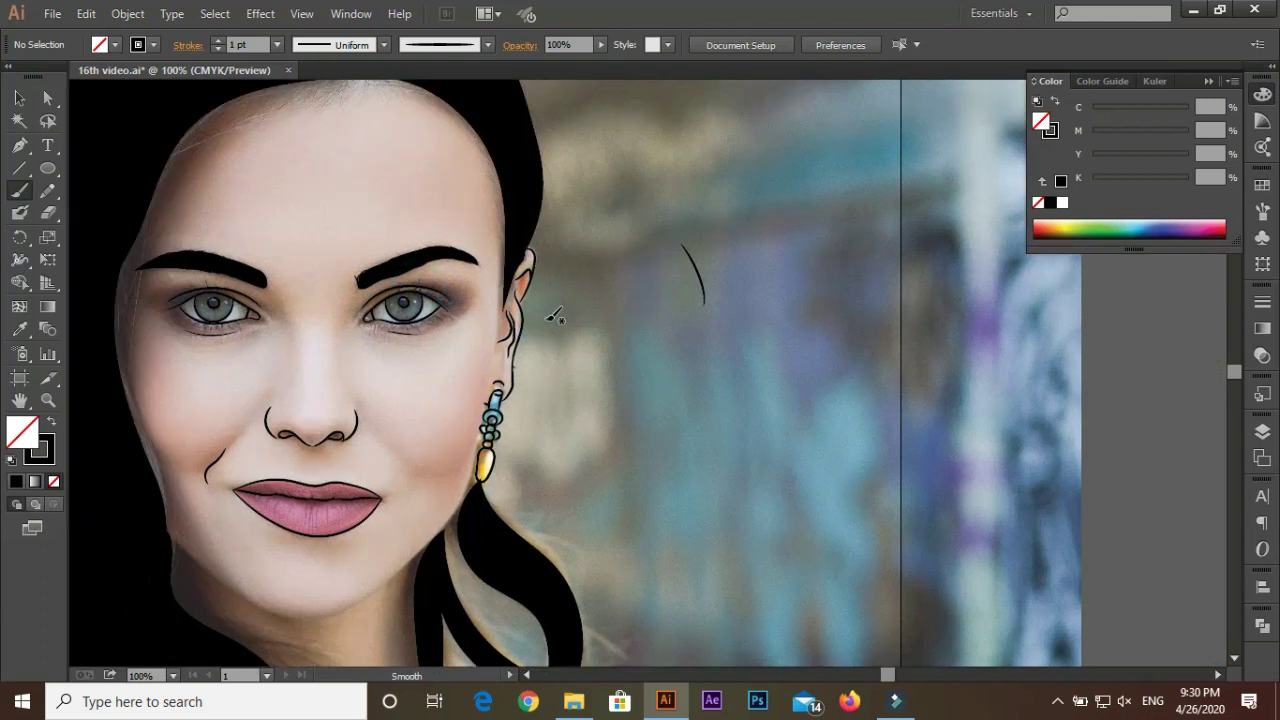
pyautogui.scroll(-1, 503, 278)
pyautogui.click(1262, 430)
pyautogui.click(1041, 462)
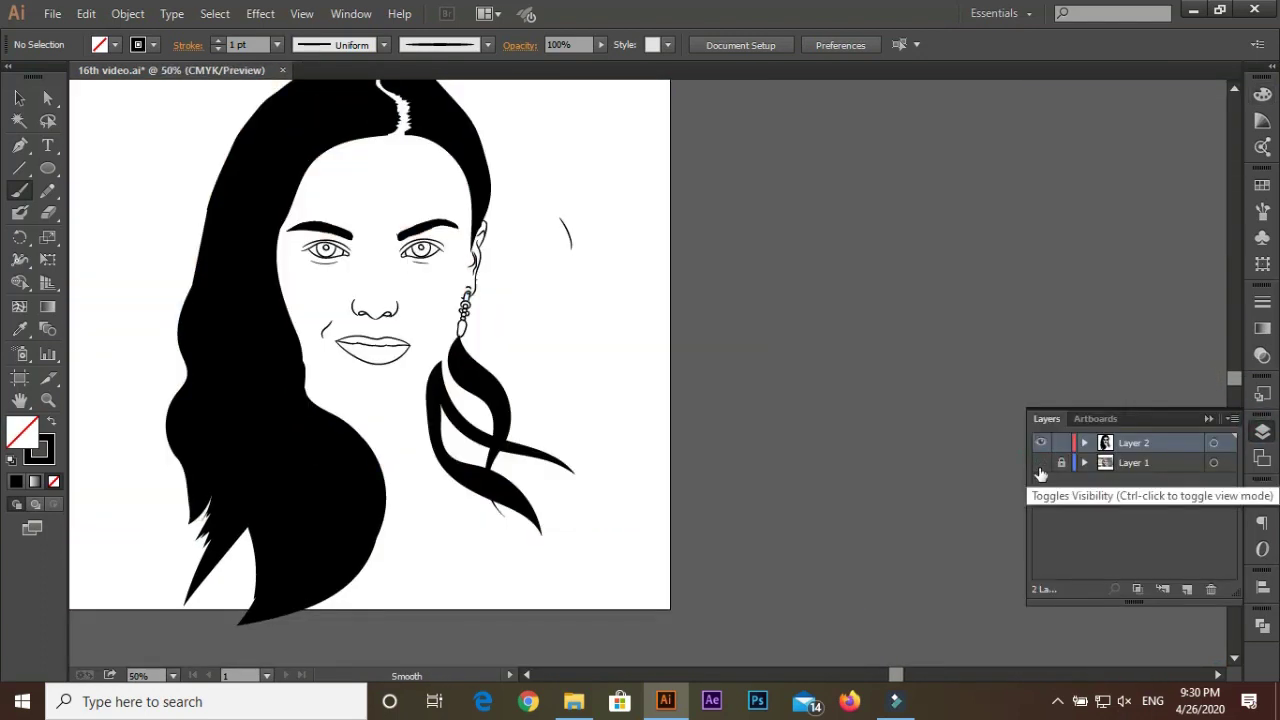
pyautogui.press('p')
pyautogui.scroll(3, 531, 374)
# Sketch a curved Pen guide path along the jaw below the ear
pyautogui.scroll(-1, 531, 374)
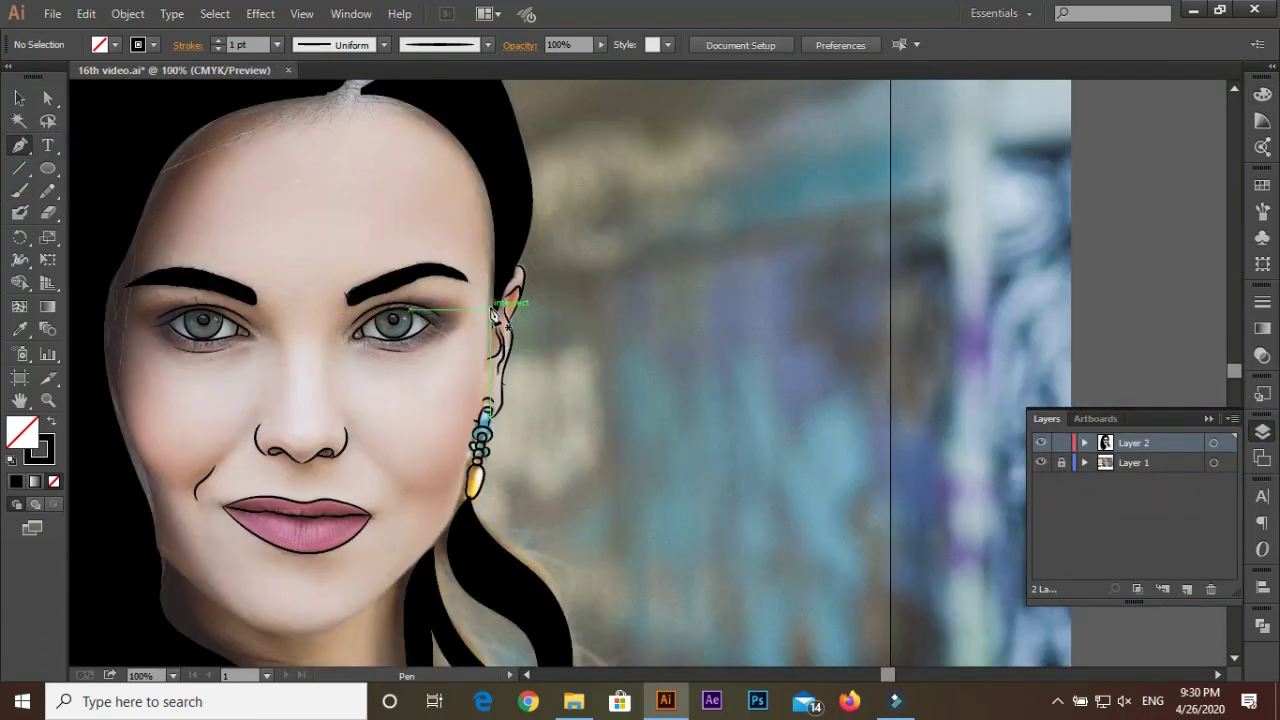
pyautogui.click(449, 535)
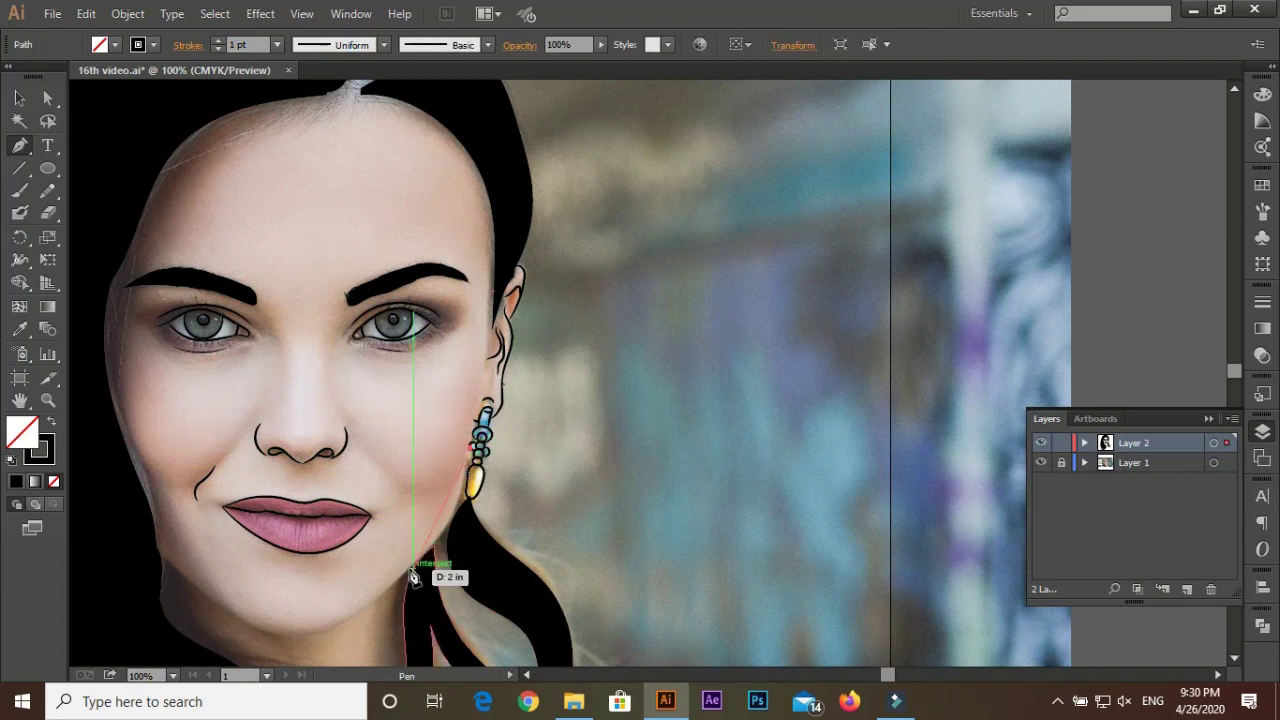
pyautogui.scroll(2, 383, 600)
pyautogui.click(443, 413)
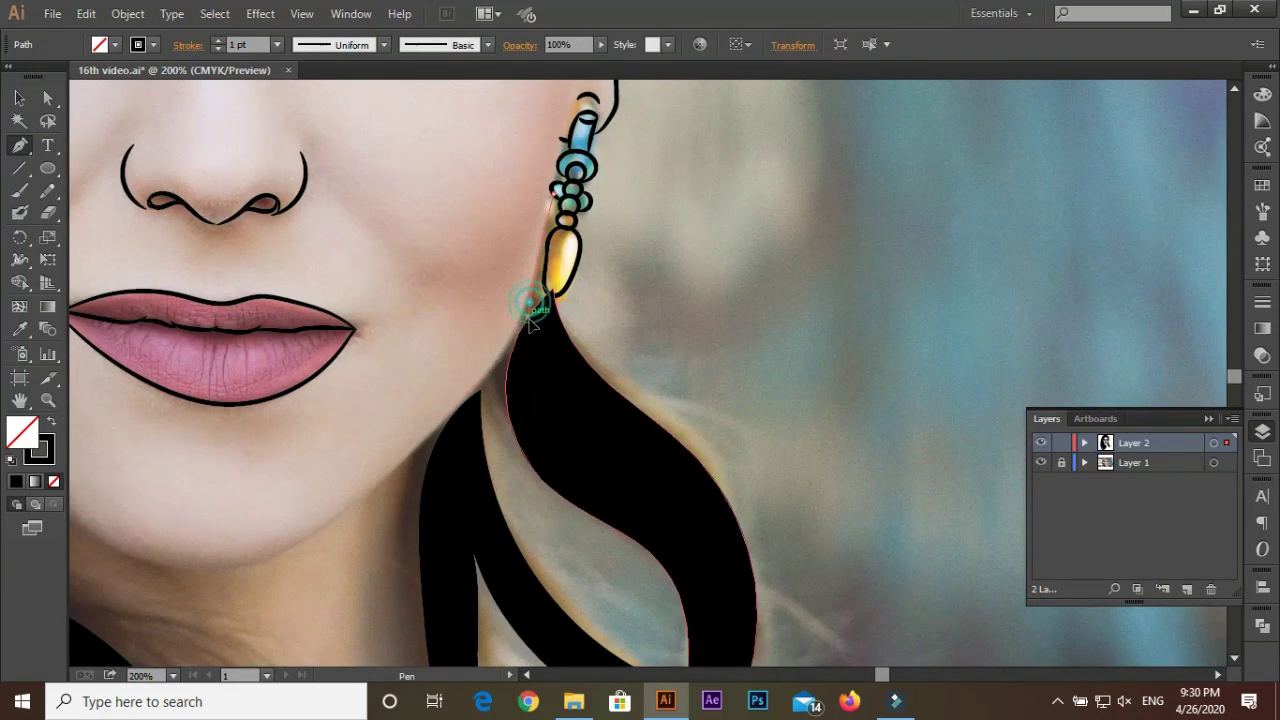
pyautogui.moveTo(523, 329); pyautogui.dragTo(425, 452)
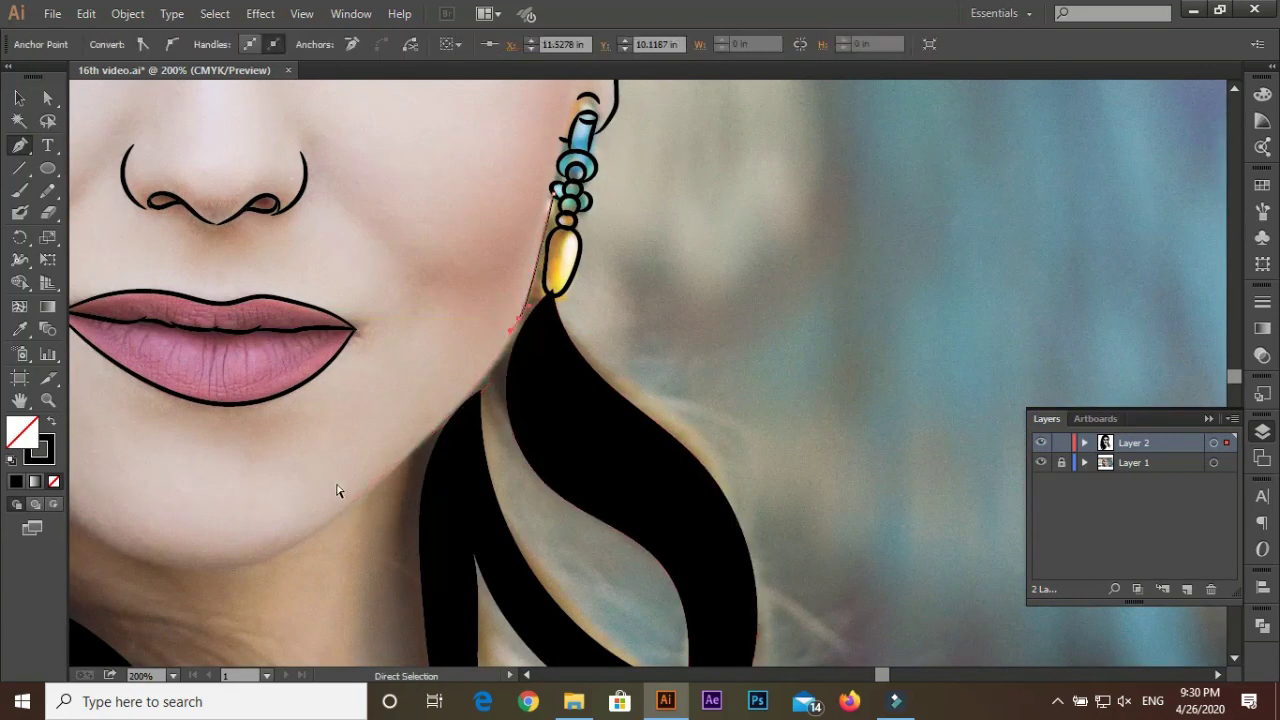
# Set a 2 pt brush and paint the black jawline along and under the chin
pyautogui.press('b')
pyautogui.scroll(-1, 1190, 235)
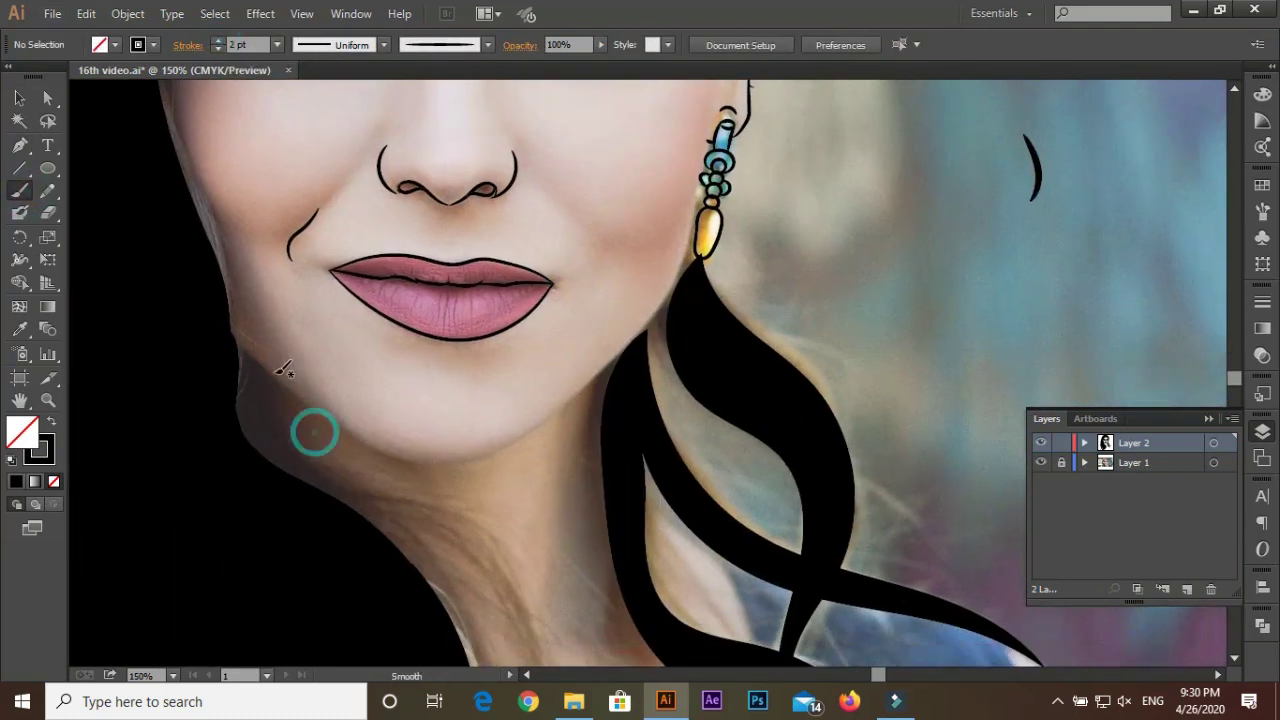
pyautogui.scroll(1, 314, 429)
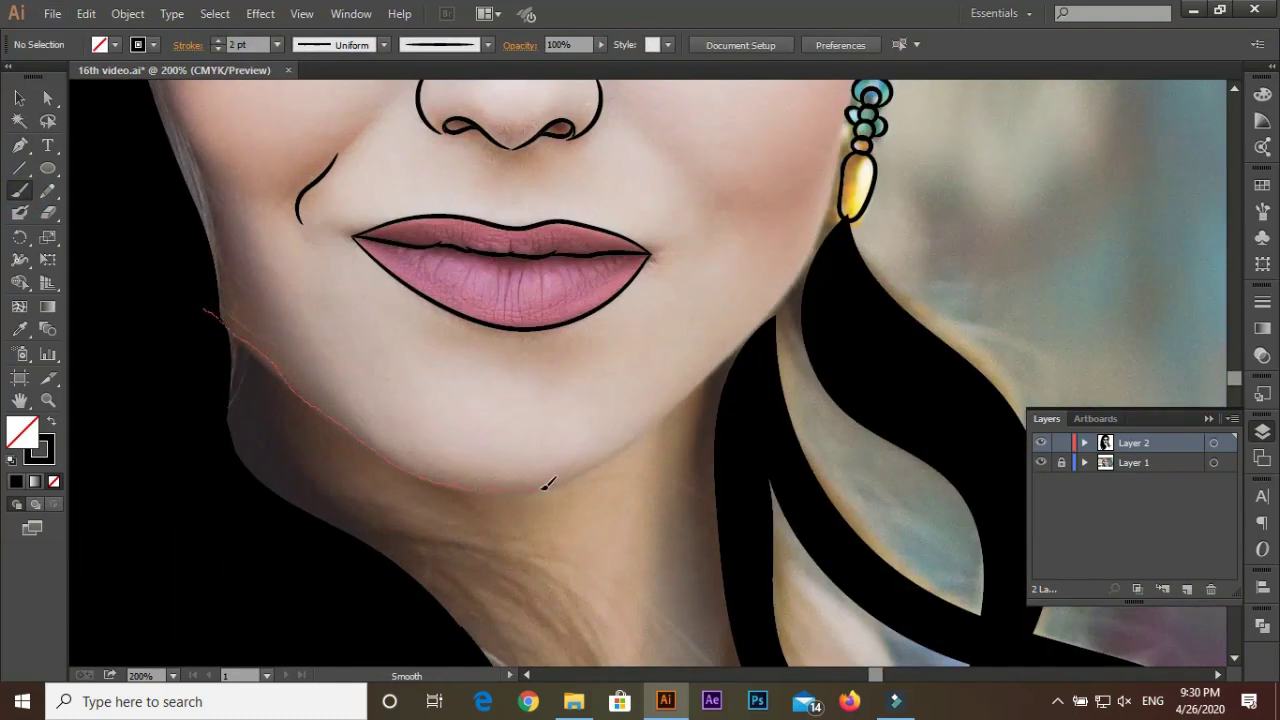
pyautogui.moveTo(718, 358); pyautogui.dragTo(668, 402)
pyautogui.doubleClick(19, 190)
pyautogui.click(649, 451)
pyautogui.moveTo(155, 365); pyautogui.dragTo(222, 402)
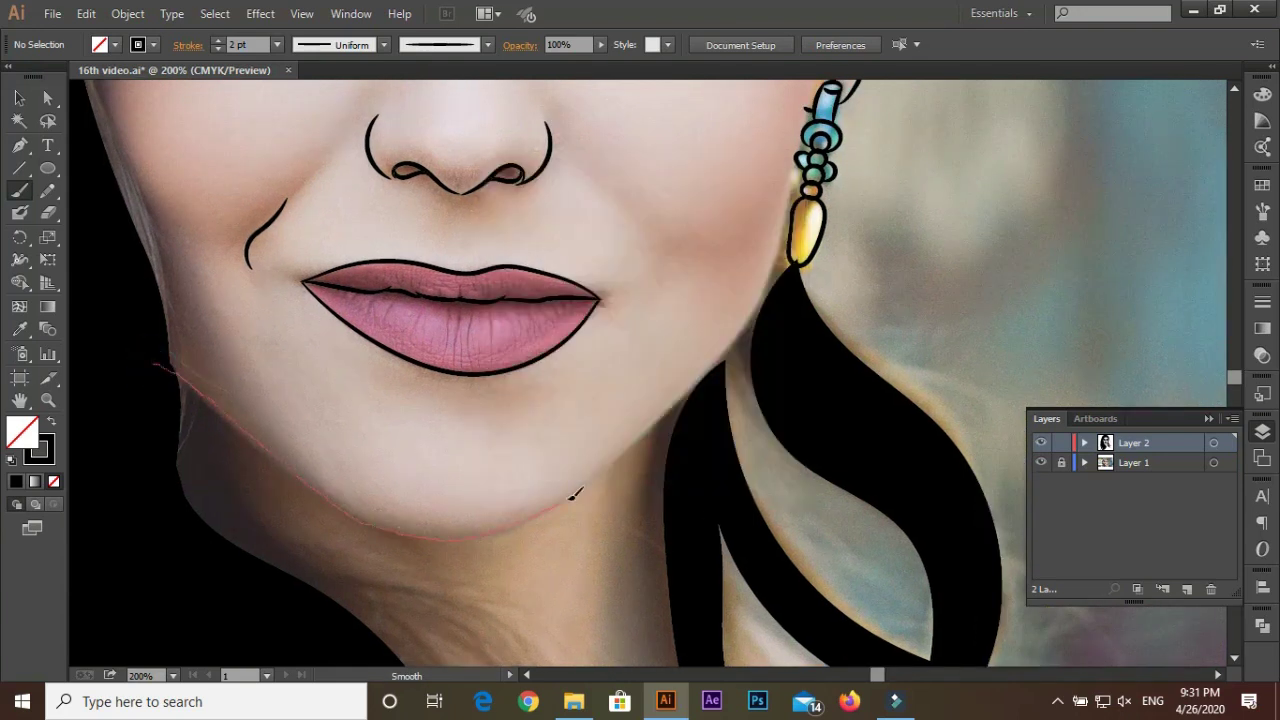
pyautogui.moveTo(632, 442); pyautogui.dragTo(634, 444)
# Extend the jawline to the earring and up the left cheek
pyautogui.hotkey('ctrl', '+')
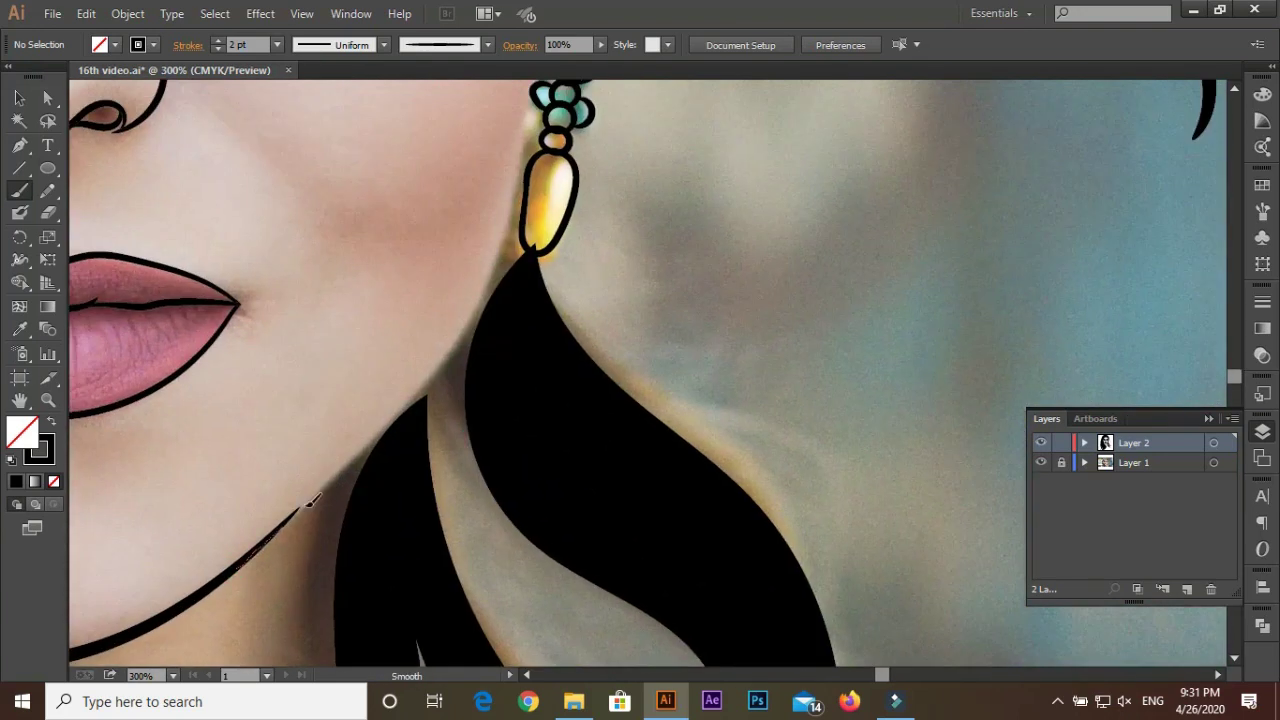
pyautogui.moveTo(512, 226); pyautogui.dragTo(484, 460)
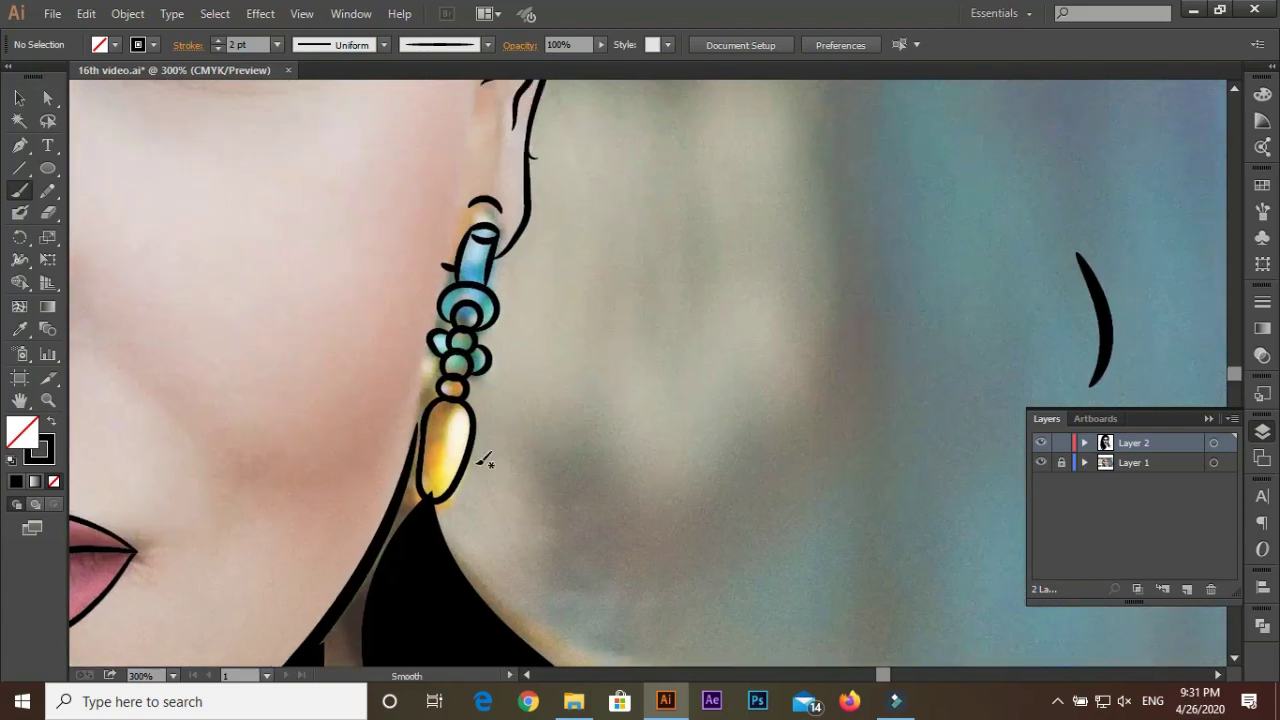
pyautogui.moveTo(455, 263); pyautogui.dragTo(422, 430)
pyautogui.hotkey('ctrl', '-')
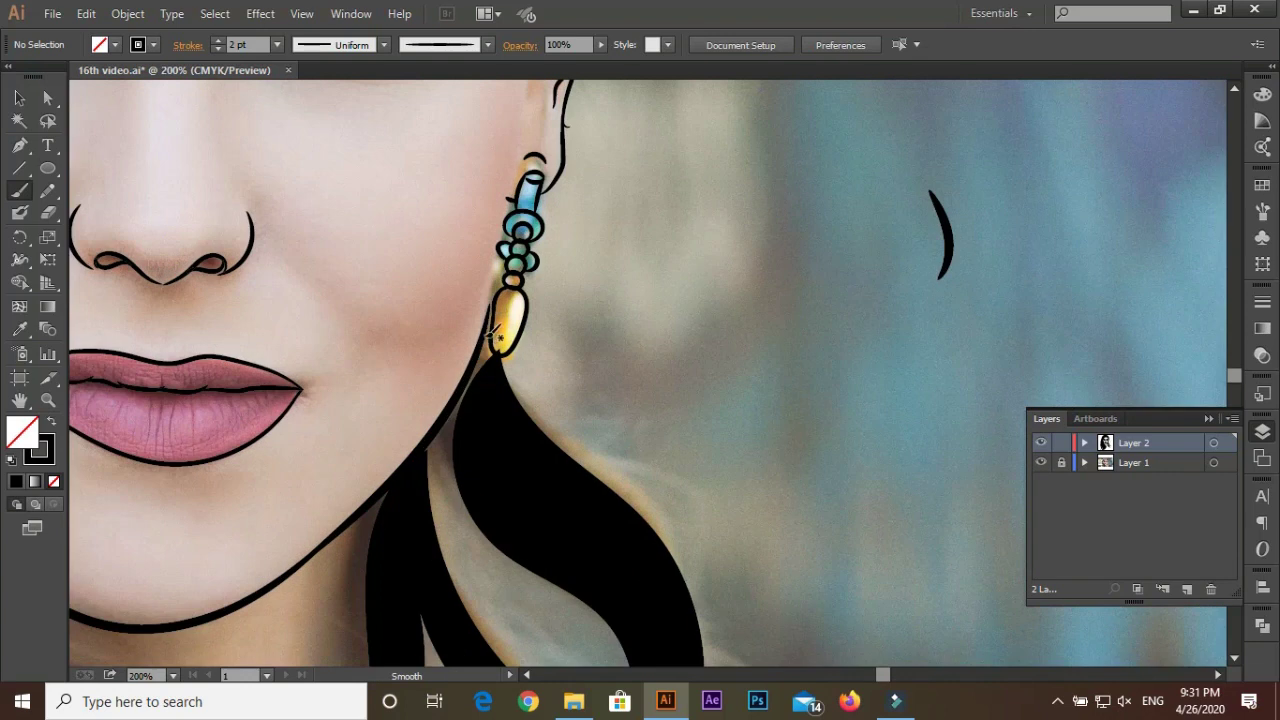
pyautogui.hotkey('ctrl', '-')
pyautogui.hotkey('ctrl', '+')
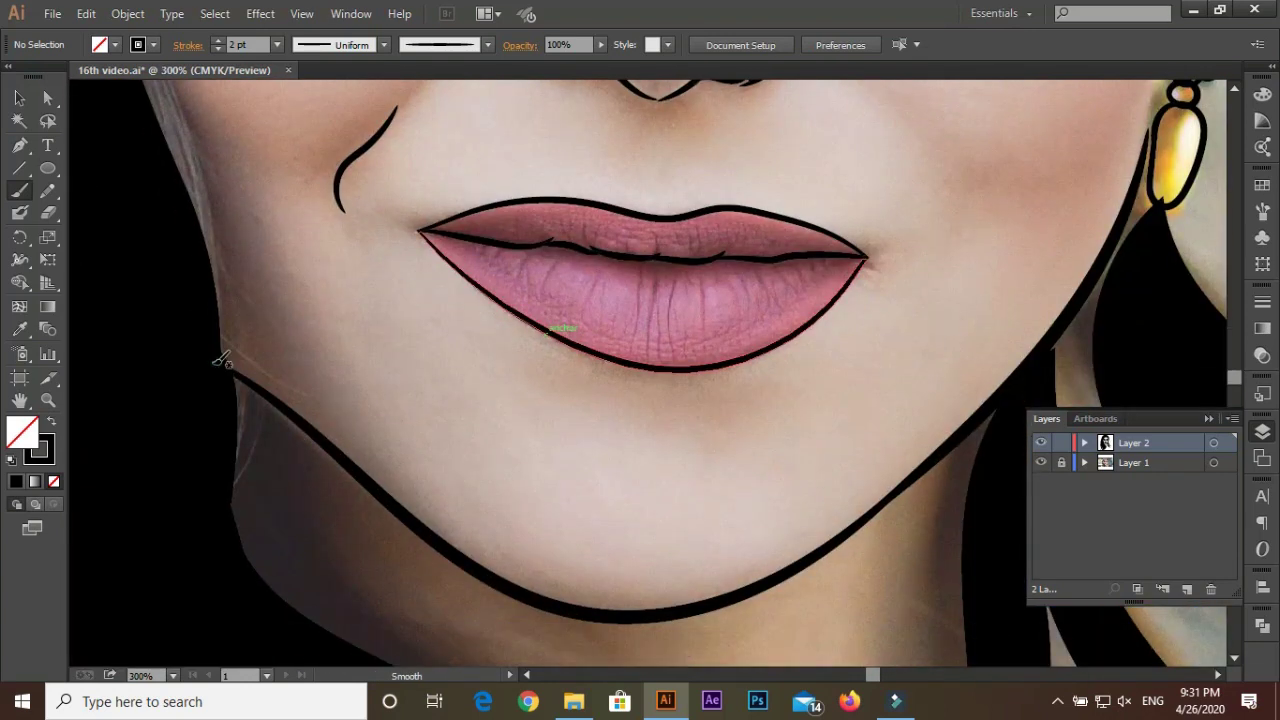
pyautogui.moveTo(288, 405); pyautogui.dragTo(290, 408)
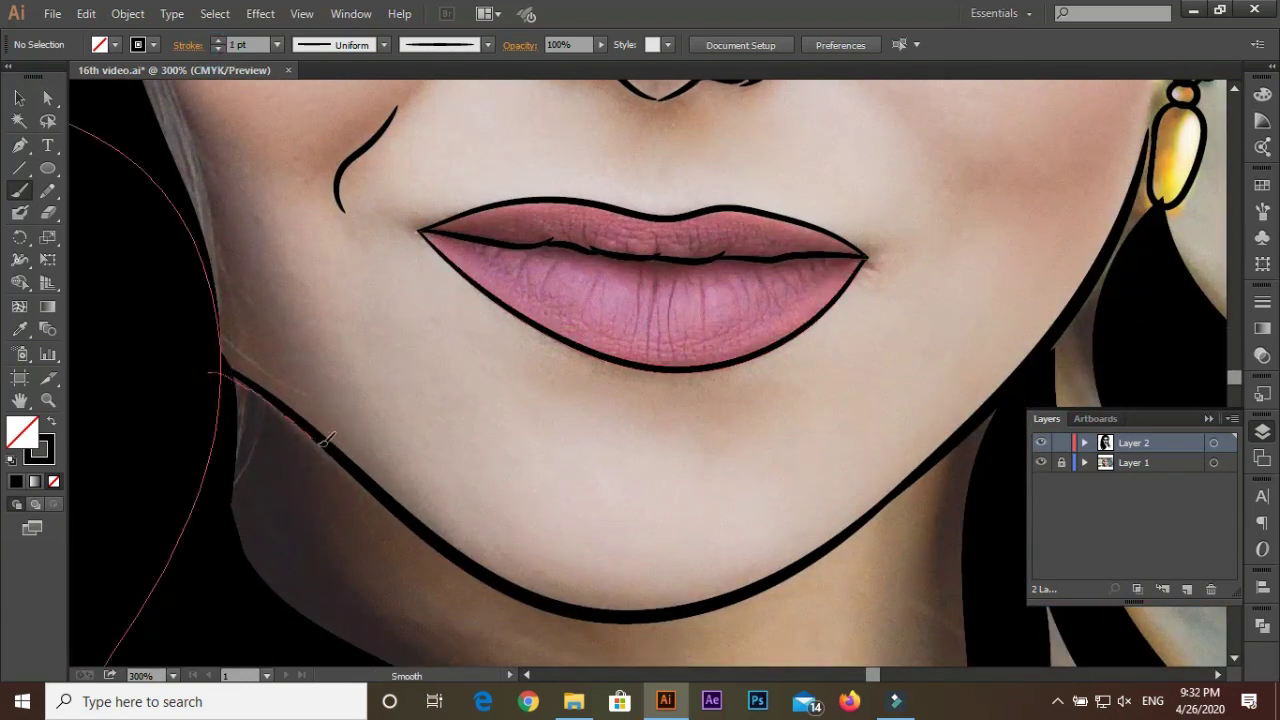
pyautogui.scroll(-3, 435, 530)
pyautogui.scroll(3, 430, 500)
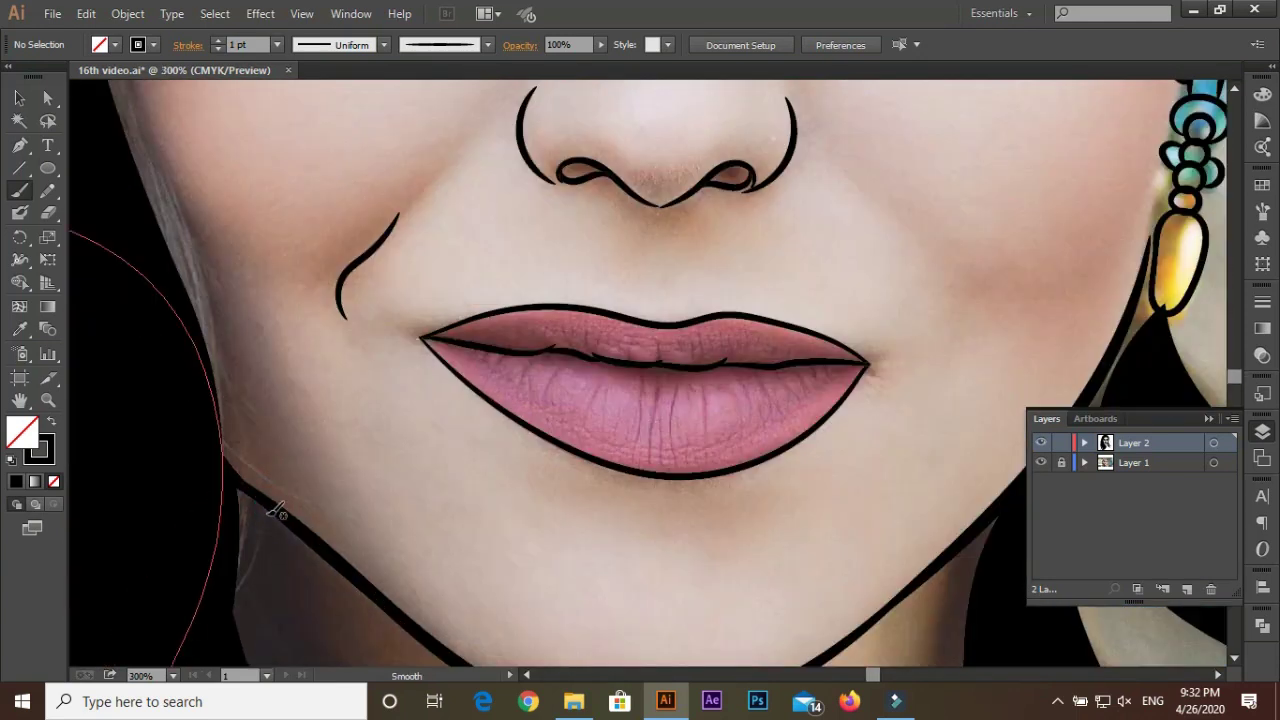
pyautogui.scroll(-1, 634, 357)
pyautogui.scroll(-1, 891, 480)
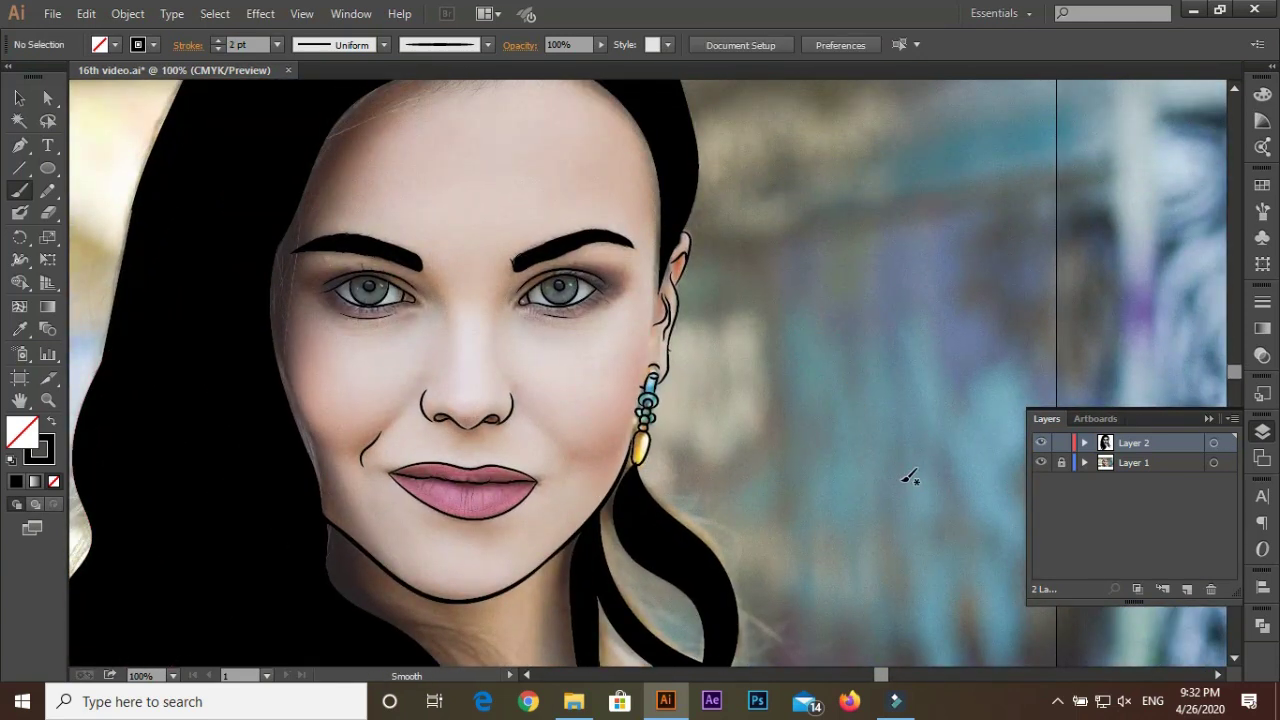
pyautogui.scroll(-1, 908, 478)
# Paint several fine hair strokes along the curve of the parting
pyautogui.scroll(-1, 586, 200)
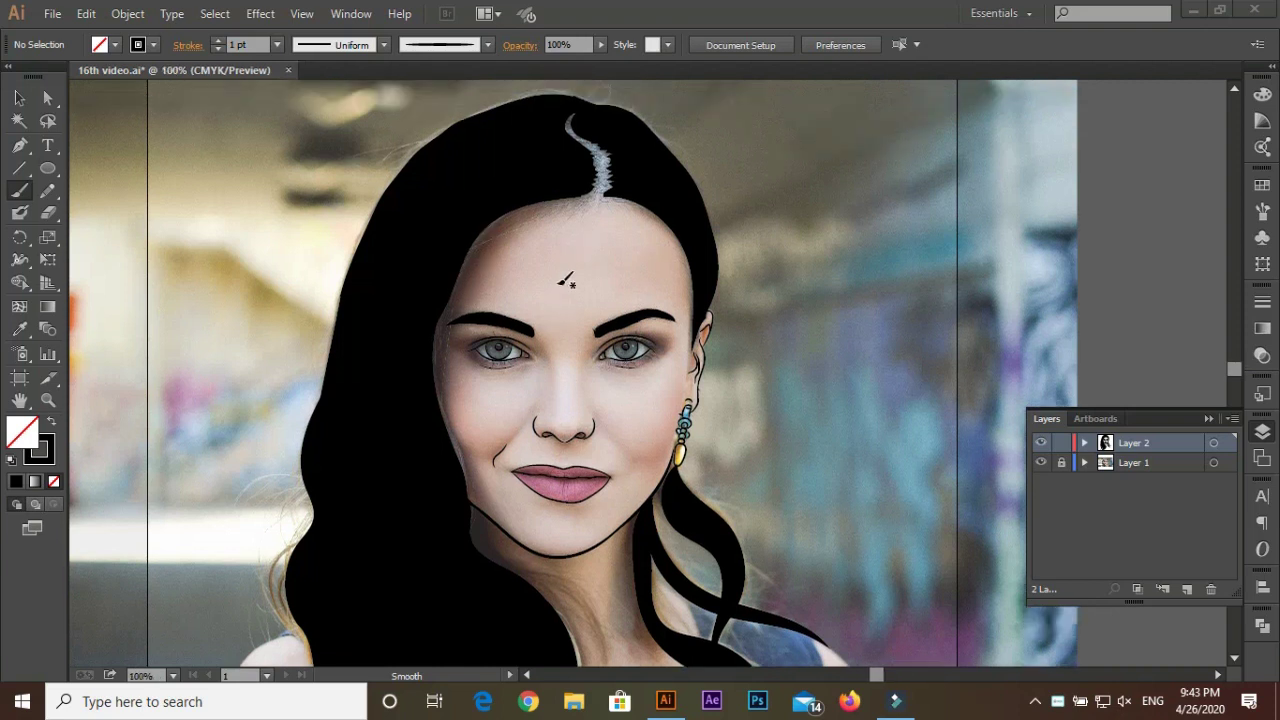
pyautogui.scroll(3, 571, 277)
pyautogui.scroll(2, 649, 369)
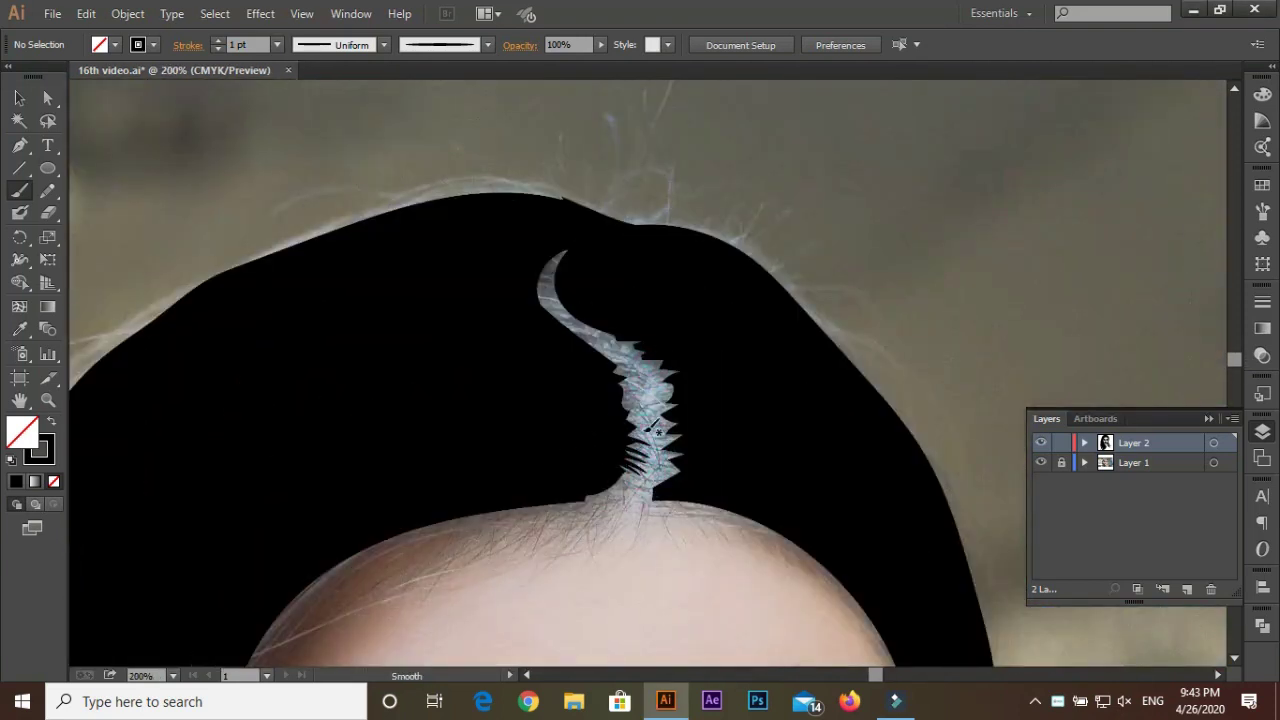
pyautogui.moveTo(585, 405); pyautogui.dragTo(626, 385)
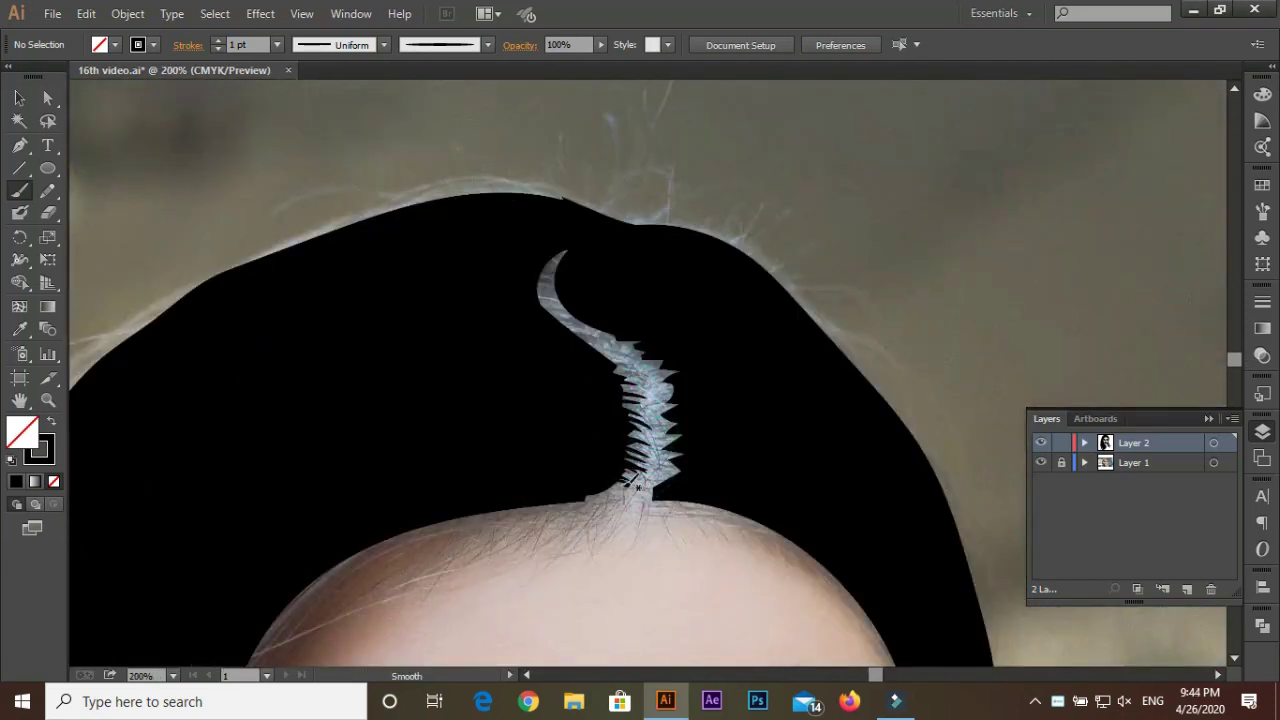
pyautogui.moveTo(562, 485); pyautogui.dragTo(610, 472)
pyautogui.moveTo(626, 348); pyautogui.dragTo(591, 331)
pyautogui.moveTo(557, 277); pyautogui.dragTo(541, 325)
pyautogui.hotkey('ctrl', 'z')
pyautogui.moveTo(543, 280); pyautogui.dragTo(571, 329)
# Alt-drag offset copies of the parting strokes to thicken the strand line
pyautogui.press('v')
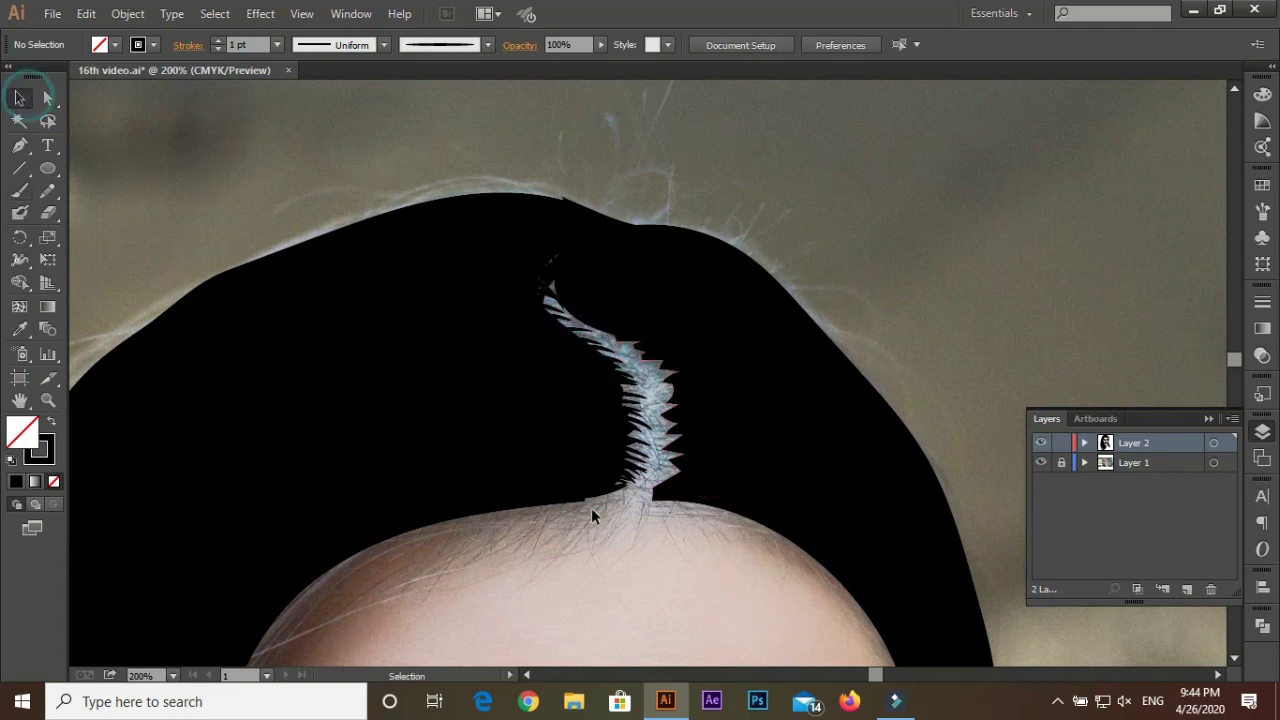
pyautogui.click(614, 527)
pyautogui.moveTo(609, 407); pyautogui.dragTo(590, 425)
pyautogui.click(627, 353)
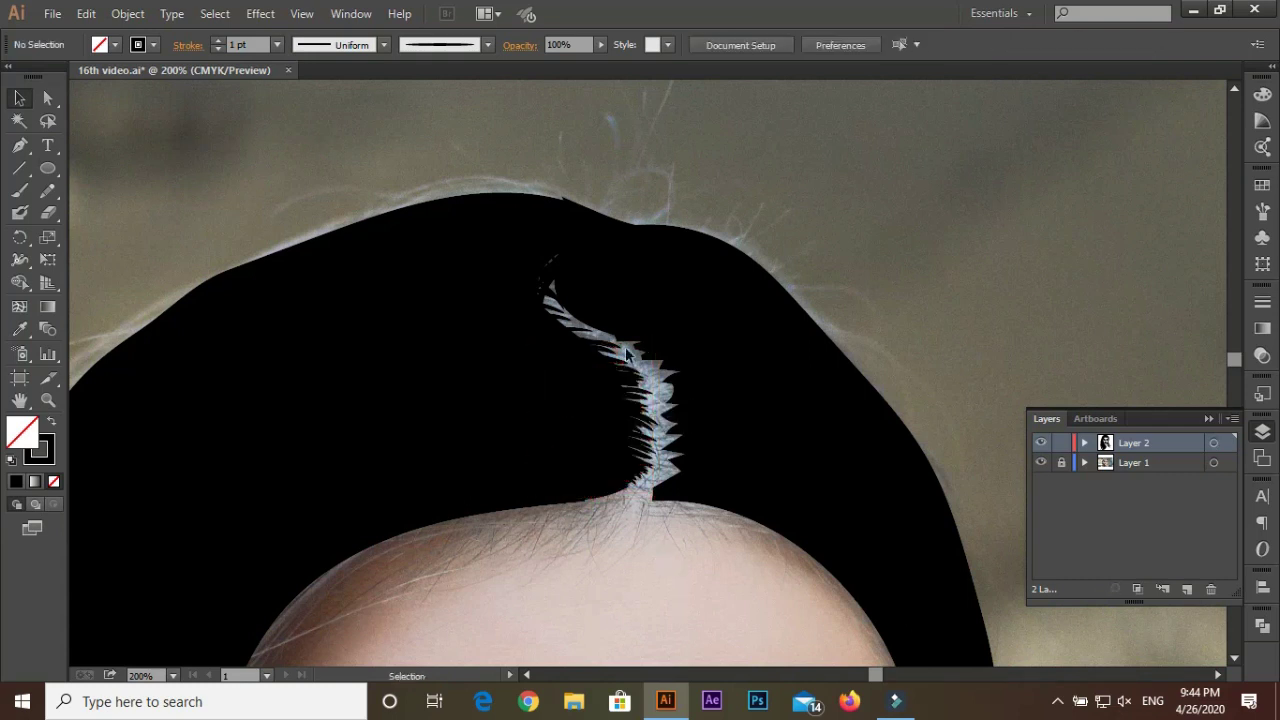
pyautogui.hotkey('ctrl', 'a')
pyautogui.keyDown('shift'); pyautogui.click(463, 286); pyautogui.keyUp('shift')
pyautogui.keyDown('shift'); pyautogui.click(520, 380); pyautogui.keyUp('shift')
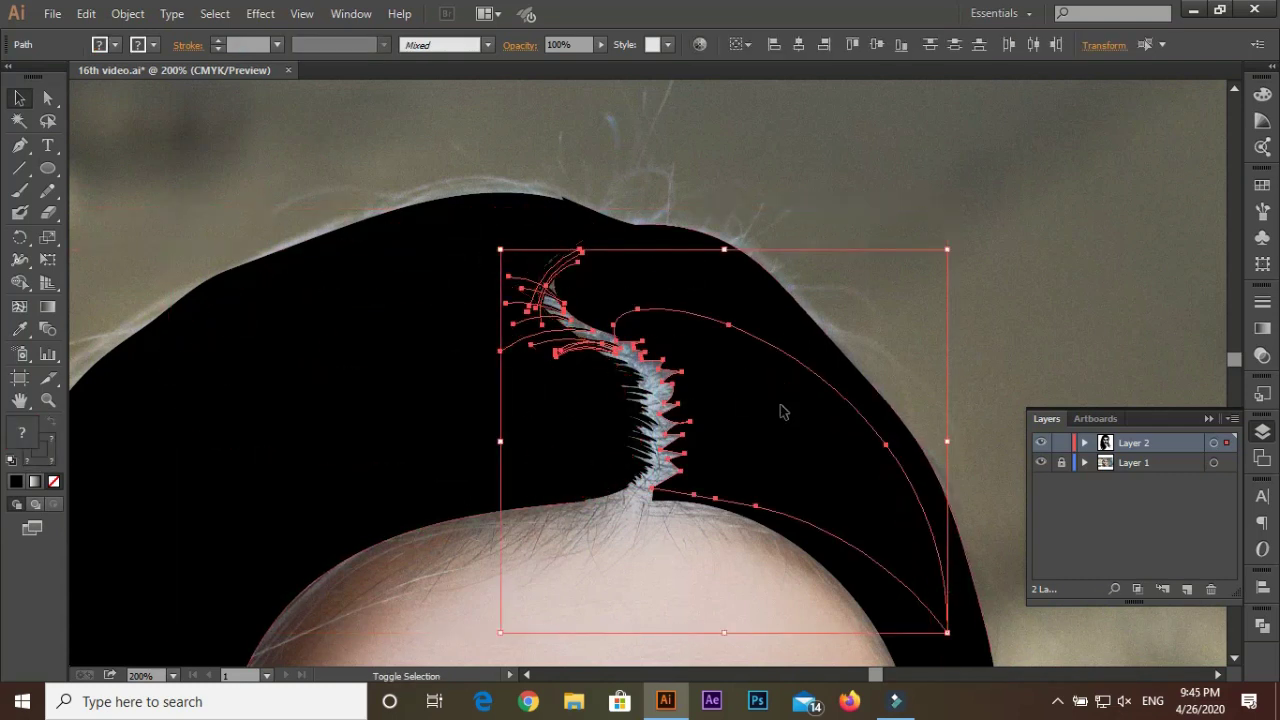
pyautogui.click(590, 340)
pyautogui.moveTo(590, 340); pyautogui.dragTo(585, 338)
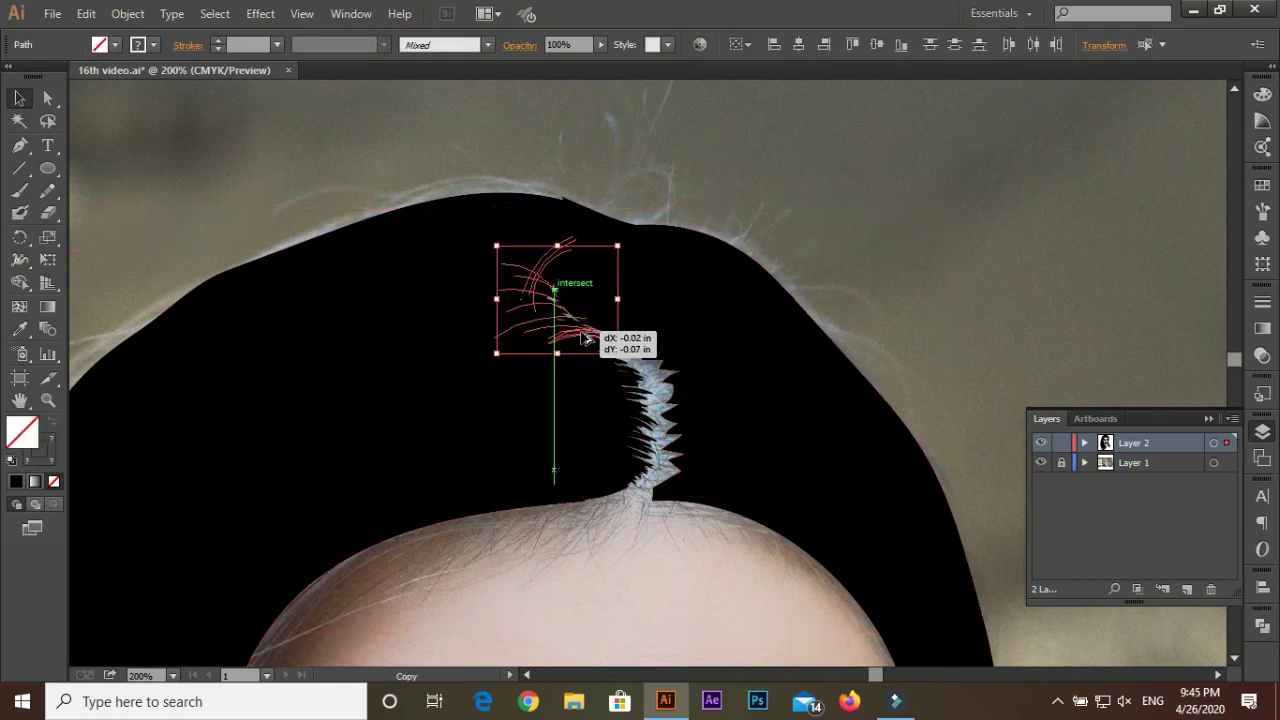
pyautogui.click(786, 343)
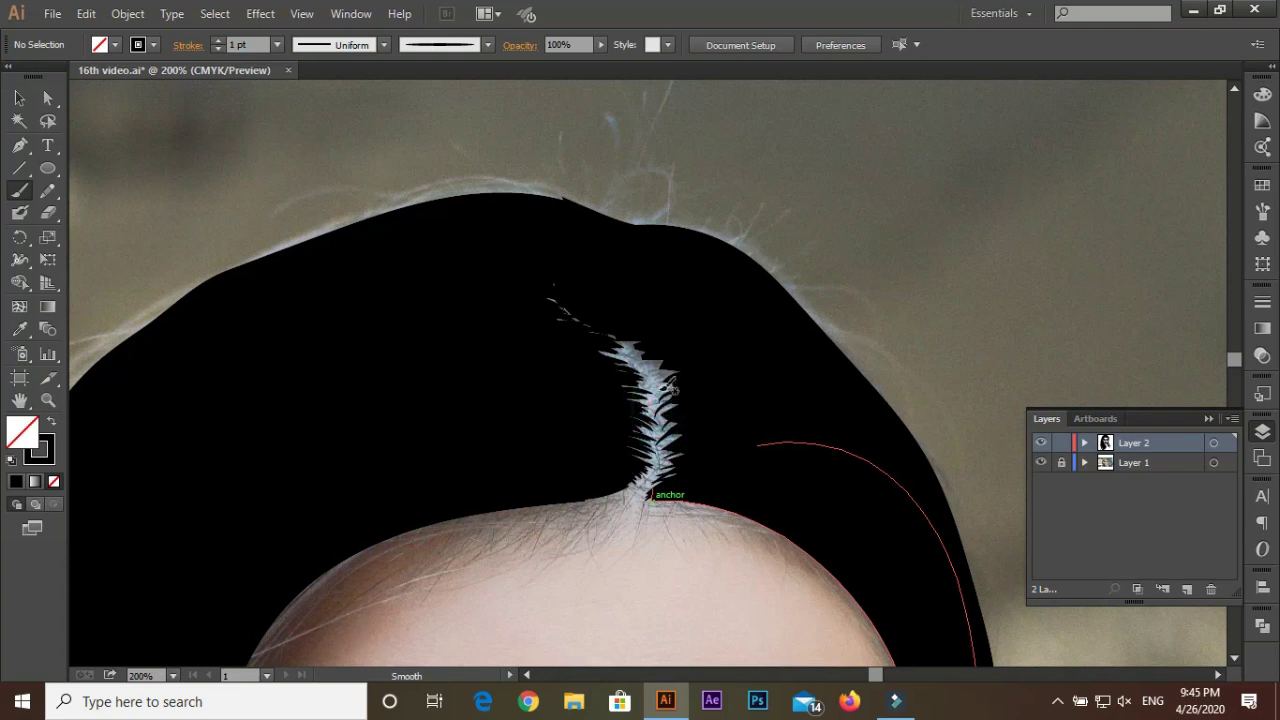
# Nudge the short hair-stroke group on the parting down slightly, undoing a trial move
pyautogui.press('v')
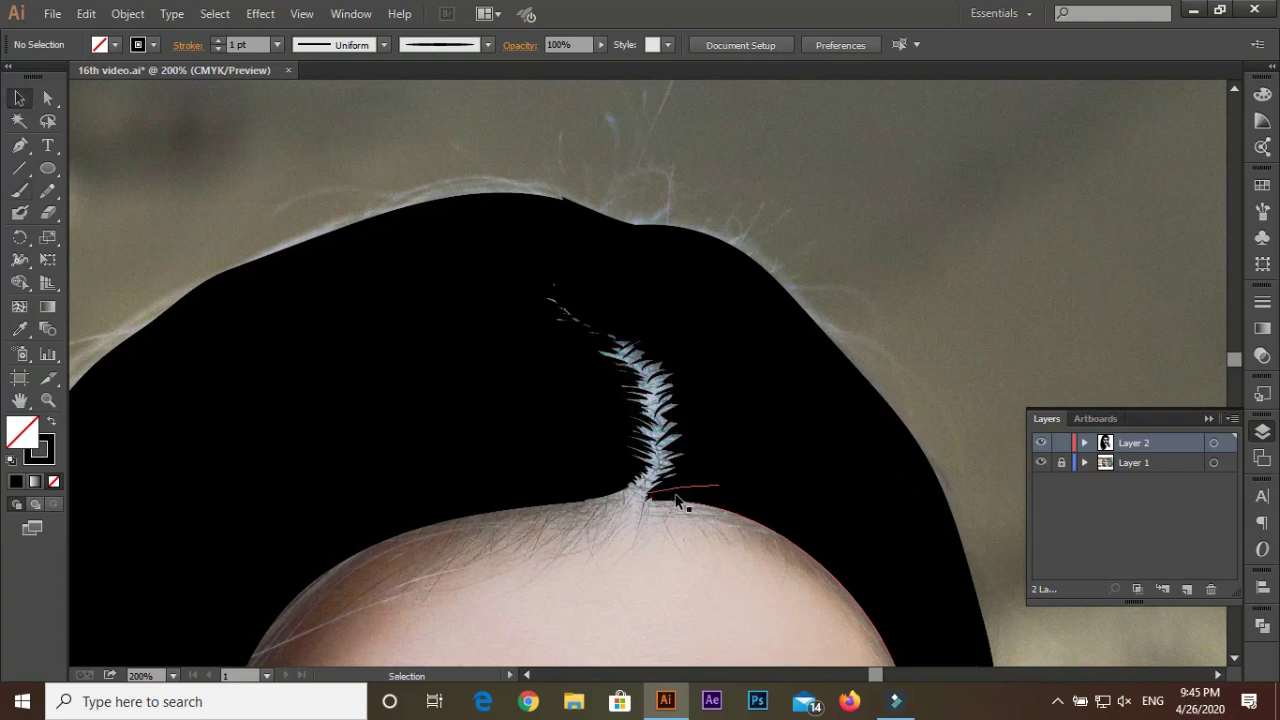
pyautogui.click(770, 432)
pyautogui.moveTo(712, 431); pyautogui.dragTo(712, 440)
pyautogui.moveTo(707, 545)
pyautogui.mouseDown()
pyautogui.moveTo(677, 340)
pyautogui.moveTo(857, 523)
pyautogui.mouseUp()
pyautogui.moveTo(640, 400); pyautogui.dragTo(729, 414)
pyautogui.hotkey('ctrl', 'z')
pyautogui.click(657, 514)
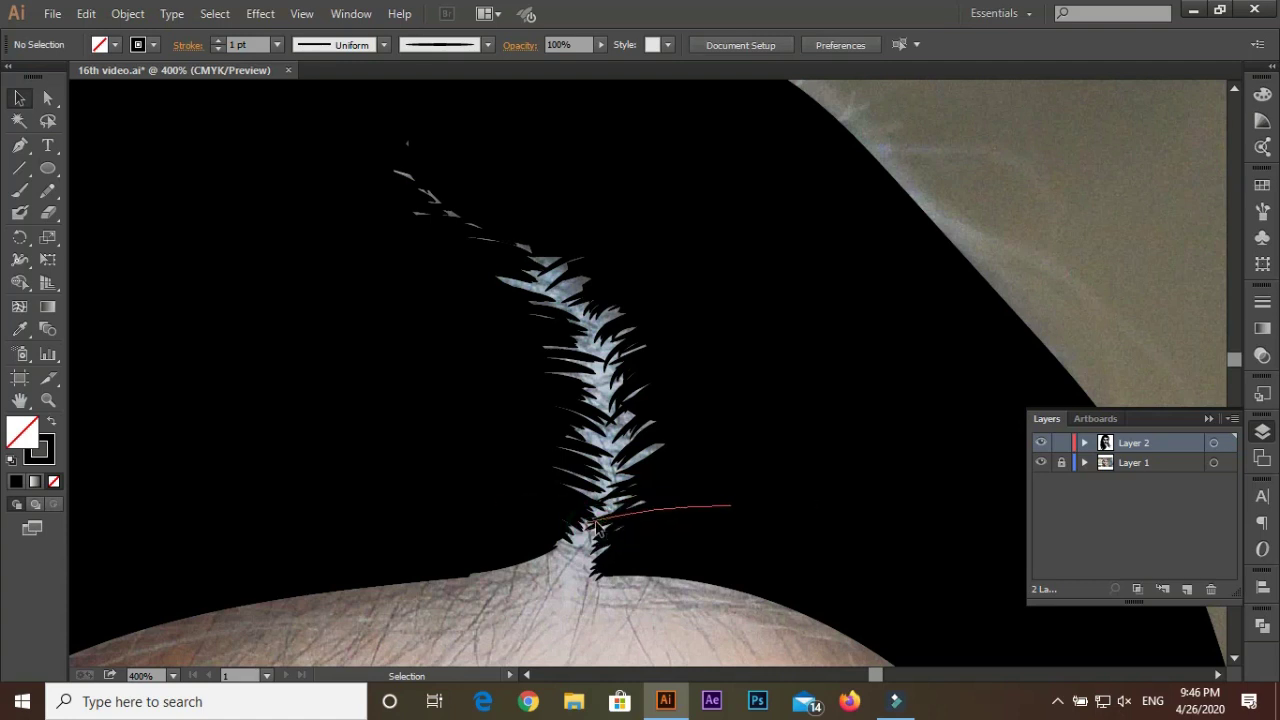
pyautogui.moveTo(690, 558)
pyautogui.mouseDown()
pyautogui.moveTo(680, 602)
pyautogui.moveTo(656, 582)
pyautogui.mouseUp()
# Paint a hairline stroke from the parting and Alt-drag a copy of it into place
pyautogui.press('b')
pyautogui.moveTo(606, 423); pyautogui.dragTo(691, 403)
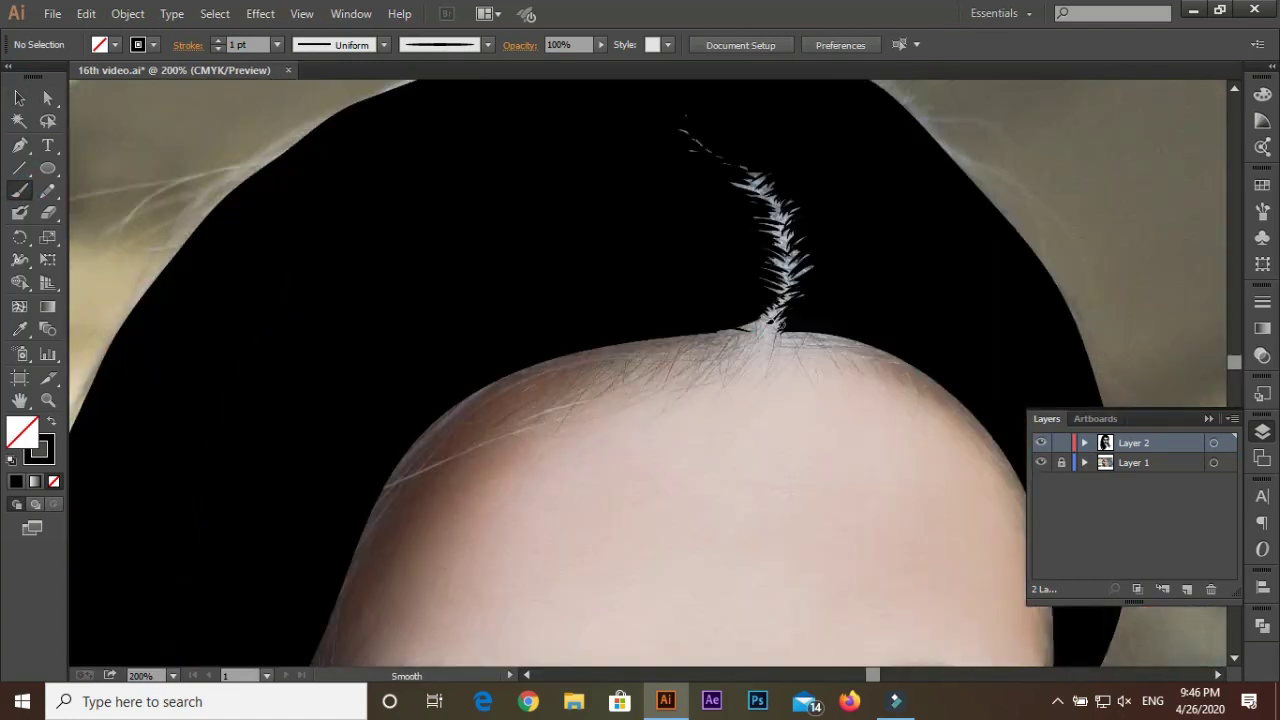
pyautogui.moveTo(668, 330)
pyautogui.mouseDown()
pyautogui.moveTo(760, 316)
pyautogui.moveTo(360, 550)
pyautogui.mouseUp()
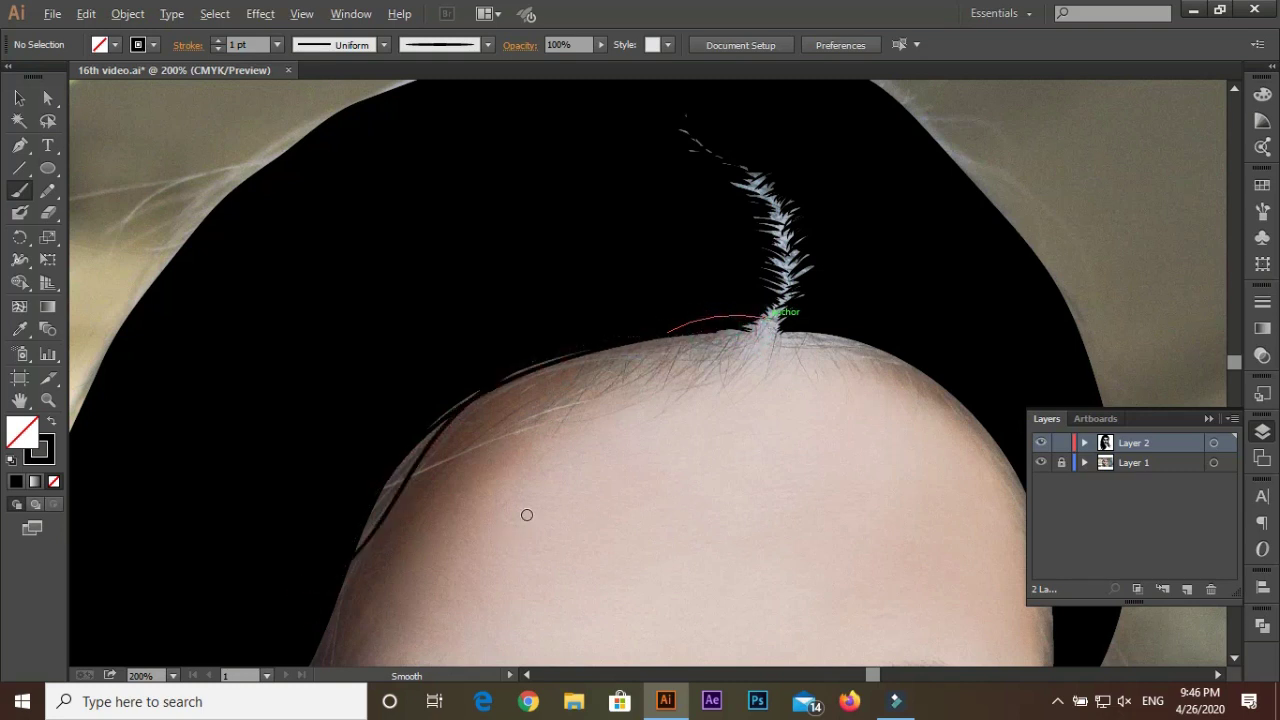
pyautogui.hotkey('ctrl', '-')
pyautogui.moveTo(535, 276); pyautogui.dragTo(500, 300)
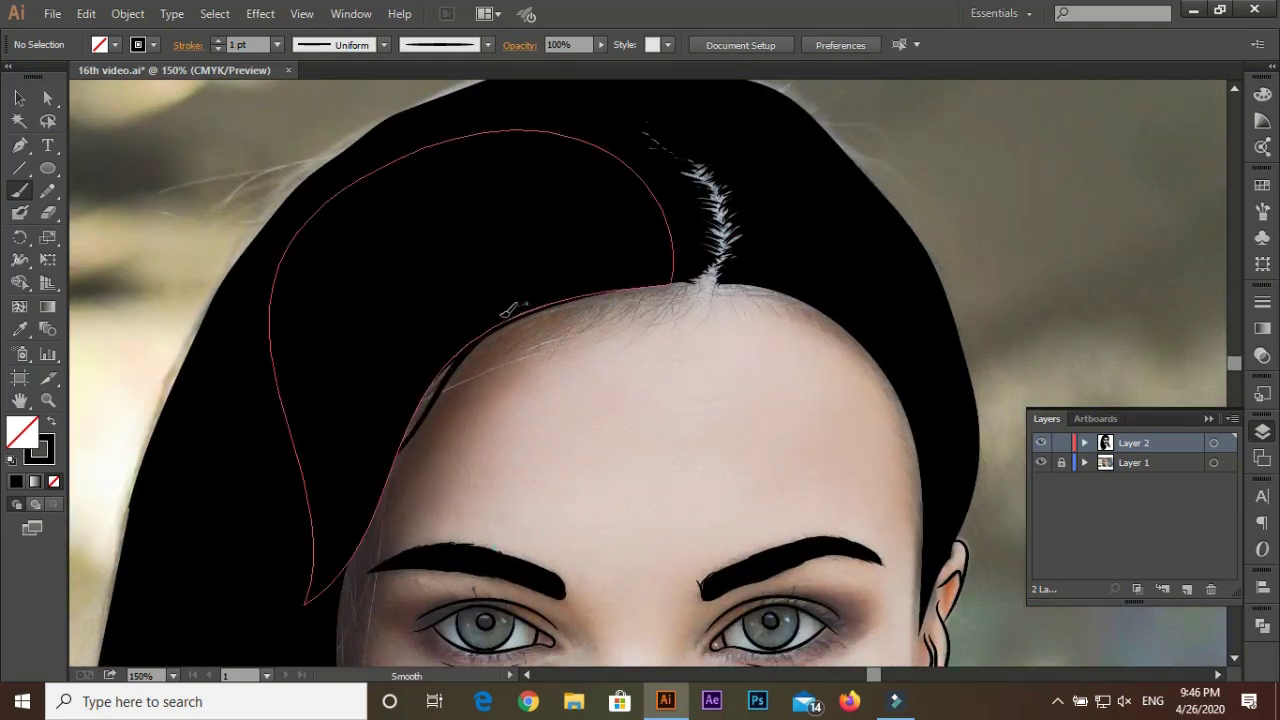
pyautogui.moveTo(433, 403); pyautogui.dragTo(432, 400)
pyautogui.click(508, 423)
# Extend freehand lines down-left along the hairline and down the side of the face
pyautogui.scroll(-3, 480, 330)
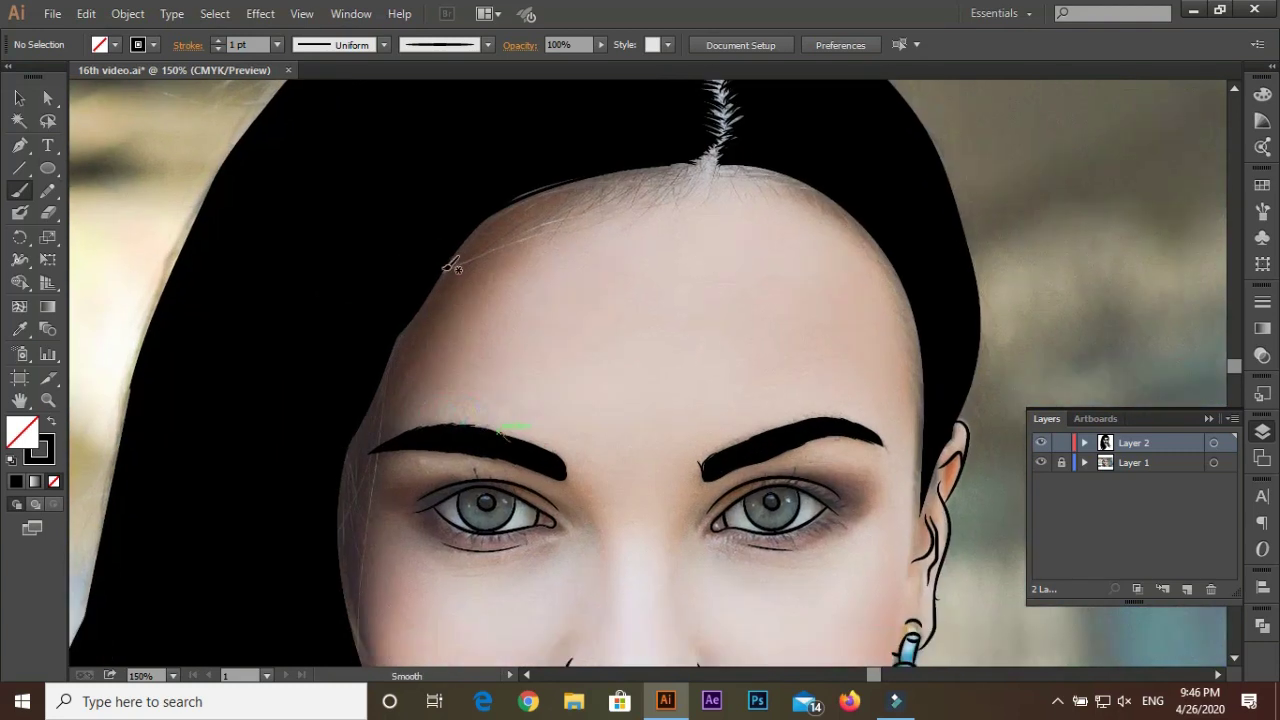
pyautogui.moveTo(500, 230); pyautogui.dragTo(360, 435)
pyautogui.scroll(-5, 355, 203)
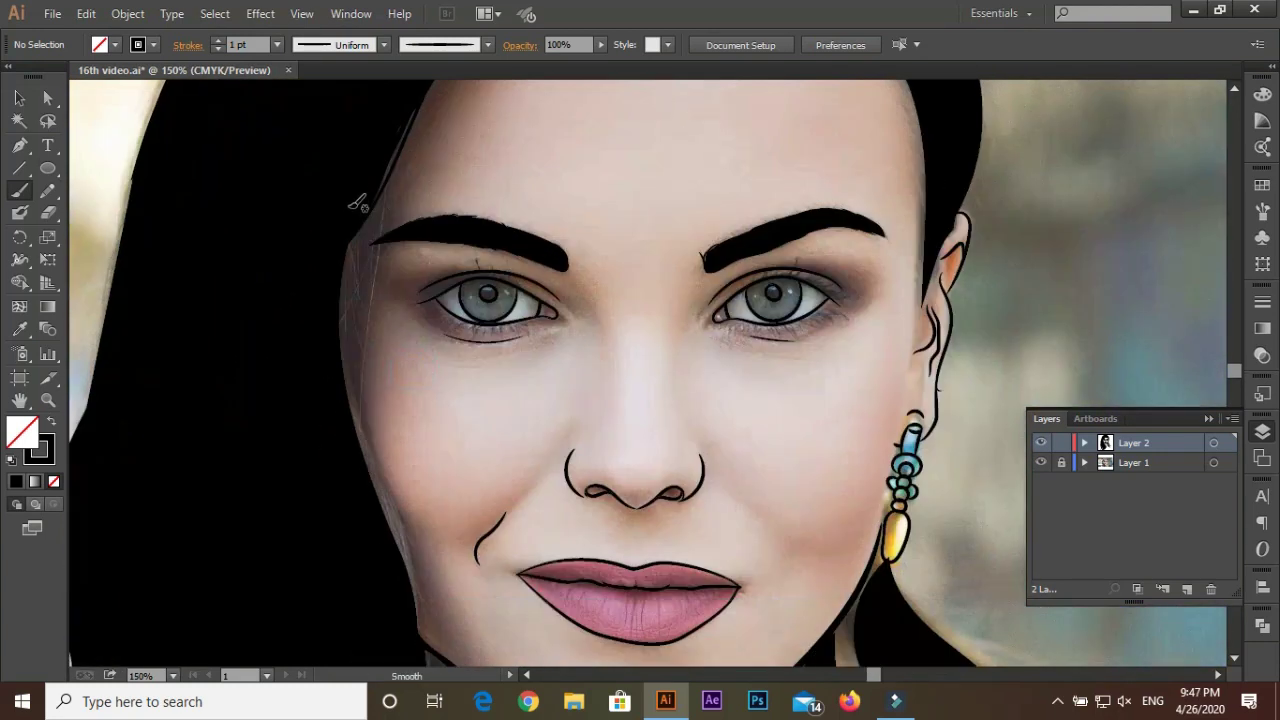
pyautogui.moveTo(366, 226); pyautogui.dragTo(354, 268)
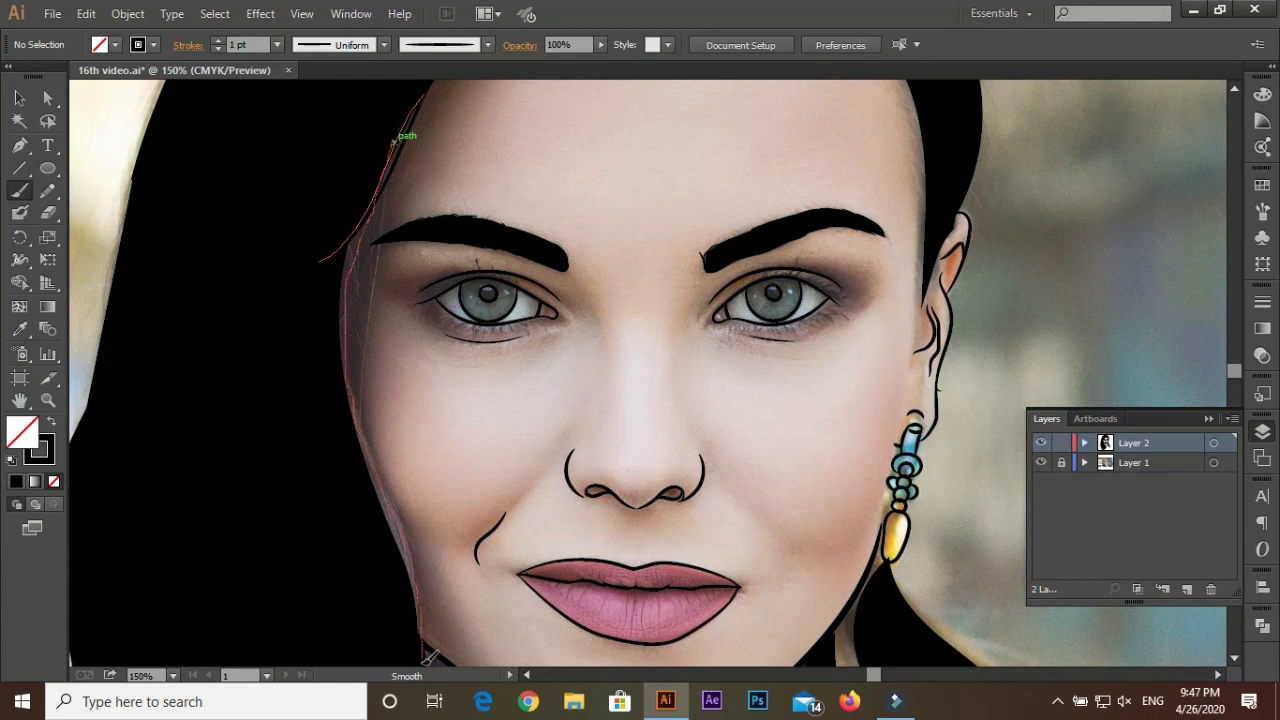
pyautogui.moveTo(428, 657); pyautogui.dragTo(438, 664)
pyautogui.moveTo(355, 345); pyautogui.dragTo(400, 480)
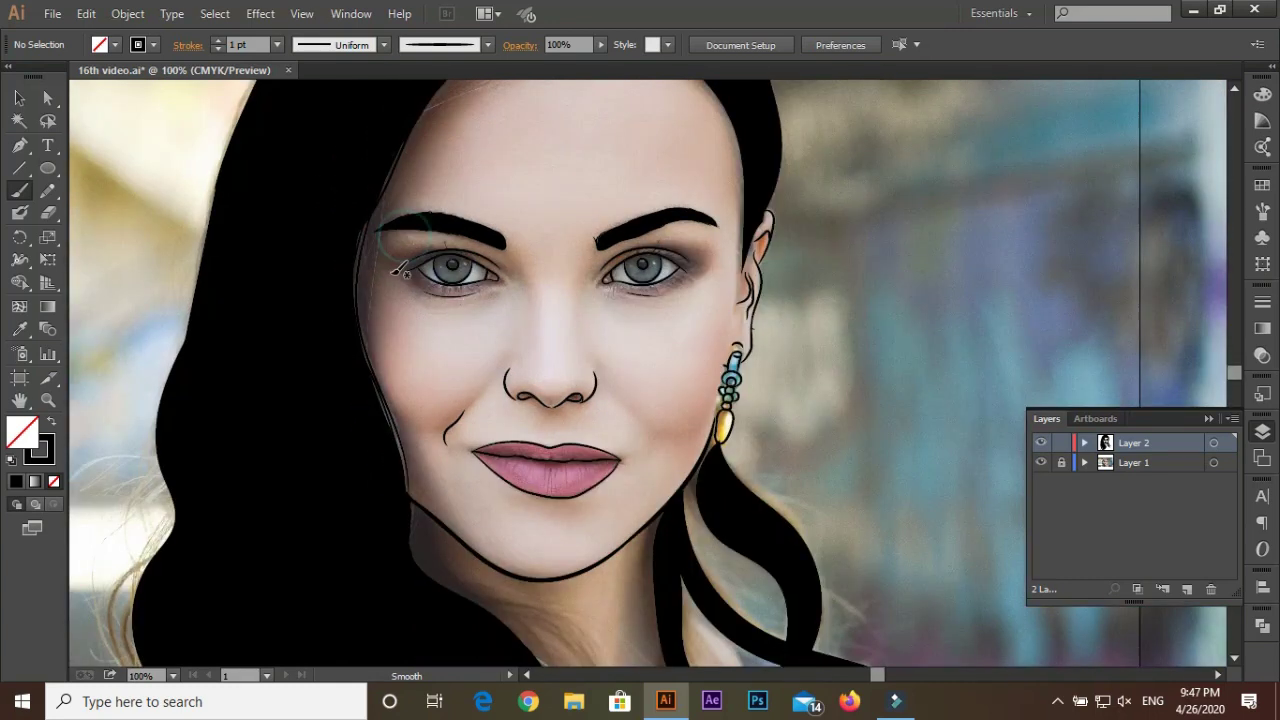
# Continue the left-side line down past the jaw and along the neck
pyautogui.moveTo(351, 177); pyautogui.dragTo(410, 555)
pyautogui.moveTo(432, 490)
pyautogui.mouseDown()
pyautogui.moveTo(369, 316)
pyautogui.moveTo(245, 135)
pyautogui.mouseUp()
pyautogui.moveTo(491, 418); pyautogui.dragTo(508, 525)
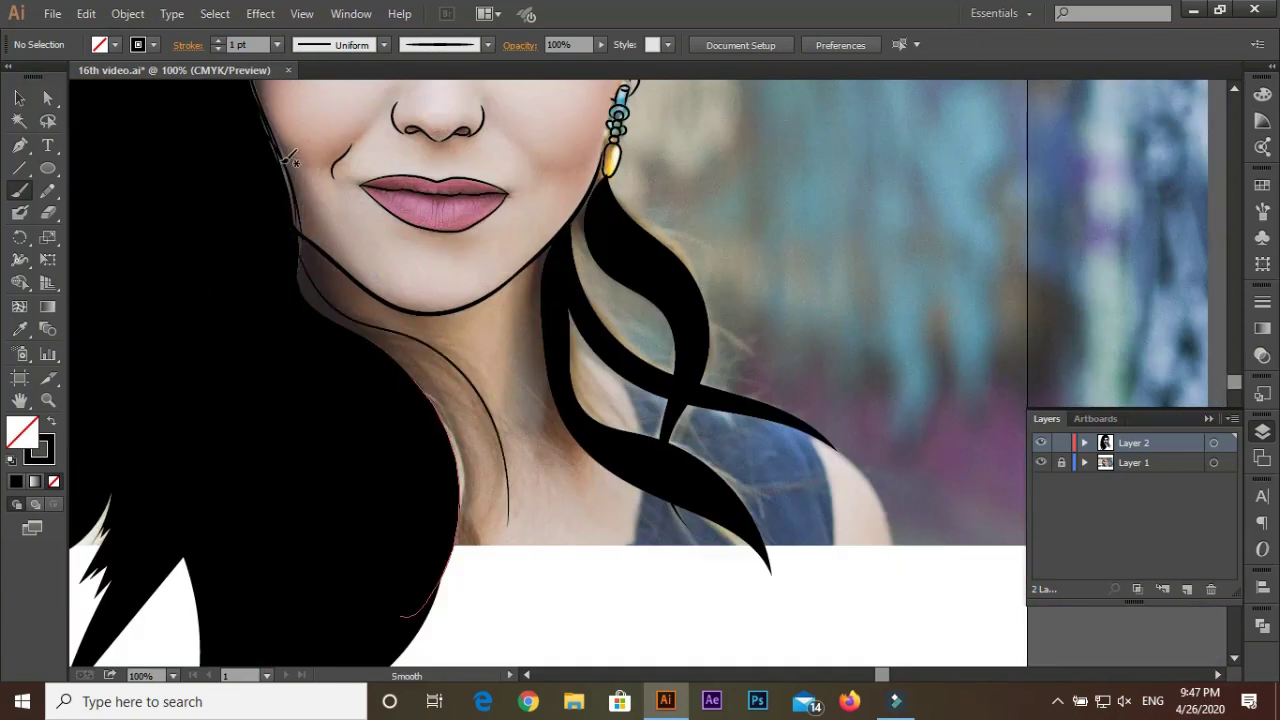
pyautogui.moveTo(297, 237); pyautogui.dragTo(302, 231)
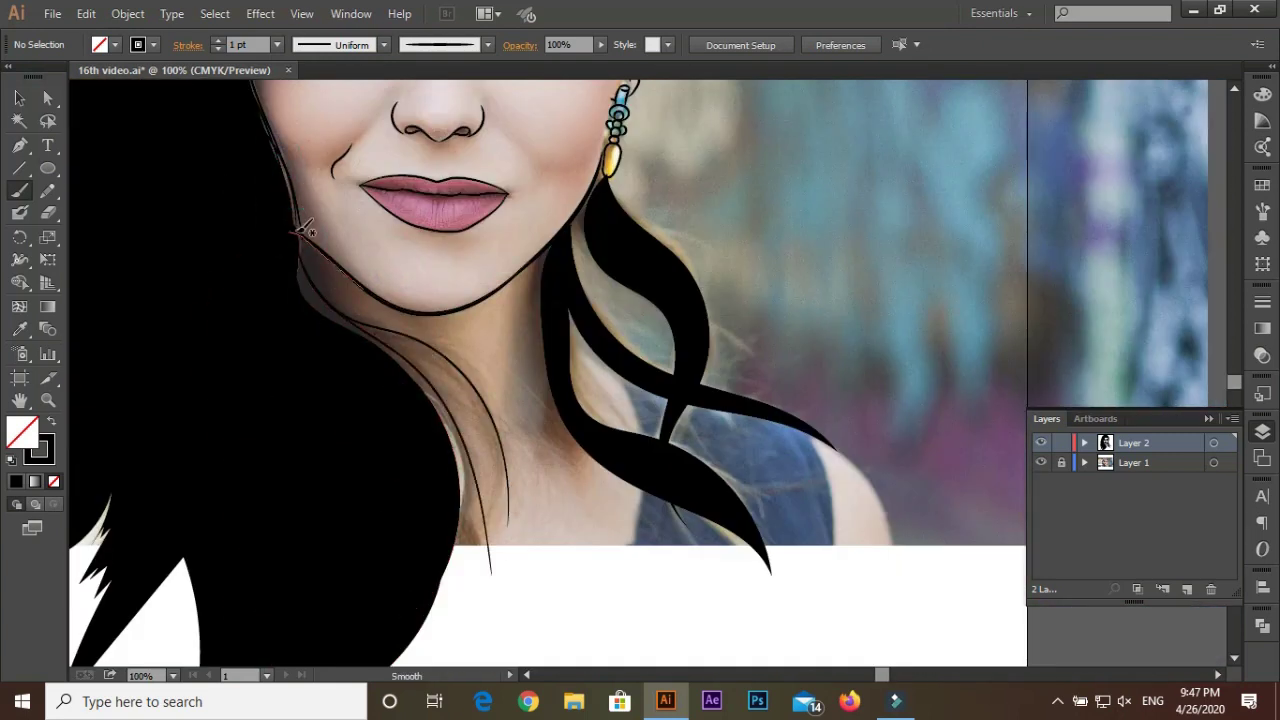
# Pencil the shadow edge down the neck, swapping fill and stroke colours and back
pyautogui.press('n')
pyautogui.scroll(1, 355, 265)
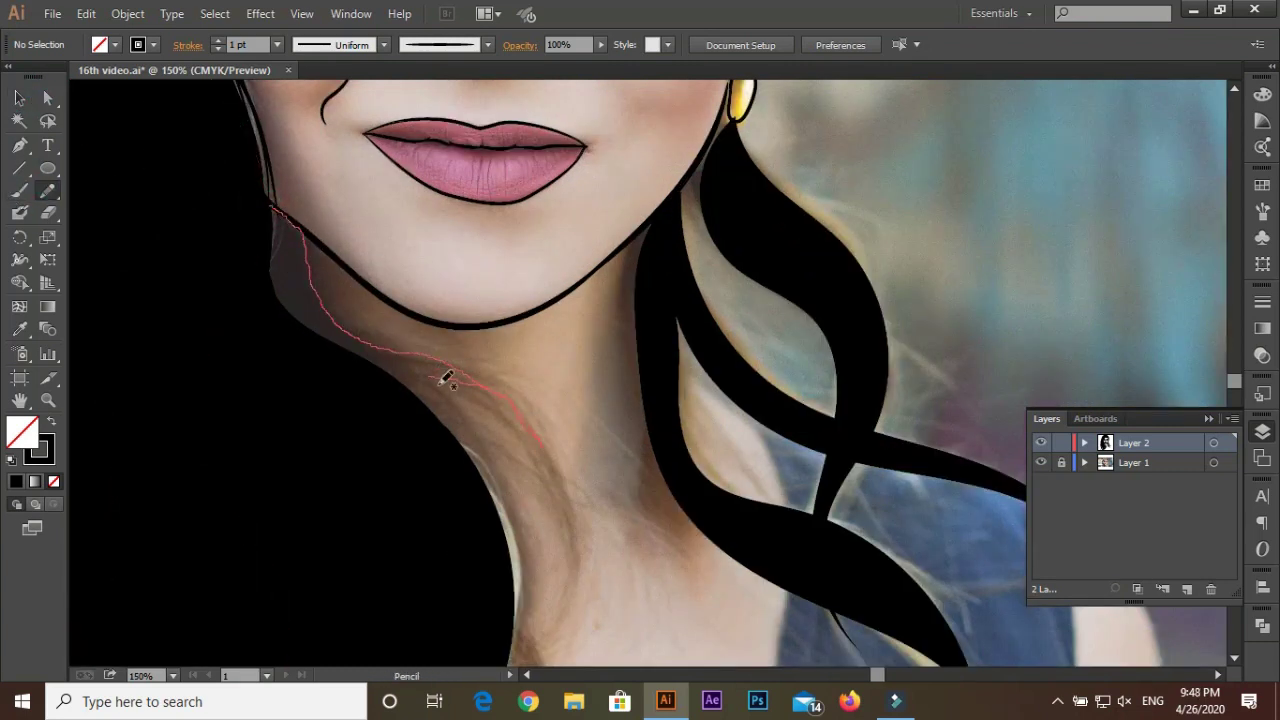
pyautogui.moveTo(345, 412); pyautogui.dragTo(350, 425)
pyautogui.hotkey('shift', 'x')
pyautogui.moveTo(499, 401)
pyautogui.mouseDown()
pyautogui.moveTo(569, 316)
pyautogui.moveTo(461, 451)
pyautogui.mouseUp()
pyautogui.hotkey('shift', 'x')
pyautogui.press('b')
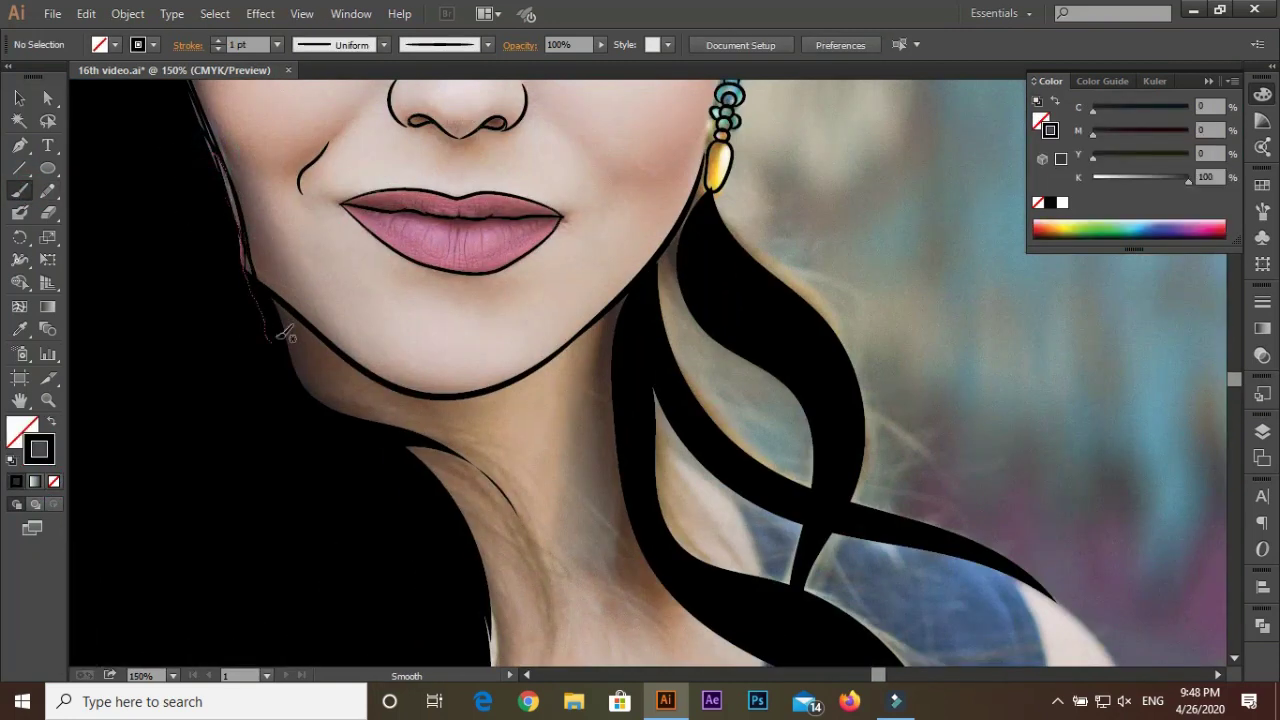
pyautogui.scroll(-3, 230, 178)
pyautogui.scroll(-3, 170, 210)
pyautogui.scroll(3, 110, 232)
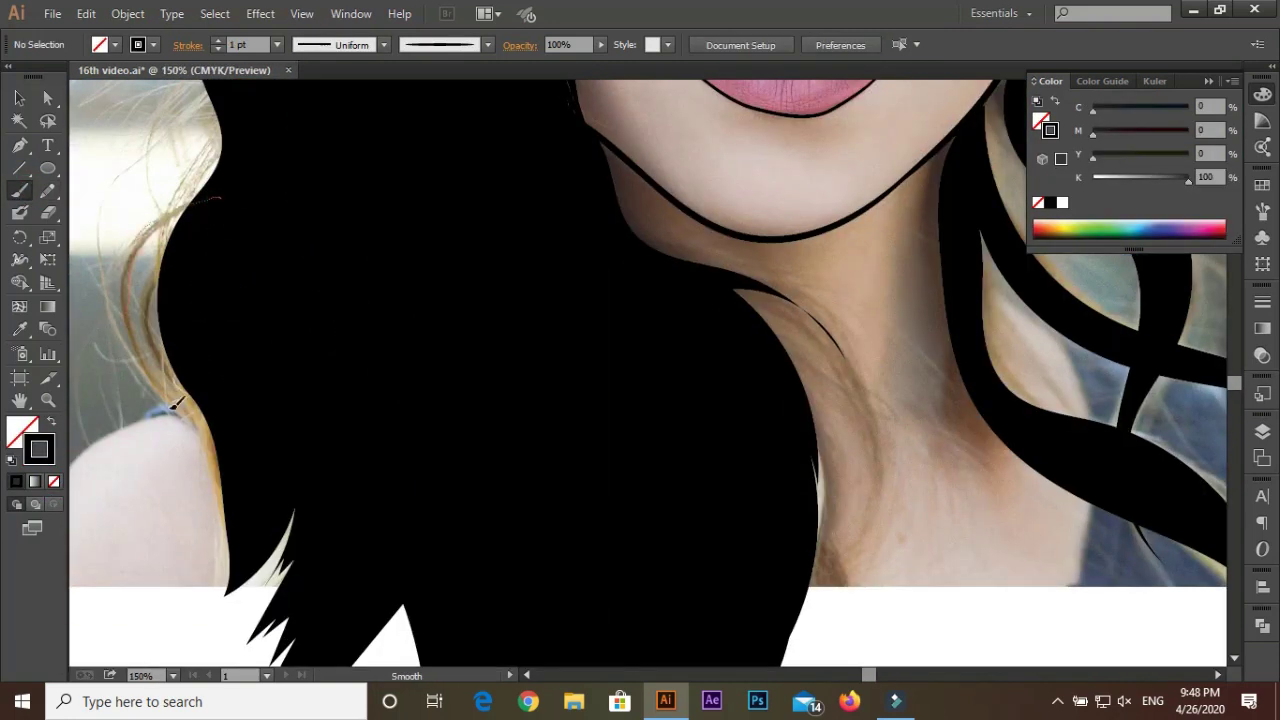
# At 2 pt stroke weight, paint black lines along the left hair edge over the shoulder
pyautogui.press(']')
pyautogui.moveTo(243, 557); pyautogui.dragTo(238, 562)
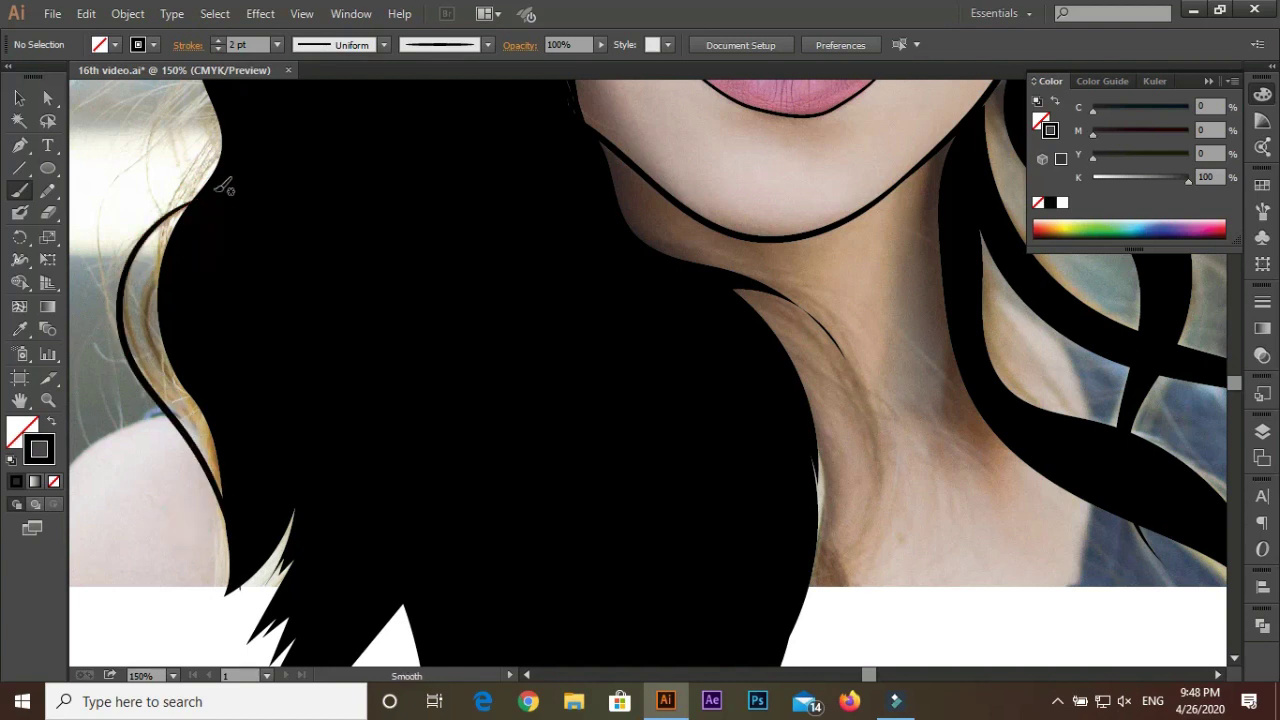
pyautogui.moveTo(214, 186); pyautogui.dragTo(228, 495)
pyautogui.scroll(-3, 243, 186)
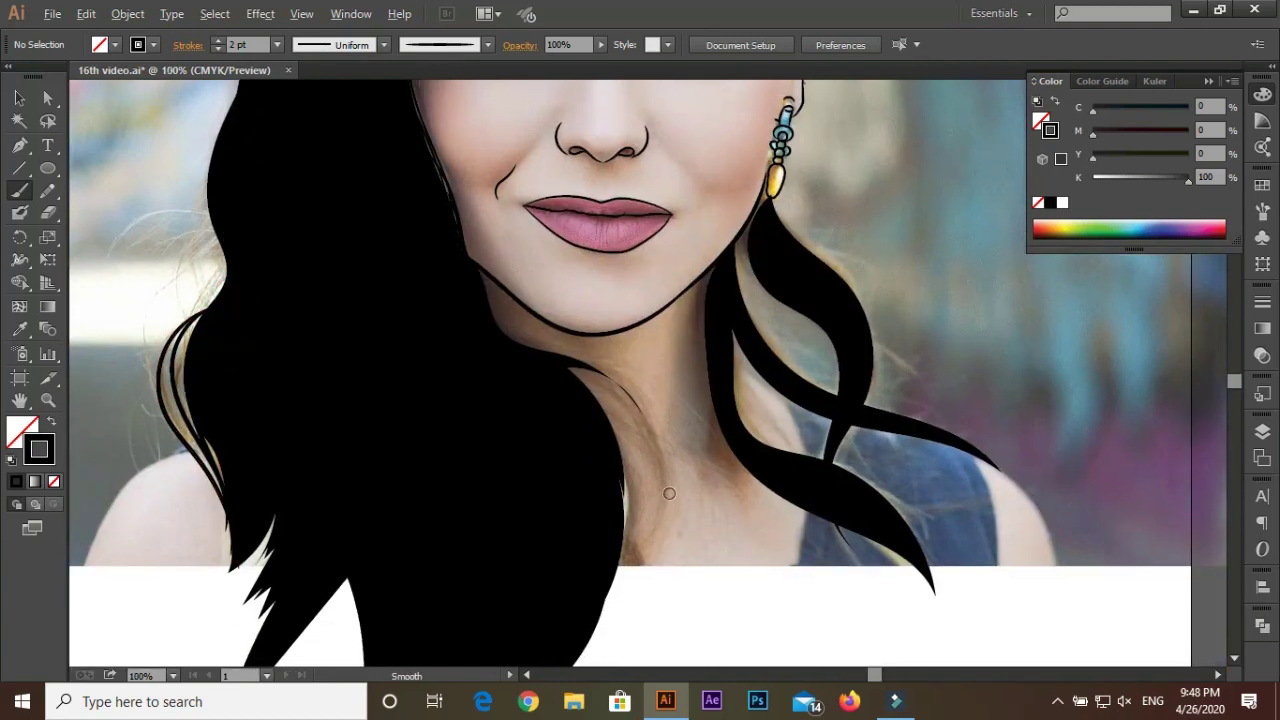
pyautogui.scroll(3, 666, 491)
pyautogui.moveTo(260, 97); pyautogui.dragTo(528, 444)
pyautogui.moveTo(390, 220); pyautogui.dragTo(540, 455)
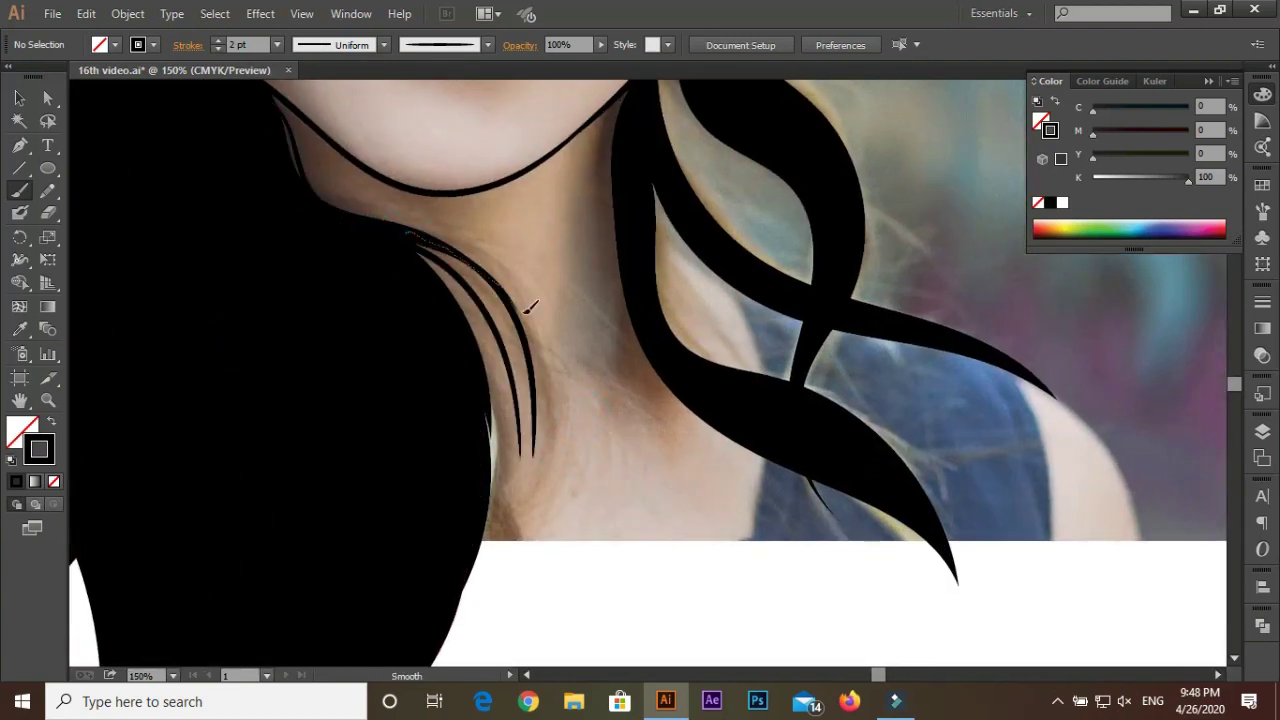
pyautogui.moveTo(493, 292); pyautogui.dragTo(550, 495)
# Brush several thin hair strands curving down the left side of the neck
pyautogui.scroll(-1, 550, 495)
pyautogui.moveTo(563, 428); pyautogui.dragTo(430, 228)
pyautogui.moveTo(525, 440); pyautogui.dragTo(410, 203)
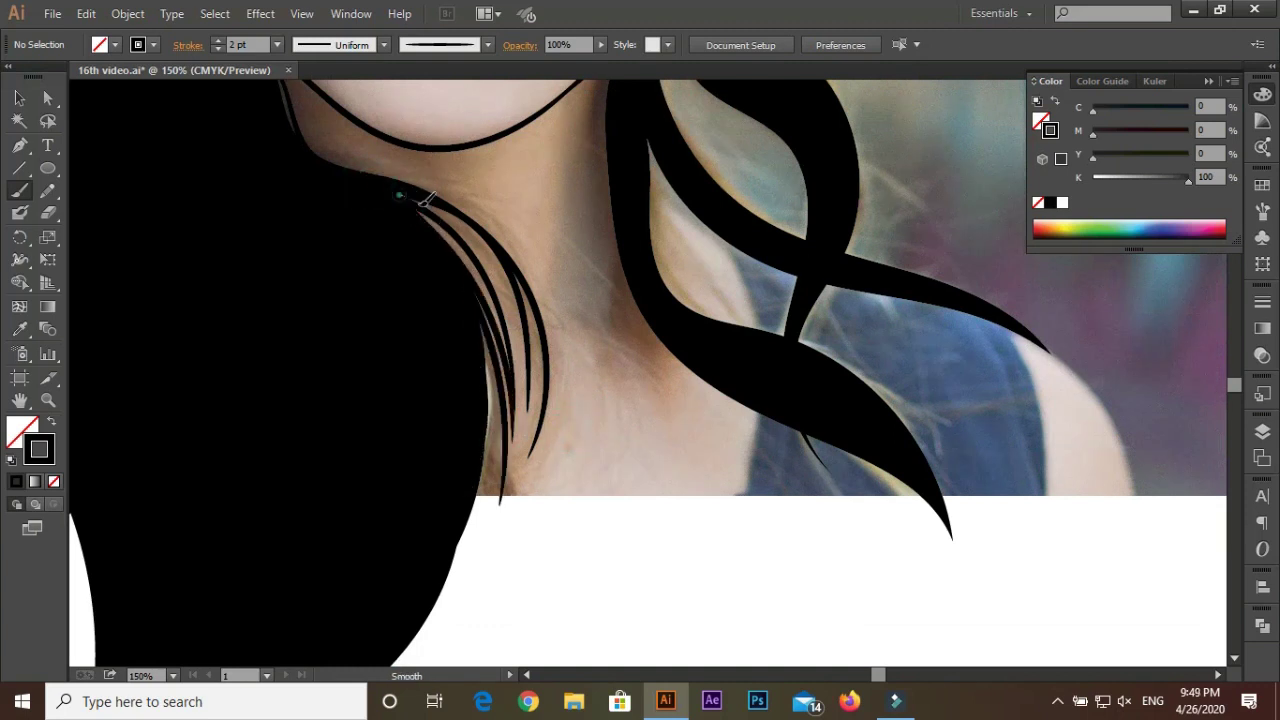
pyautogui.hotkey('ctrl', '-')
pyautogui.hotkey('ctrl', '-')
pyautogui.scroll(1, 520, 299)
pyautogui.scroll(1, 466, 363)
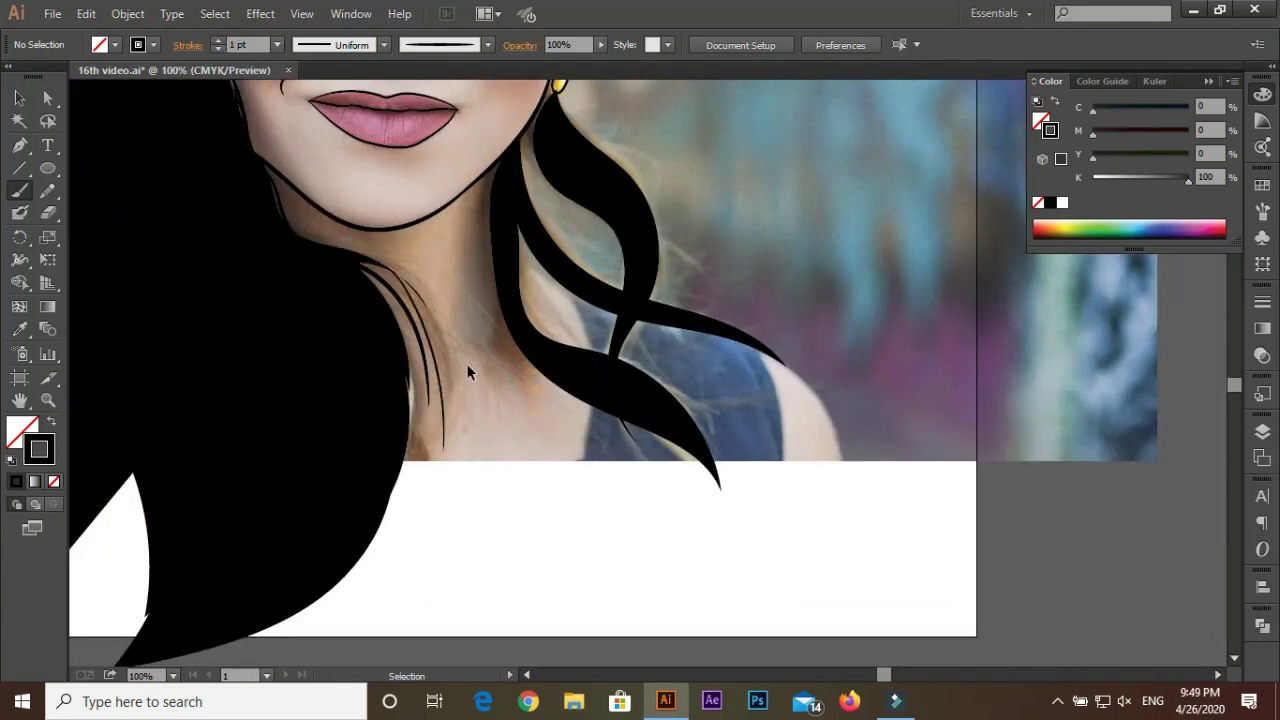
pyautogui.scroll(1, 466, 363)
pyautogui.moveTo(286, 165)
pyautogui.mouseDown()
pyautogui.moveTo(440, 420)
pyautogui.moveTo(395, 525)
pyautogui.moveTo(375, 285)
pyautogui.mouseUp()
# Scroll through the figure to review the neck strands, ending with the Paintbrush active
pyautogui.press('v')
pyautogui.scroll(-2, 480, 337)
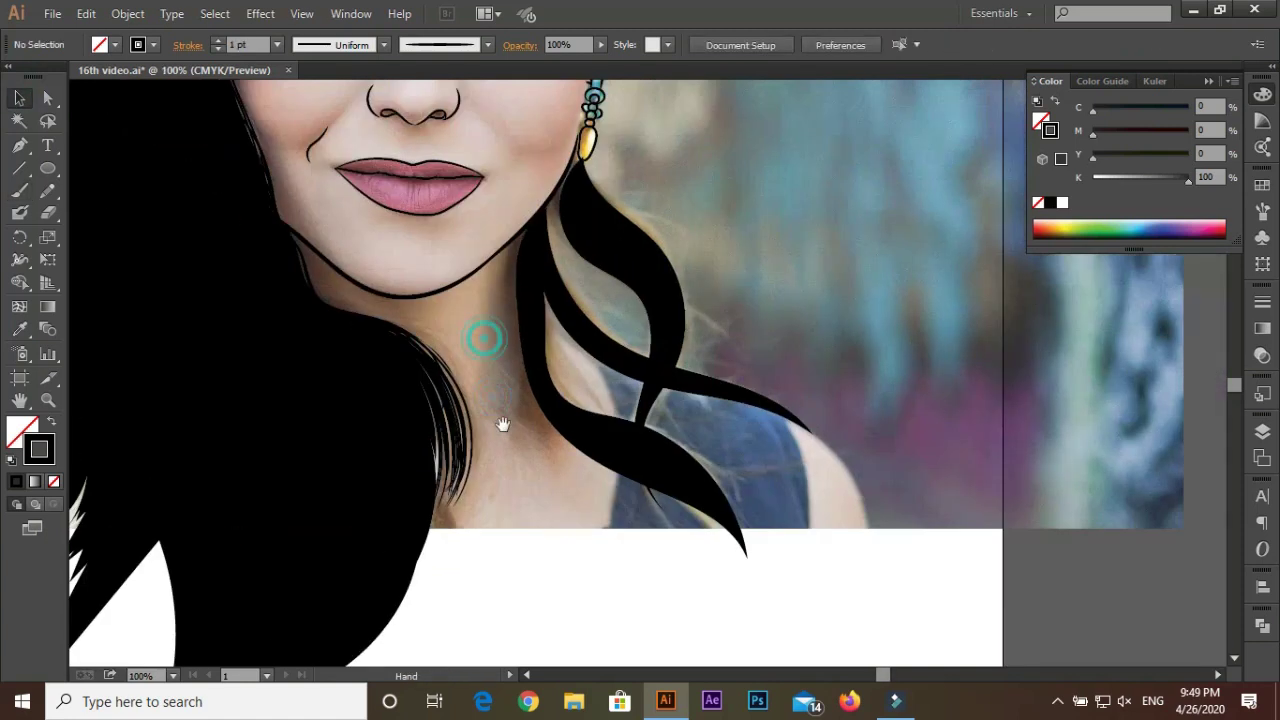
pyautogui.scroll(-1, 500, 444)
pyautogui.scroll(-1, 500, 444)
pyautogui.press('b')
pyautogui.scroll(1, 343, 250)
pyautogui.scroll(1, 343, 300)
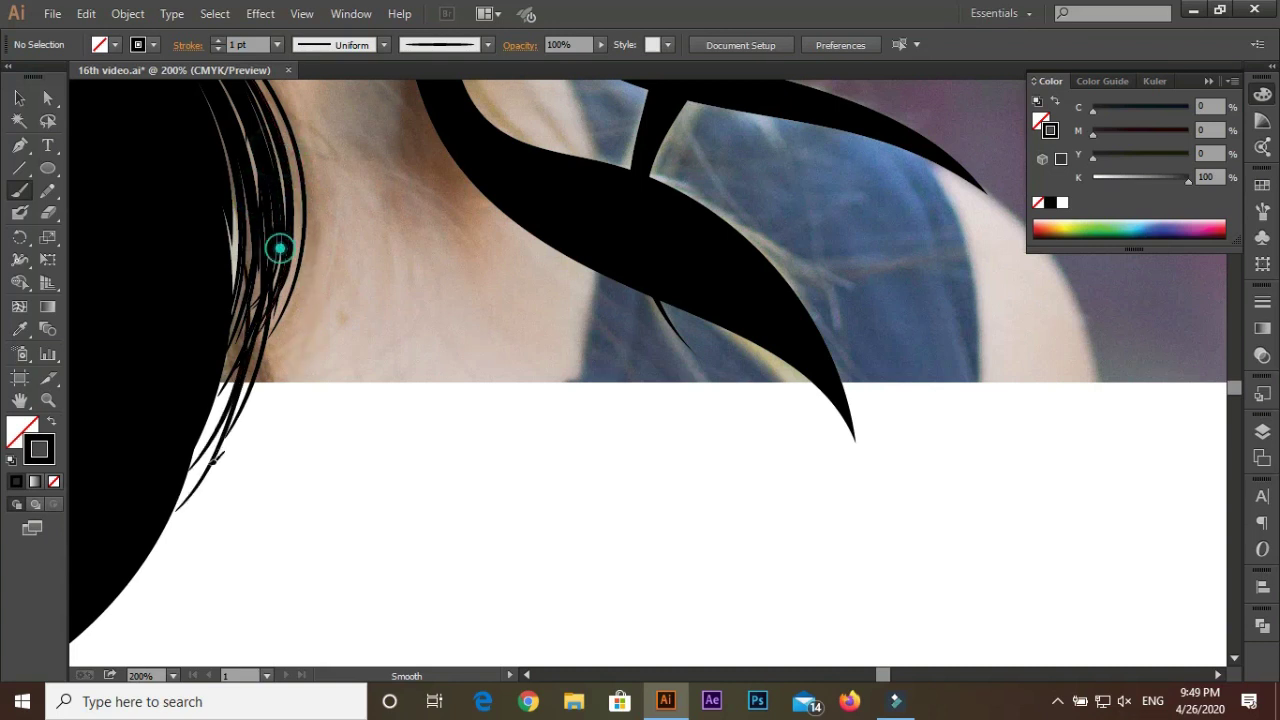
pyautogui.scroll(-1, 277, 251)
# Add strand strokes along the lower hair edge and a new strand through the left hair
pyautogui.moveTo(419, 344); pyautogui.dragTo(193, 487)
pyautogui.moveTo(363, 407); pyautogui.dragTo(348, 384)
pyautogui.moveTo(404, 346); pyautogui.dragTo(330, 385)
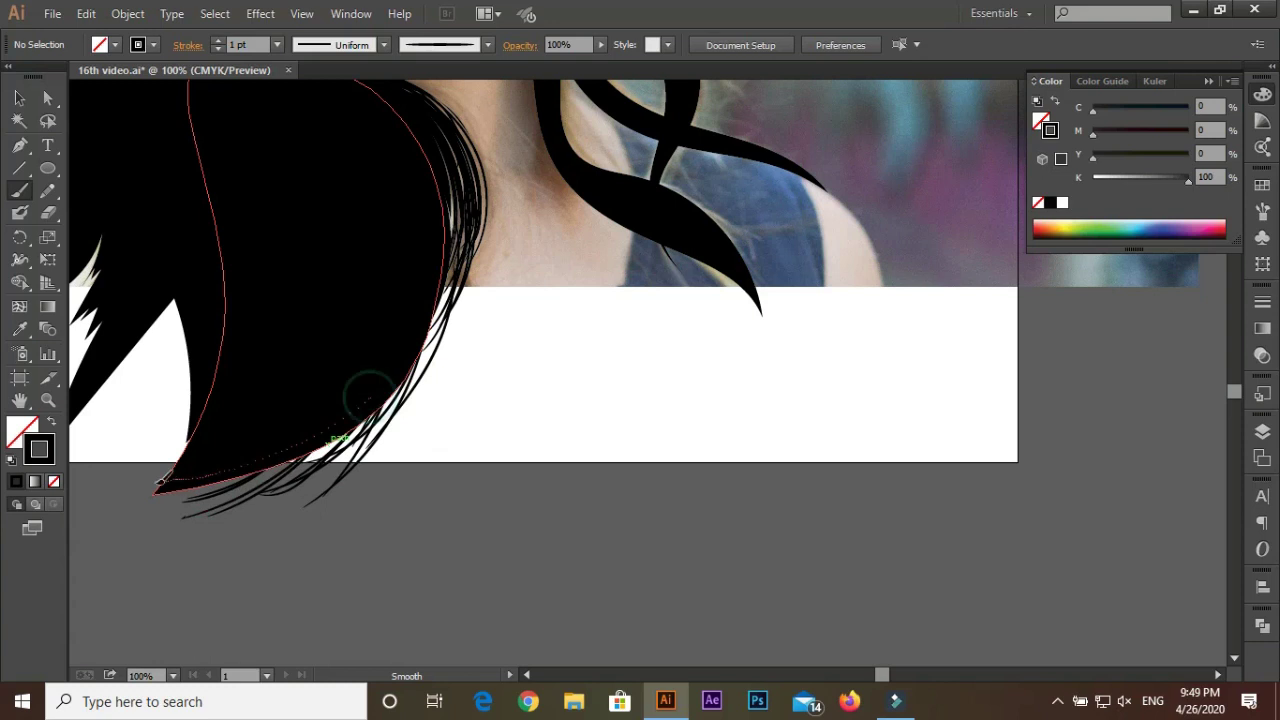
pyautogui.moveTo(184, 280); pyautogui.dragTo(257, 206)
pyautogui.keyDown('ctrl'); pyautogui.click(268, 248); pyautogui.keyUp('ctrl')
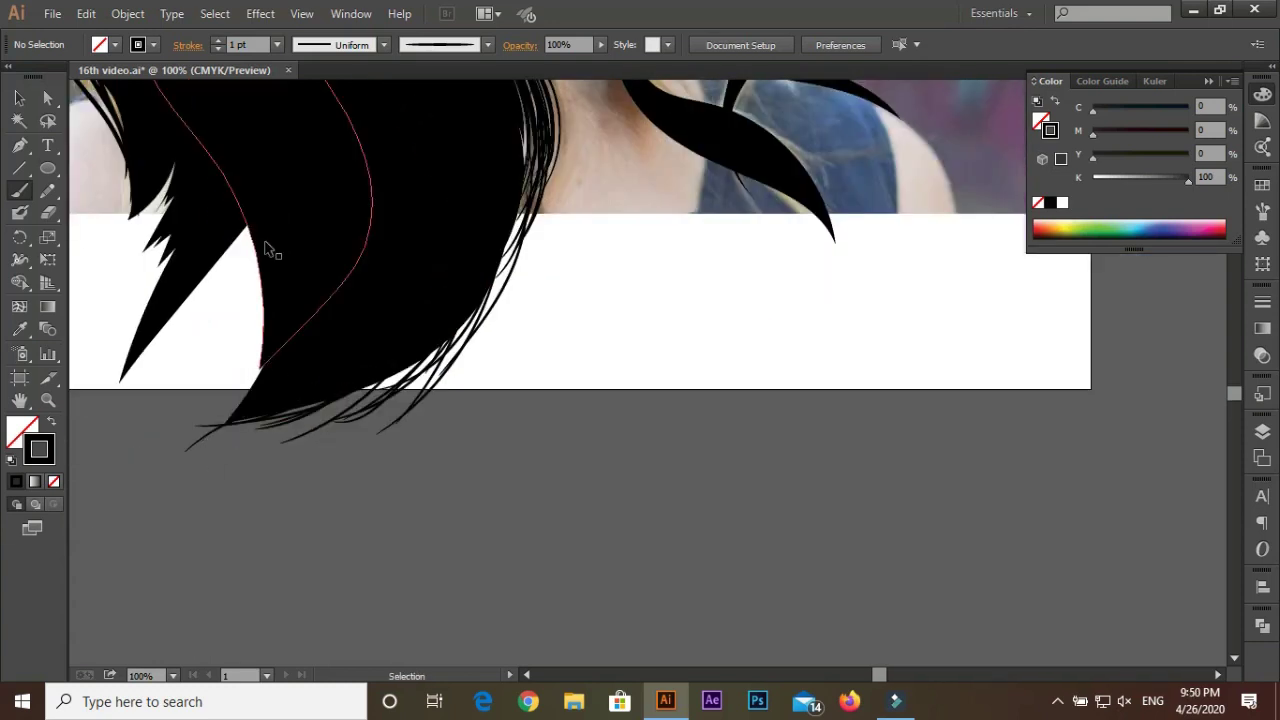
pyautogui.moveTo(334, 317); pyautogui.dragTo(122, 490)
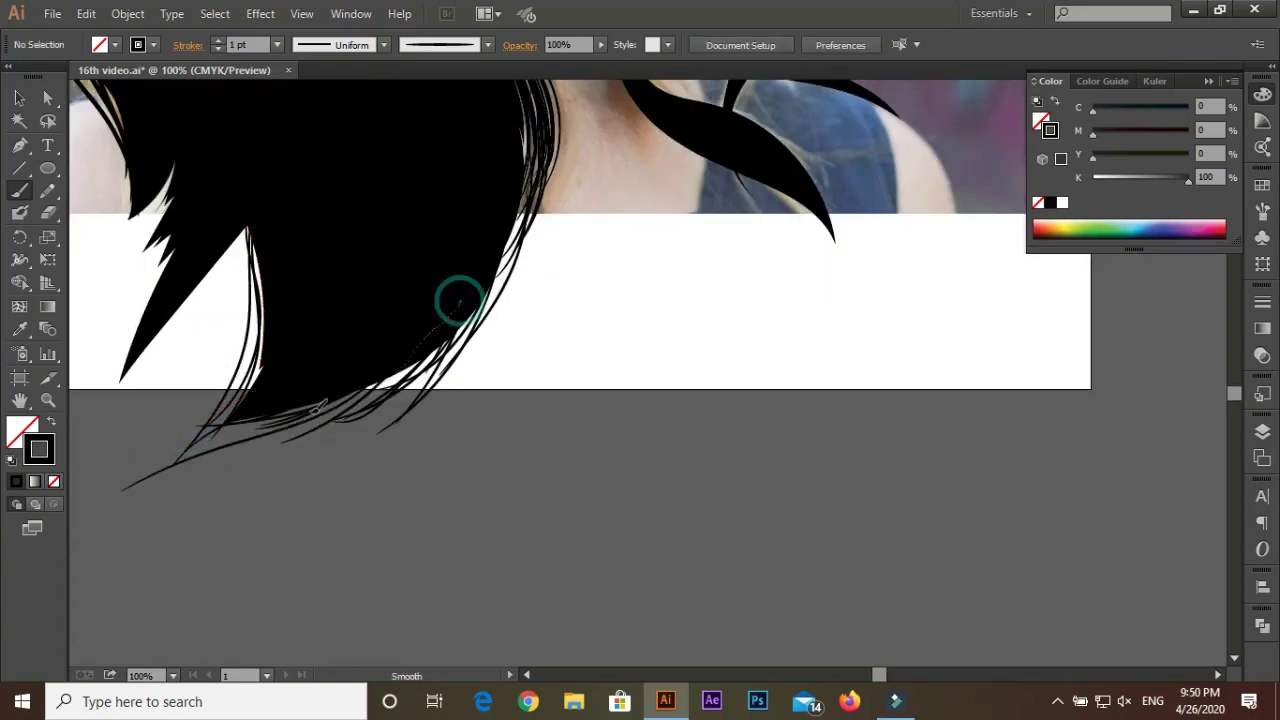
pyautogui.moveTo(267, 194); pyautogui.dragTo(309, 286)
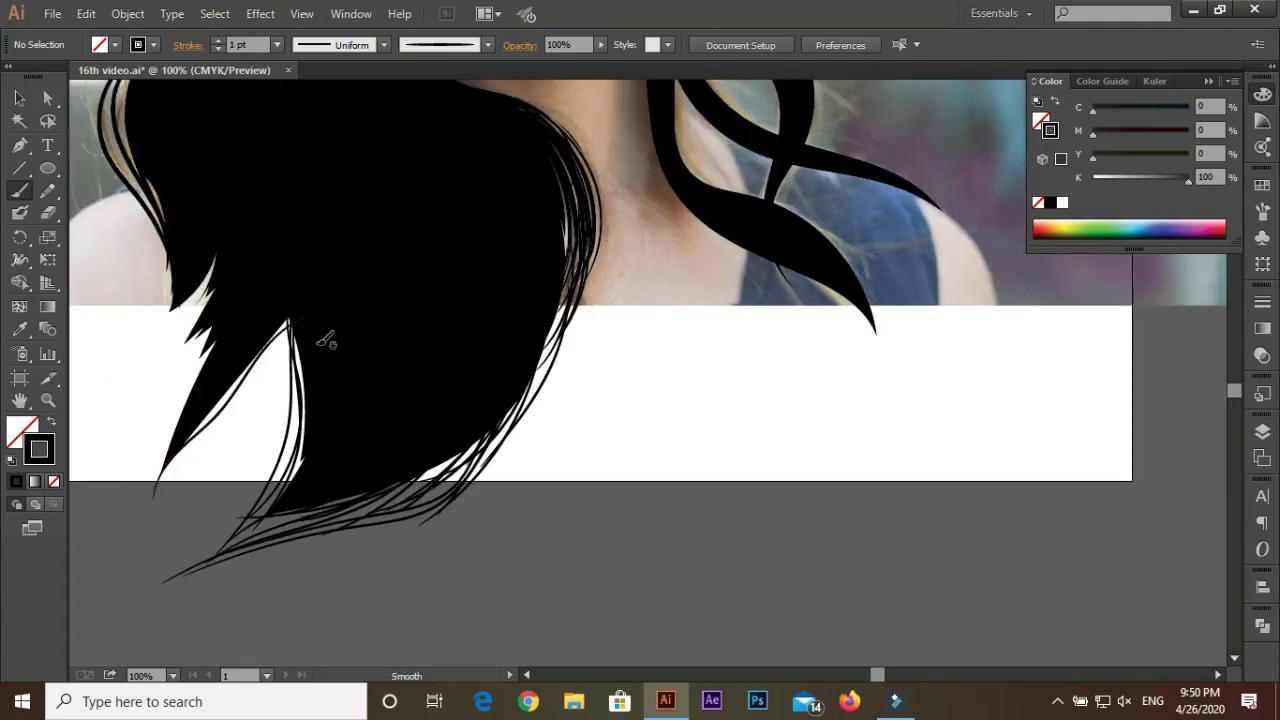
pyautogui.click(323, 314)
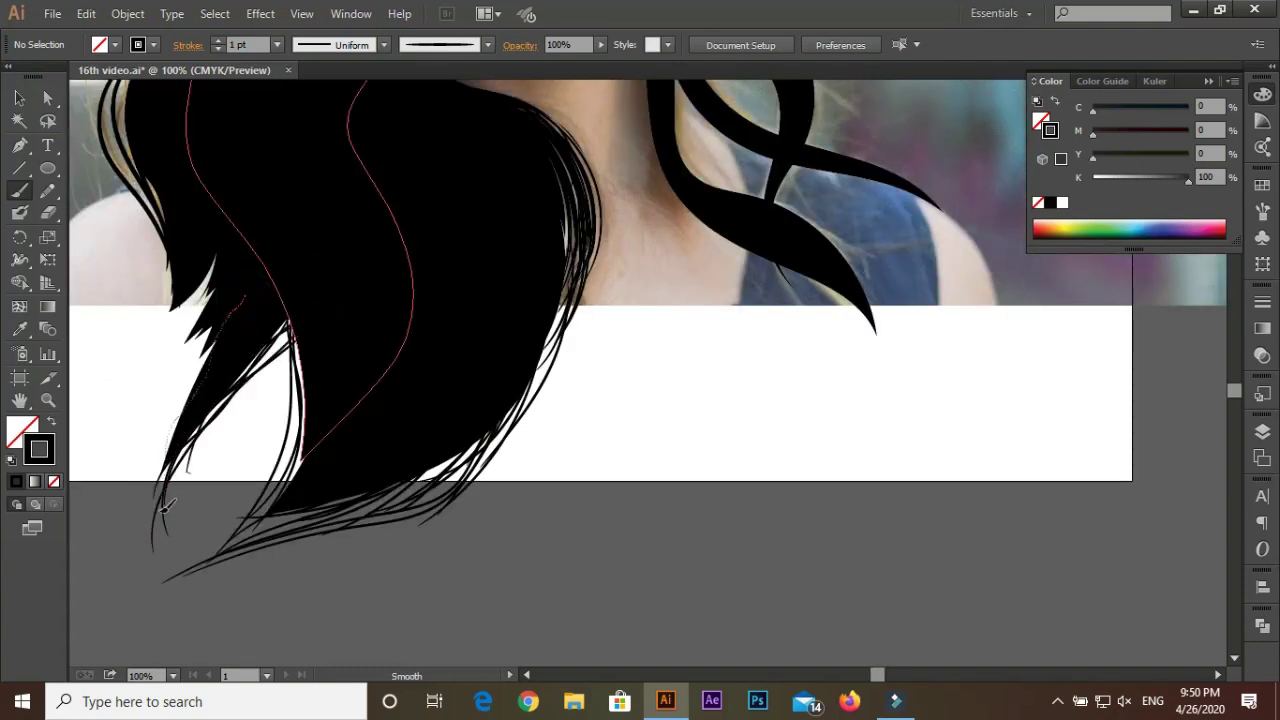
pyautogui.moveTo(211, 206); pyautogui.dragTo(220, 298)
# Select the loose bottom-left strand and stretch its bounding box into place along the hair edge
pyautogui.hotkey('ctrl', '+')
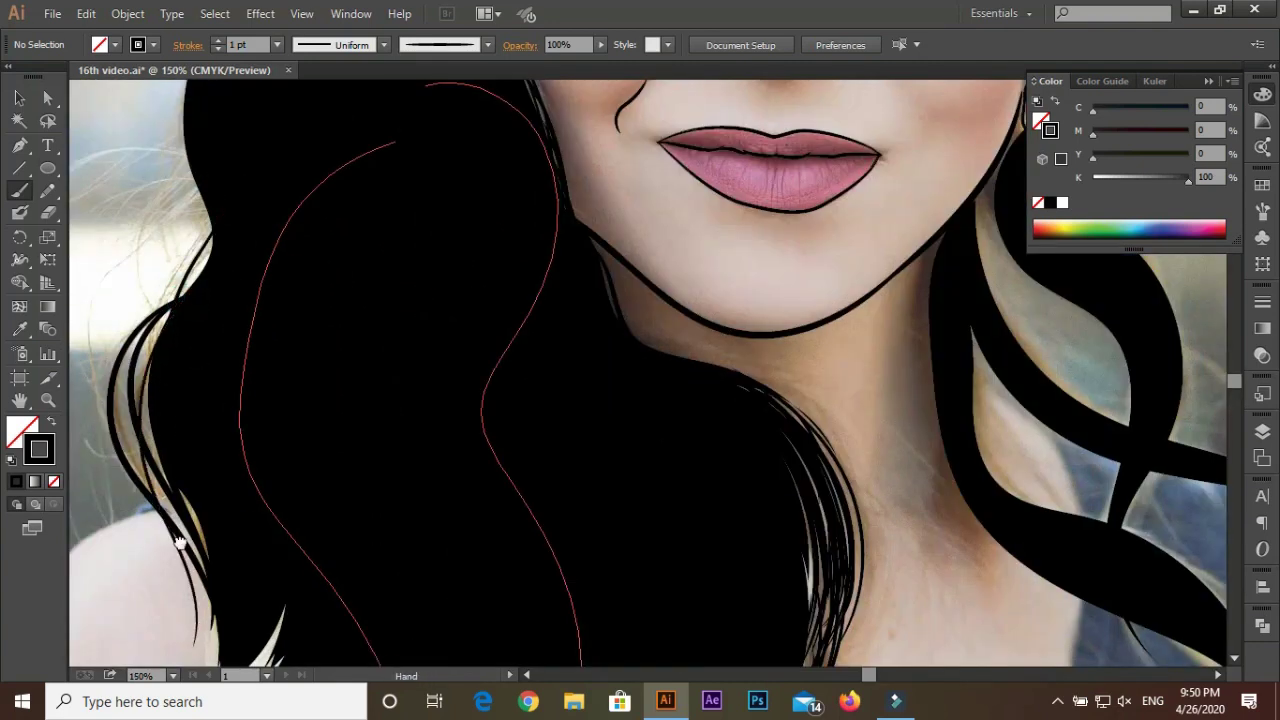
pyautogui.hotkey('ctrl', '-')
pyautogui.hotkey('ctrl', '-')
pyautogui.hotkey('ctrl', '-')
pyautogui.press('v')
pyautogui.click(381, 460)
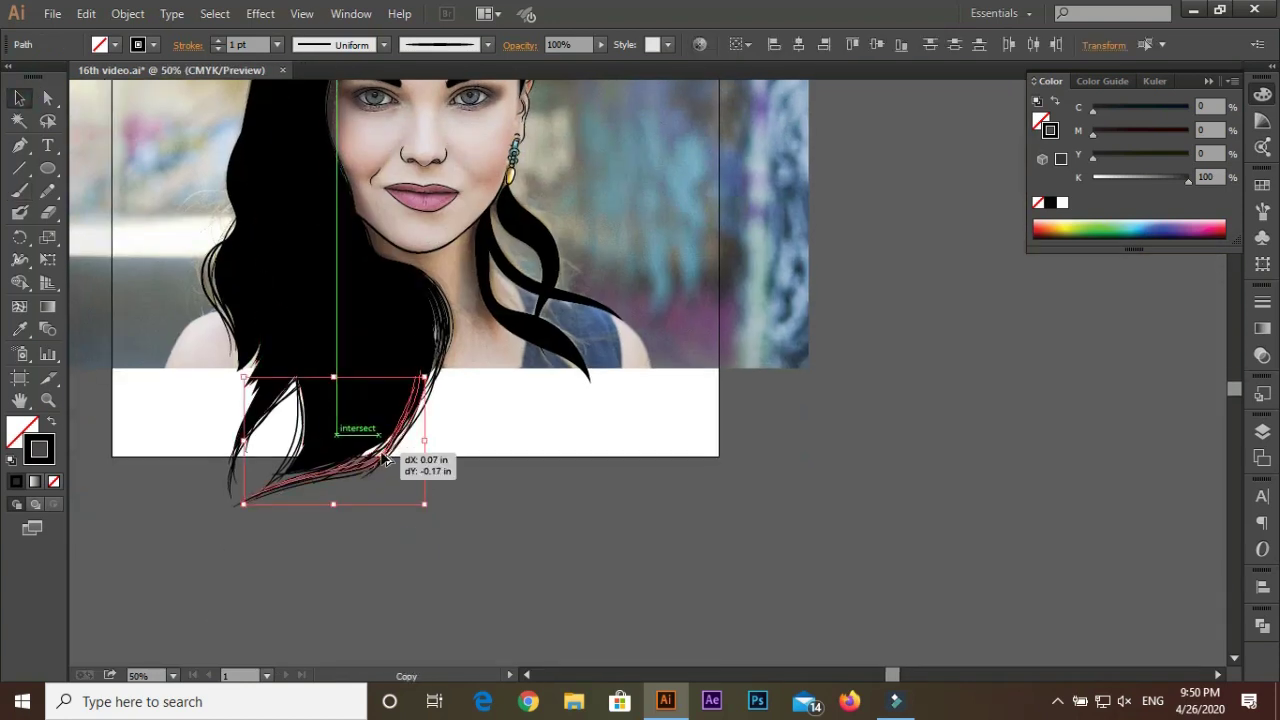
pyautogui.click(211, 400)
pyautogui.click(306, 323)
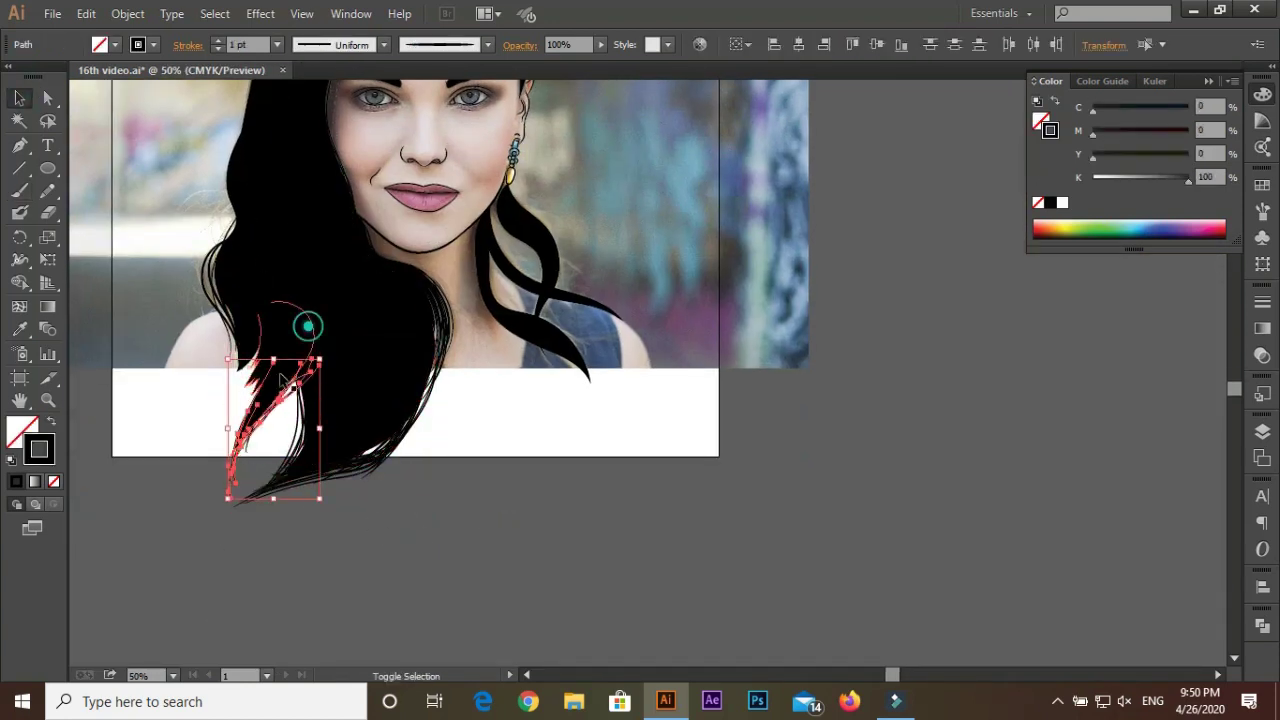
pyautogui.moveTo(229, 457); pyautogui.dragTo(234, 448)
pyautogui.hotkey('ctrl', '+')
# Zoom to the right-side hair lock below the earring and brush a strand along its left edge
pyautogui.moveTo(214, 366); pyautogui.dragTo(189, 420)
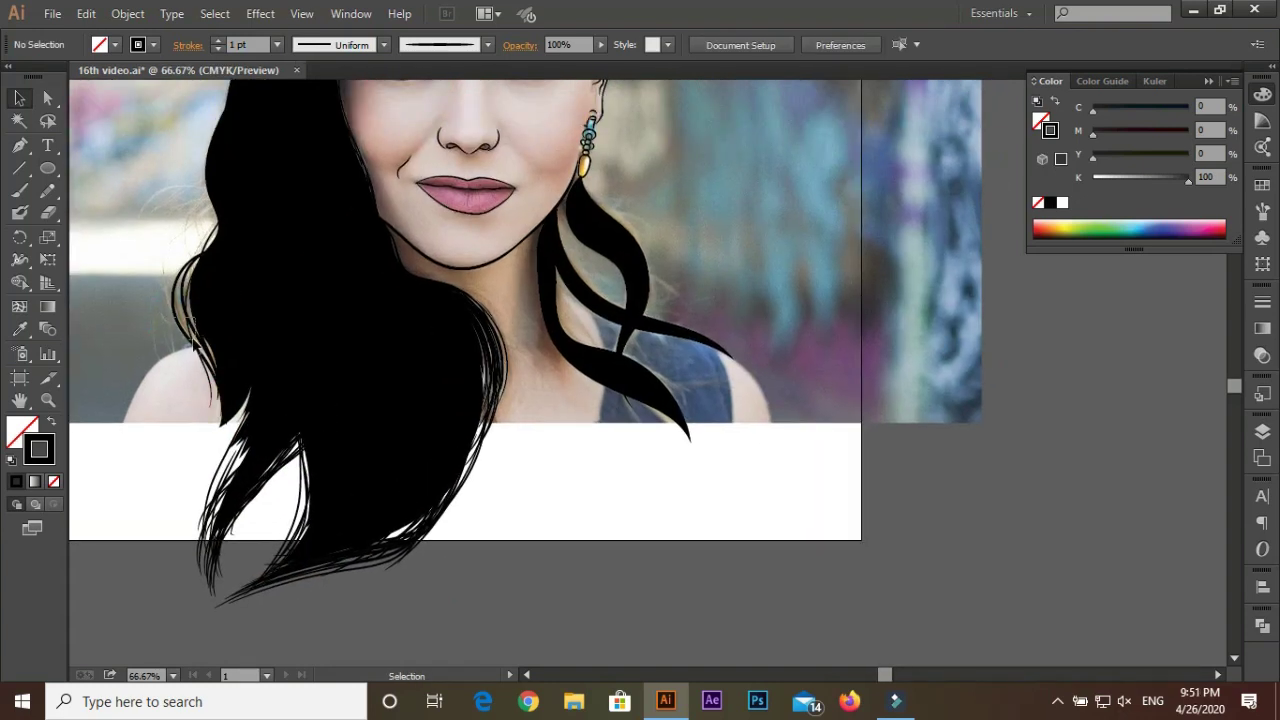
pyautogui.moveTo(177, 251); pyautogui.dragTo(229, 443)
pyautogui.hotkey('ctrl', '-')
pyautogui.moveTo(453, 471); pyautogui.dragTo(491, 563)
pyautogui.press('b')
pyautogui.hotkey('ctrl', '+')
pyautogui.hotkey('ctrl', '+')
pyautogui.hotkey('ctrl', '-')
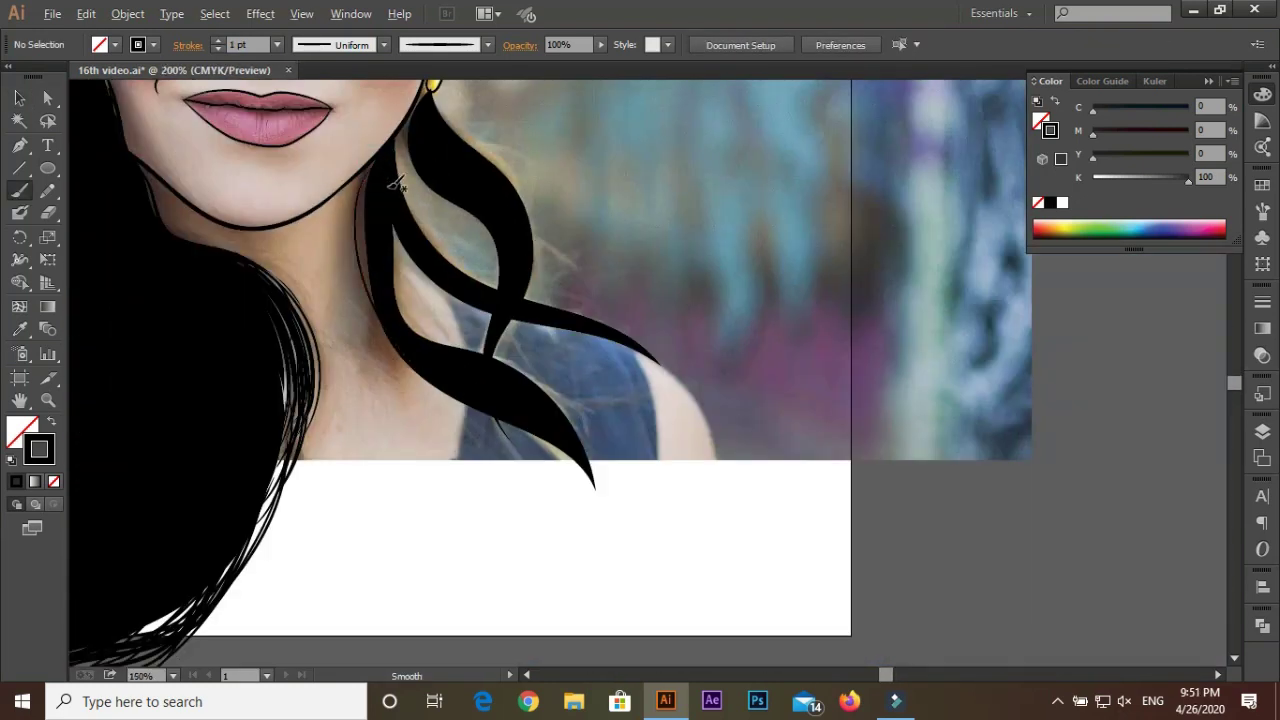
pyautogui.click(416, 207)
pyautogui.scroll(-2, 420, 216)
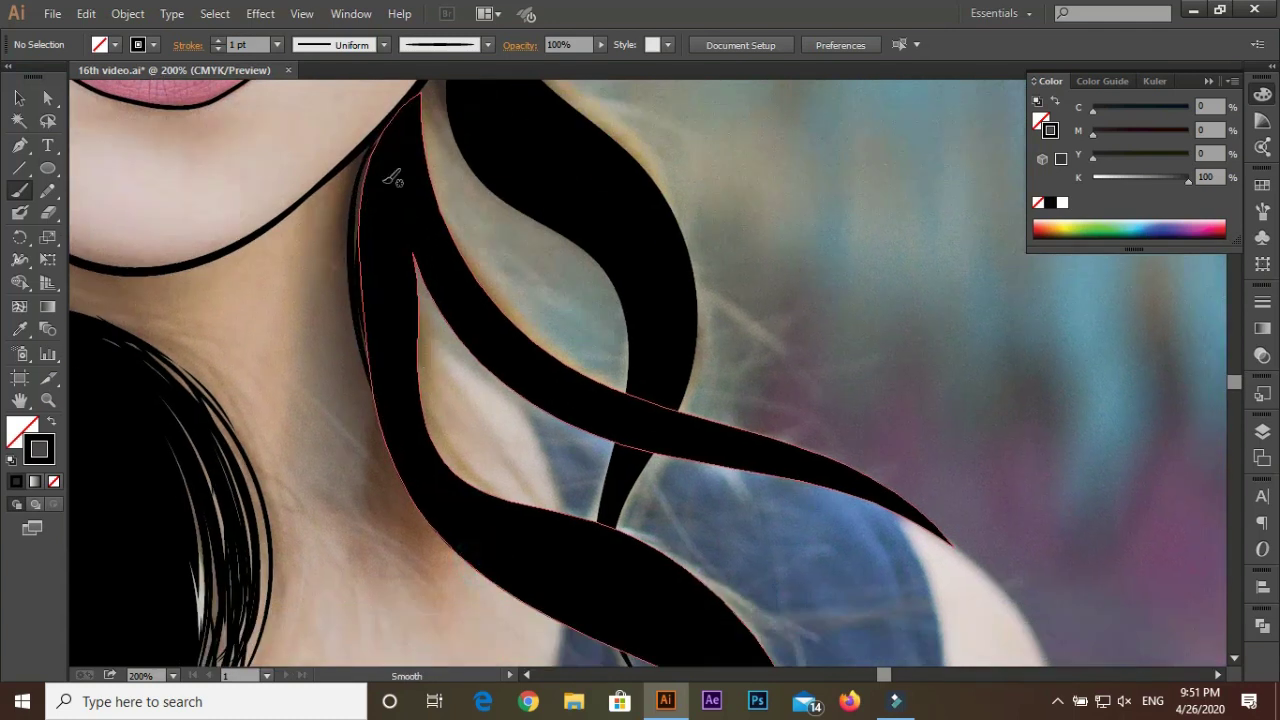
pyautogui.moveTo(503, 580); pyautogui.dragTo(508, 586)
# Paint several thin strands down and across the hair lock
pyautogui.keyDown('alt'); pyautogui.scroll(-1, 418, 497); pyautogui.keyUp('alt')
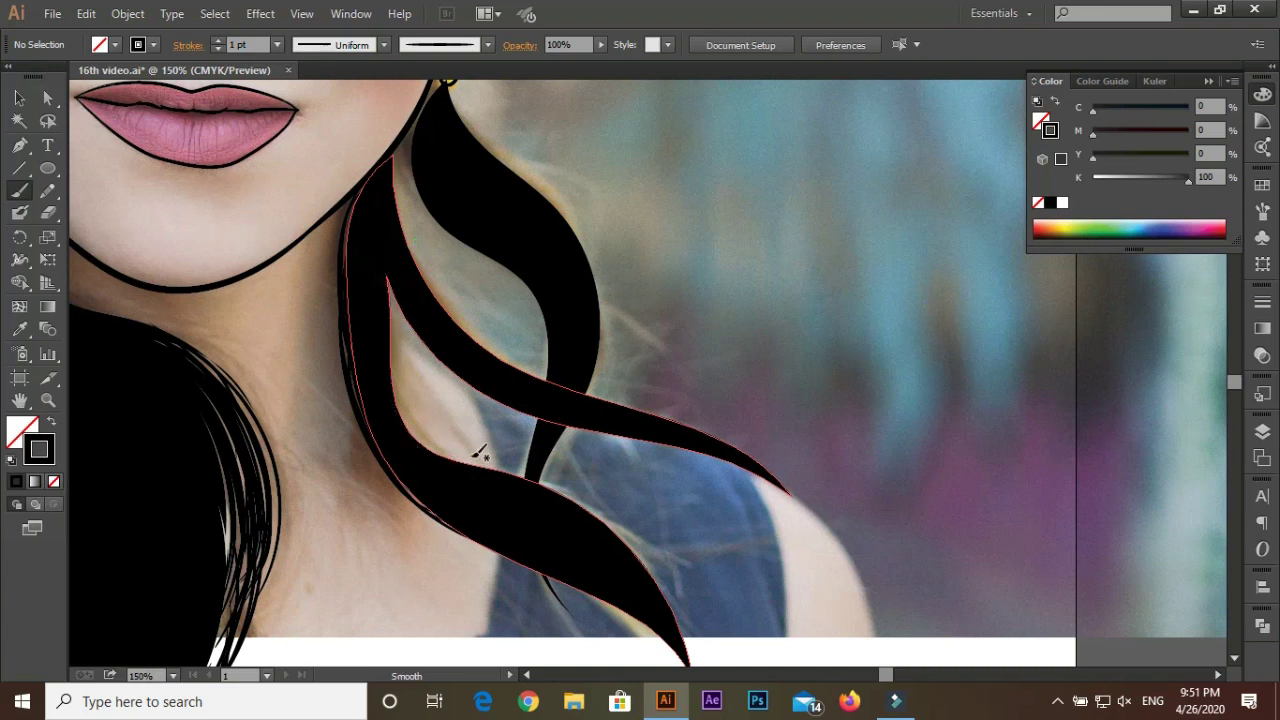
pyautogui.scroll(-2, 477, 448)
pyautogui.moveTo(363, 200); pyautogui.dragTo(475, 490)
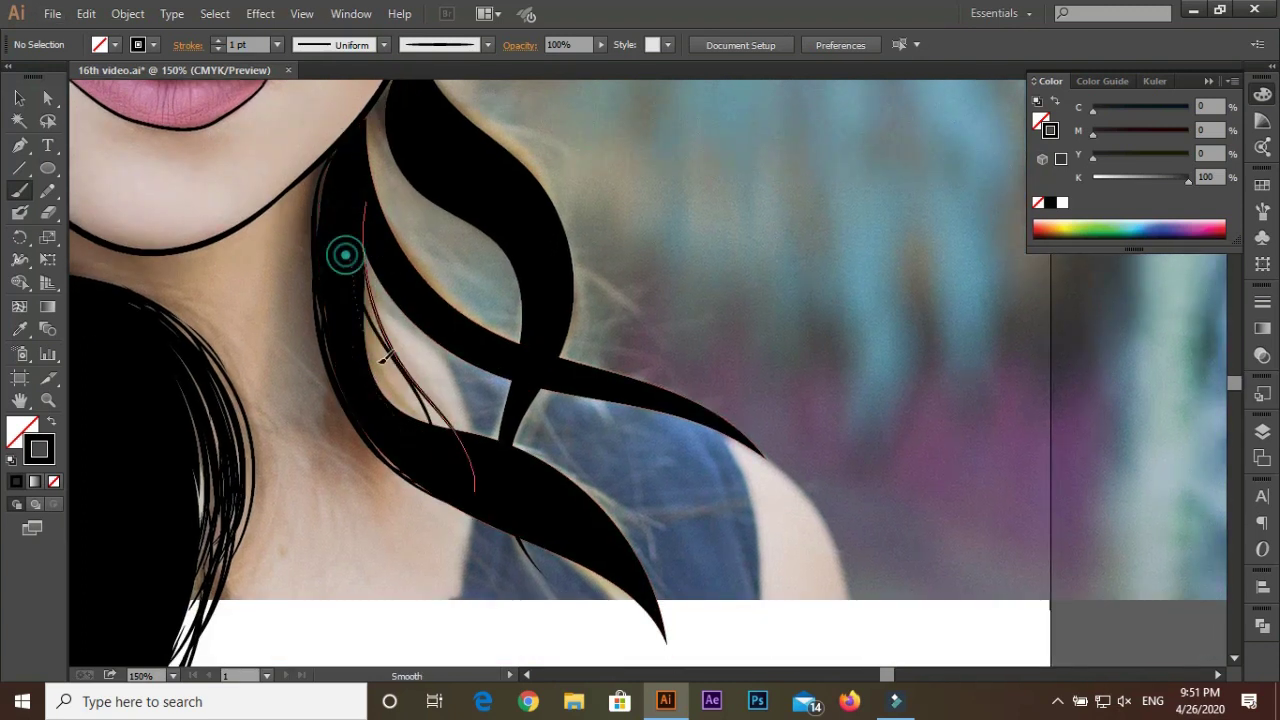
pyautogui.keyDown('alt'); pyautogui.scroll(-1, 345, 255); pyautogui.keyUp('alt')
pyautogui.keyDown('alt'); pyautogui.scroll(1, 294, 343); pyautogui.keyUp('alt')
pyautogui.moveTo(294, 343); pyautogui.dragTo(288, 212)
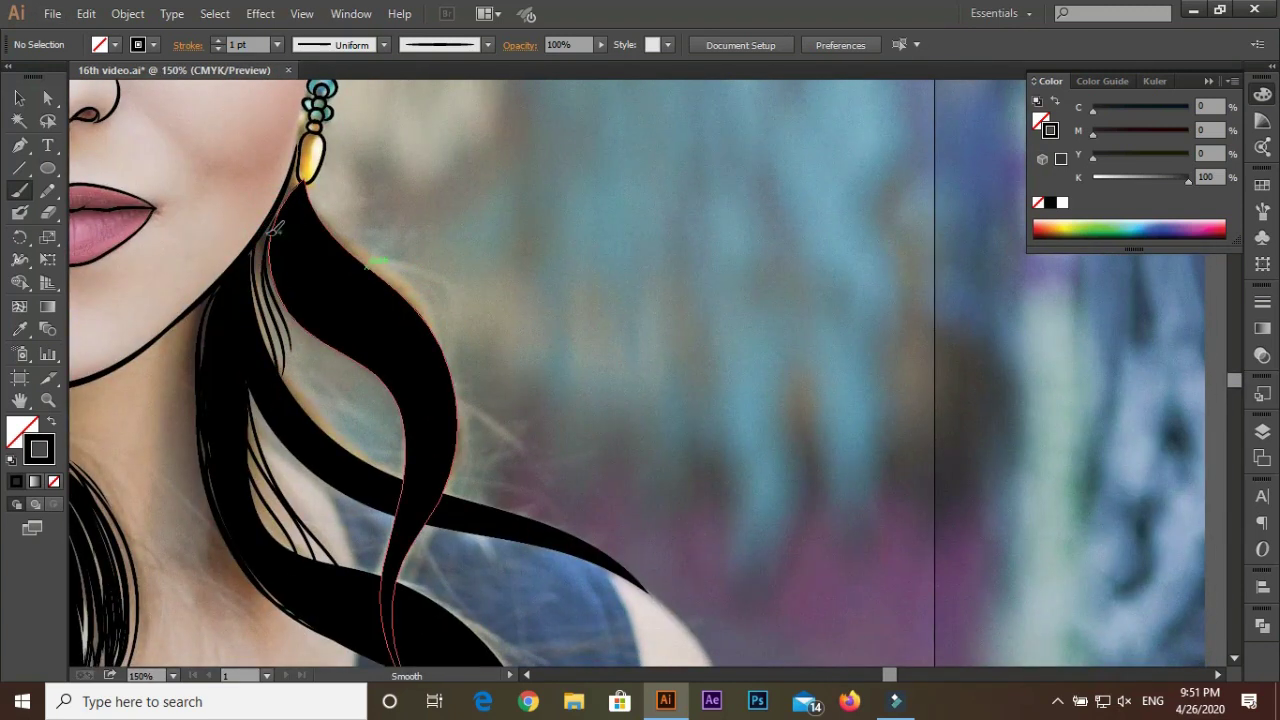
pyautogui.scroll(-3, 275, 230)
pyautogui.moveTo(240, 280); pyautogui.dragTo(620, 440)
# Add strands reaching toward the shoulder and at the lock's tips
pyautogui.moveTo(214, 234); pyautogui.dragTo(437, 400)
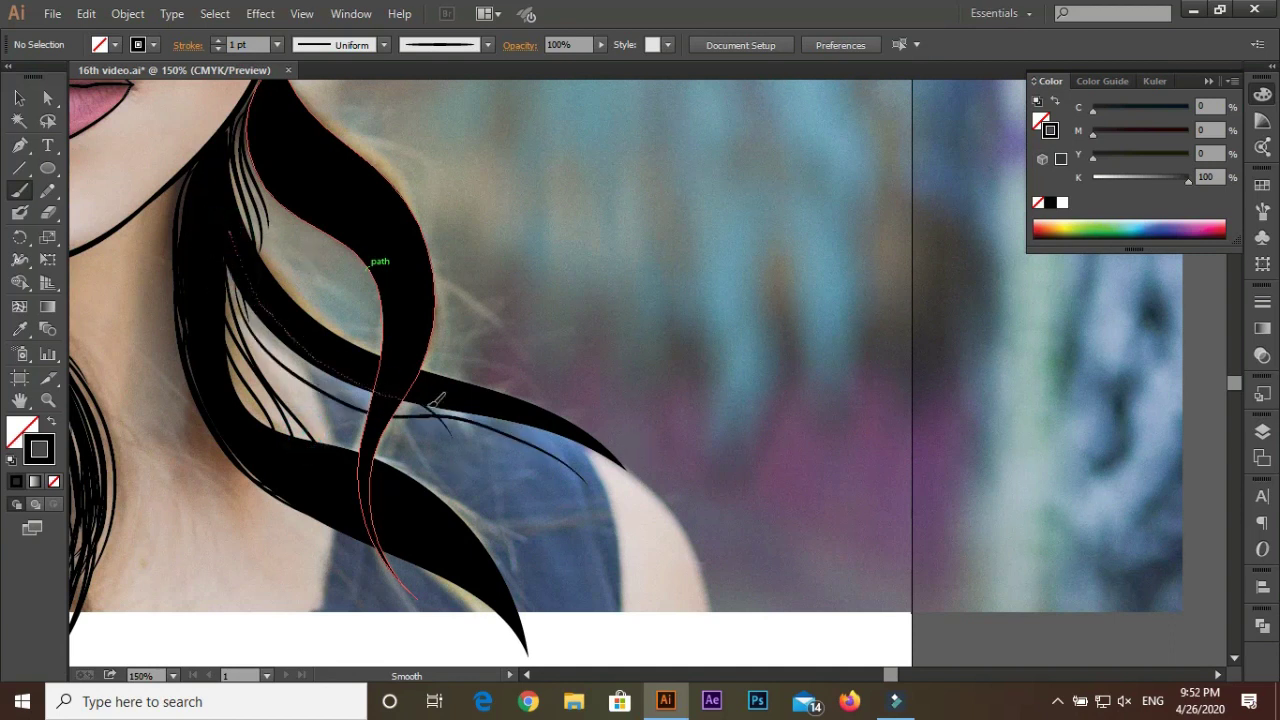
pyautogui.scroll(-2, 548, 598)
pyautogui.moveTo(178, 112); pyautogui.dragTo(195, 195)
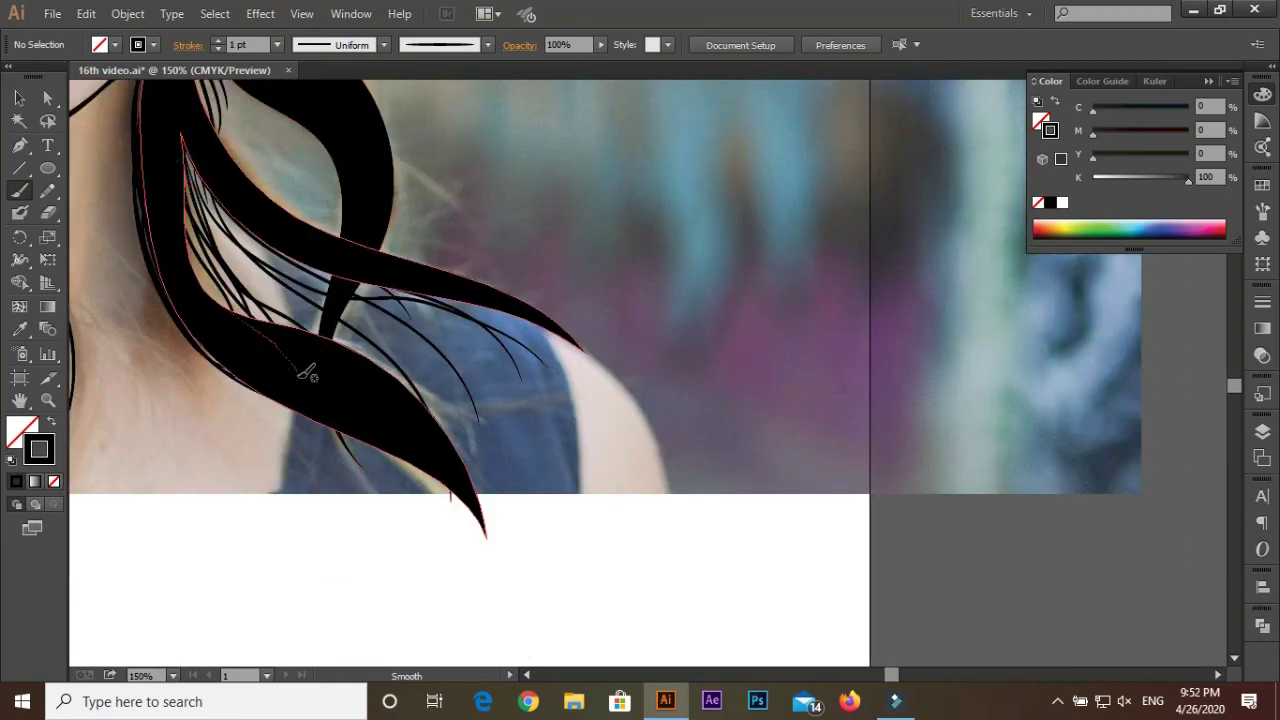
pyautogui.moveTo(307, 373); pyautogui.dragTo(452, 548)
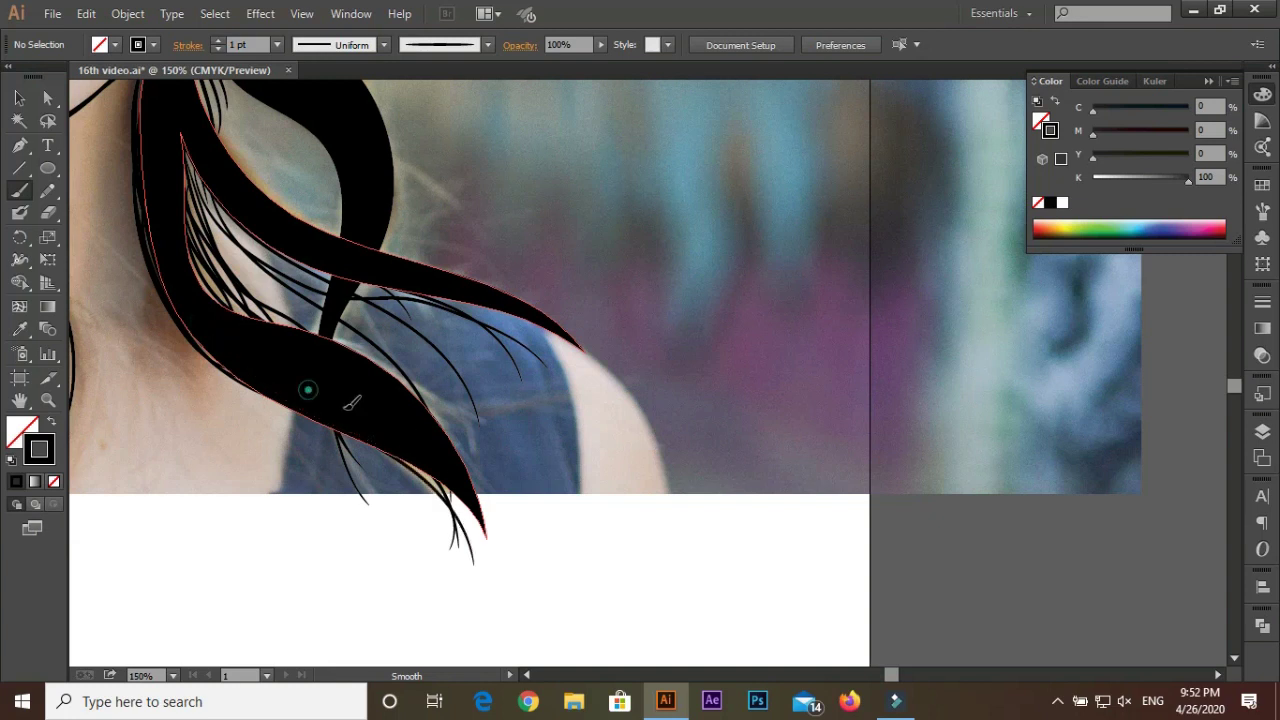
pyautogui.scroll(1, 352, 402)
pyautogui.moveTo(306, 420); pyautogui.dragTo(500, 528)
# Zoom onto the temple and brush strands along the forehead hairline
pyautogui.hotkey('ctrl', '-')
pyautogui.hotkey('ctrl', '-')
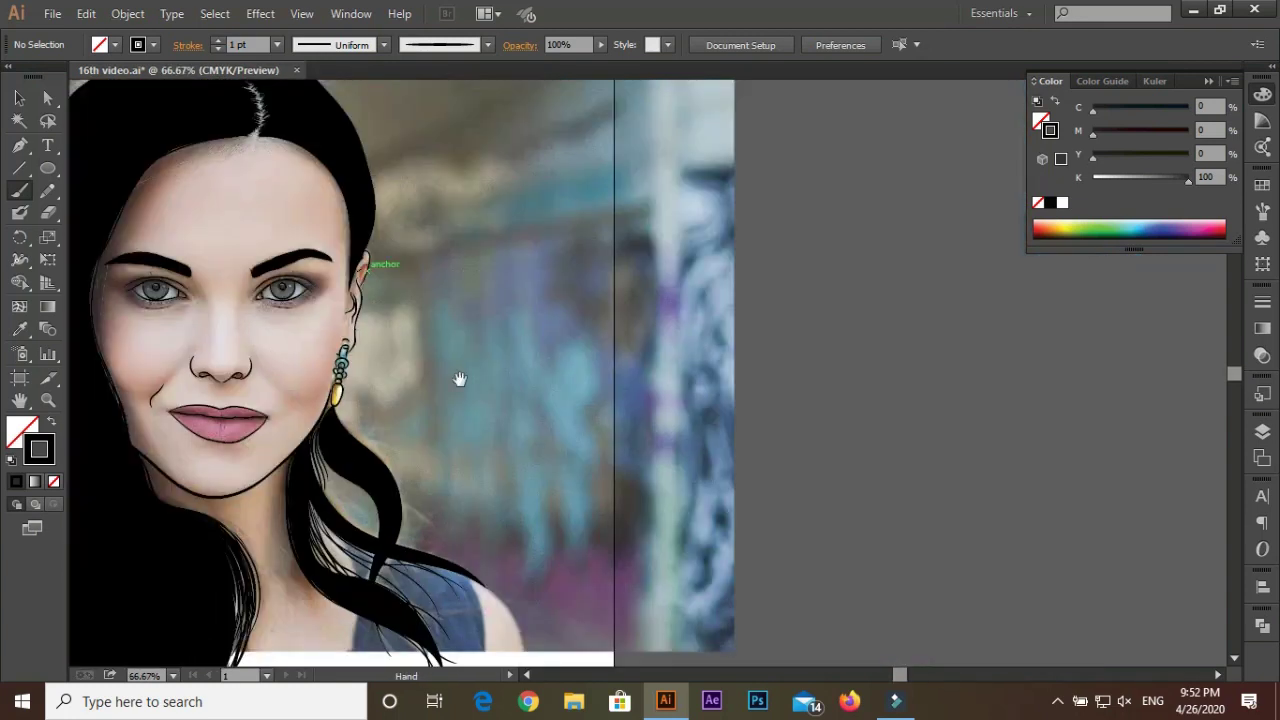
pyautogui.hotkey('ctrl', '+')
pyautogui.hotkey('ctrl', '+')
pyautogui.hotkey('ctrl', '+')
pyautogui.moveTo(460, 379); pyautogui.dragTo(370, 361)
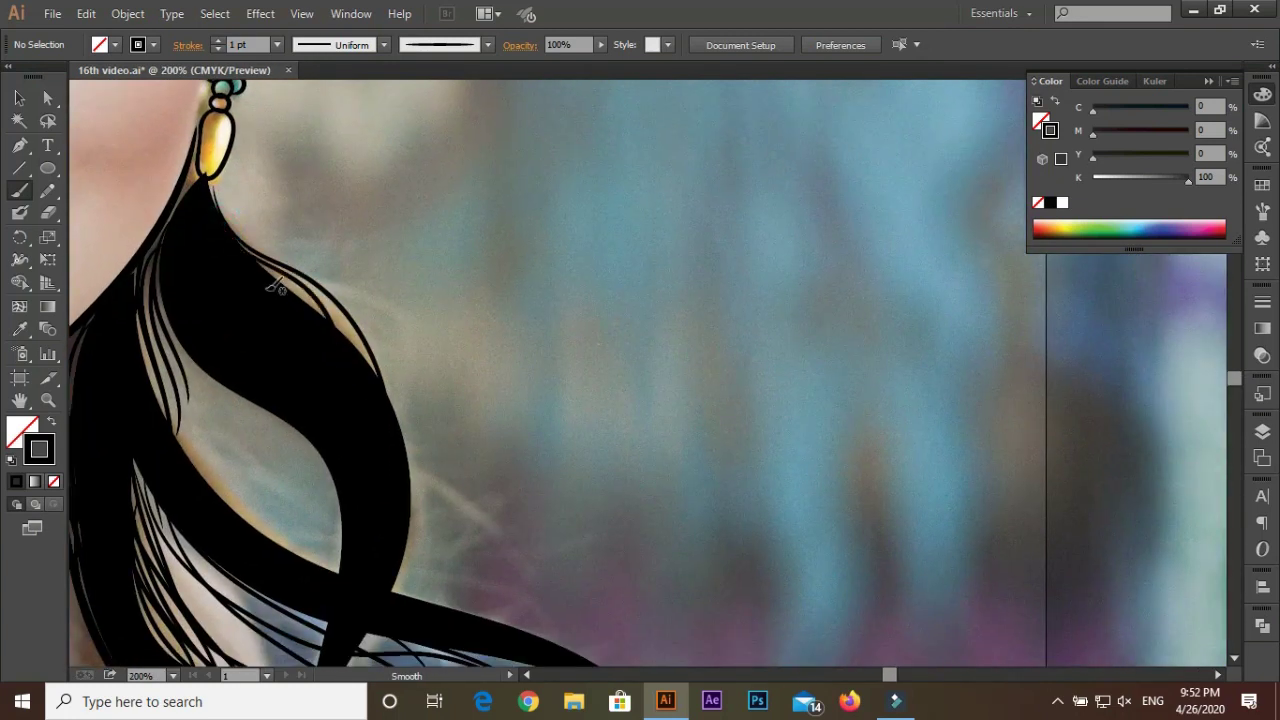
pyautogui.scroll(-3, 313, 282)
pyautogui.scroll(3, 371, 263)
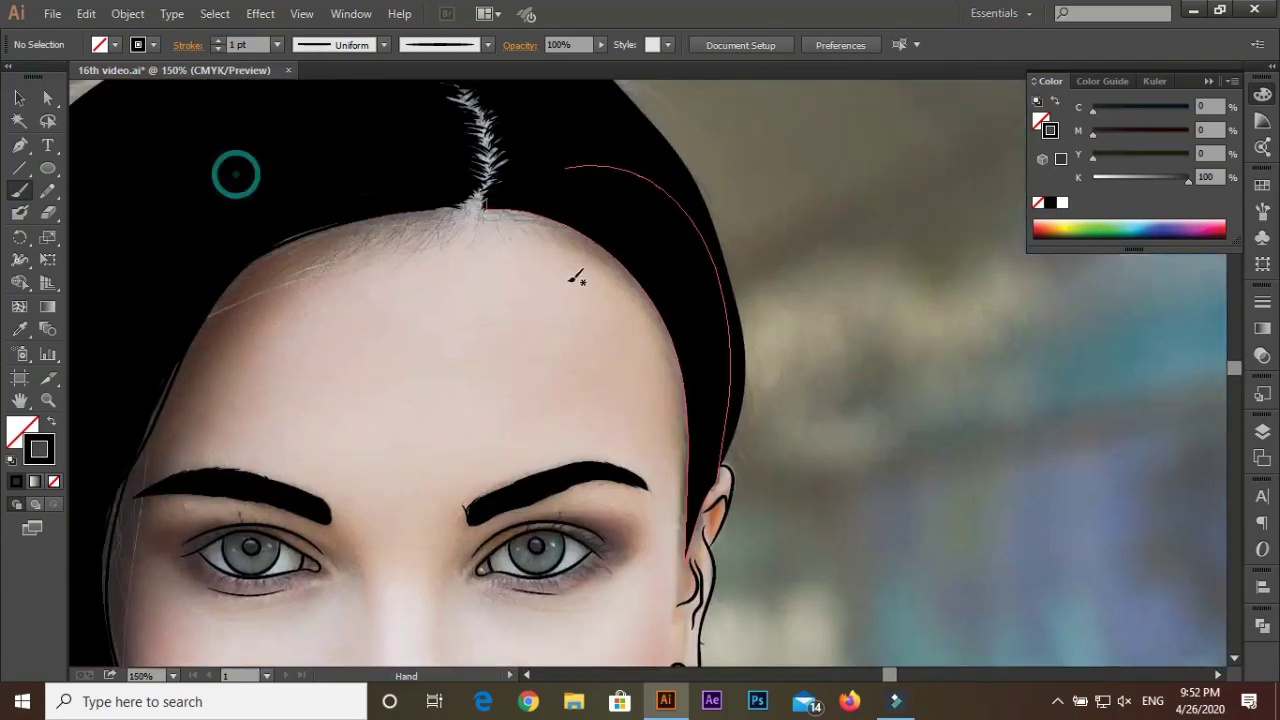
pyautogui.scroll(2, 234, 171)
pyautogui.moveTo(549, 201); pyautogui.dragTo(310, 138)
pyautogui.moveTo(480, 258)
pyautogui.mouseDown()
pyautogui.moveTo(560, 425)
pyautogui.moveTo(564, 377)
pyautogui.moveTo(517, 337)
pyautogui.moveTo(531, 380)
pyautogui.mouseUp()
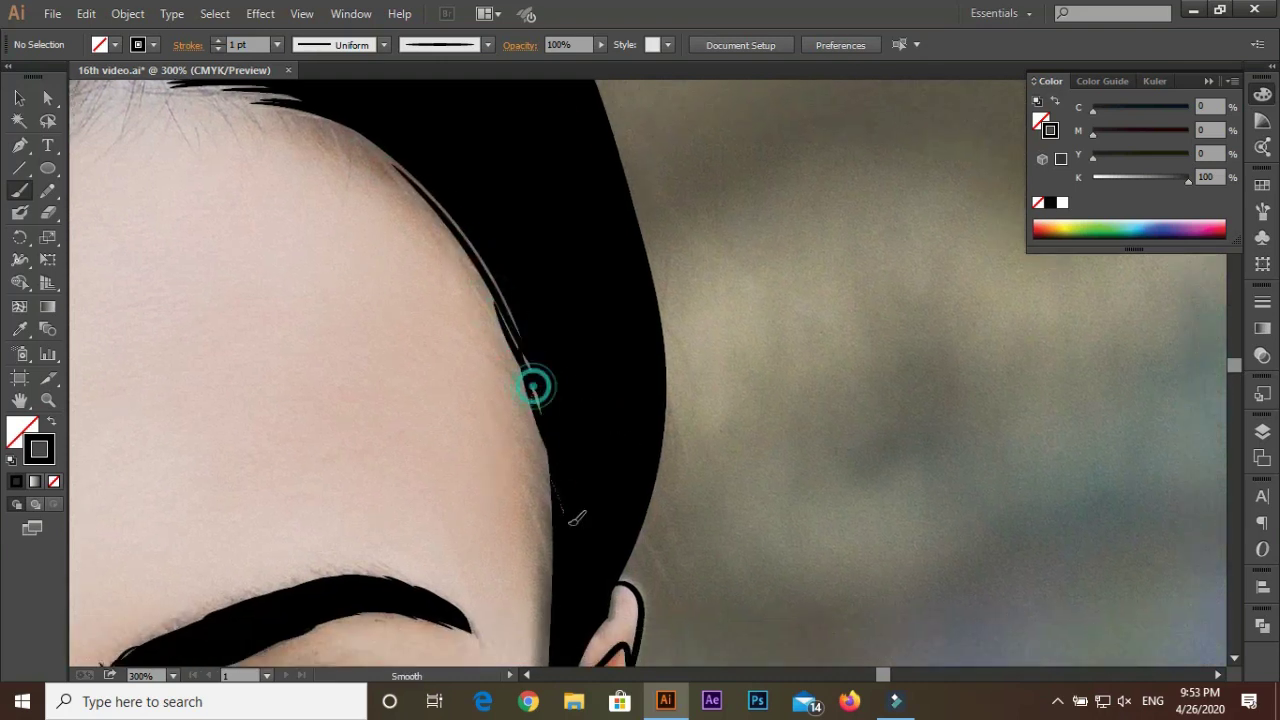
# Paint strands along the temple and down in front of the ear
pyautogui.moveTo(550, 500); pyautogui.dragTo(514, 336)
pyautogui.moveTo(578, 413); pyautogui.dragTo(515, 470)
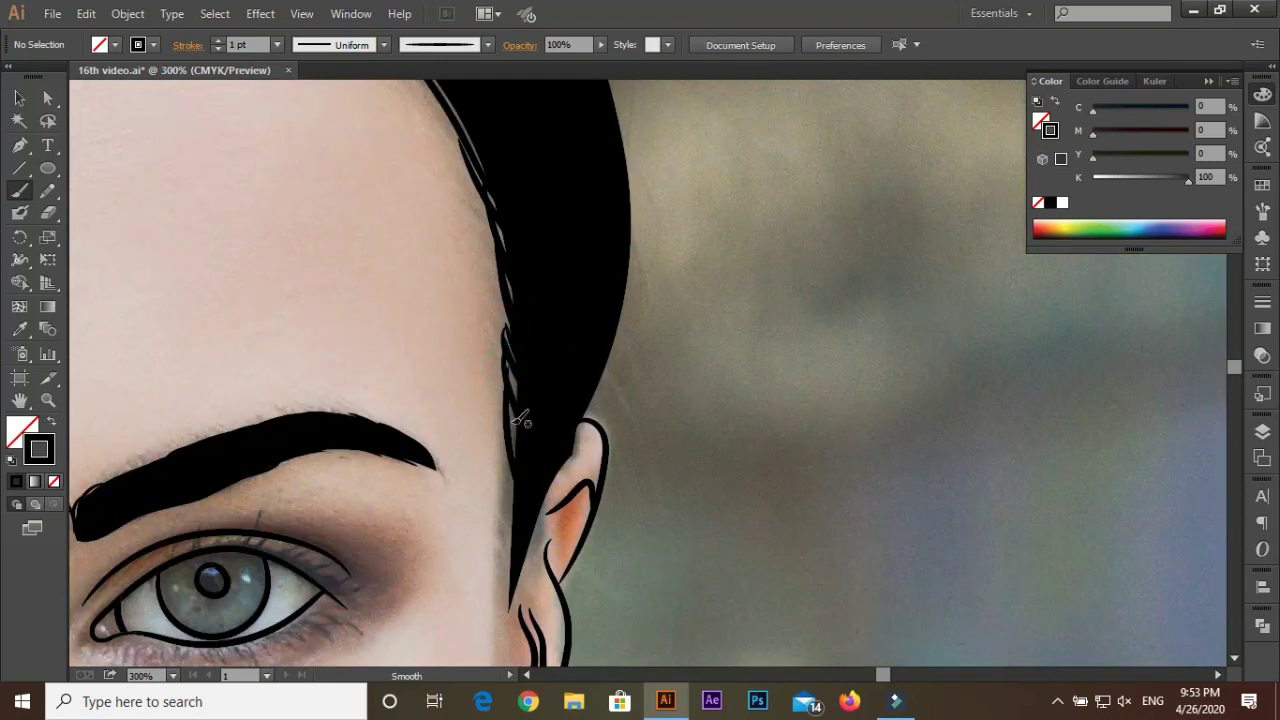
pyautogui.scroll(-2, 515, 470)
pyautogui.moveTo(520, 408); pyautogui.dragTo(517, 340)
pyautogui.moveTo(508, 388); pyautogui.dragTo(499, 497)
pyautogui.moveTo(566, 326); pyautogui.dragTo(538, 402)
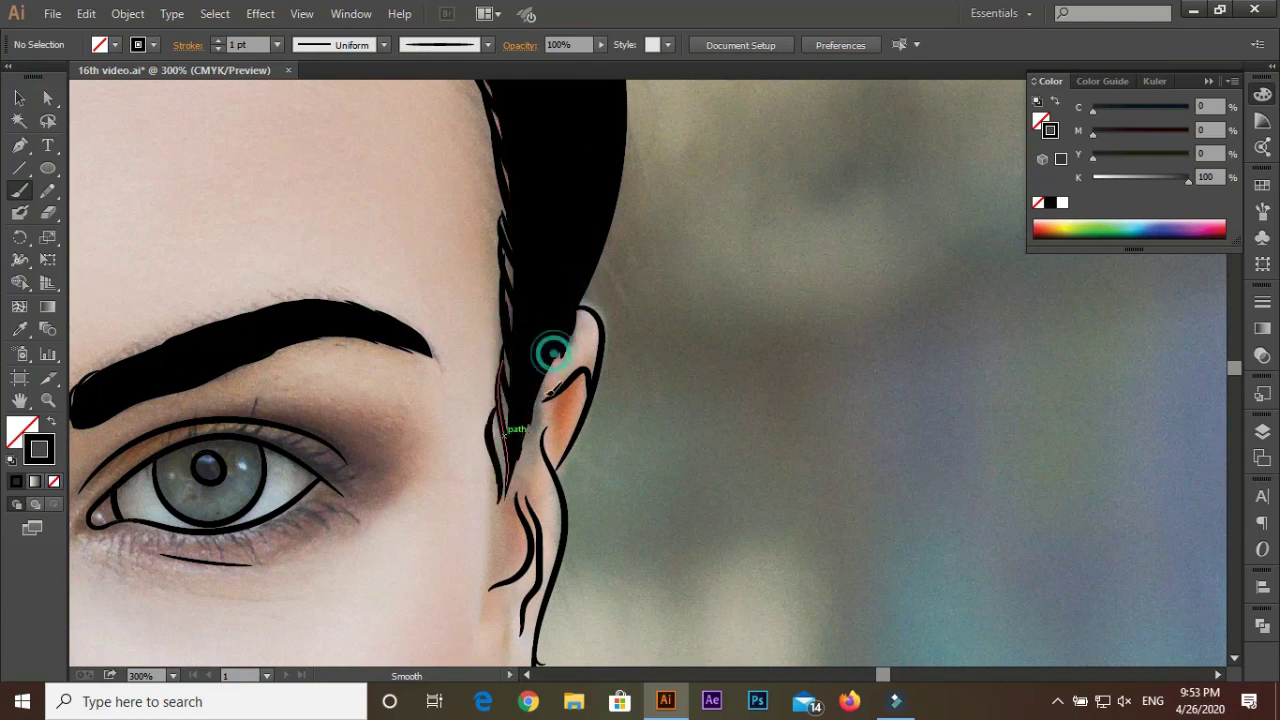
pyautogui.scroll(2, 600, 430)
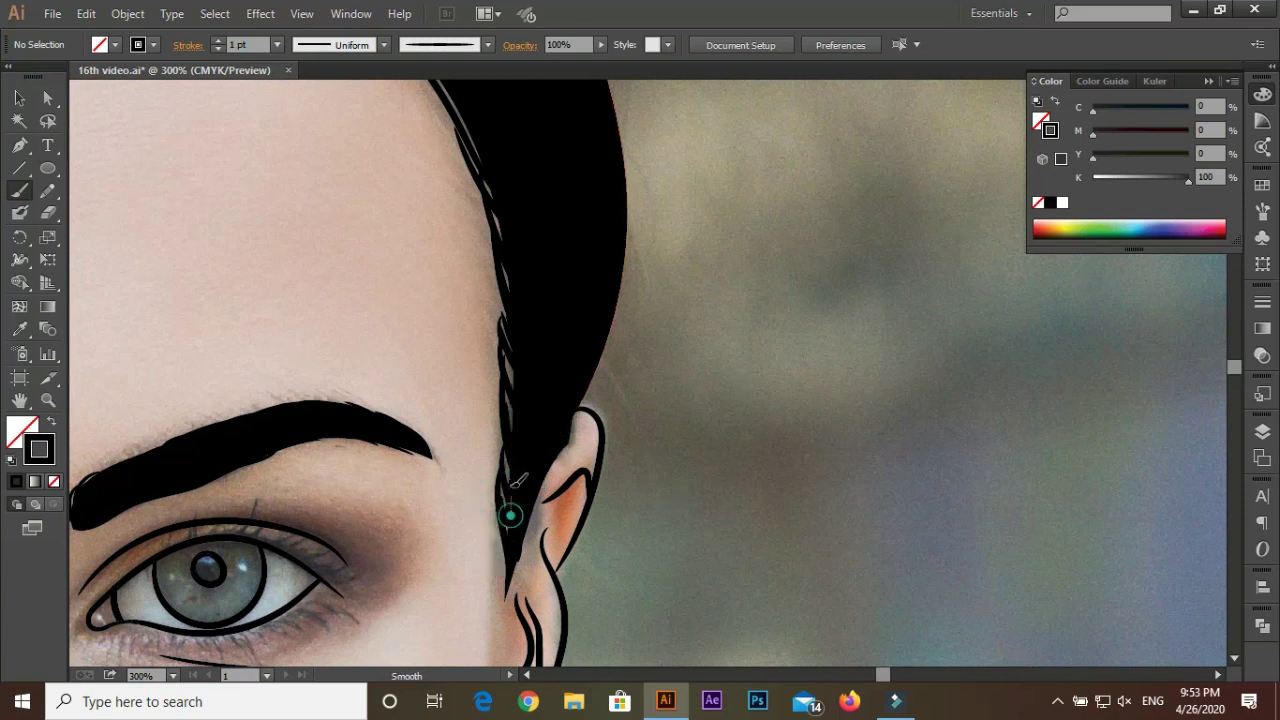
pyautogui.scroll(2, 520, 420)
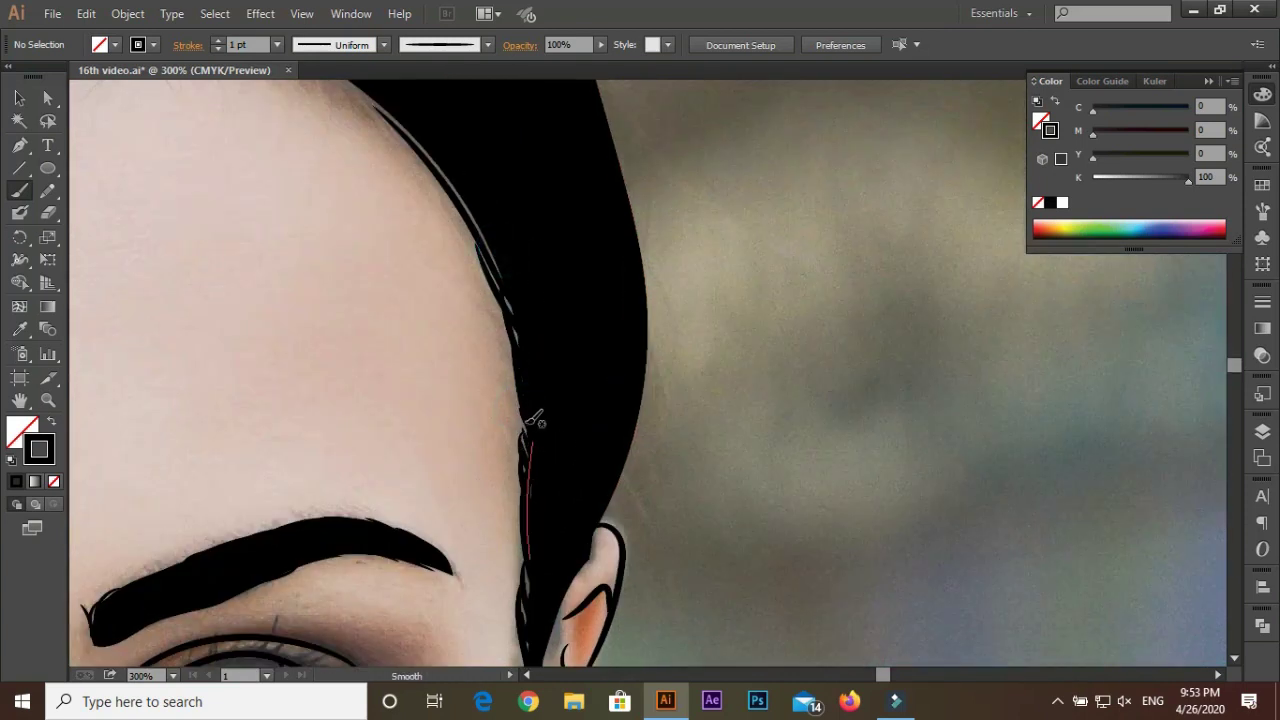
# Draw a strand along the hairline near the crown, then zoom out to the whole head
pyautogui.moveTo(475, 172); pyautogui.dragTo(490, 400)
pyautogui.hscroll(-2, 571, 343)
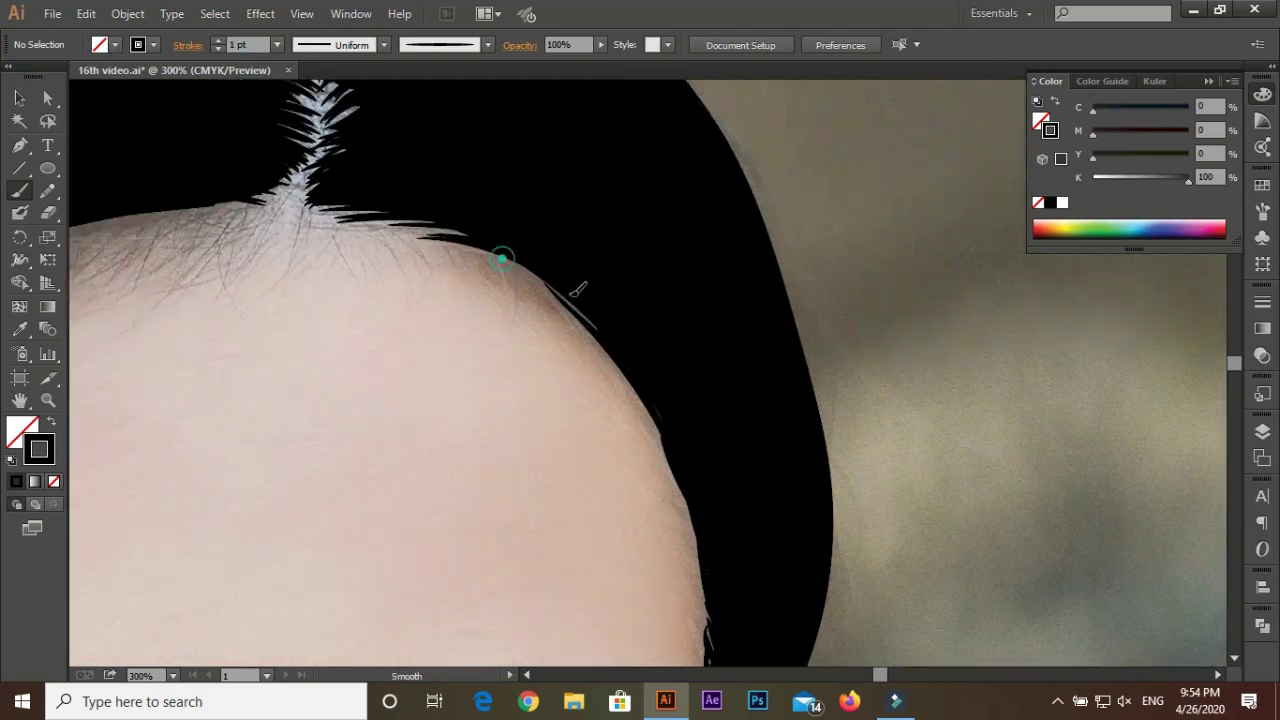
pyautogui.moveTo(634, 290); pyautogui.dragTo(400, 225)
pyautogui.hotkey('ctrl', '1')
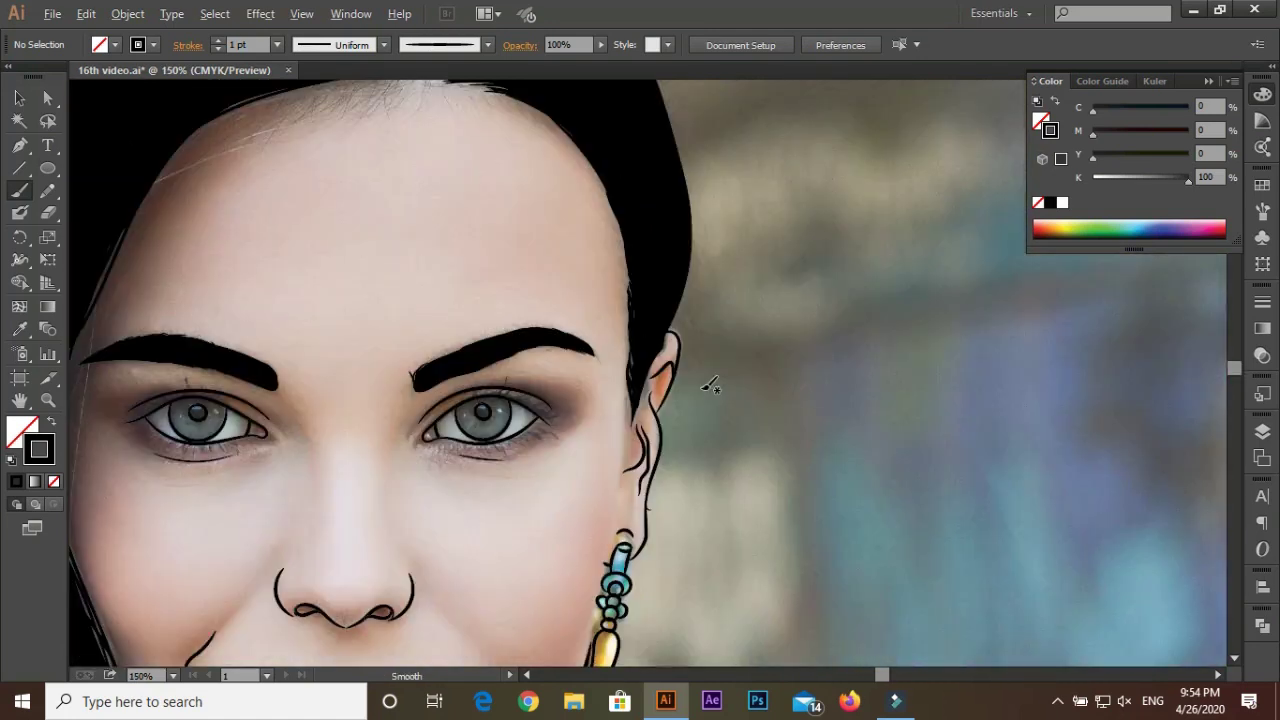
pyautogui.hotkey('ctrl', '-')
pyautogui.scroll(4, 607, 342)
# Set a 0.25 pt Paintbrush stroke and paint fine strands along the upper hairline
pyautogui.click(217, 49)
pyautogui.hotkey('ctrl', '+')
pyautogui.hotkey('ctrl', '+')
pyautogui.moveTo(365, 215); pyautogui.dragTo(490, 160)
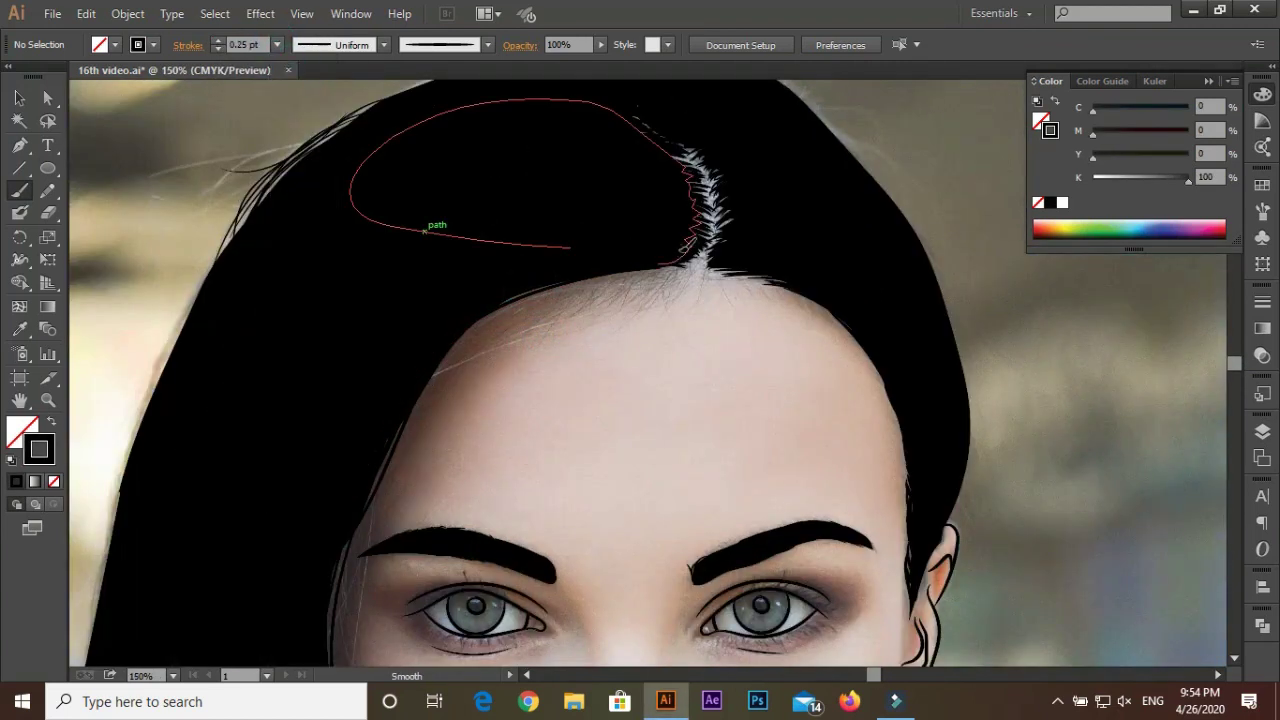
pyautogui.moveTo(700, 240)
pyautogui.mouseDown()
pyautogui.moveTo(665, 318)
pyautogui.moveTo(705, 306)
pyautogui.mouseUp()
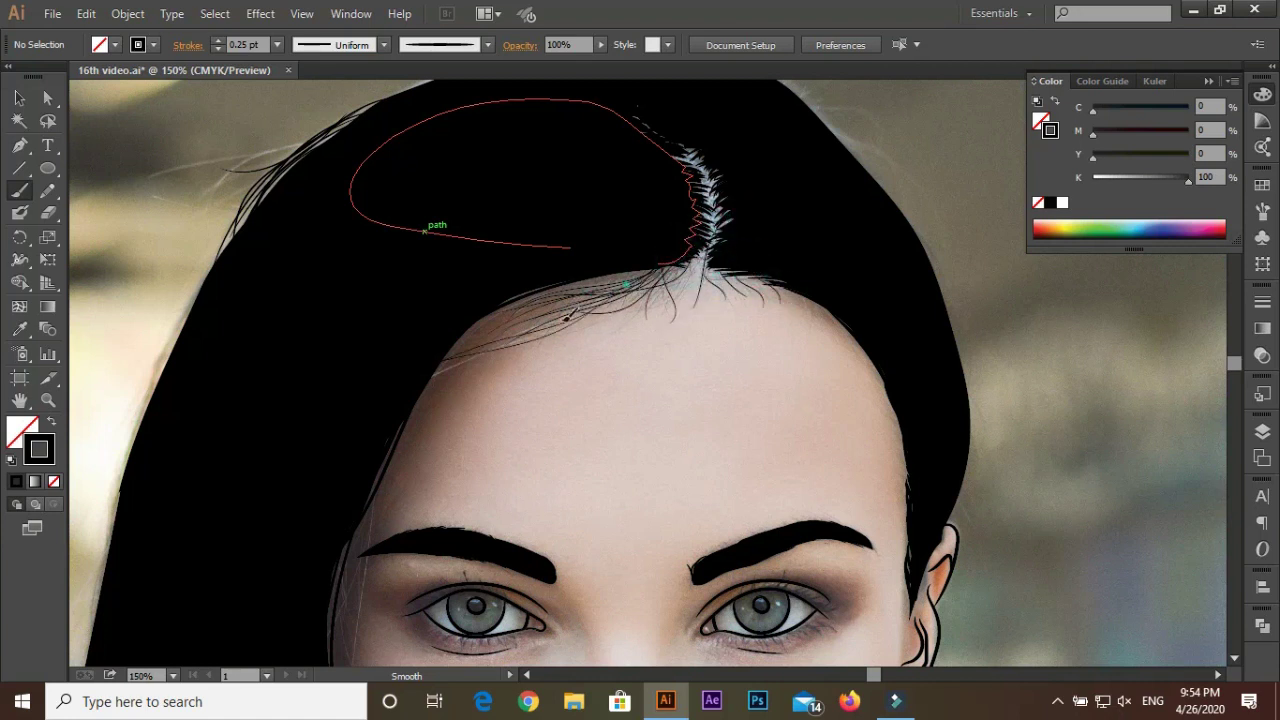
pyautogui.scroll(-3, 500, 270)
pyautogui.scroll(-4, 420, 360)
pyautogui.scroll(2, 380, 330)
pyautogui.moveTo(340, 414); pyautogui.dragTo(341, 412)
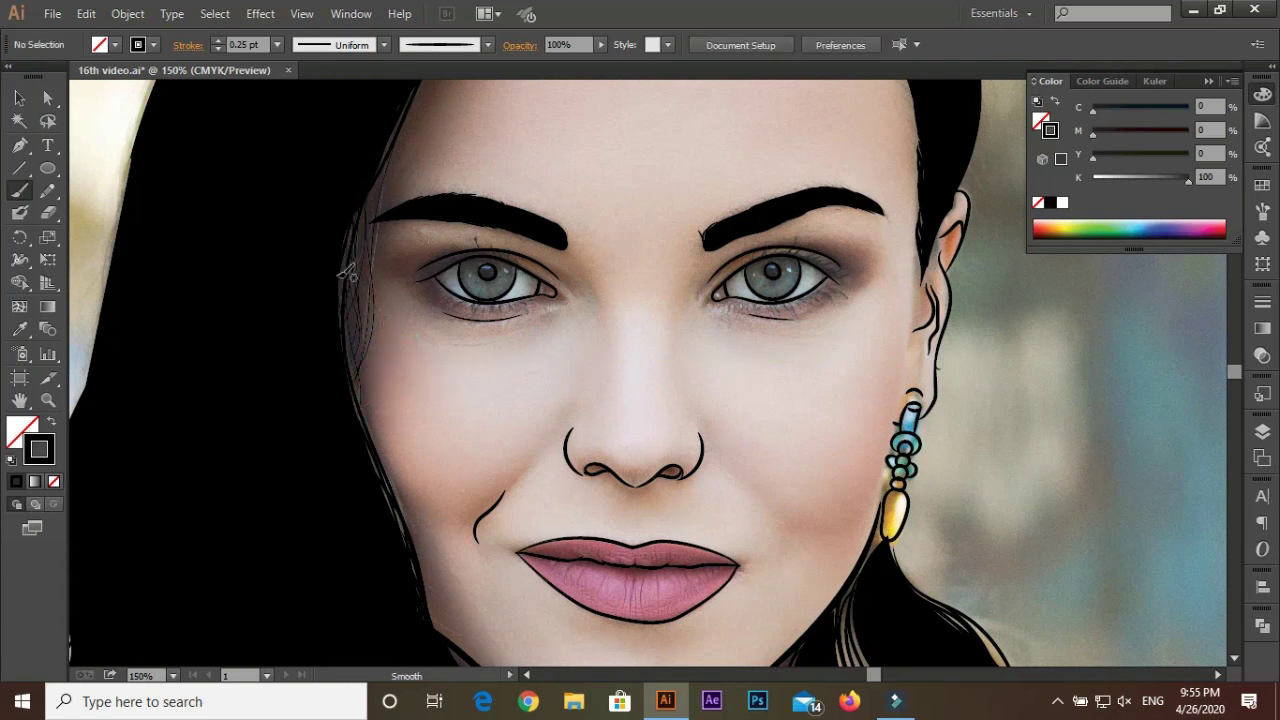
# Paint thin strands along the lower hair edge and down past the neck
pyautogui.scroll(2, 340, 415)
pyautogui.scroll(-3, 368, 470)
pyautogui.scroll(-3, 408, 528)
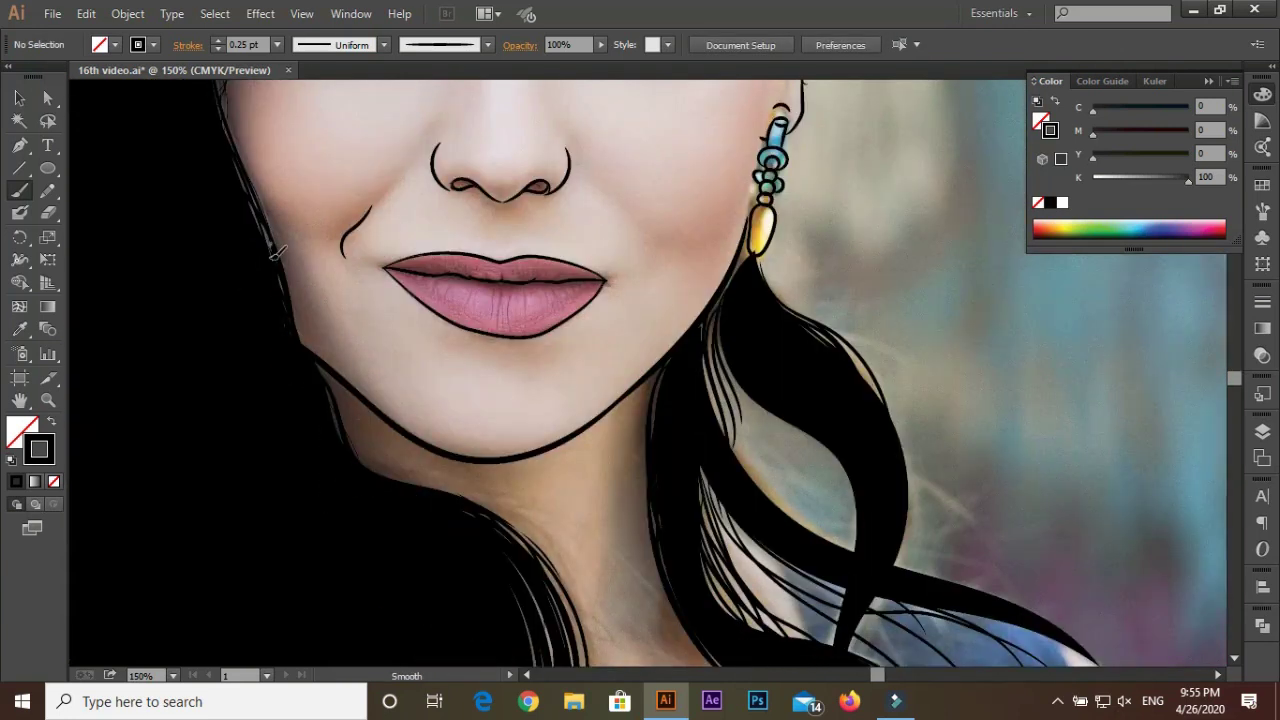
pyautogui.scroll(-3, 440, 490)
pyautogui.scroll(-3, 443, 486)
pyautogui.scroll(-2, 325, 250)
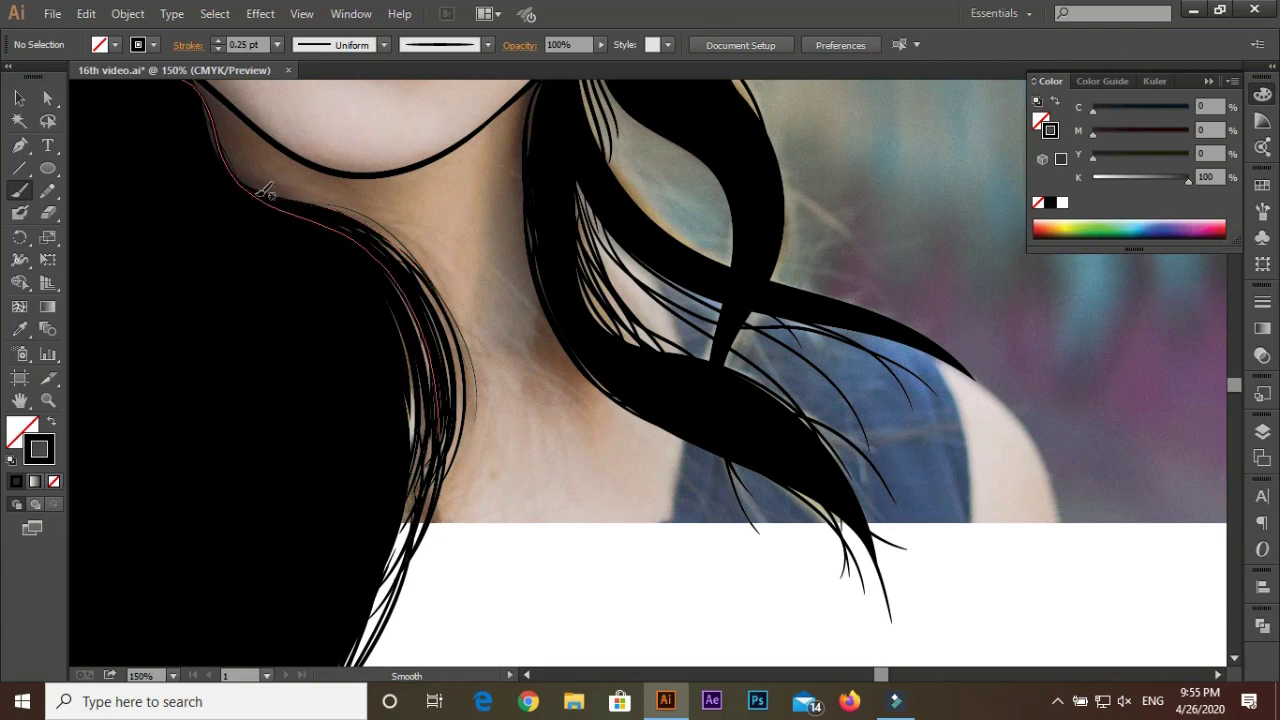
pyautogui.scroll(-1, 523, 500)
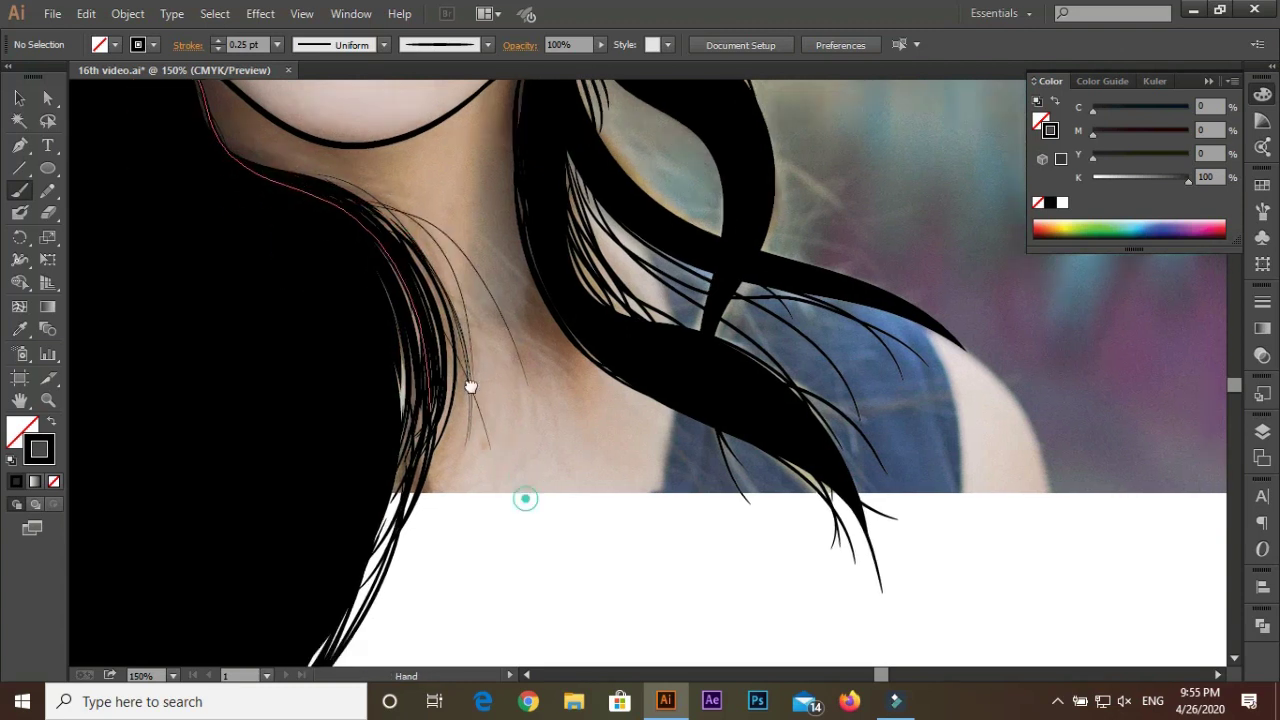
pyautogui.scroll(-1, 523, 500)
pyautogui.moveTo(297, 484); pyautogui.dragTo(175, 520)
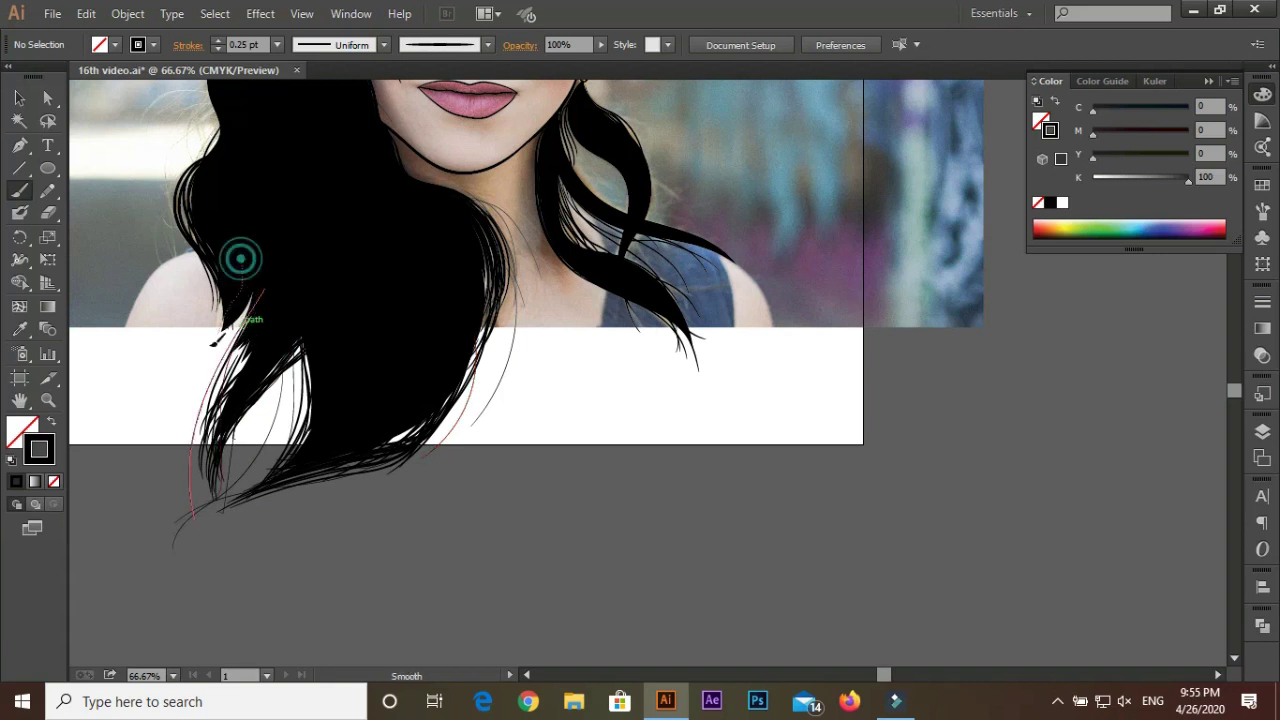
pyautogui.scroll(3, 245, 255)
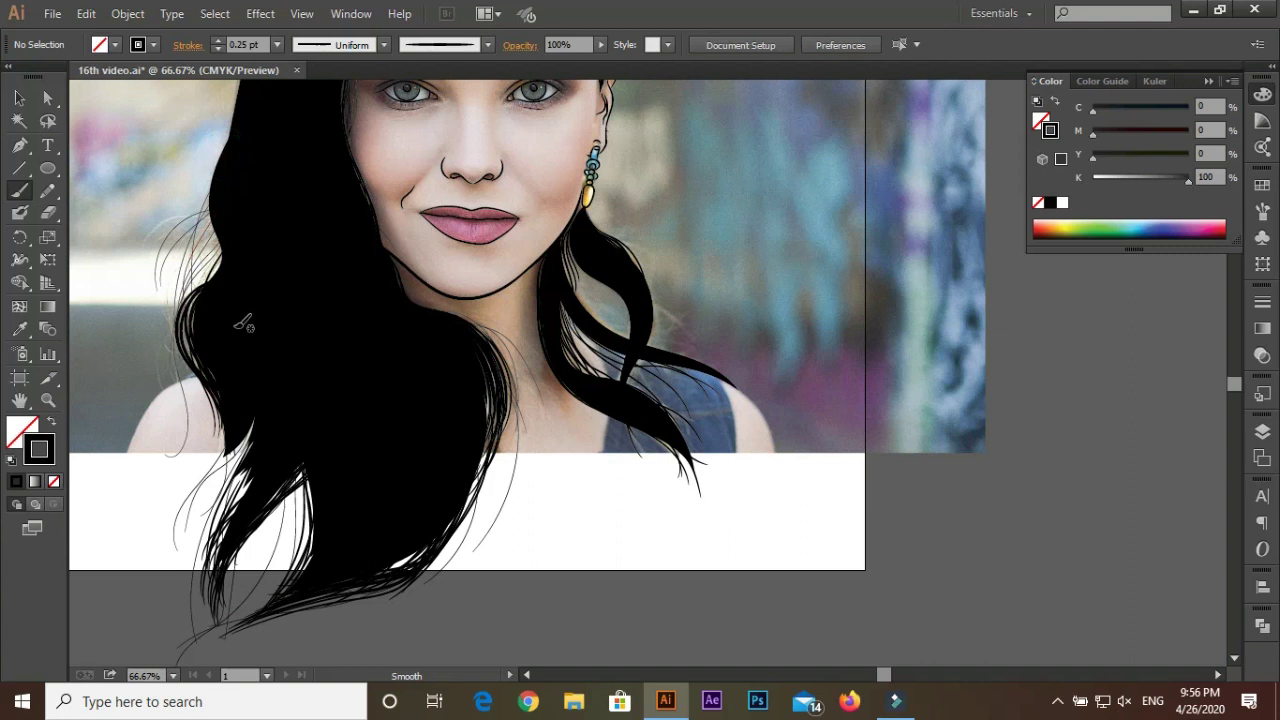
pyautogui.hotkey('ctrl', '+')
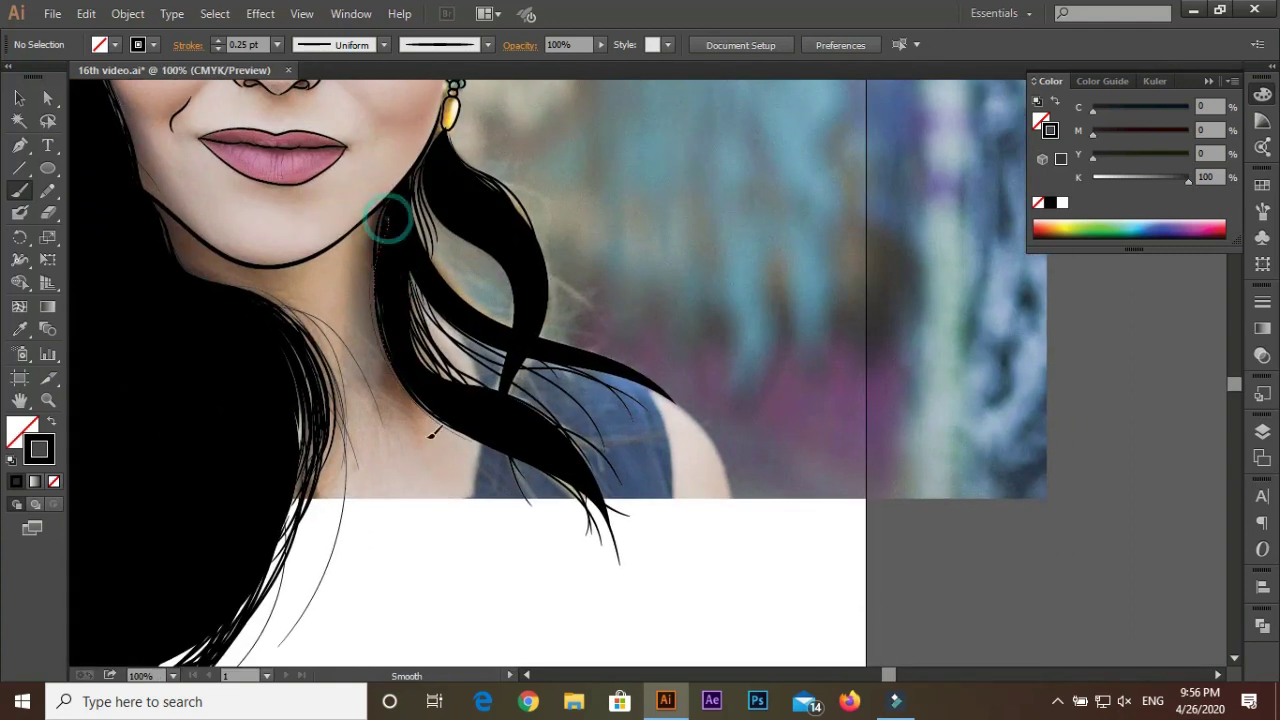
pyautogui.moveTo(400, 316); pyautogui.dragTo(518, 518)
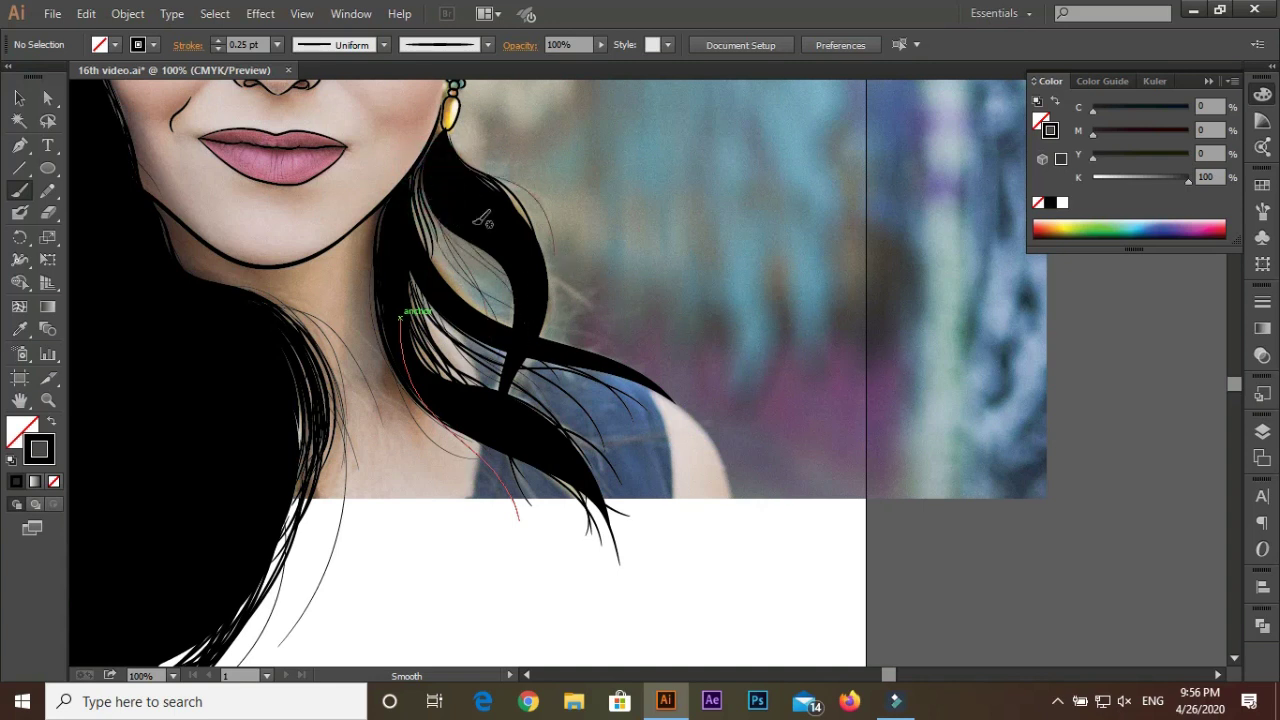
pyautogui.moveTo(651, 429); pyautogui.dragTo(621, 332)
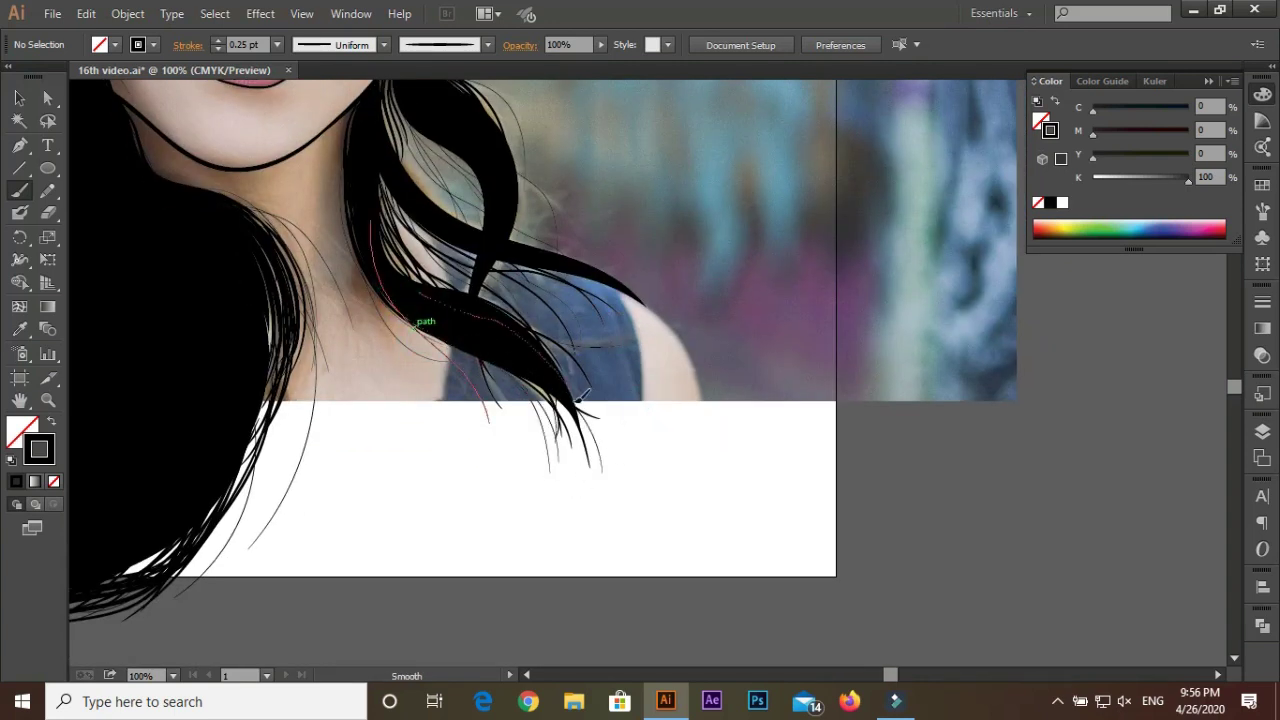
# Redraw the hair edge below the earring with the Pencil and nudge the strand path into place
pyautogui.scroll(1, 583, 395)
pyautogui.scroll(3, 470, 330)
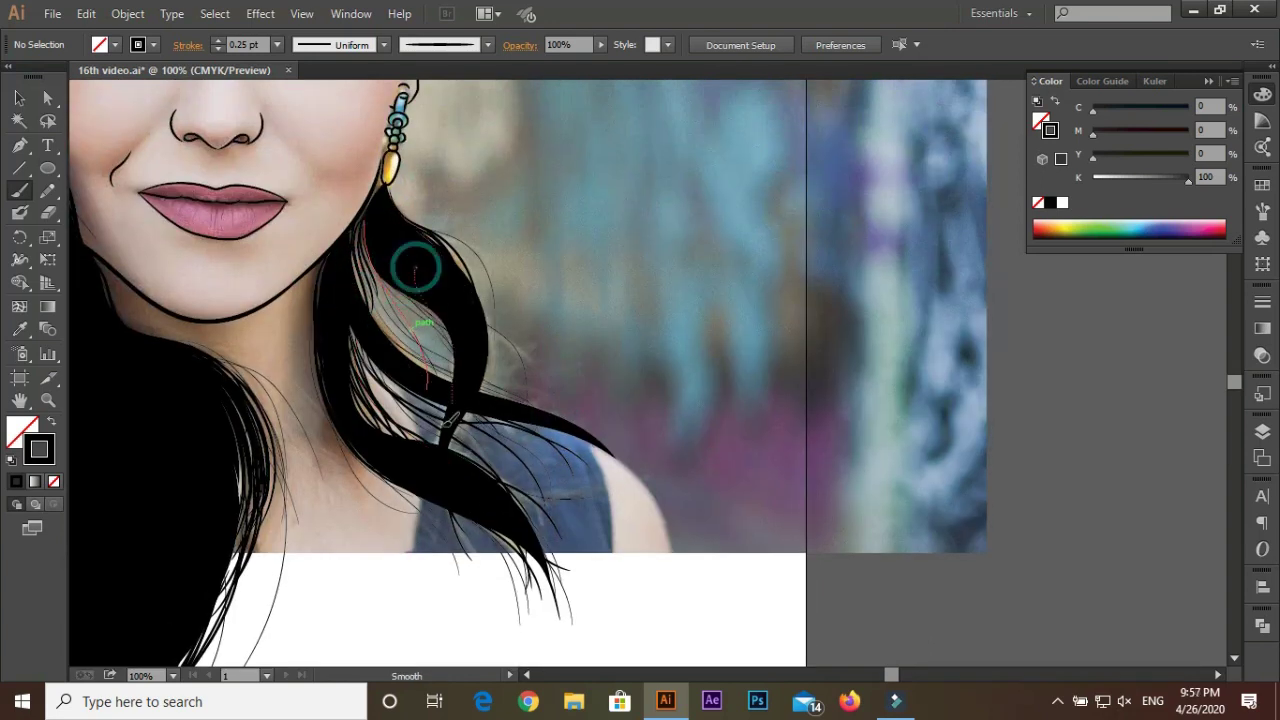
pyautogui.scroll(3, 414, 266)
pyautogui.press('n')
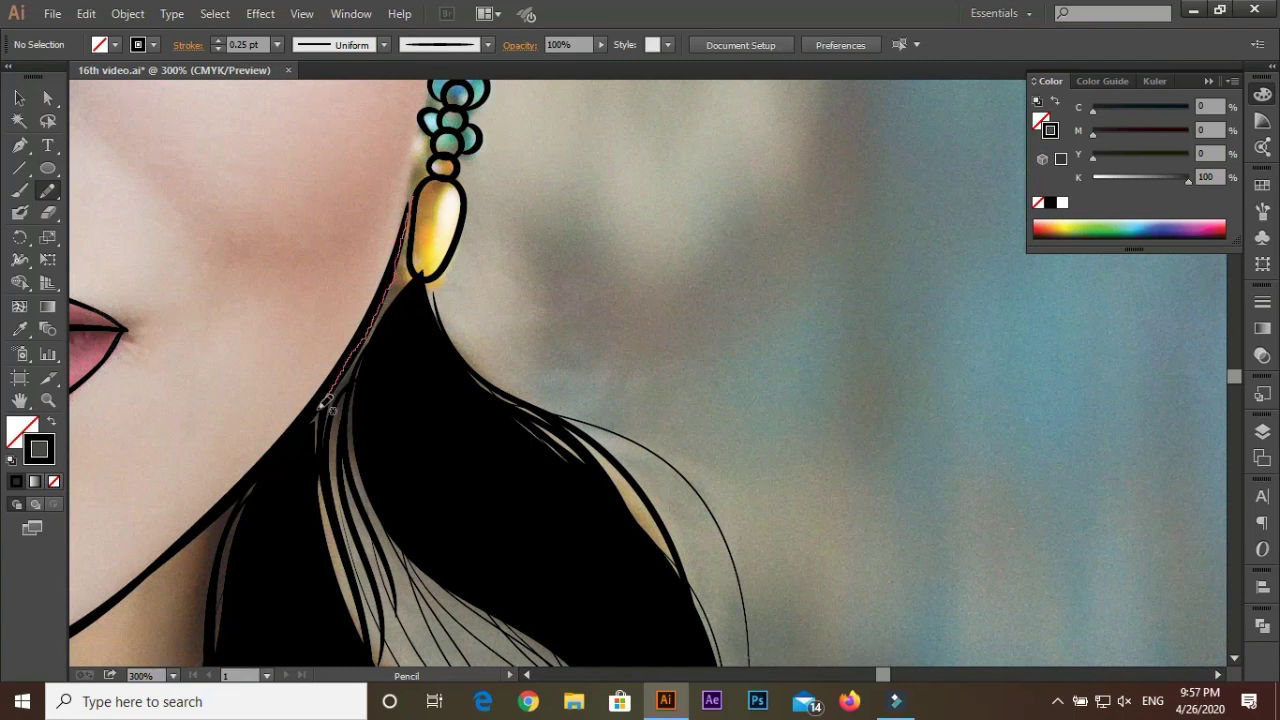
pyautogui.press('v')
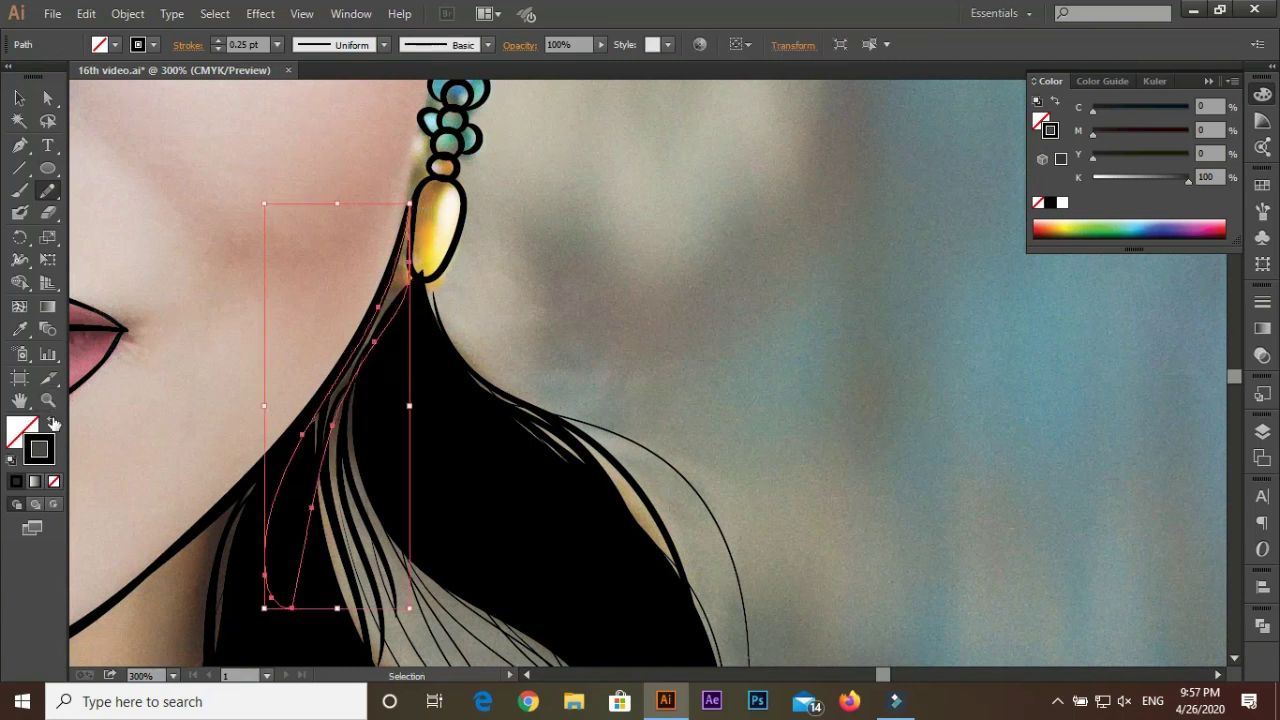
pyautogui.hotkey('ctrl', '-')
pyautogui.scroll(2, 510, 472)
pyautogui.click(426, 440)
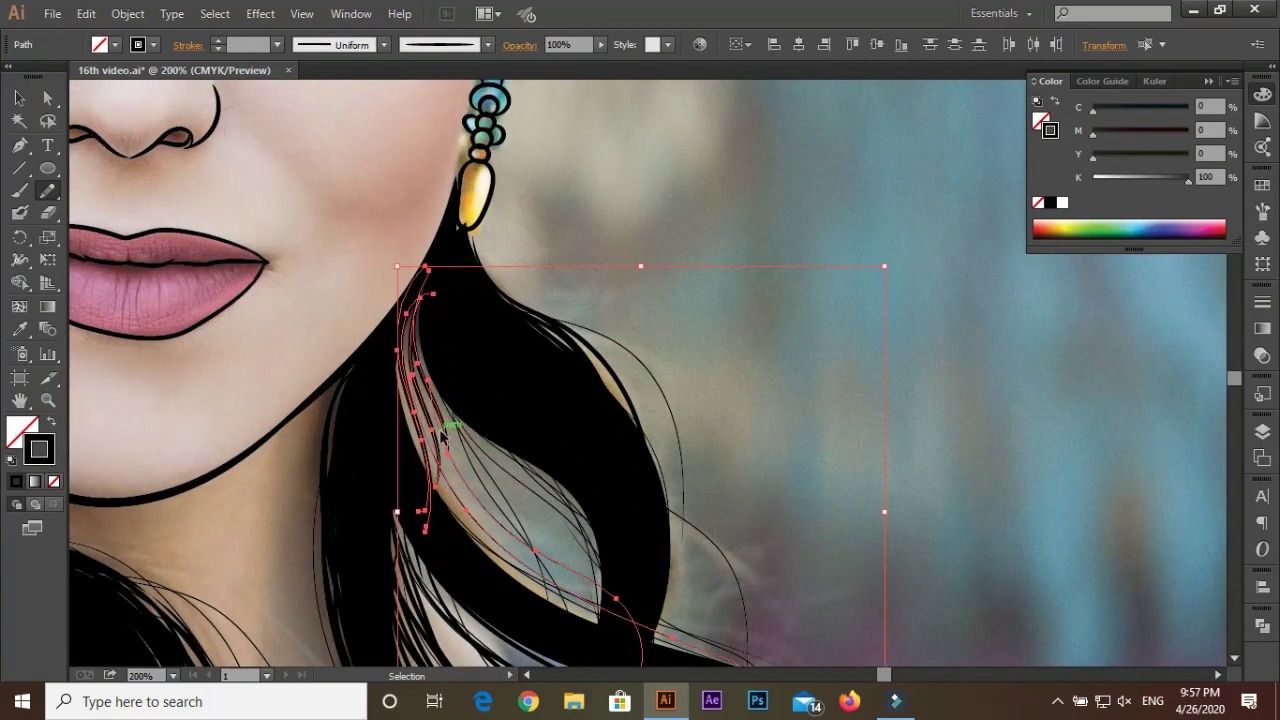
pyautogui.moveTo(430, 440); pyautogui.dragTo(471, 457)
pyautogui.hotkey('ctrl', '-')
pyautogui.hotkey('ctrl', '-')
pyautogui.hotkey('ctrl', '-')
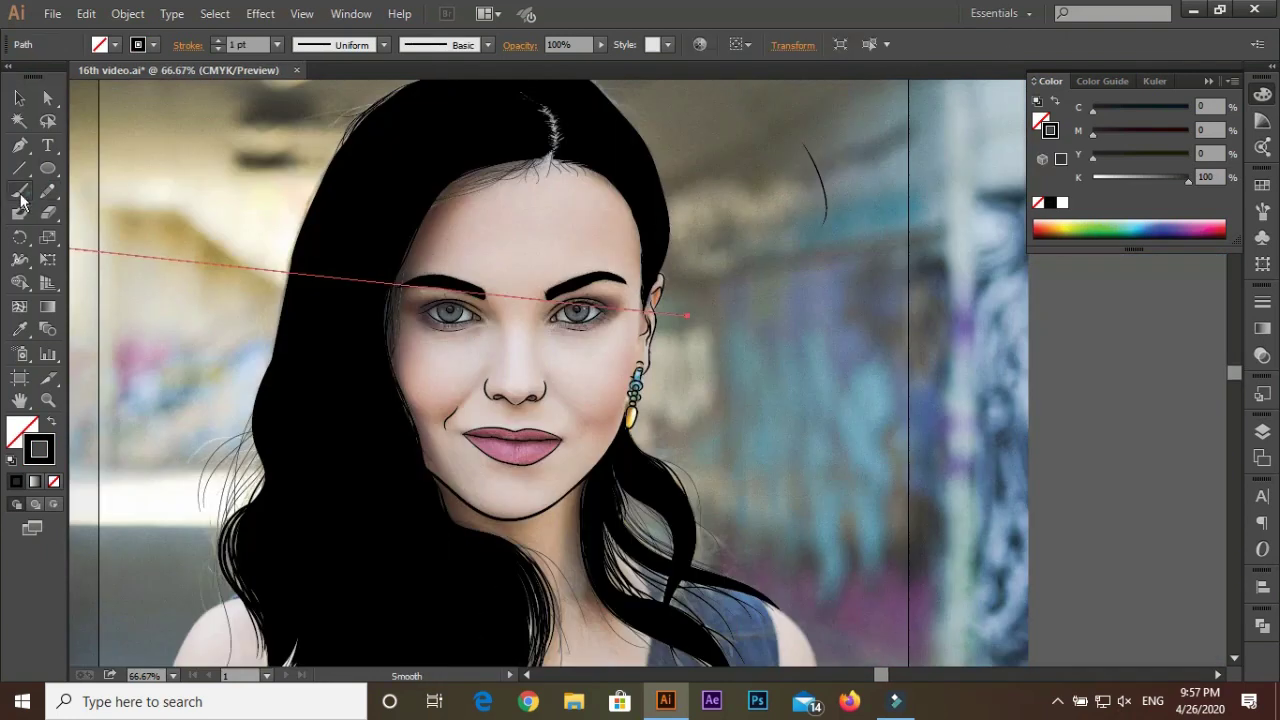
pyautogui.press('b')
pyautogui.hotkey('ctrl', '+')
pyautogui.hotkey('ctrl', '+')
# Paint a thin 0.25 pt strand up the hair parting
pyautogui.keyDown('ctrl'); pyautogui.click(280, 195); pyautogui.keyUp('ctrl')
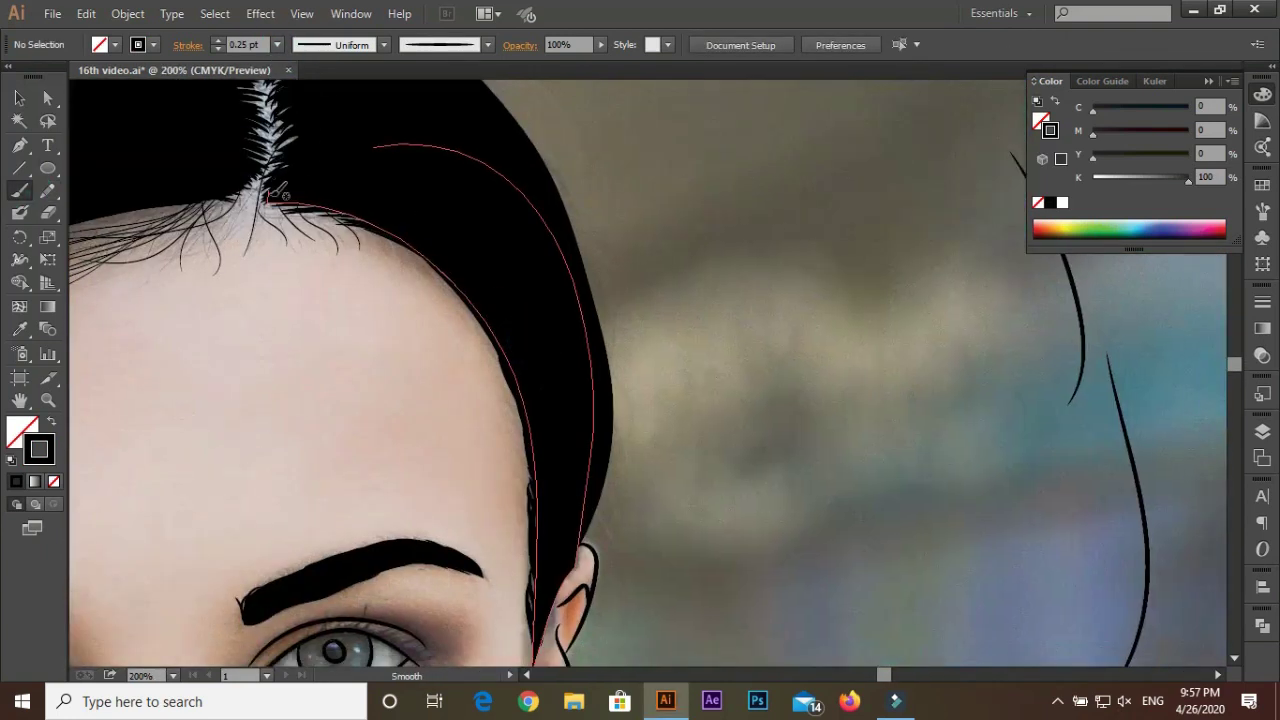
pyautogui.keyDown('ctrl'); pyautogui.click(457, 457); pyautogui.keyUp('ctrl')
pyautogui.moveTo(243, 256); pyautogui.dragTo(292, 133)
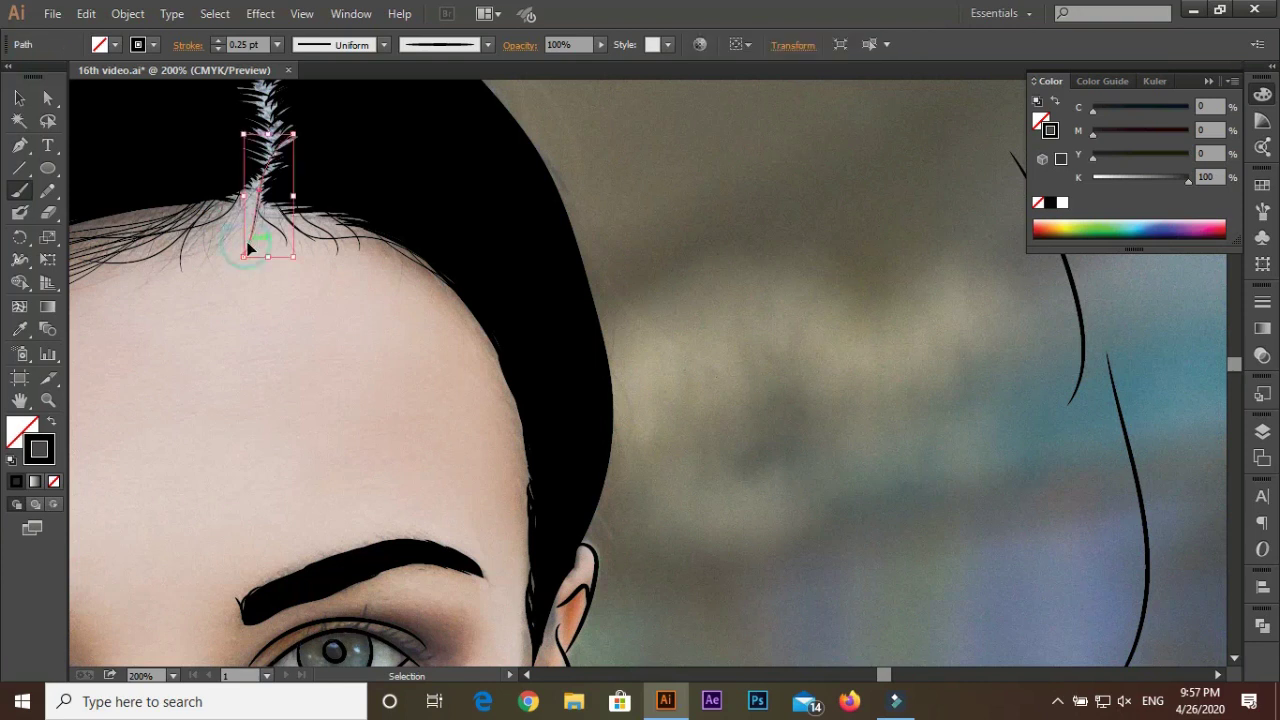
pyautogui.keyDown('ctrl'); pyautogui.click(337, 251); pyautogui.keyUp('ctrl')
pyautogui.moveTo(343, 243); pyautogui.dragTo(497, 297)
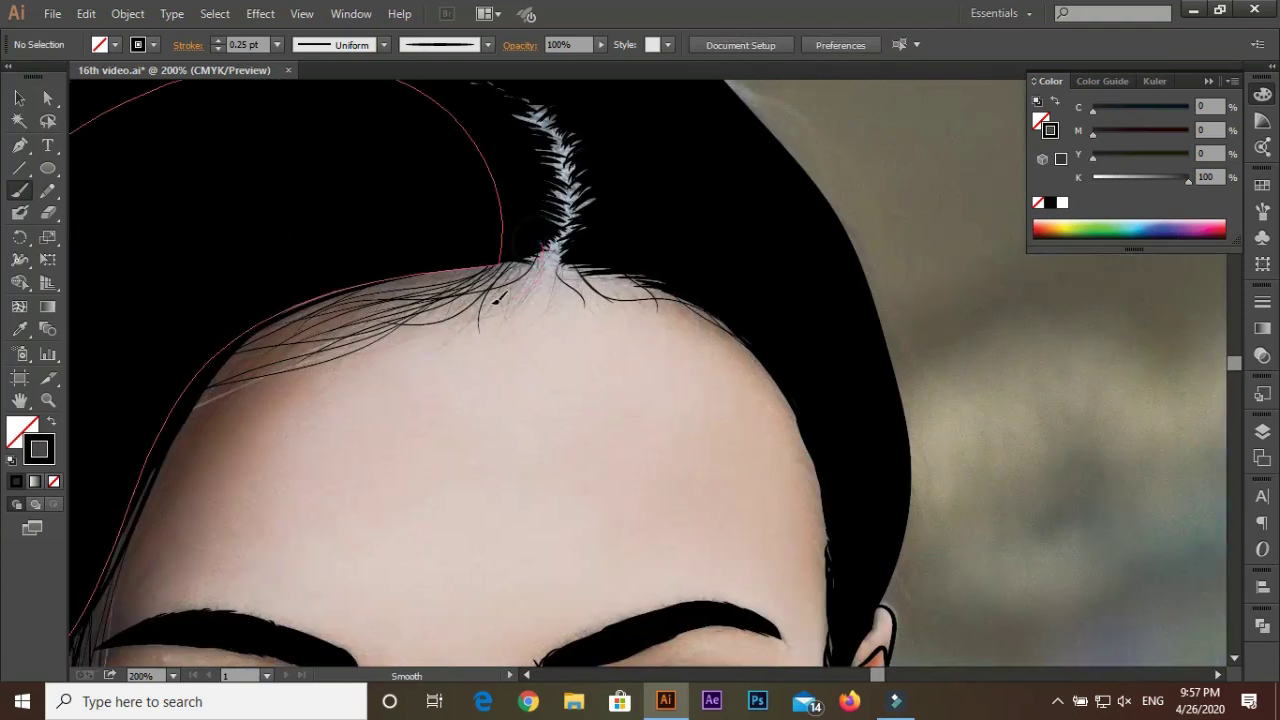
pyautogui.moveTo(511, 188); pyautogui.dragTo(476, 268)
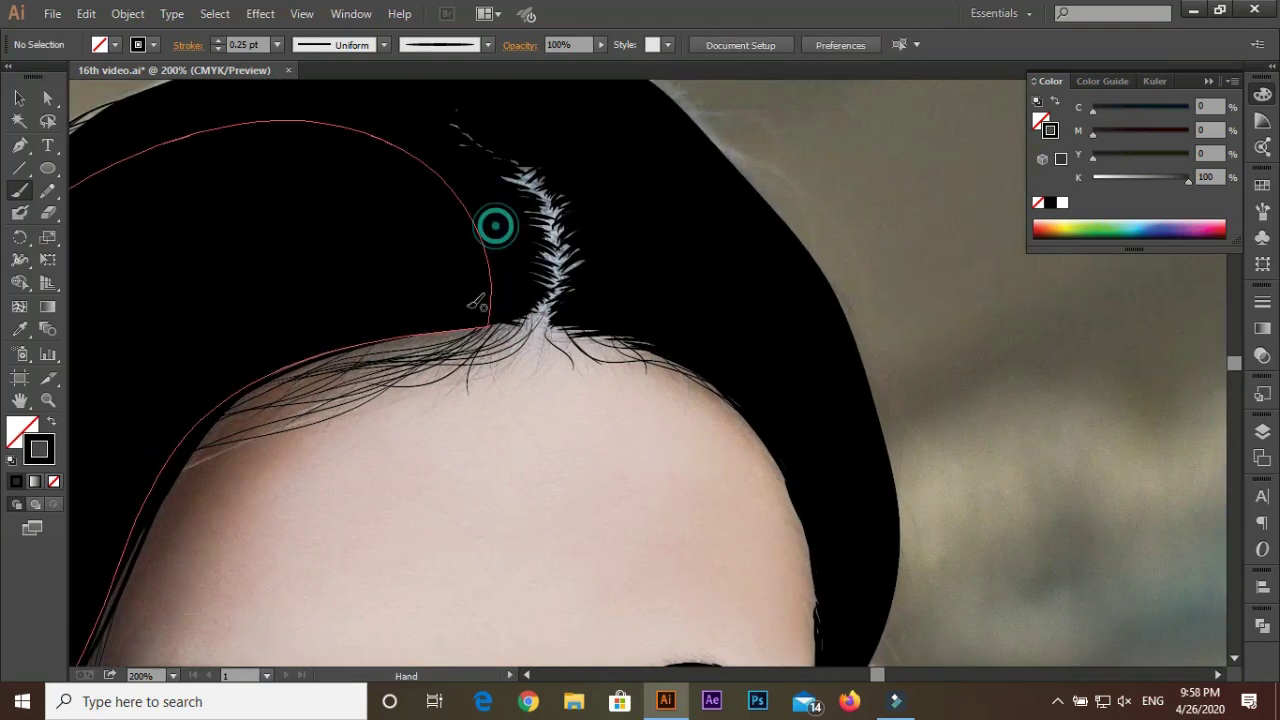
pyautogui.scroll(-2, 336, 574)
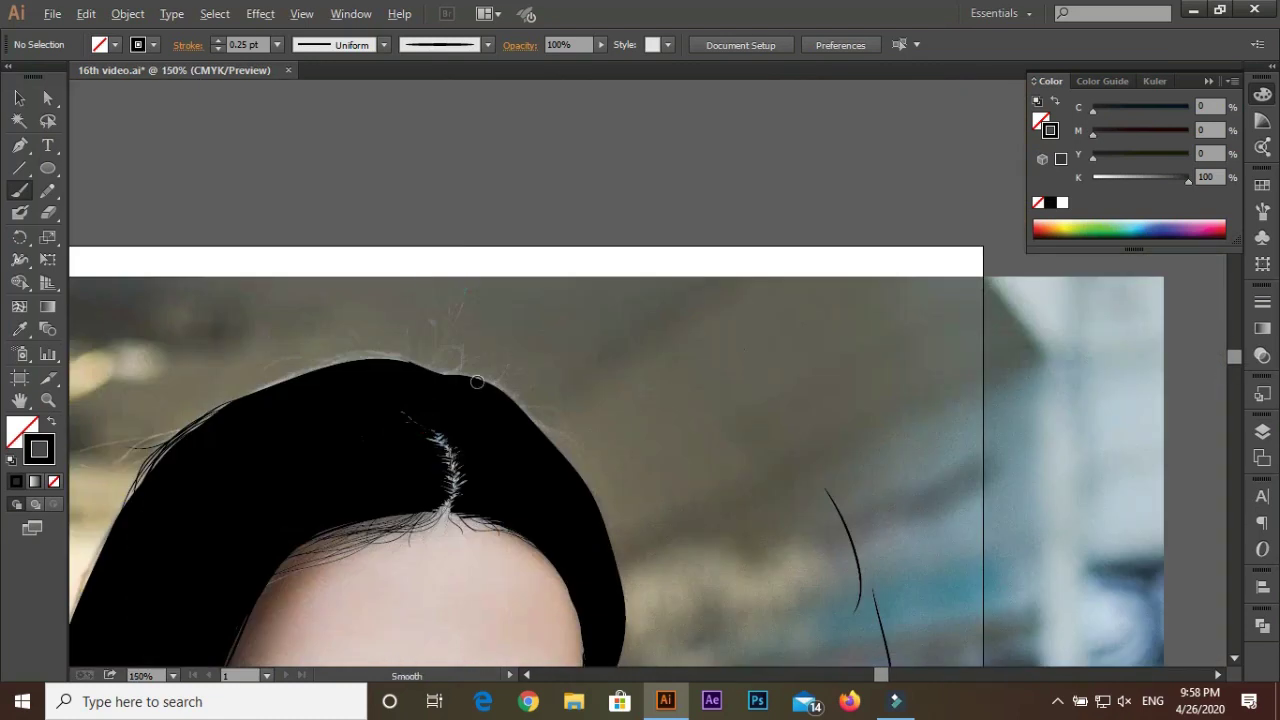
pyautogui.scroll(2, 176, 294)
# Paint strands along the outer and top edges of the hair
pyautogui.moveTo(410, 487); pyautogui.dragTo(790, 542)
pyautogui.moveTo(488, 476); pyautogui.dragTo(703, 468)
pyautogui.scroll(-2, 760, 450)
pyautogui.scroll(-1, 783, 340)
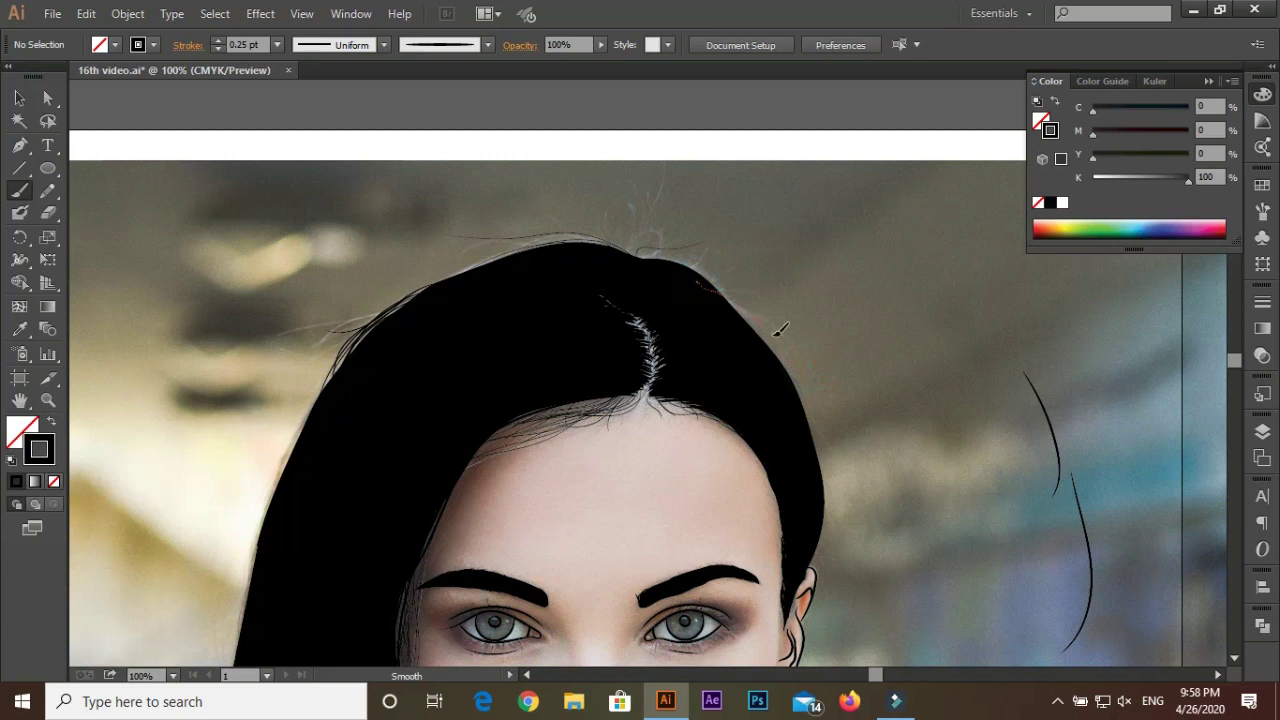
pyautogui.scroll(-2, 742, 228)
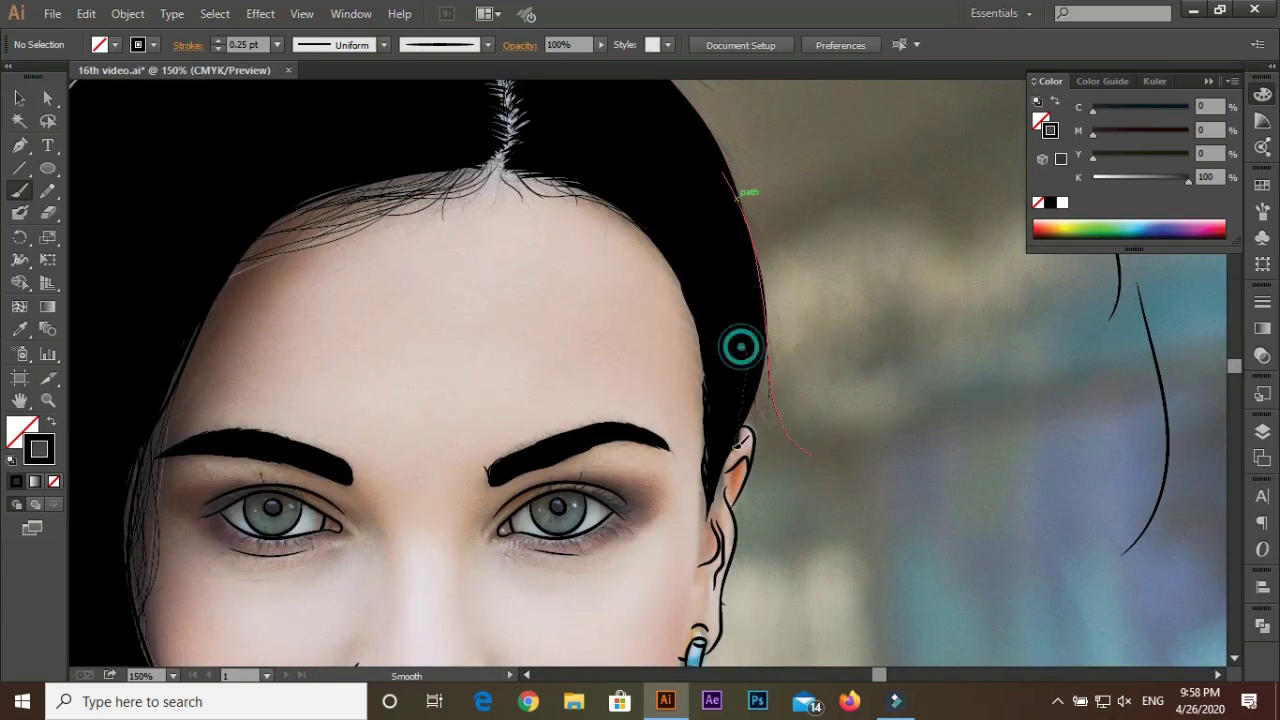
pyautogui.scroll(1, 740, 335)
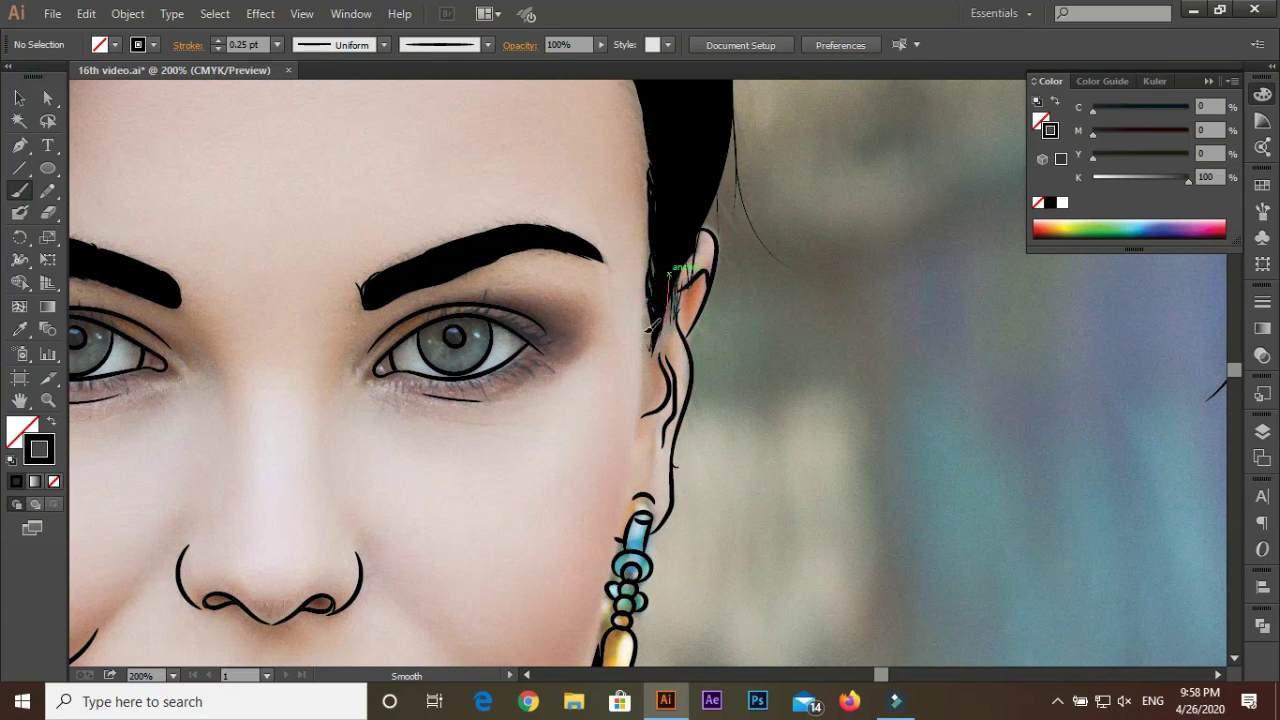
pyautogui.scroll(2, 653, 325)
pyautogui.scroll(2, 620, 310)
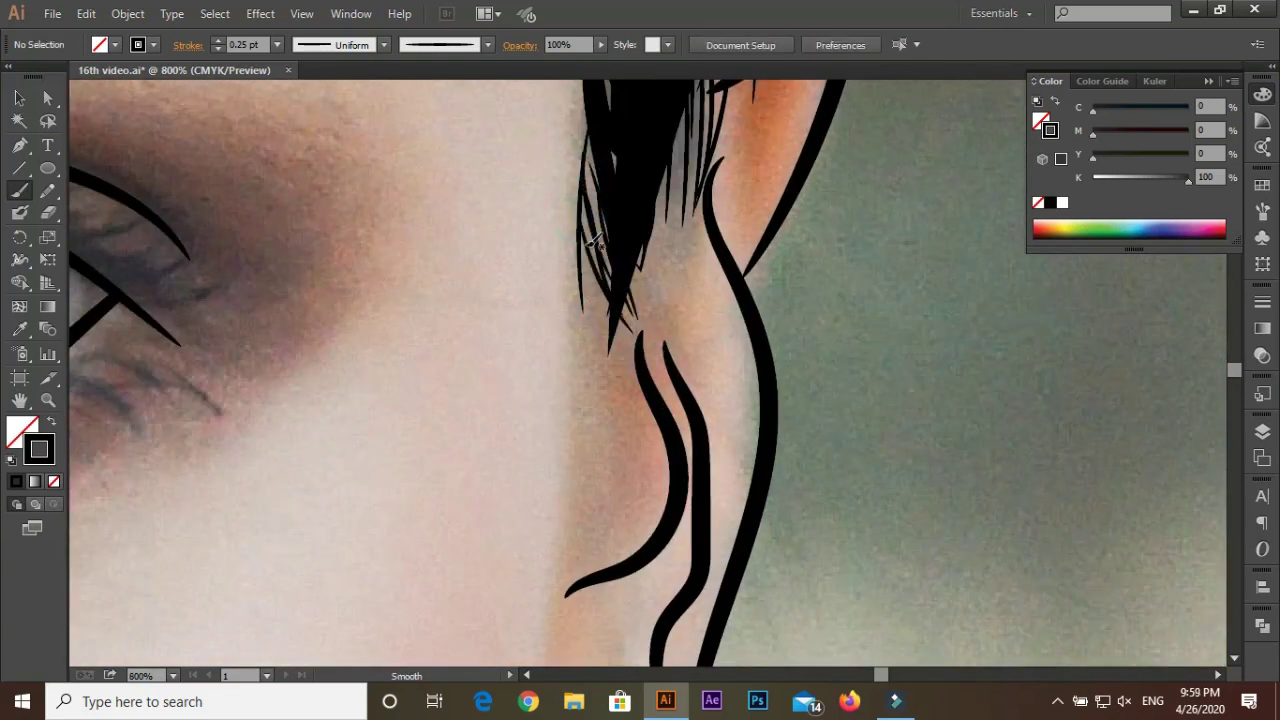
pyautogui.scroll(3, 643, 341)
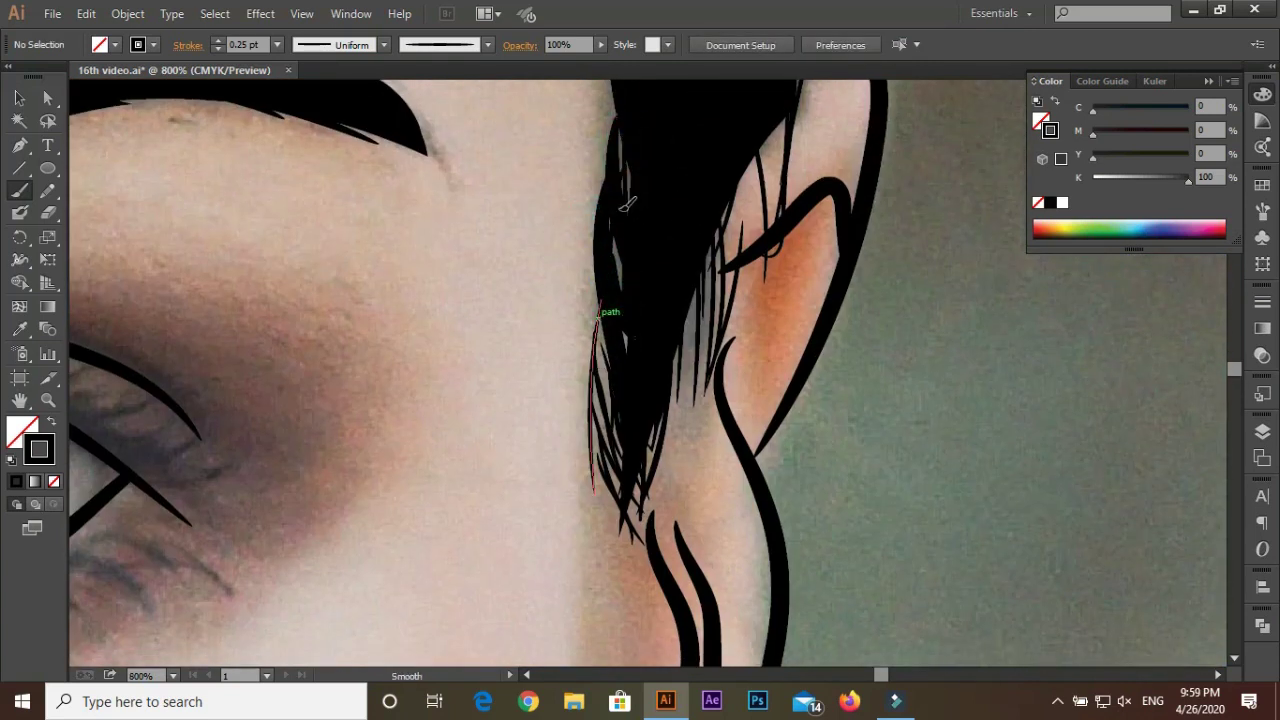
pyautogui.scroll(2, 620, 320)
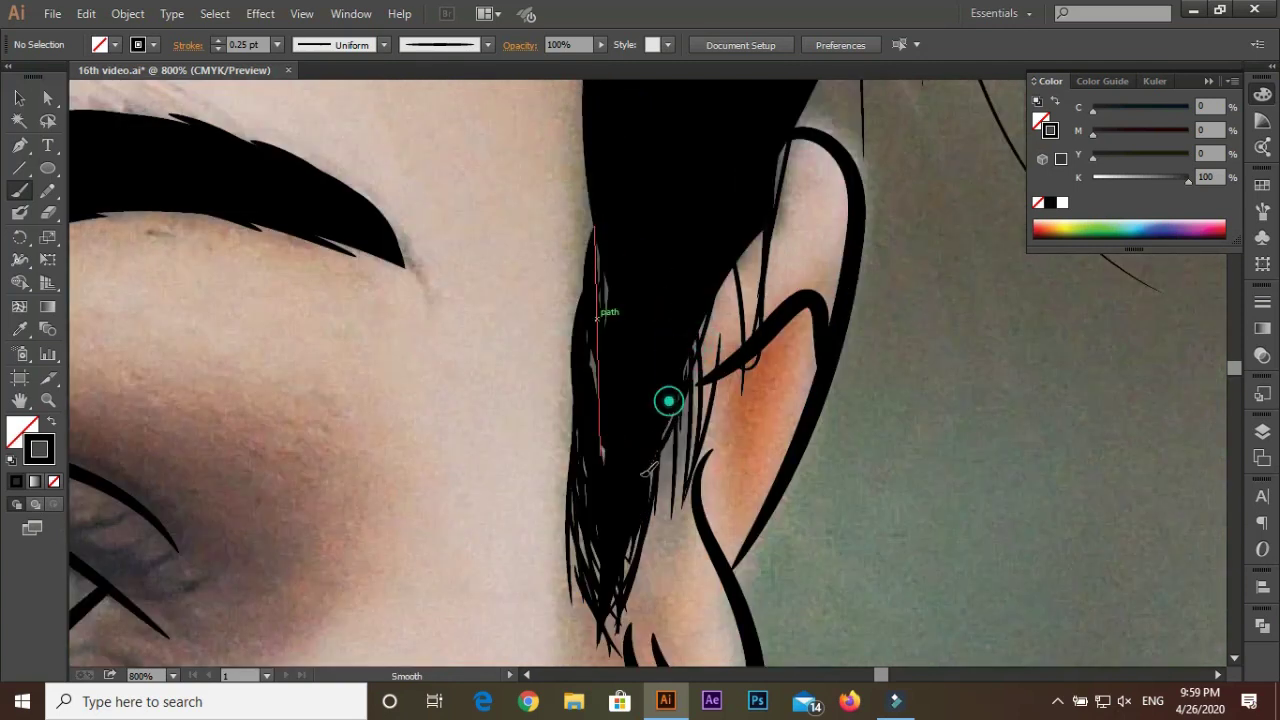
# Add a strand down the hair edge above the ear, zoom out, and show the Layers panel
pyautogui.moveTo(668, 458); pyautogui.dragTo(655, 485)
pyautogui.scroll(-5, 597, 318)
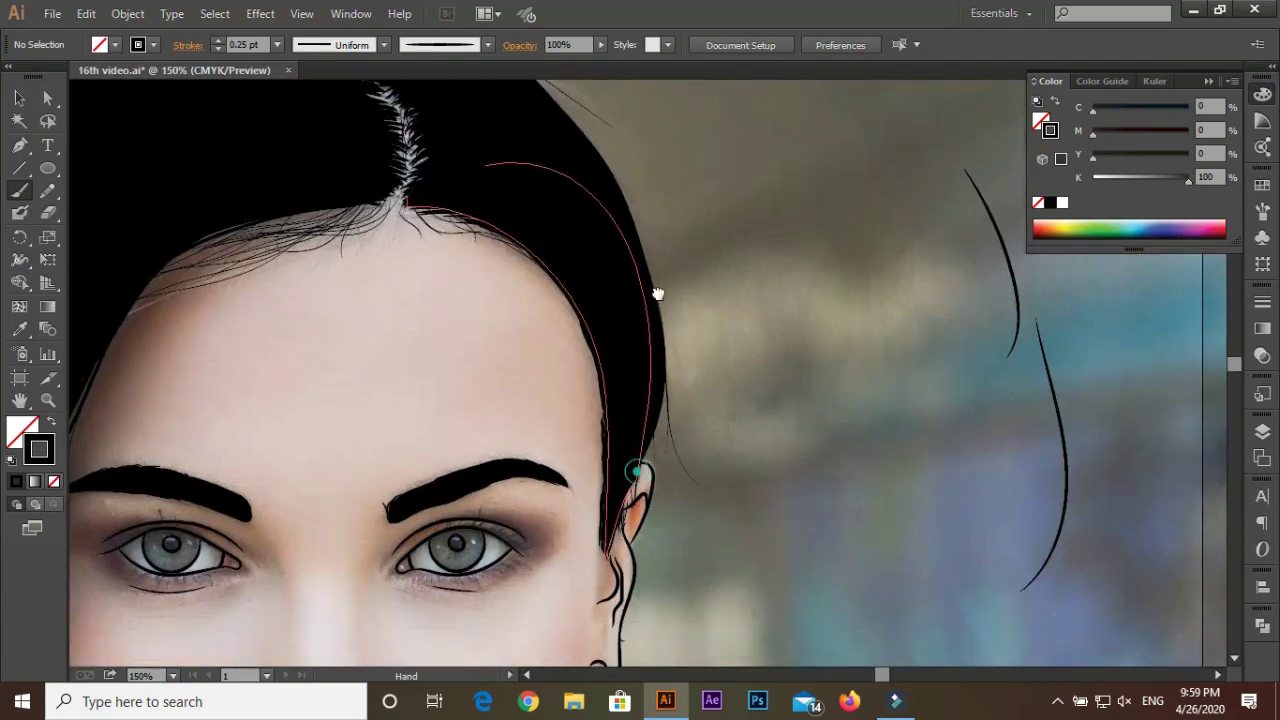
pyautogui.scroll(1, 657, 291)
pyautogui.scroll(1, 609, 314)
pyautogui.scroll(1, 629, 457)
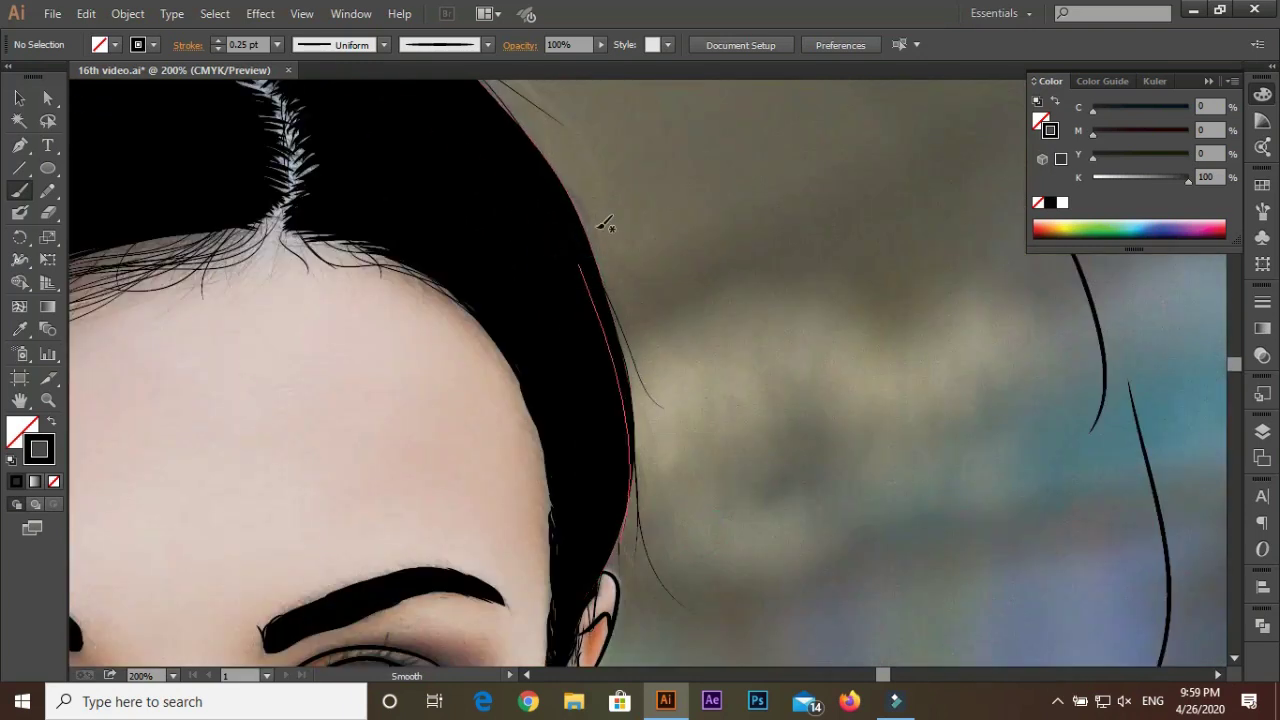
pyautogui.scroll(-3, 518, 148)
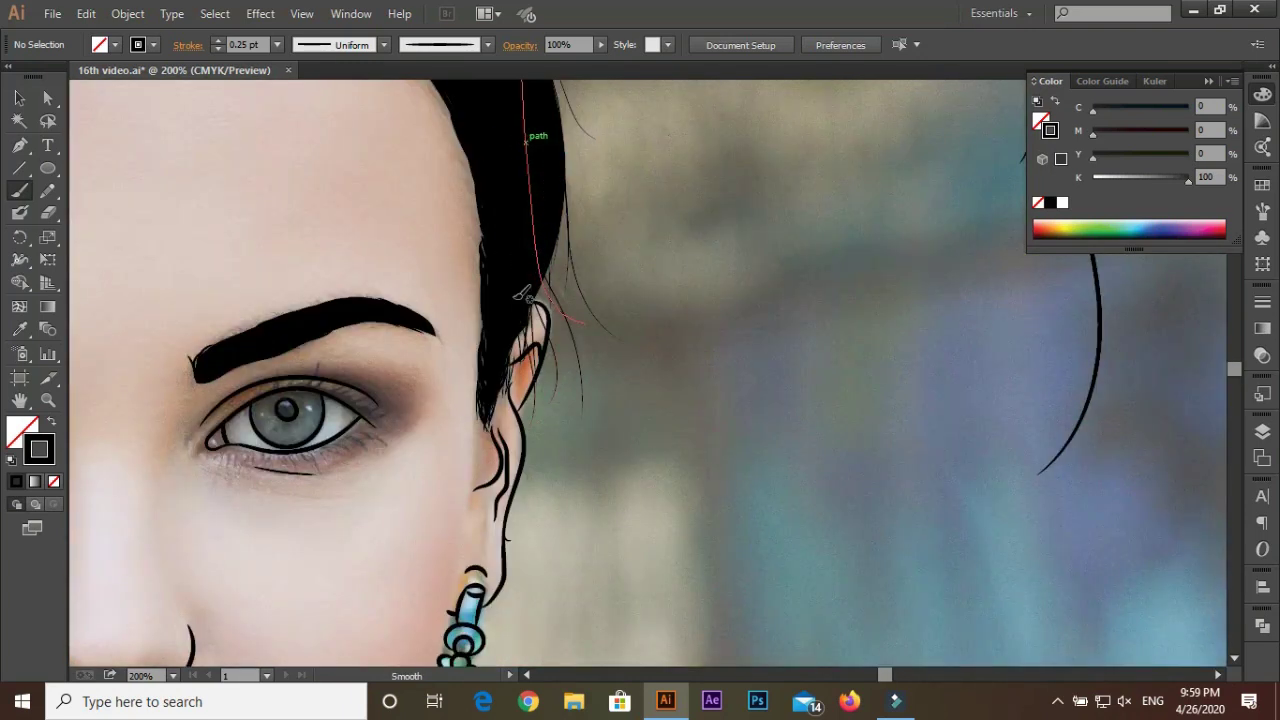
pyautogui.scroll(-2, 608, 408)
pyautogui.scroll(-2, 343, 337)
pyautogui.scroll(-1, 777, 368)
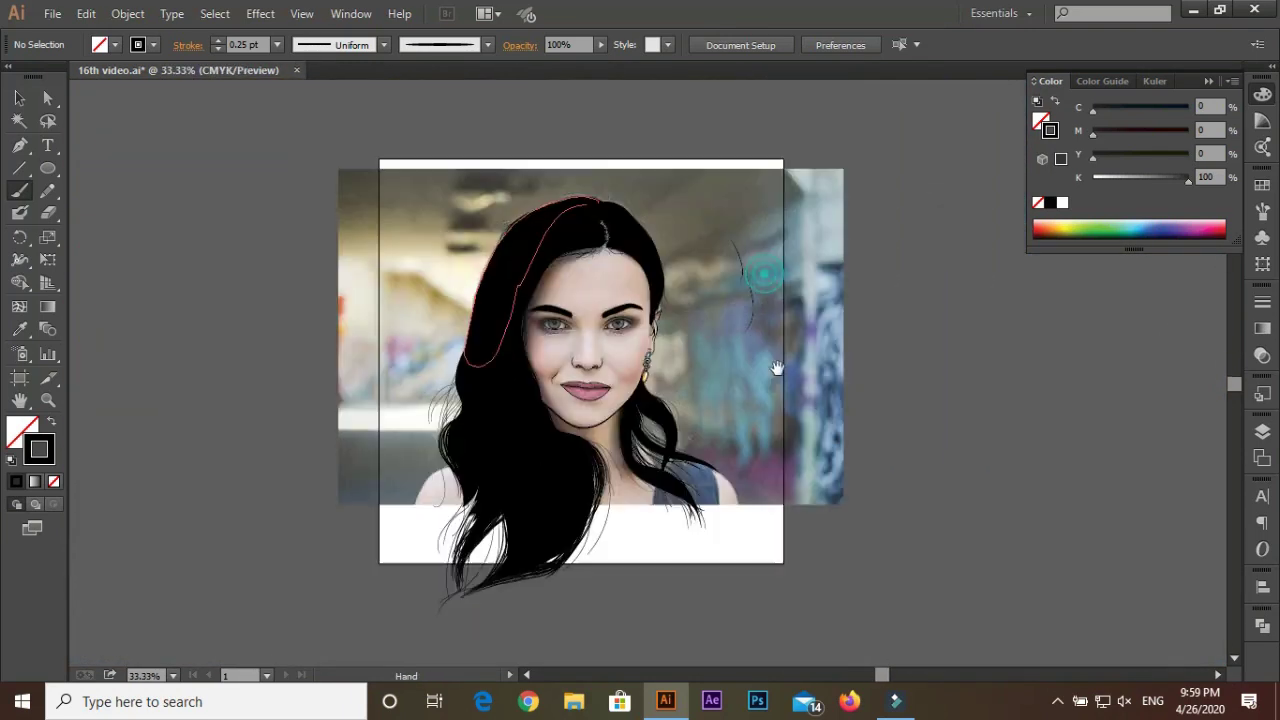
pyautogui.click(1262, 431)
pyautogui.click(1040, 462)
# Pan across the crown and forehead down to both eyes to review the parting strands
pyautogui.scroll(3, 569, 214)
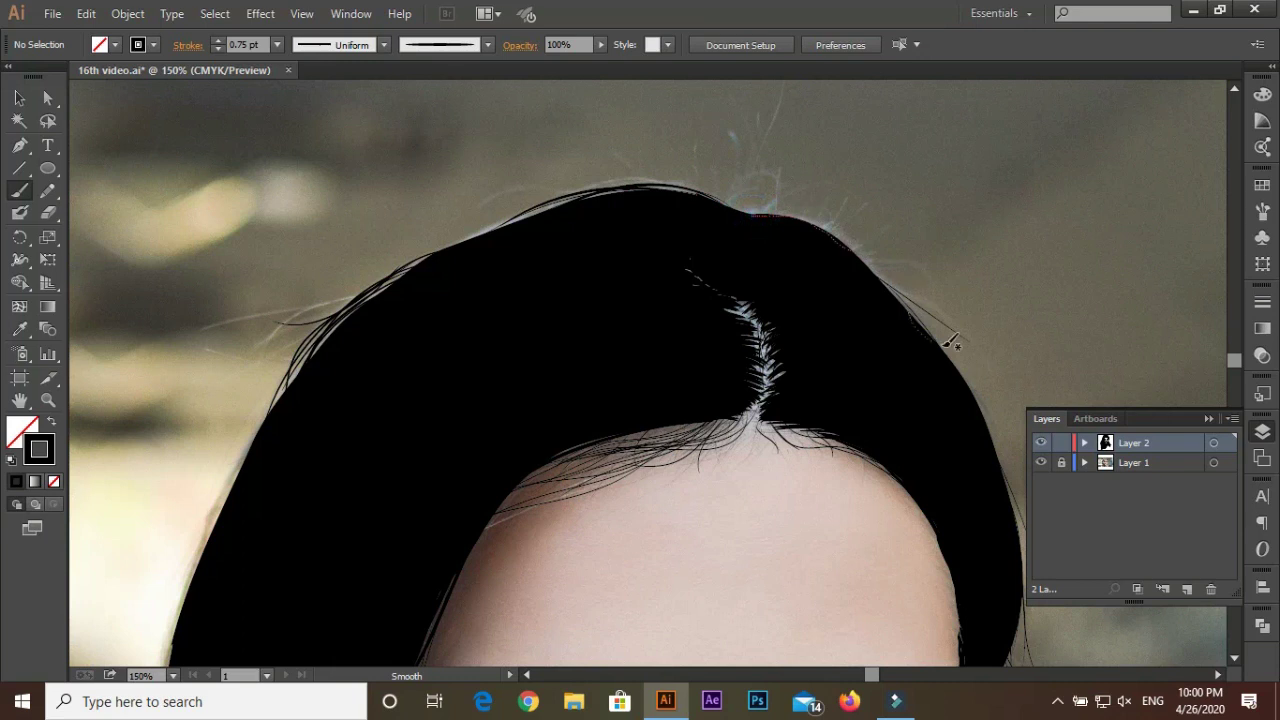
pyautogui.moveTo(700, 195); pyautogui.dragTo(622, 177)
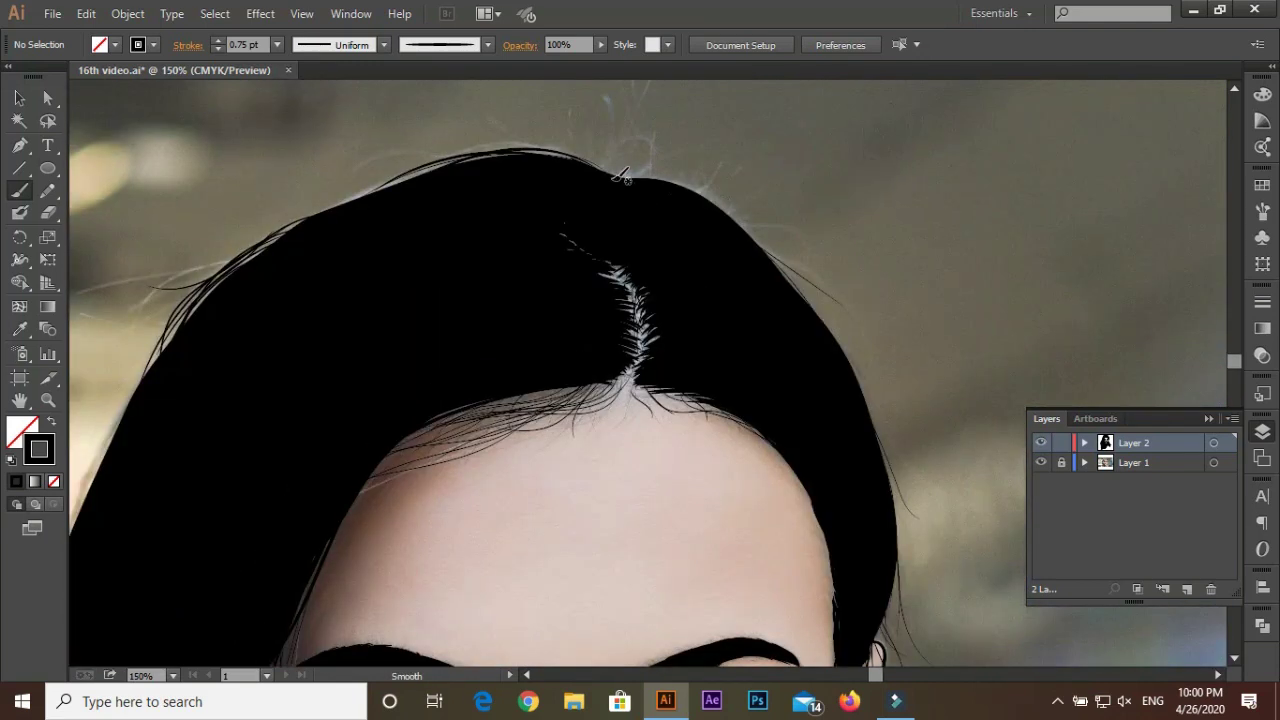
pyautogui.moveTo(775, 265); pyautogui.dragTo(595, 173)
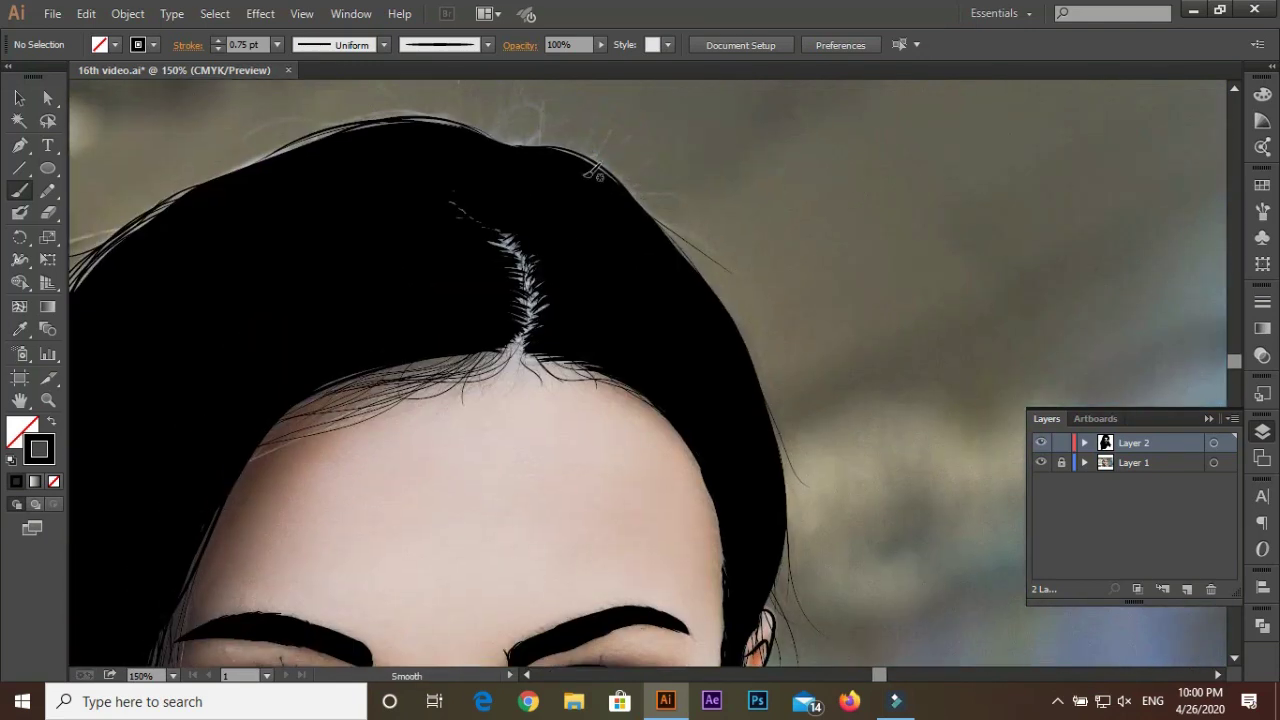
pyautogui.moveTo(700, 335)
pyautogui.mouseDown()
pyautogui.moveTo(646, 206)
pyautogui.moveTo(608, 212)
pyautogui.mouseUp()
pyautogui.scroll(2, 512, 216)
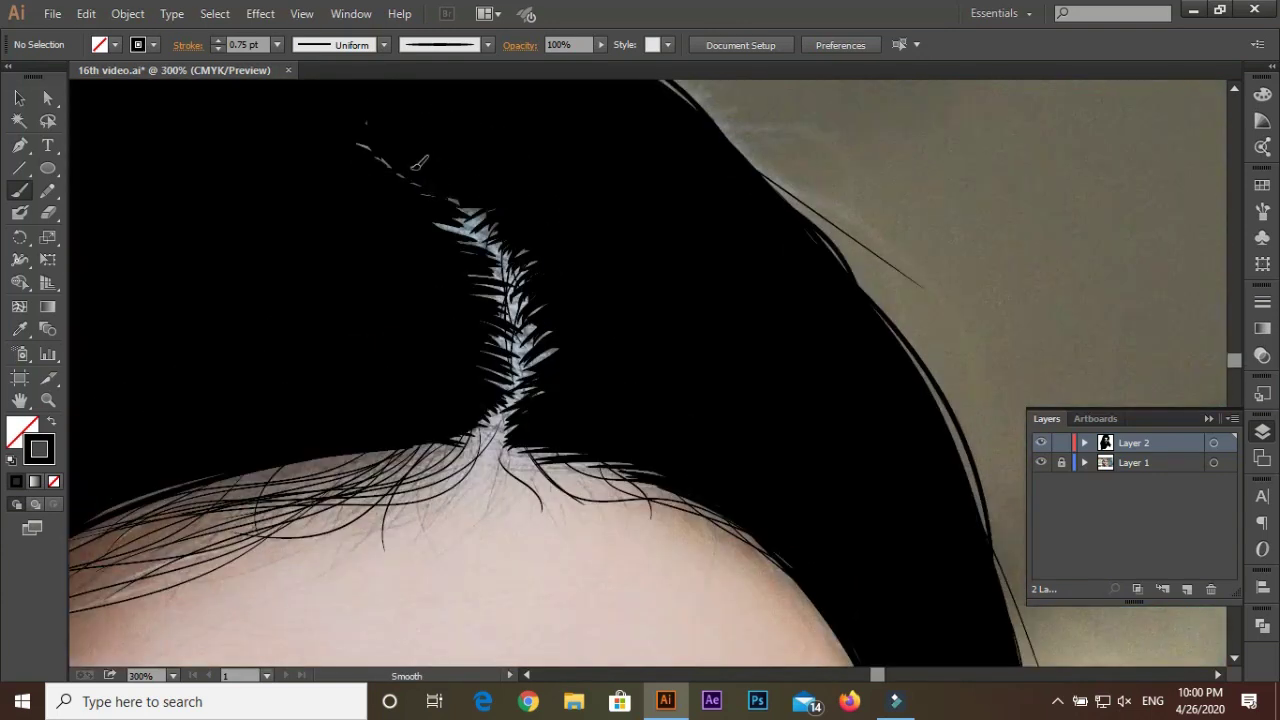
pyautogui.scroll(1, 500, 222)
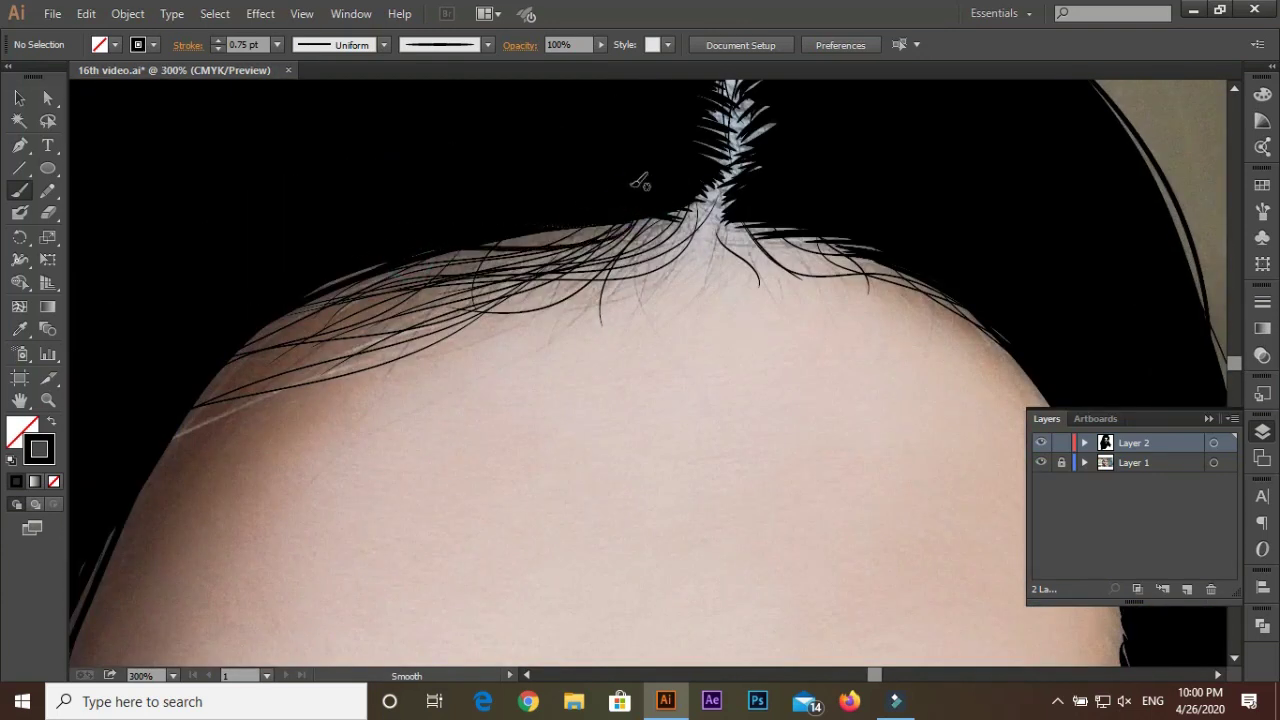
pyautogui.scroll(-4, 675, 187)
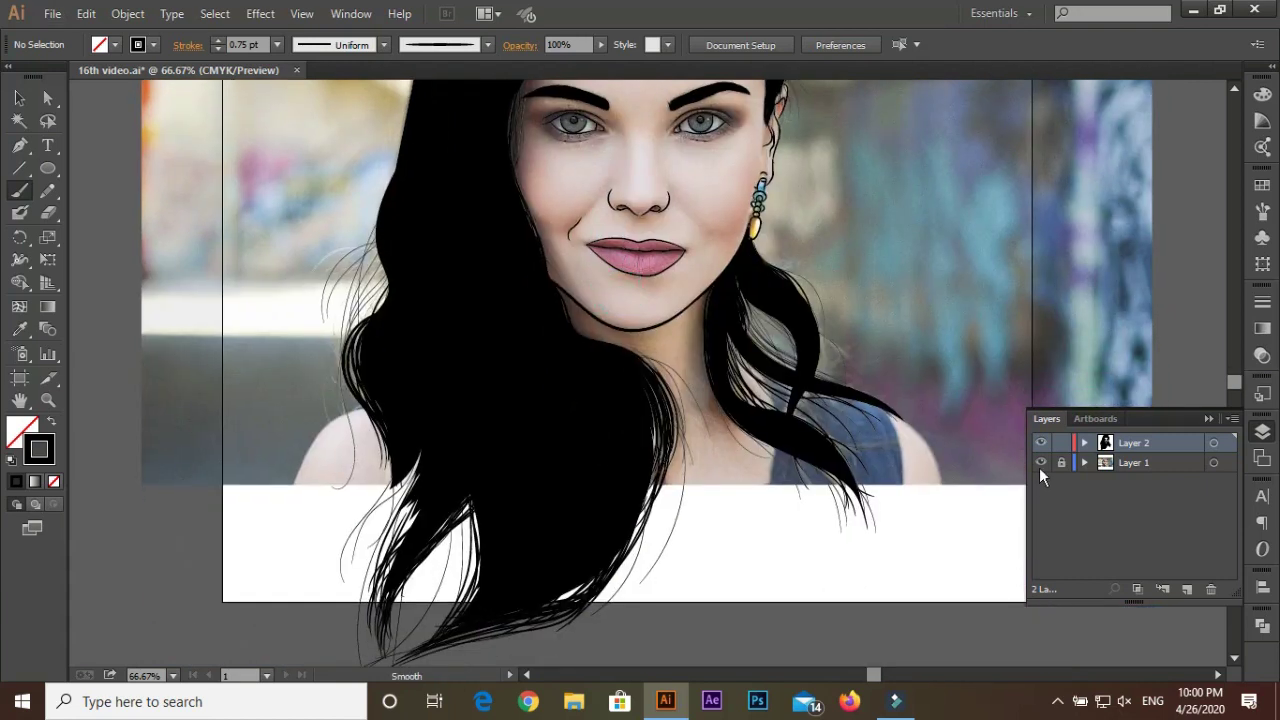
# Hide the photo layer so only the line art shows
pyautogui.click(1041, 462)
pyautogui.scroll(4, 738, 297)
pyautogui.scroll(1, 755, 325)
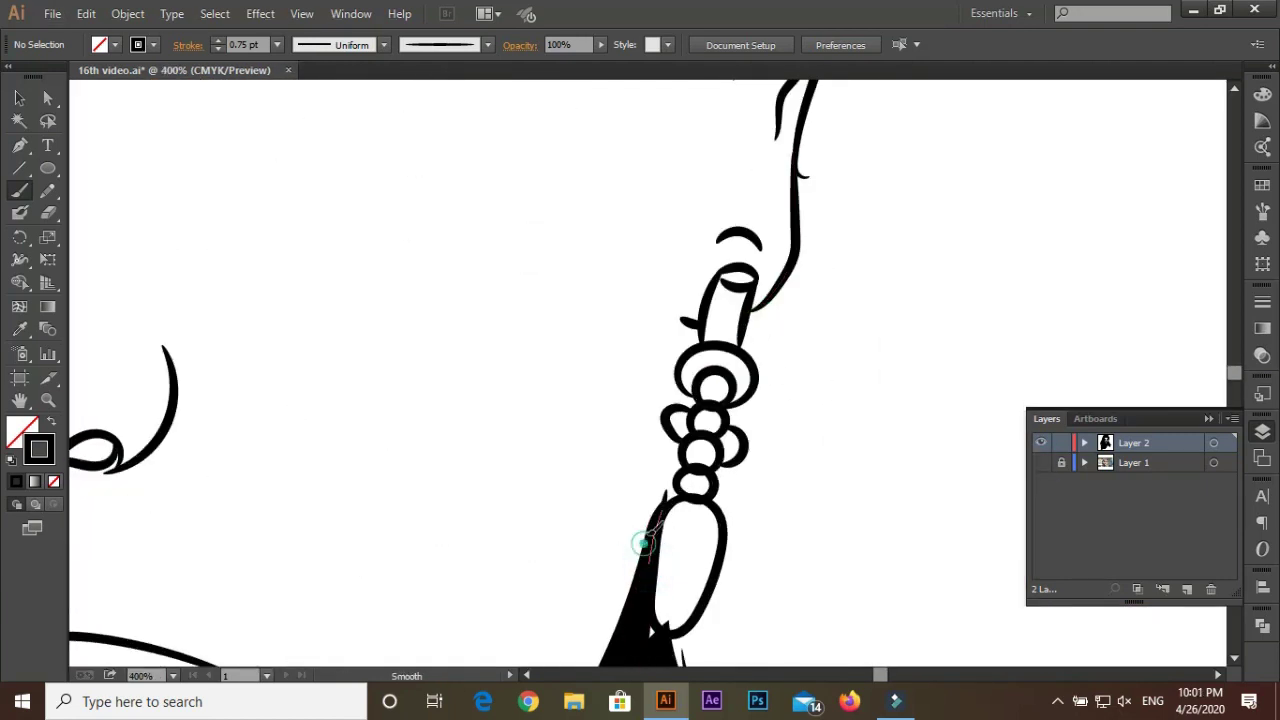
pyautogui.scroll(-4, 650, 548)
pyautogui.scroll(4, 690, 413)
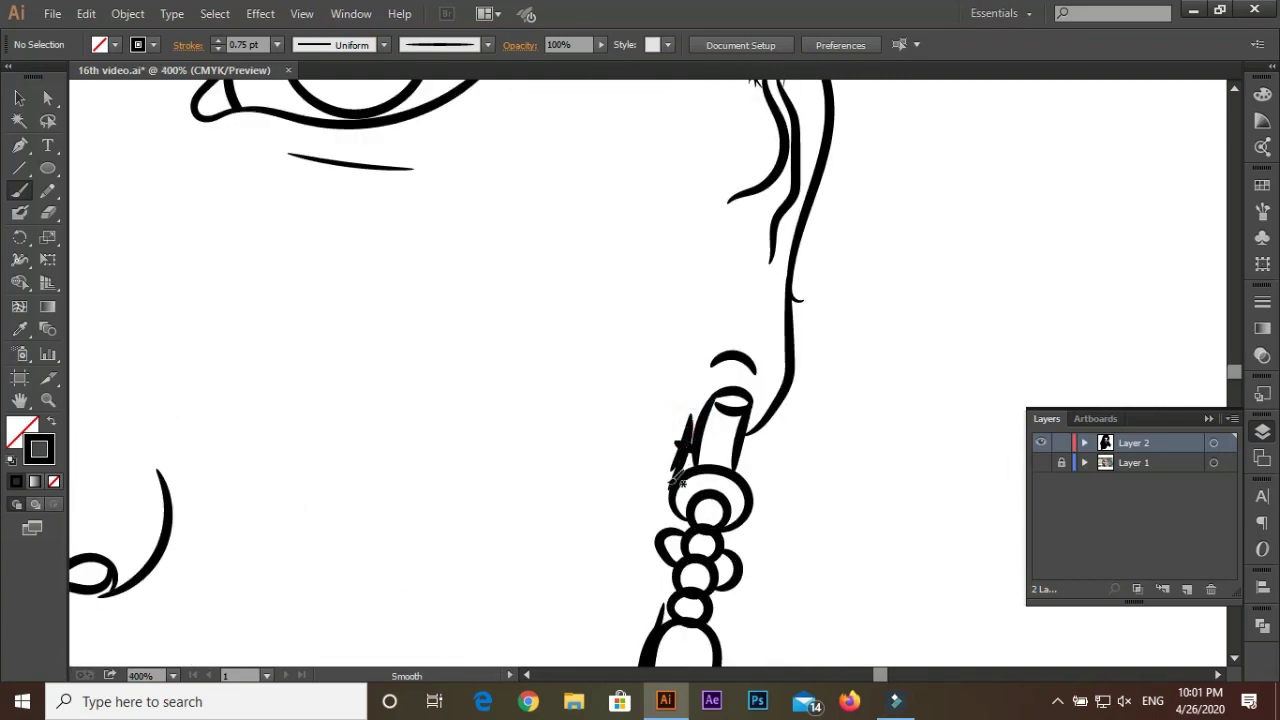
pyautogui.scroll(-4, 680, 480)
pyautogui.scroll(-3, 846, 360)
pyautogui.scroll(1, 771, 351)
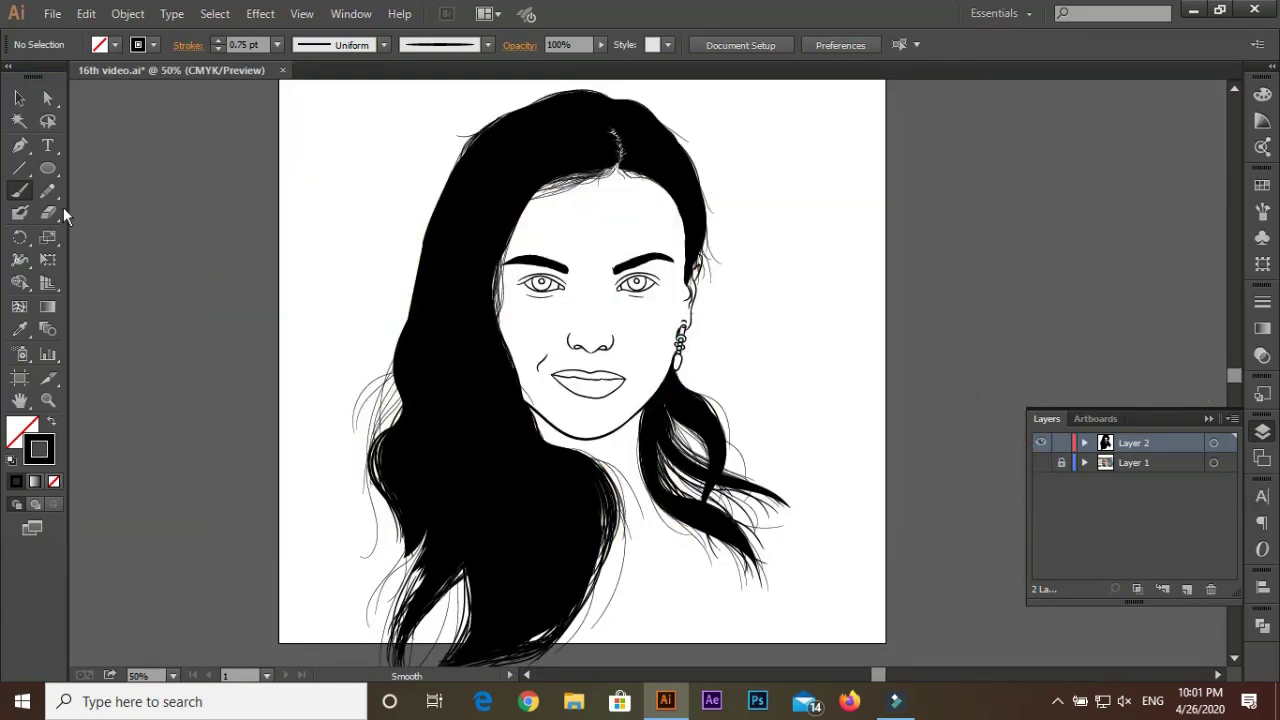
# Paint a 4 pt black wavy stroke beside the hair
pyautogui.click(277, 45)
pyautogui.click(255, 196)
pyautogui.scroll(3, 690, 556)
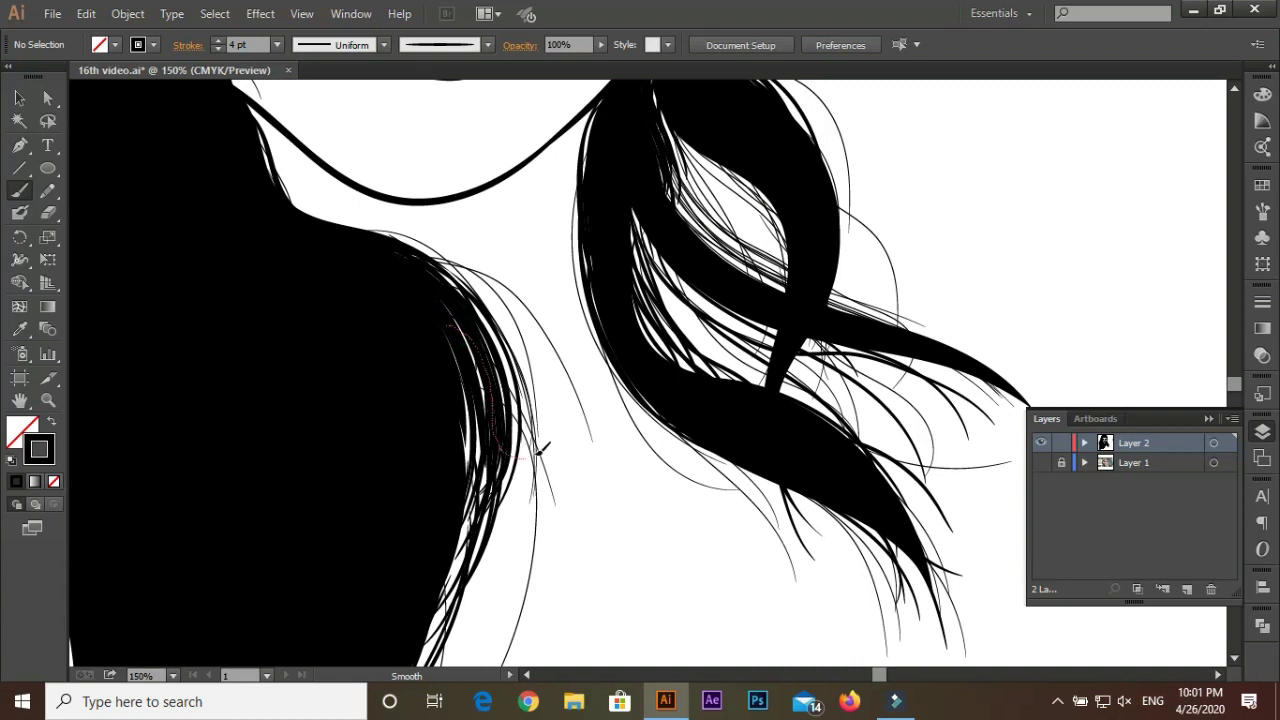
pyautogui.moveTo(604, 226); pyautogui.dragTo(600, 180)
pyautogui.scroll(-4, 571, 414)
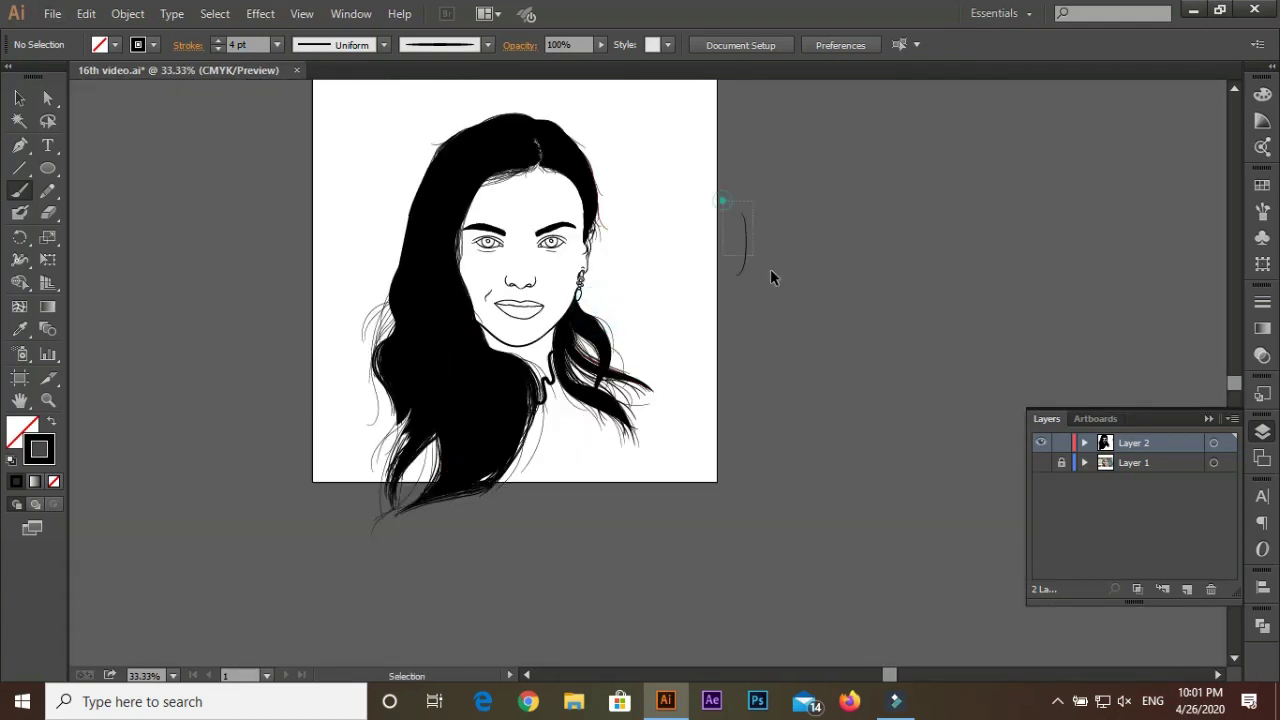
# Select all the portrait artwork, expand it and merge it in Pathfinder
pyautogui.hotkey('ctrl', 'a')
pyautogui.click(127, 13)
pyautogui.click(1262, 622)
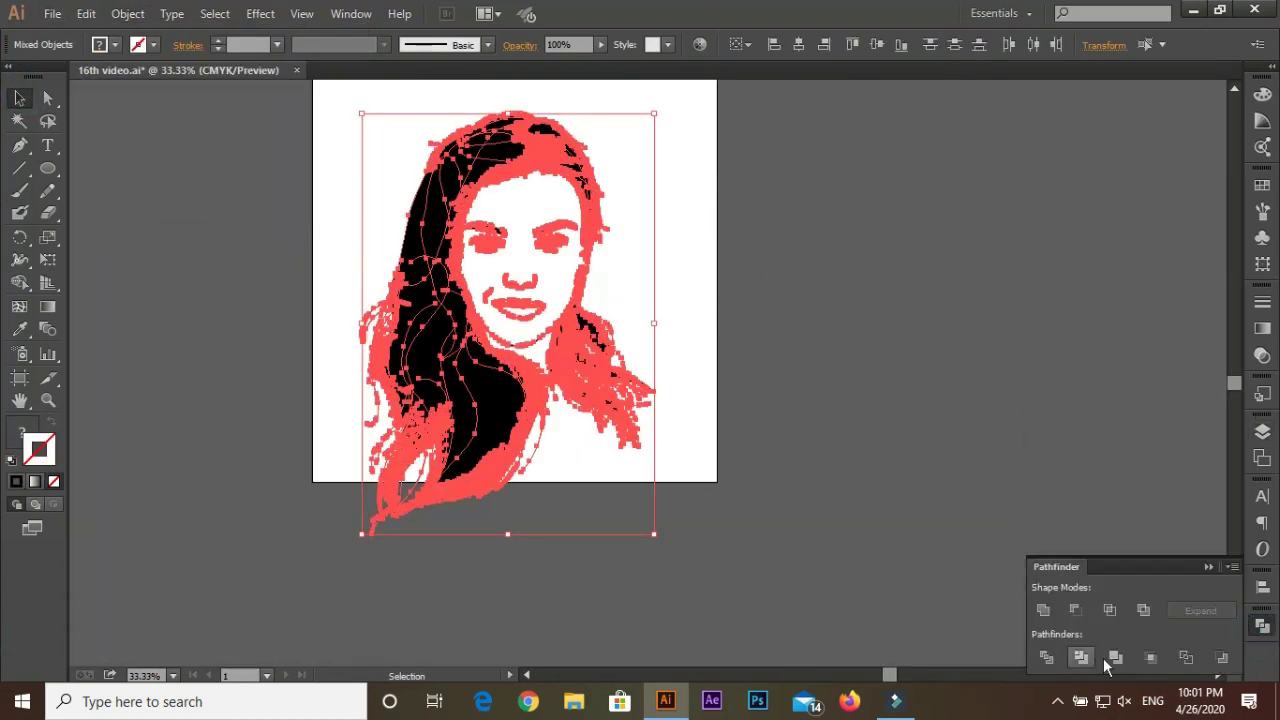
pyautogui.click(837, 374)
pyautogui.scroll(2, 740, 420)
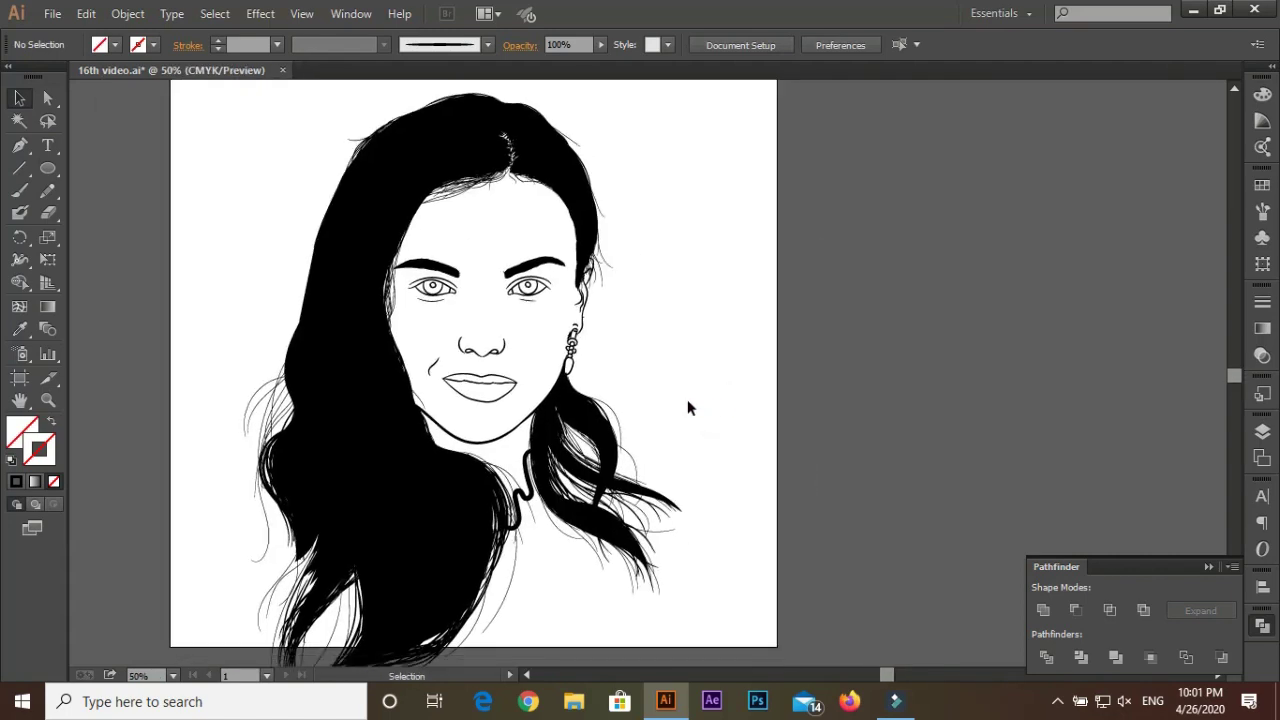
# Trace a closed Pencil loop in the right pupil and fill it black
pyautogui.moveTo(694, 390); pyautogui.dragTo(765, 398)
pyautogui.press('F7')
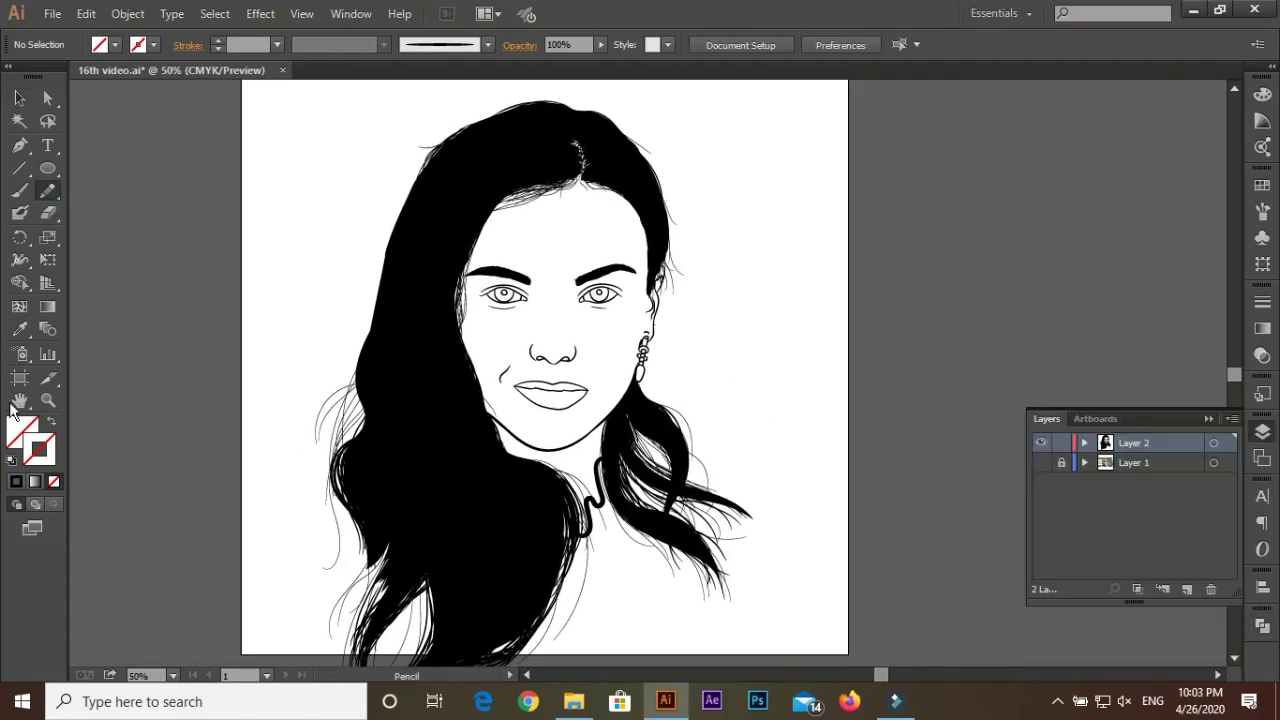
pyautogui.click(16, 481)
pyautogui.scroll(2, 610, 320)
pyautogui.scroll(3, 610, 320)
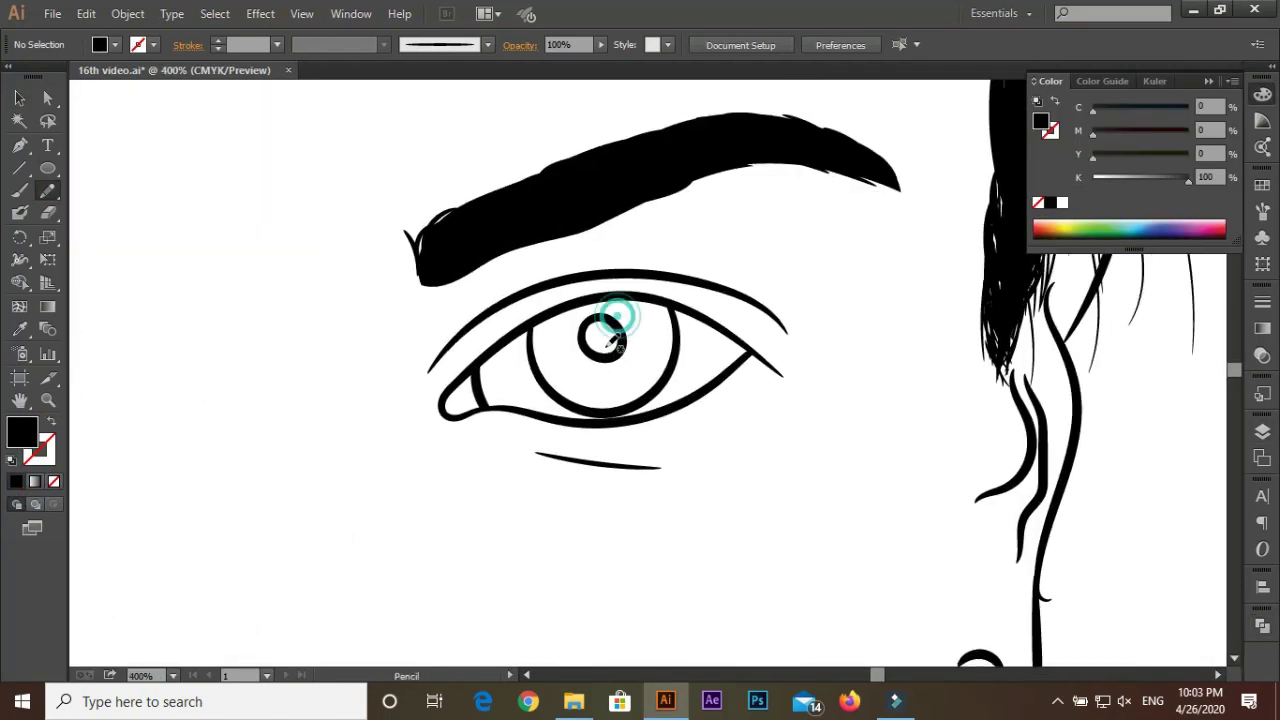
pyautogui.scroll(2, 614, 338)
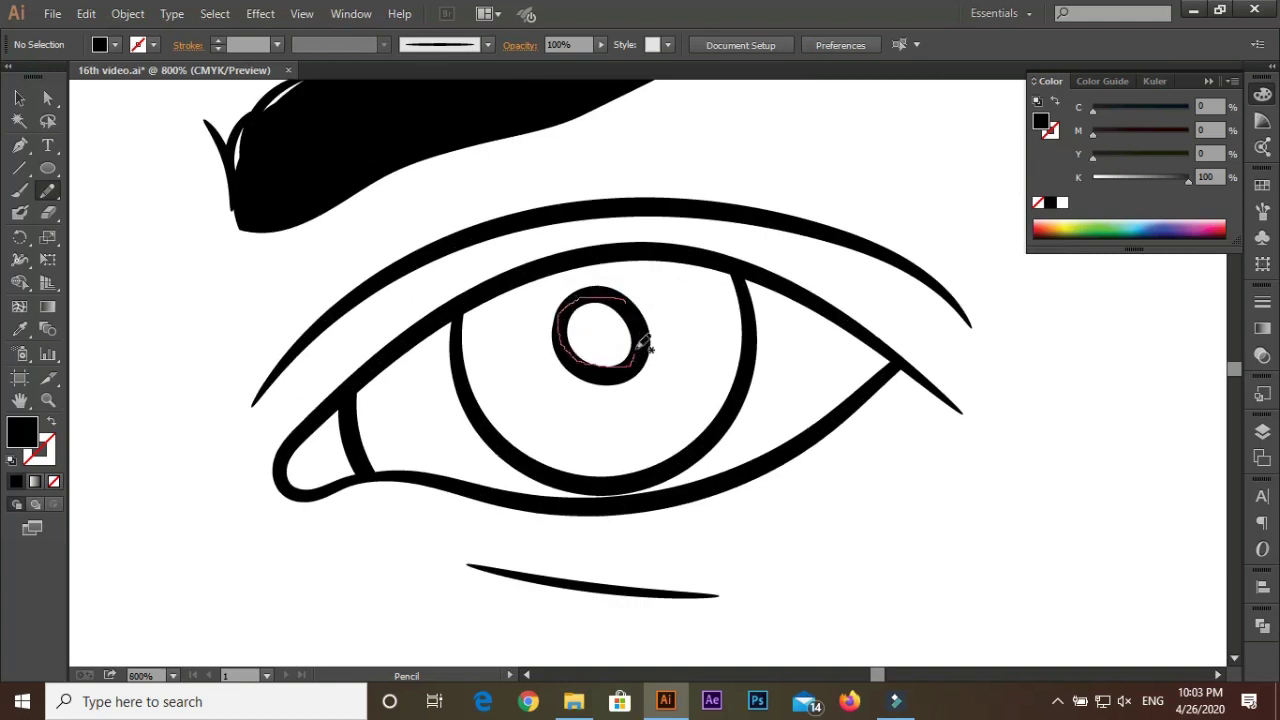
pyautogui.moveTo(645, 343); pyautogui.dragTo(638, 328)
pyautogui.click(16, 481)
pyautogui.keyDown('ctrl'); pyautogui.click(160, 485); pyautogui.keyUp('ctrl')
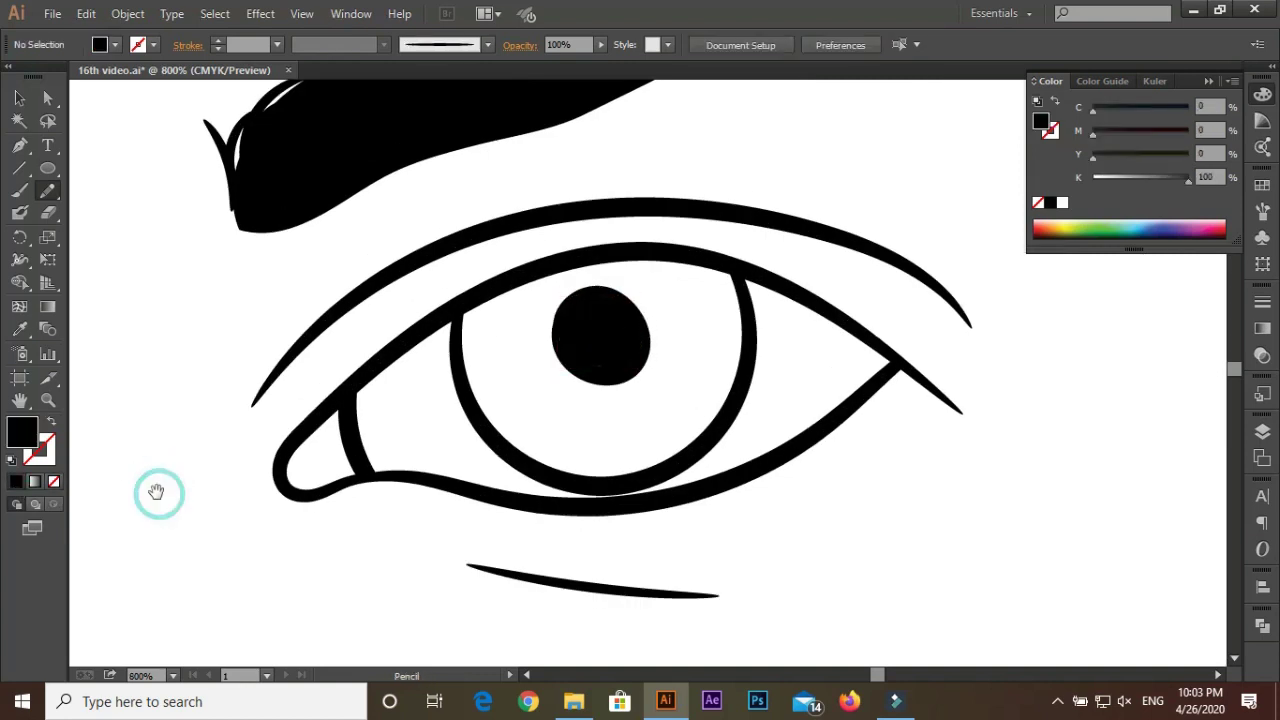
# Trace a closed loop over the left pupil and fill it black
pyautogui.scroll(2, 417, 403)
pyautogui.hscroll(-5, 400, 350)
pyautogui.moveTo(271, 254); pyautogui.dragTo(267, 340)
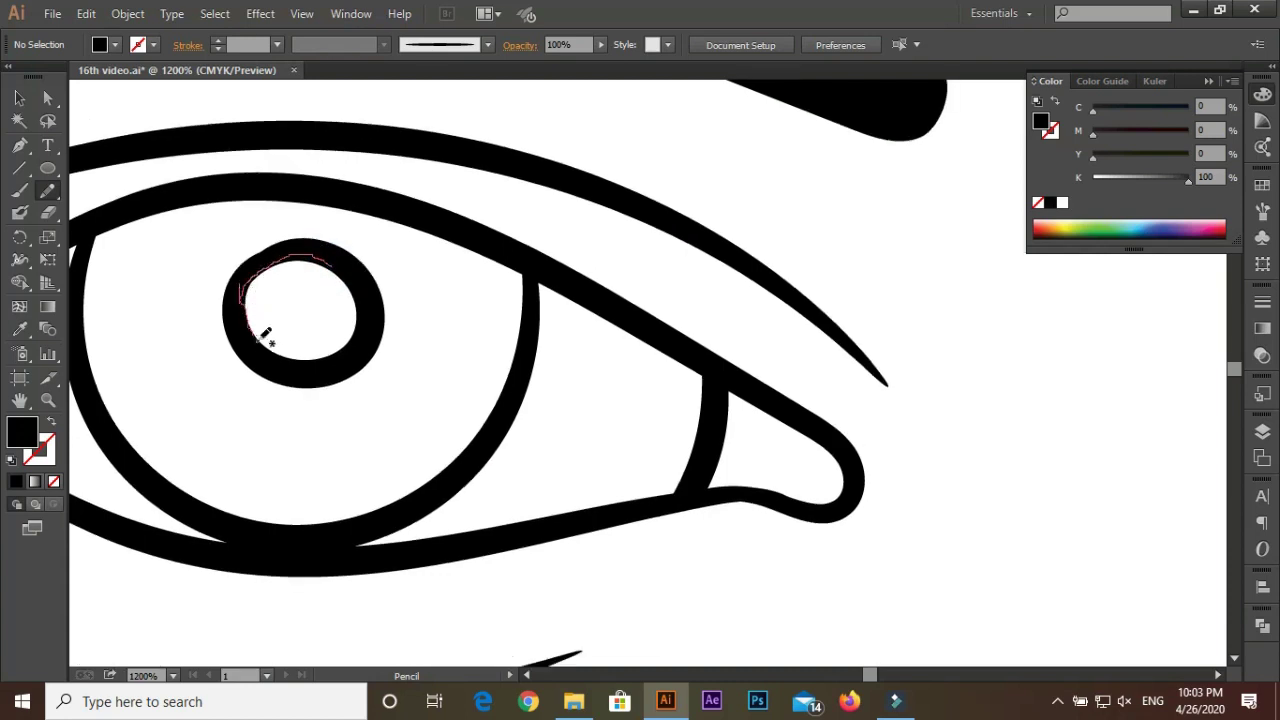
pyautogui.moveTo(367, 309); pyautogui.dragTo(285, 256)
pyautogui.click(16, 481)
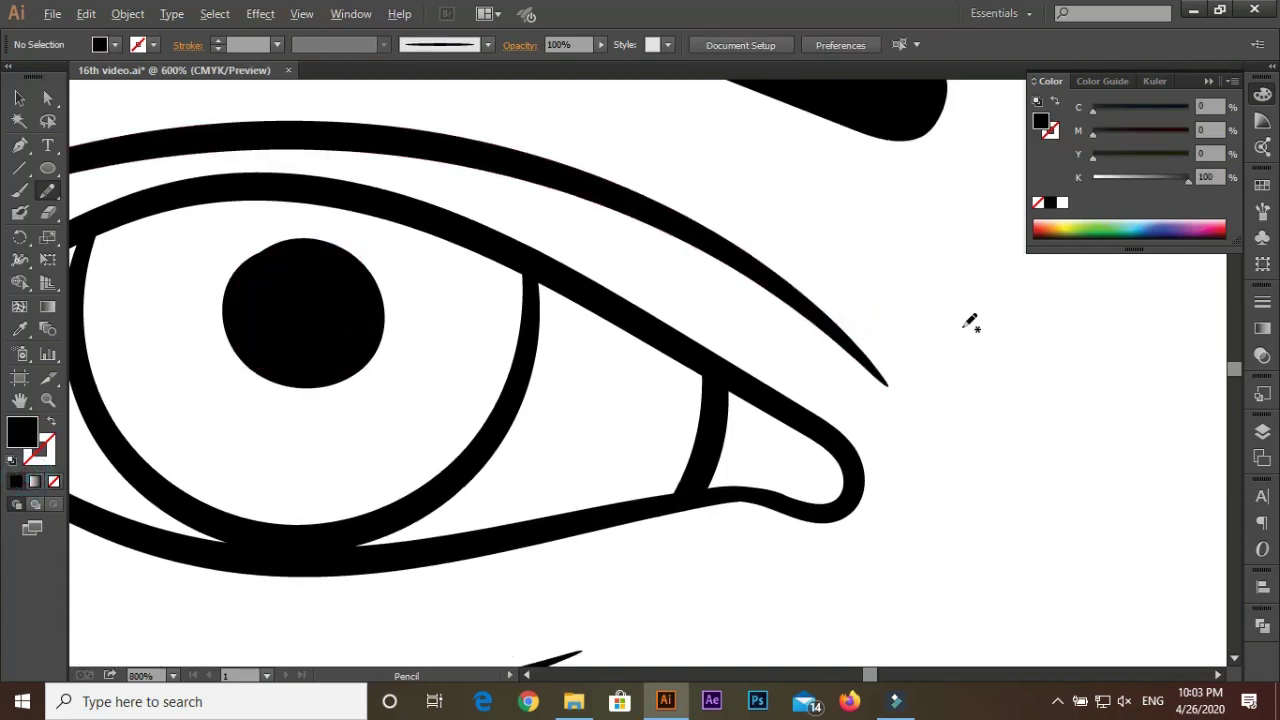
pyautogui.hotkey('ctrl', '1')
pyautogui.scroll(1, 759, 342)
pyautogui.scroll(2, 688, 354)
pyautogui.scroll(2, 688, 354)
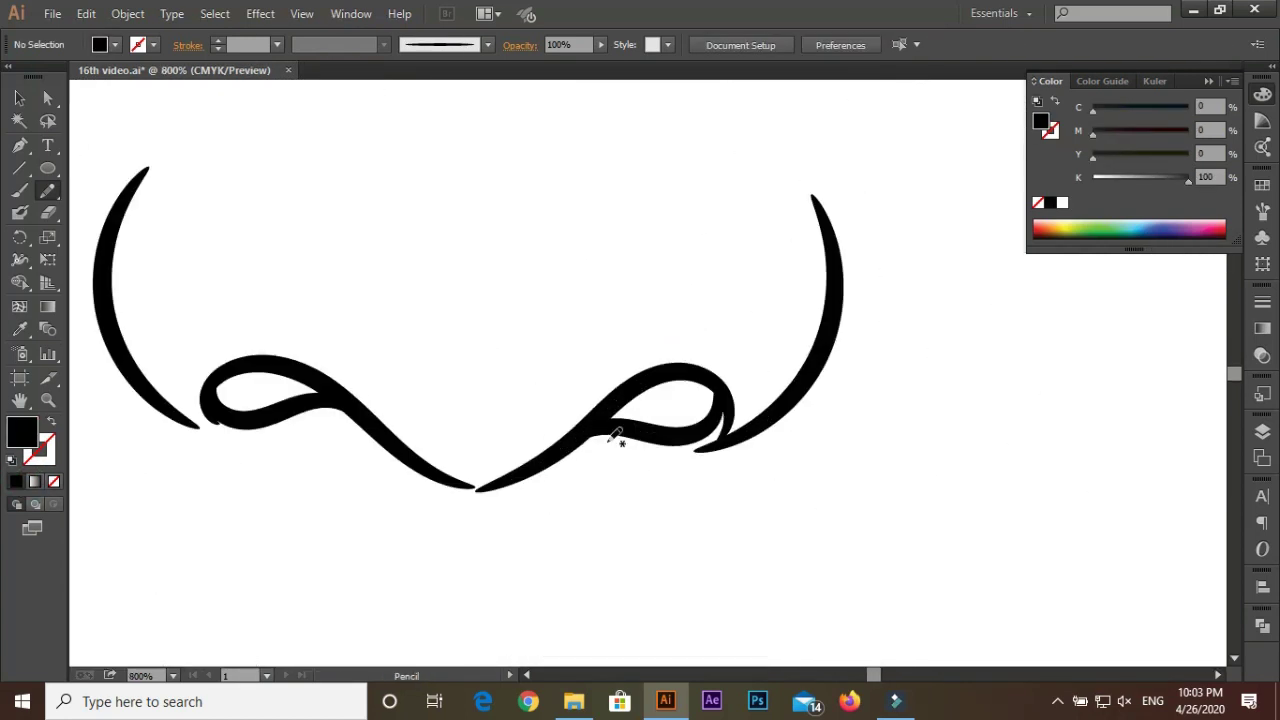
# Fill the nostril loops solid black
pyautogui.click(16, 481)
pyautogui.click(172, 497)
pyautogui.scroll(1, 1006, 386)
pyautogui.scroll(2, 745, 372)
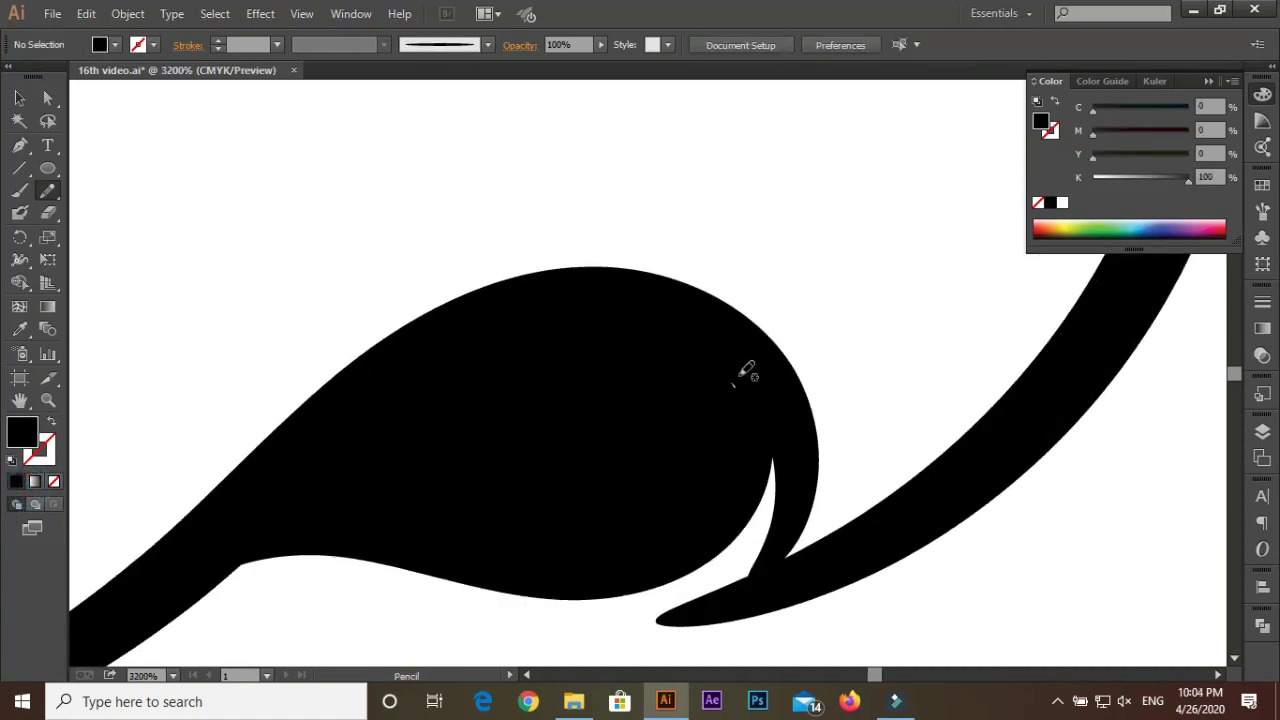
pyautogui.scroll(-2, 177, 371)
pyautogui.scroll(1, 814, 434)
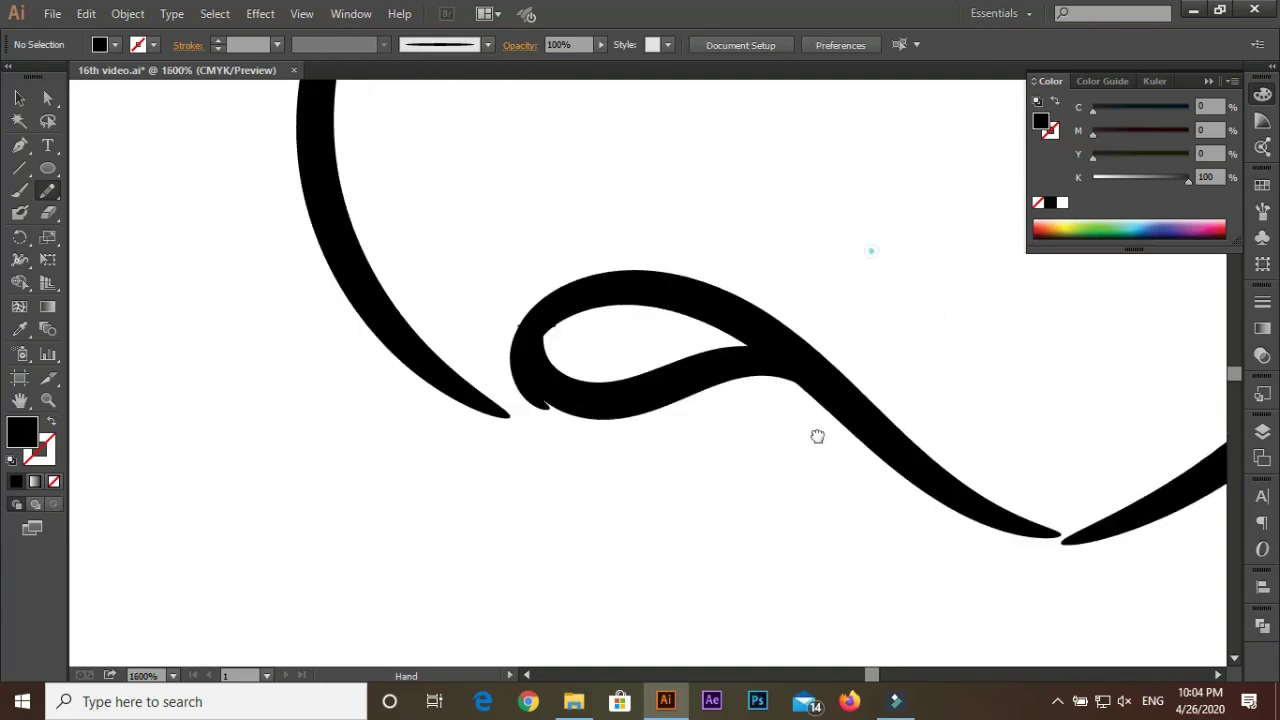
pyautogui.scroll(1, 763, 452)
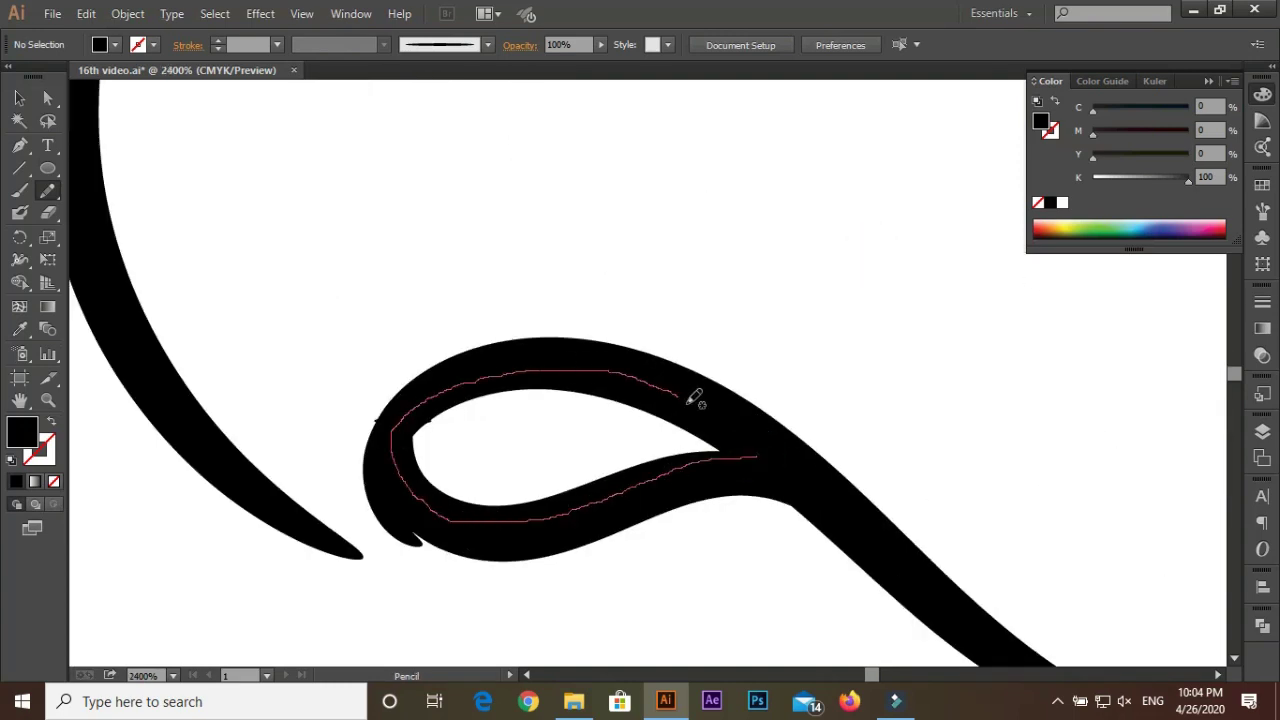
# Fill the neck-curl loop black and marquee-select all the portrait artwork
pyautogui.click(16, 481)
pyautogui.scroll(-2, 620, 210)
pyautogui.scroll(-3, 760, 306)
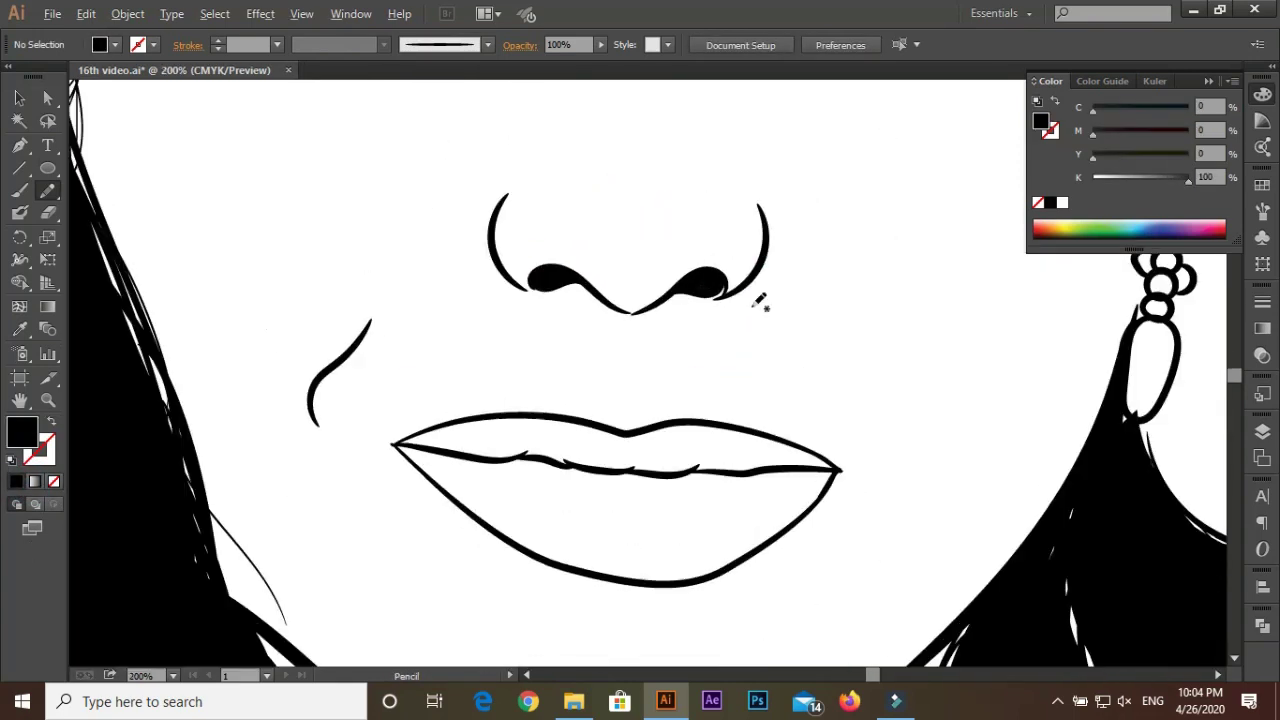
pyautogui.scroll(-1, 742, 362)
pyautogui.scroll(-2, 742, 362)
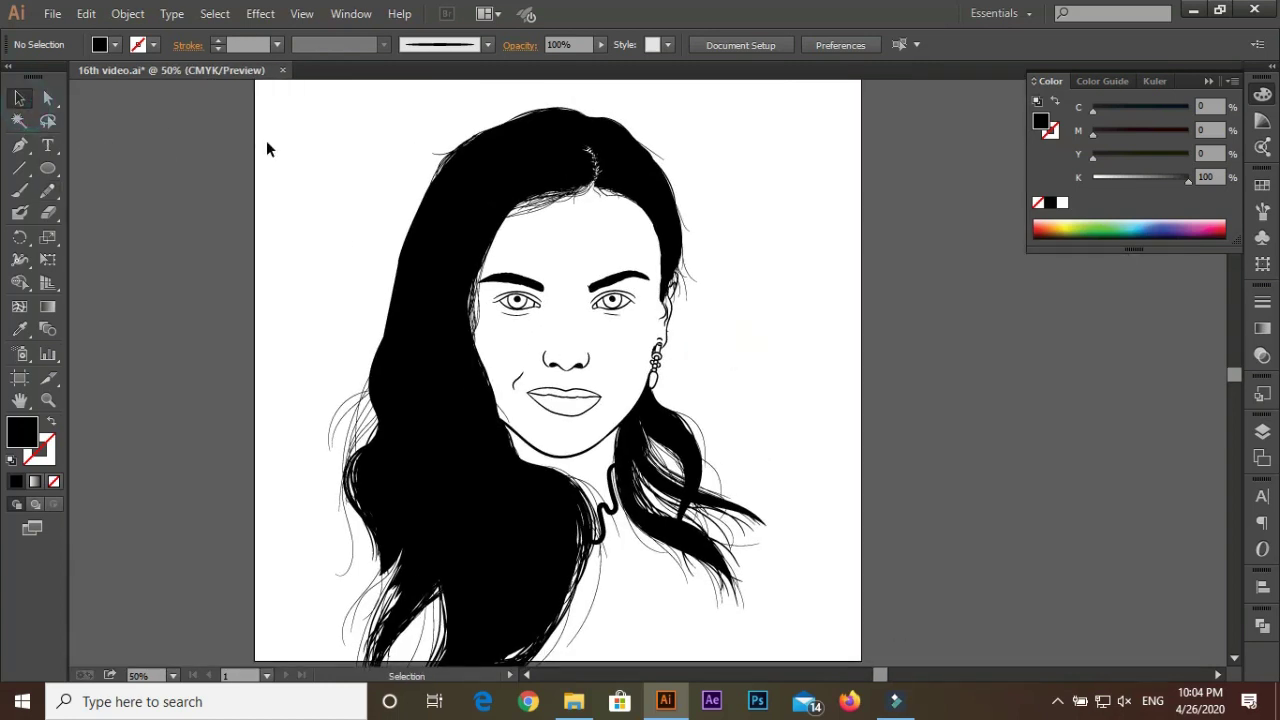
pyautogui.scroll(-1, 266, 148)
pyautogui.moveTo(264, 120); pyautogui.dragTo(677, 486)
pyautogui.click(127, 13)
# Expand the artwork, then duplicate Layer 2 and lock the copy as a backup
pyautogui.click(237, 217)
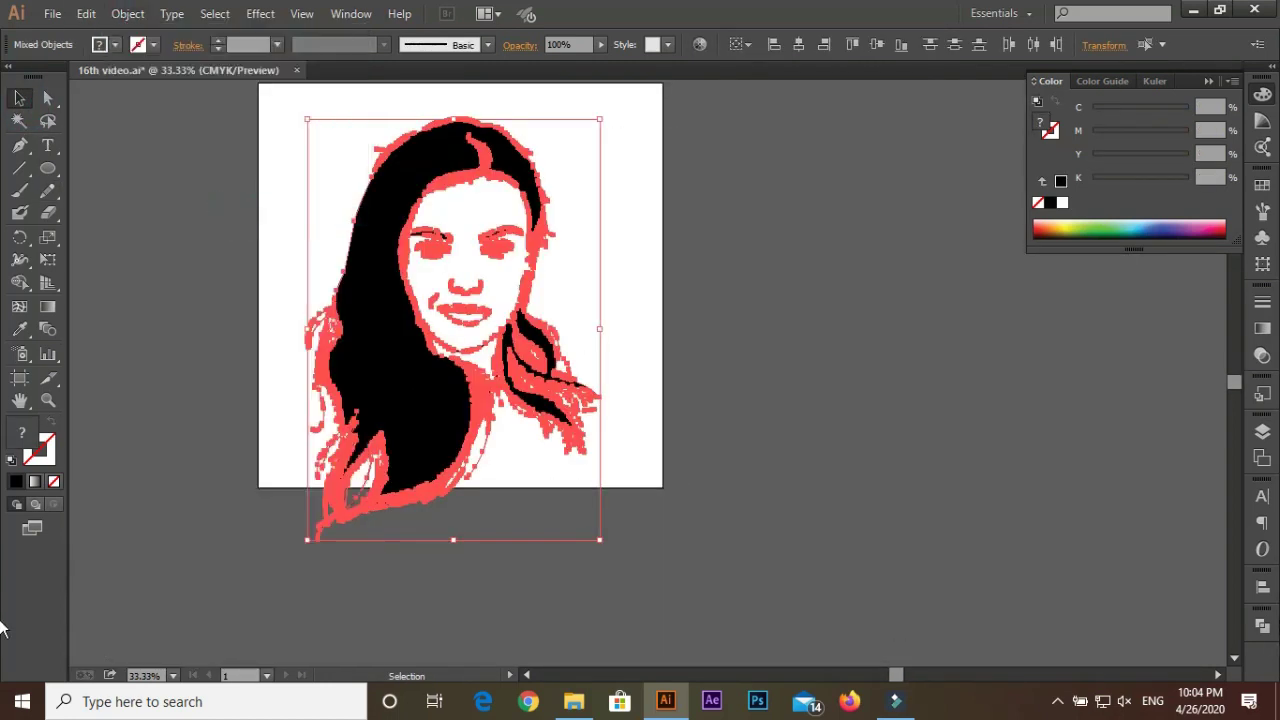
pyautogui.click(1263, 626)
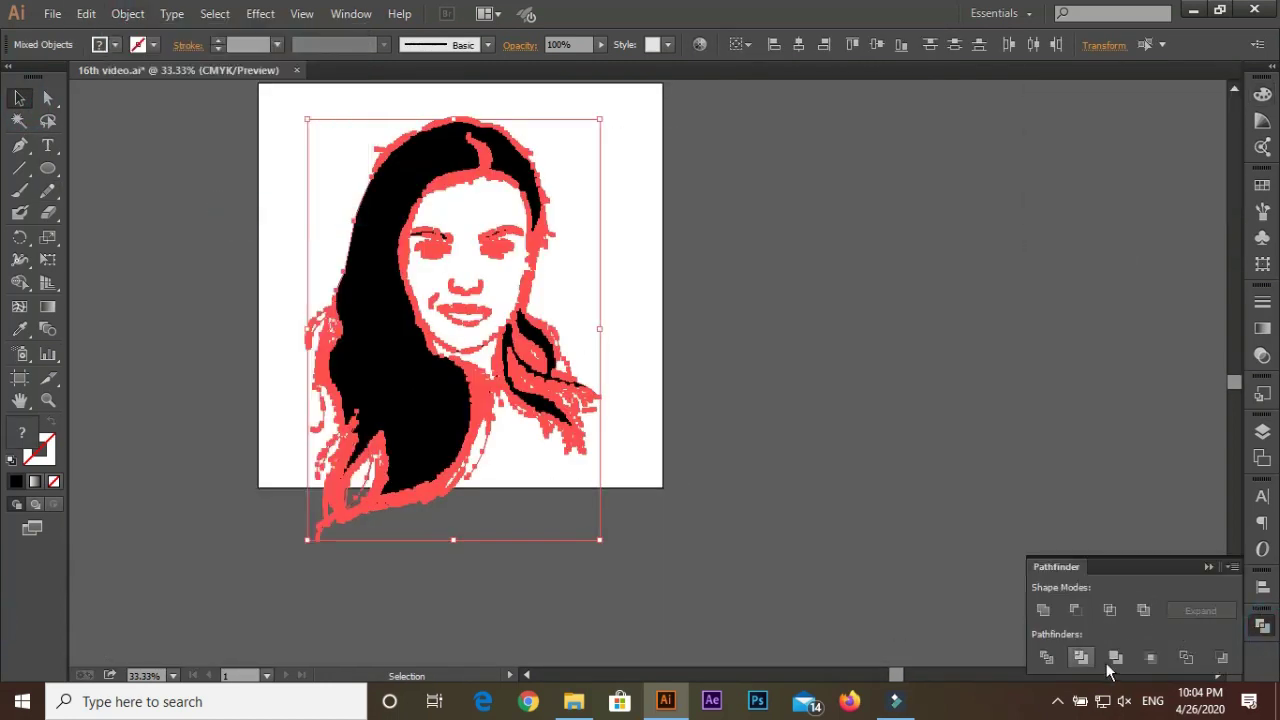
pyautogui.click(1262, 432)
pyautogui.click(805, 273)
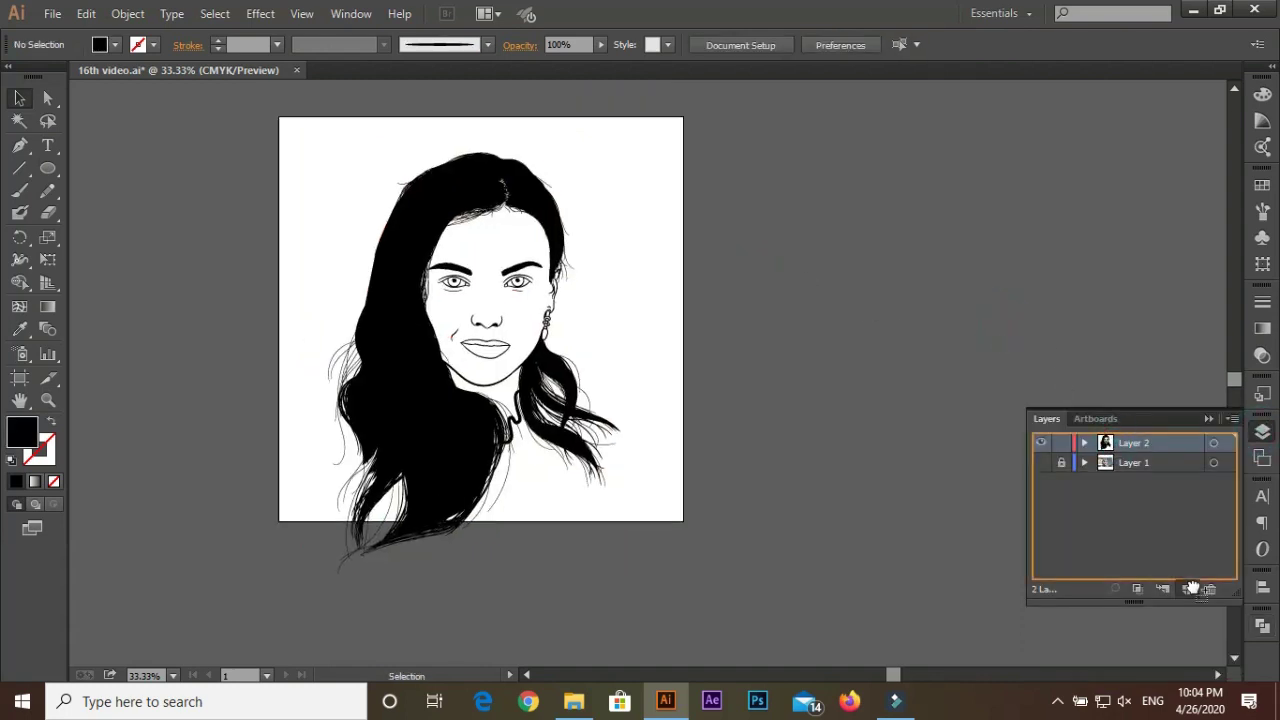
pyautogui.moveTo(1192, 588); pyautogui.dragTo(1187, 589)
pyautogui.click(1061, 442)
# Select Layer 2's art and set its fill to D38888, lightening toward pink FFA9A9
pyautogui.click(1161, 463)
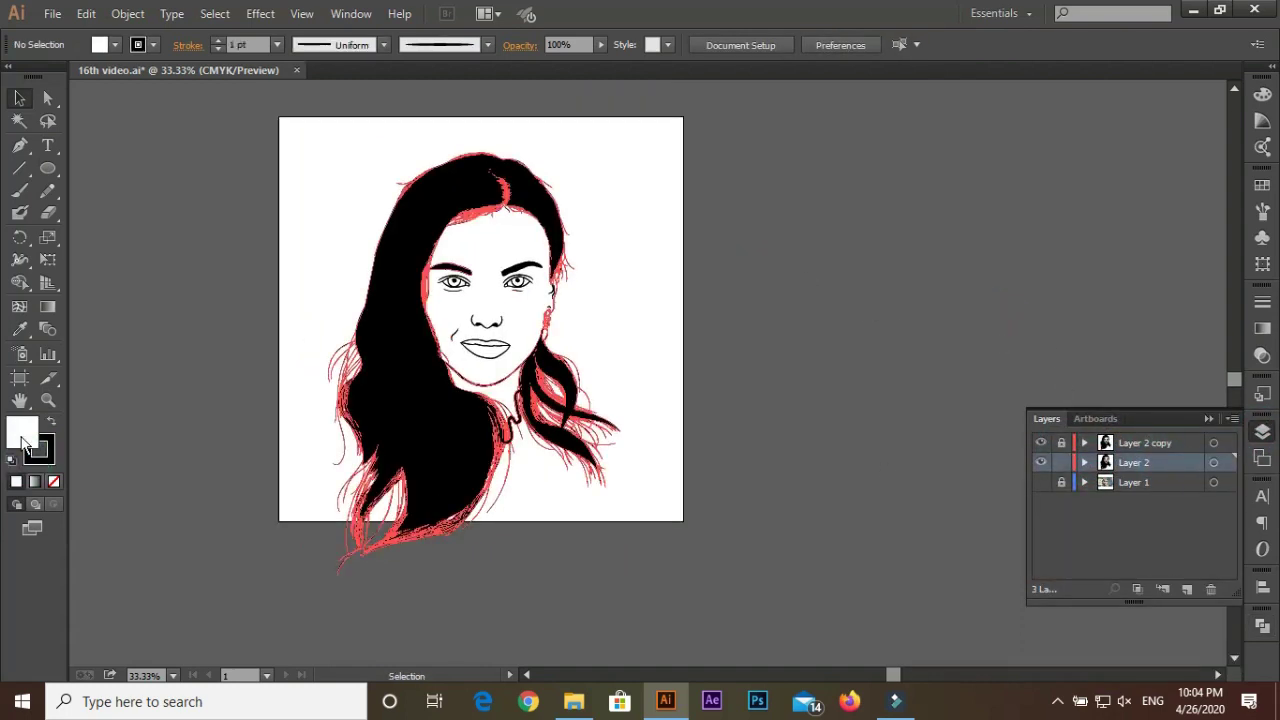
pyautogui.doubleClick(40, 452)
pyautogui.write('D38888')
pyautogui.click(543, 322)
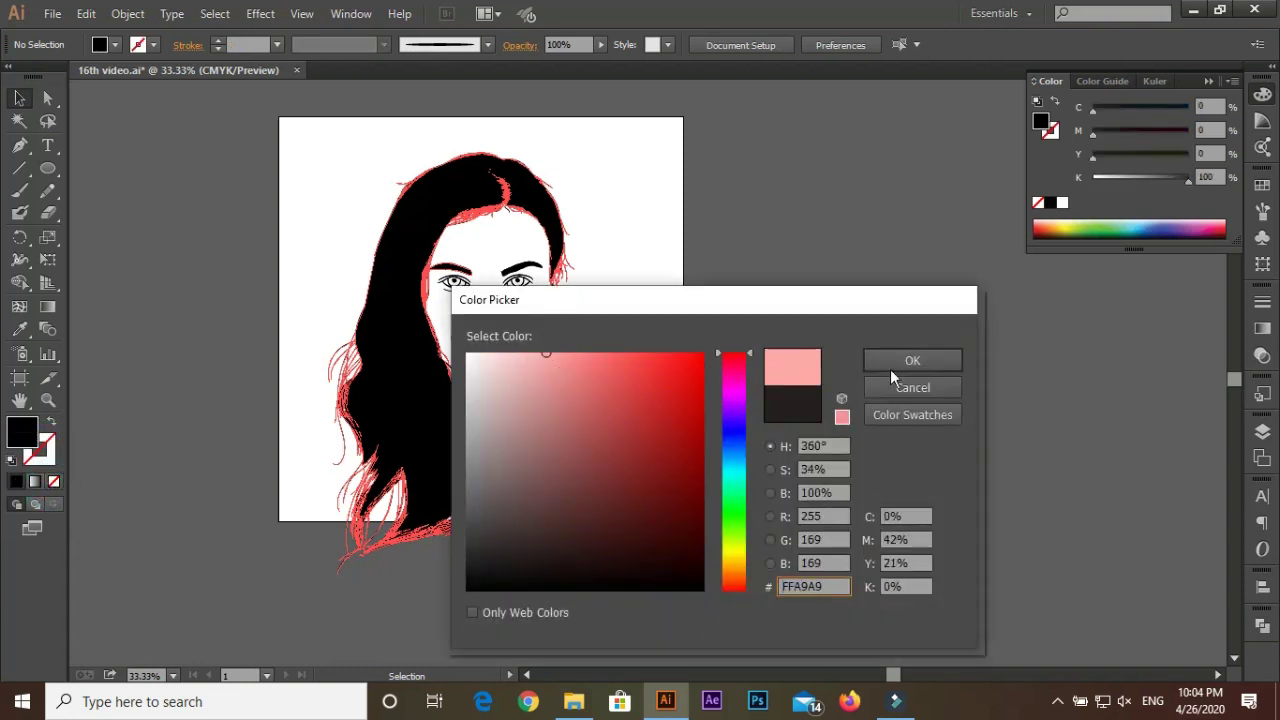
# Draw a light pink rectangle covering the whole artboard and send it behind the portrait
pyautogui.click(912, 360)
pyautogui.moveTo(50, 172); pyautogui.dragTo(126, 170)
pyautogui.moveTo(286, 107); pyautogui.dragTo(683, 591)
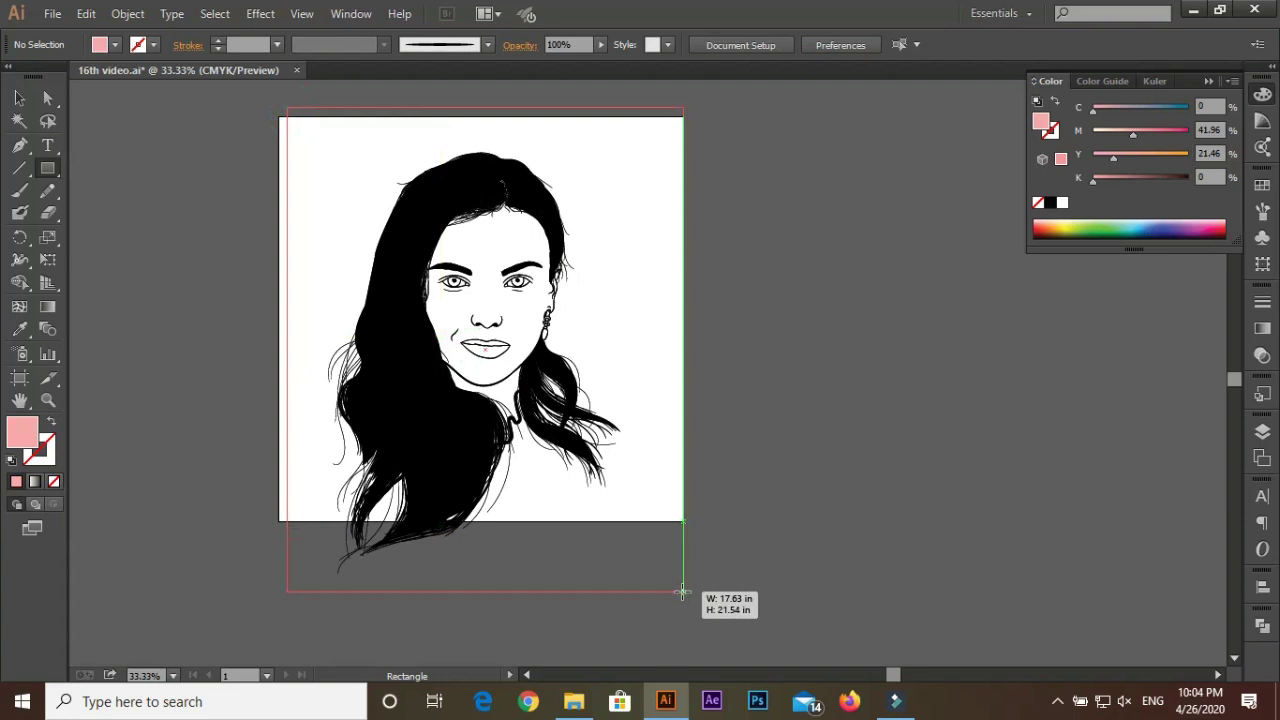
pyautogui.moveTo(701, 375); pyautogui.dragTo(768, 450)
pyautogui.doubleClick(22, 432)
pyautogui.click(905, 356)
pyautogui.rightClick(401, 222)
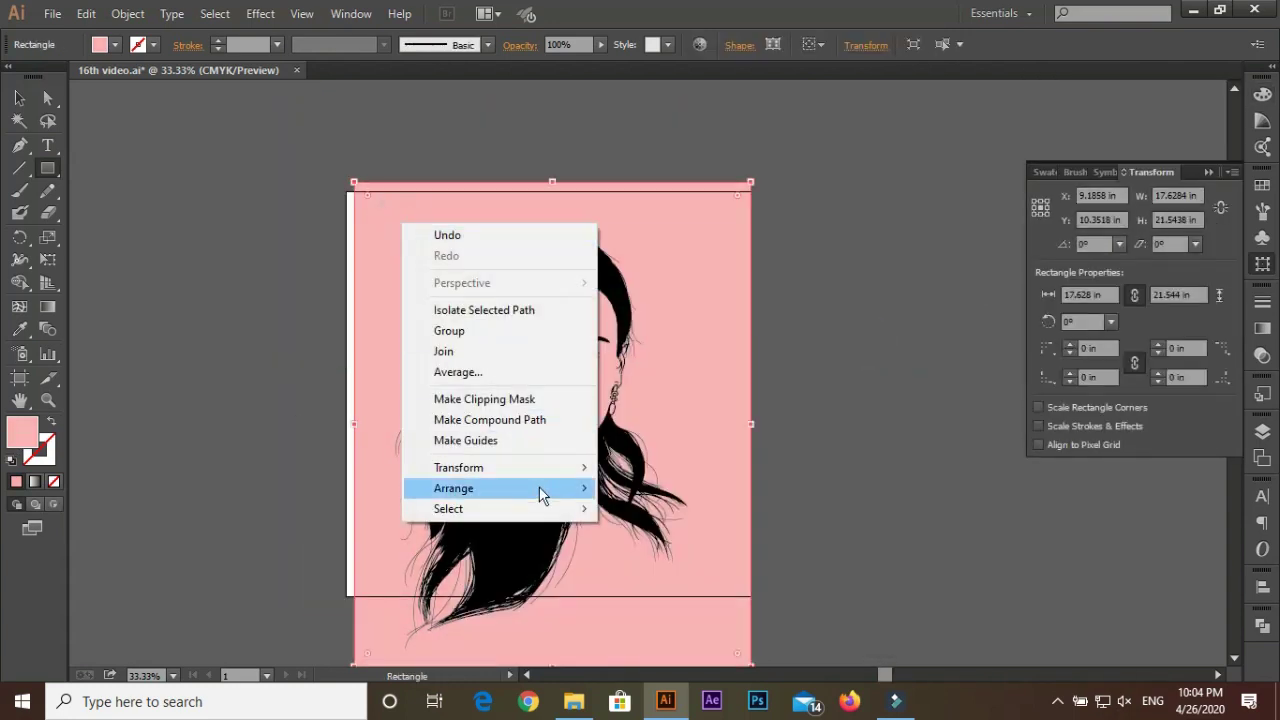
pyautogui.moveTo(470, 488)
pyautogui.click(700, 549)
# Merge everything with Pathfinder, then delete the pink piece outside the portrait so the background stays white
pyautogui.press('v')
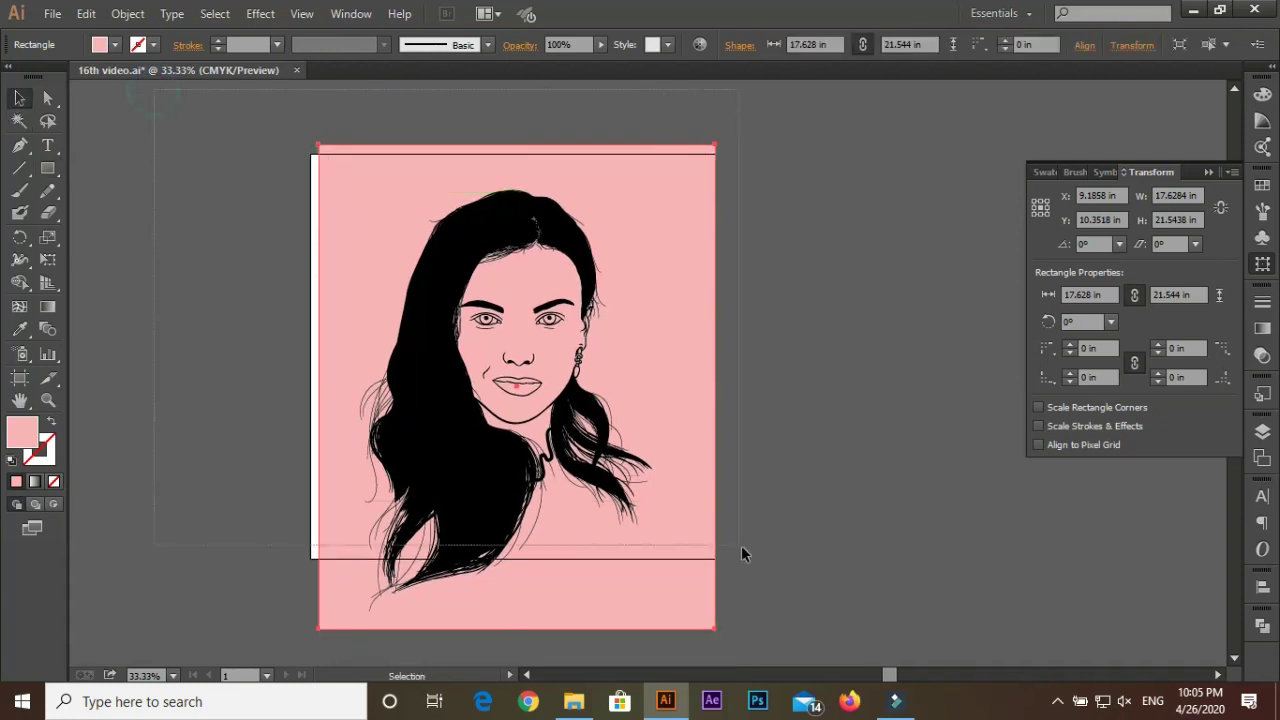
pyautogui.hotkey('ctrl', 'a')
pyautogui.click(1261, 625)
pyautogui.rightClick(686, 255)
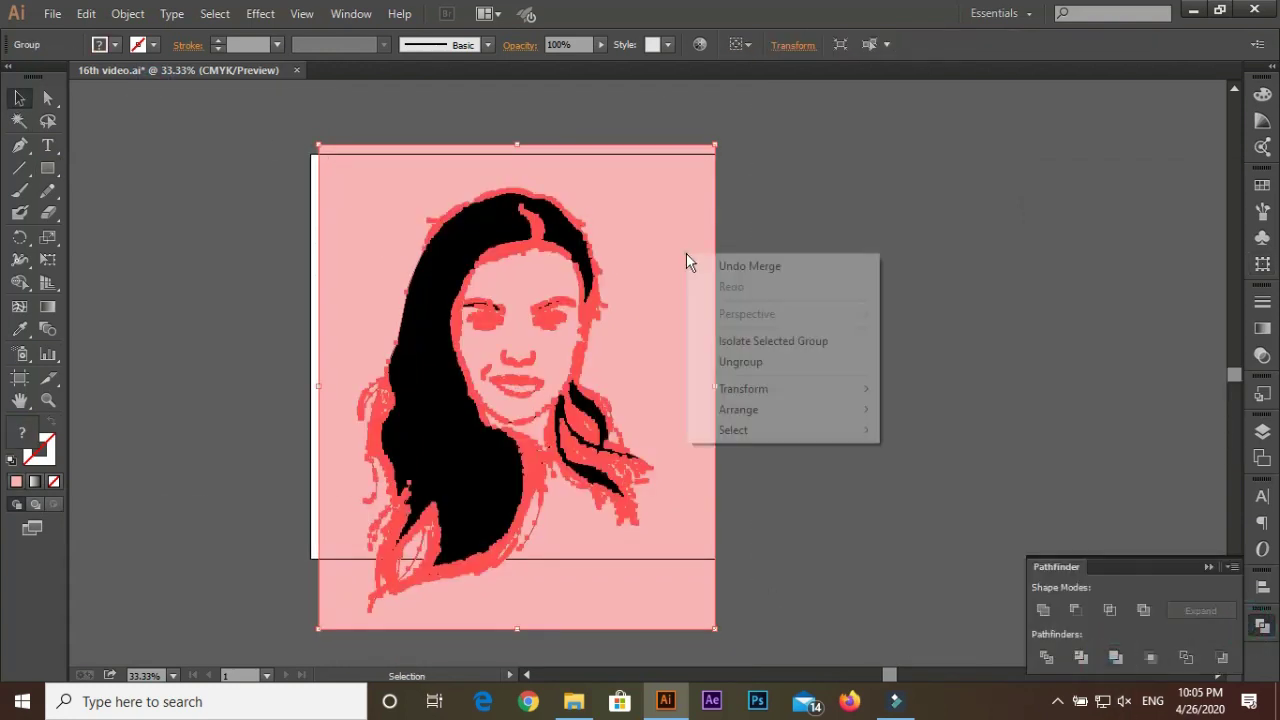
pyautogui.click(731, 346)
pyautogui.click(692, 312)
pyautogui.press('Delete')
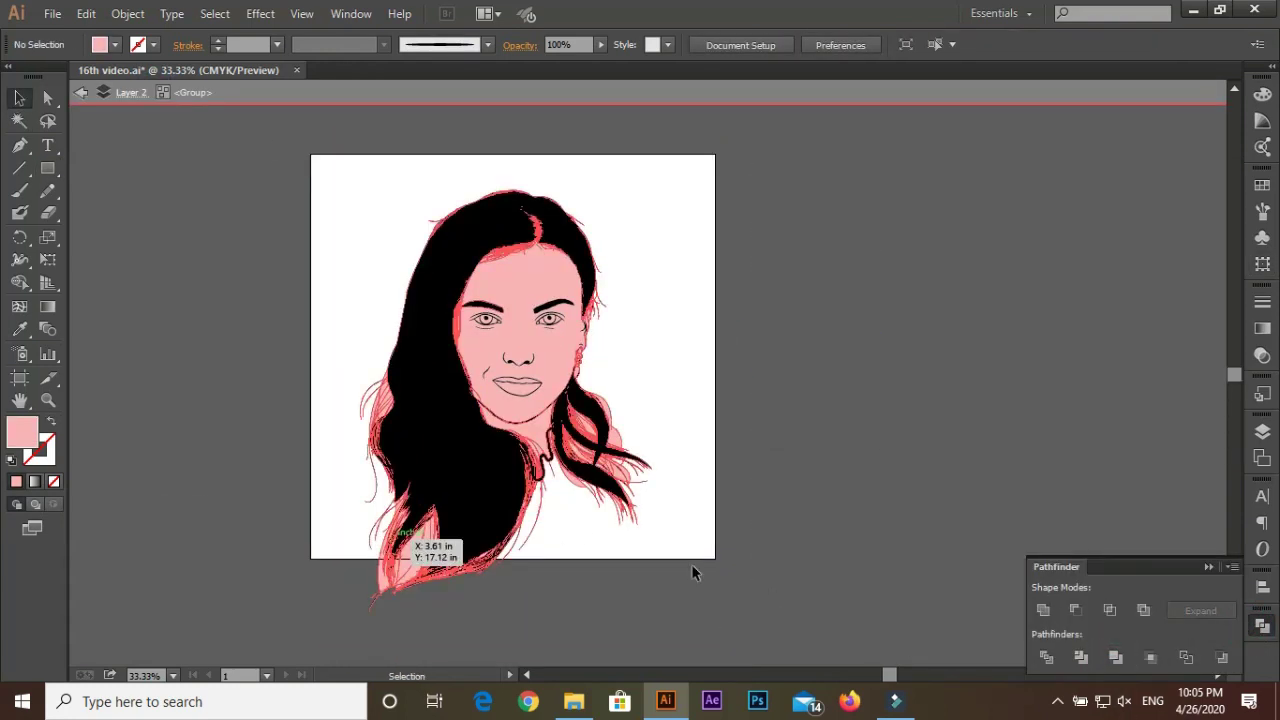
pyautogui.keyDown('ctrl'); pyautogui.click(770, 523); pyautogui.keyUp('ctrl')
# Fill both eye whites with white
pyautogui.keyDown('ctrl'); pyautogui.click(623, 246); pyautogui.keyUp('ctrl')
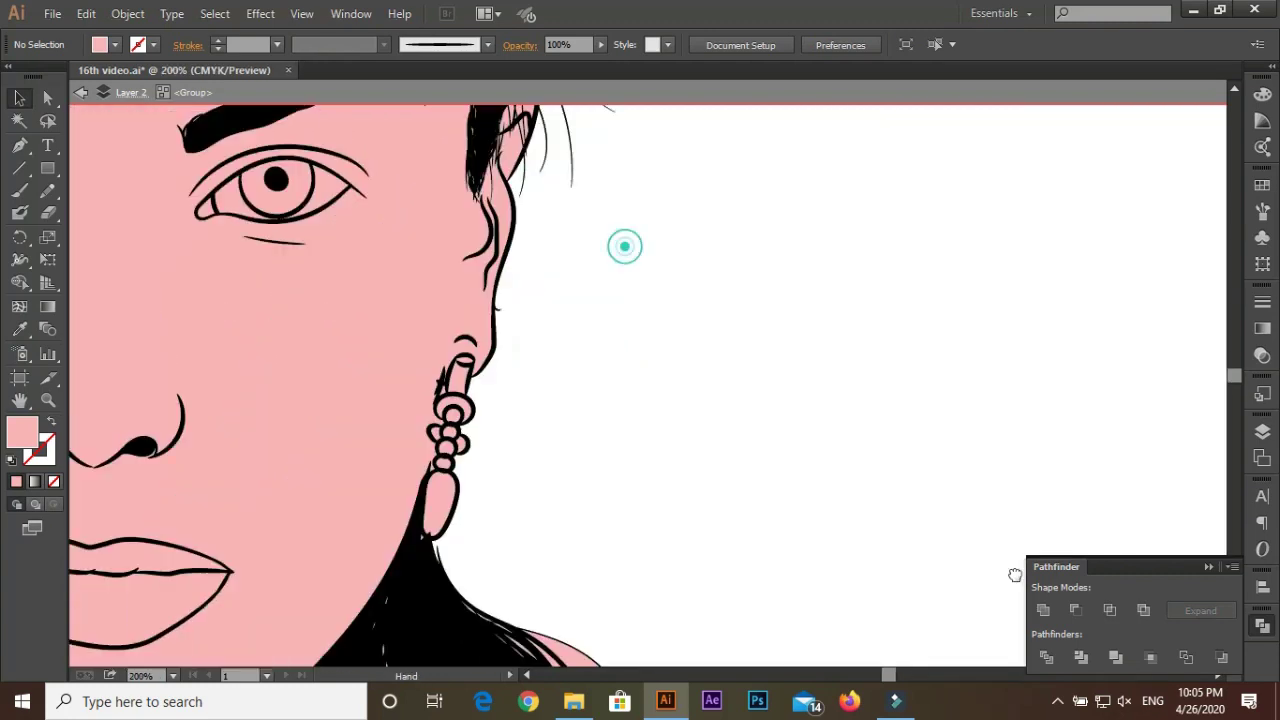
pyautogui.moveTo(623, 246); pyautogui.dragTo(971, 463)
pyautogui.click(806, 426)
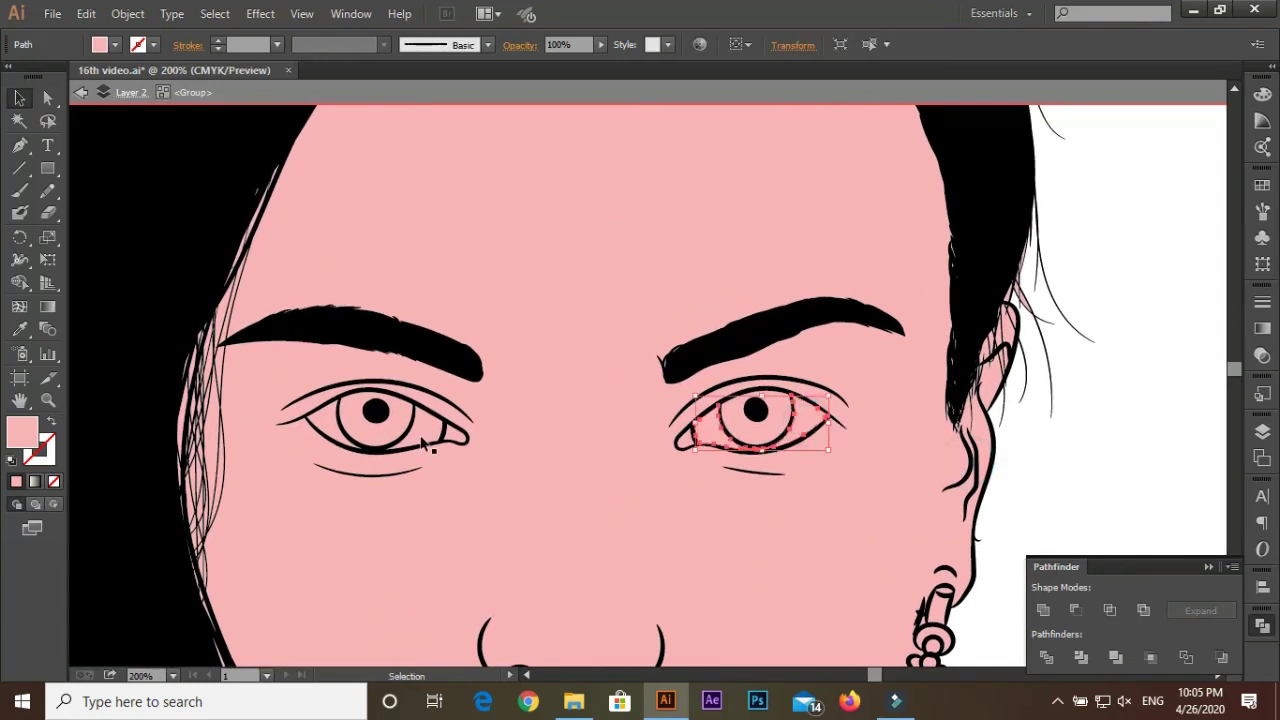
pyautogui.keyDown('shift'); pyautogui.click(328, 426); pyautogui.keyUp('shift')
pyautogui.doubleClick(22, 432)
pyautogui.click(528, 380)
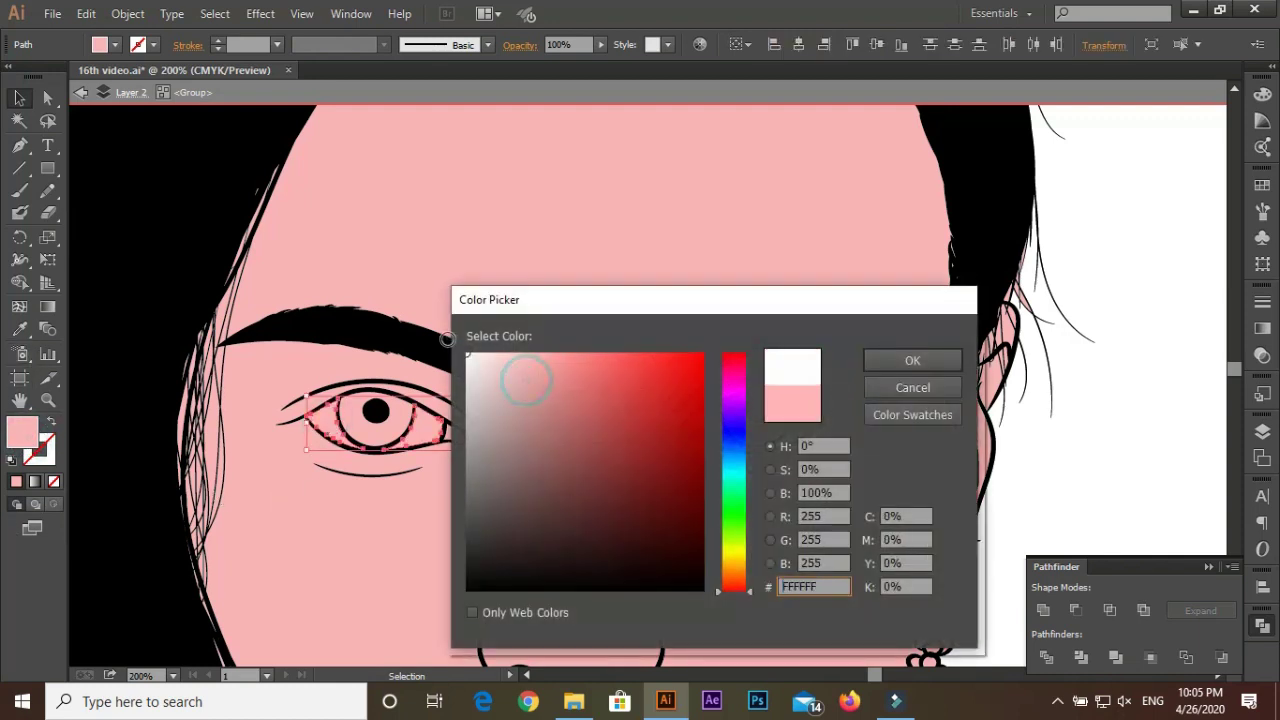
pyautogui.click(911, 362)
pyautogui.click(760, 430)
# Give the selected shape a bright yellow fill
pyautogui.doubleClick(22, 432)
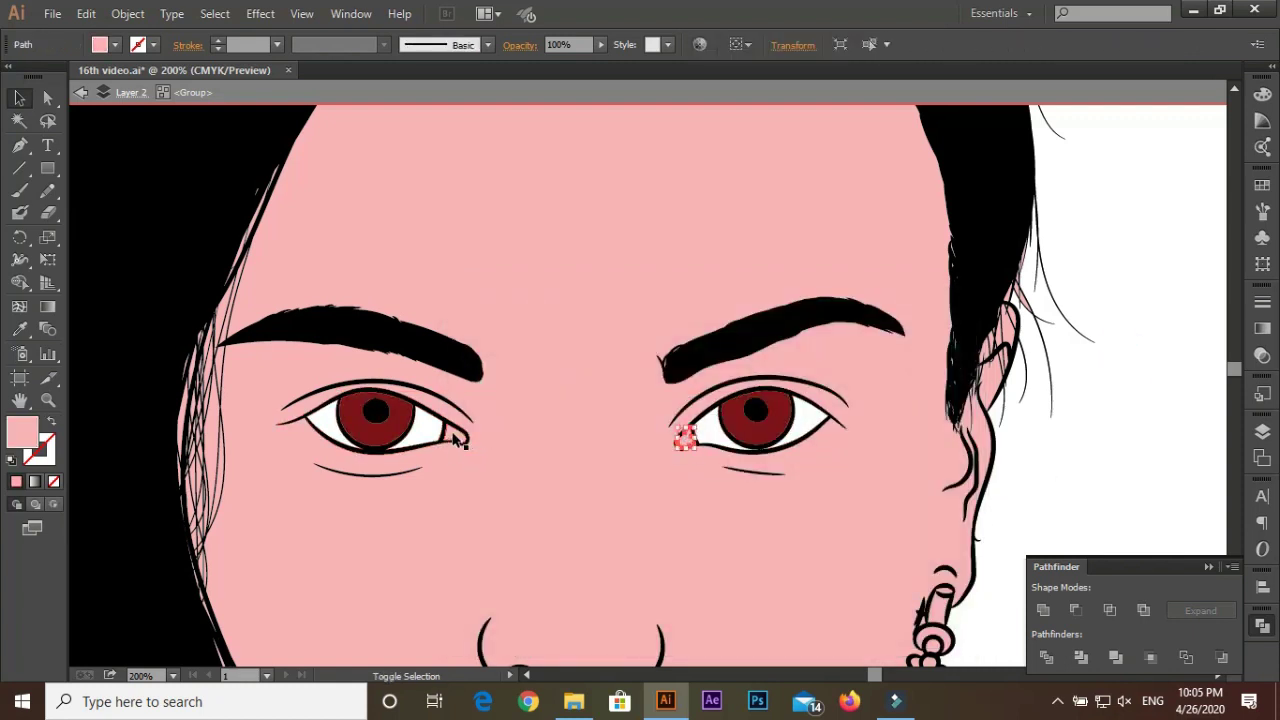
pyautogui.click(734, 381)
pyautogui.moveTo(589, 394); pyautogui.dragTo(589, 412)
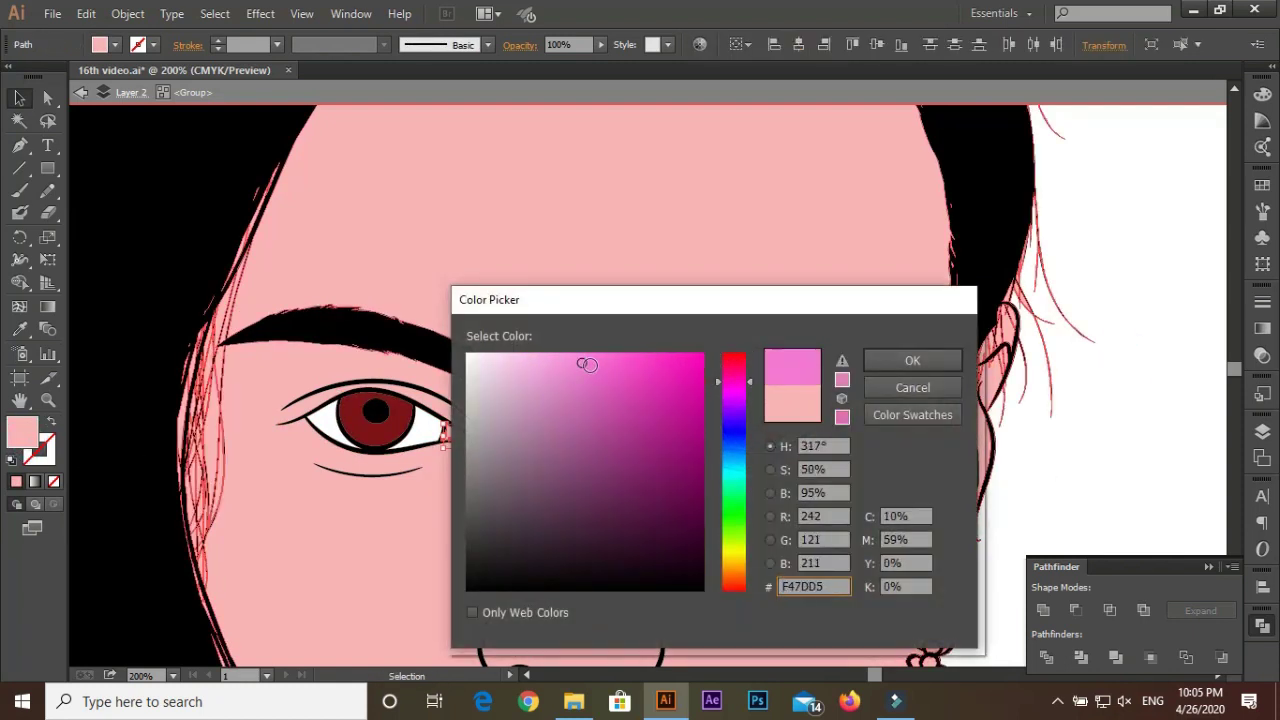
pyautogui.moveTo(734, 381); pyautogui.dragTo(737, 560)
pyautogui.click(688, 368)
pyautogui.click(912, 360)
# Fill the lower earring shapes blue and copy that blue onto the top crescent with the Eyedropper
pyautogui.scroll(3, 905, 545)
pyautogui.scroll(3, 796, 647)
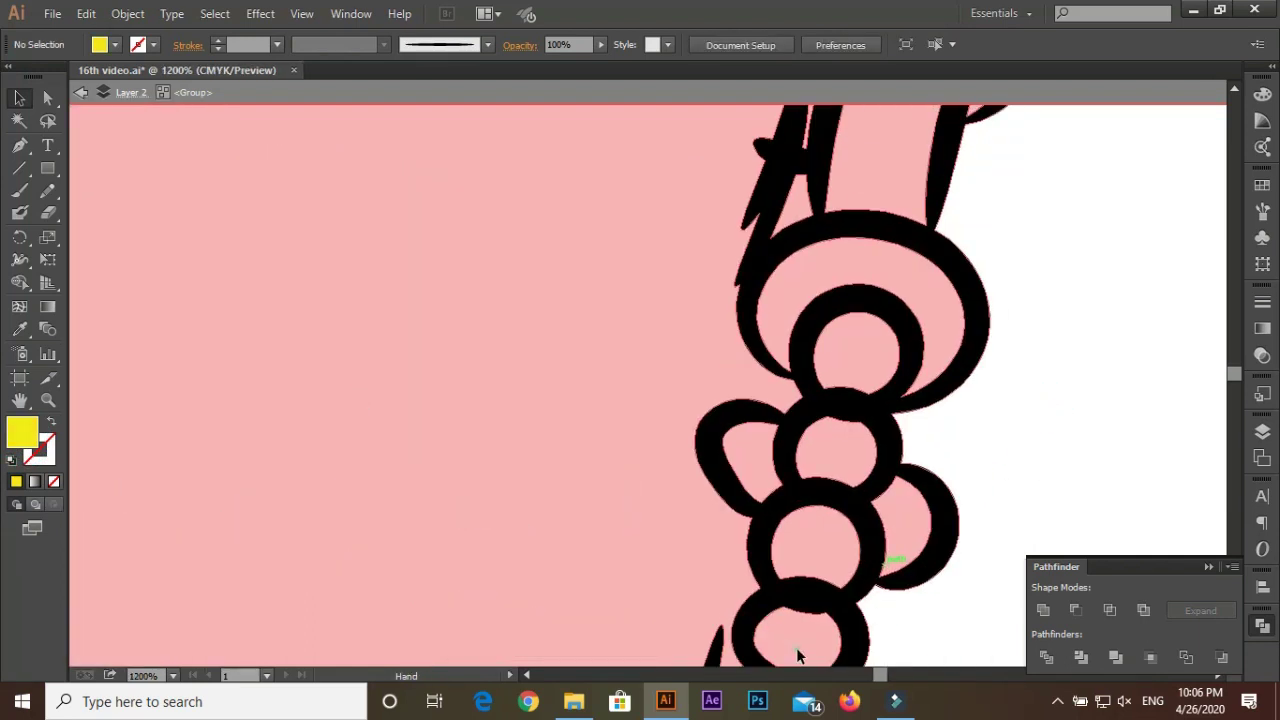
pyautogui.click(779, 474)
pyautogui.doubleClick(22, 432)
pyautogui.moveTo(734, 363)
pyautogui.mouseDown()
pyautogui.moveTo(734, 486)
pyautogui.moveTo(734, 458)
pyautogui.mouseUp()
pyautogui.click(912, 360)
pyautogui.click(860, 262)
pyautogui.press('i')
pyautogui.click(835, 455)
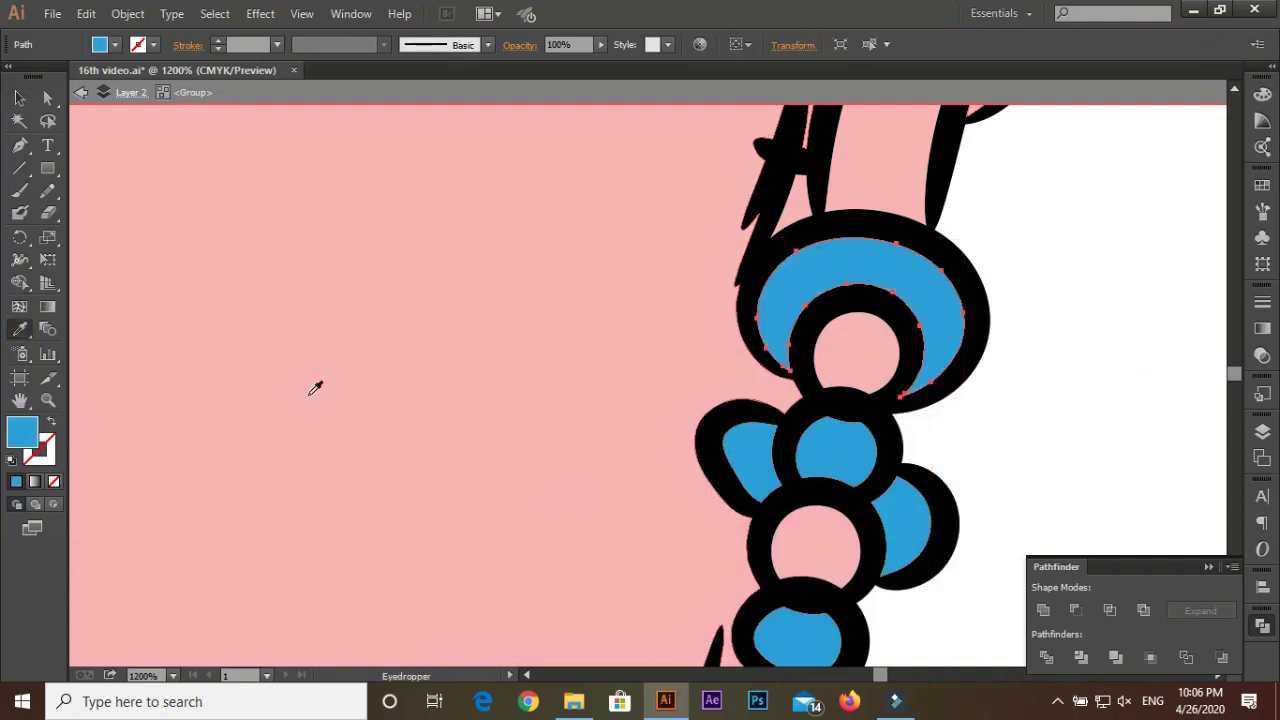
# Give the earring's top cylinder a light blue fill
pyautogui.click(19, 97)
pyautogui.click(200, 300)
pyautogui.doubleClick(22, 432)
pyautogui.click(734, 450)
pyautogui.moveTo(528, 363); pyautogui.dragTo(577, 364)
pyautogui.click(912, 360)
pyautogui.scroll(3, 1063, 338)
pyautogui.click(886, 351)
pyautogui.click(19, 329)
pyautogui.click(835, 530)
pyautogui.scroll(-10, 1063, 420)
pyautogui.scroll(-3, 1063, 420)
# Select the lips and fill them with a red shade
pyautogui.scroll(2, 708, 301)
pyautogui.press('v')
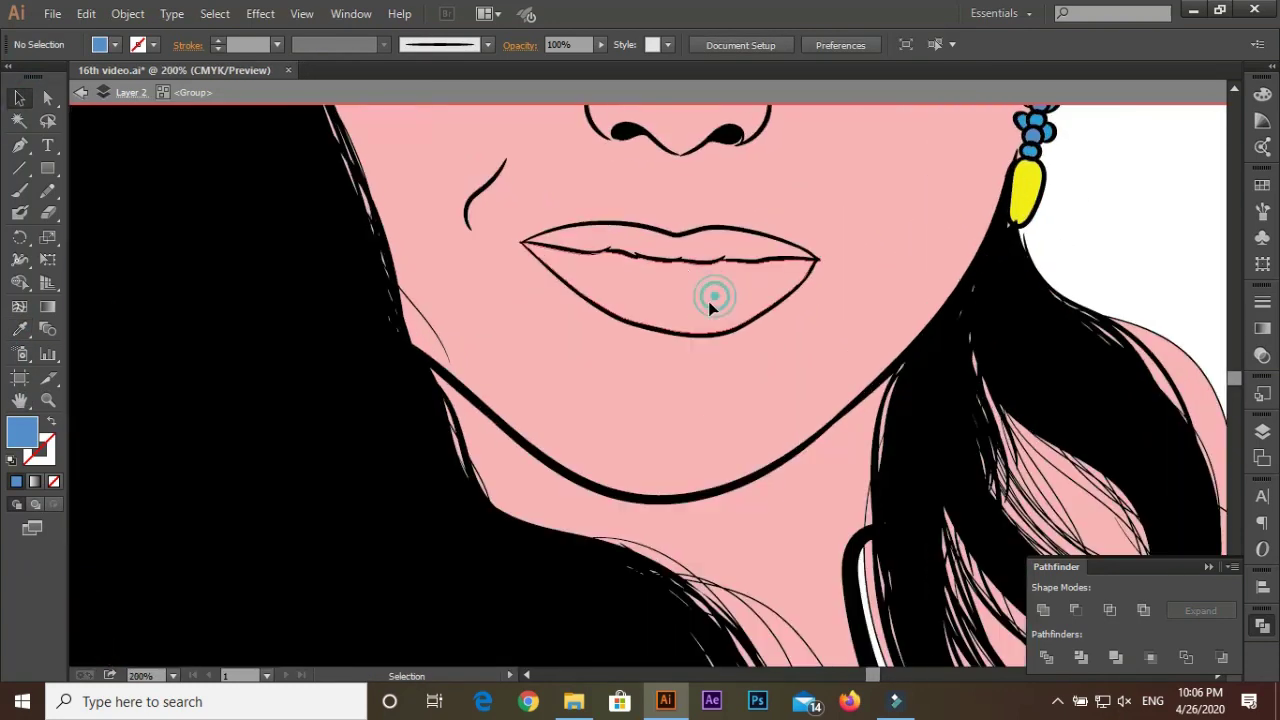
pyautogui.click(708, 298)
pyautogui.doubleClick(22, 432)
pyautogui.click(650, 414)
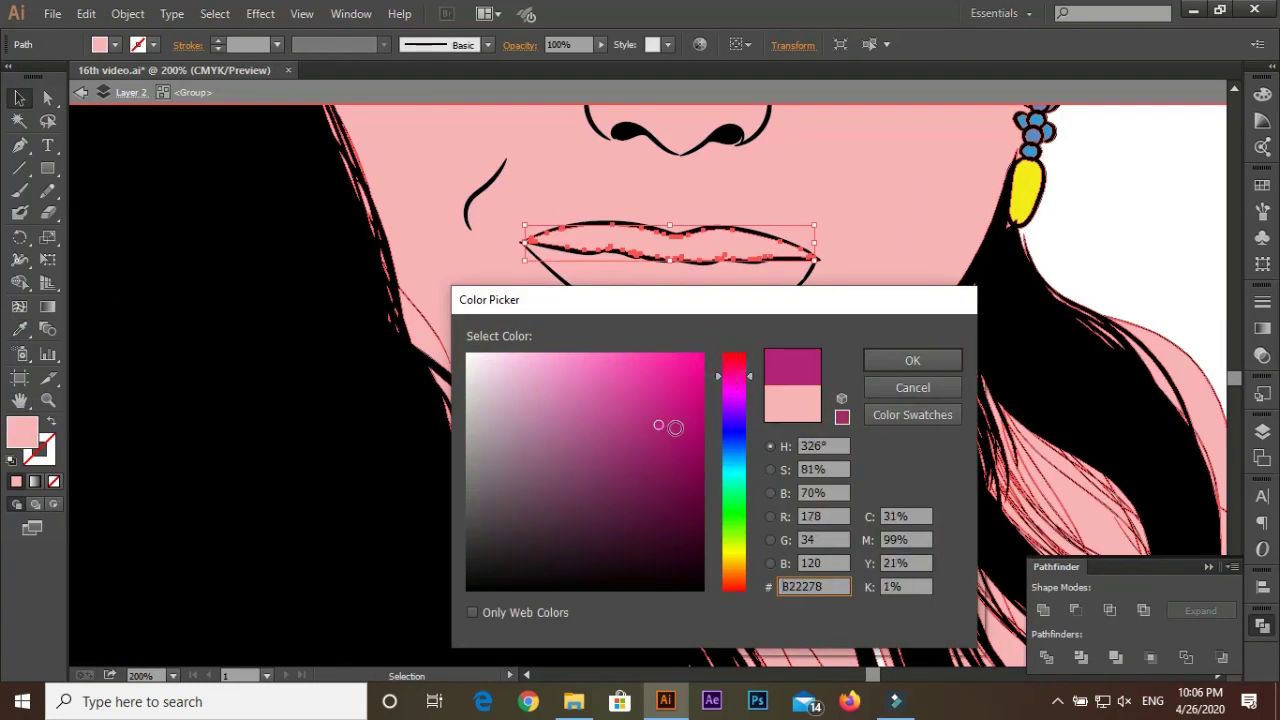
pyautogui.click(912, 360)
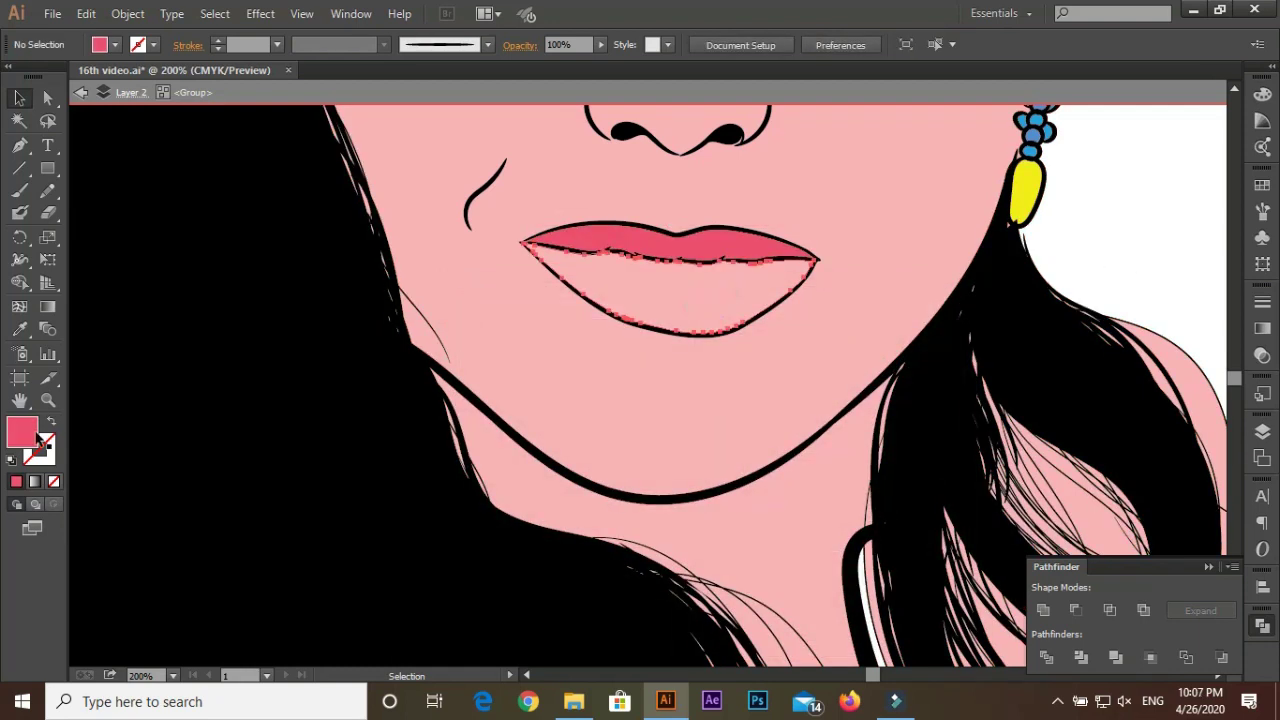
pyautogui.doubleClick(22, 432)
pyautogui.click(637, 400)
pyautogui.click(912, 360)
# Refine the lip fill to a rosy pink (DB4267)
pyautogui.scroll(3, 1075, 350)
pyautogui.scroll(-3, 969, 239)
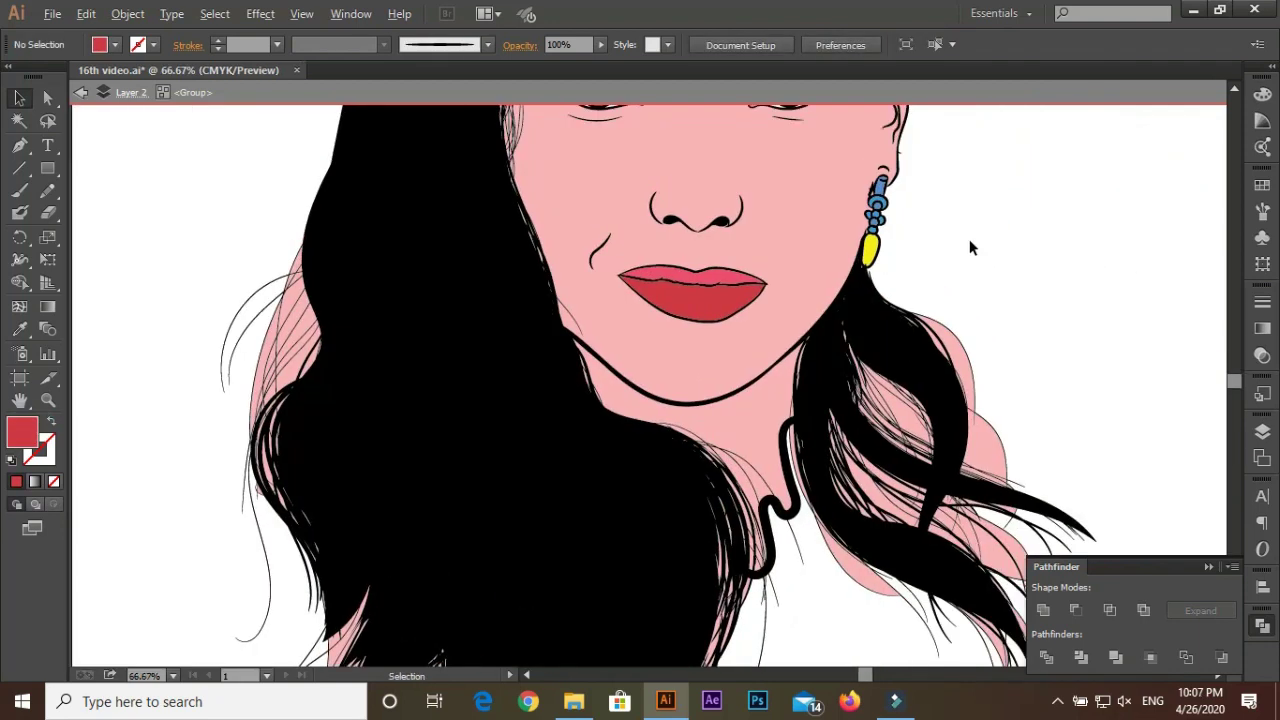
pyautogui.scroll(3, 528, 351)
pyautogui.hscroll(3, 820, 328)
pyautogui.moveTo(820, 328); pyautogui.dragTo(987, 350)
pyautogui.click(19, 328)
pyautogui.doubleClick(22, 432)
pyautogui.click(623, 375)
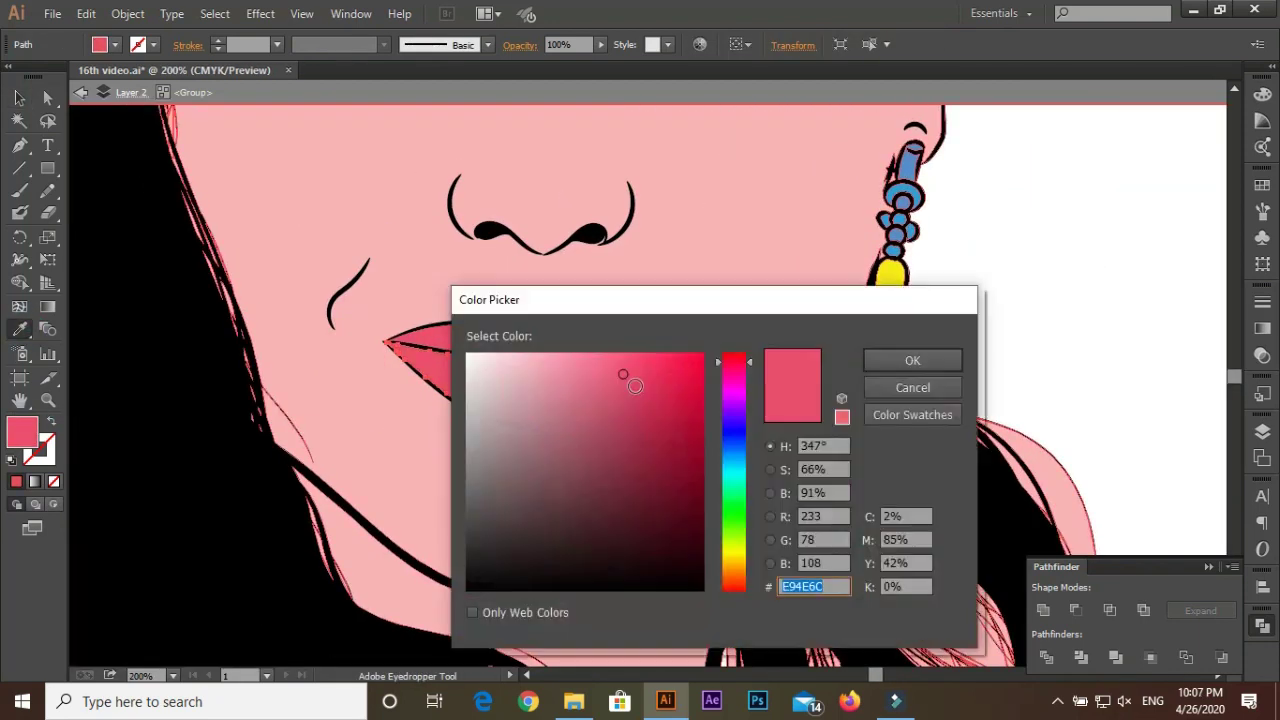
pyautogui.click(953, 362)
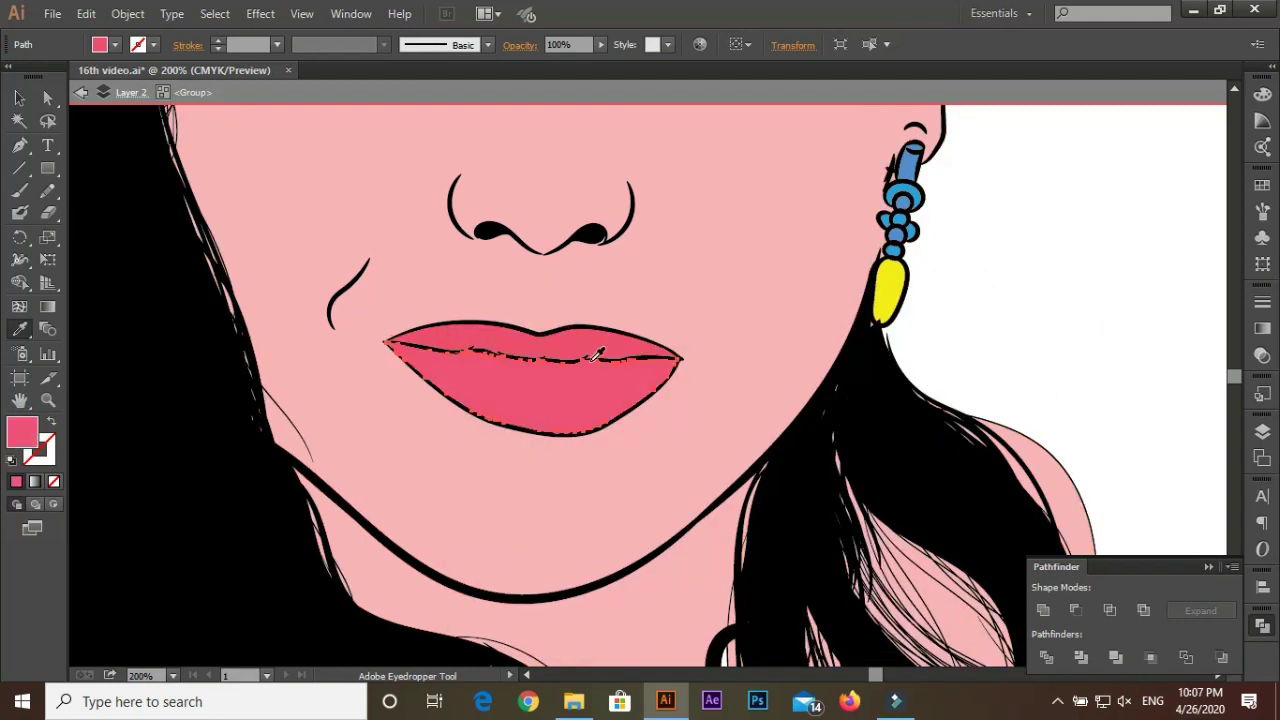
pyautogui.doubleClick(22, 432)
pyautogui.click(633, 387)
pyautogui.click(912, 360)
# Show the Layers panel and collapse the expanded layer contents
pyautogui.scroll(-3, 1023, 343)
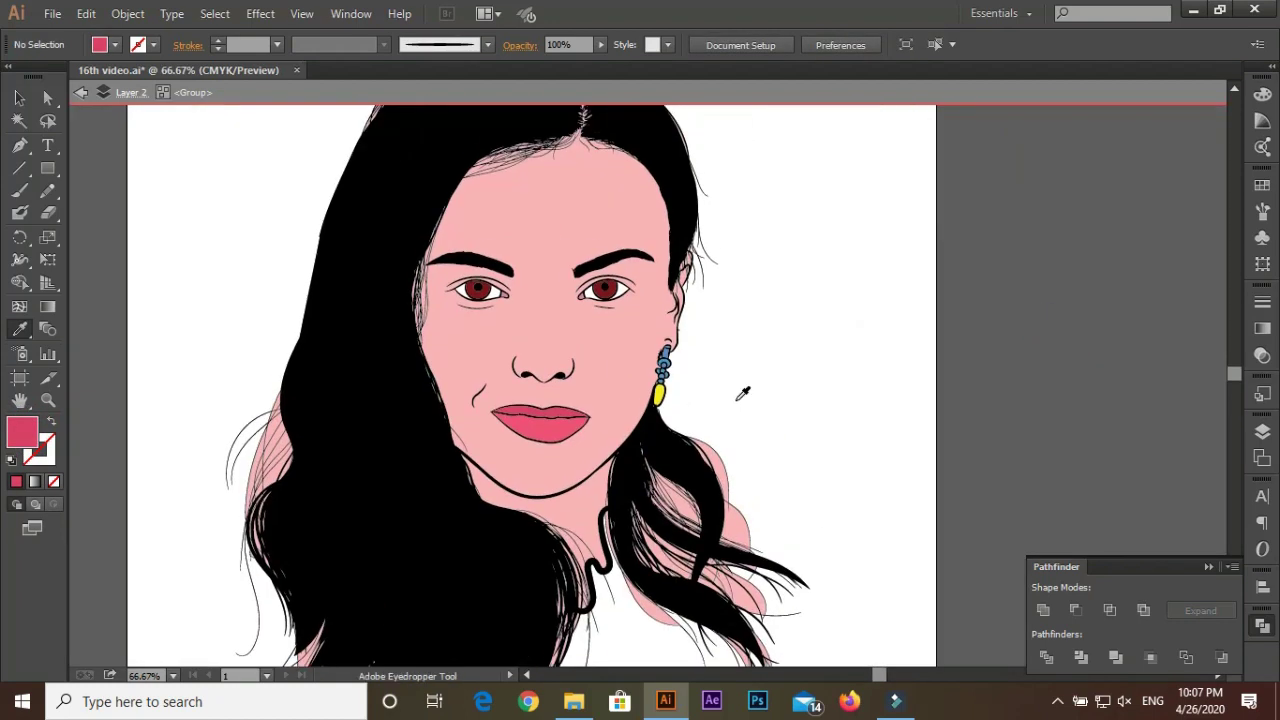
pyautogui.press('v')
pyautogui.scroll(-1, 818, 257)
pyautogui.click(1262, 432)
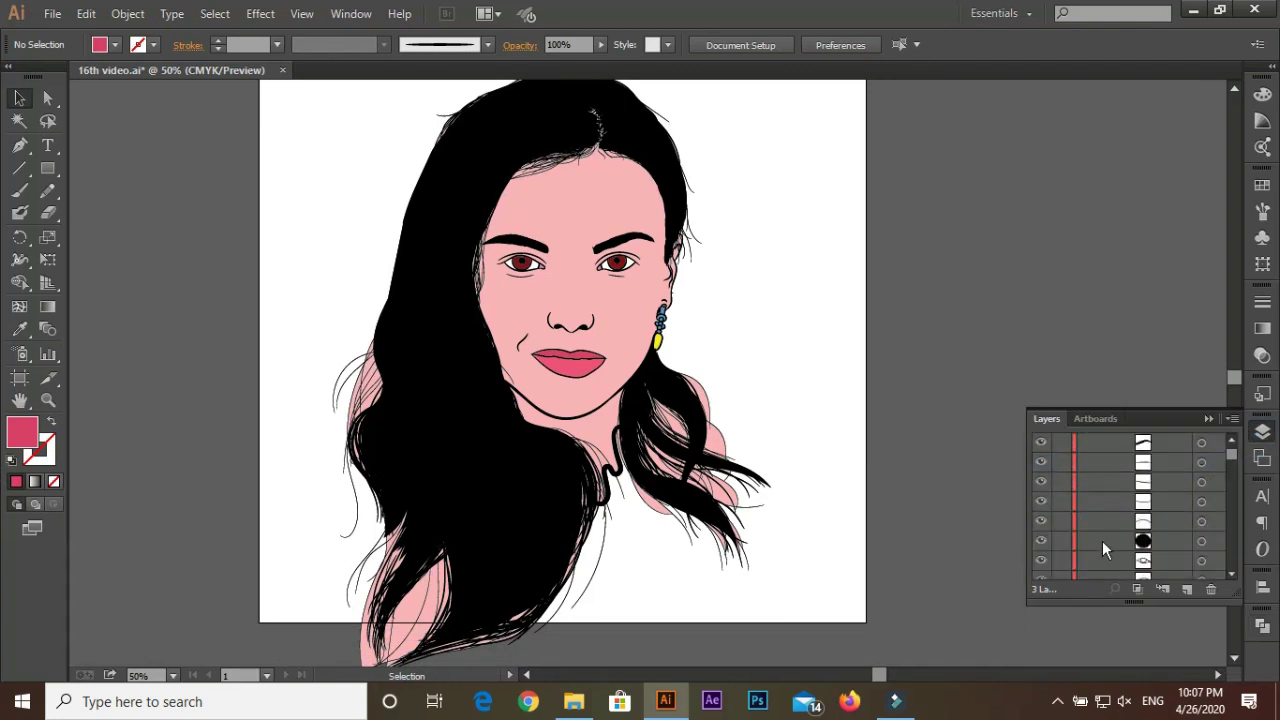
pyautogui.scroll(2, 1058, 463)
pyautogui.click(1060, 477)
pyautogui.click(47, 97)
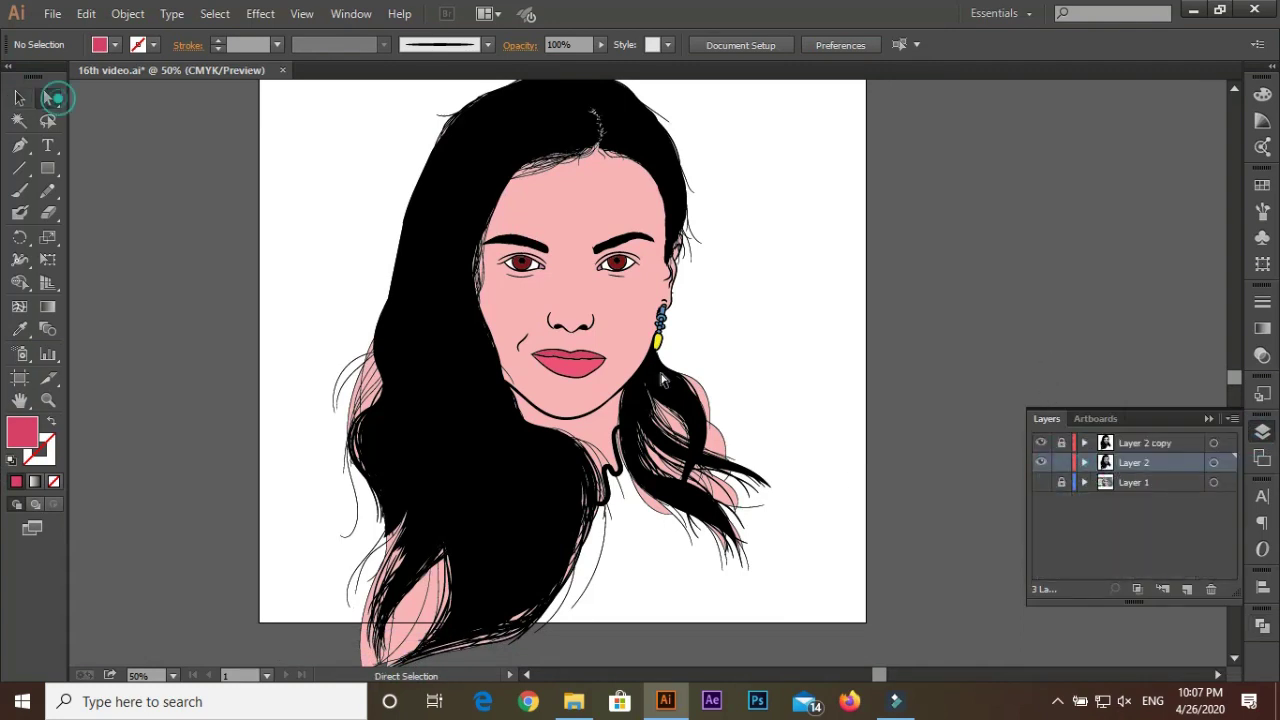
pyautogui.moveTo(760, 378); pyautogui.dragTo(671, 561)
pyautogui.click(671, 561)
pyautogui.hotkey('ctrl', '+')
pyautogui.hotkey('ctrl', '+')
pyautogui.hotkey('ctrl', '+')
pyautogui.click(545, 537)
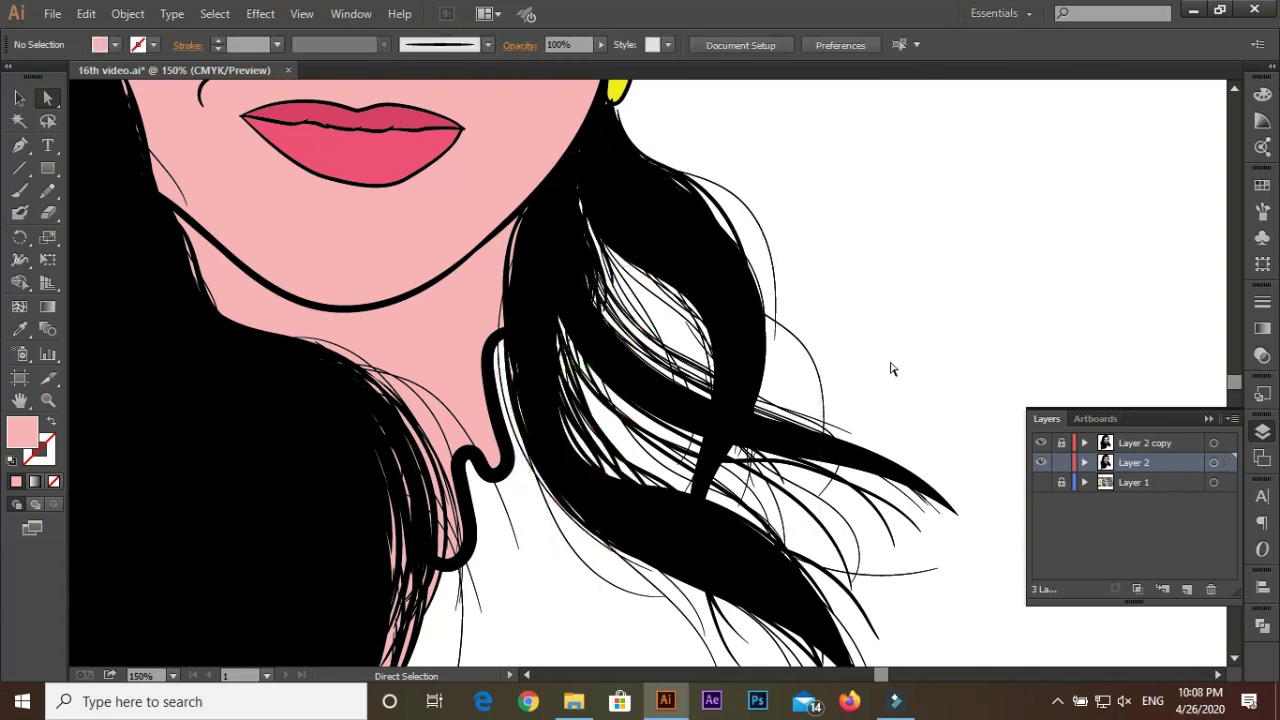
pyautogui.scroll(-5, 891, 366)
pyautogui.hscroll(-3, 891, 366)
pyautogui.moveTo(634, 395); pyautogui.dragTo(478, 527)
pyautogui.moveTo(577, 363); pyautogui.dragTo(390, 503)
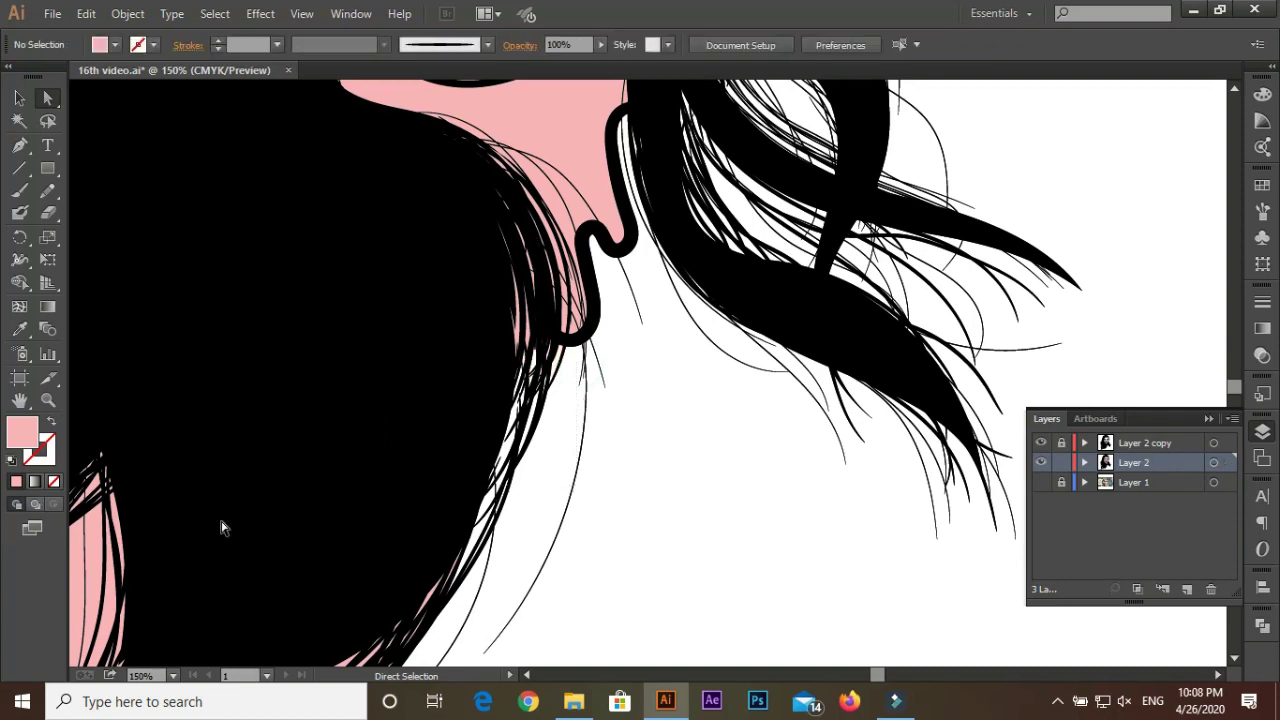
pyautogui.scroll(-1, 400, 560)
pyautogui.hscroll(-1, 400, 560)
pyautogui.moveTo(537, 600); pyautogui.dragTo(451, 200)
pyautogui.moveTo(569, 489); pyautogui.dragTo(537, 288)
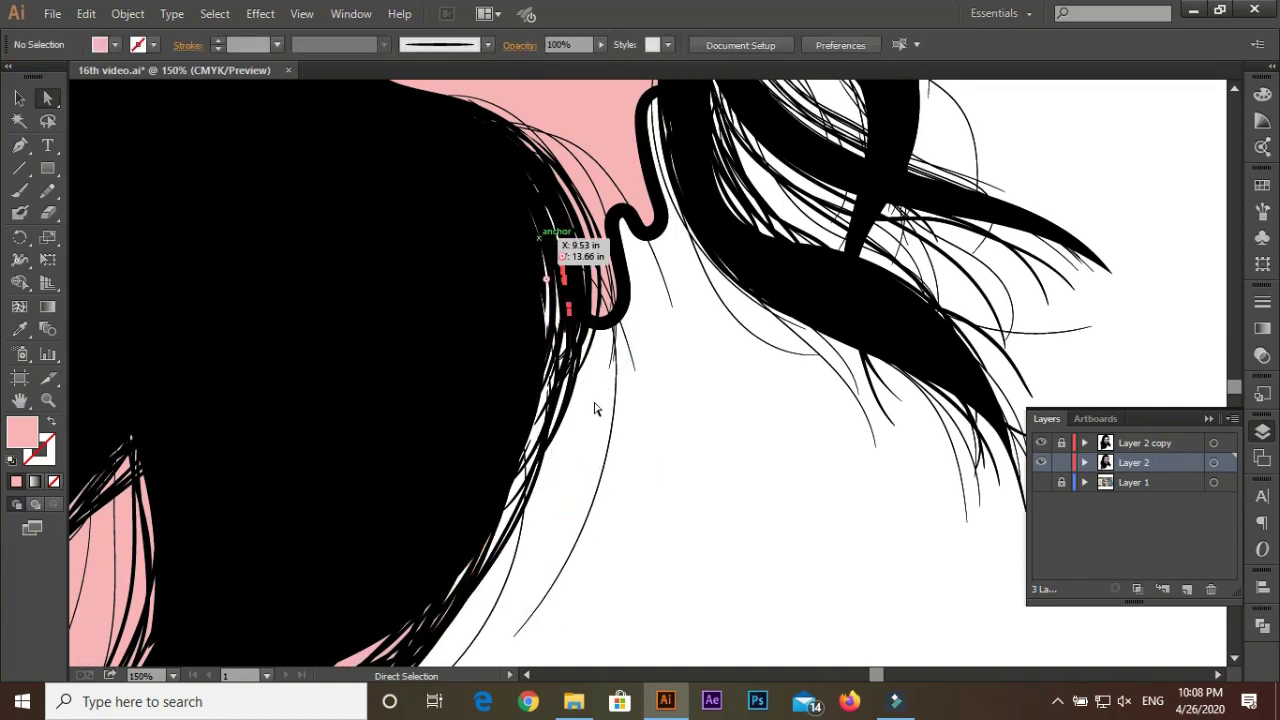
pyautogui.moveTo(594, 408); pyautogui.dragTo(480, 220)
pyautogui.hotkey('ctrl', '-')
pyautogui.moveTo(778, 503)
pyautogui.mouseDown()
pyautogui.moveTo(155, 358)
pyautogui.moveTo(186, 357)
pyautogui.mouseUp()
pyautogui.scroll(5, 208, 243)
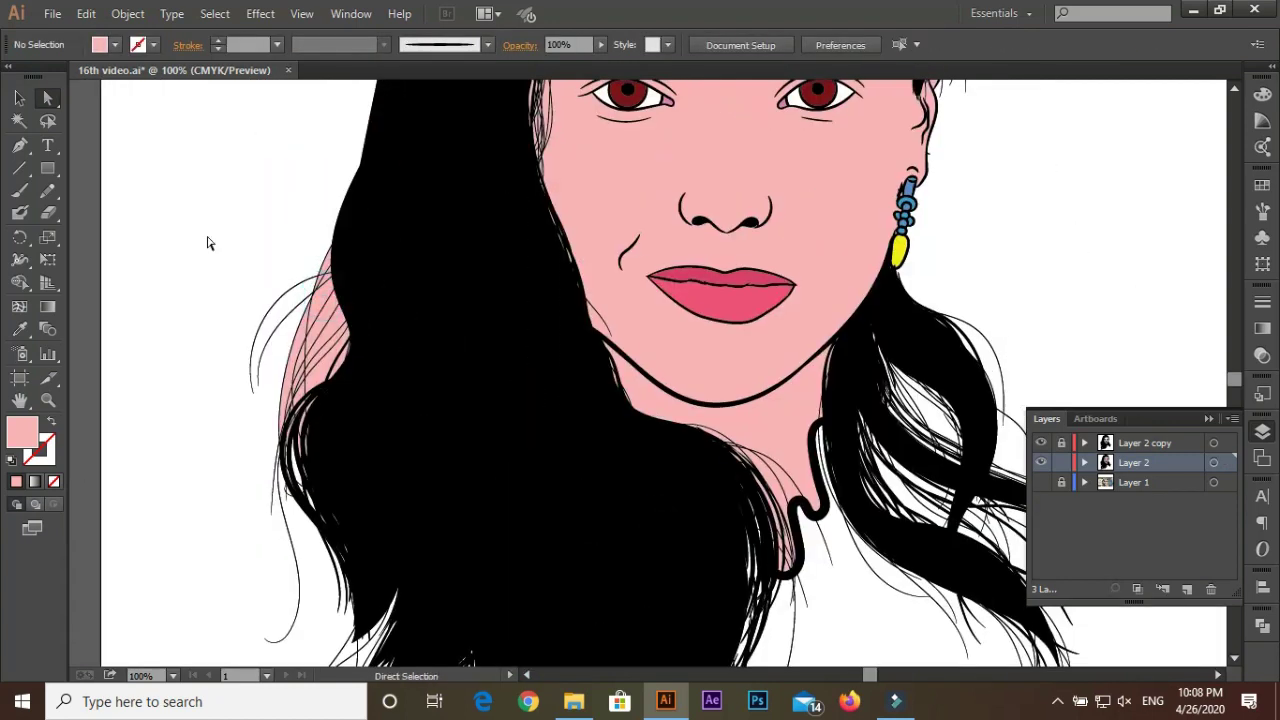
pyautogui.moveTo(208, 243); pyautogui.dragTo(166, 608)
pyautogui.scroll(5, 380, 414)
pyautogui.hotkey('ctrl', '-')
pyautogui.moveTo(301, 210); pyautogui.dragTo(432, 338)
pyautogui.moveTo(352, 99); pyautogui.dragTo(705, 228)
pyautogui.click(800, 206)
pyautogui.click(748, 251)
pyautogui.click(757, 300)
pyautogui.click(766, 371)
pyautogui.scroll(-3, 766, 371)
pyautogui.moveTo(323, 316); pyautogui.dragTo(395, 477)
# Duplicate Layer 2, hide the original, and delete the stray pink fills inside the hair
pyautogui.hotkey('ctrl', '-')
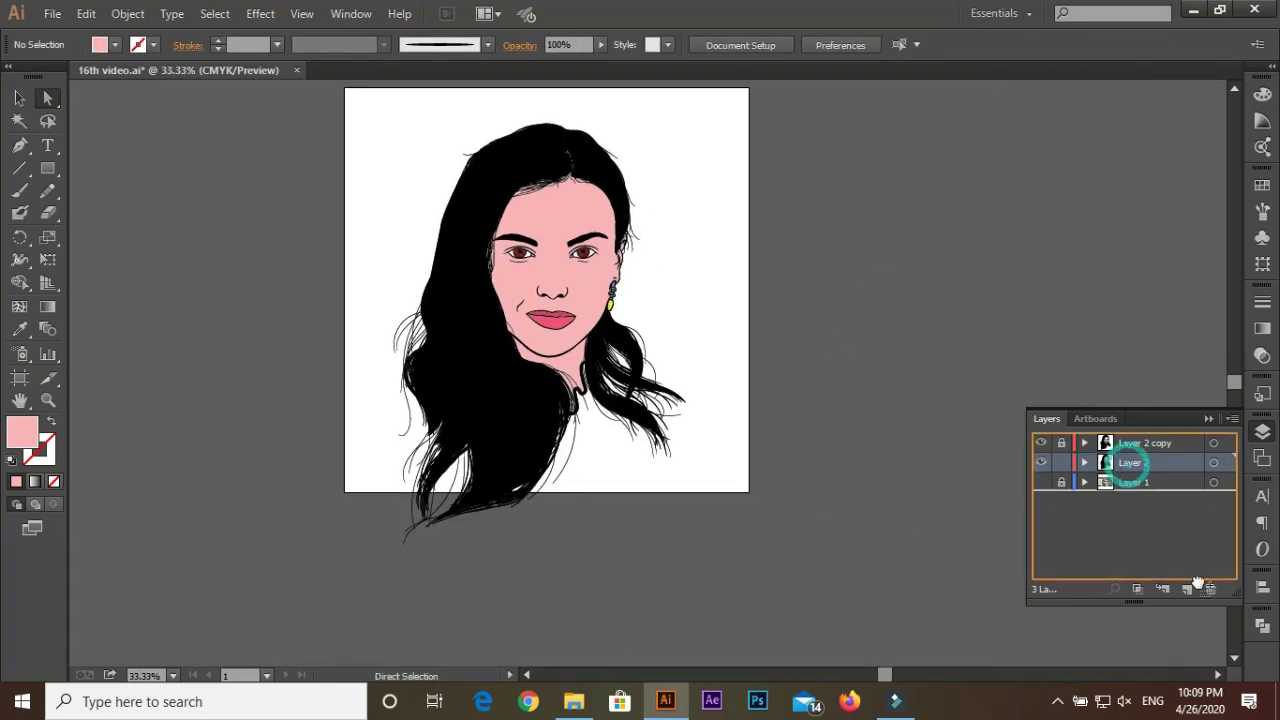
pyautogui.moveTo(1123, 462); pyautogui.dragTo(1186, 589)
pyautogui.click(1041, 482)
pyautogui.hotkey('ctrl', '+')
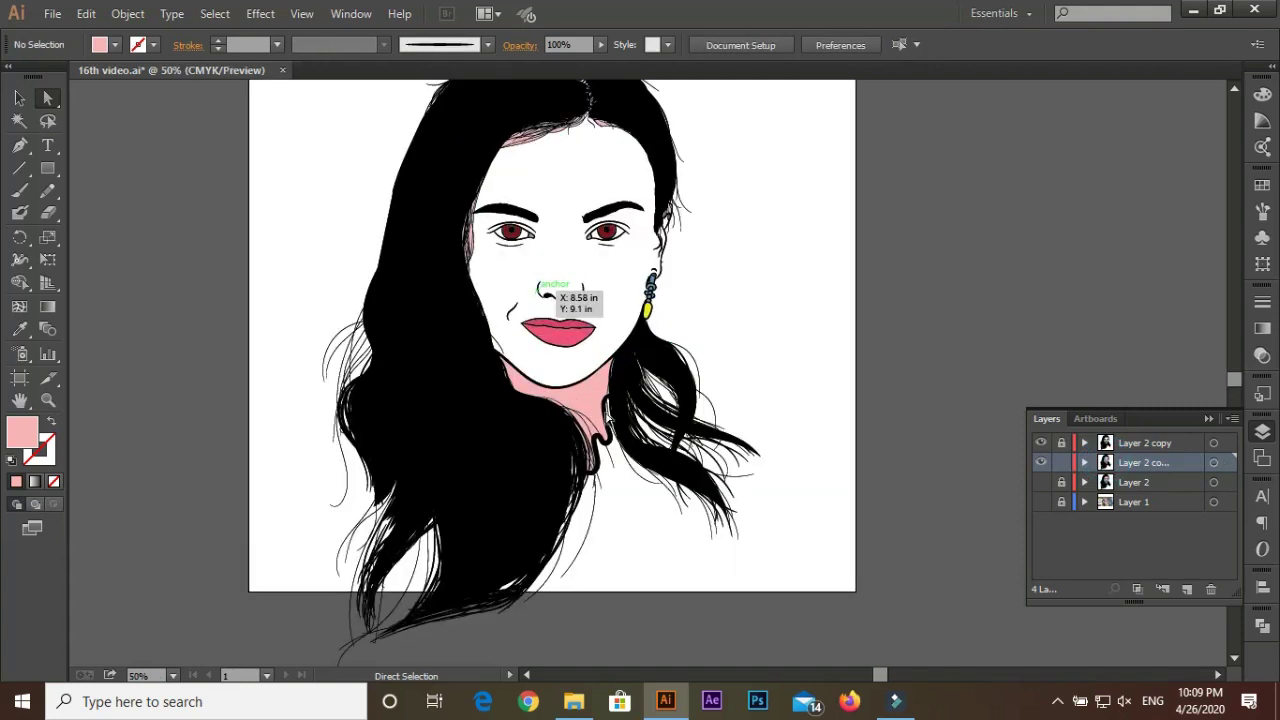
pyautogui.hotkey('ctrl', '+')
pyautogui.hotkey('ctrl', '+')
pyautogui.moveTo(598, 345); pyautogui.dragTo(397, 605)
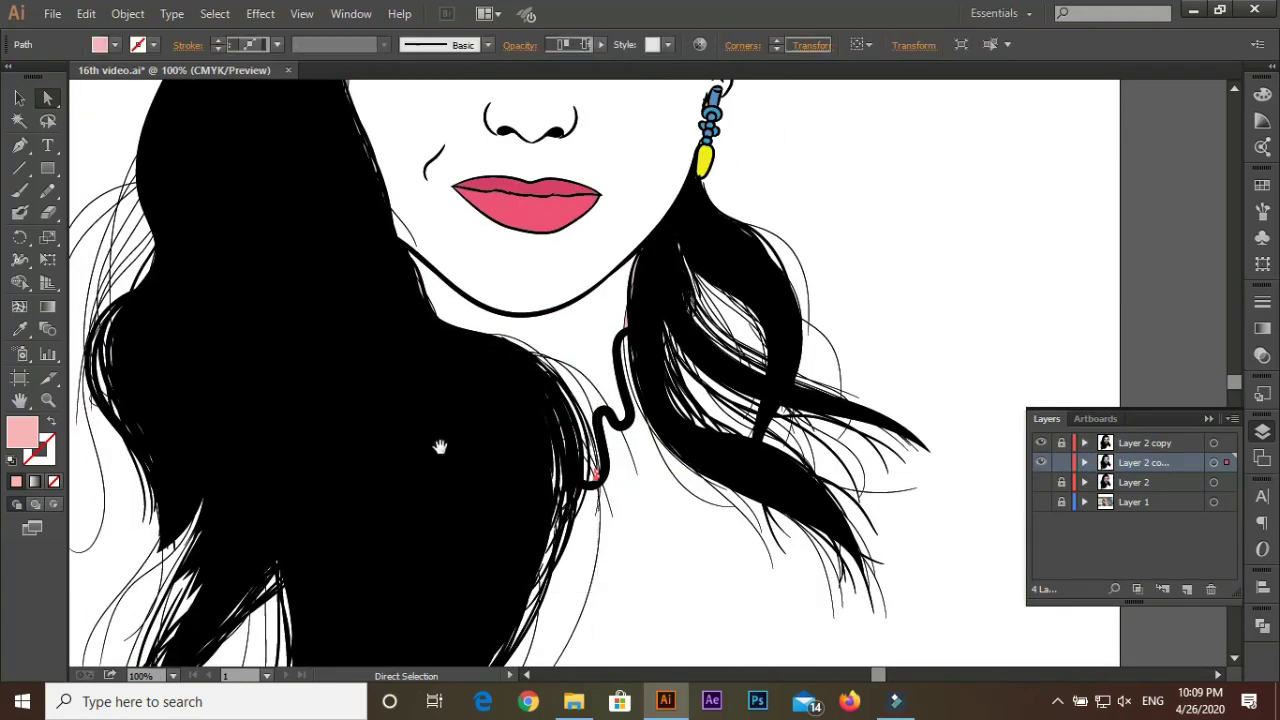
pyautogui.scroll(3, 306, 409)
pyautogui.scroll(5, 415, 350)
pyautogui.click(405, 350)
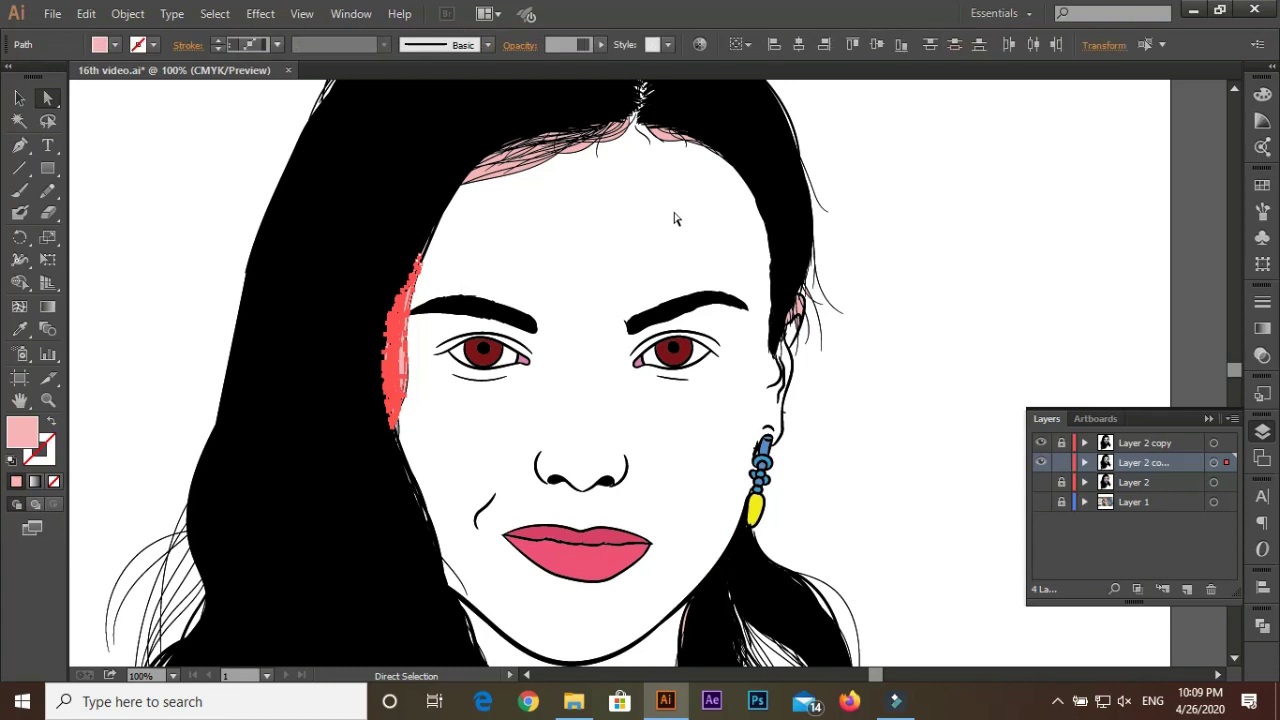
pyautogui.press('Delete')
# Delete more stray pink pieces around the ear and the earring
pyautogui.scroll(3, 415, 350)
pyautogui.moveTo(366, 434); pyautogui.dragTo(590, 225)
pyautogui.press('Delete')
pyautogui.moveTo(533, 348); pyautogui.dragTo(204, 460)
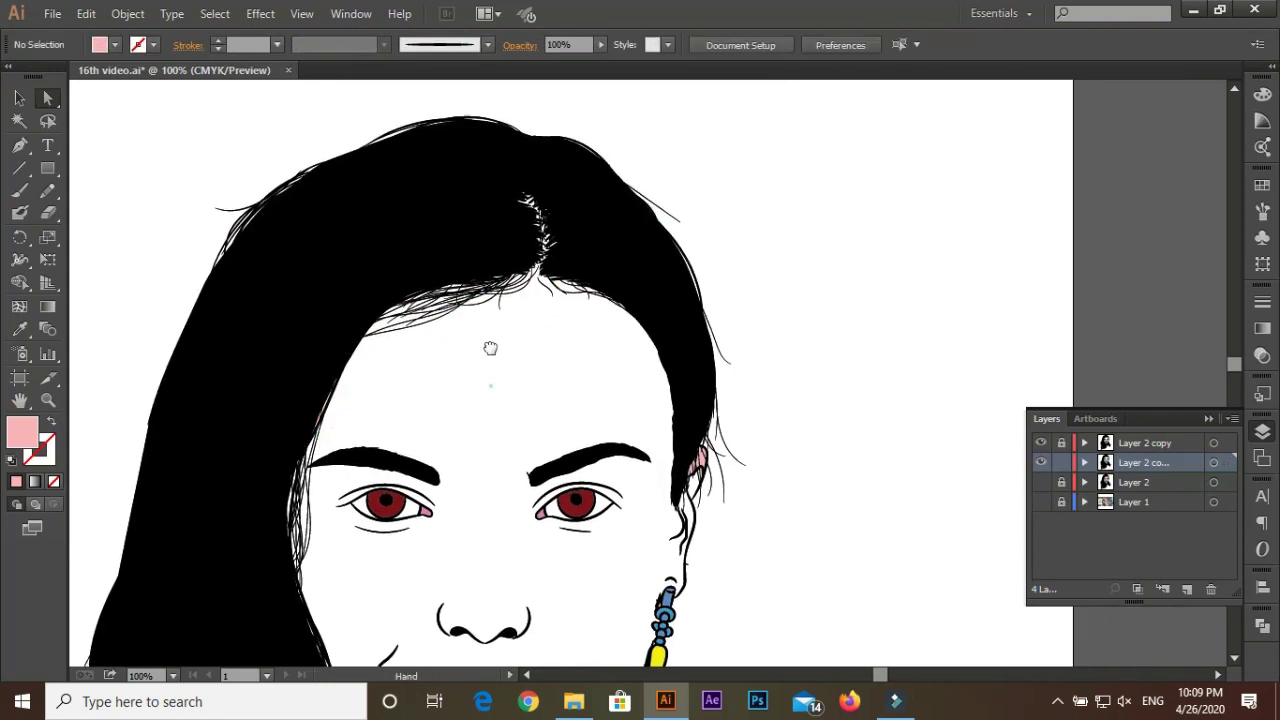
pyautogui.scroll(-1, 489, 349)
pyautogui.moveTo(410, 408); pyautogui.dragTo(502, 432)
pyautogui.press('Delete')
pyautogui.scroll(-3, 628, 528)
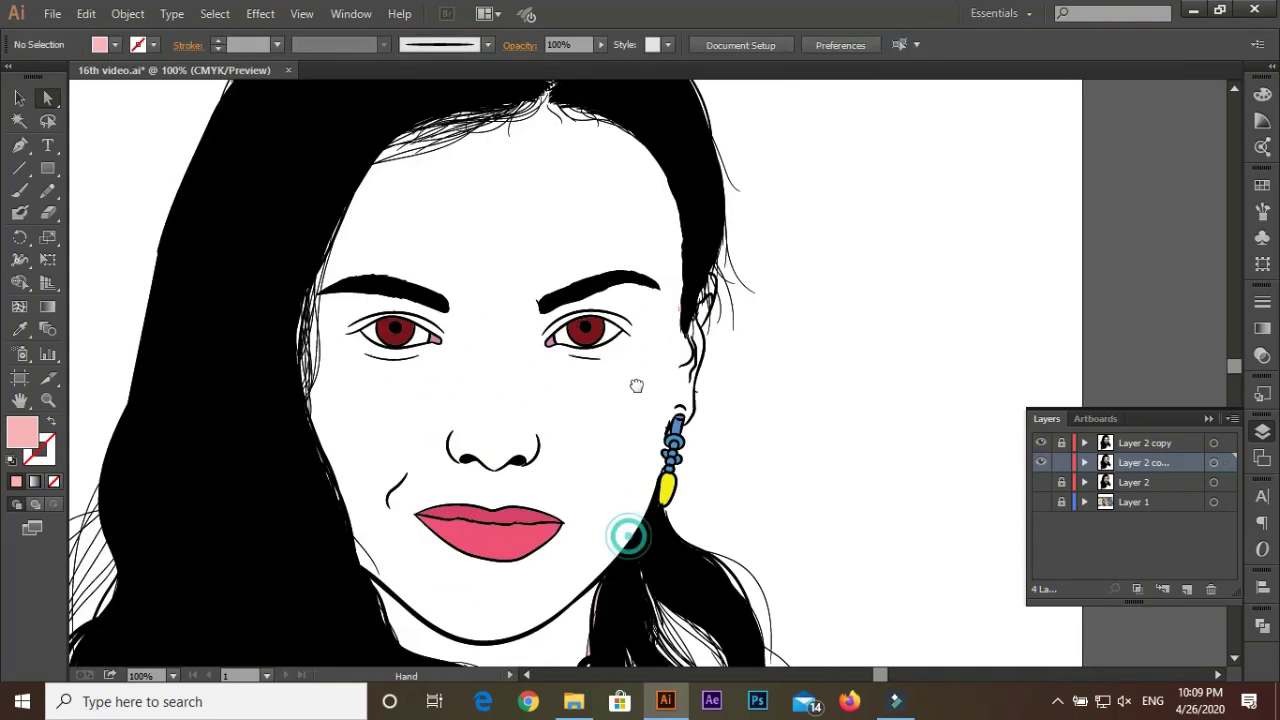
pyautogui.moveTo(628, 528); pyautogui.dragTo(700, 375)
pyautogui.press('Delete')
# Remove leftover pink bits at the cheek and temple, show Layer 2 again, and add Layer 5
pyautogui.scroll(-1, 250, 549)
pyautogui.moveTo(372, 440); pyautogui.dragTo(250, 549)
pyautogui.scroll(-2, 250, 549)
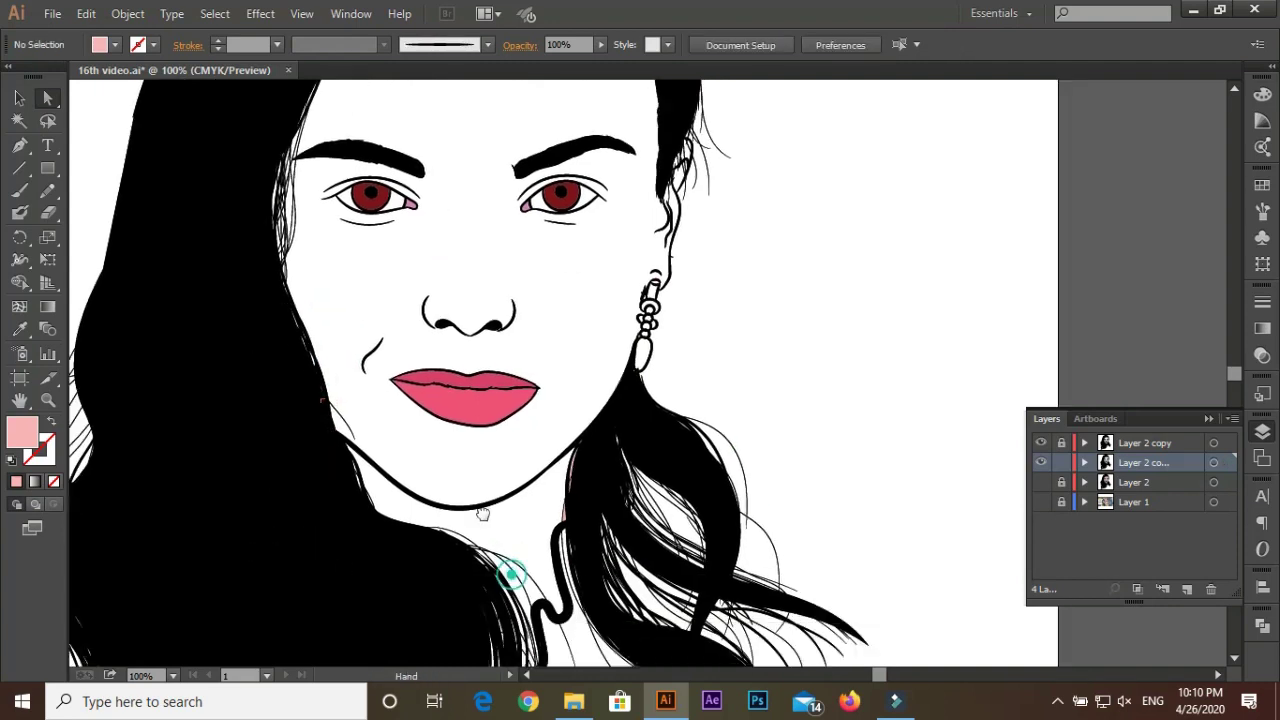
pyautogui.press('Delete')
pyautogui.scroll(-2, 557, 302)
pyautogui.moveTo(557, 302); pyautogui.dragTo(660, 122)
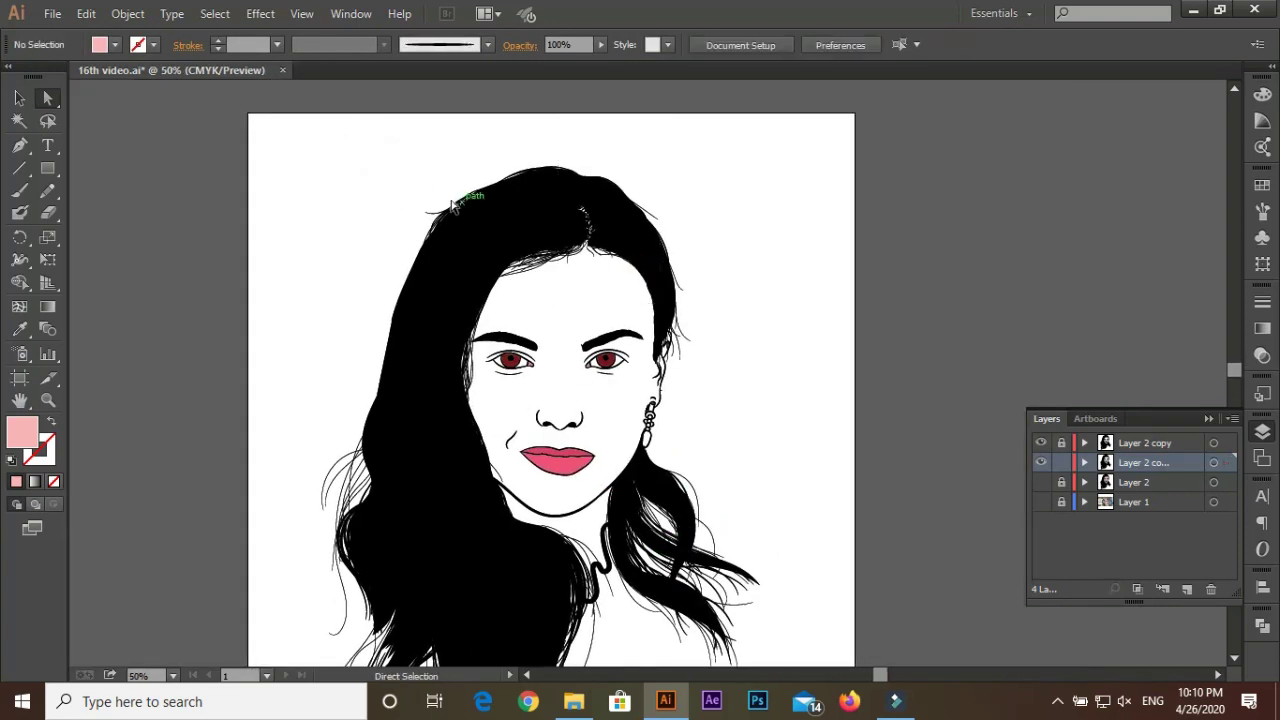
pyautogui.moveTo(608, 277); pyautogui.dragTo(700, 332)
pyautogui.press('Delete')
pyautogui.scroll(-2, 298, 344)
pyautogui.moveTo(298, 344); pyautogui.dragTo(750, 651)
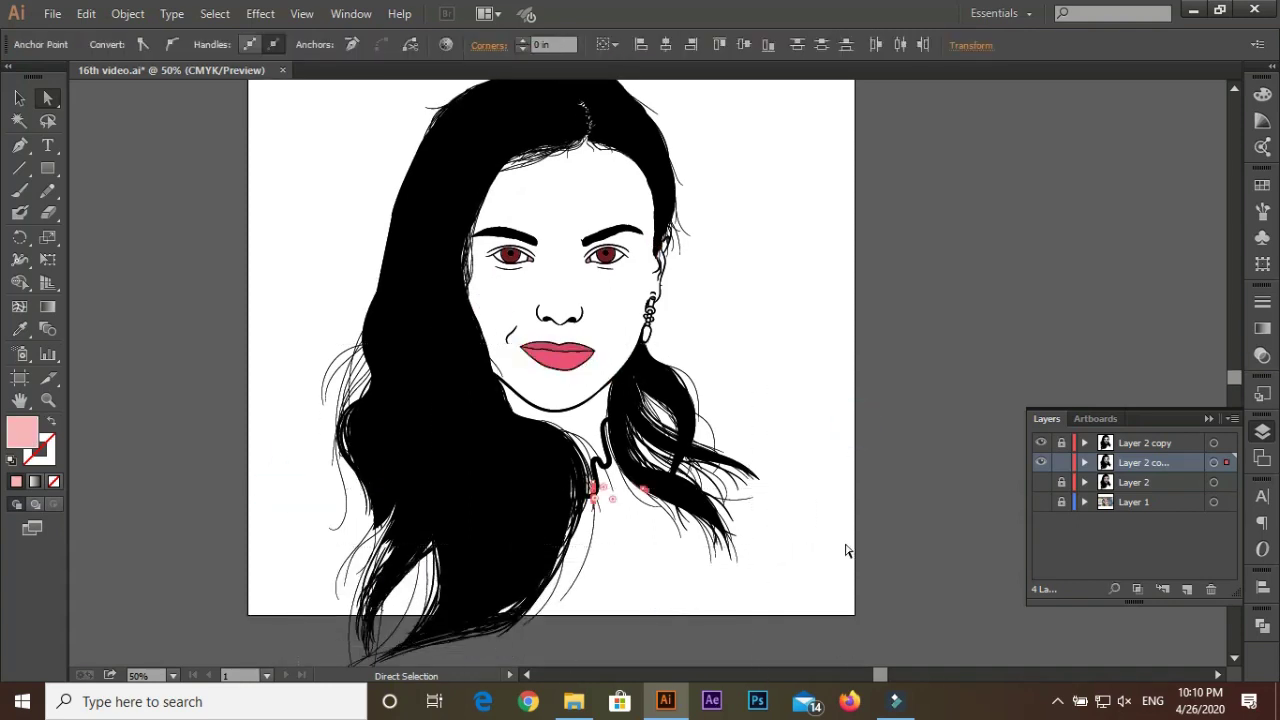
pyautogui.click(1041, 482)
pyautogui.click(1187, 589)
# Sample a darker pink fill and hide the skin layer to reveal the photo
pyautogui.hotkey('ctrl', '+')
pyautogui.press('i')
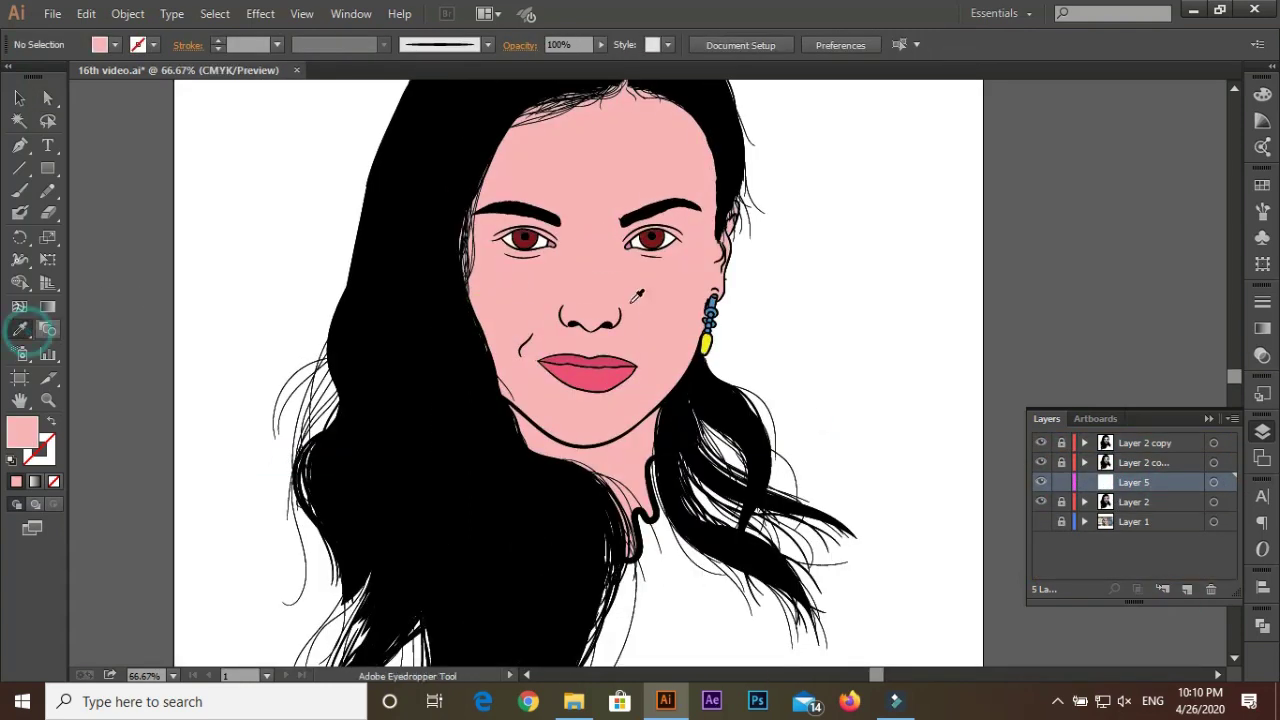
pyautogui.click(571, 374)
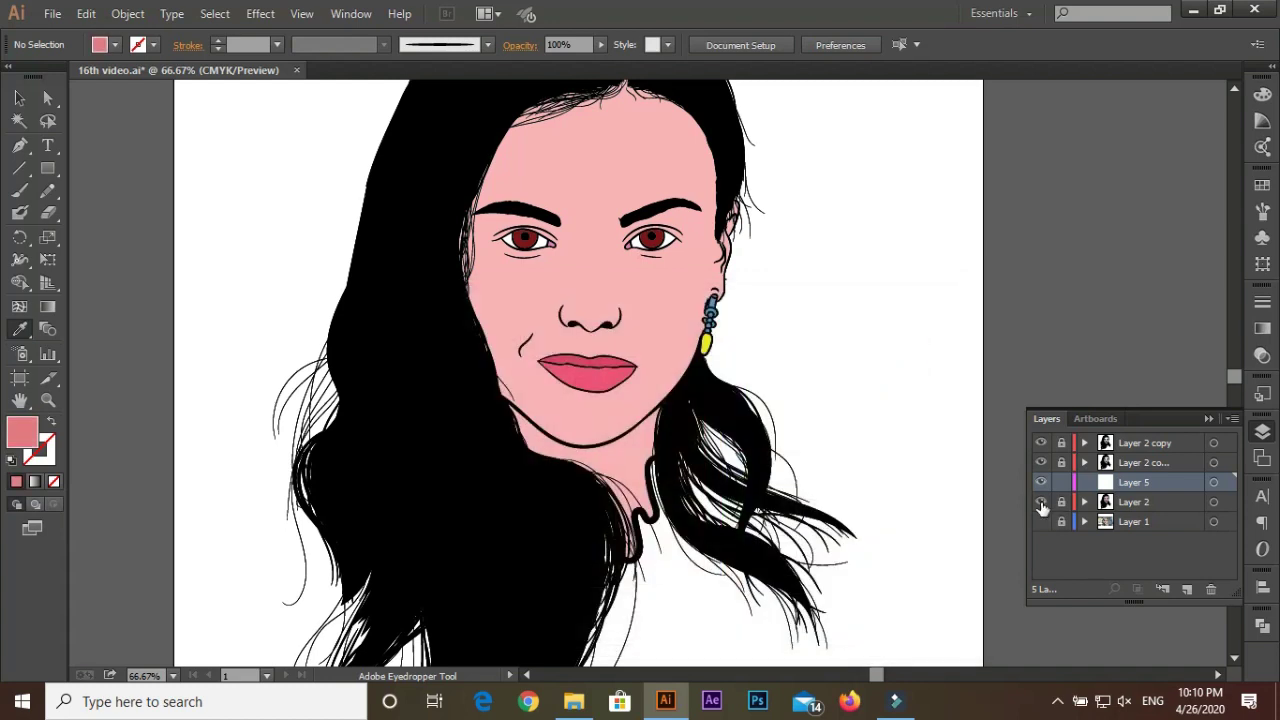
pyautogui.click(914, 363)
# Pencil deep pink highlight shapes along the forehead hairline, left cheek and beside the mouth
pyautogui.click(47, 191)
pyautogui.scroll(1, 563, 149)
pyautogui.scroll(1, 686, 158)
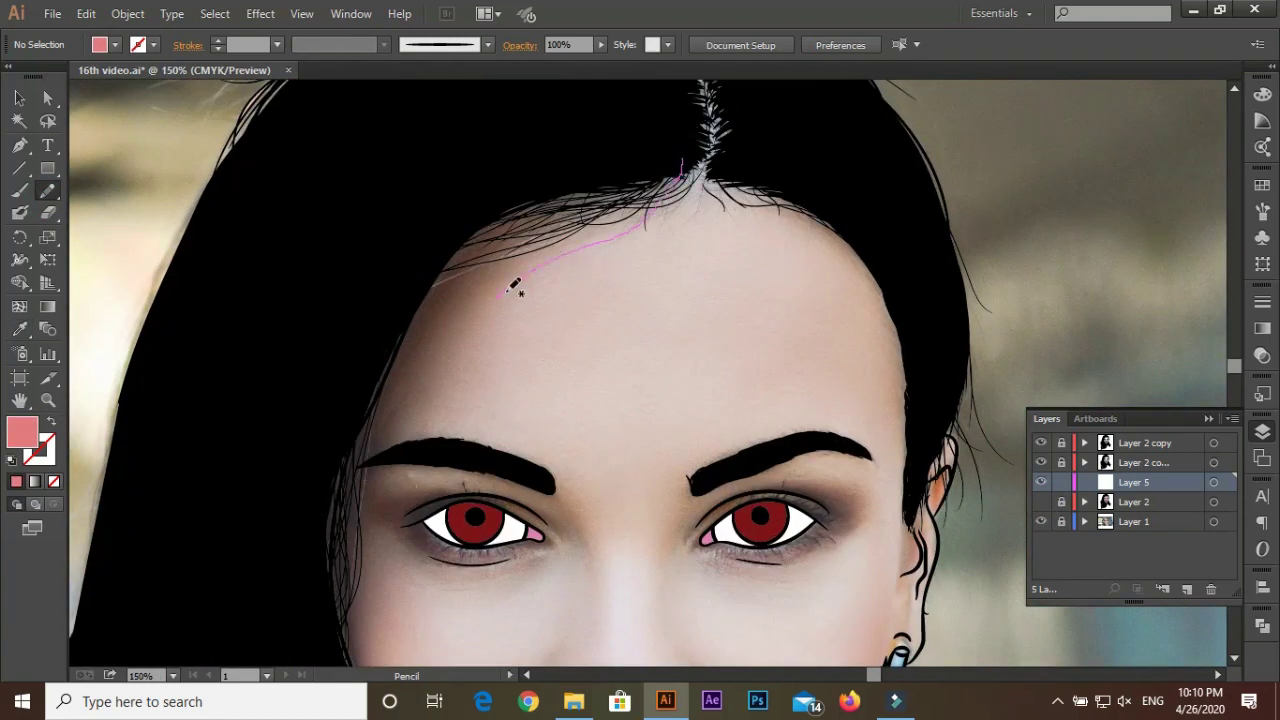
pyautogui.moveTo(333, 548); pyautogui.dragTo(340, 470)
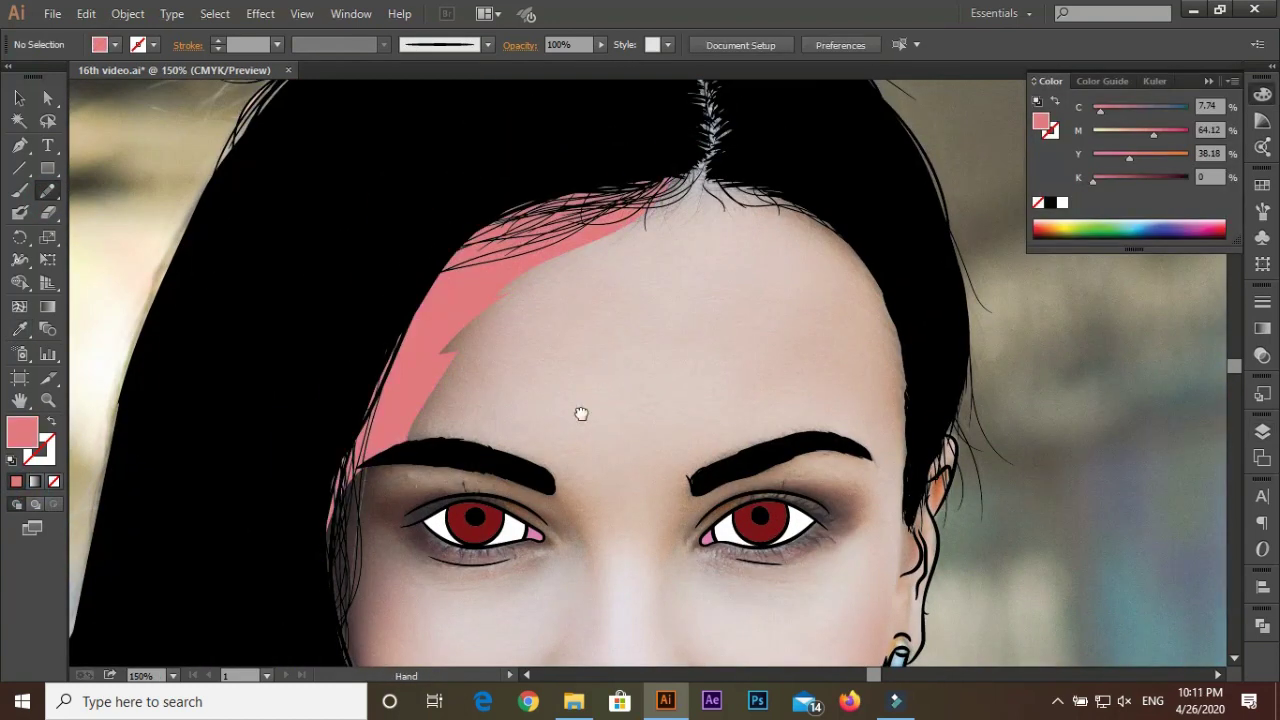
pyautogui.scroll(1, 580, 414)
pyautogui.scroll(-2, 580, 414)
pyautogui.moveTo(350, 195)
pyautogui.mouseDown()
pyautogui.moveTo(378, 232)
pyautogui.moveTo(388, 201)
pyautogui.mouseUp()
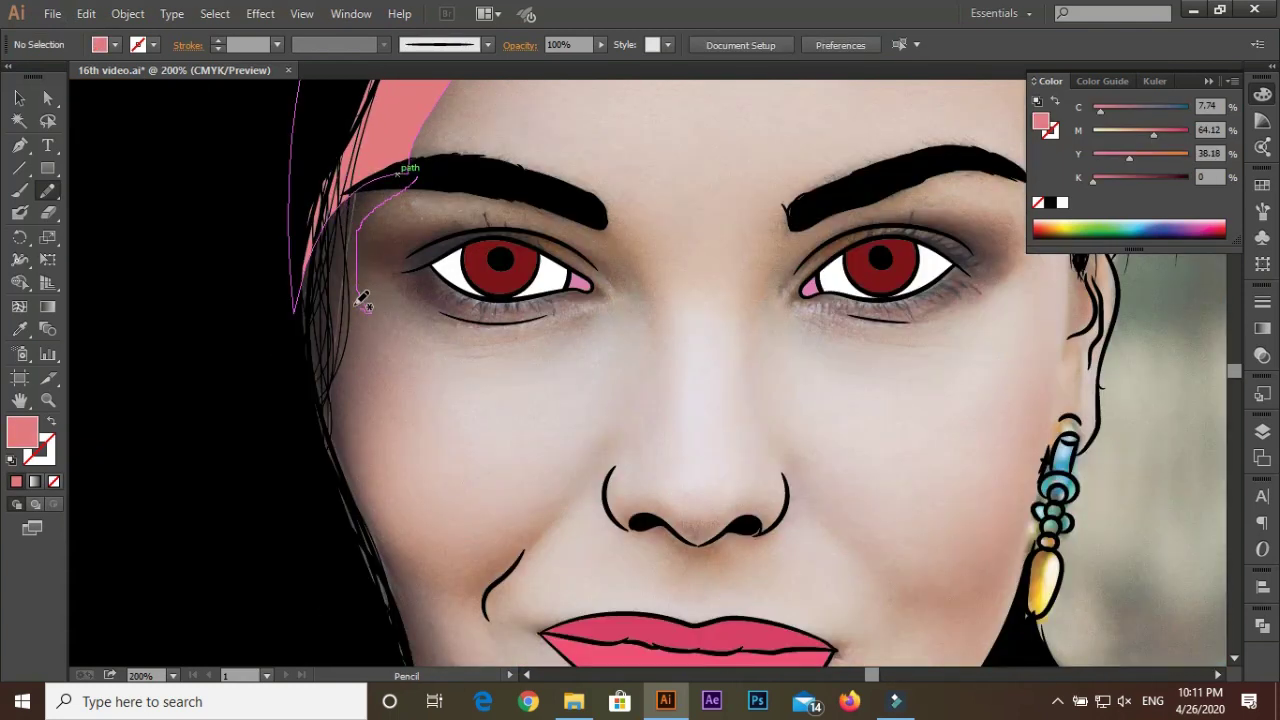
pyautogui.moveTo(387, 553); pyautogui.dragTo(387, 553)
pyautogui.scroll(-3, 400, 300)
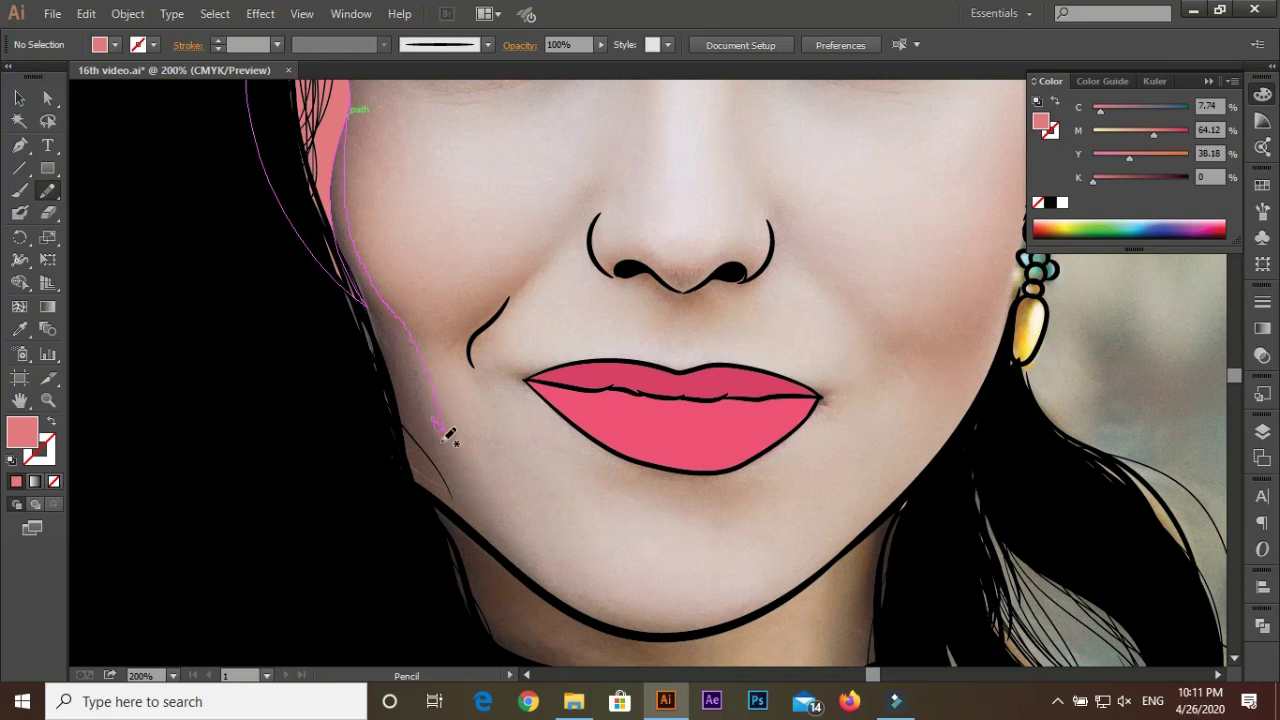
pyautogui.moveTo(265, 245); pyautogui.dragTo(265, 245)
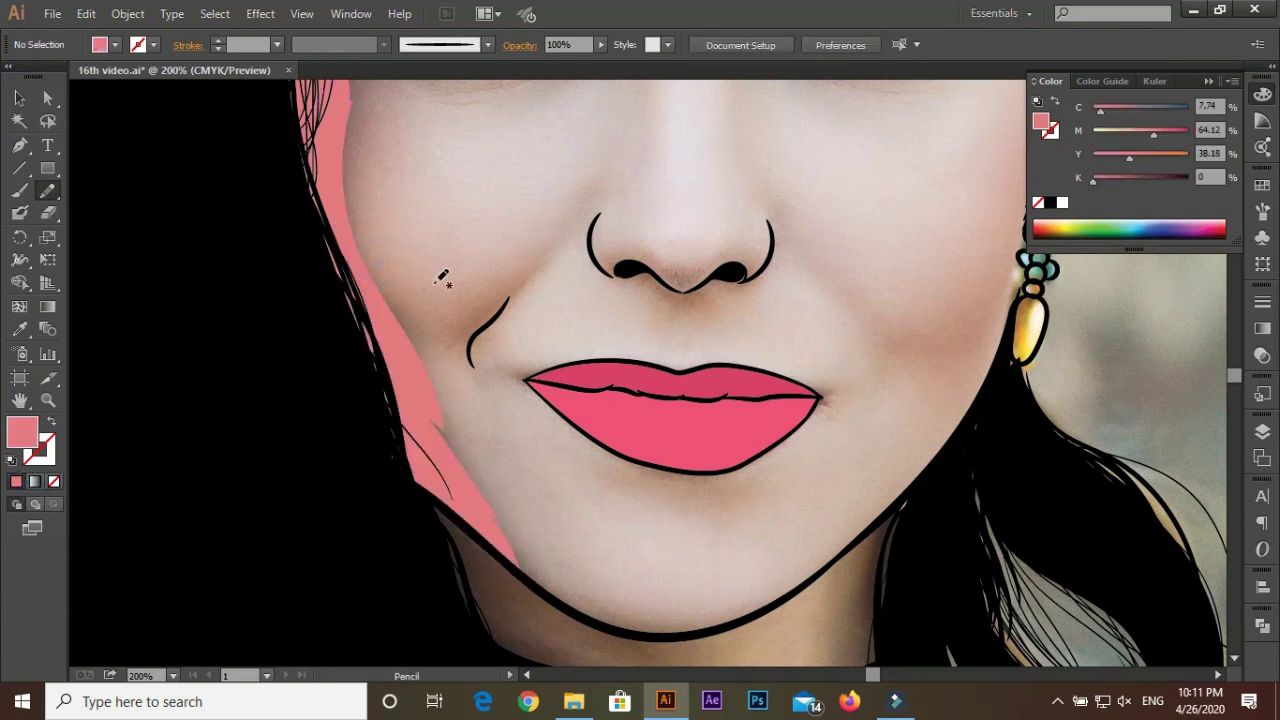
pyautogui.scroll(2, 520, 396)
pyautogui.moveTo(430, 325); pyautogui.dragTo(430, 325)
pyautogui.hscroll(3, 471, 449)
pyautogui.scroll(4, 500, 440)
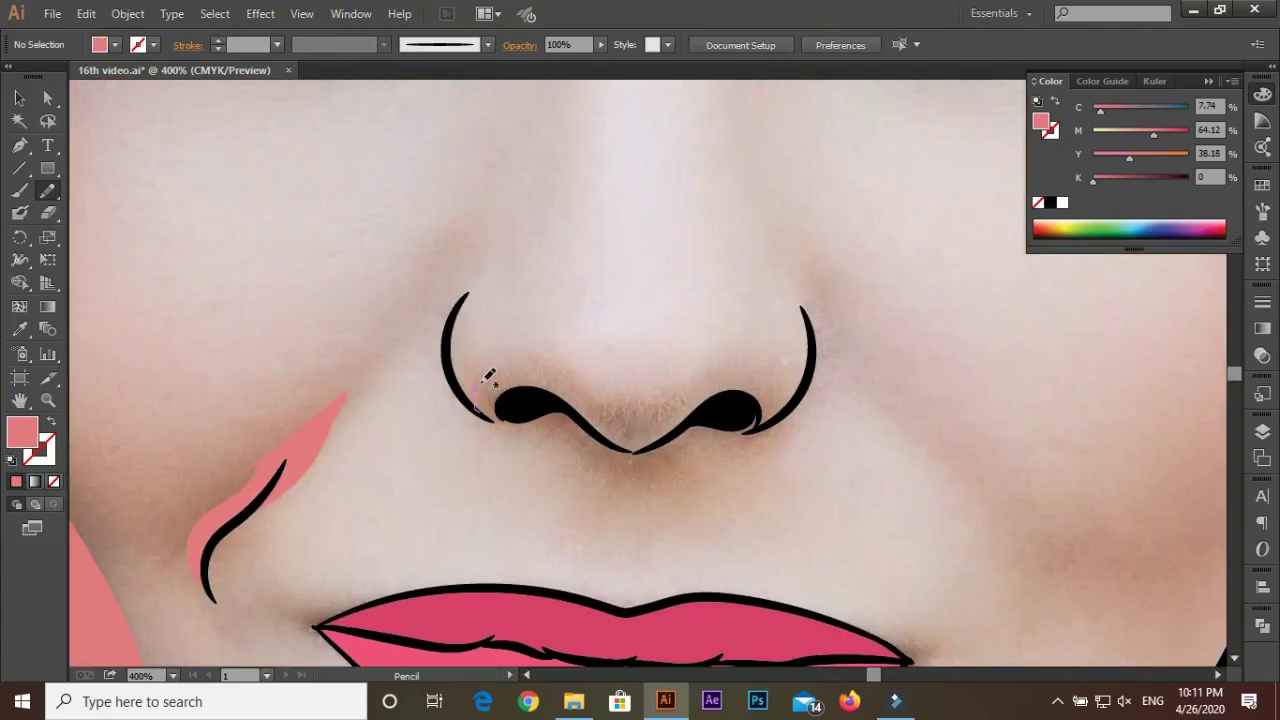
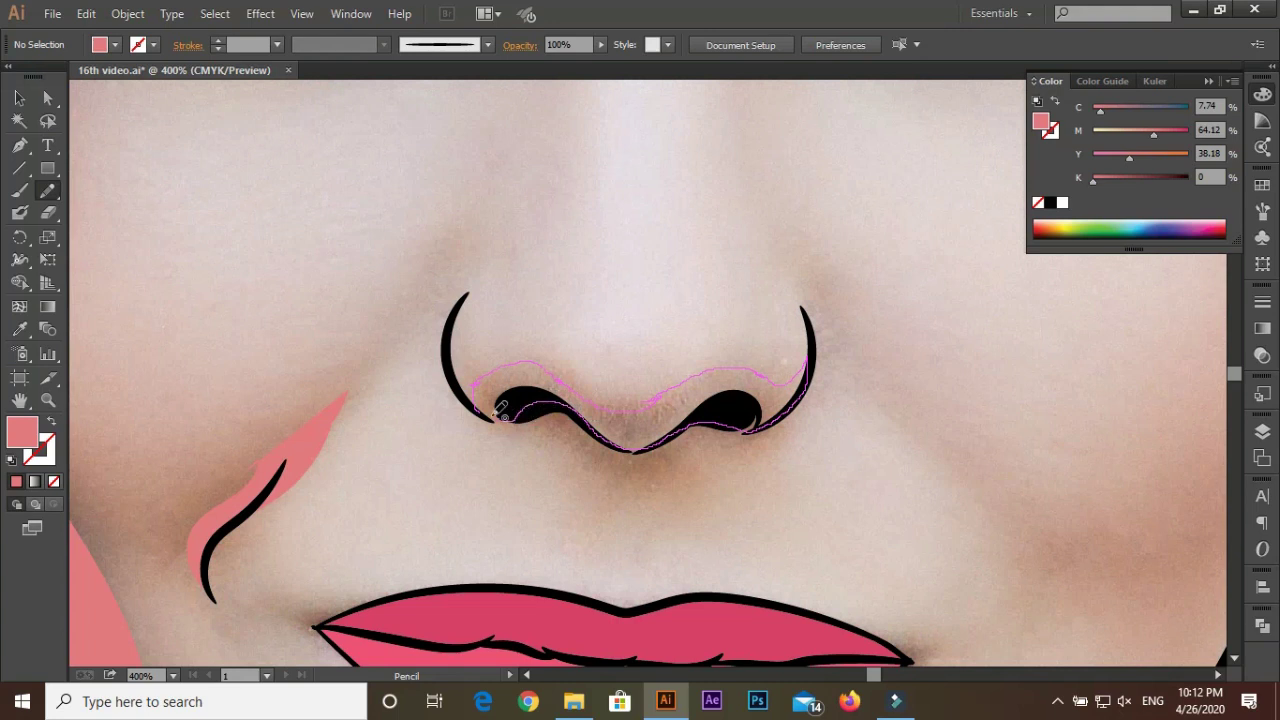
# Finish the pink highlight shape over the nostrils
pyautogui.moveTo(500, 410); pyautogui.dragTo(500, 410)
pyautogui.scroll(2, 500, 422)
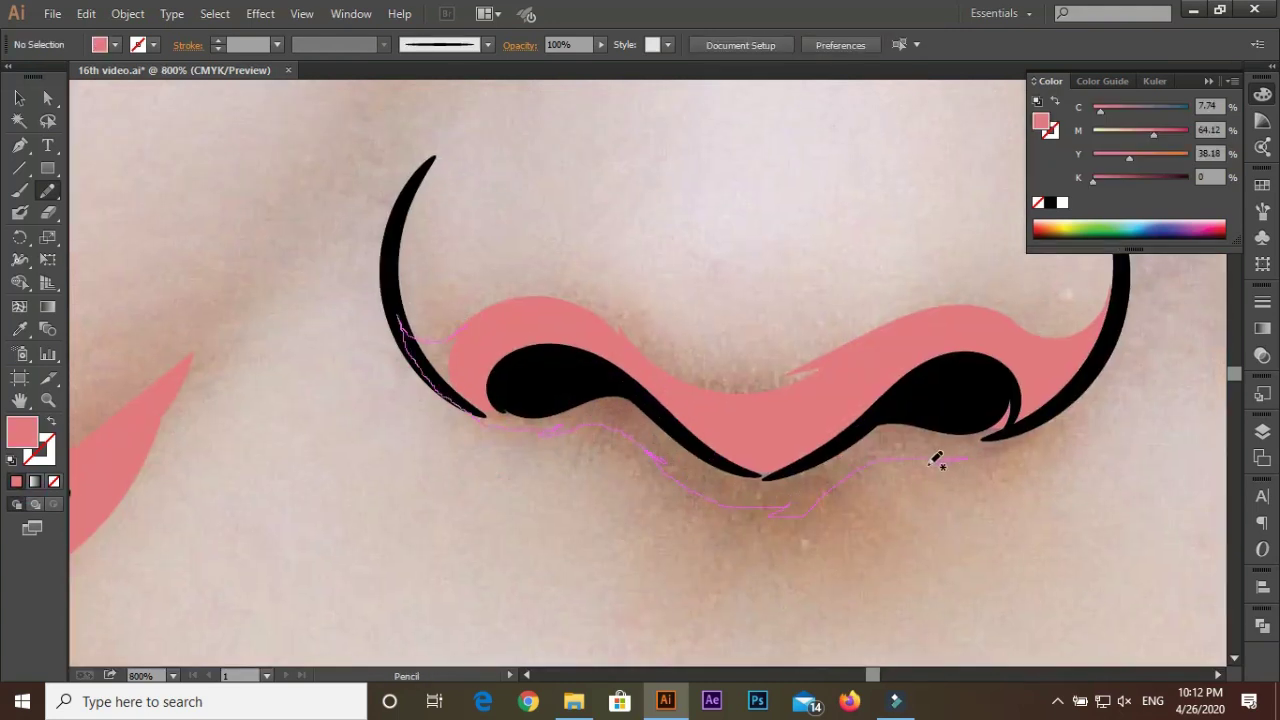
pyautogui.scroll(-3, 475, 320)
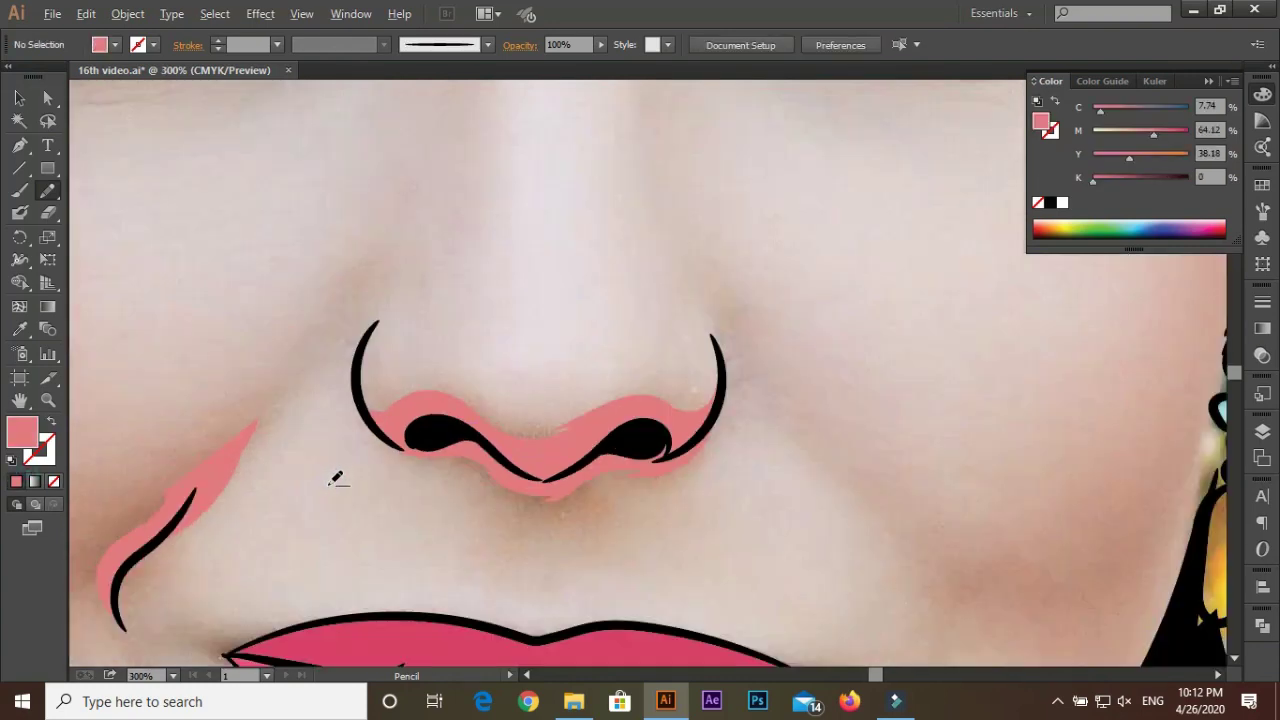
pyautogui.scroll(-2, 337, 477)
pyautogui.scroll(3, 700, 366)
pyautogui.scroll(-2, 651, 320)
pyautogui.scroll(3, 565, 312)
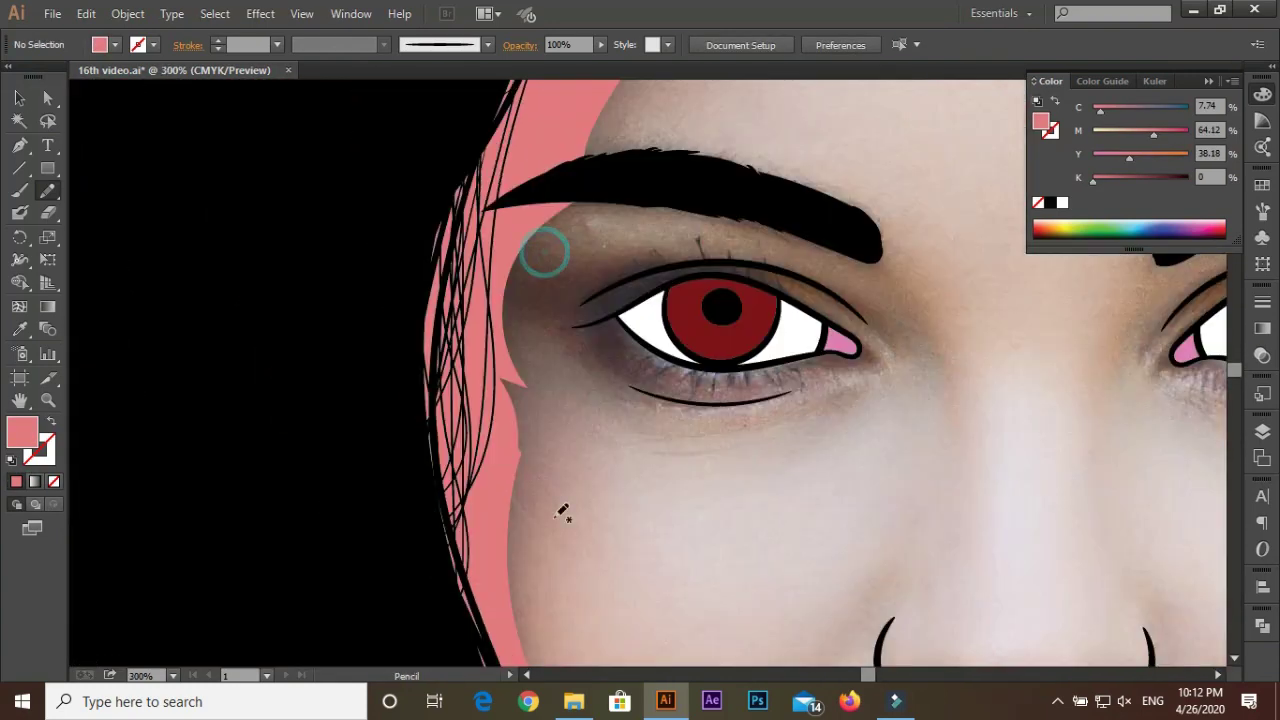
pyautogui.scroll(2, 543, 251)
pyautogui.scroll(-1, 857, 465)
# Draw pink highlight shapes over the left upper eyelid and under the eyebrow
pyautogui.moveTo(835, 480)
pyautogui.mouseDown()
pyautogui.moveTo(828, 413)
pyautogui.moveTo(744, 451)
pyautogui.mouseUp()
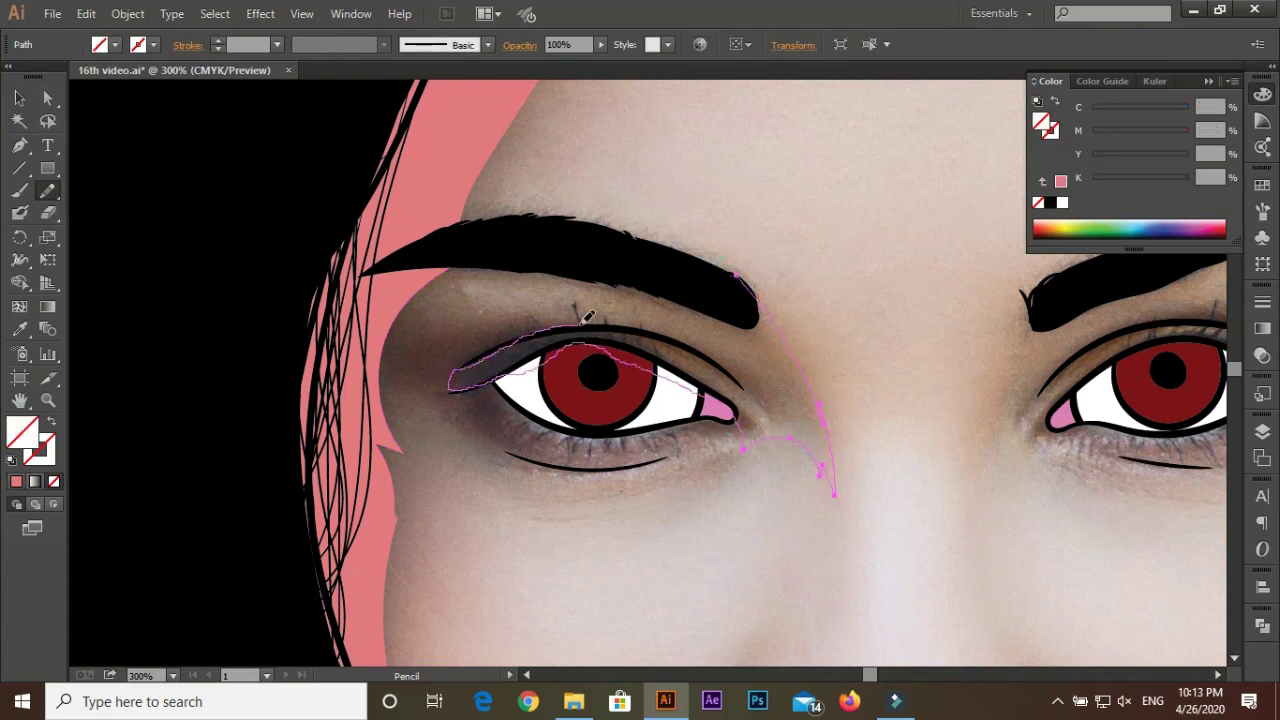
pyautogui.scroll(2, 680, 420)
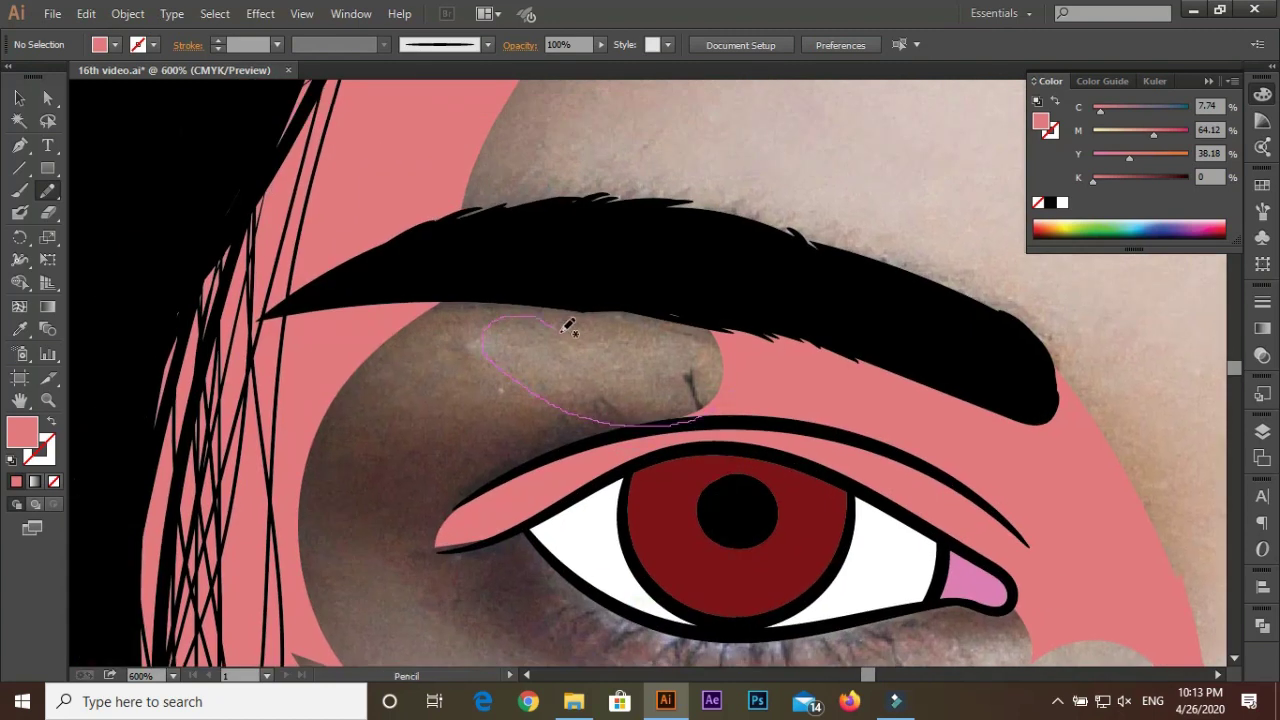
pyautogui.moveTo(618, 272); pyautogui.dragTo(622, 280)
pyautogui.scroll(-5, 358, 258)
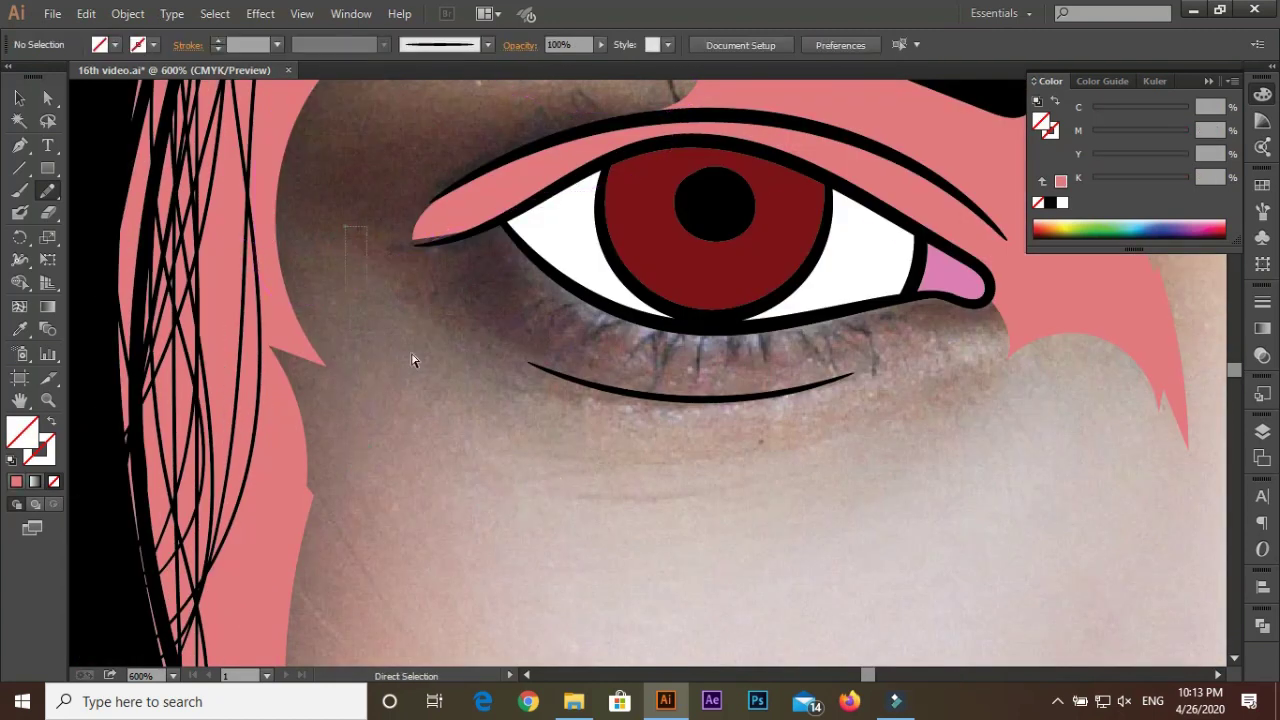
pyautogui.keyDown('ctrl'); pyautogui.click(363, 277); pyautogui.keyUp('ctrl')
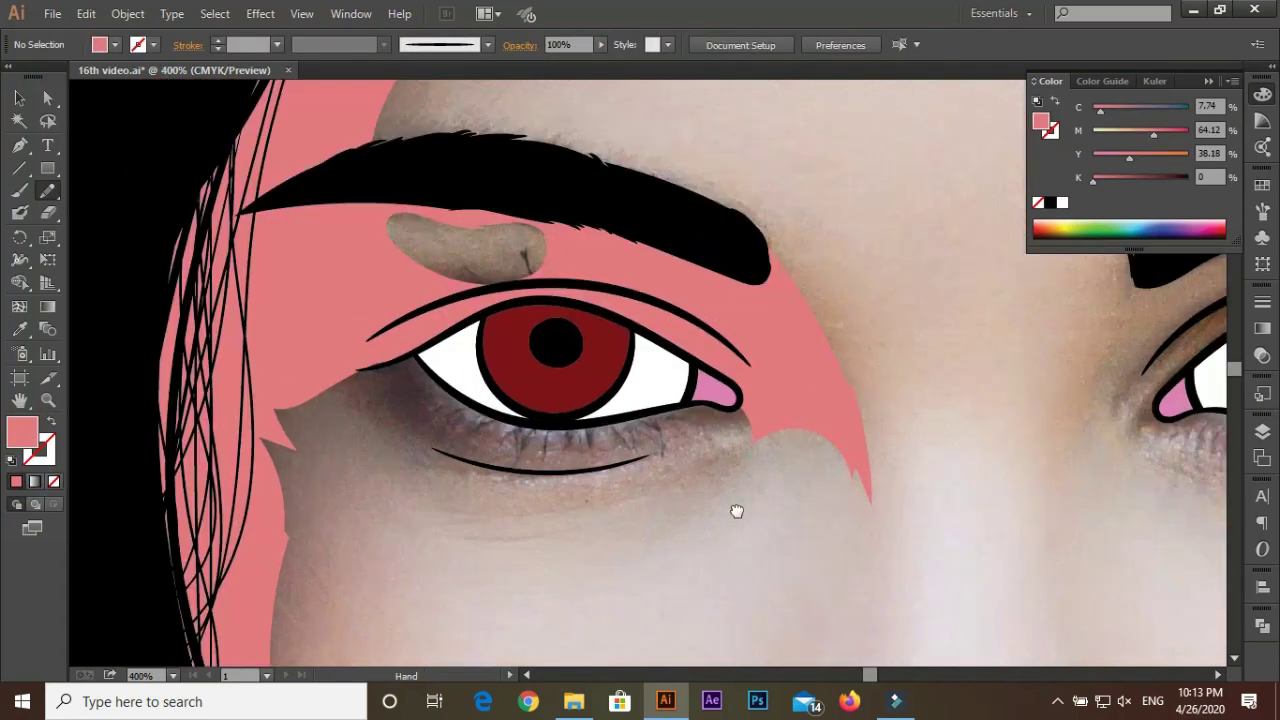
# Trace a pink highlight along the left lower eyelid and down the cheek, then deselect
pyautogui.scroll(2, 685, 515)
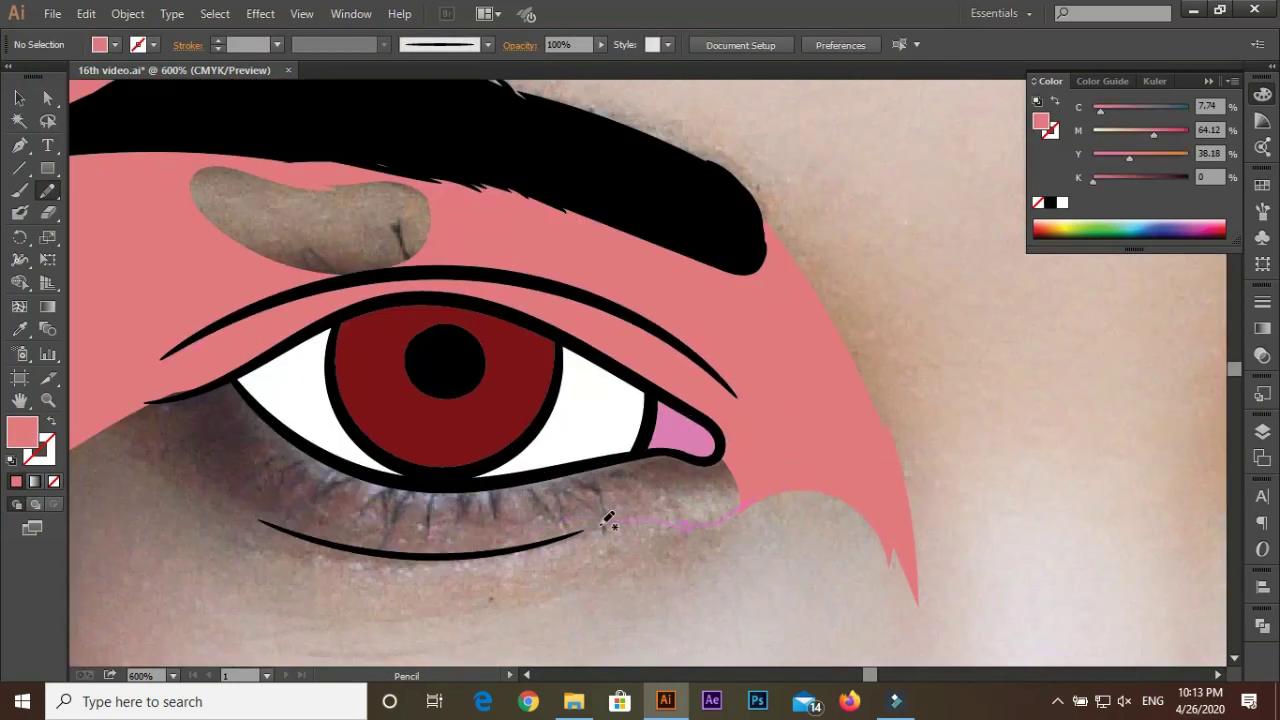
pyautogui.moveTo(313, 530); pyautogui.dragTo(300, 528)
pyautogui.scroll(-1, 400, 460)
pyautogui.scroll(-1, 491, 394)
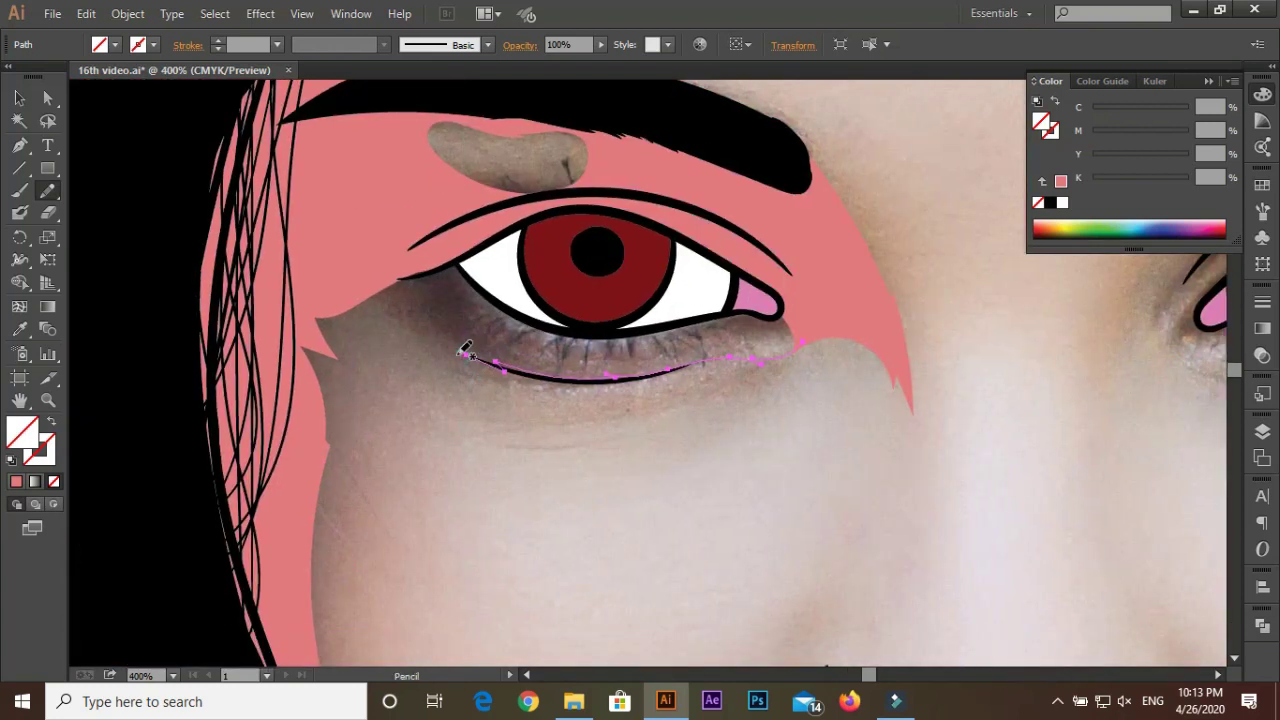
pyautogui.scroll(-3, 400, 385)
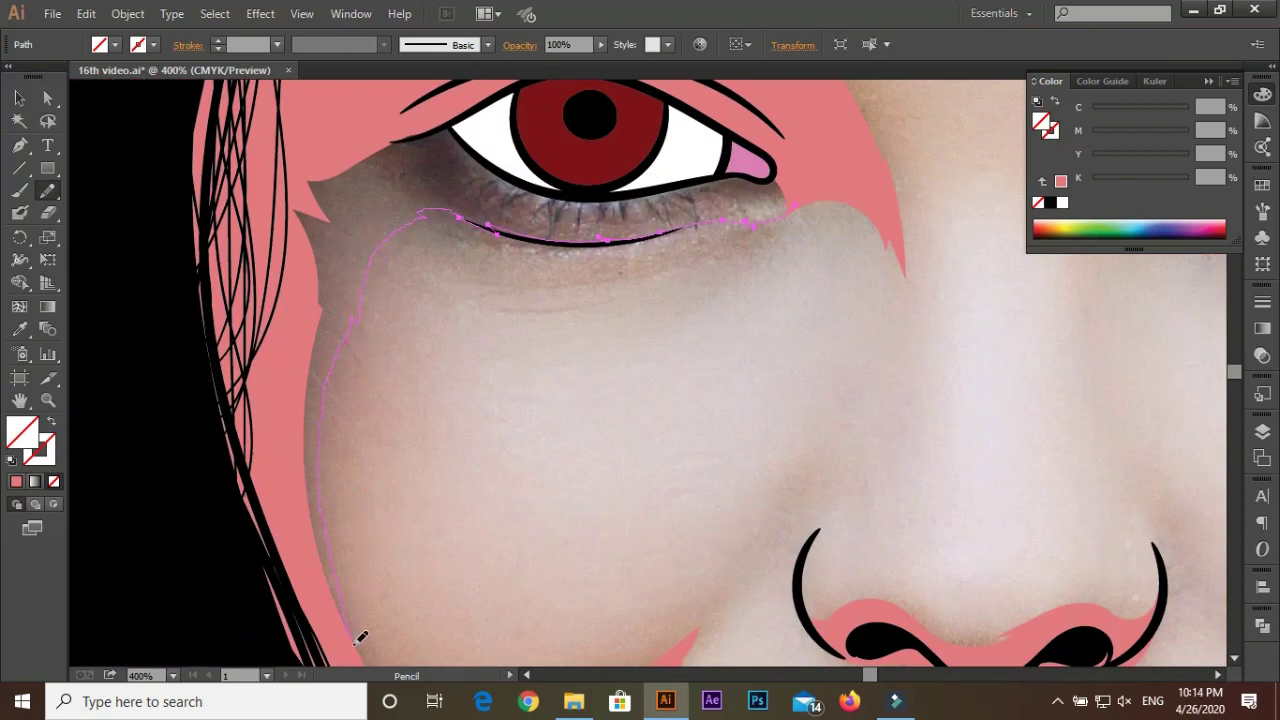
pyautogui.hotkey('ctrl', 'shift', 'a')
# Sketch a rough pink highlight around the right eye with the Pencil, then undo it
pyautogui.press('h')
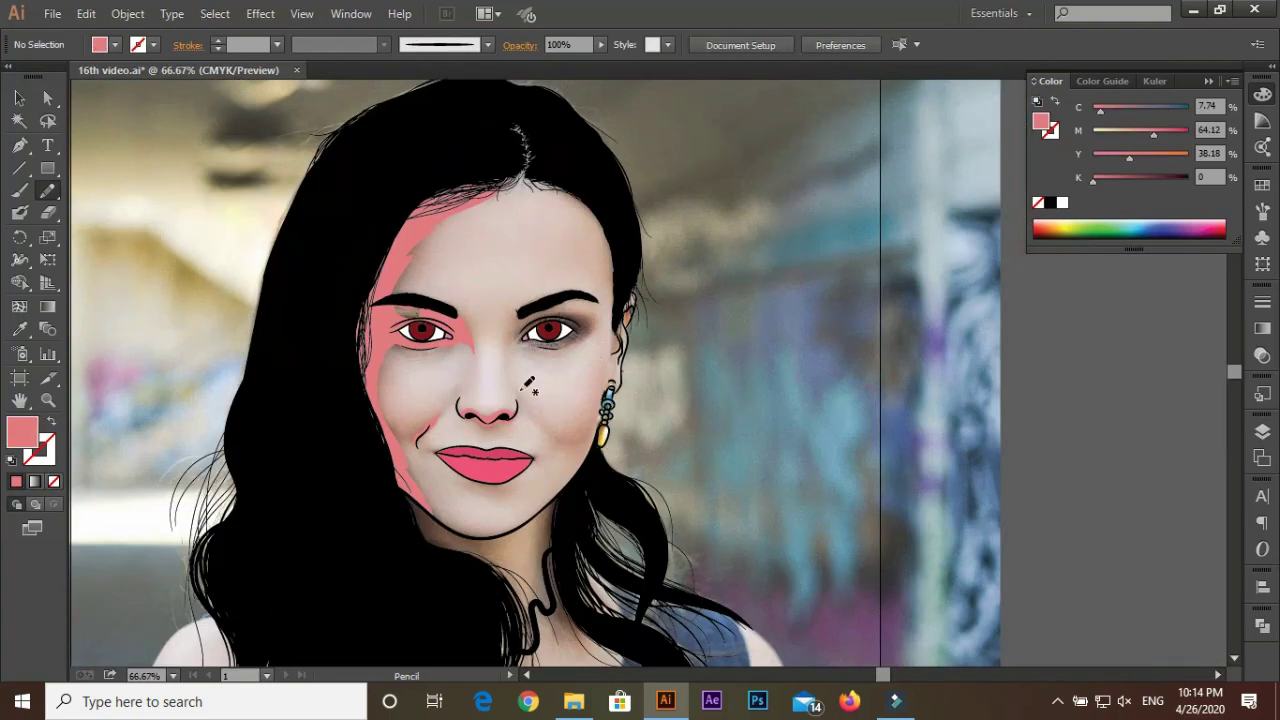
pyautogui.scroll(-1, 555, 316)
pyautogui.scroll(3, 555, 316)
pyautogui.press('n')
pyautogui.moveTo(437, 330); pyautogui.dragTo(366, 455)
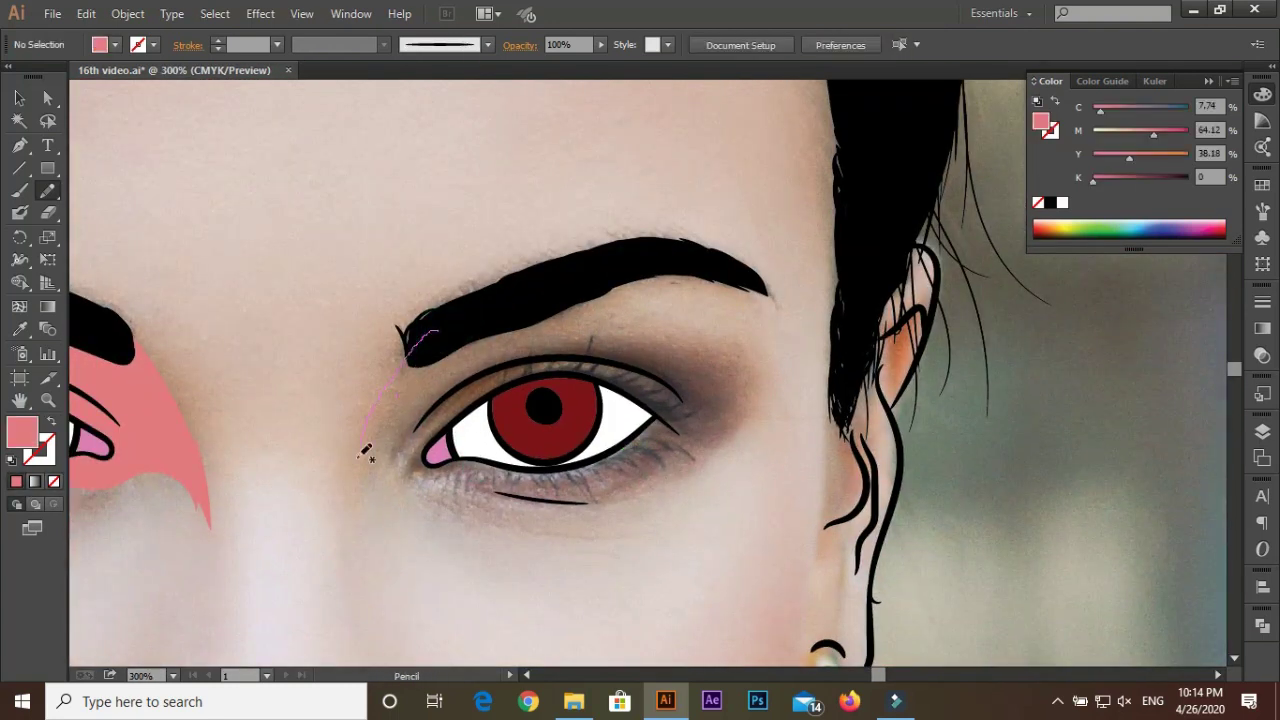
pyautogui.moveTo(488, 409); pyautogui.dragTo(483, 410)
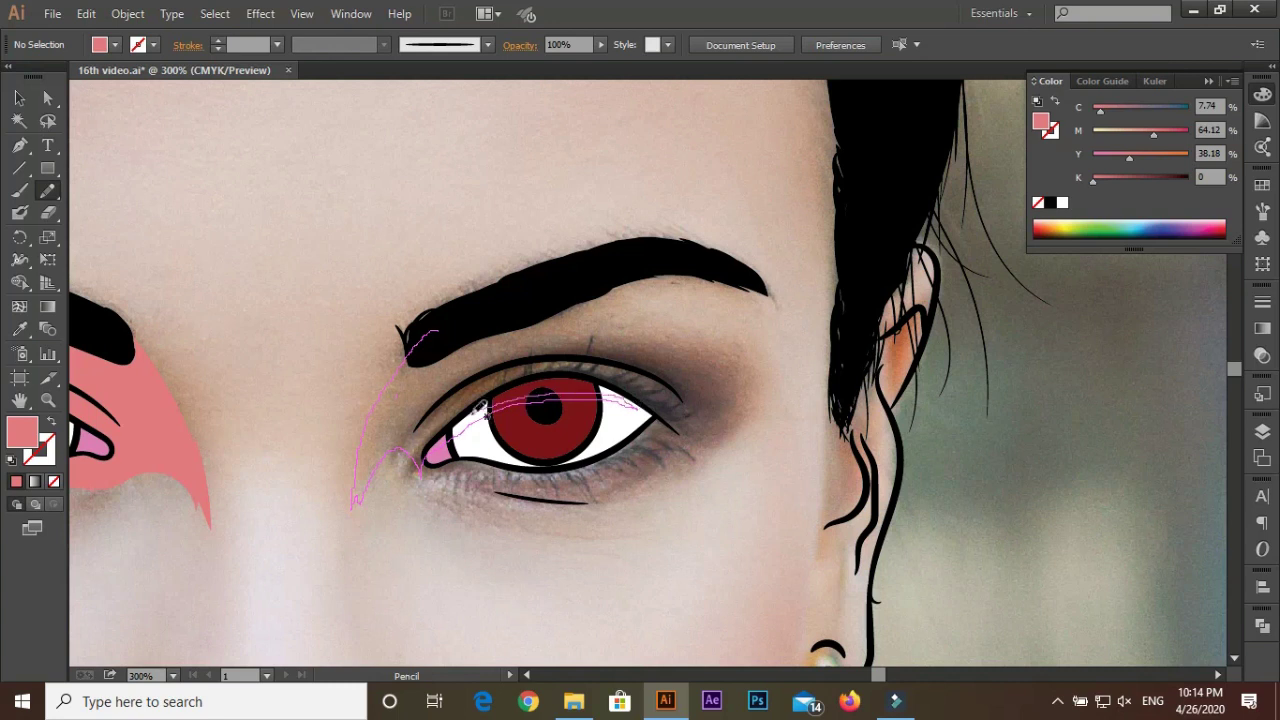
pyautogui.moveTo(535, 340); pyautogui.dragTo(523, 528)
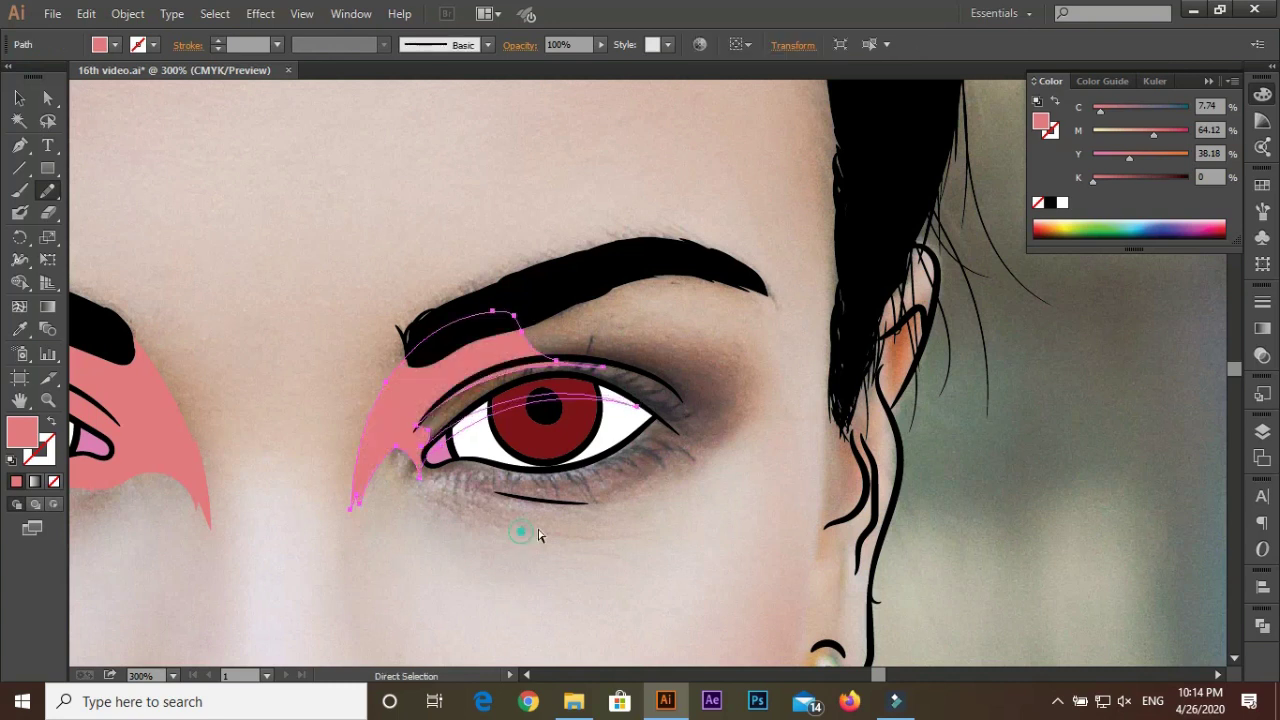
pyautogui.scroll(2, 545, 410)
pyautogui.hotkey('ctrl', 'z')
# Draw a larger pink highlight loop over the right upper eyelid and around the eye
pyautogui.moveTo(371, 315); pyautogui.dragTo(706, 268)
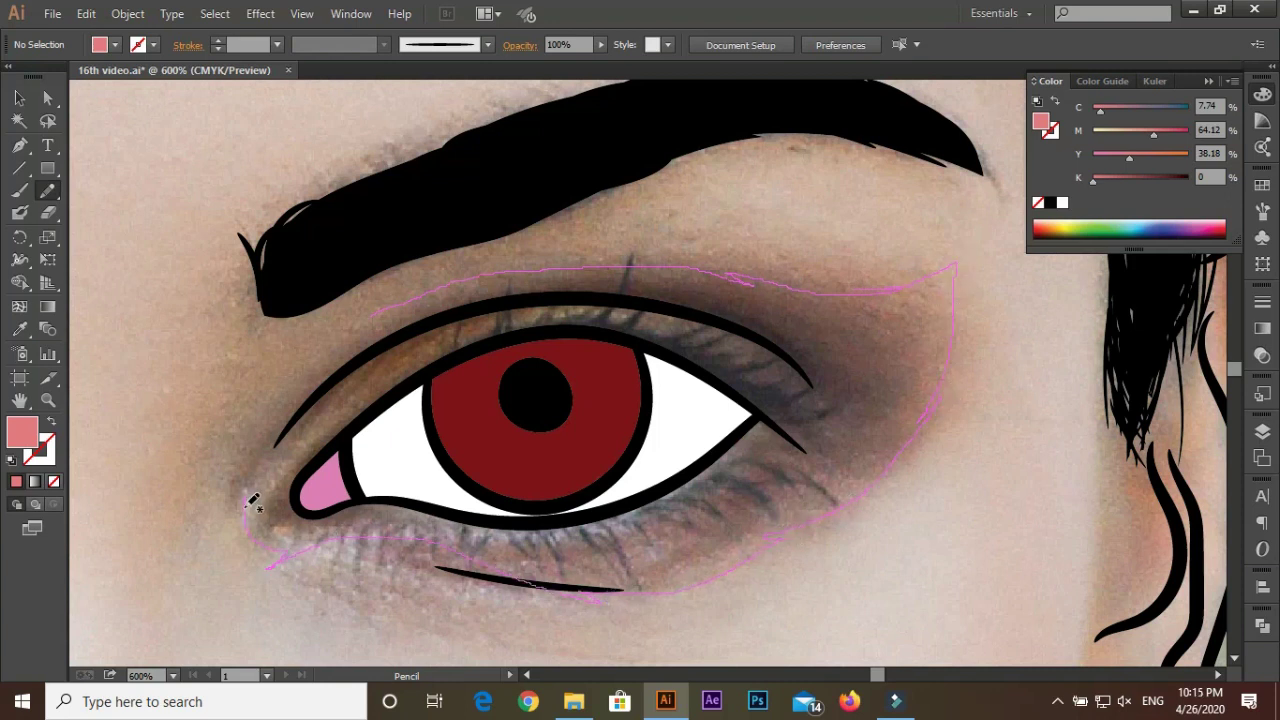
pyautogui.scroll(-3, 252, 412)
pyautogui.moveTo(255, 410); pyautogui.dragTo(722, 489)
pyautogui.scroll(5, 228, 425)
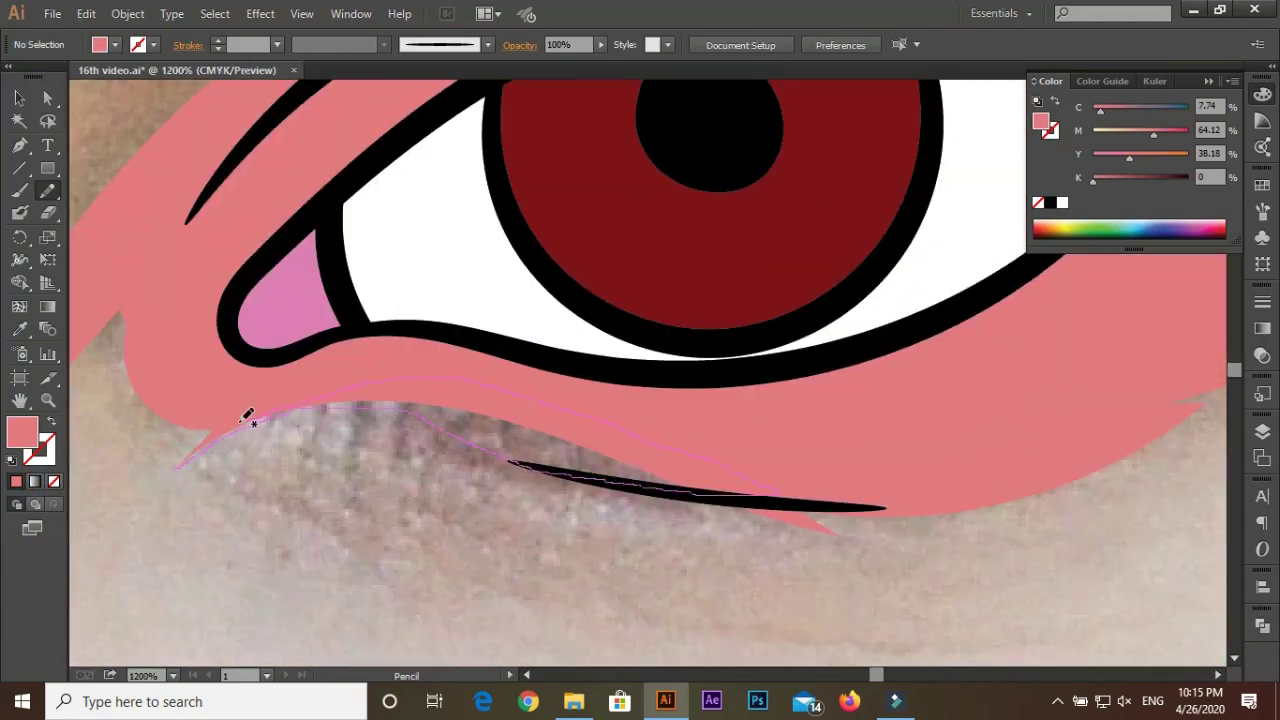
pyautogui.moveTo(248, 415); pyautogui.dragTo(250, 414)
pyautogui.scroll(-5, 449, 560)
pyautogui.scroll(2, 573, 360)
pyautogui.scroll(-2, 573, 360)
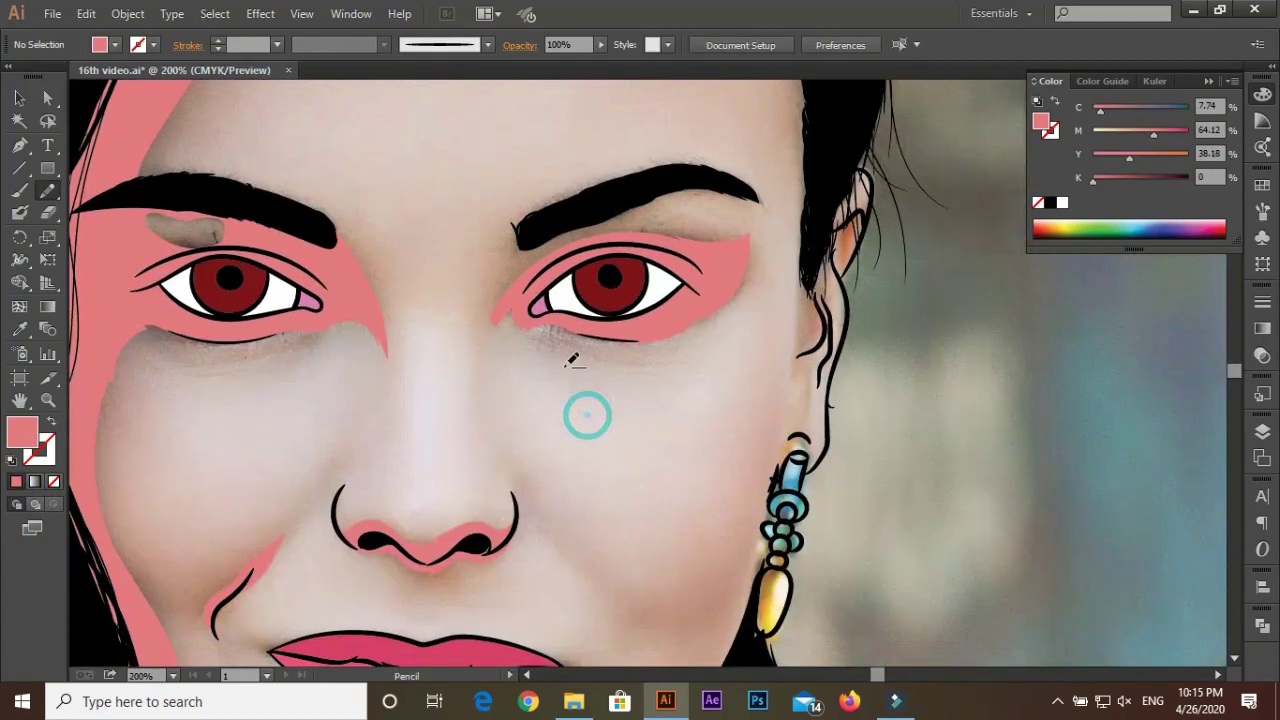
pyautogui.scroll(4, 573, 360)
# Fill the right lower-lid area with pink and touch up the inner eye corner
pyautogui.moveTo(684, 430); pyautogui.dragTo(421, 436)
pyautogui.scroll(2, 320, 430)
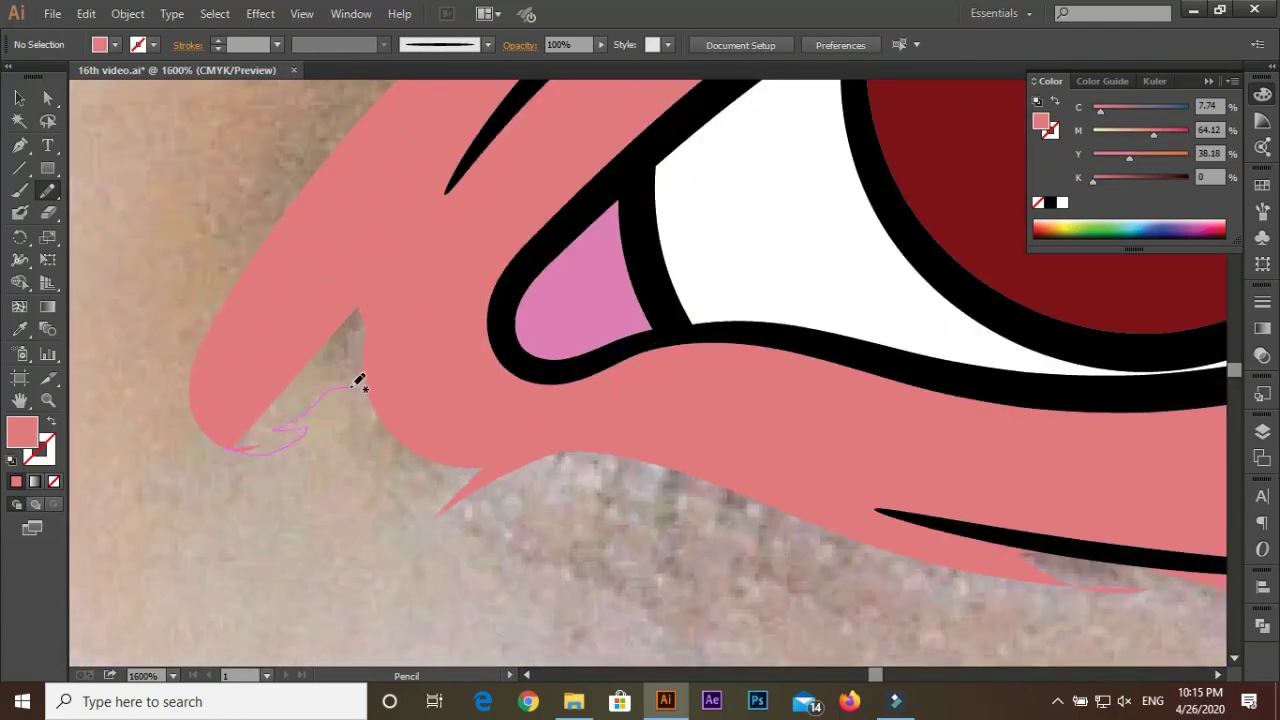
pyautogui.moveTo(451, 399); pyautogui.dragTo(452, 406)
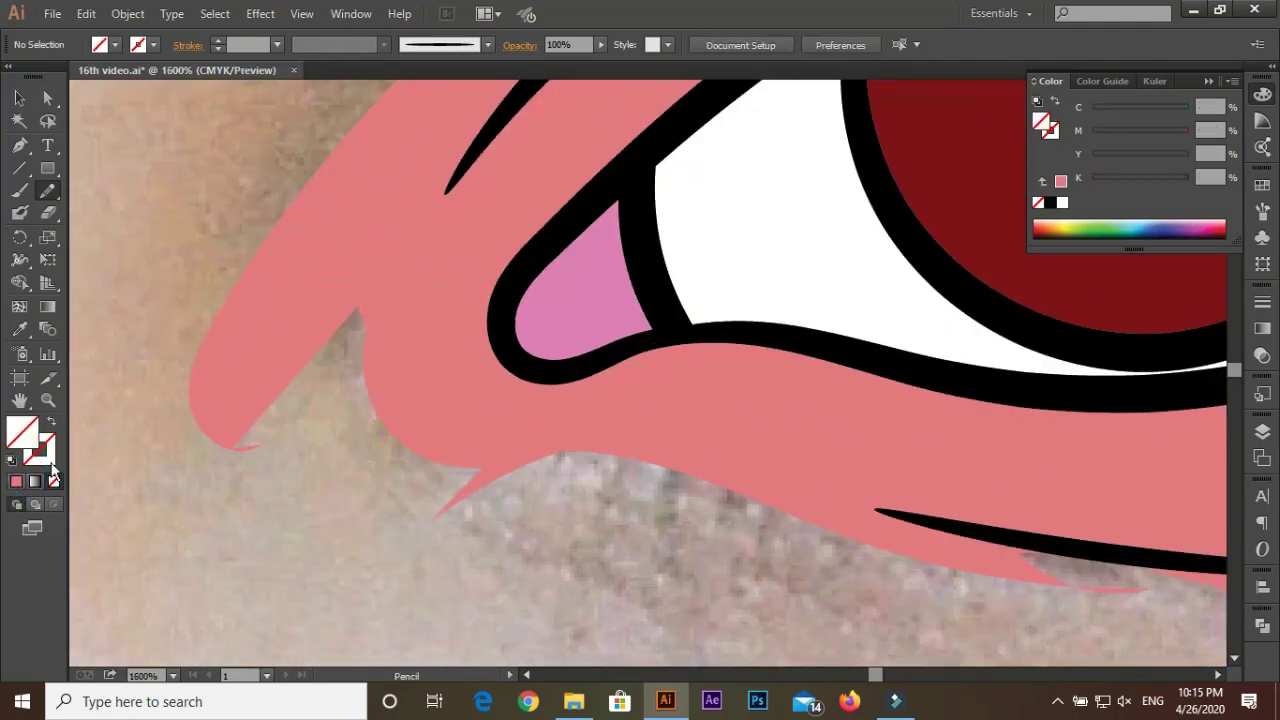
pyautogui.scroll(-4, 287, 495)
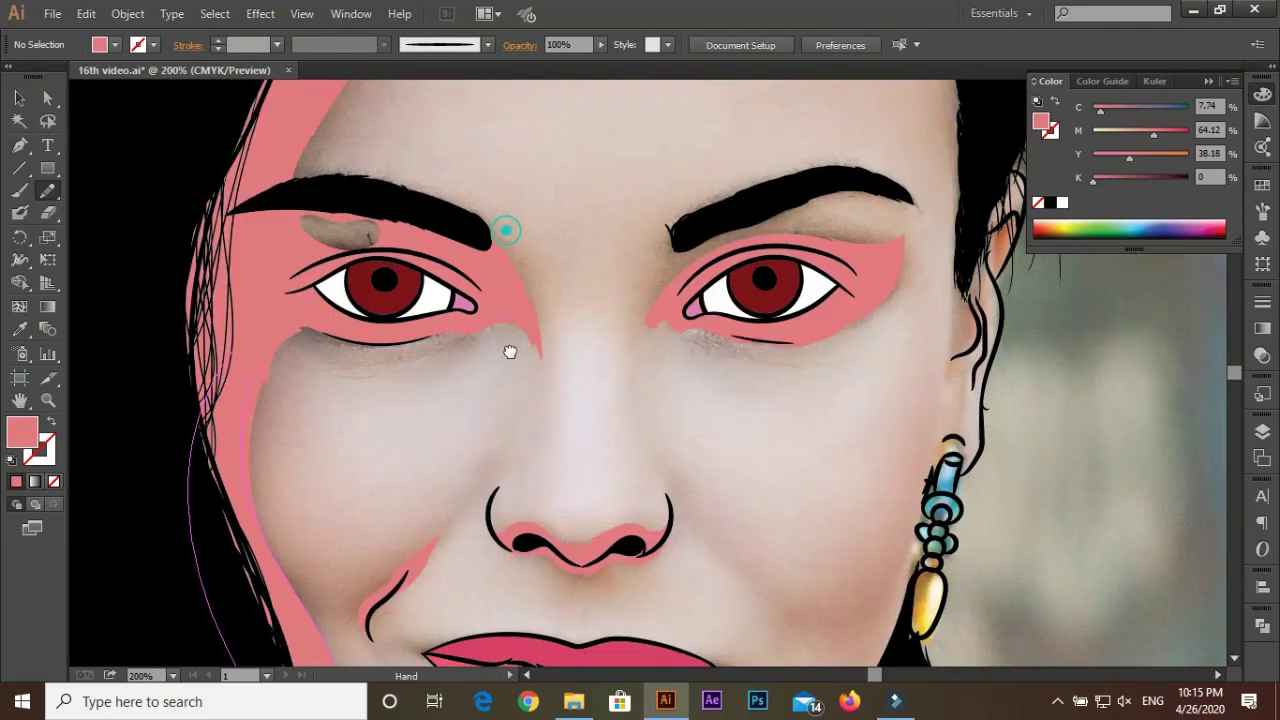
pyautogui.scroll(5, 343, 394)
# Add a pink highlight along the left lower lid and begin one along the jawline
pyautogui.moveTo(352, 400); pyautogui.dragTo(427, 460)
pyautogui.scroll(-4, 427, 460)
pyautogui.scroll(3, 209, 514)
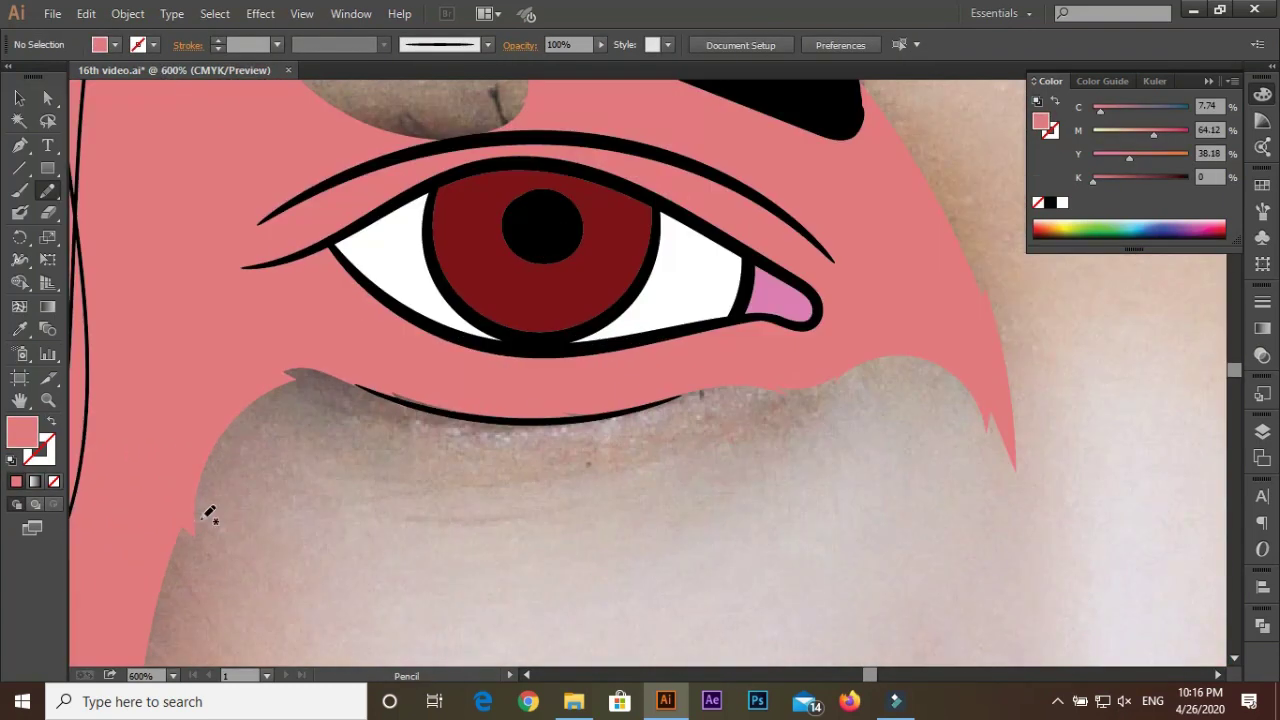
pyautogui.moveTo(193, 528); pyautogui.dragTo(268, 447)
pyautogui.moveTo(594, 392); pyautogui.dragTo(600, 396)
pyautogui.scroll(-3, 486, 471)
pyautogui.scroll(-2, 486, 471)
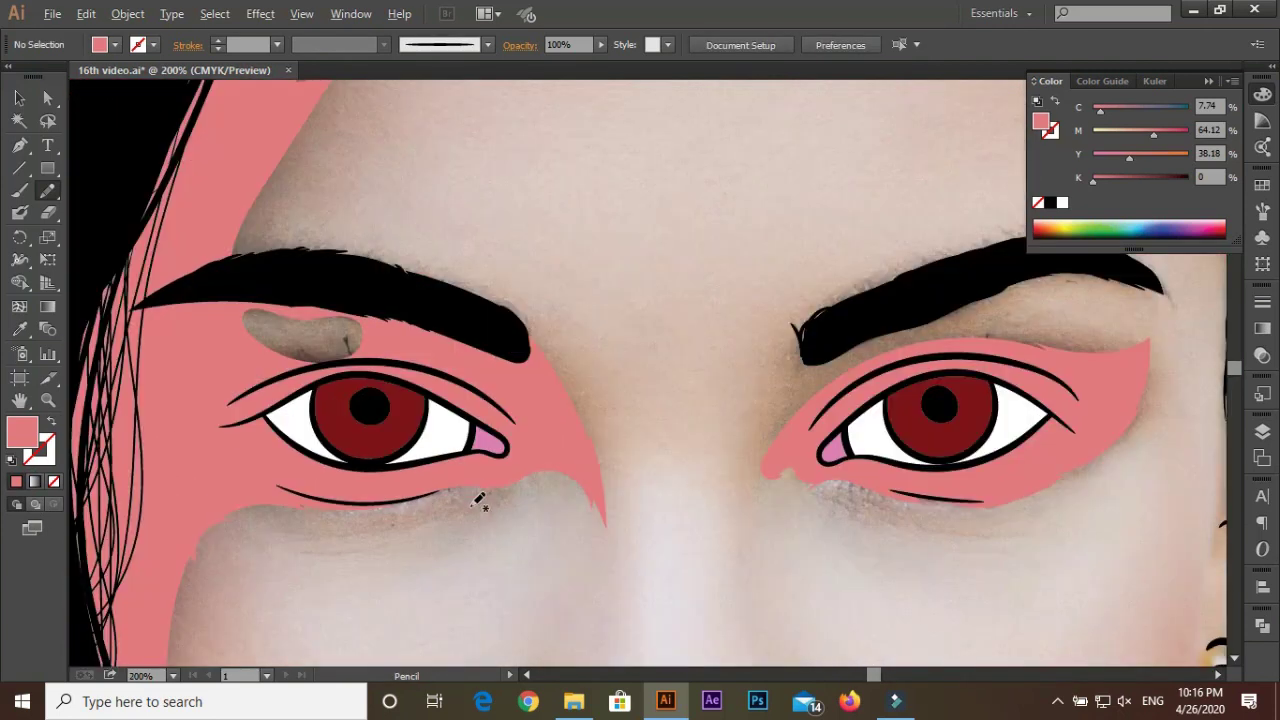
pyautogui.moveTo(480, 500); pyautogui.dragTo(490, 265)
# Draw pink highlights along the jaw, hair edge, chin and up the neck
pyautogui.scroll(3, 490, 265)
pyautogui.moveTo(263, 194); pyautogui.dragTo(525, 372)
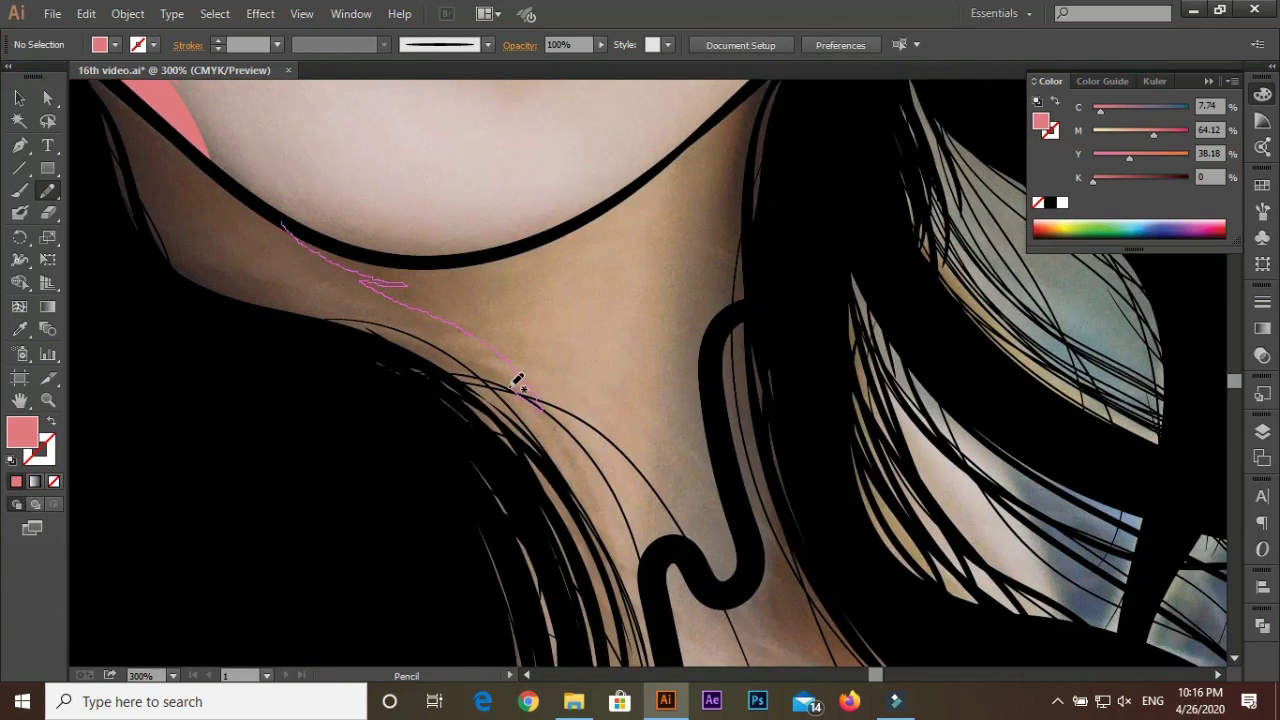
pyautogui.moveTo(573, 410); pyautogui.dragTo(330, 120)
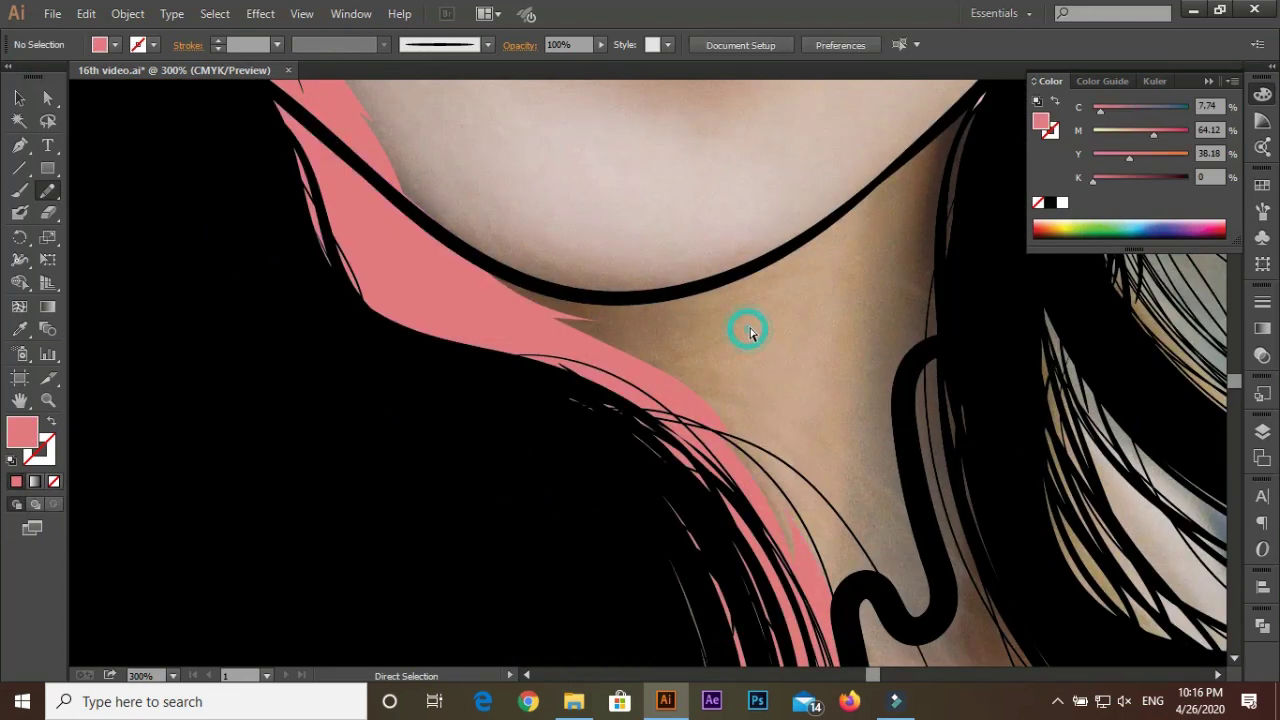
pyautogui.moveTo(748, 331); pyautogui.dragTo(651, 363)
pyautogui.moveTo(728, 140)
pyautogui.mouseDown()
pyautogui.moveTo(652, 212)
pyautogui.moveTo(627, 392)
pyautogui.mouseUp()
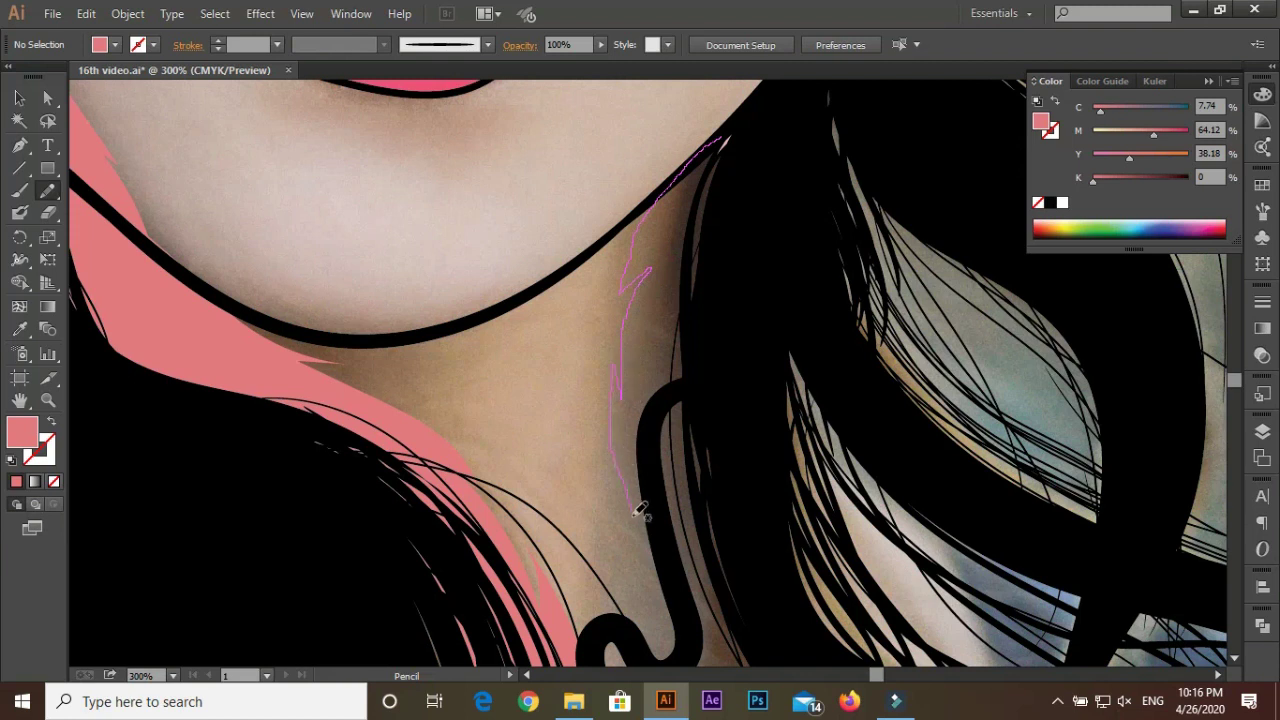
pyautogui.moveTo(697, 648)
pyautogui.mouseDown()
pyautogui.moveTo(686, 386)
pyautogui.moveTo(749, 129)
pyautogui.mouseUp()
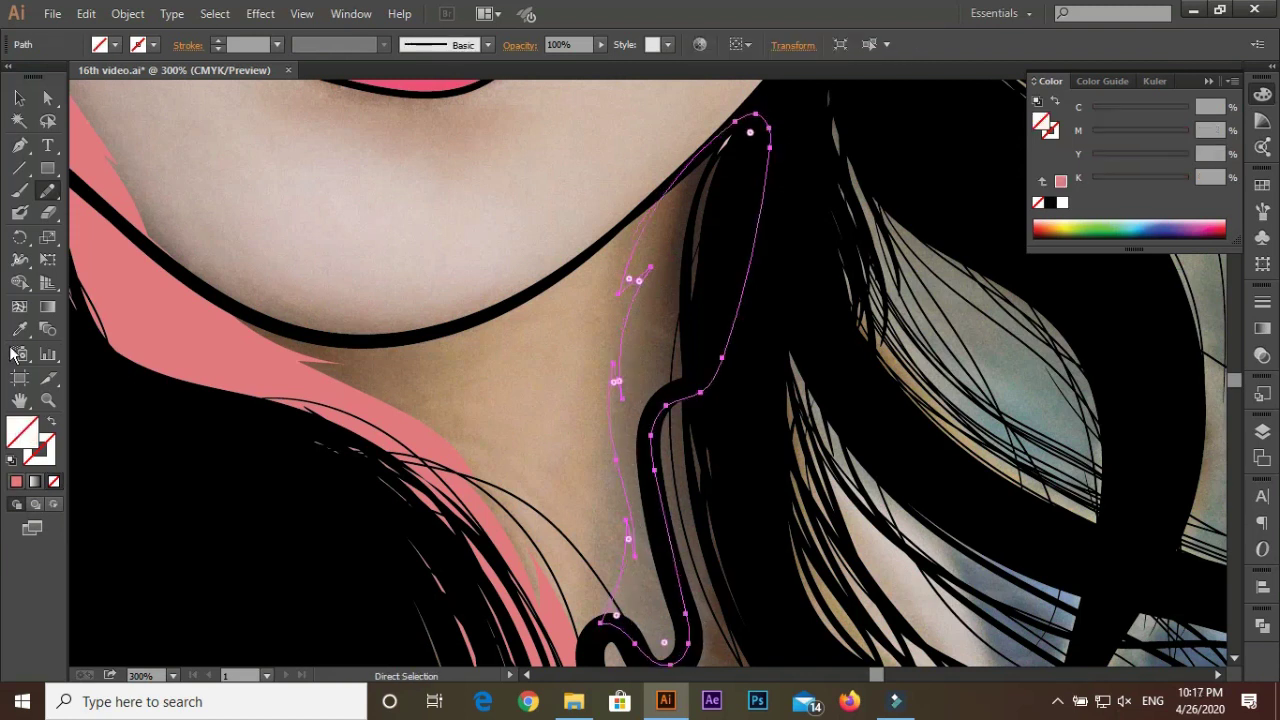
# Add pink highlights under the lower lip and at the right lip corner
pyautogui.scroll(3, 477, 311)
pyautogui.scroll(2, 205, 192)
pyautogui.hotkey('ctrl', '=')
pyautogui.moveTo(292, 302); pyautogui.dragTo(562, 434)
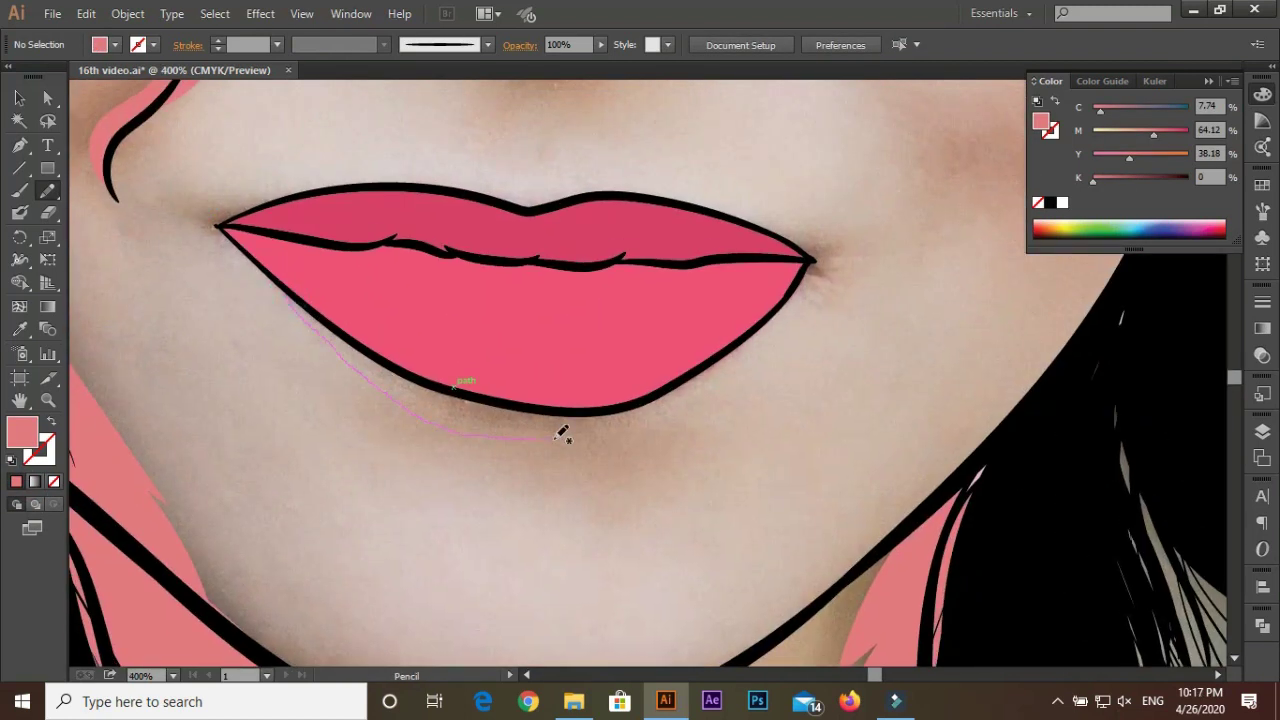
pyautogui.scroll(-2, 417, 497)
pyautogui.scroll(4, 486, 414)
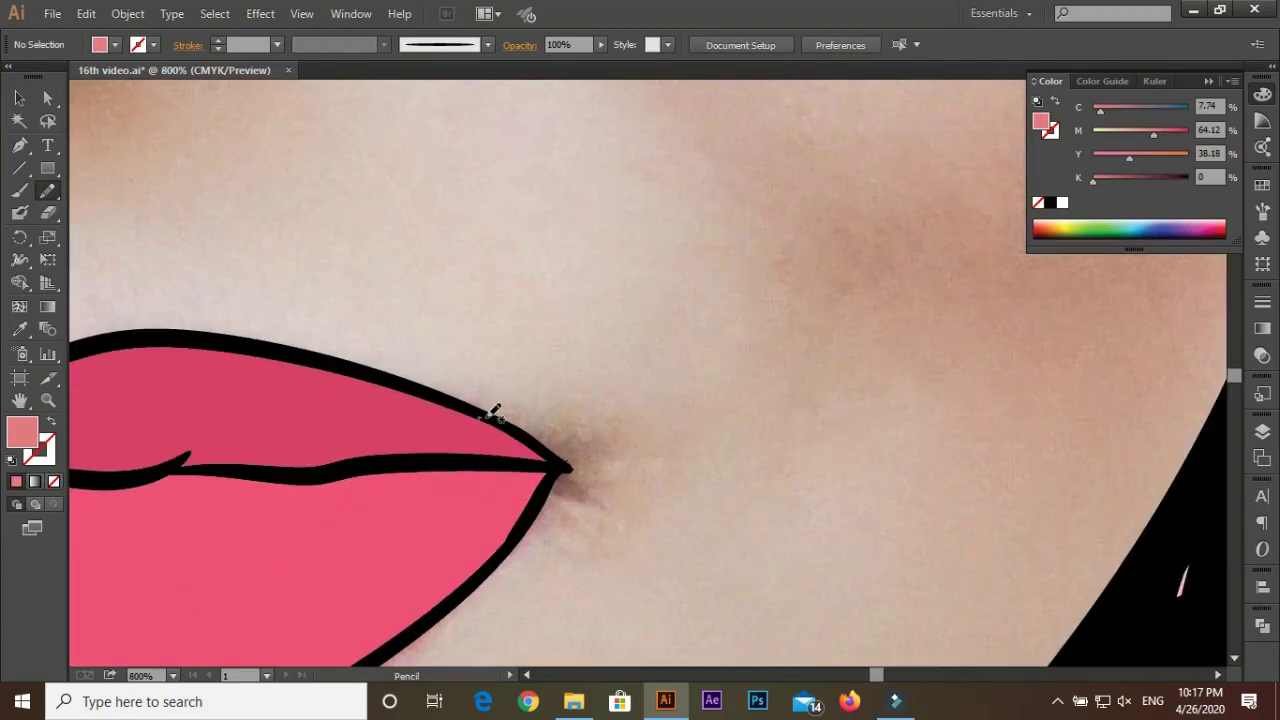
pyautogui.moveTo(598, 494); pyautogui.dragTo(569, 521)
pyautogui.scroll(-4, 526, 297)
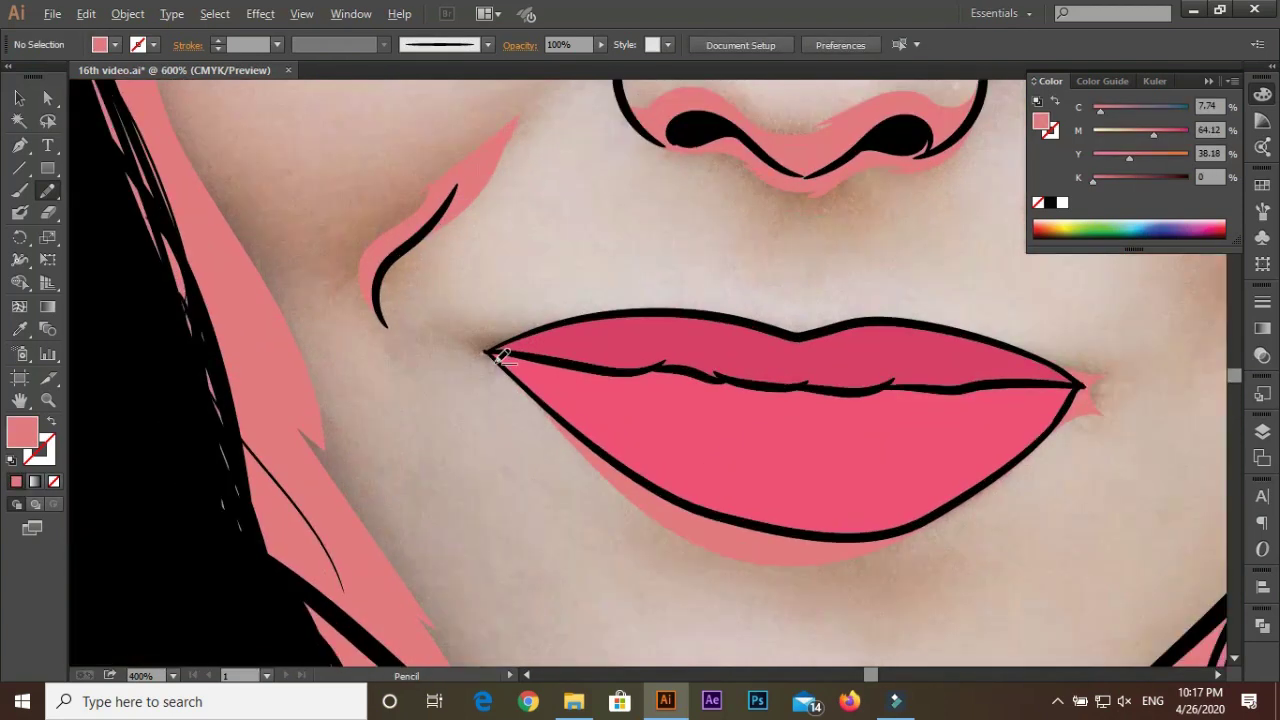
pyautogui.scroll(4, 491, 354)
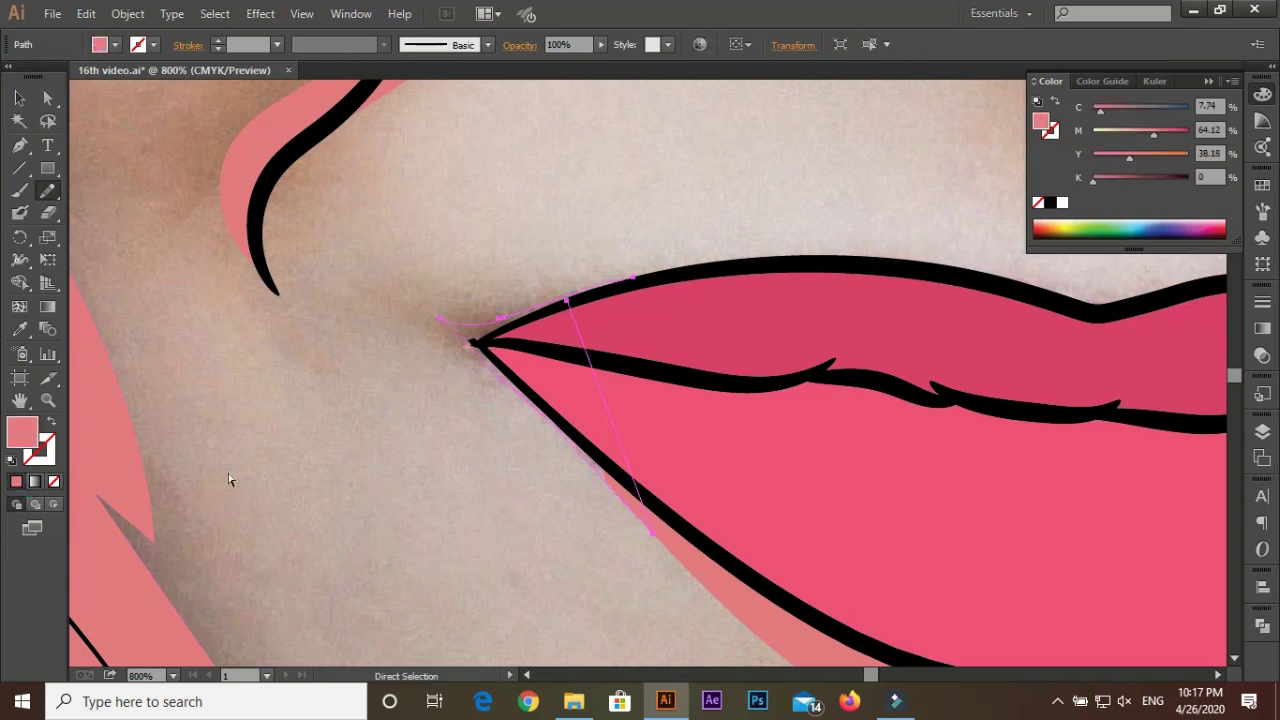
pyautogui.scroll(-3, 1006, 563)
pyautogui.scroll(-2, 860, 560)
pyautogui.scroll(-1, 759, 540)
# Briefly hide and re-show the solid pink skin fill layer in the Layers panel
pyautogui.scroll(-2, 758, 540)
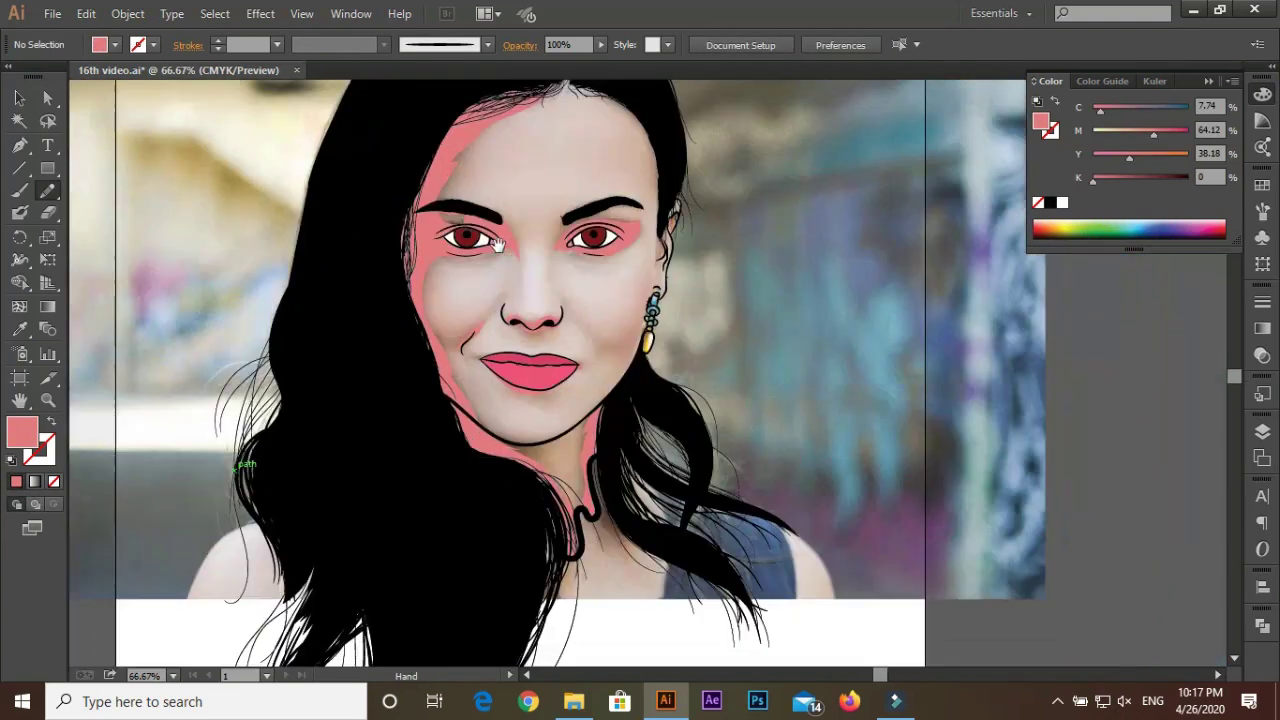
pyautogui.click(1262, 431)
pyautogui.scroll(1, 617, 342)
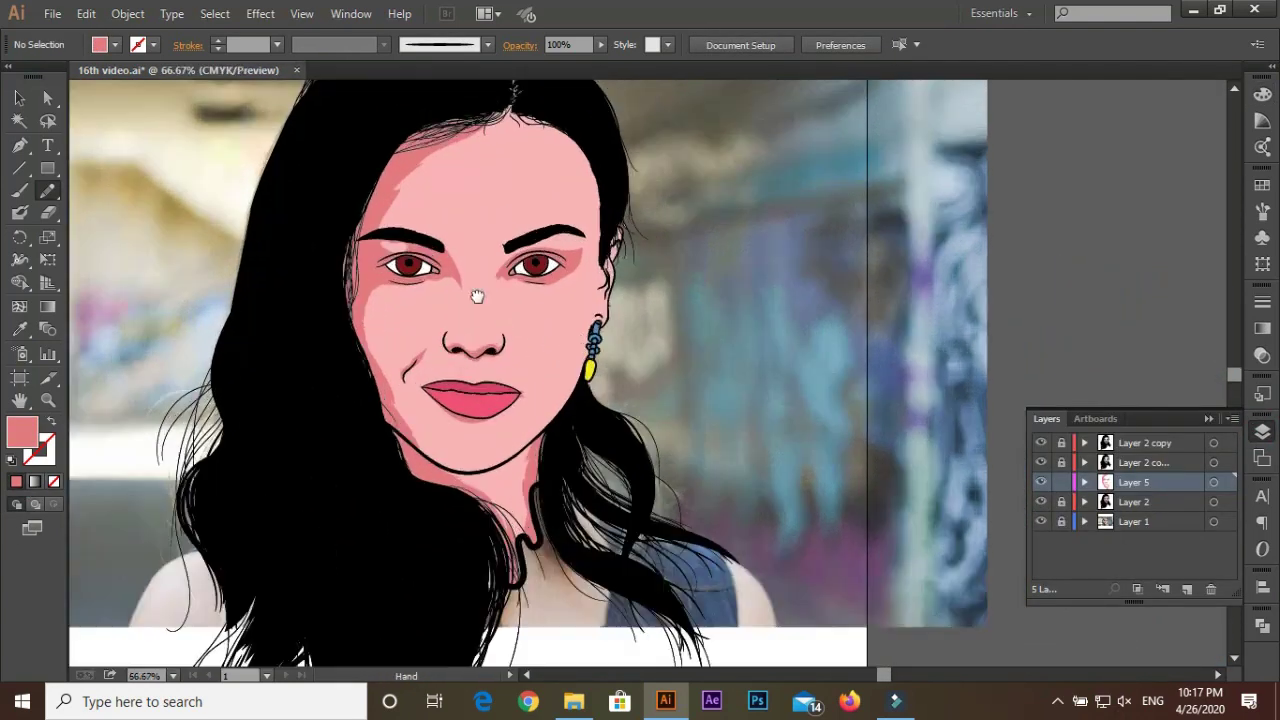
pyautogui.scroll(1, 800, 420)
pyautogui.click(1043, 505)
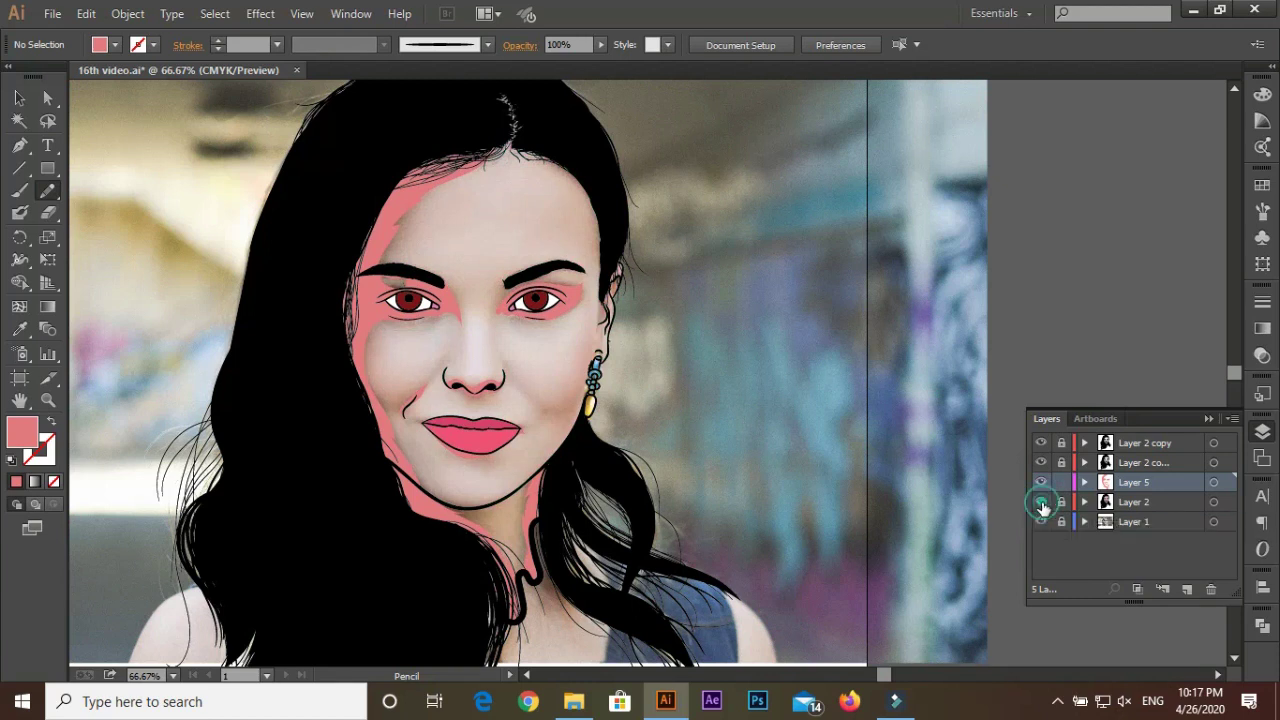
pyautogui.click(1042, 502)
pyautogui.scroll(-1, 740, 467)
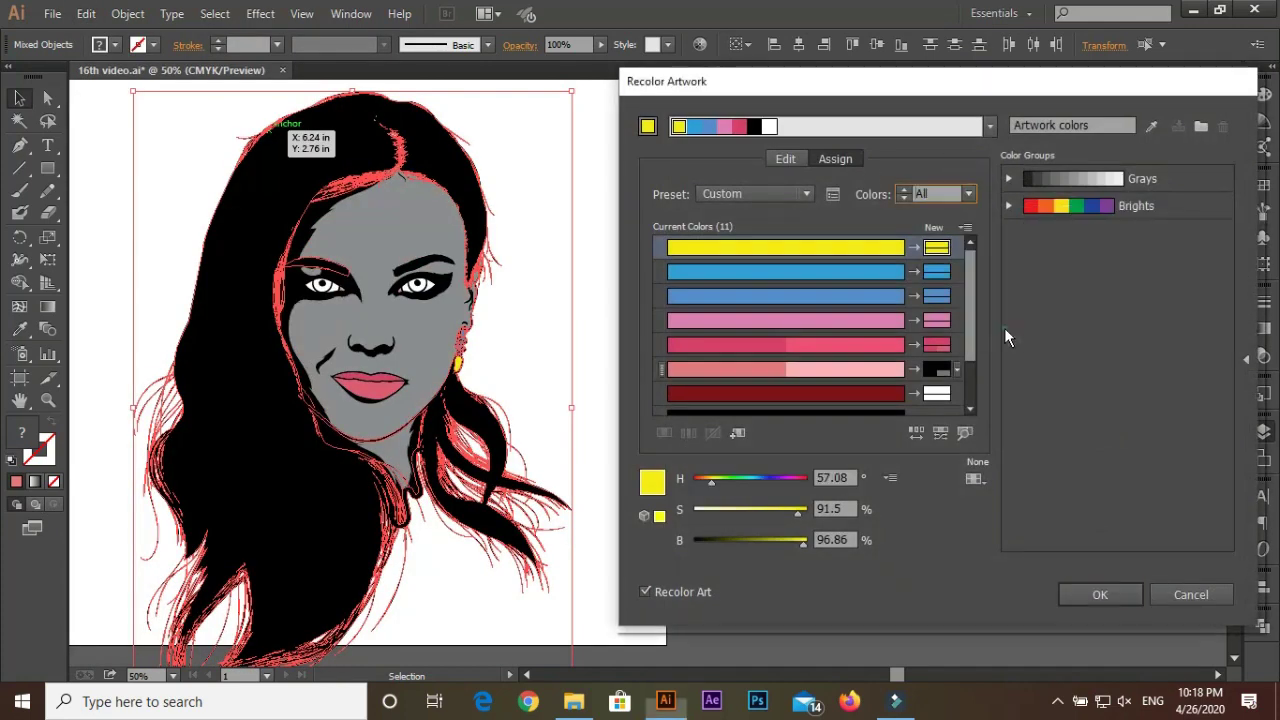
# Recolor Artwork: adjust crimson brightness, salmon saturation 54, light pink full brightness and saturation 36
pyautogui.click(870, 320)
pyautogui.click(800, 344)
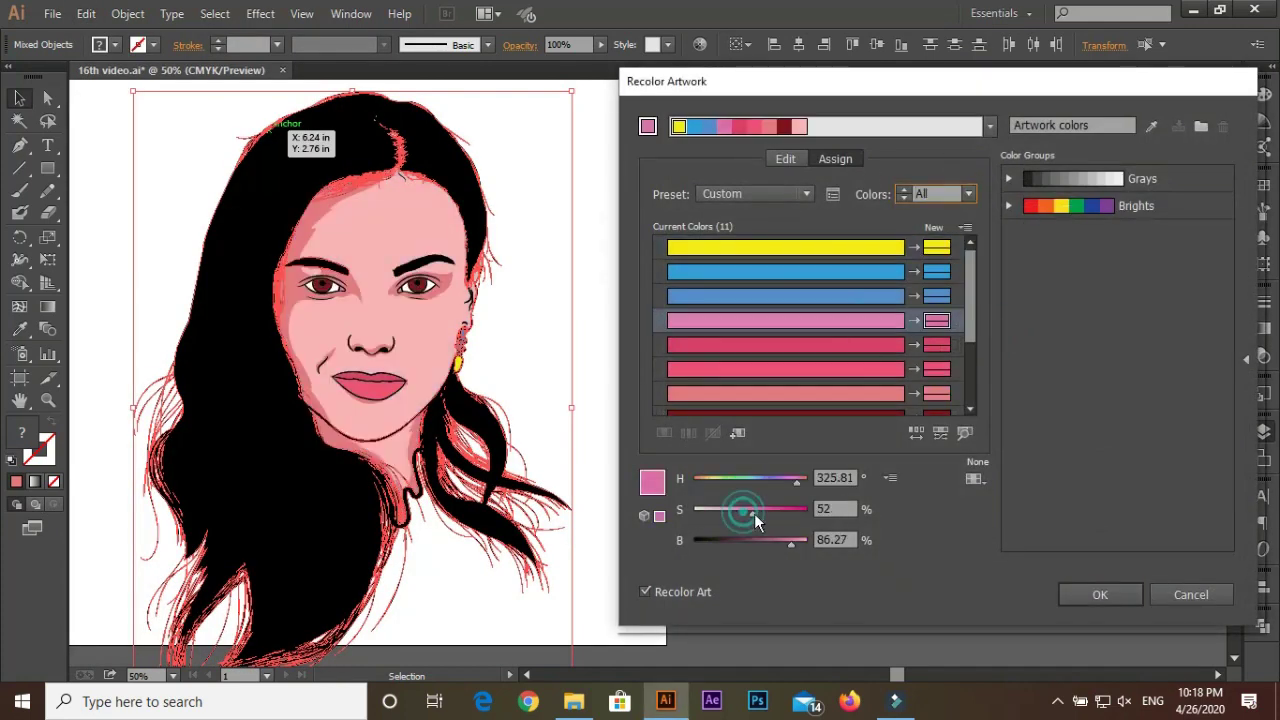
pyautogui.moveTo(792, 546); pyautogui.dragTo(785, 546)
pyautogui.click(825, 377)
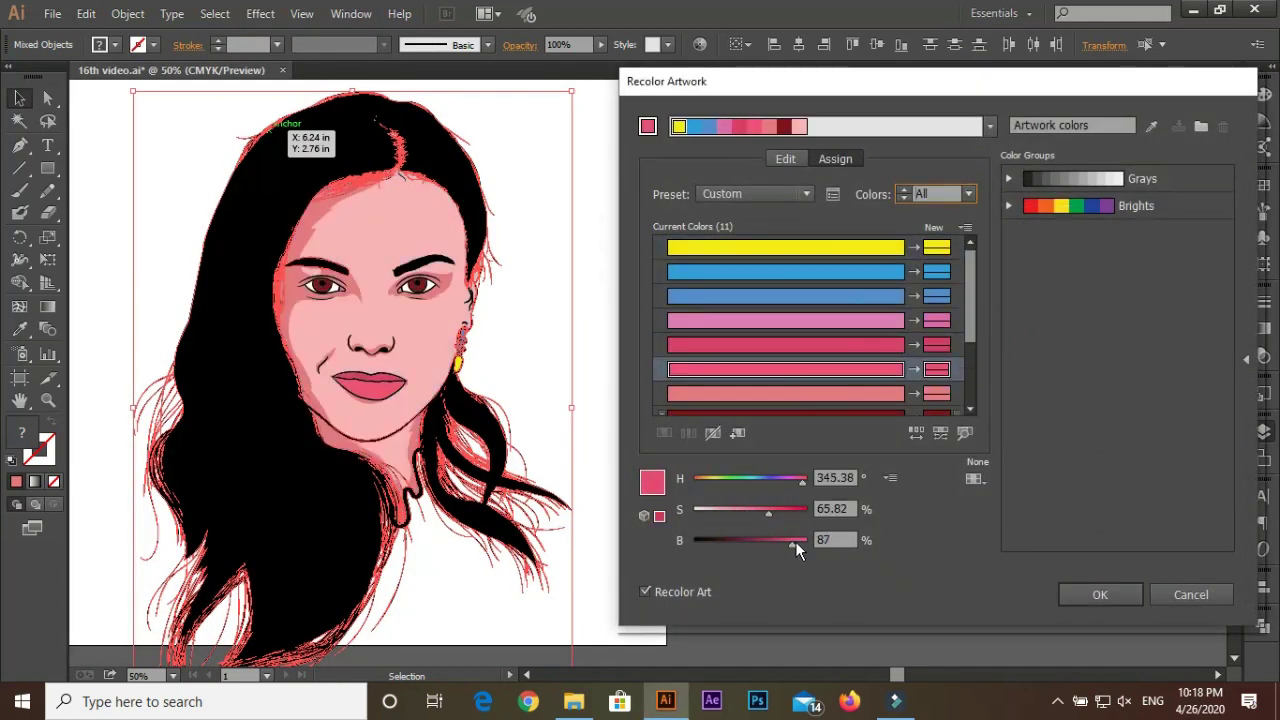
pyautogui.scroll(-1, 825, 377)
pyautogui.click(825, 377)
pyautogui.moveTo(748, 517); pyautogui.dragTo(756, 519)
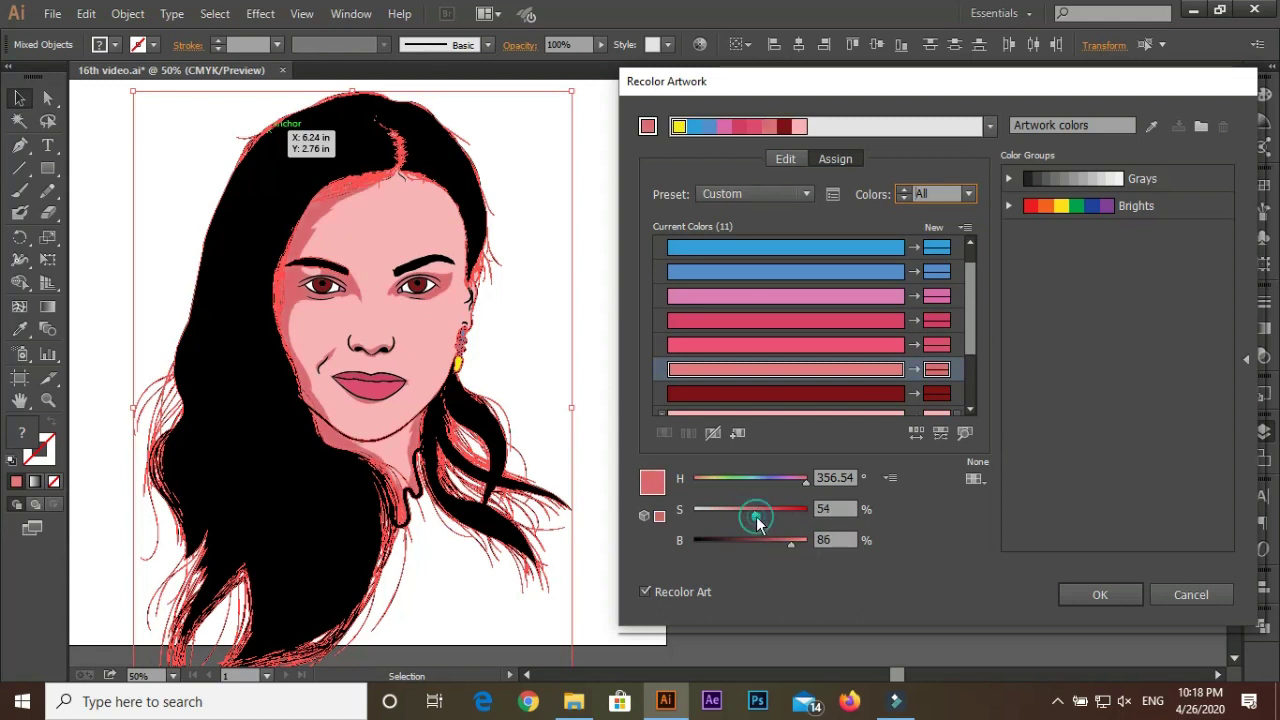
pyautogui.click(785, 415)
pyautogui.moveTo(799, 540); pyautogui.dragTo(808, 540)
pyautogui.moveTo(725, 510); pyautogui.dragTo(735, 511)
pyautogui.click(1086, 603)
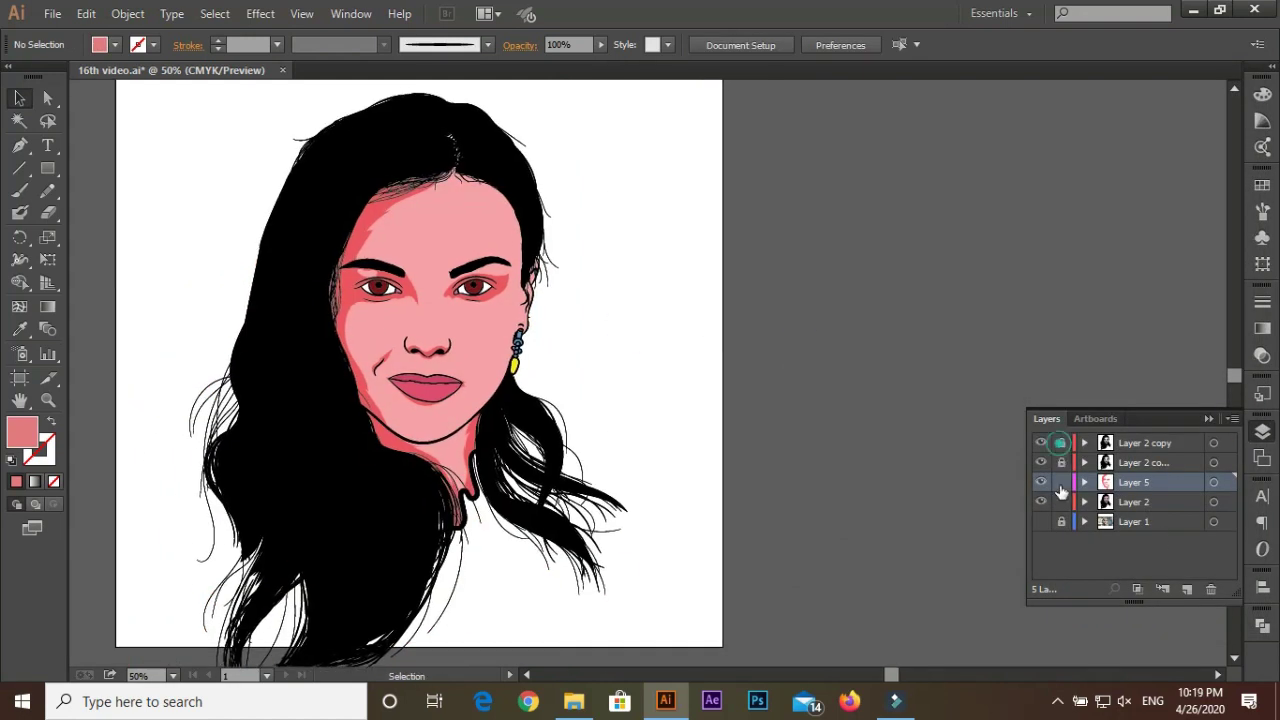
# Add a new layer, show the photo, sample the pink fill and hide the solid skin layer
pyautogui.click(1187, 589)
pyautogui.click(1041, 541)
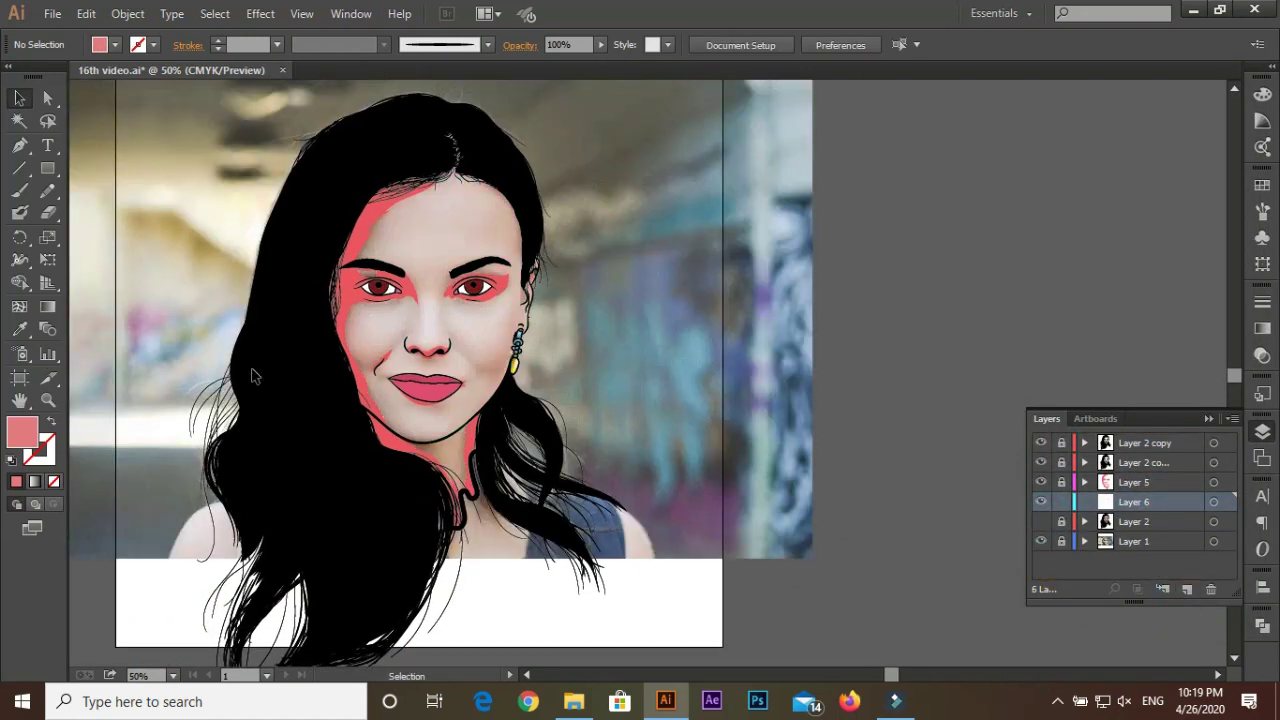
pyautogui.press('i')
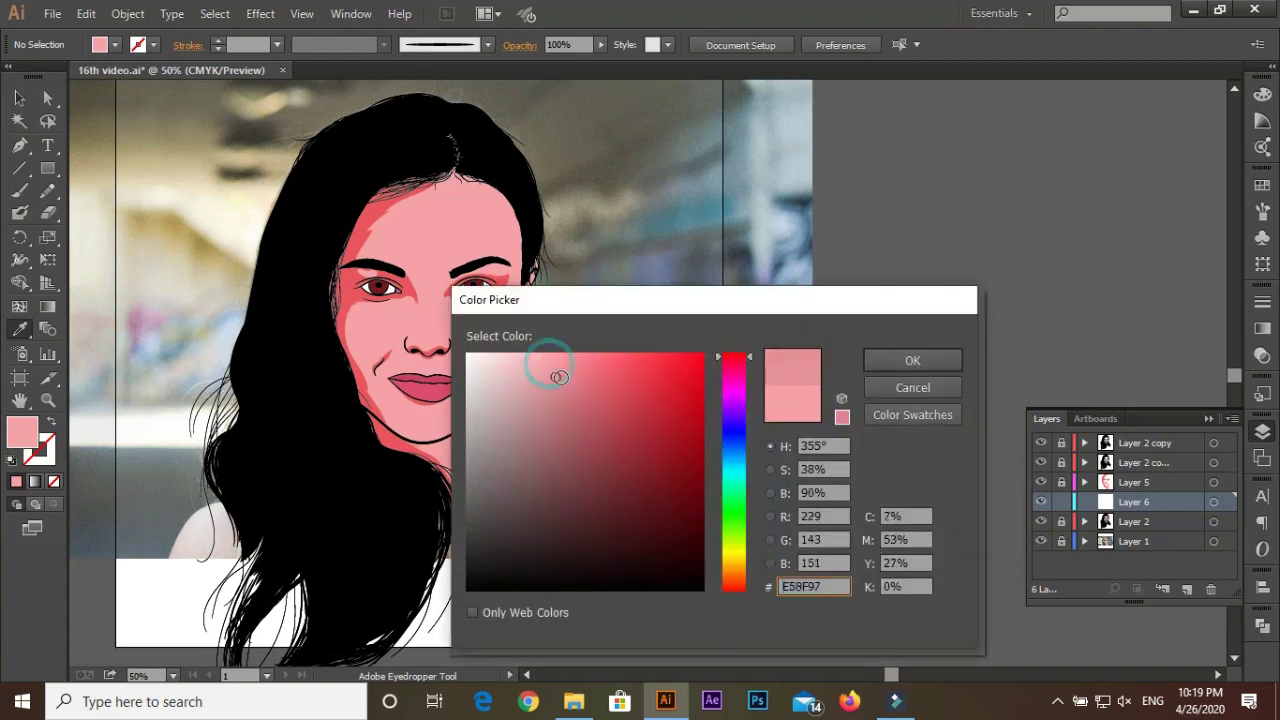
pyautogui.press('n')
pyautogui.hotkey('ctrl', '+')
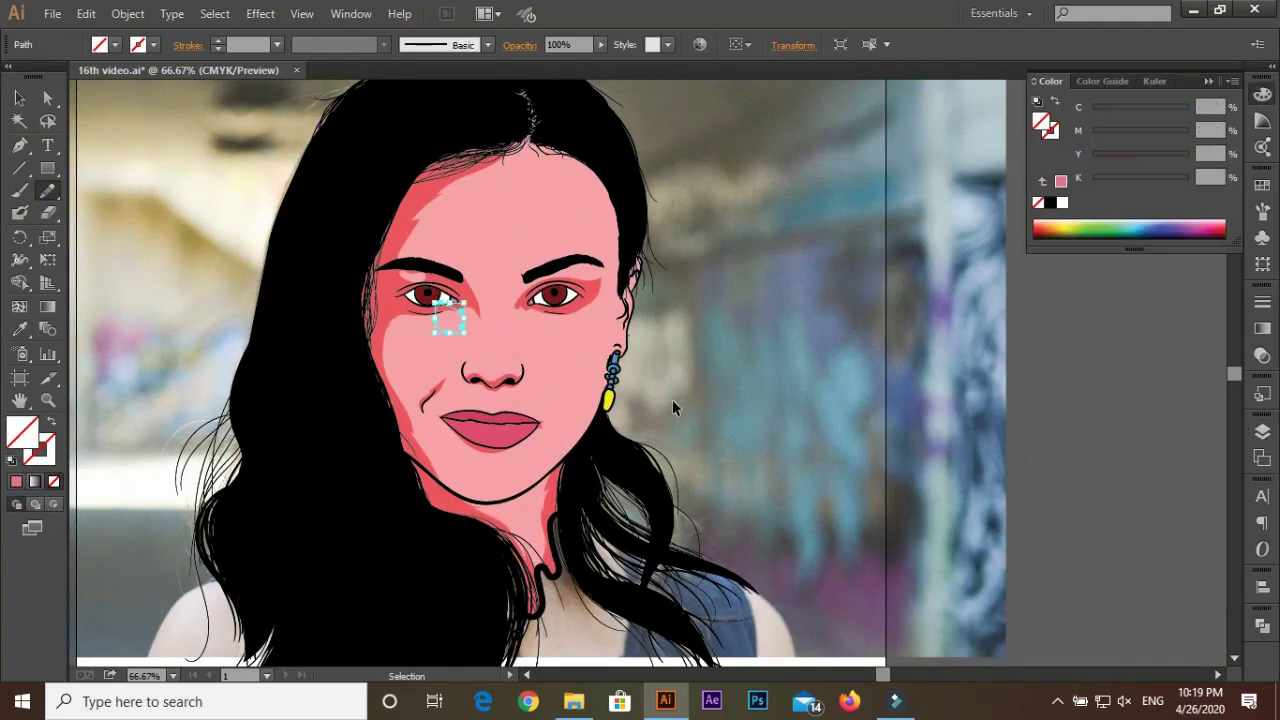
pyautogui.click(1041, 521)
pyautogui.hotkey('ctrl', '+')
pyautogui.hotkey('ctrl', '+')
# Draw pink shading along the hair parting and the right forehead edge
pyautogui.hotkey('ctrl', '+')
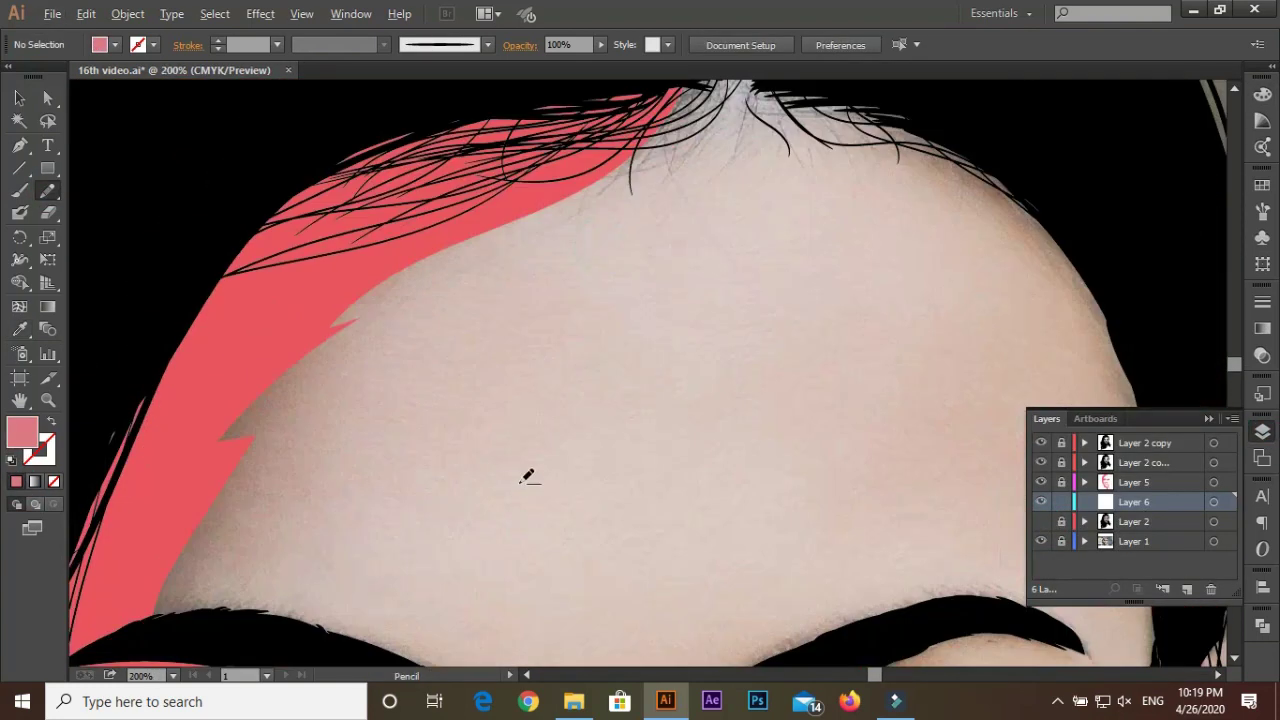
pyautogui.moveTo(655, 131); pyautogui.dragTo(632, 335)
pyautogui.moveTo(336, 572); pyautogui.dragTo(215, 655)
pyautogui.hotkey('ctrl', '-')
pyautogui.hotkey('ctrl', '+')
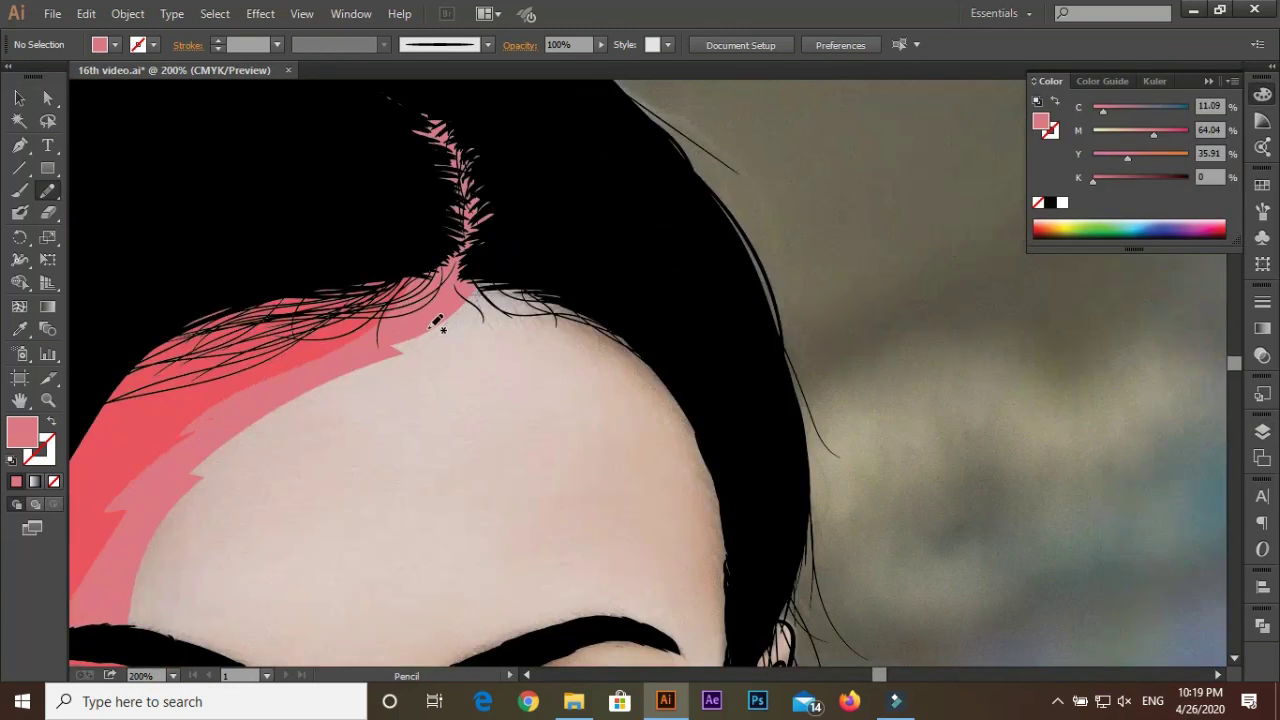
pyautogui.moveTo(686, 413); pyautogui.dragTo(742, 576)
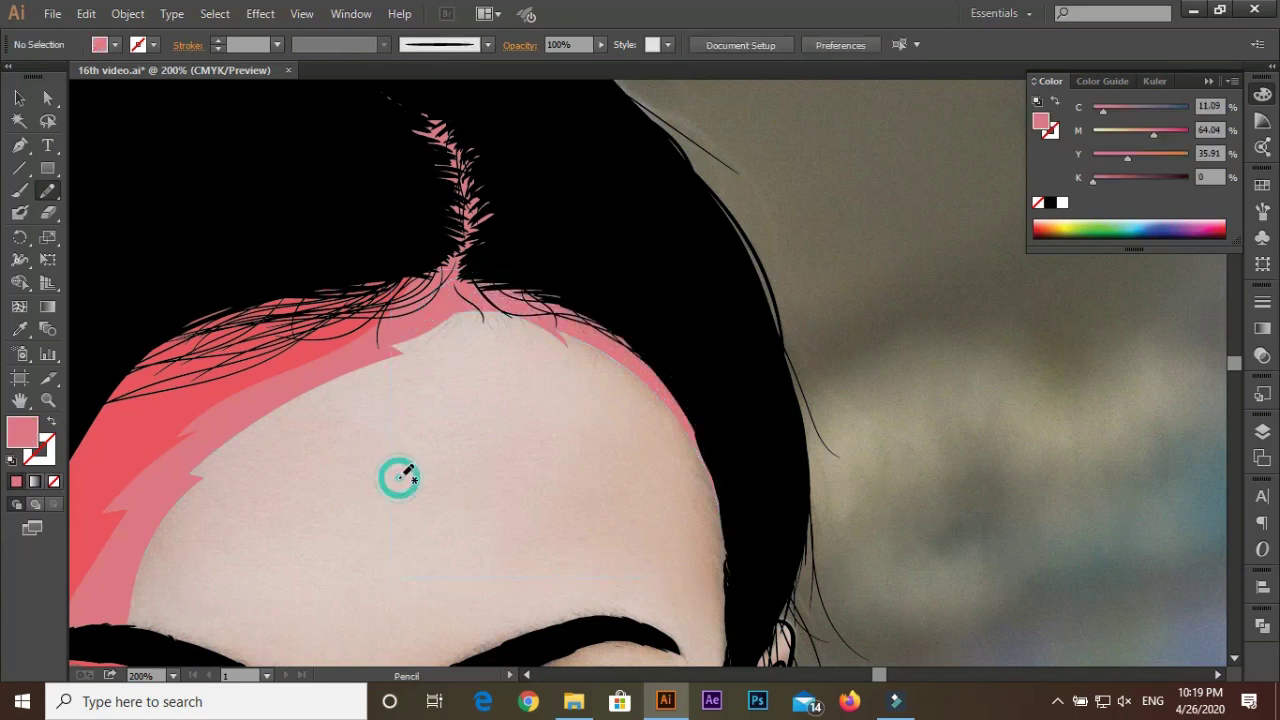
pyautogui.hotkey('ctrl', '-')
pyautogui.hotkey('ctrl', '+')
pyautogui.hotkey('ctrl', '+')
pyautogui.scroll(1, 171, 163)
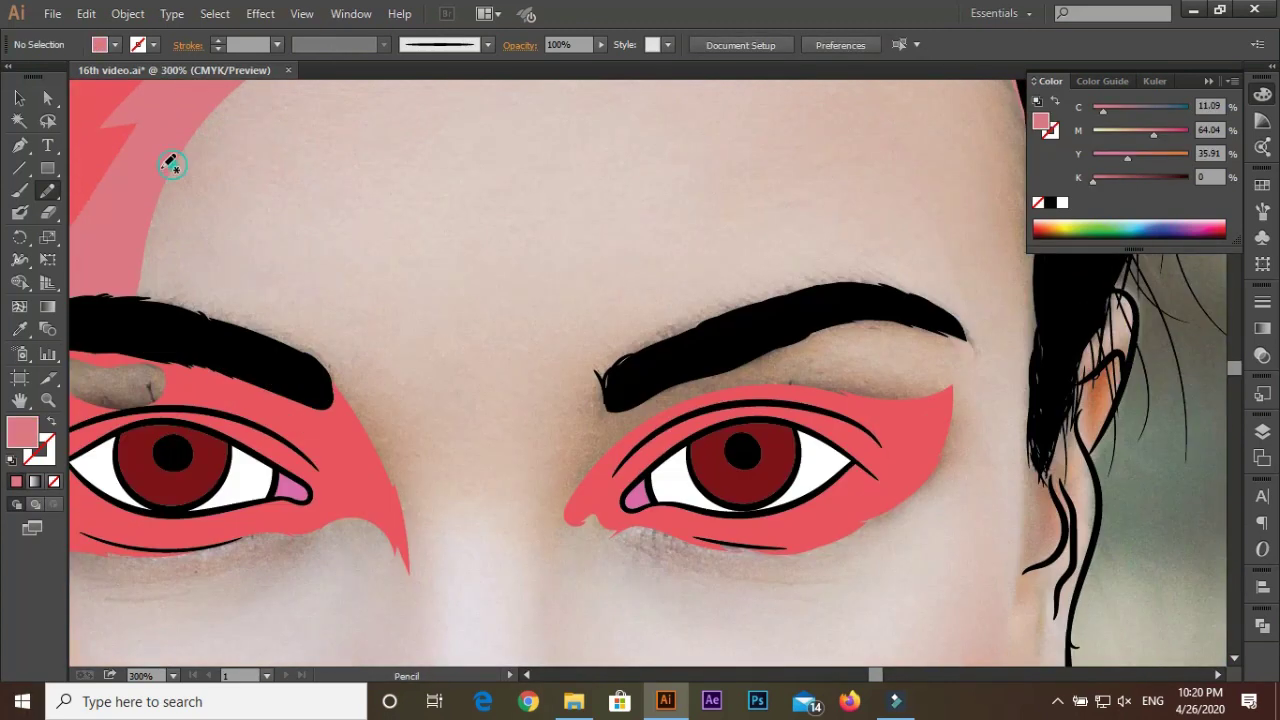
pyautogui.scroll(5, 243, 143)
# Draw a closed pink shading shape from the forehead down onto the cheek
pyautogui.moveTo(240, 155); pyautogui.dragTo(163, 250)
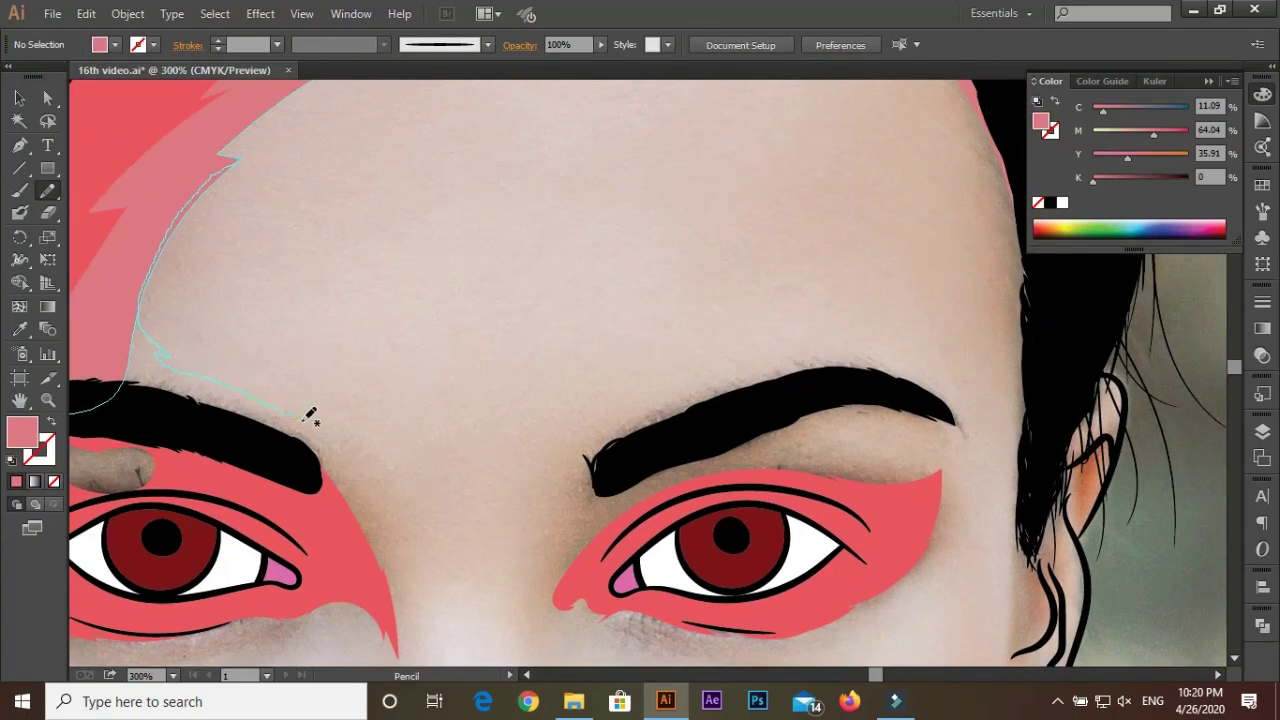
pyautogui.moveTo(413, 590); pyautogui.dragTo(414, 372)
pyautogui.scroll(-5, 414, 372)
pyautogui.moveTo(376, 453)
pyautogui.mouseDown()
pyautogui.moveTo(192, 452)
pyautogui.moveTo(526, 440)
pyautogui.mouseUp()
pyautogui.hotkey('ctrl', '-')
pyautogui.moveTo(414, 511); pyautogui.dragTo(376, 335)
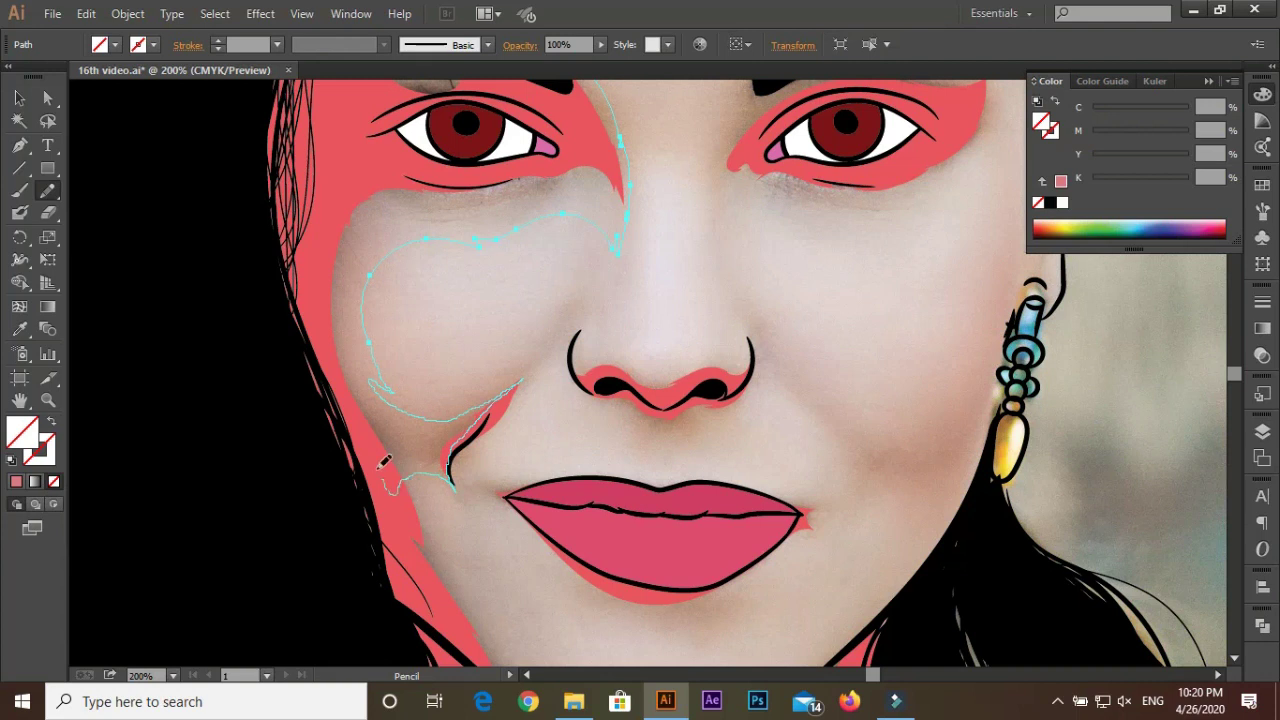
pyautogui.moveTo(400, 300); pyautogui.dragTo(428, 455)
pyautogui.click(1060, 181)
pyautogui.hotkey('ctrl', '-')
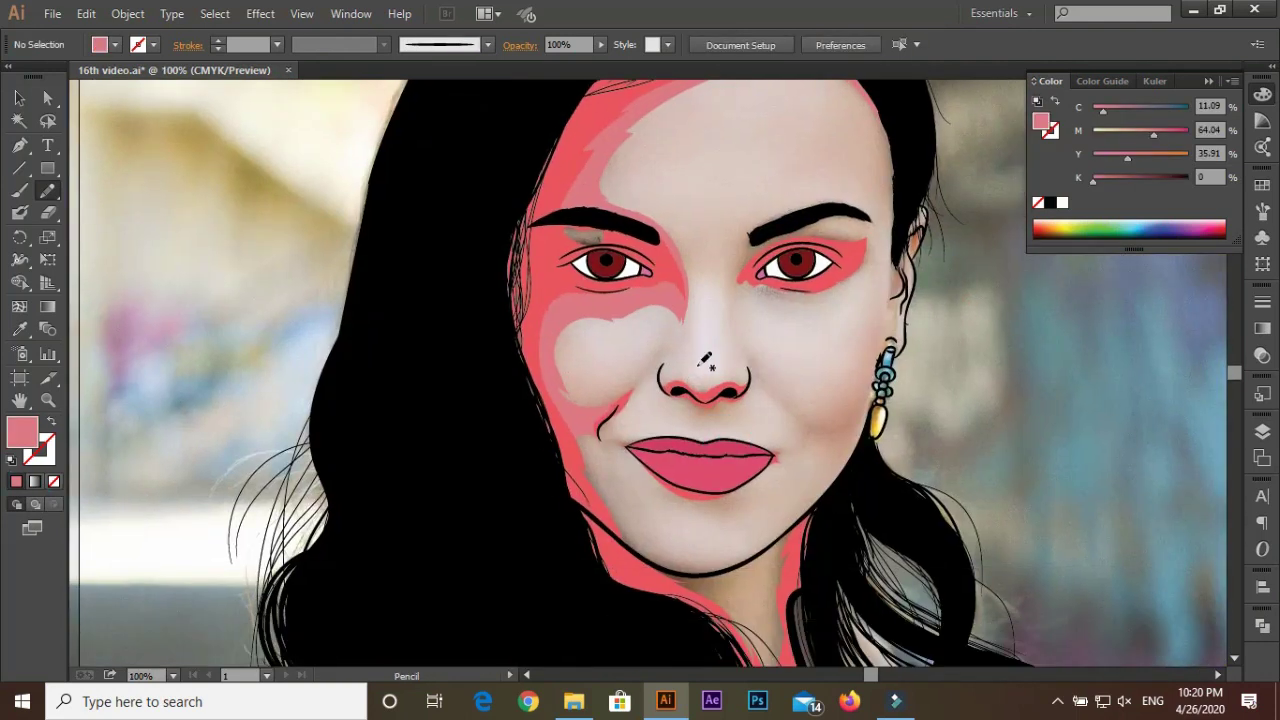
# Add pink shading around the nostril curves and a pink shape under the nose
pyautogui.hotkey('ctrl', '+')
pyautogui.hotkey('ctrl', '+')
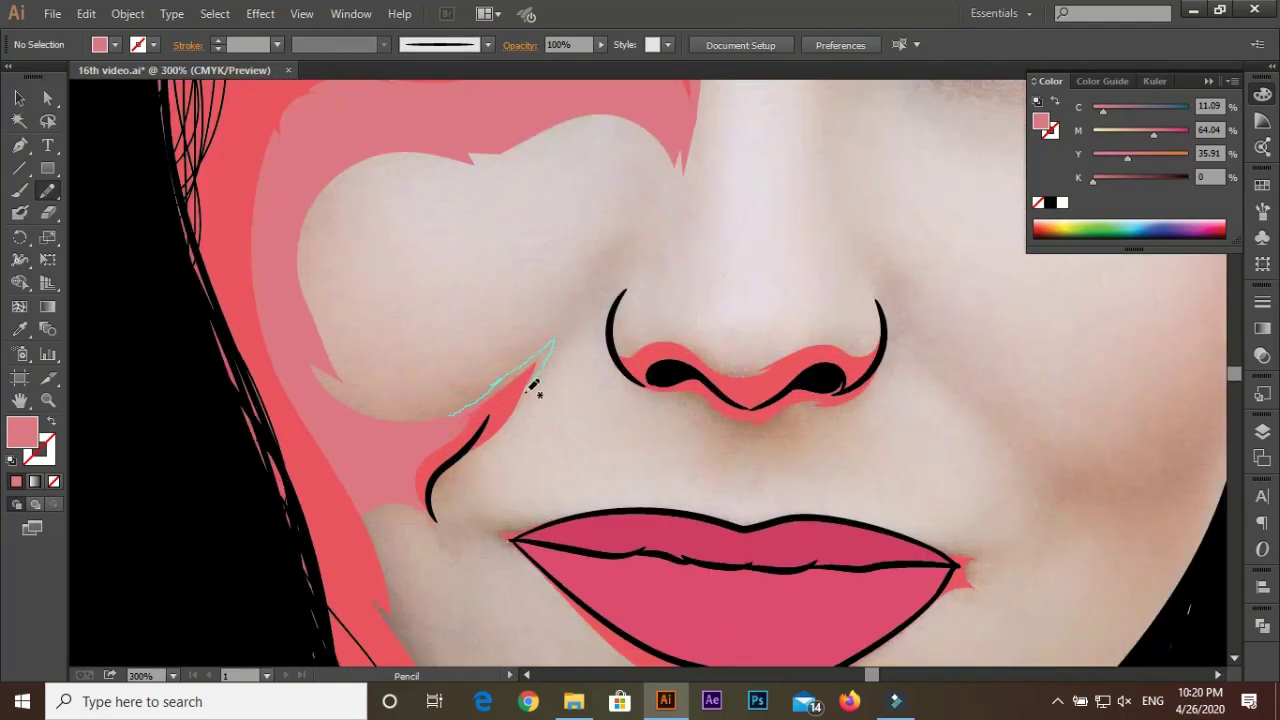
pyautogui.hotkey('ctrl', '-')
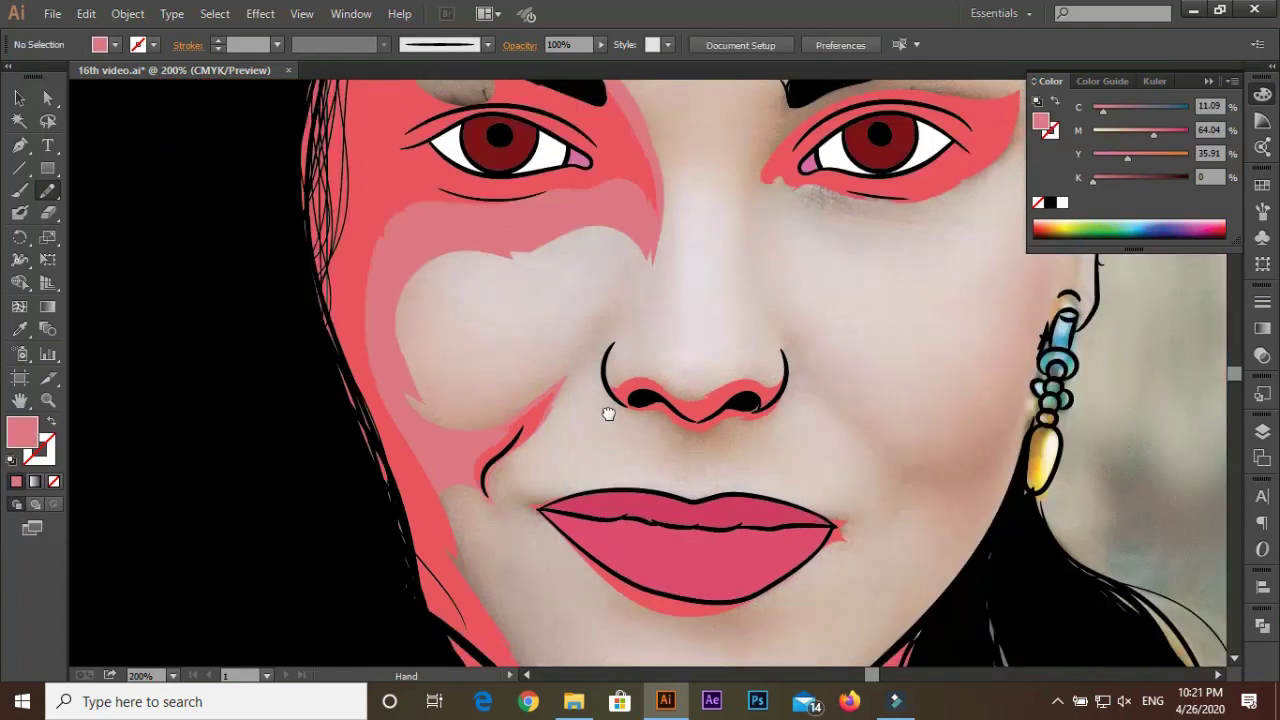
pyautogui.hotkey('ctrl', '+')
pyautogui.hotkey('ctrl', '+')
pyautogui.moveTo(490, 290); pyautogui.dragTo(546, 320)
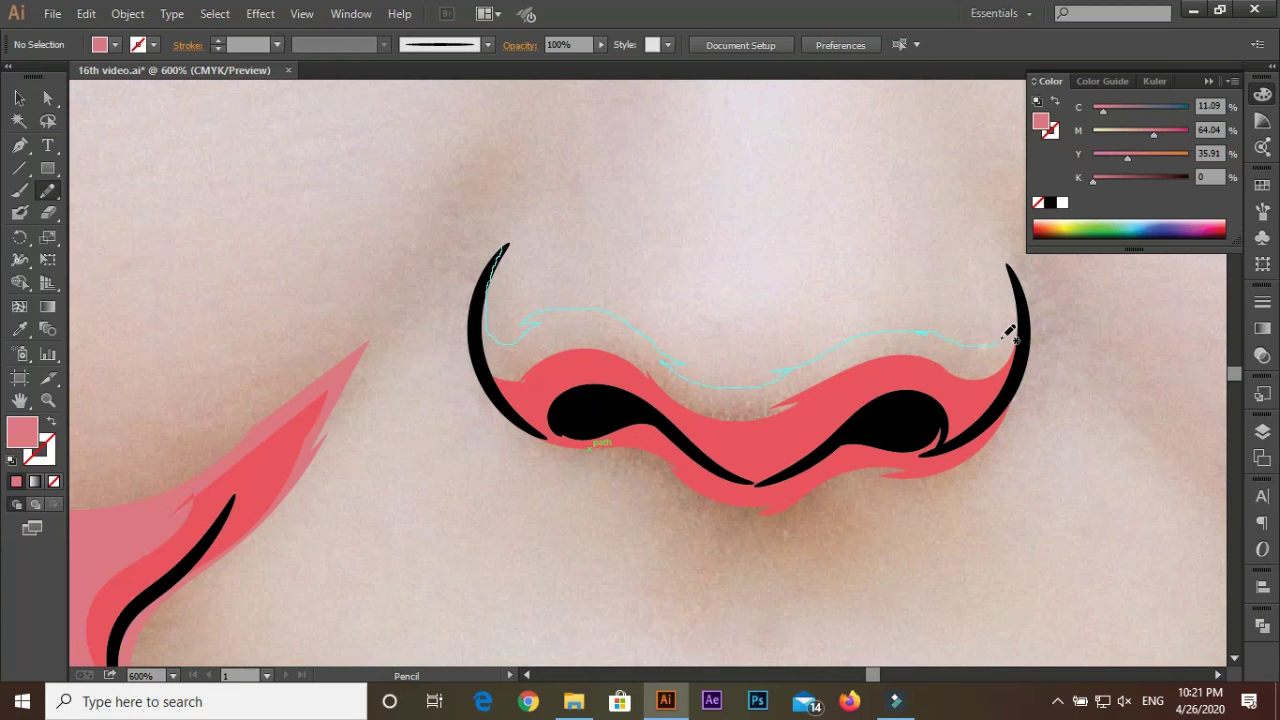
pyautogui.moveTo(1013, 270); pyautogui.dragTo(491, 300)
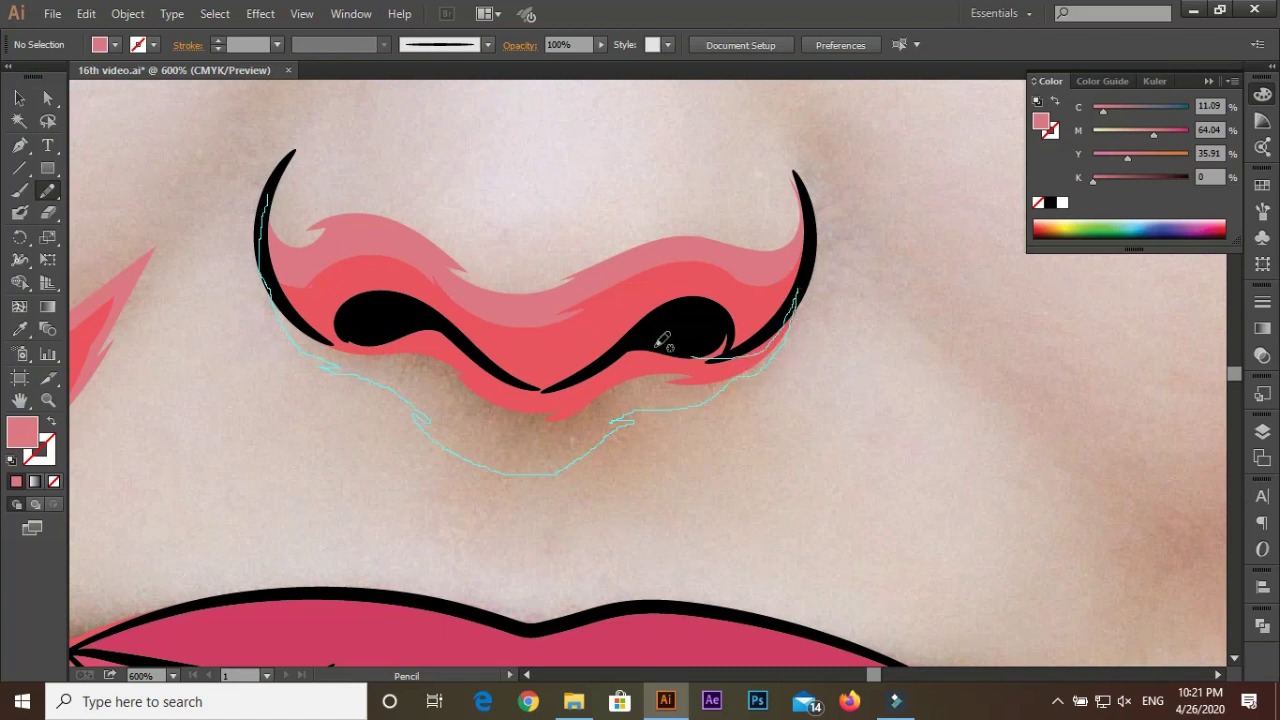
pyautogui.moveTo(745, 370); pyautogui.dragTo(265, 210)
pyautogui.hotkey('ctrl', '-')
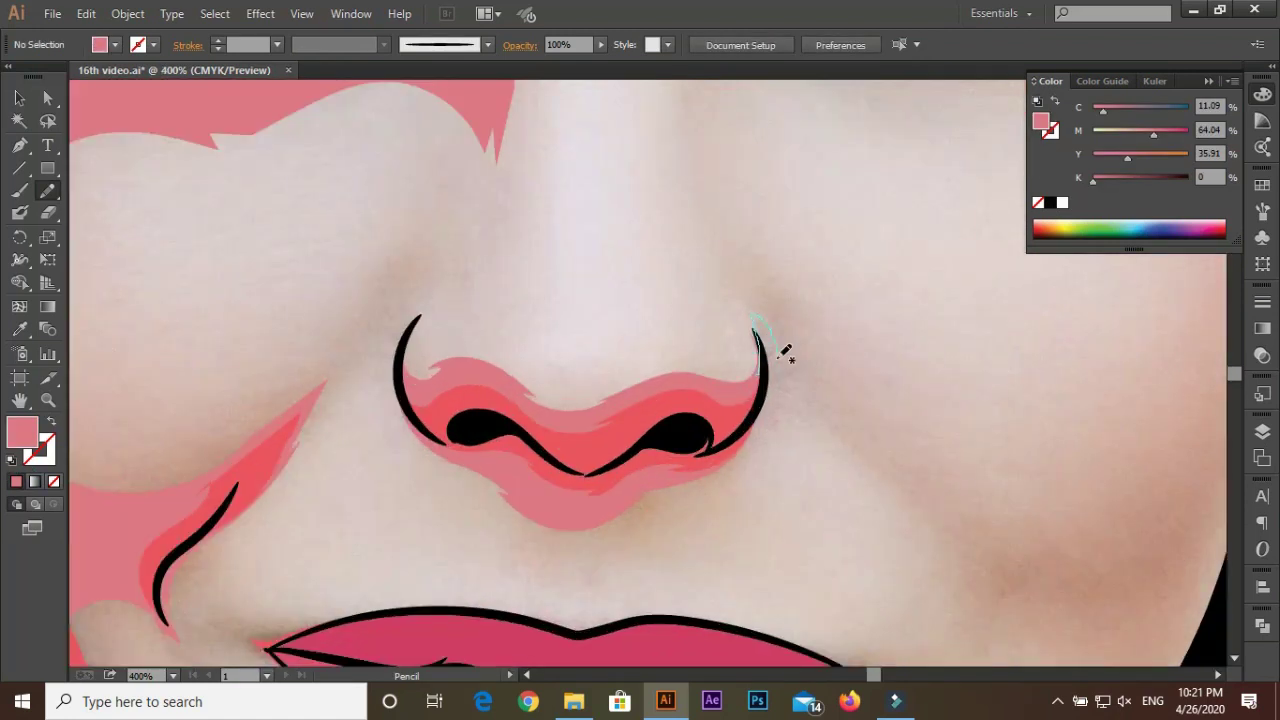
# Draw black accents beside the right nostril and extend the left nostril curve downward
pyautogui.moveTo(730, 470); pyautogui.dragTo(677, 471)
pyautogui.hotkey('ctrl', '-')
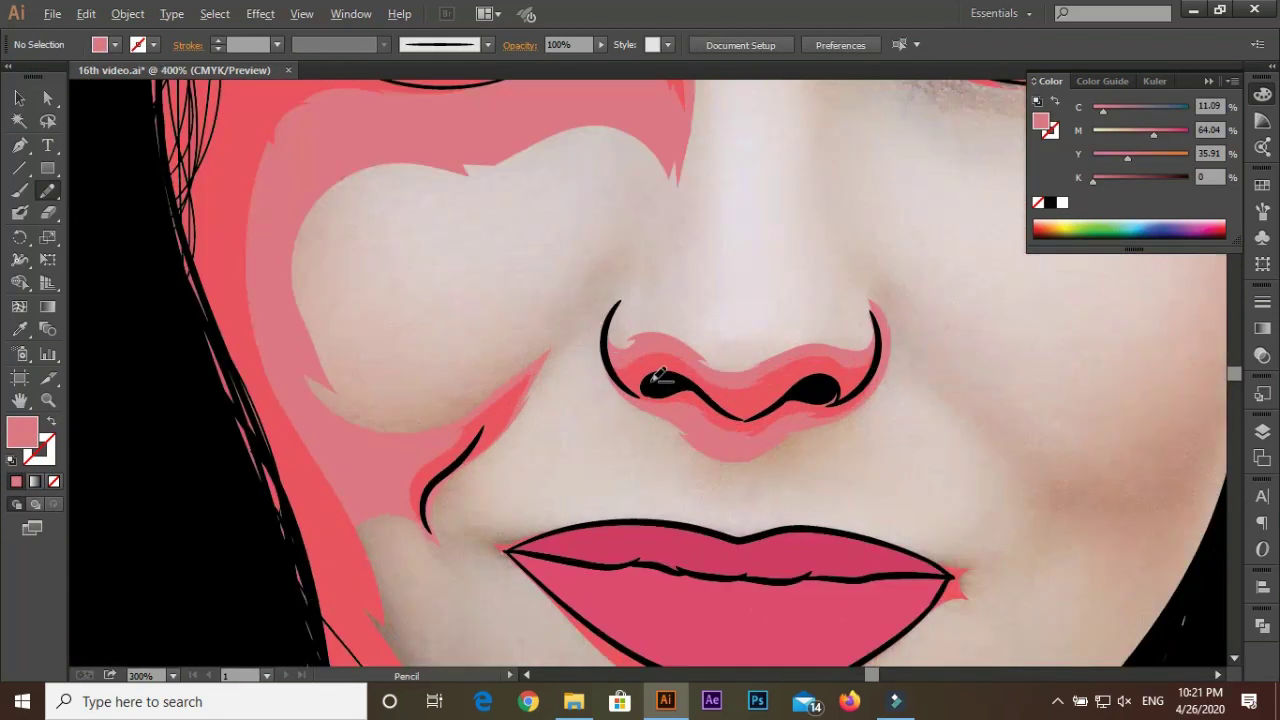
pyautogui.hotkey('ctrl', '+')
pyautogui.hotkey('ctrl', '+')
pyautogui.moveTo(600, 258); pyautogui.dragTo(548, 386)
pyautogui.moveTo(613, 457); pyautogui.dragTo(632, 461)
pyautogui.moveTo(599, 264)
pyautogui.mouseDown()
pyautogui.moveTo(583, 441)
pyautogui.moveTo(680, 500)
pyautogui.mouseUp()
pyautogui.hotkey('ctrl', '-')
pyautogui.hotkey('ctrl', '-')
pyautogui.hotkey('ctrl', '-')
# Draw a pink shading shape along the cheek edge and down the jawline
pyautogui.hotkey('ctrl', '+')
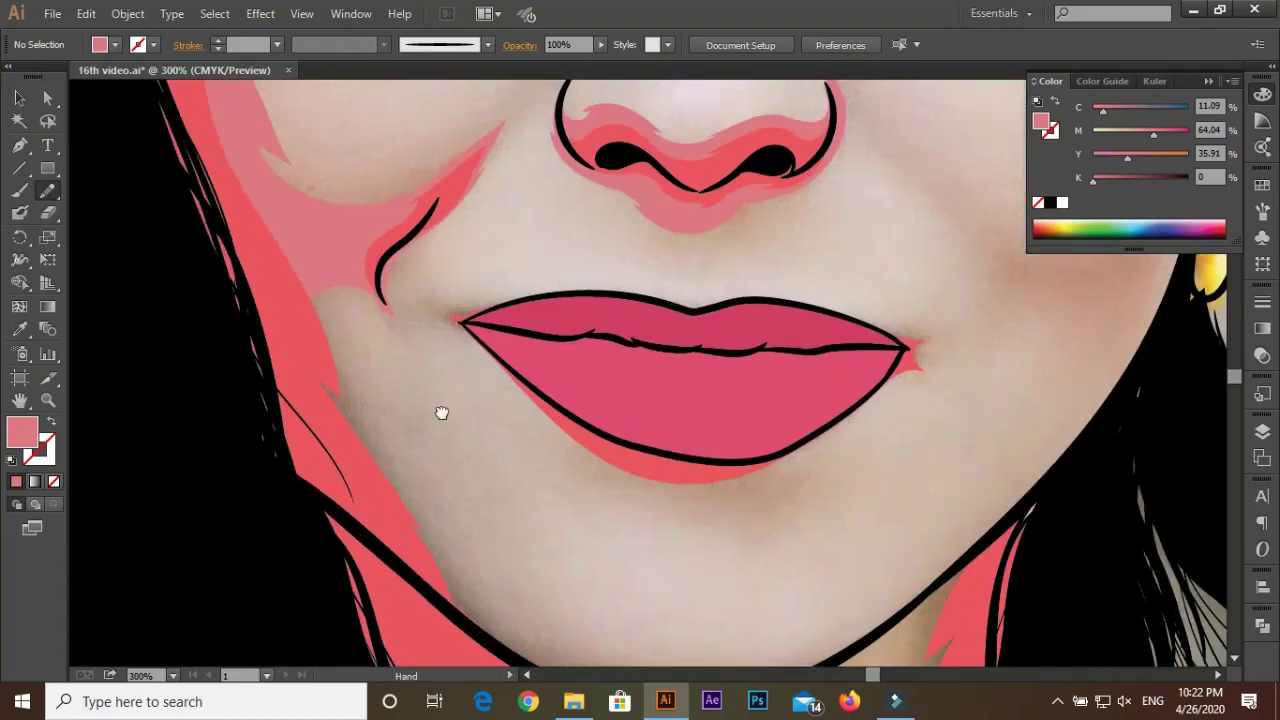
pyautogui.hotkey('ctrl', '+')
pyautogui.hotkey('ctrl', '+')
pyautogui.moveTo(676, 208)
pyautogui.mouseDown()
pyautogui.moveTo(500, 294)
pyautogui.moveTo(309, 477)
pyautogui.mouseUp()
pyautogui.hotkey('ctrl', '-')
pyautogui.hotkey('ctrl', '-')
pyautogui.moveTo(282, 188); pyautogui.dragTo(424, 448)
pyautogui.hotkey('ctrl', 'z')
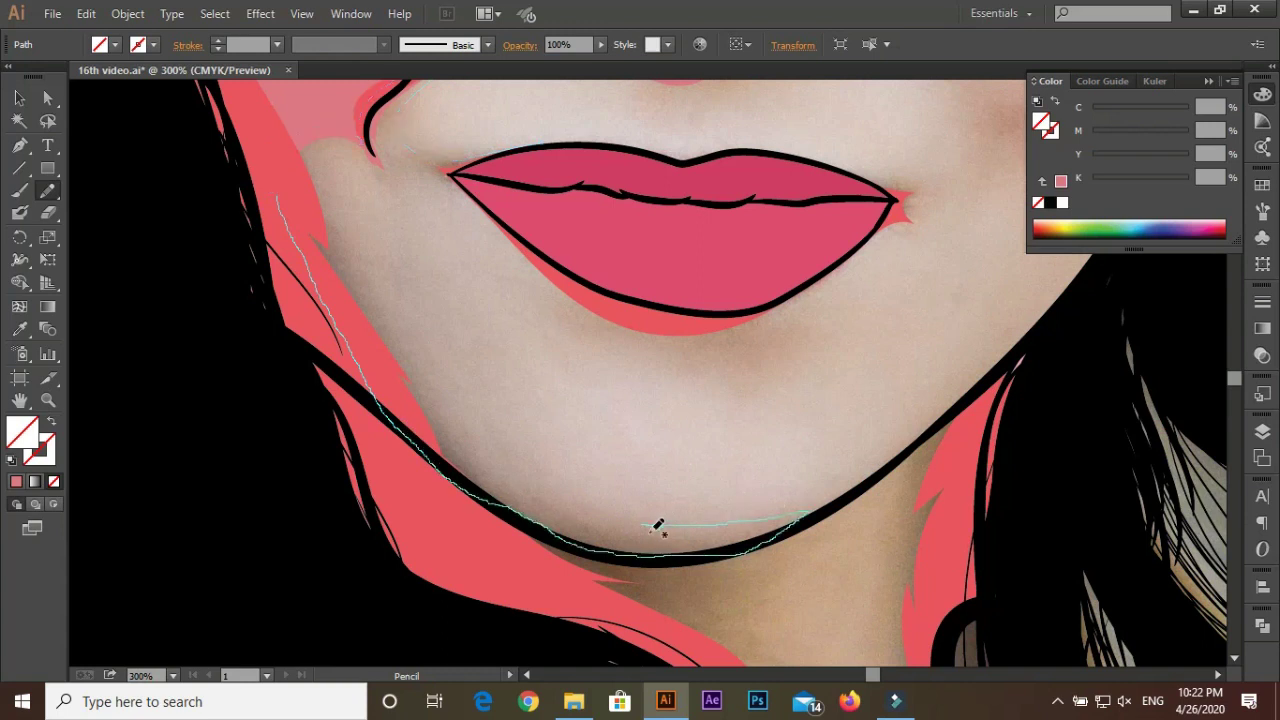
pyautogui.scroll(1, 286, 237)
pyautogui.moveTo(286, 237)
pyautogui.mouseDown()
pyautogui.moveTo(437, 476)
pyautogui.moveTo(614, 596)
pyautogui.mouseUp()
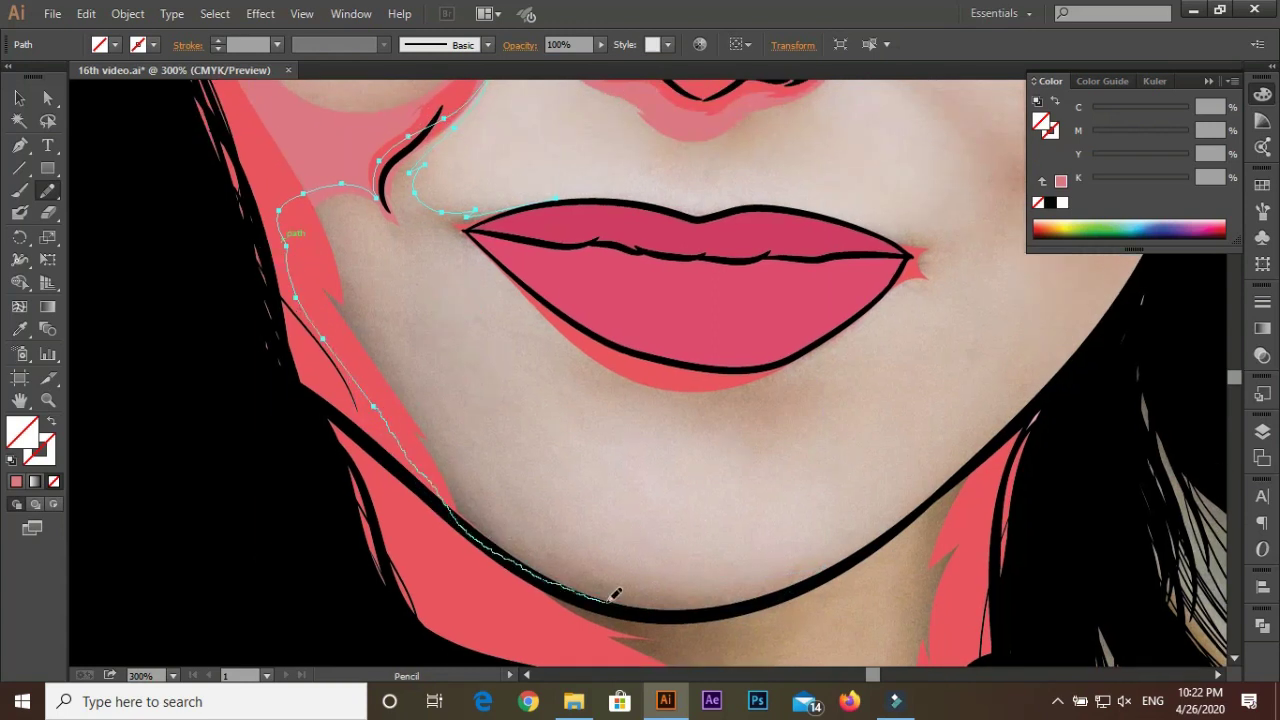
pyautogui.hotkey('ctrl', '=')
pyautogui.moveTo(846, 508); pyautogui.dragTo(443, 380)
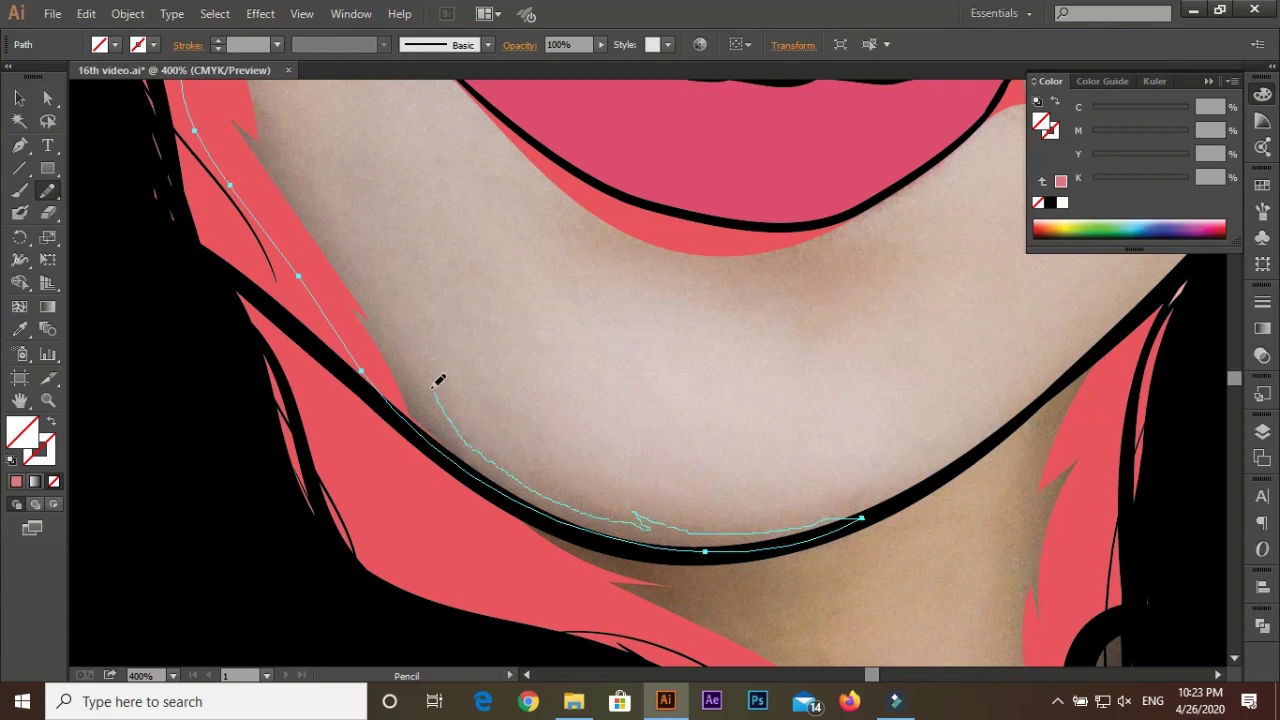
pyautogui.hotkey('ctrl', '-')
pyautogui.scroll(-1, 428, 411)
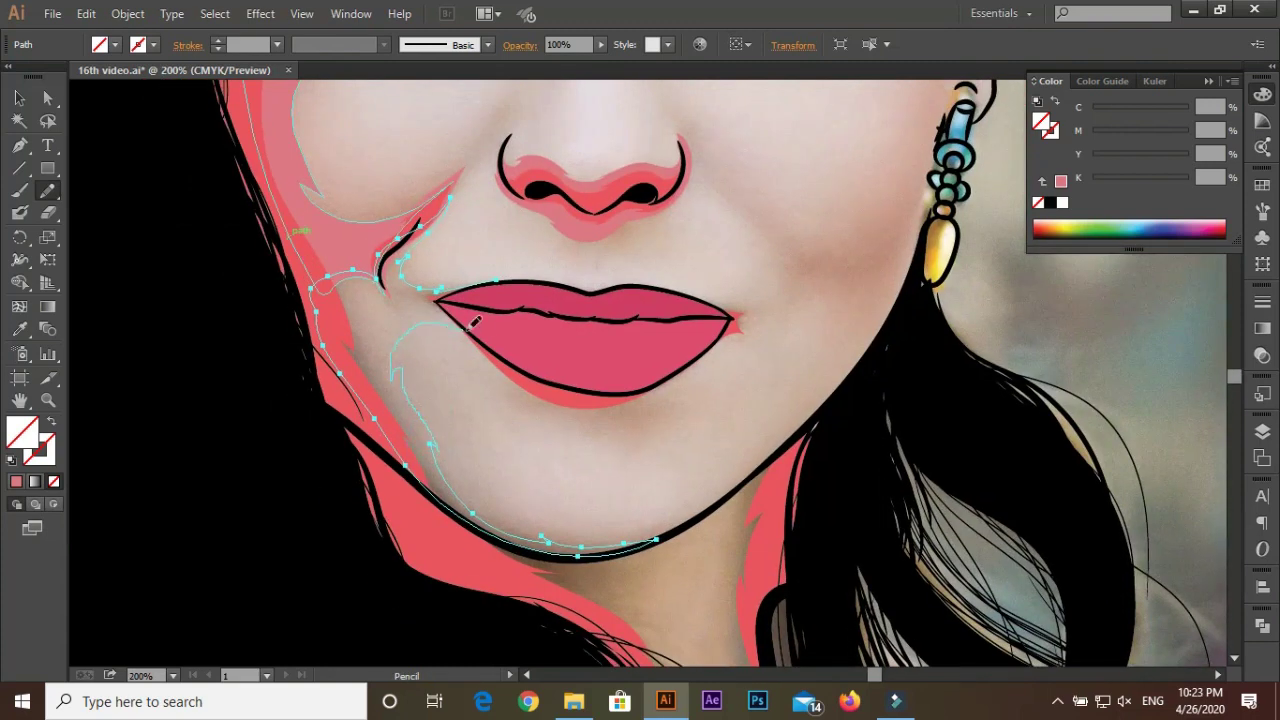
pyautogui.keyDown('ctrl'); pyautogui.click(590, 462); pyautogui.keyUp('ctrl')
# Draw a pink shading shape just below the lower lip
pyautogui.scroll(2, 527, 360)
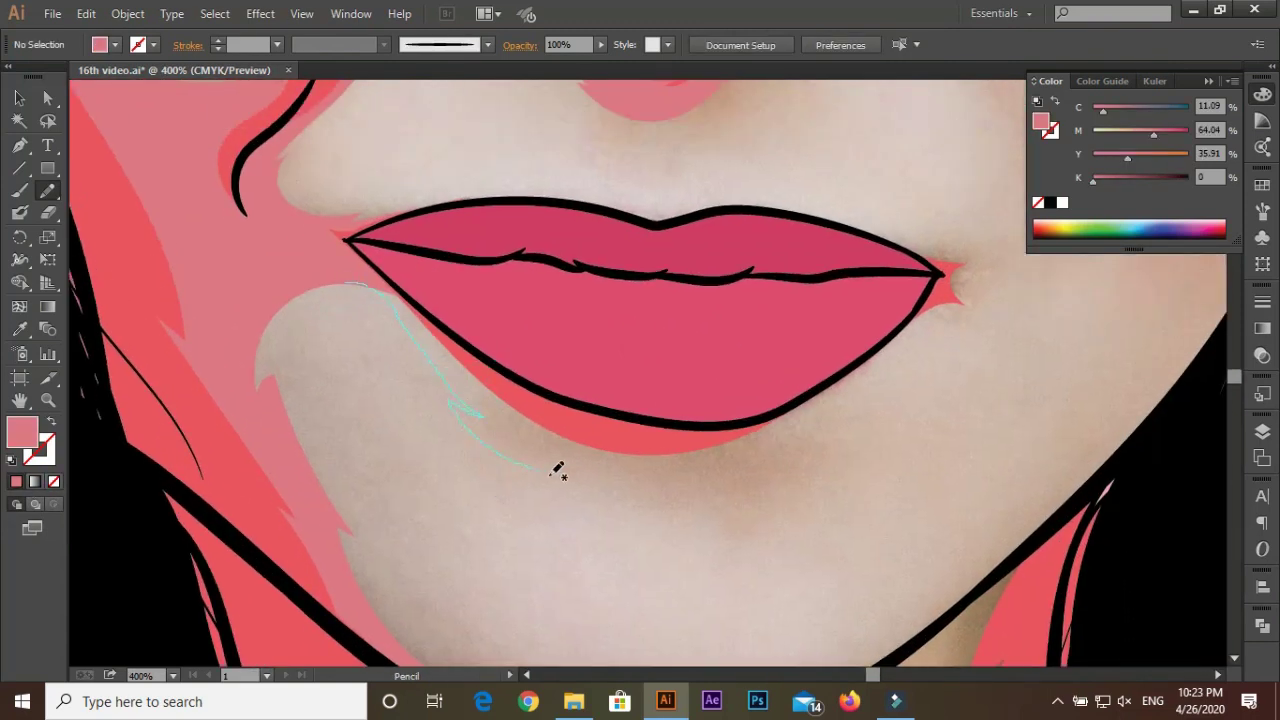
pyautogui.moveTo(846, 386); pyautogui.dragTo(429, 271)
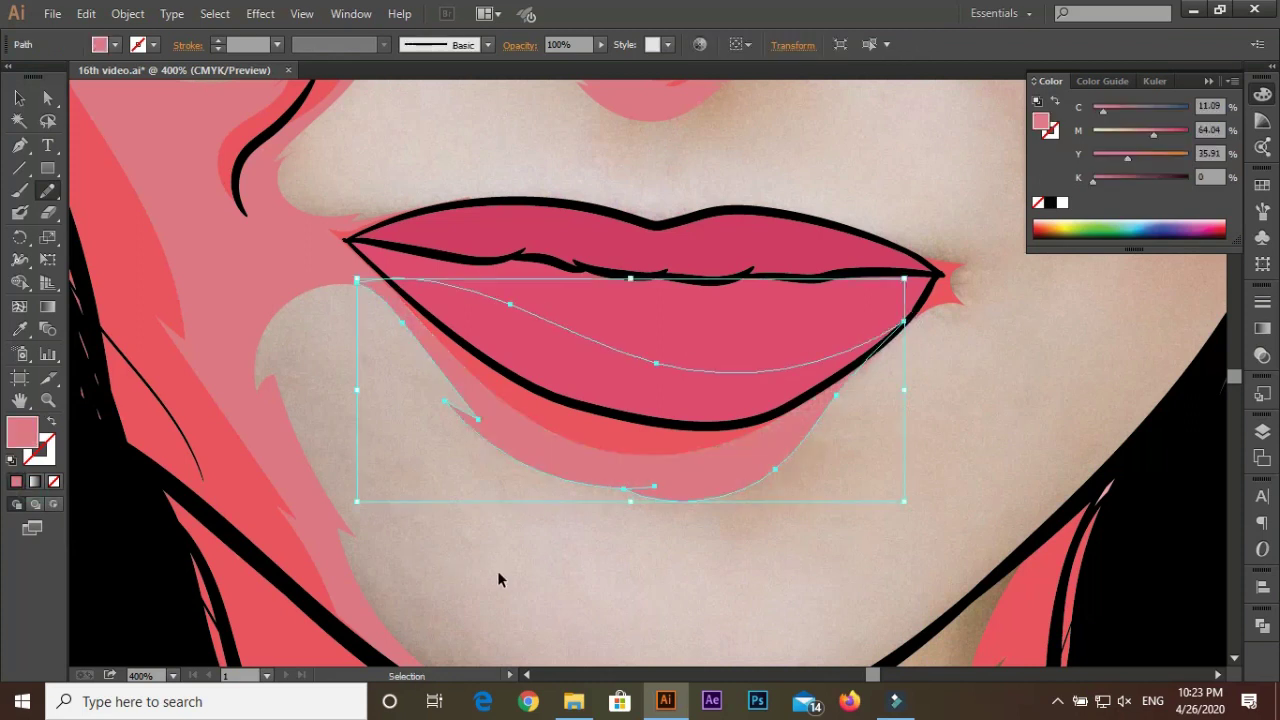
pyautogui.hotkey('ctrl', 'z')
pyautogui.scroll(2, 443, 420)
pyautogui.moveTo(526, 468); pyautogui.dragTo(498, 422)
pyautogui.moveTo(233, 455); pyautogui.dragTo(228, 458)
pyautogui.keyDown('ctrl'); pyautogui.click(489, 495); pyautogui.keyUp('ctrl')
# Trace a pink shading shape from beside the nose down the right cheek
pyautogui.scroll(-2, 489, 495)
pyautogui.scroll(-1, 463, 448)
pyautogui.scroll(-1, 580, 586)
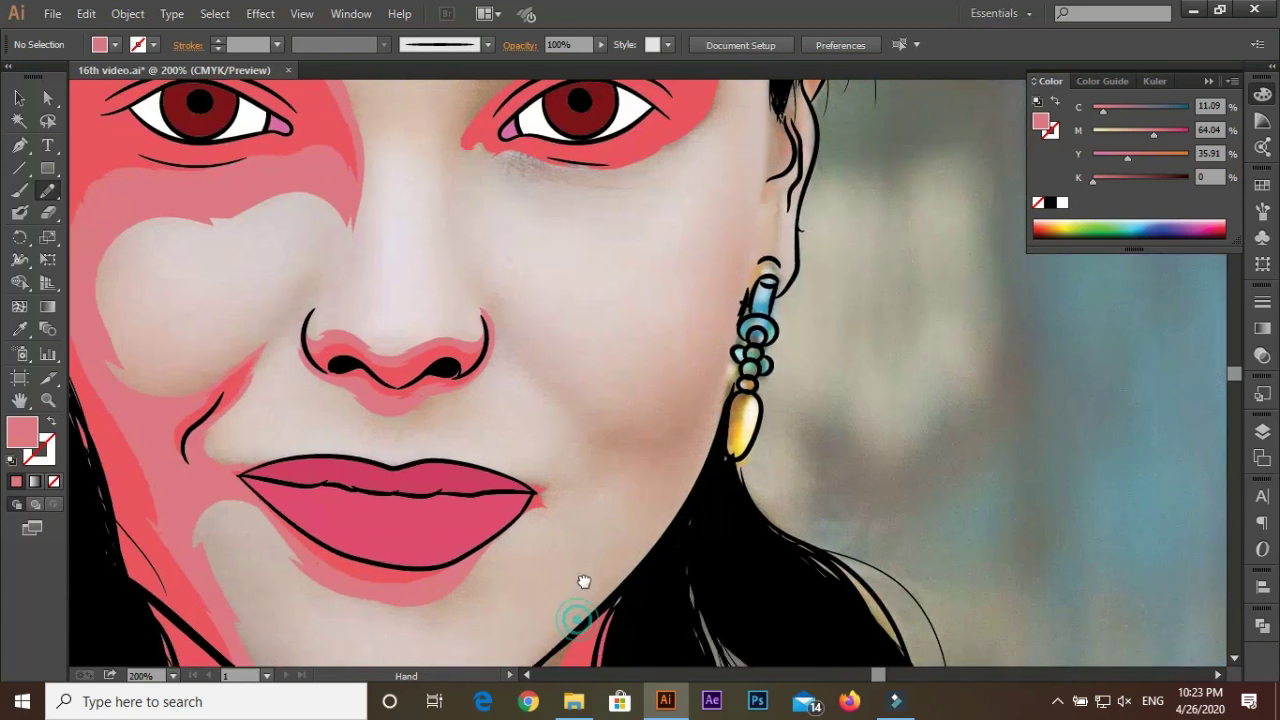
pyautogui.scroll(1, 503, 400)
pyautogui.moveTo(470, 200); pyautogui.dragTo(513, 278)
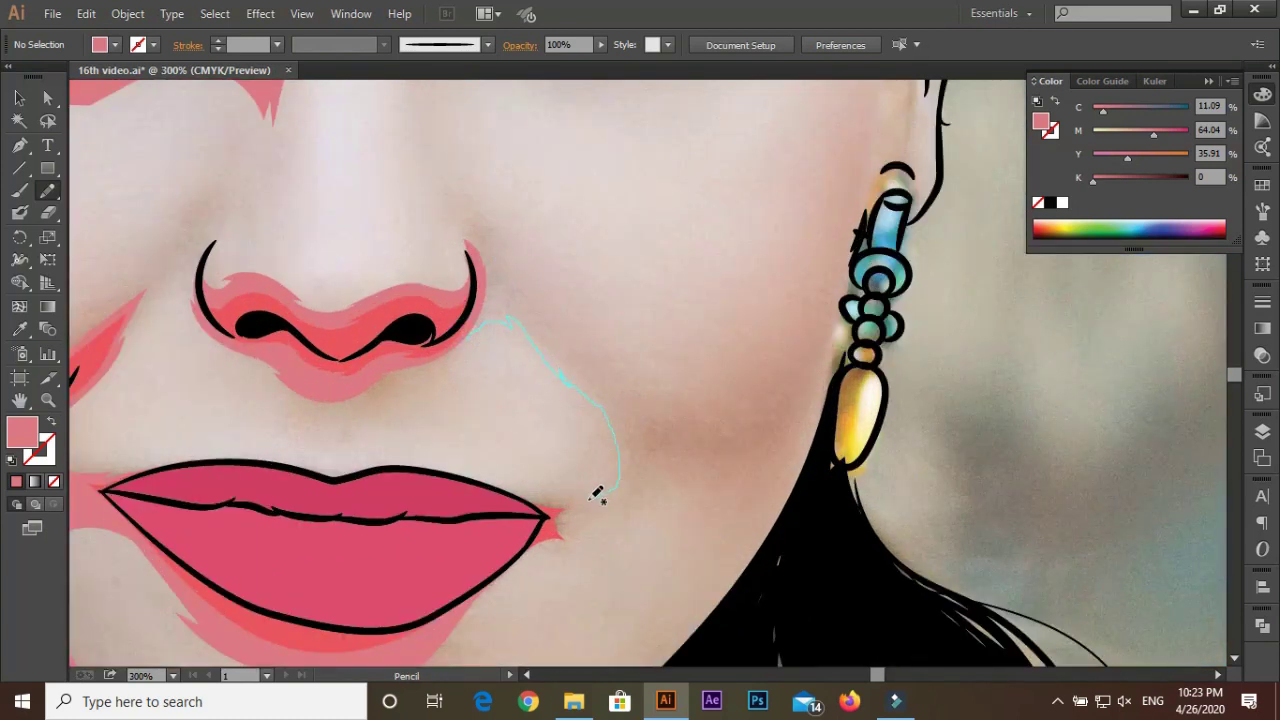
pyautogui.moveTo(622, 512); pyautogui.dragTo(624, 514)
pyautogui.scroll(-3, 632, 540)
pyautogui.scroll(1, 640, 563)
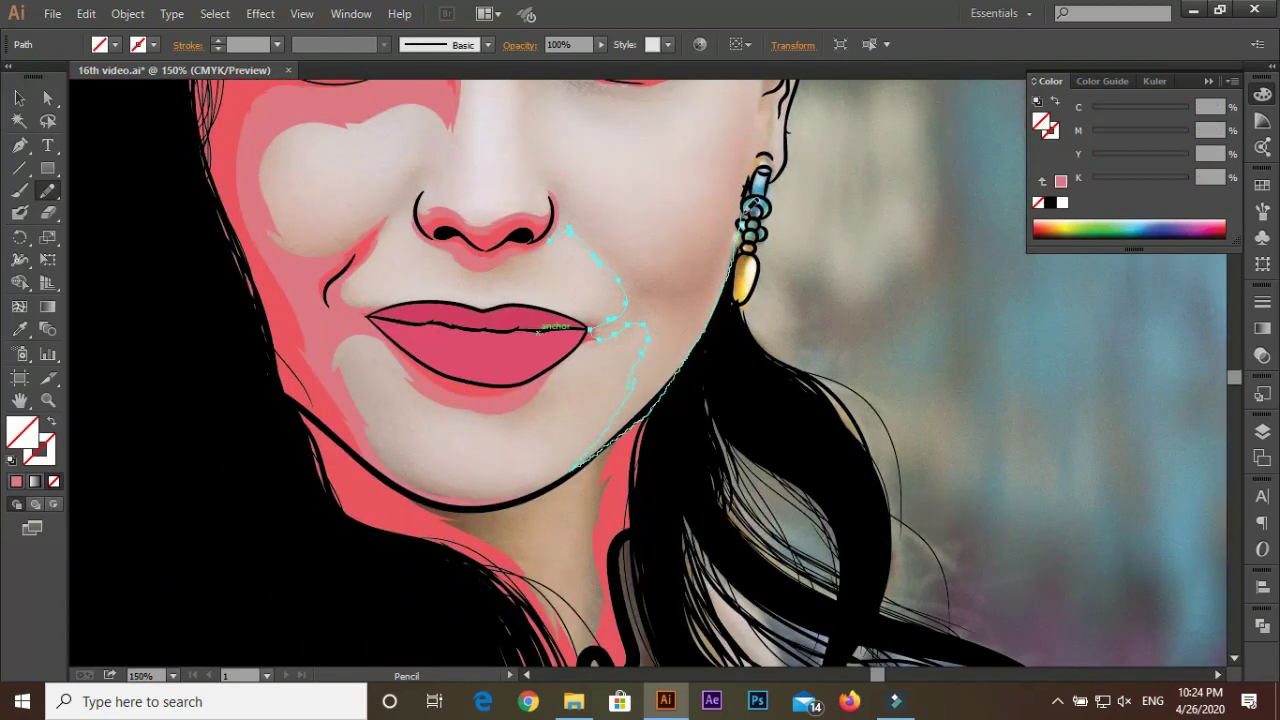
pyautogui.scroll(3, 755, 140)
pyautogui.scroll(1, 686, 385)
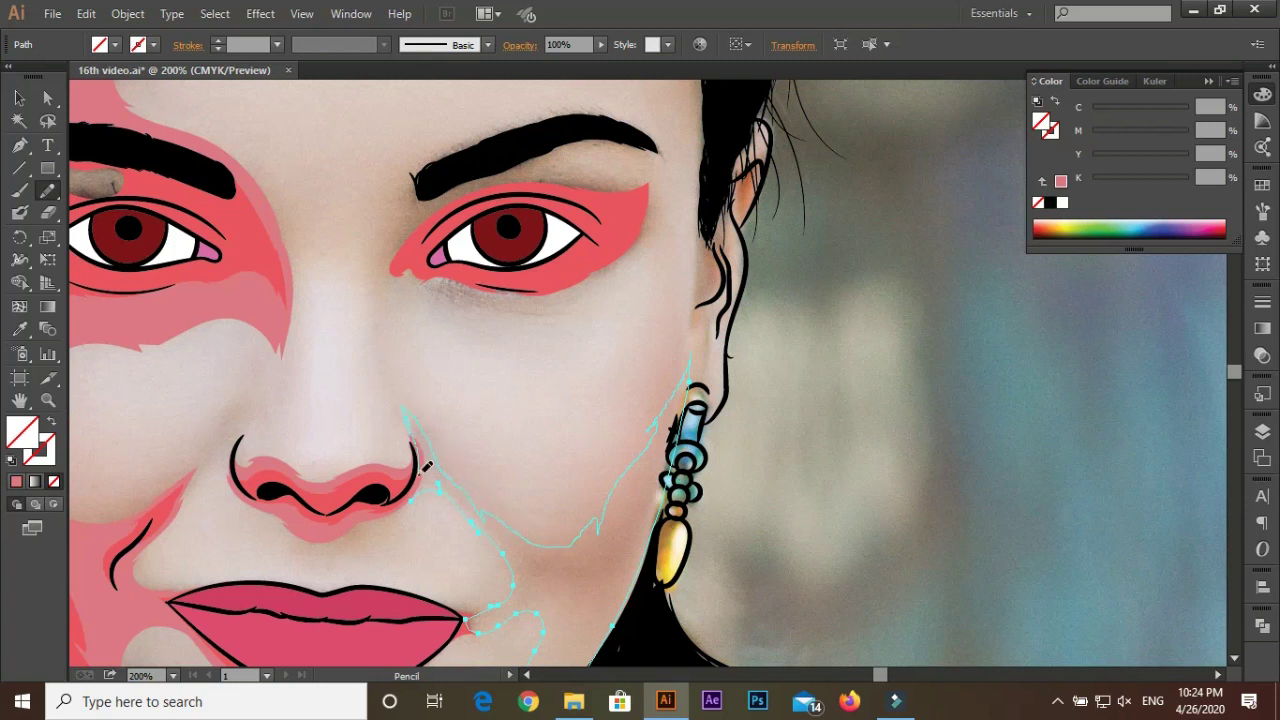
pyautogui.scroll(-1, 424, 466)
pyautogui.scroll(-1, 757, 428)
pyautogui.hotkey('ctrl', 'shift', 'a')
# Trace a shading shape around the cheek near the lip corner
pyautogui.scroll(4, 660, 482)
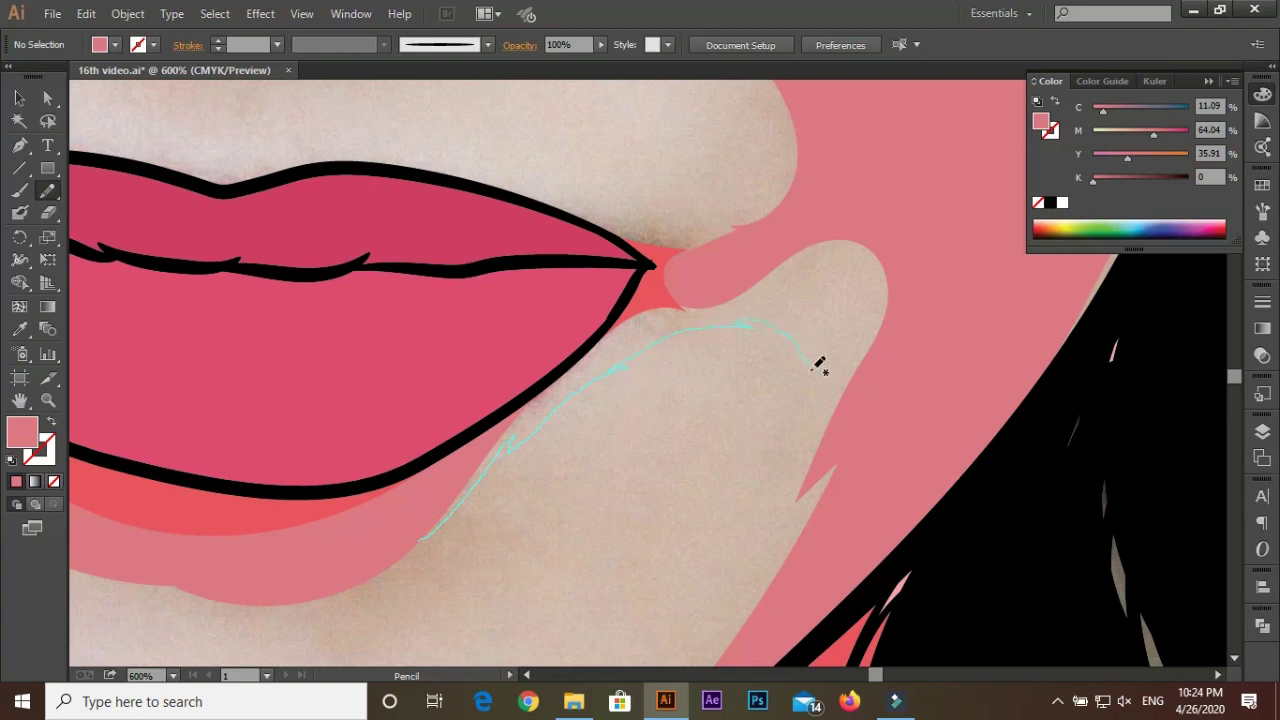
pyautogui.moveTo(900, 352); pyautogui.dragTo(414, 523)
pyautogui.scroll(-1, 555, 515)
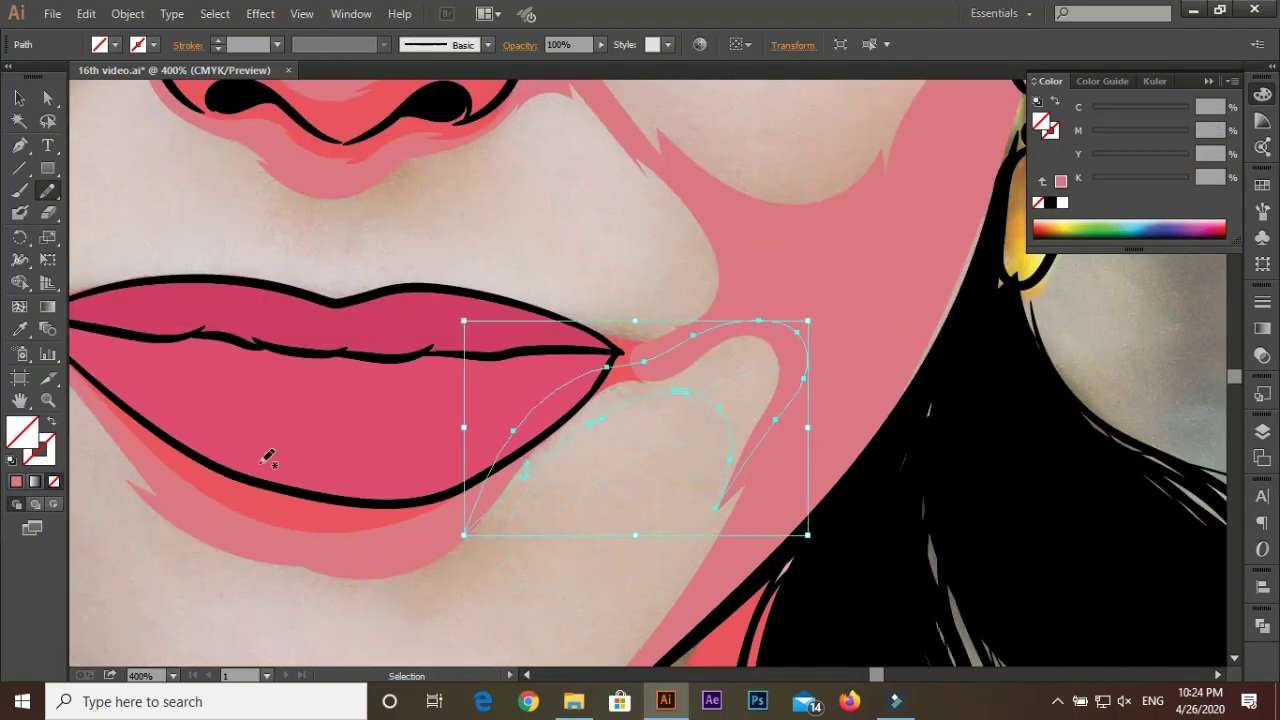
pyautogui.hotkey('ctrl', 'shift', 'a')
# Add another shading shape on the cheek just above the lip corner
pyautogui.scroll(1, 590, 328)
pyautogui.moveTo(608, 234); pyautogui.dragTo(637, 232)
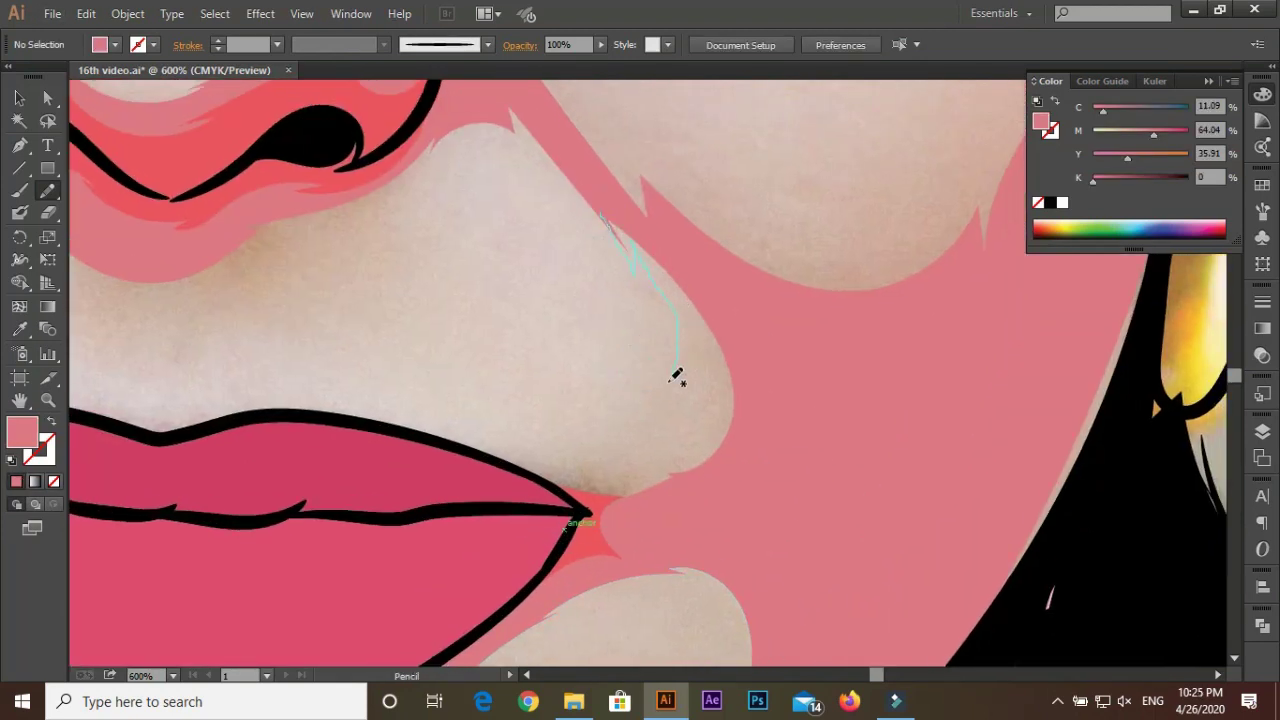
pyautogui.moveTo(562, 460); pyautogui.dragTo(650, 228)
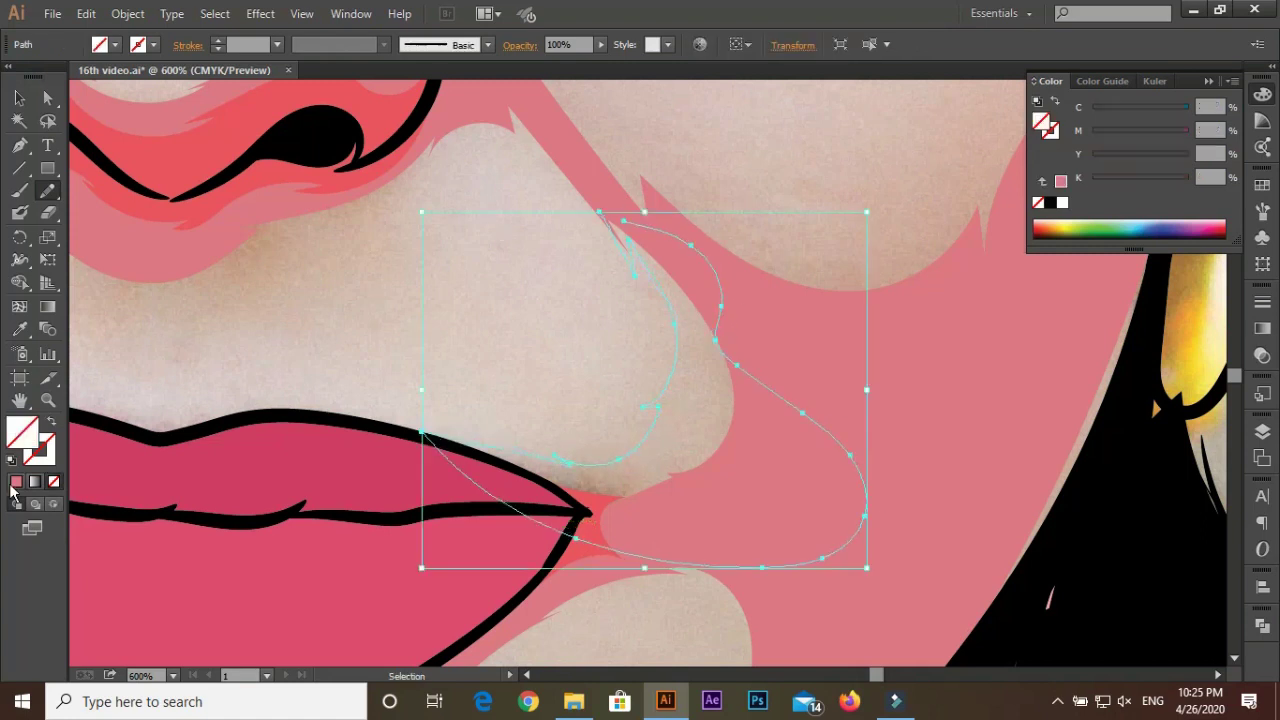
pyautogui.hotkey('ctrl', 'shift', 'a')
pyautogui.scroll(-2, 352, 285)
pyautogui.scroll(2, 540, 335)
pyautogui.scroll(-3, 363, 323)
# Trace pink shading near the ear, along the forehead hairline and down the temple
pyautogui.scroll(3, 363, 323)
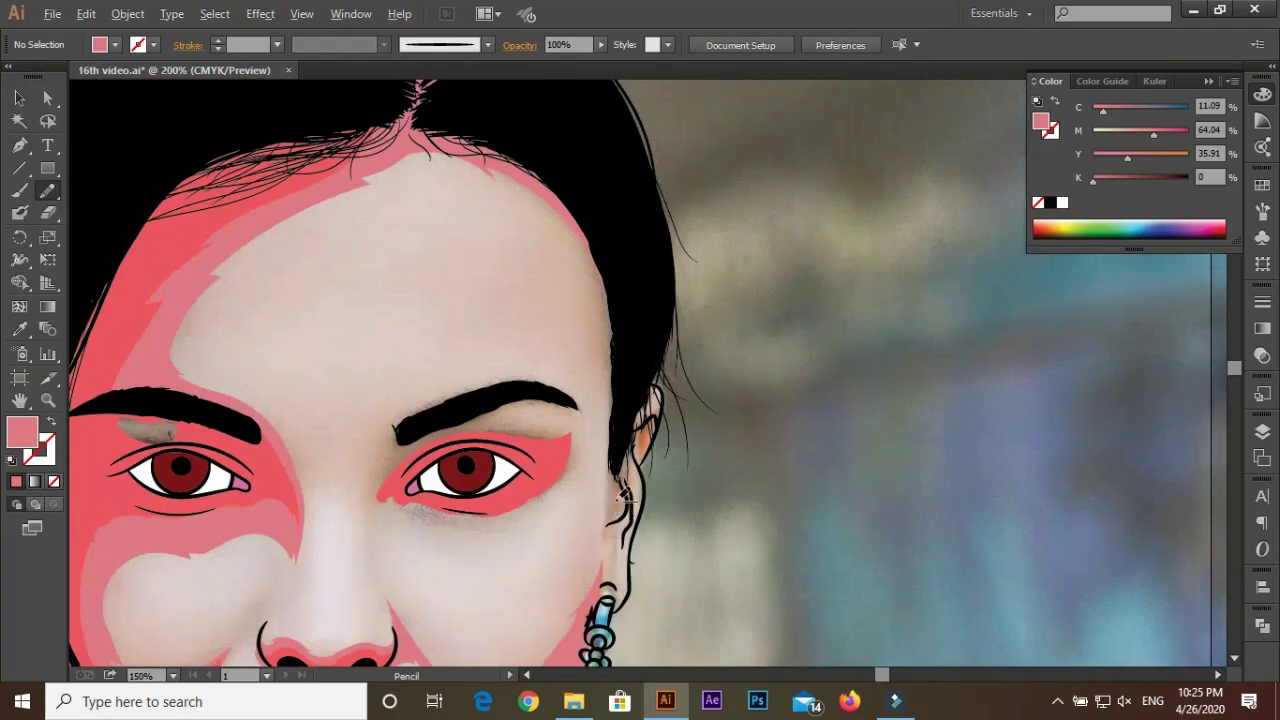
pyautogui.scroll(2, 308, 266)
pyautogui.moveTo(592, 198)
pyautogui.mouseDown()
pyautogui.moveTo(585, 328)
pyautogui.moveTo(598, 380)
pyautogui.mouseUp()
pyautogui.scroll(-1, 600, 300)
pyautogui.scroll(2, 617, 286)
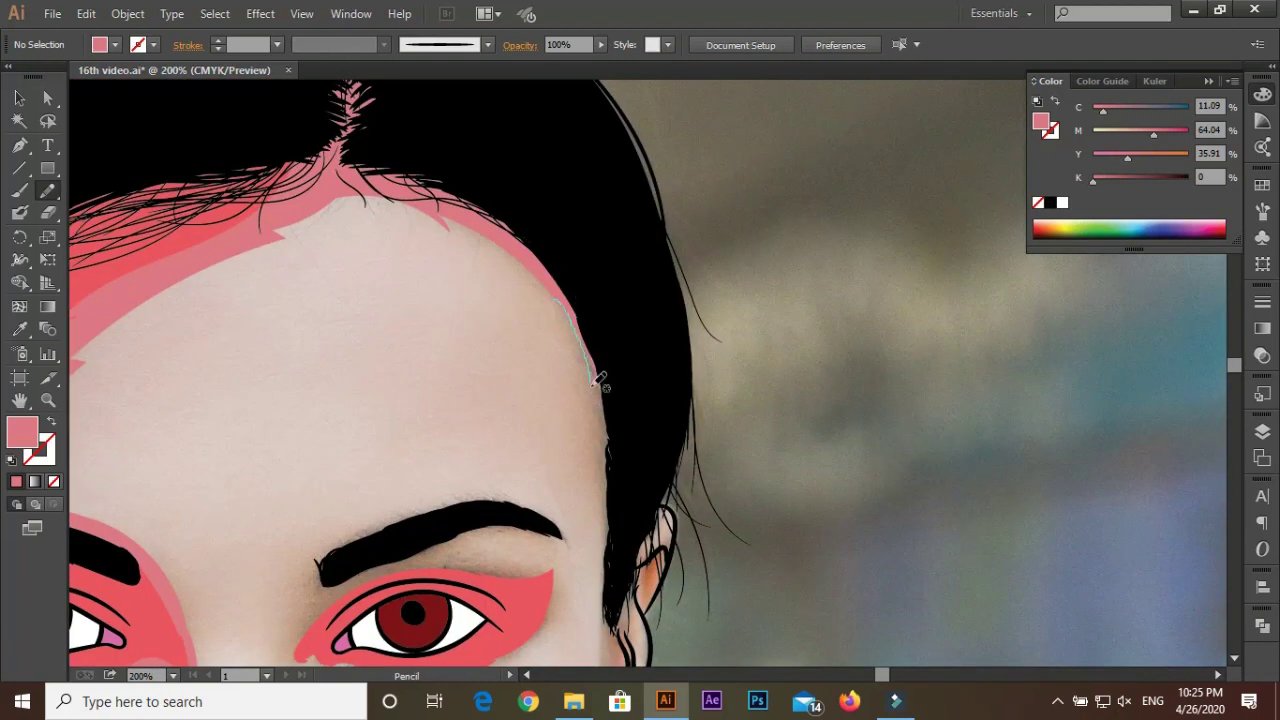
pyautogui.moveTo(614, 532); pyautogui.dragTo(610, 630)
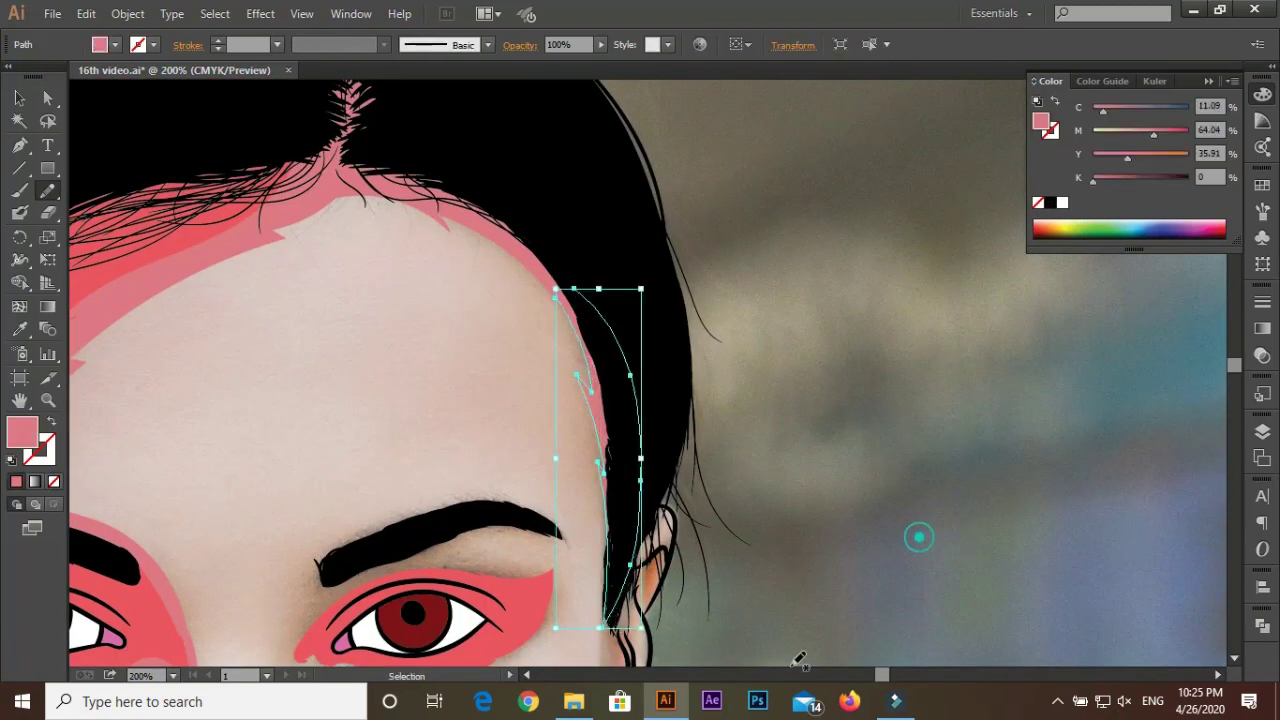
pyautogui.scroll(1, 920, 534)
pyautogui.moveTo(548, 290)
pyautogui.mouseDown()
pyautogui.moveTo(541, 210)
pyautogui.moveTo(548, 340)
pyautogui.mouseUp()
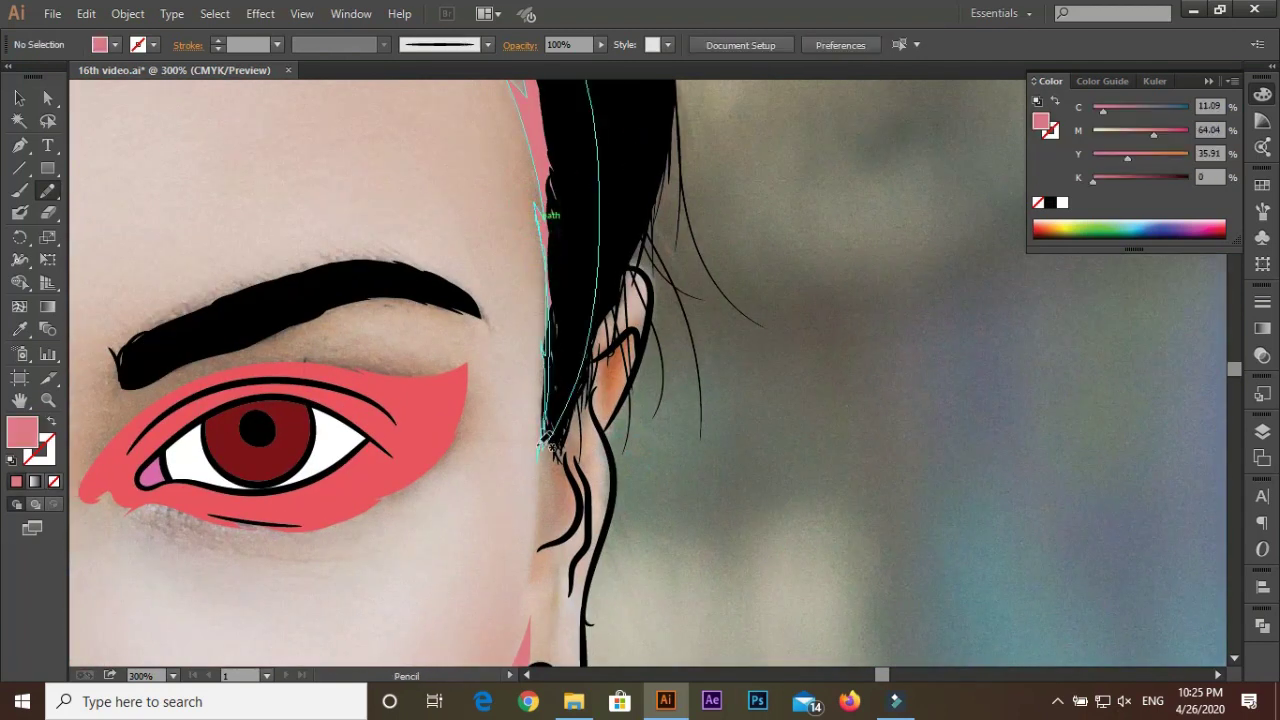
pyautogui.moveTo(557, 483); pyautogui.dragTo(555, 490)
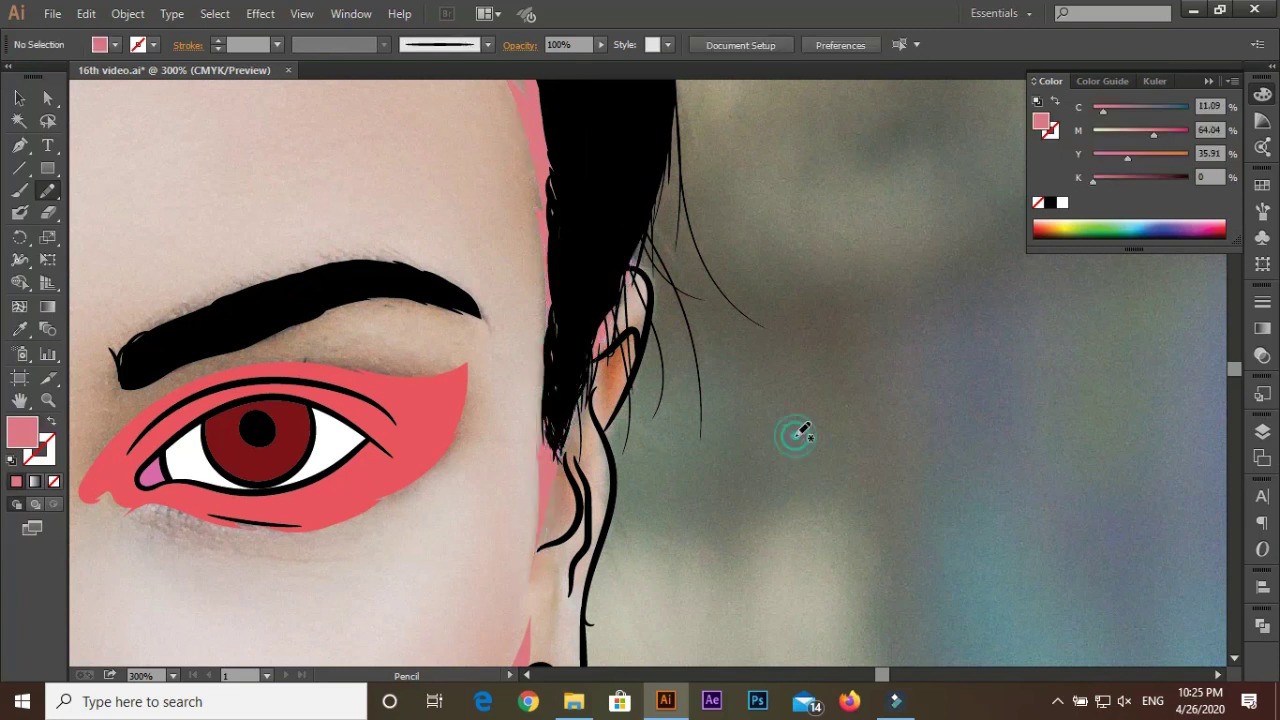
pyautogui.scroll(-3, 553, 265)
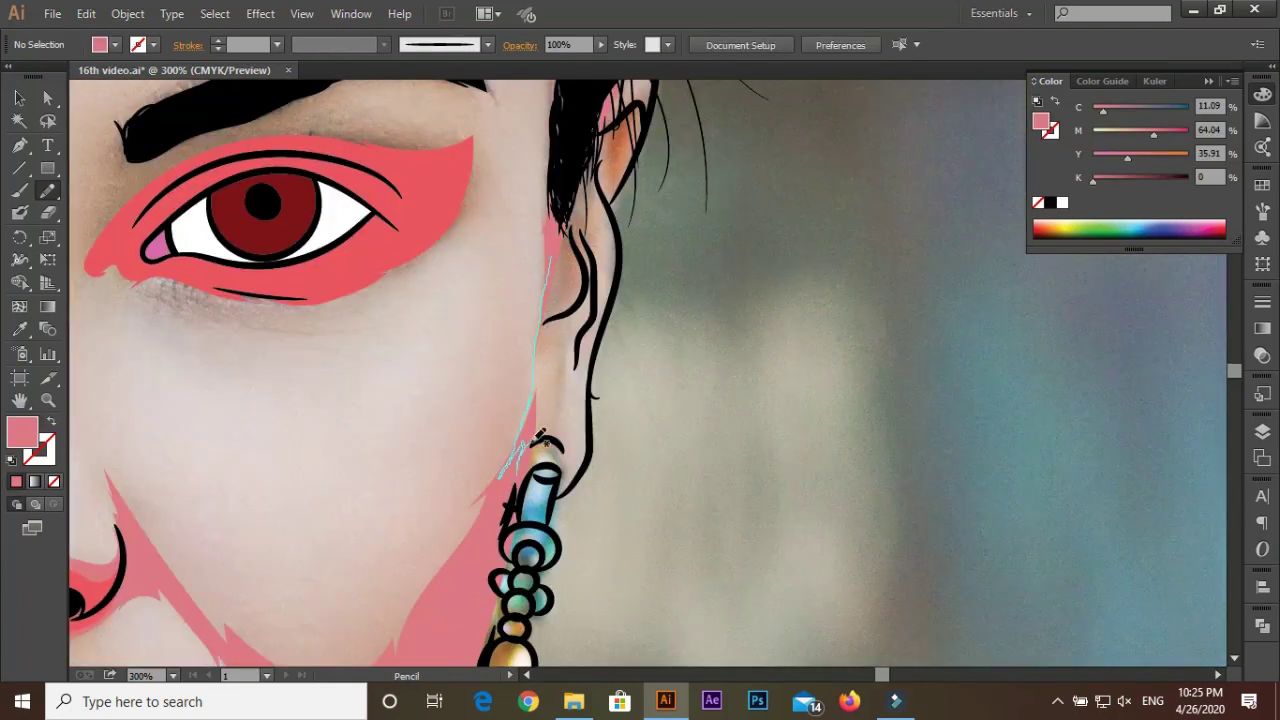
pyautogui.moveTo(548, 268); pyautogui.dragTo(546, 274)
pyautogui.scroll(-1, 329, 386)
pyautogui.scroll(2, 806, 537)
# Shade around the right eye, from under the eyebrow along the lower eye edge
pyautogui.moveTo(630, 230); pyautogui.dragTo(522, 336)
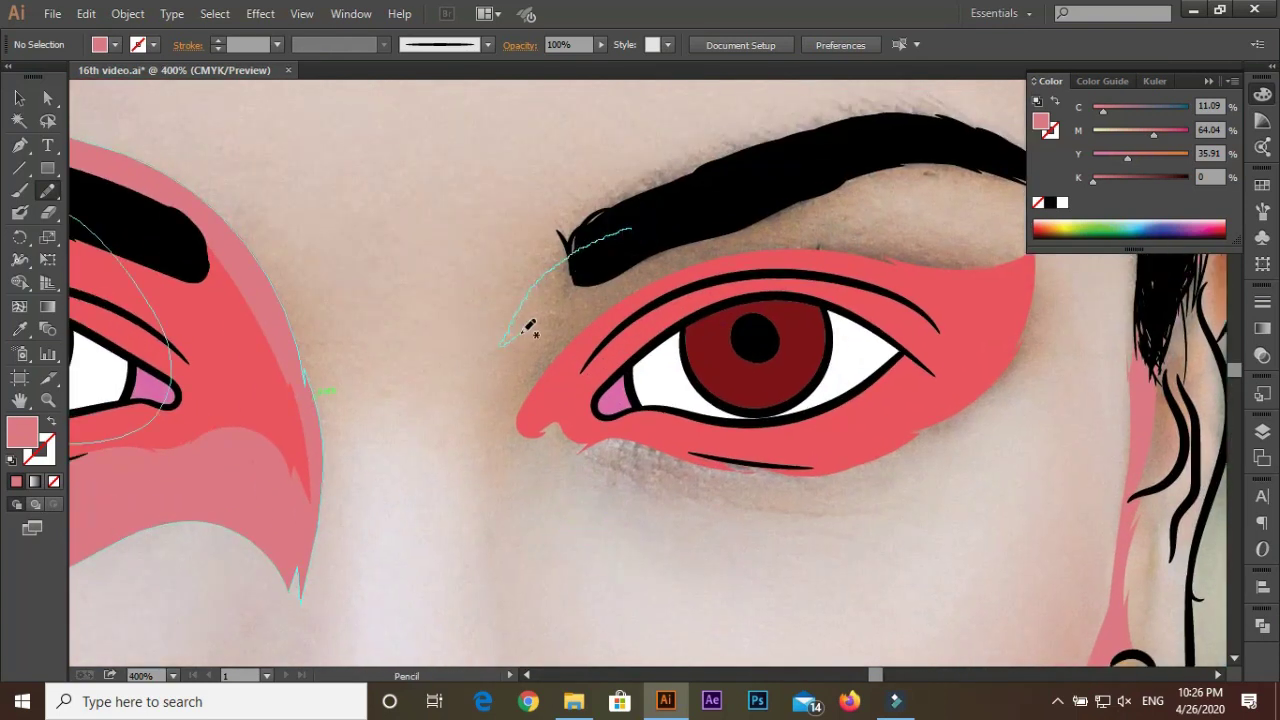
pyautogui.moveTo(498, 487); pyautogui.dragTo(541, 497)
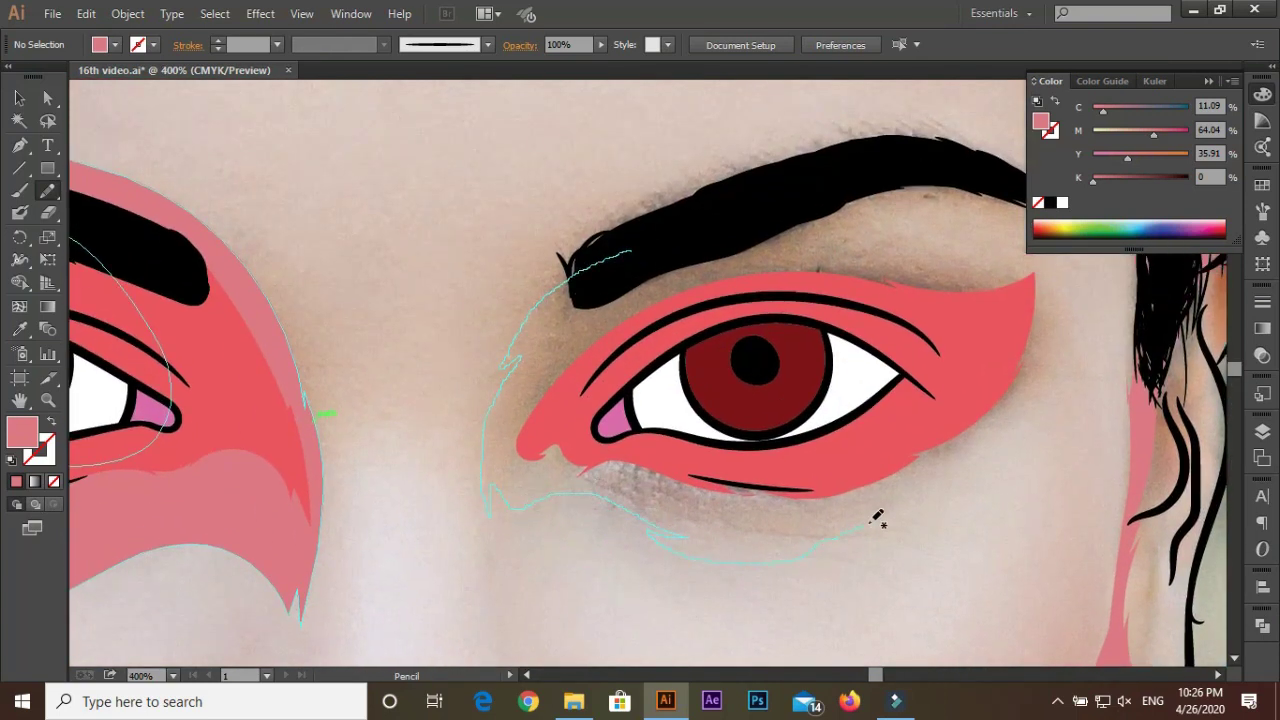
pyautogui.moveTo(1040, 400); pyautogui.dragTo(1014, 400)
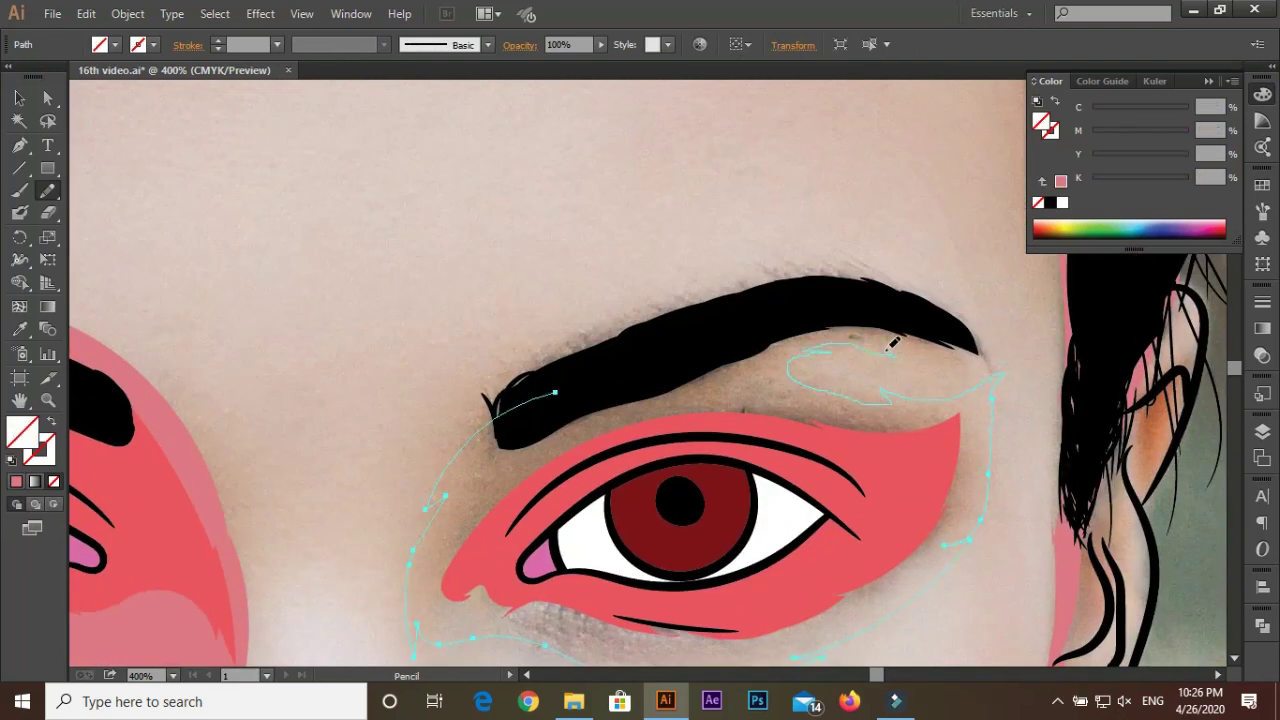
pyautogui.moveTo(983, 342); pyautogui.dragTo(563, 377)
pyautogui.keyDown('alt'); pyautogui.scroll(-3, 443, 277); pyautogui.keyUp('alt')
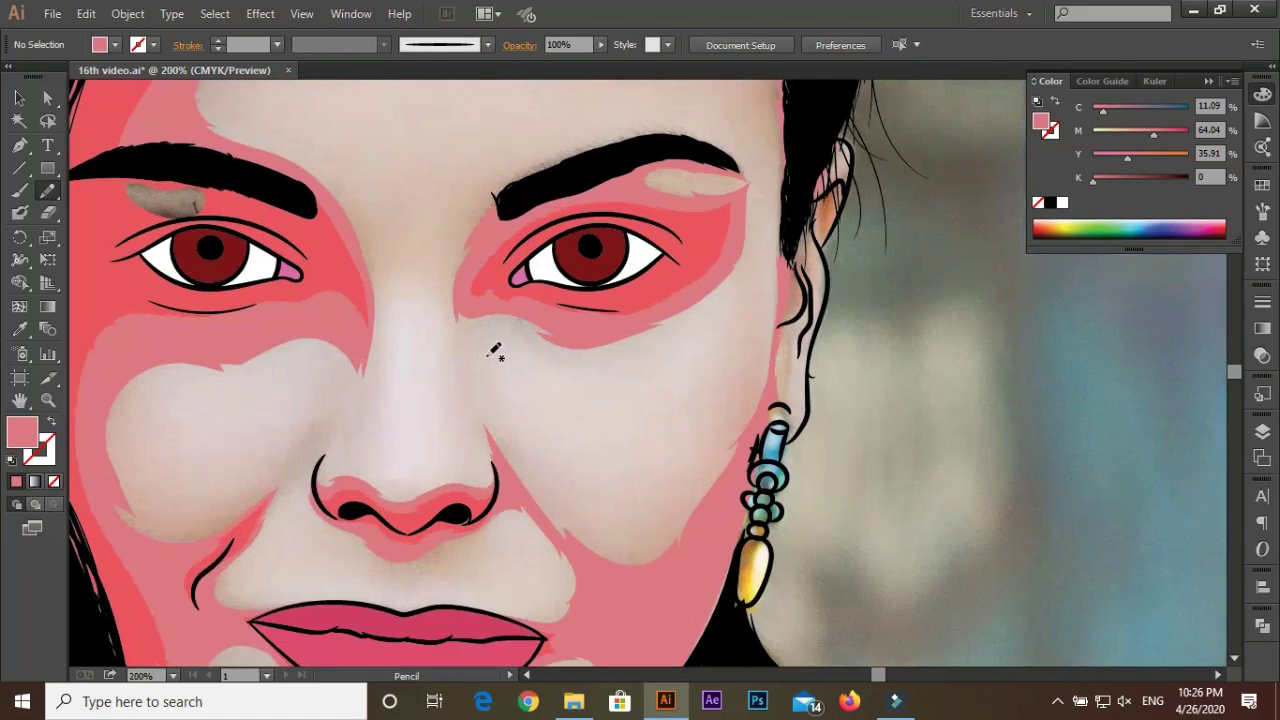
pyautogui.keyDown('alt'); pyautogui.scroll(2, 541, 424); pyautogui.keyUp('alt')
pyautogui.keyDown('alt'); pyautogui.scroll(-2, 541, 424); pyautogui.keyUp('alt')
# Draw a pink shading shape running down the neck
pyautogui.moveTo(676, 410); pyautogui.dragTo(712, 206)
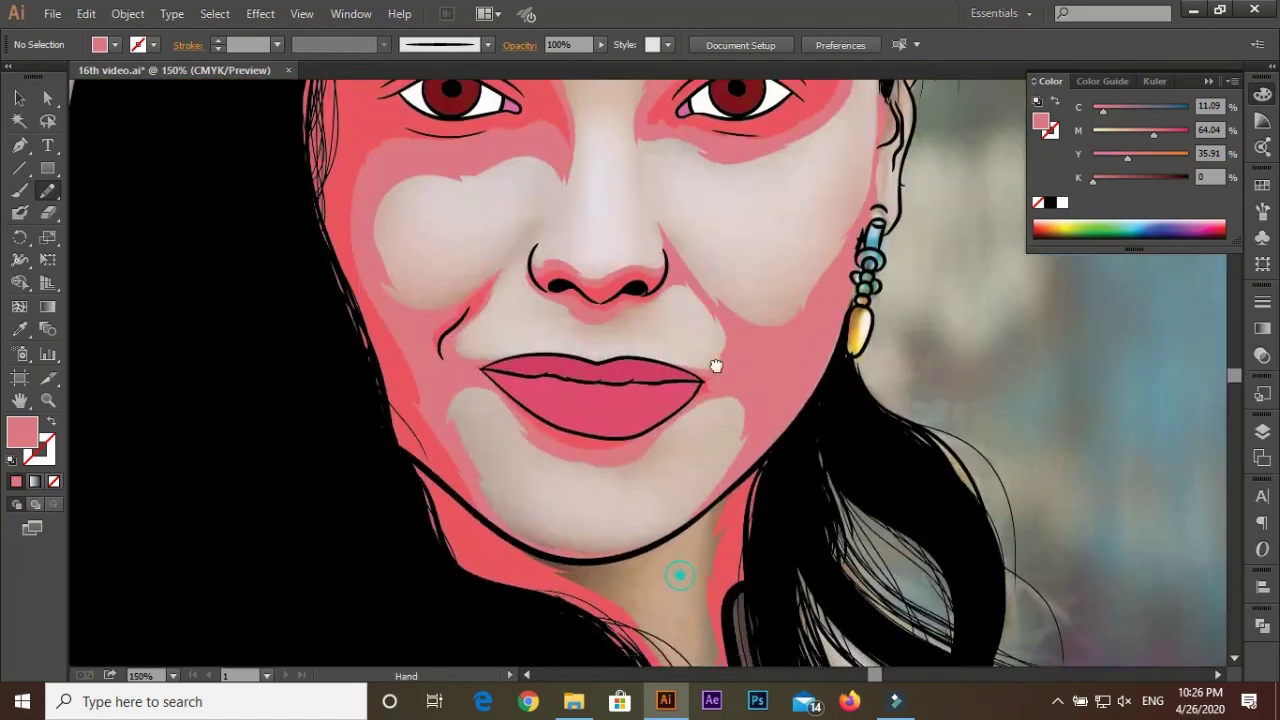
pyautogui.scroll(3, 668, 517)
pyautogui.moveTo(805, 86); pyautogui.dragTo(686, 265)
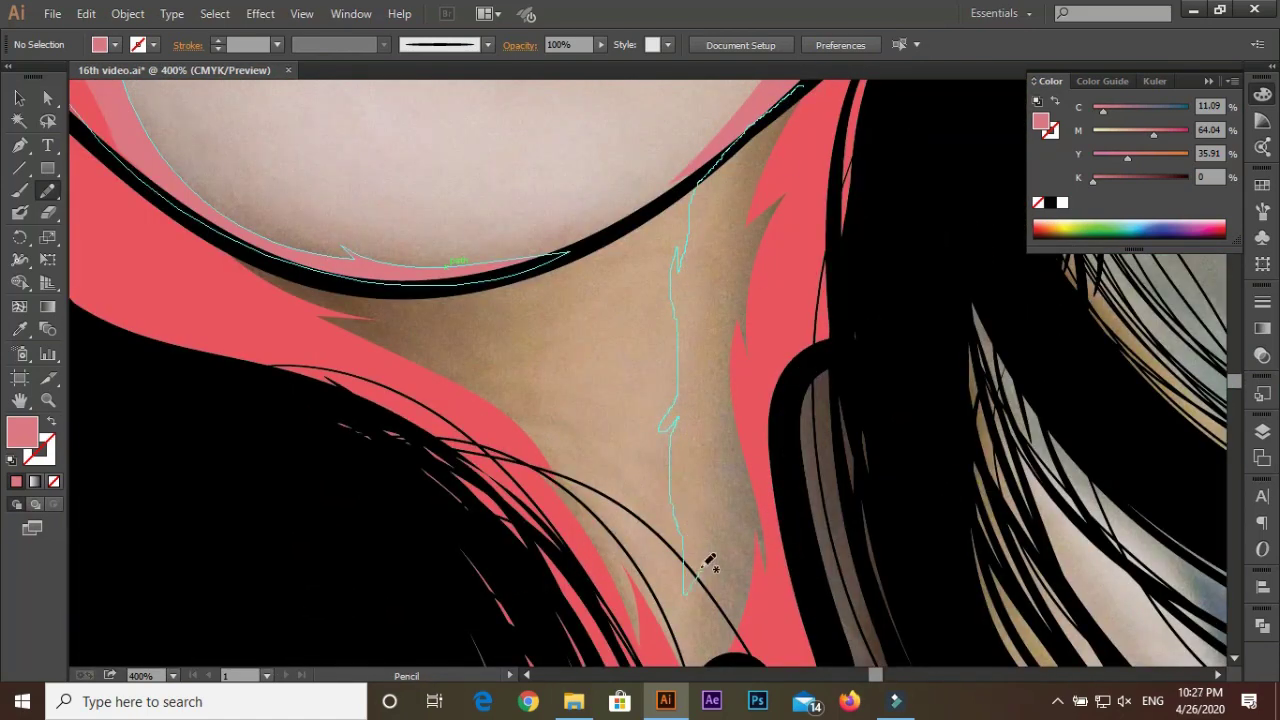
pyautogui.moveTo(706, 560); pyautogui.dragTo(680, 635)
pyautogui.scroll(-3, 693, 440)
pyautogui.scroll(5, 748, 472)
pyautogui.moveTo(837, 177); pyautogui.dragTo(828, 149)
pyautogui.hotkey('ctrl', 'shift', 'a')
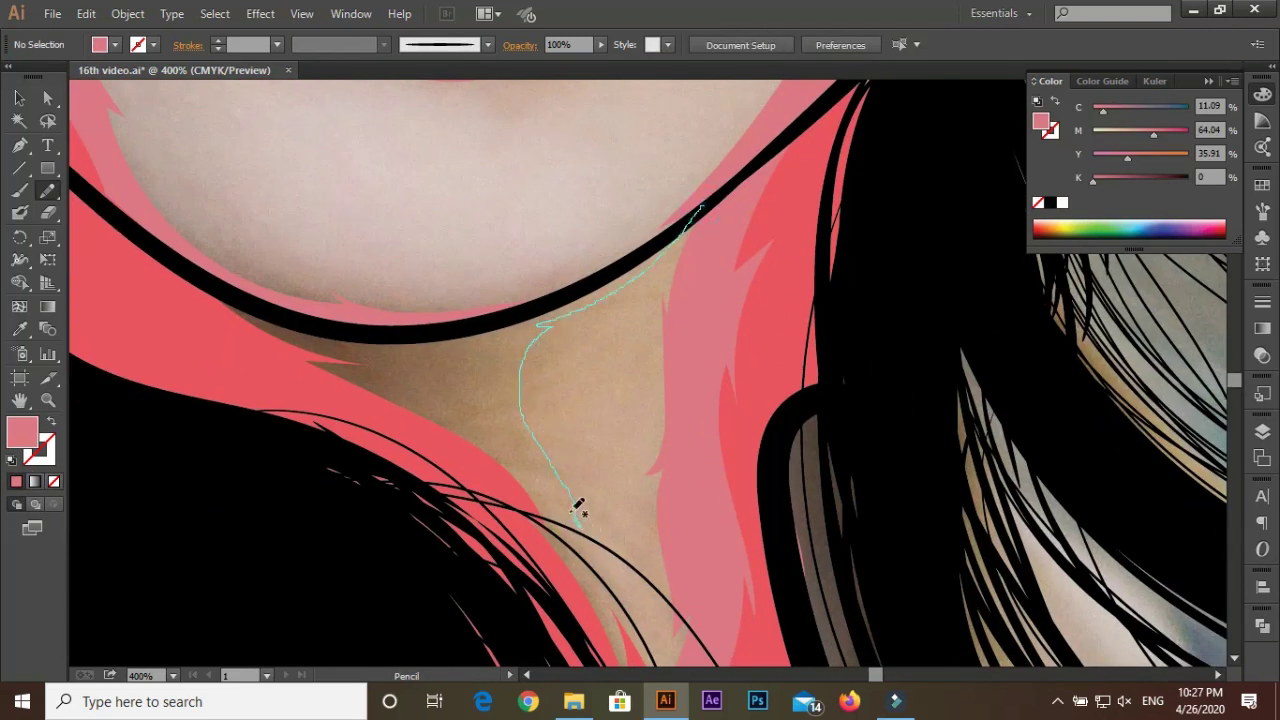
# Trace shading along the chin curve and the black chin line
pyautogui.moveTo(578, 505); pyautogui.dragTo(625, 580)
pyautogui.scroll(-3, 625, 580)
pyautogui.scroll(3, 617, 523)
pyautogui.moveTo(619, 522)
pyautogui.mouseDown()
pyautogui.moveTo(443, 357)
pyautogui.moveTo(851, 253)
pyautogui.mouseUp()
pyautogui.hotkey('ctrl', 'shift', 'a')
pyautogui.hotkey('ctrl', '+')
pyautogui.hotkey('ctrl', '+')
pyautogui.hotkey('ctrl', '+')
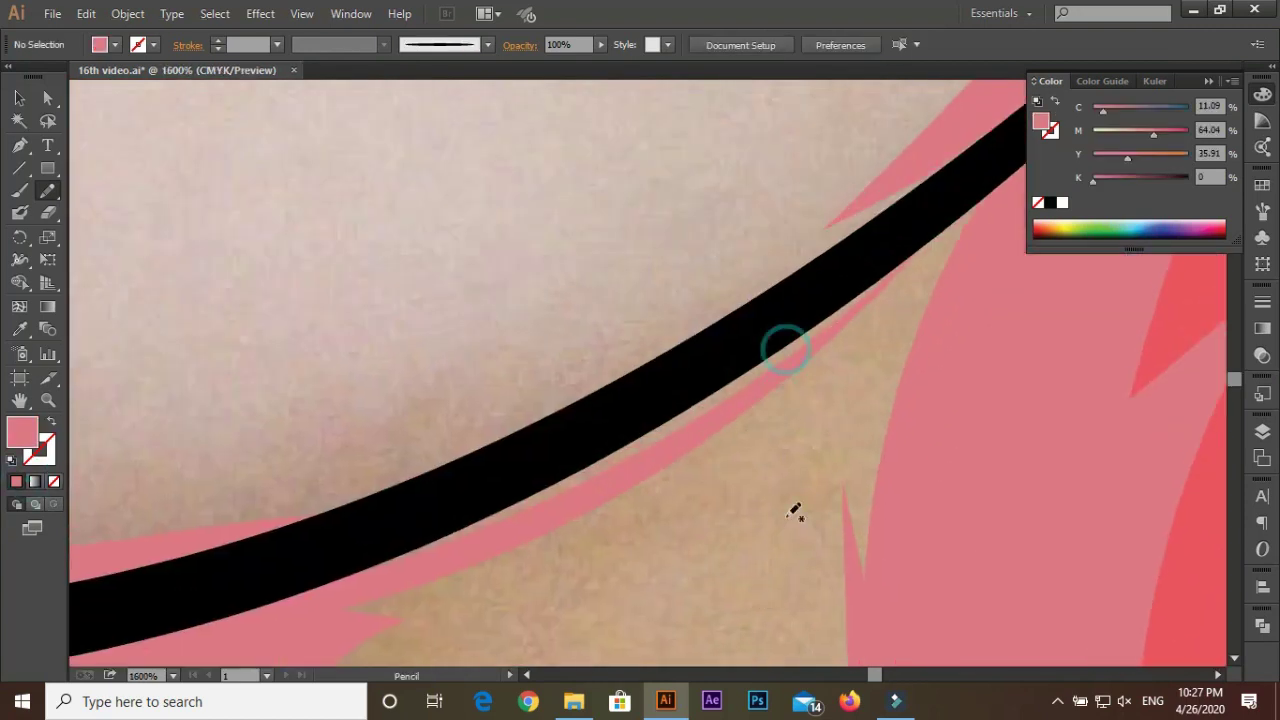
pyautogui.scroll(-1, 795, 512)
pyautogui.moveTo(522, 553); pyautogui.dragTo(886, 329)
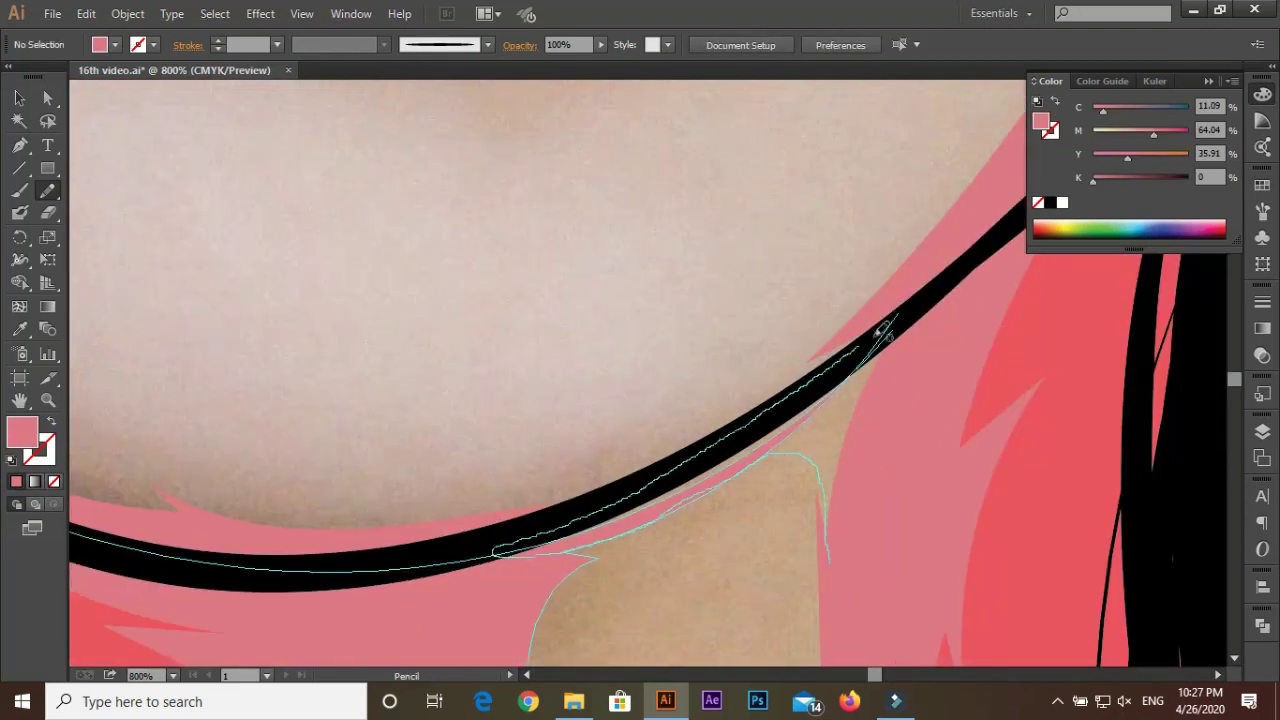
pyautogui.scroll(-1, 491, 349)
pyautogui.moveTo(884, 412); pyautogui.dragTo(640, 528)
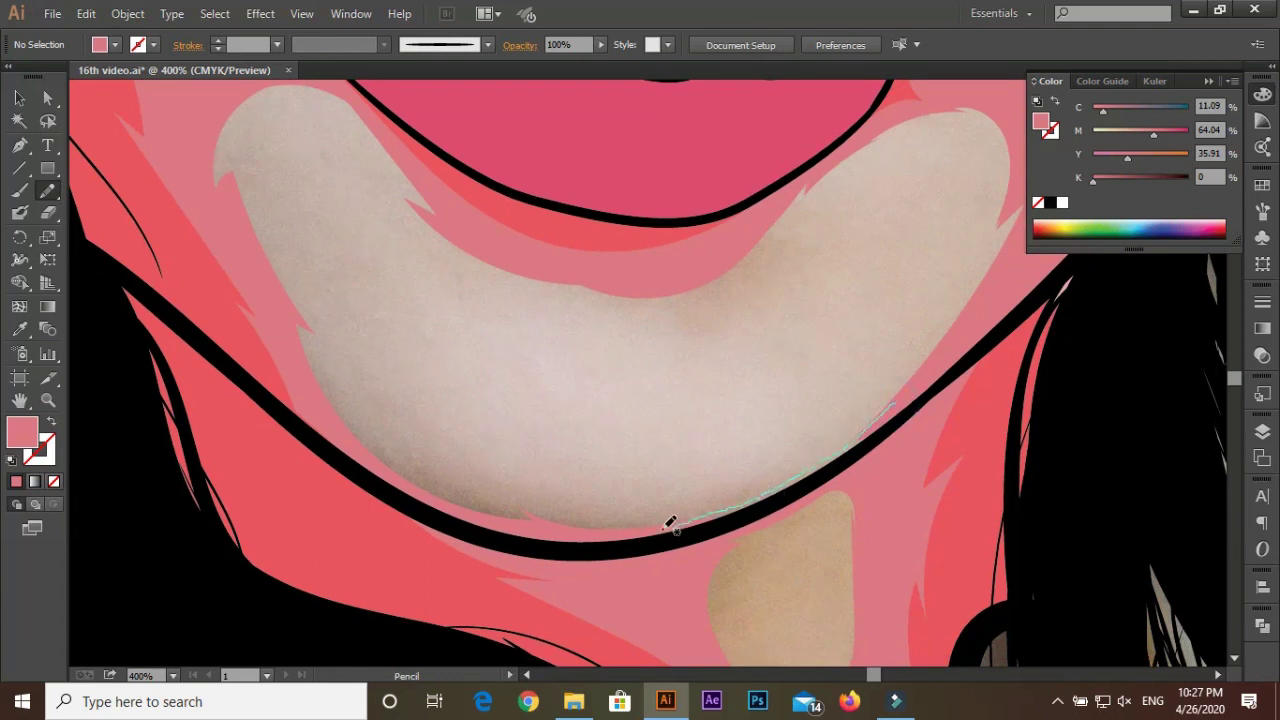
pyautogui.hotkey('ctrl', 'shift', 'a')
# Add two more shading strokes on the chin and bring the portrait into view
pyautogui.scroll(1, 471, 437)
pyautogui.moveTo(405, 380); pyautogui.dragTo(436, 414)
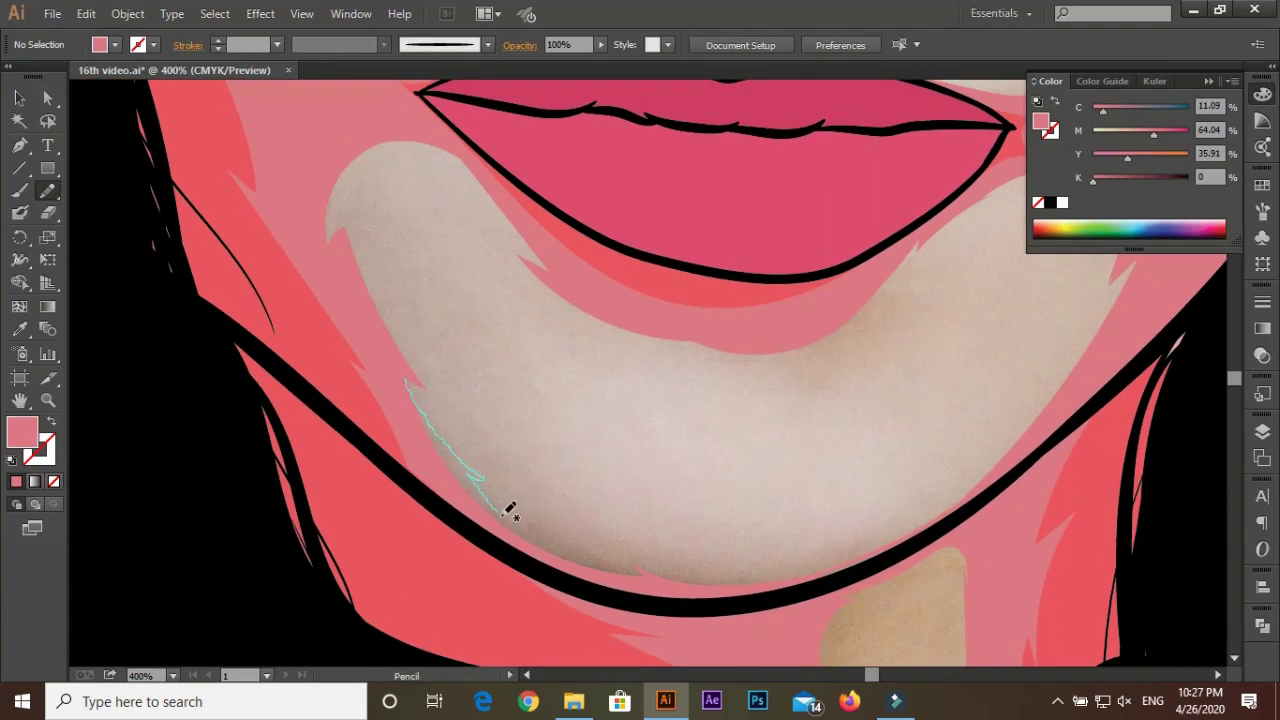
pyautogui.moveTo(698, 580); pyautogui.dragTo(760, 597)
pyautogui.hotkey('ctrl', 'shift', 'a')
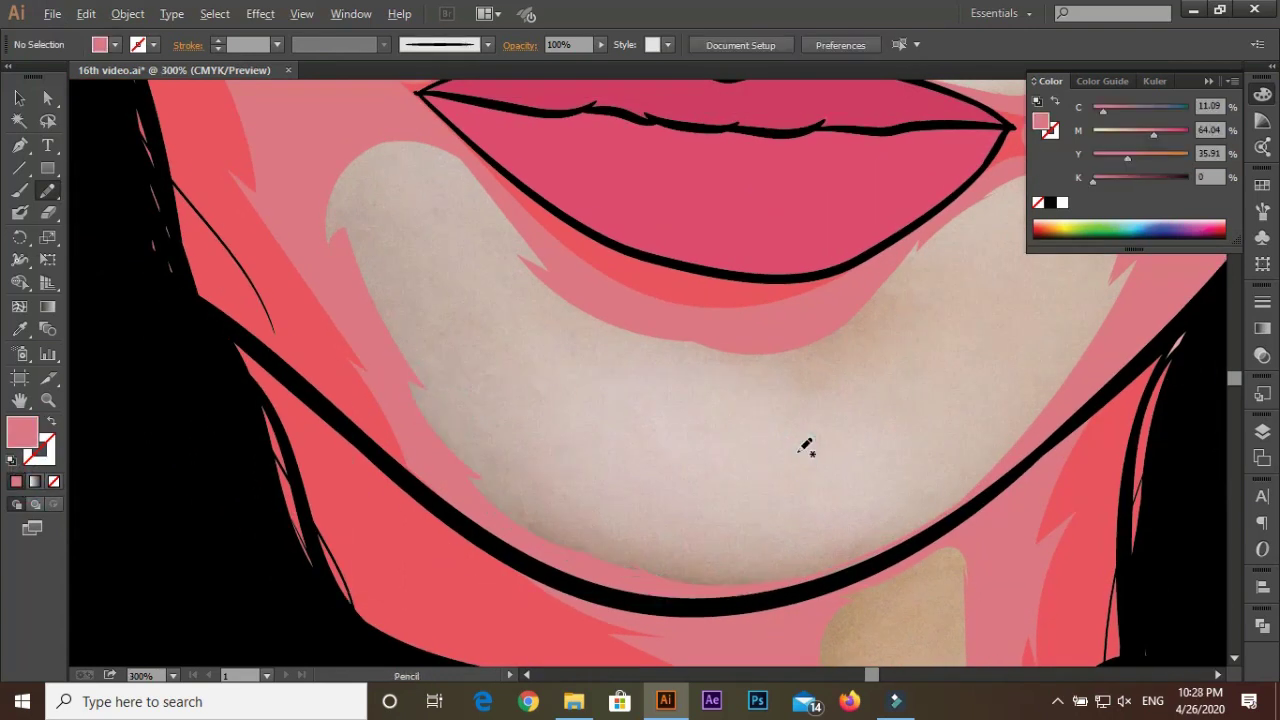
pyautogui.scroll(1, 800, 449)
pyautogui.scroll(2, 637, 343)
pyautogui.moveTo(712, 440); pyautogui.dragTo(703, 415)
pyautogui.moveTo(465, 497); pyautogui.dragTo(726, 429)
pyautogui.scroll(-4, 649, 563)
# Hide the background photo layer and select all the artwork
pyautogui.scroll(-2, 629, 457)
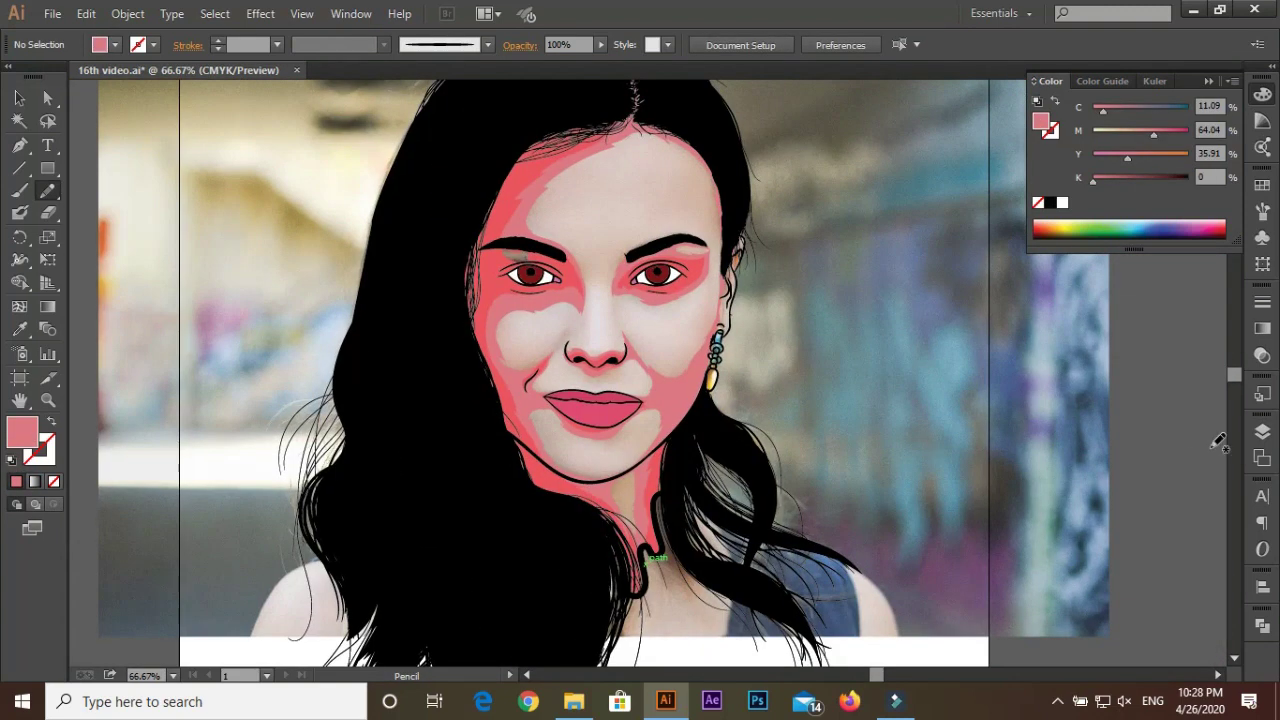
pyautogui.click(1262, 431)
pyautogui.click(1046, 514)
pyautogui.scroll(-1, 931, 334)
pyautogui.moveTo(931, 334); pyautogui.dragTo(614, 346)
pyautogui.press('v')
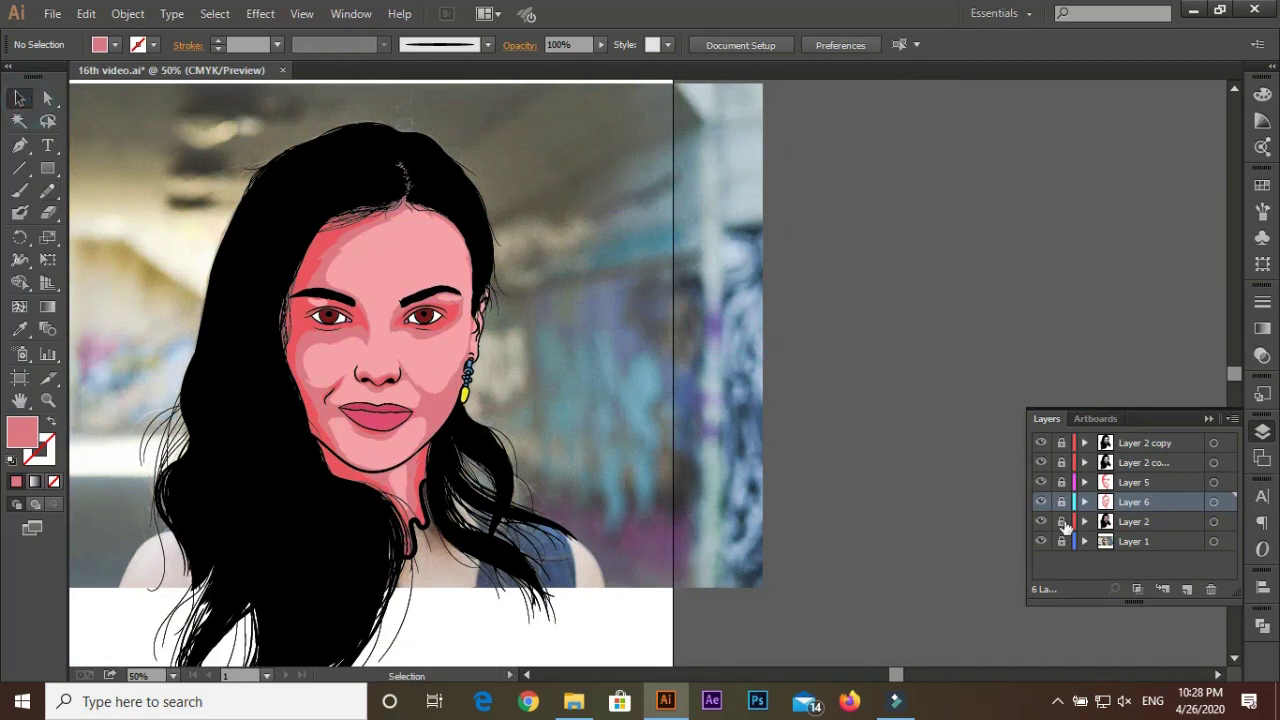
pyautogui.click(1040, 541)
pyautogui.hotkey('ctrl', 'a')
# Recolor with a Color Harmony preset using All colors, tuning the pink, salmon and light-pink skin tones
pyautogui.click(86, 13)
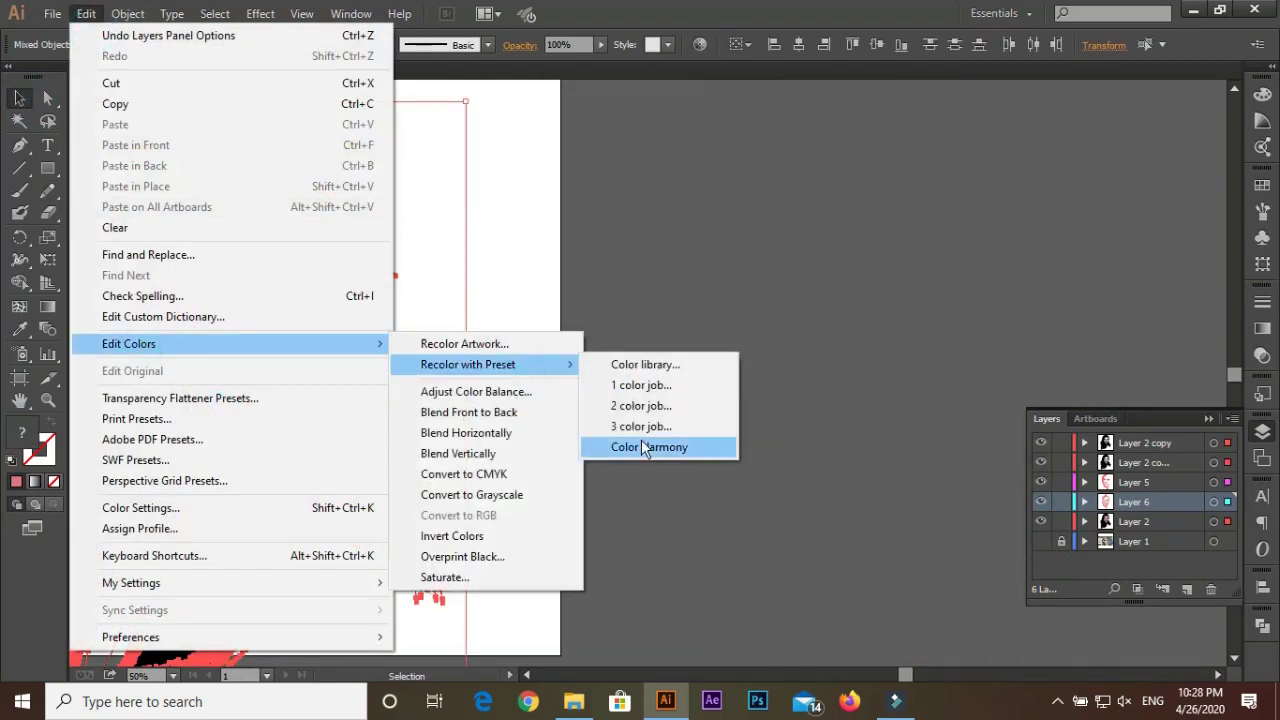
pyautogui.click(641, 446)
pyautogui.click(968, 194)
pyautogui.click(935, 232)
pyautogui.click(800, 393)
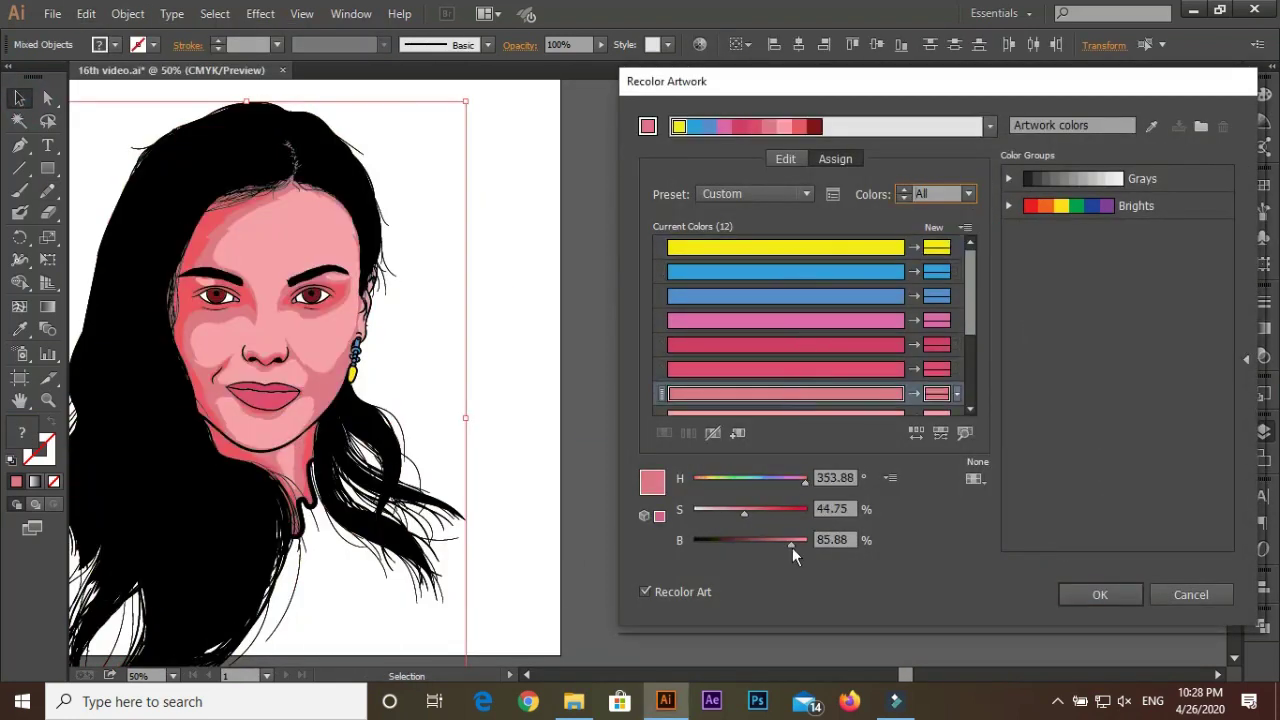
pyautogui.moveTo(745, 516)
pyautogui.mouseDown()
pyautogui.moveTo(805, 545)
pyautogui.moveTo(766, 511)
pyautogui.moveTo(754, 511)
pyautogui.moveTo(791, 544)
pyautogui.mouseUp()
pyautogui.scroll(-2, 800, 380)
pyautogui.click(785, 393)
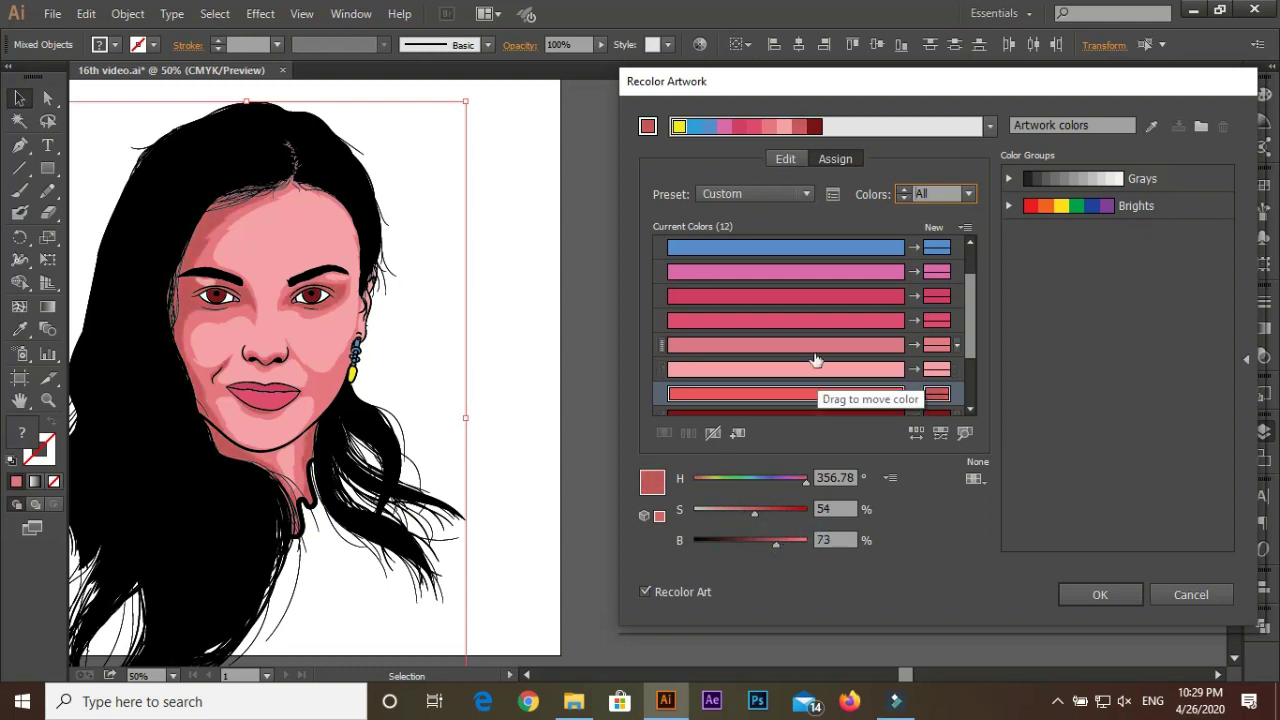
pyautogui.click(812, 347)
pyautogui.click(748, 512)
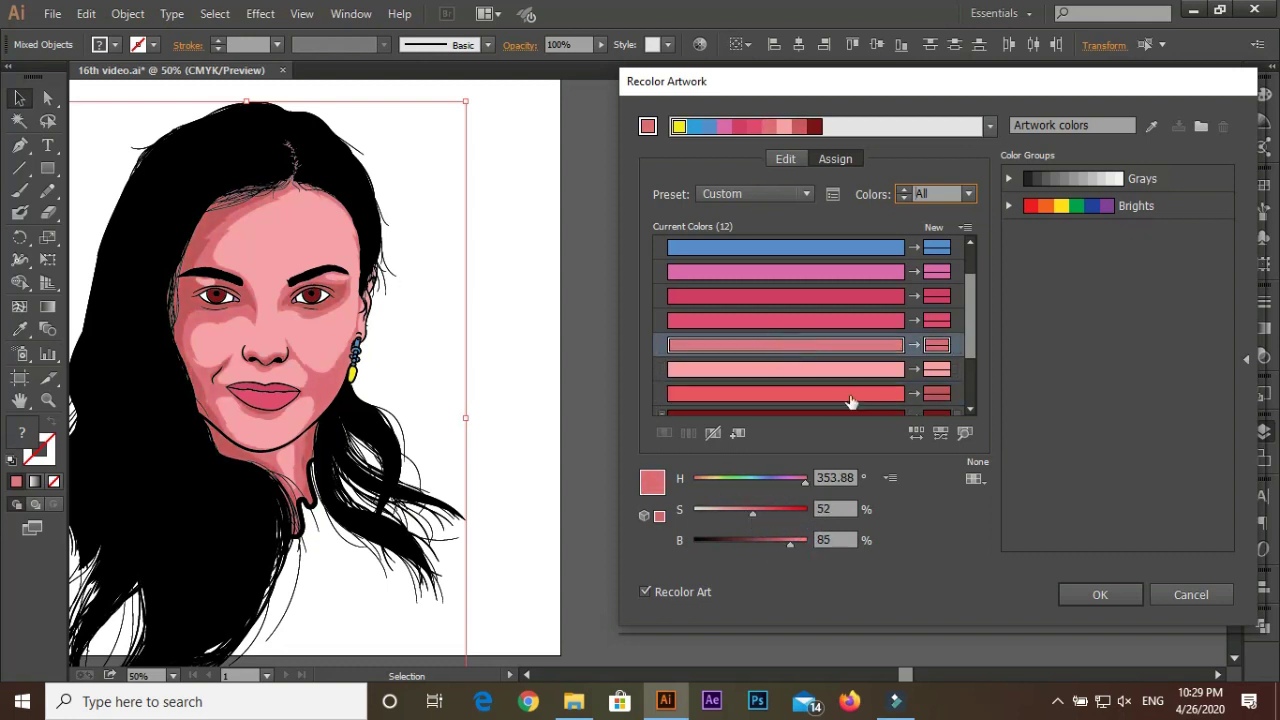
pyautogui.click(850, 369)
pyautogui.click(738, 512)
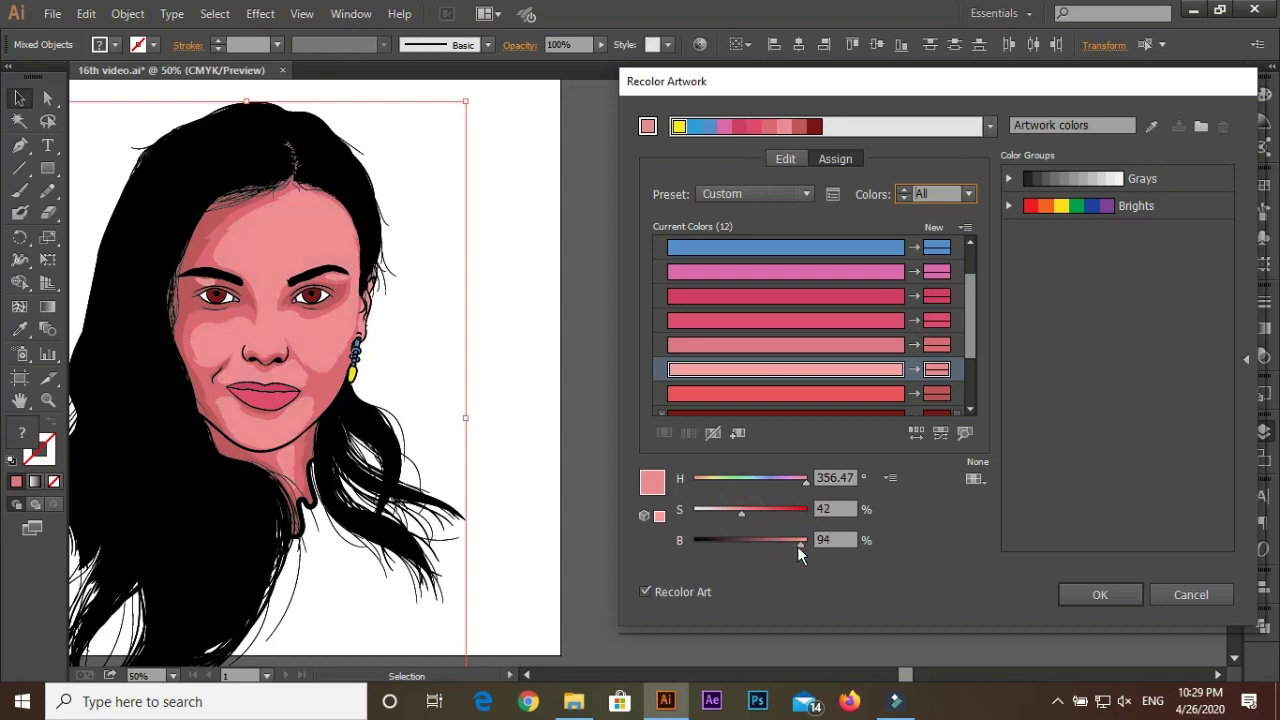
pyautogui.press('Return')
# Deselect, fit the portrait in view, lock the layers and show the reference photo again
pyautogui.click(616, 325)
pyautogui.moveTo(481, 276); pyautogui.dragTo(681, 293)
pyautogui.moveTo(1061, 443); pyautogui.dragTo(1061, 521)
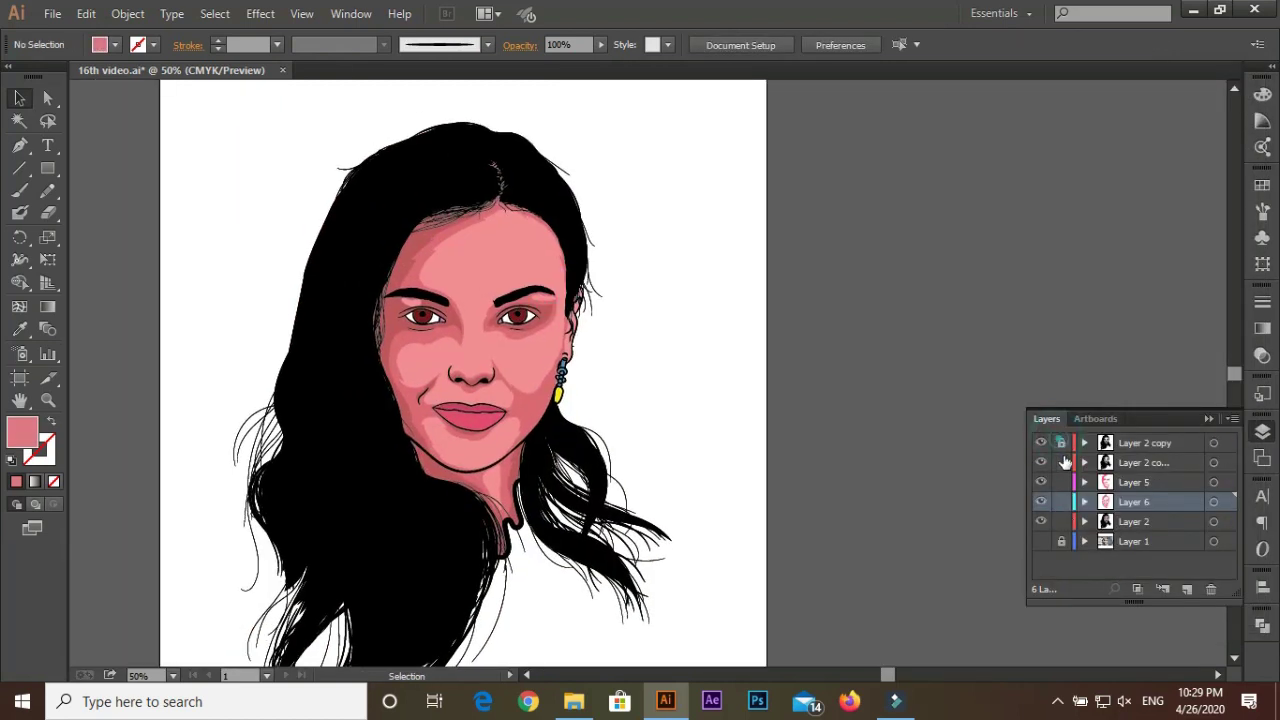
pyautogui.click(1187, 589)
# Add a new highlight layer and sample a light pink from the photo's skin
pyautogui.click(1041, 561)
pyautogui.scroll(1, 430, 318)
pyautogui.press('i')
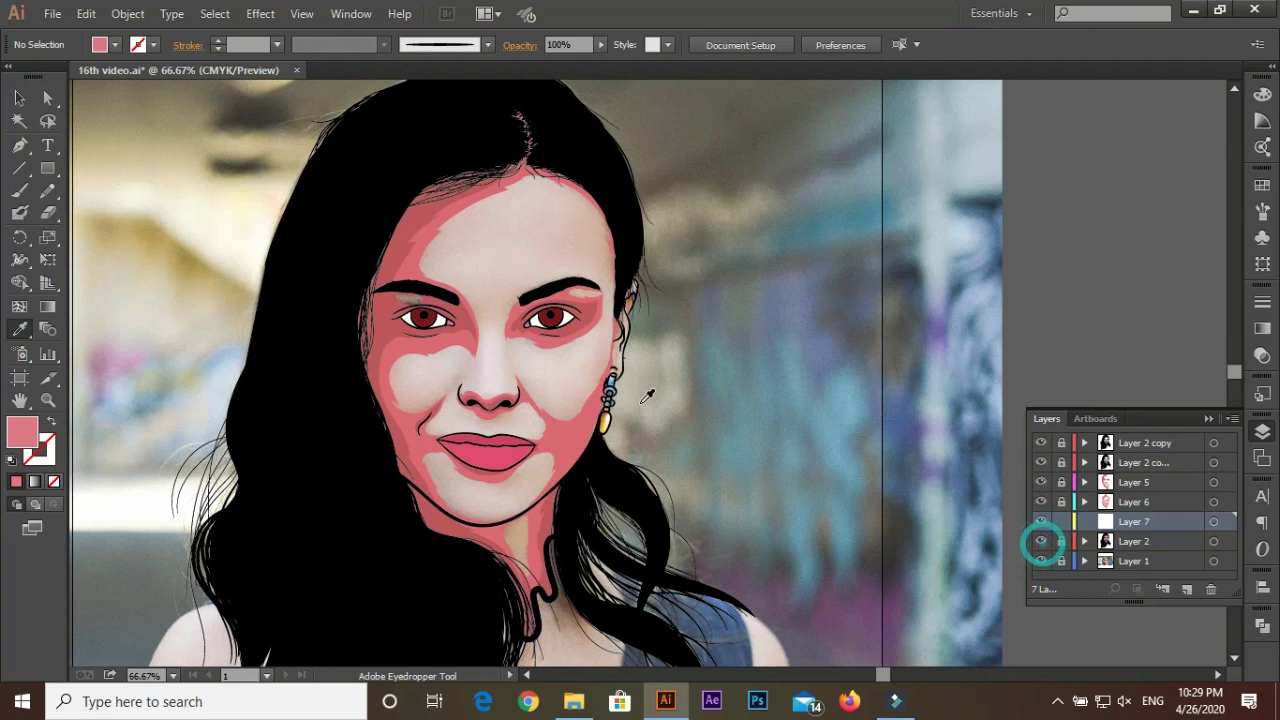
pyautogui.click(540, 372)
pyautogui.doubleClick(22, 432)
pyautogui.click(559, 372)
# Re-pick the darker pink fill colour for the Pencil highlights
pyautogui.press('Return')
pyautogui.press('n')
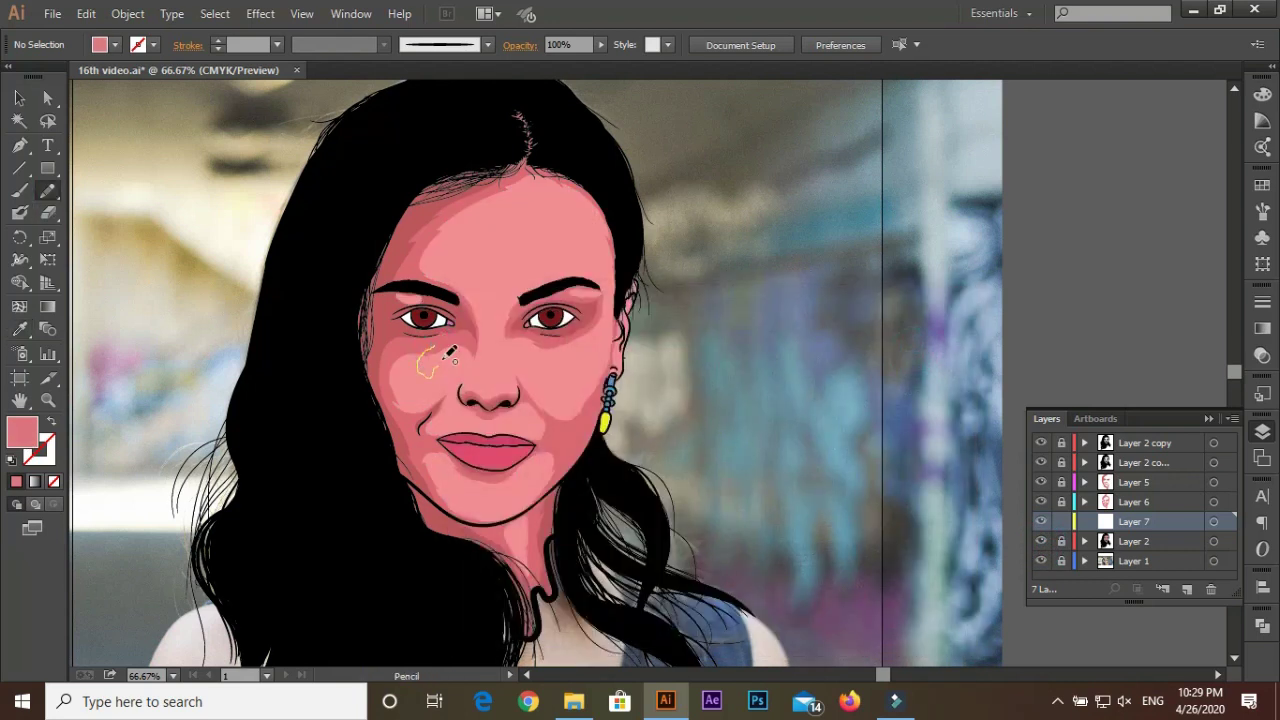
pyautogui.press('F6')
pyautogui.scroll(1, 461, 360)
pyautogui.doubleClick(22, 432)
pyautogui.click(580, 386)
pyautogui.press('Return')
# Undo a stray cheek patch and hide Layer 2 to reveal the photo's skin
pyautogui.moveTo(437, 340); pyautogui.dragTo(440, 342)
pyautogui.hotkey('ctrl', 'z')
pyautogui.press('F7')
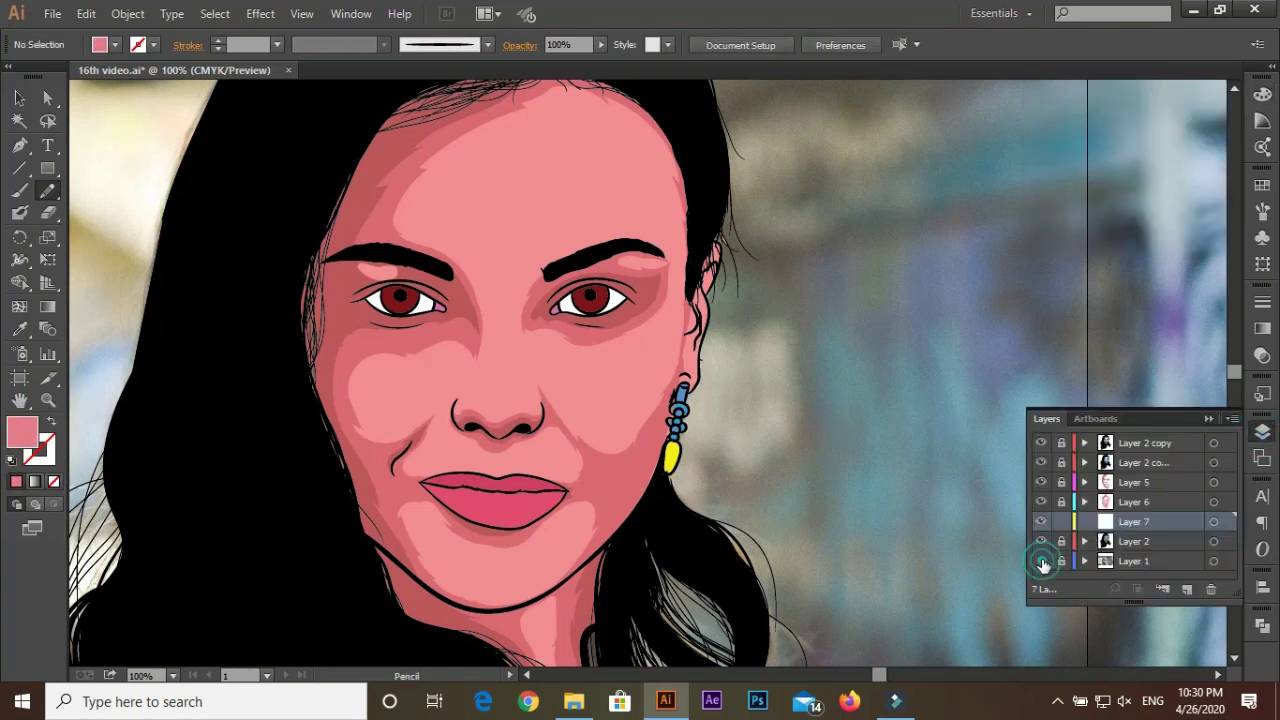
pyautogui.click(1040, 541)
pyautogui.scroll(3, 535, 366)
pyautogui.scroll(2, 700, 400)
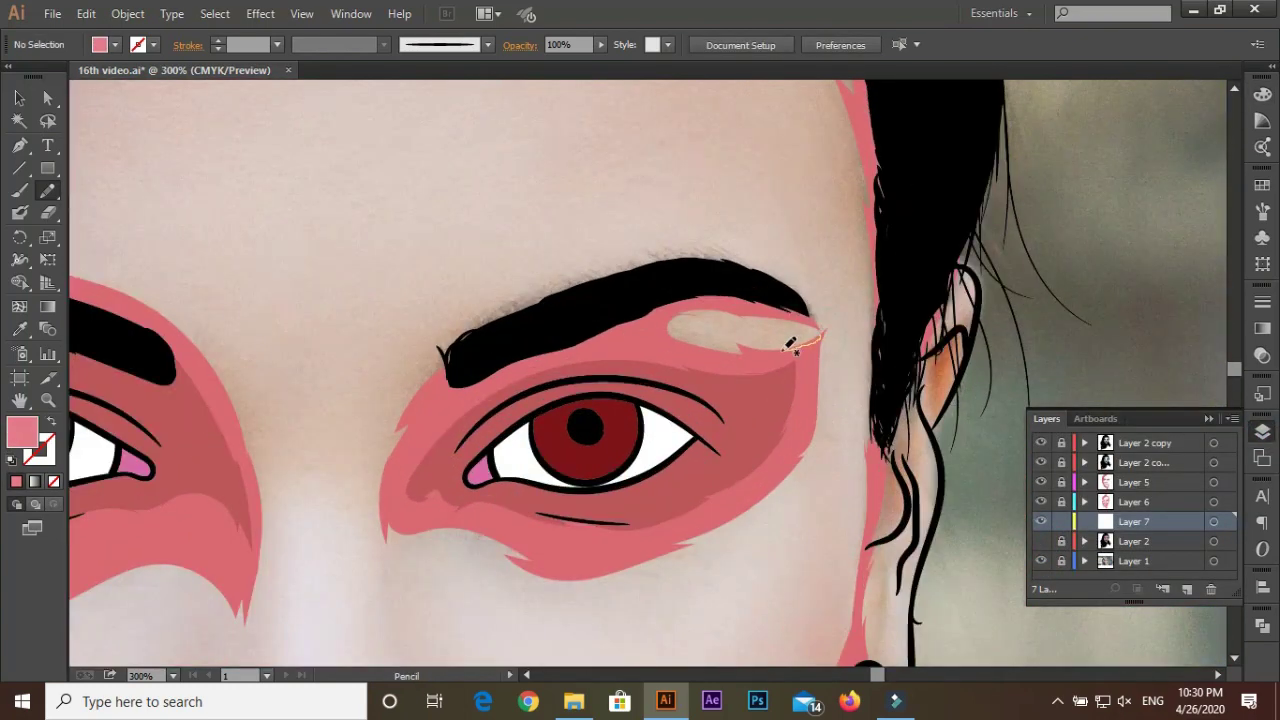
# Trace a pink highlight patch beside the eyebrow and deselect it
pyautogui.moveTo(820, 330); pyautogui.dragTo(818, 328)
pyautogui.press('F6')
pyautogui.hotkey('ctrl', 'shift', 'a')
pyautogui.scroll(-3, 600, 450)
pyautogui.scroll(-3, 600, 450)
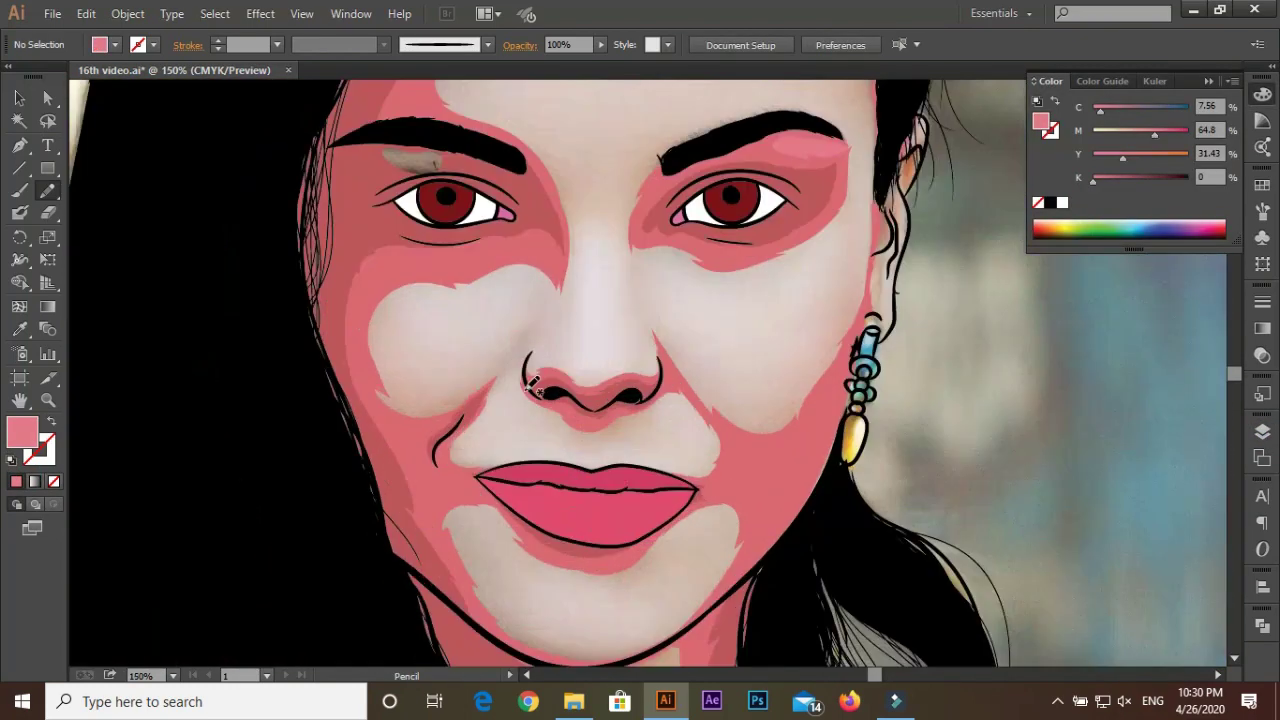
pyautogui.scroll(4, 586, 400)
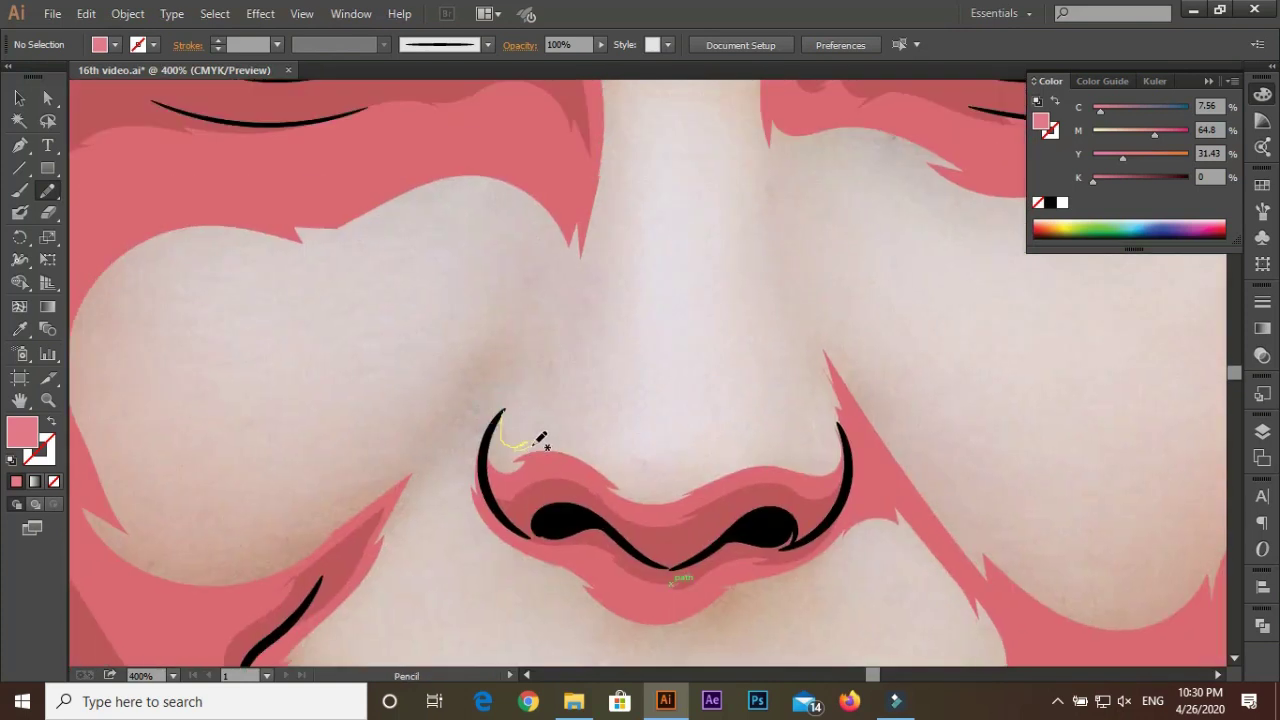
# Trace highlights beside the nostril and between the nose and upper lip
pyautogui.moveTo(841, 411); pyautogui.dragTo(500, 412)
pyautogui.keyDown('ctrl'); pyautogui.click(485, 375); pyautogui.keyUp('ctrl')
pyautogui.scroll(-1, 548, 308)
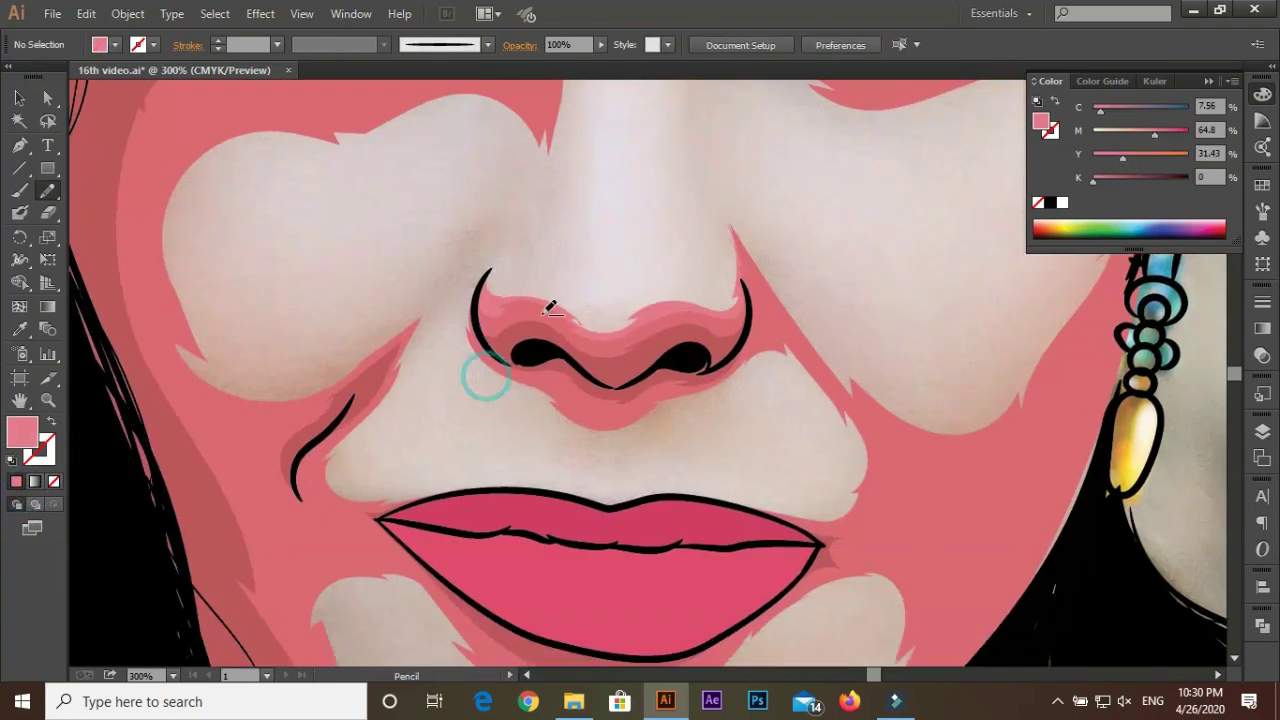
pyautogui.scroll(1, 548, 308)
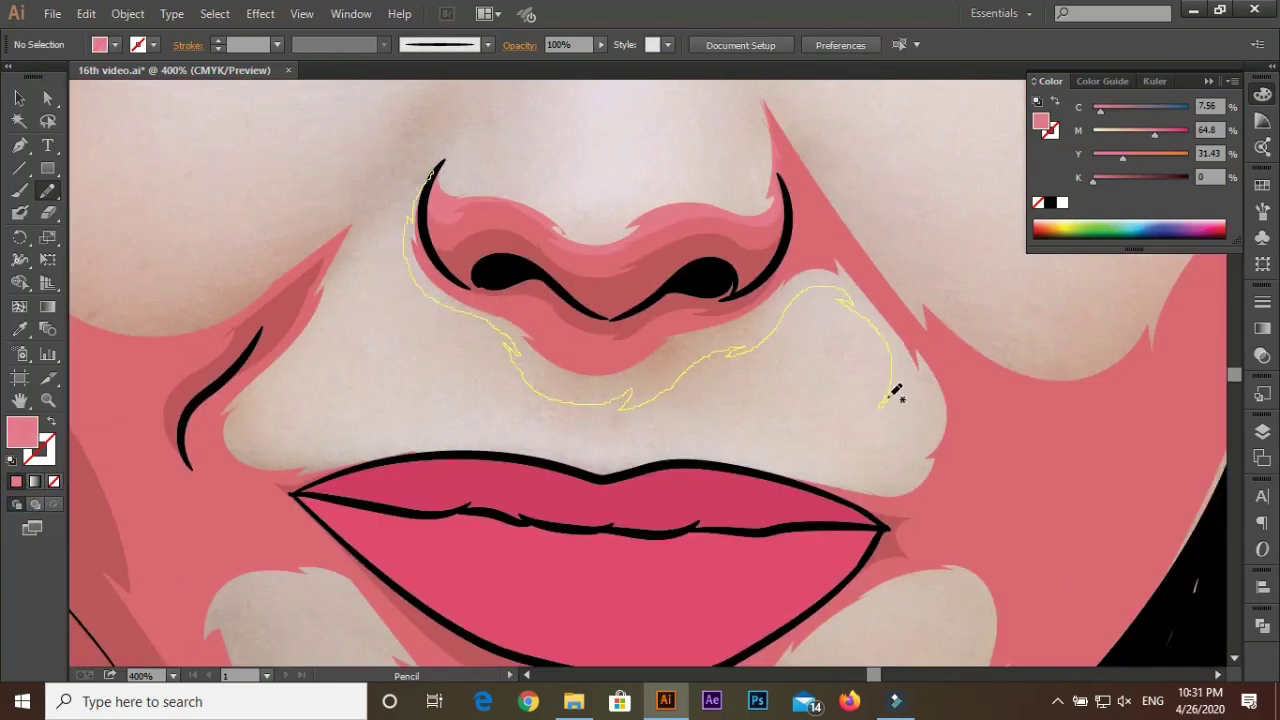
pyautogui.moveTo(782, 452); pyautogui.dragTo(432, 176)
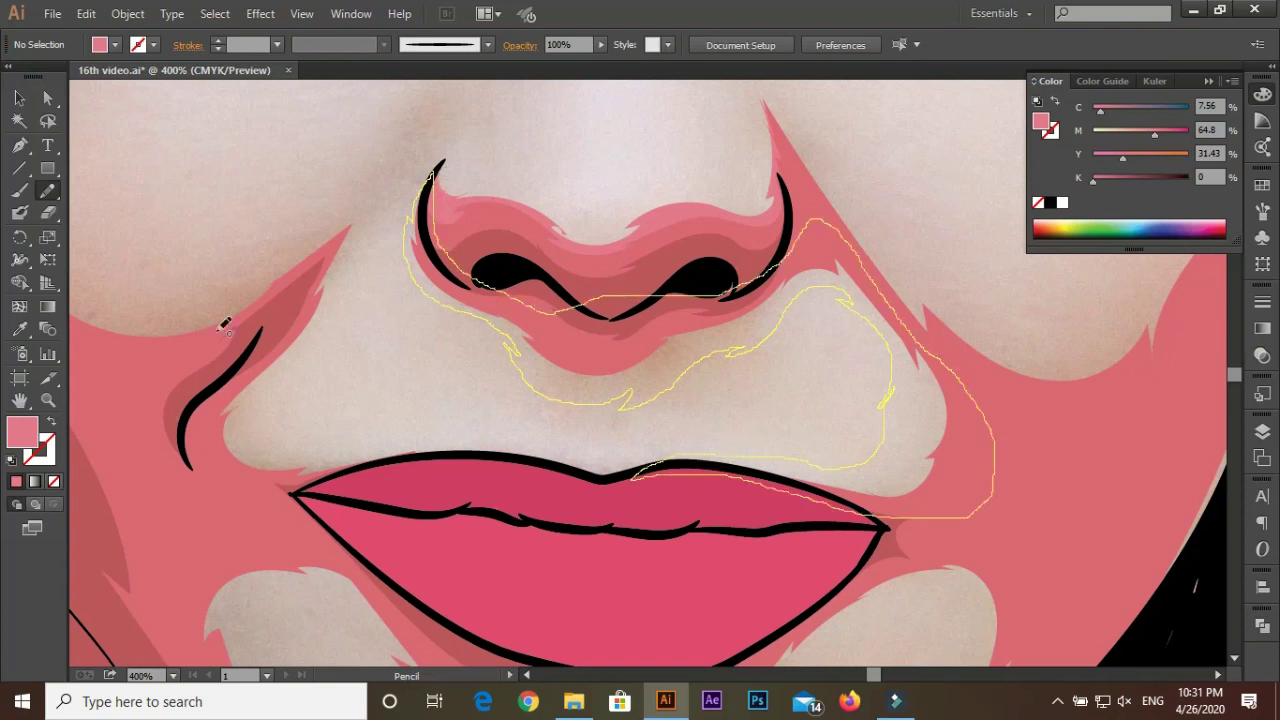
pyautogui.keyDown('ctrl'); pyautogui.click(481, 362); pyautogui.keyUp('ctrl')
# Trace a pink highlight down the side of the forehead
pyautogui.scroll(-3, 627, 390)
pyautogui.scroll(3, 627, 390)
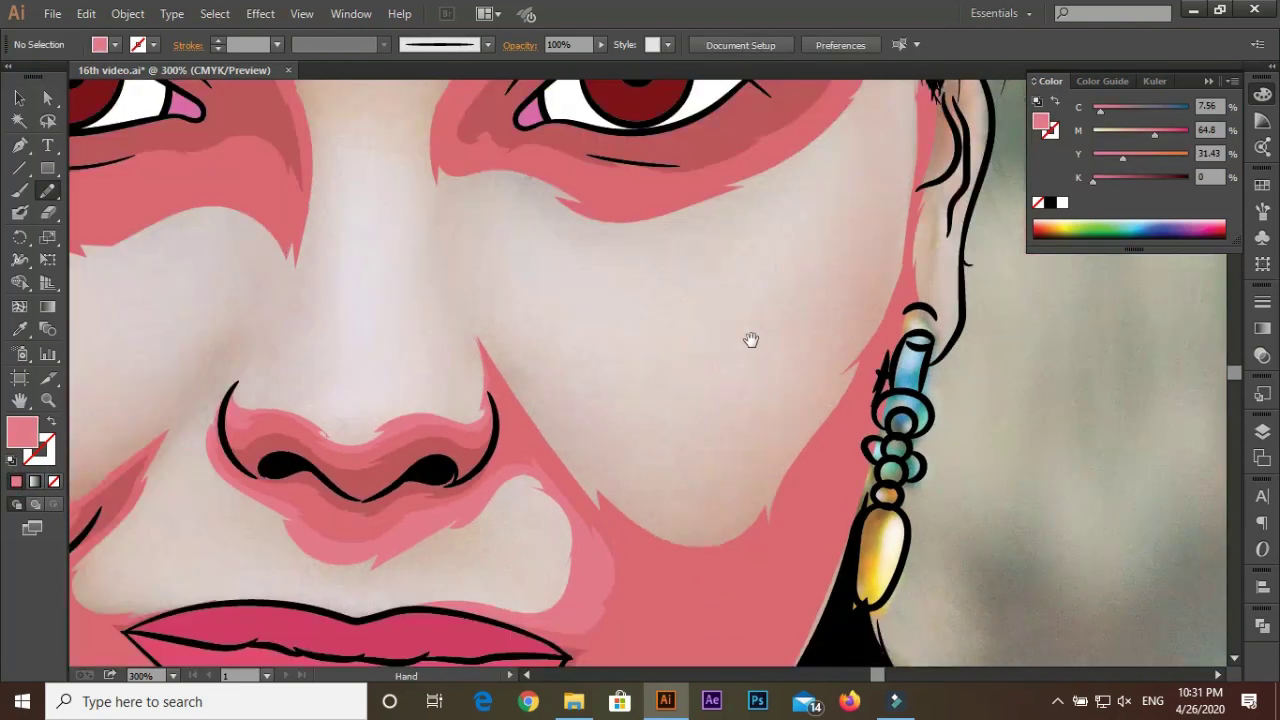
pyautogui.scroll(1, 627, 390)
pyautogui.scroll(3, 627, 390)
pyautogui.scroll(-3, 360, 357)
pyautogui.scroll(2, 400, 380)
pyautogui.moveTo(350, 348); pyautogui.dragTo(350, 593)
pyautogui.scroll(-1, 350, 360)
pyautogui.moveTo(700, 268)
pyautogui.mouseDown()
pyautogui.moveTo(751, 271)
pyautogui.moveTo(808, 376)
pyautogui.mouseUp()
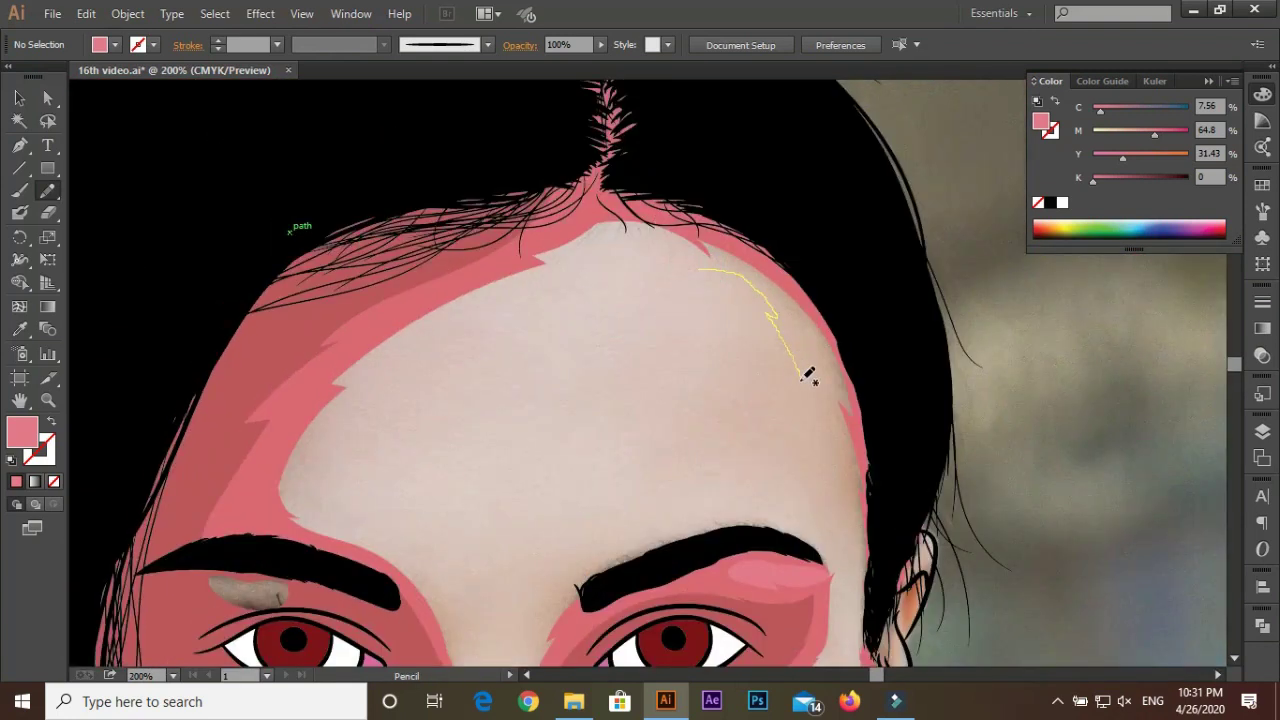
pyautogui.moveTo(591, 589); pyautogui.dragTo(768, 600)
# Outline the forehead highlight along the hairline from the ear
pyautogui.scroll(-3, 747, 440)
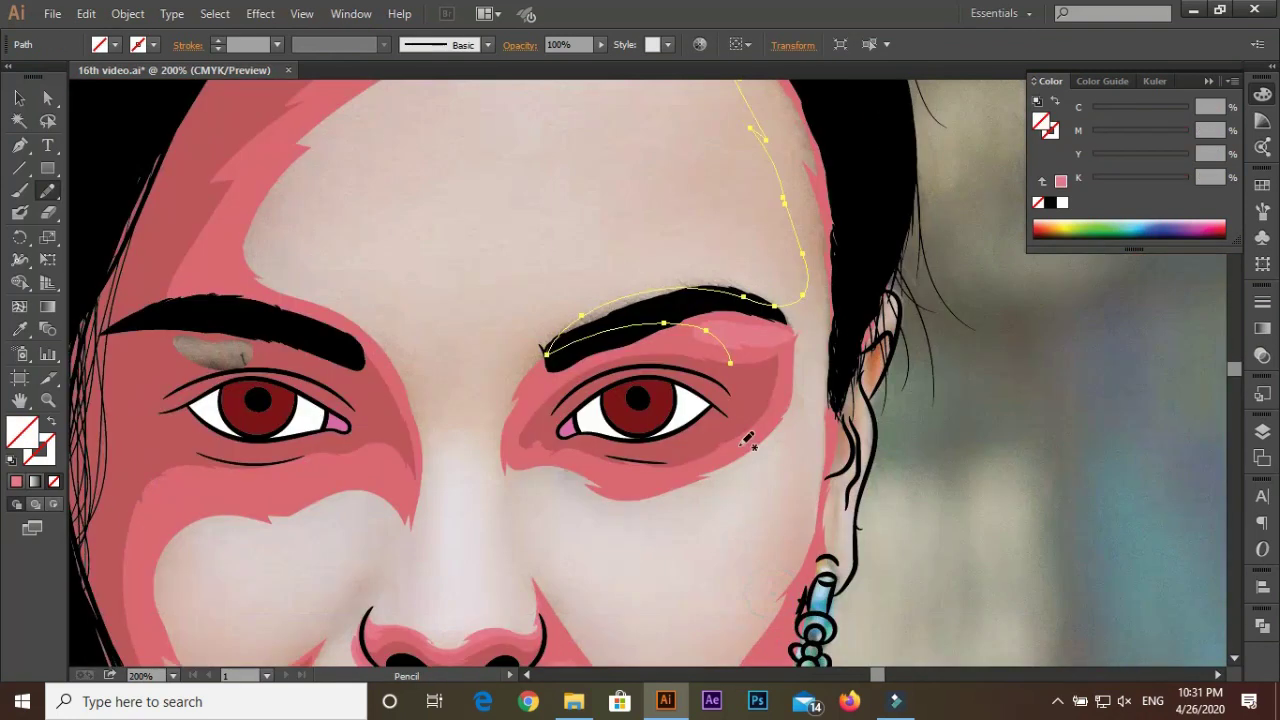
pyautogui.scroll(3, 855, 347)
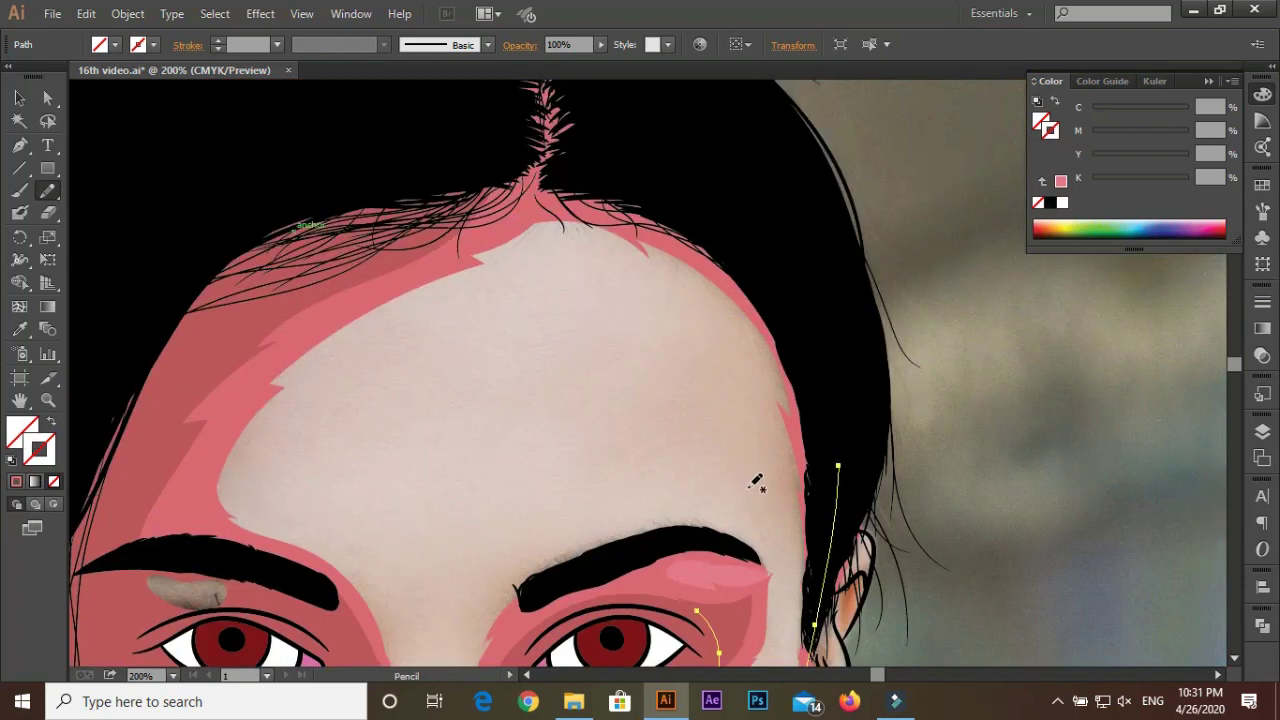
pyautogui.scroll(-2, 755, 452)
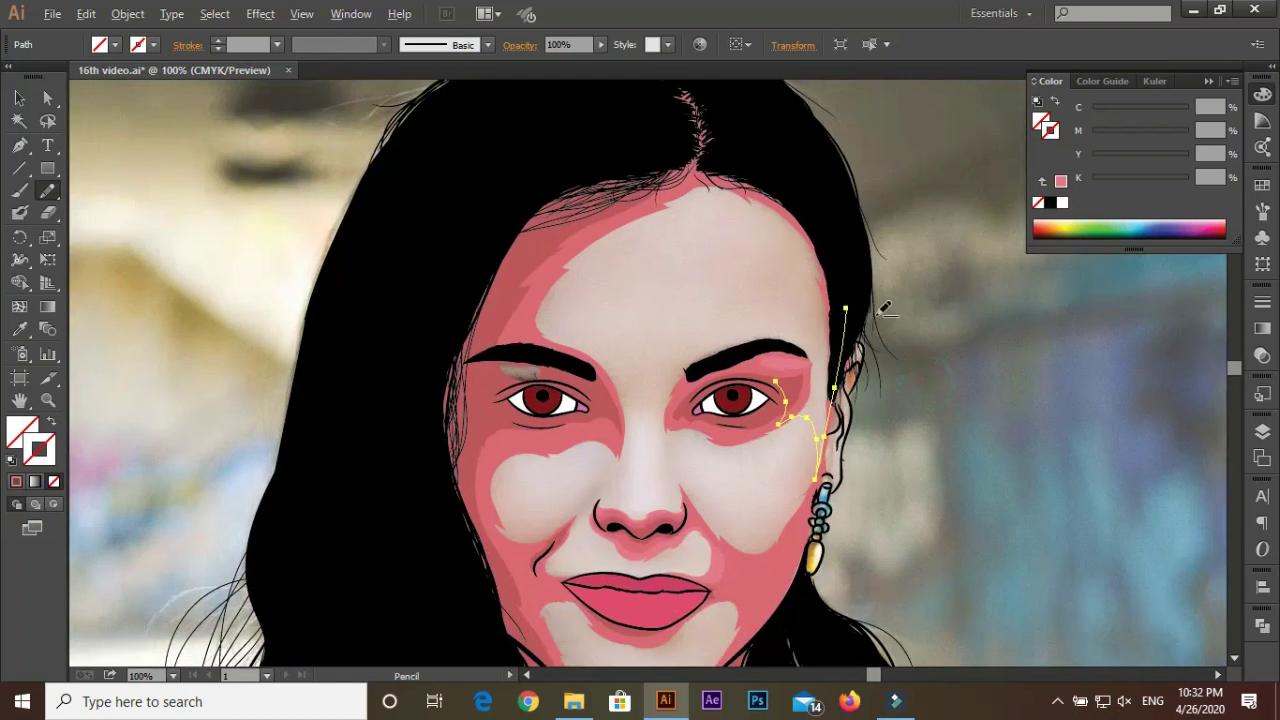
pyautogui.scroll(1, 779, 479)
pyautogui.moveTo(843, 540); pyautogui.dragTo(740, 157)
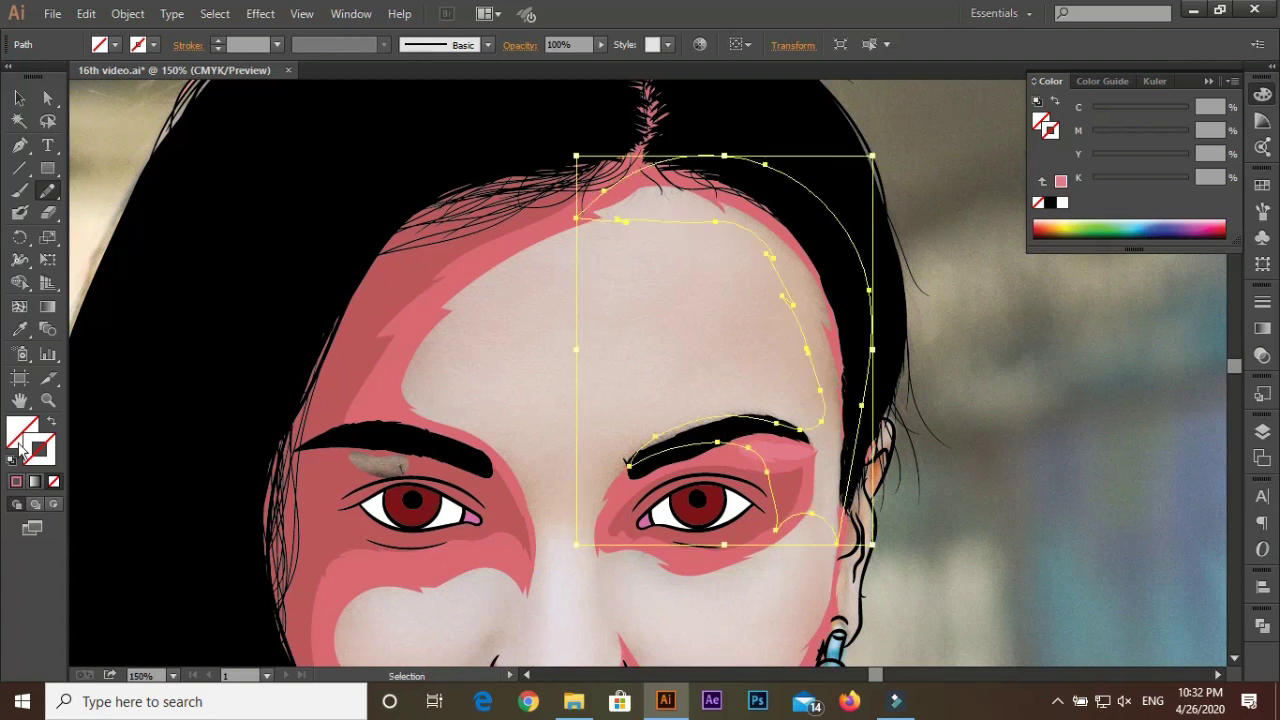
pyautogui.scroll(-1, 1014, 428)
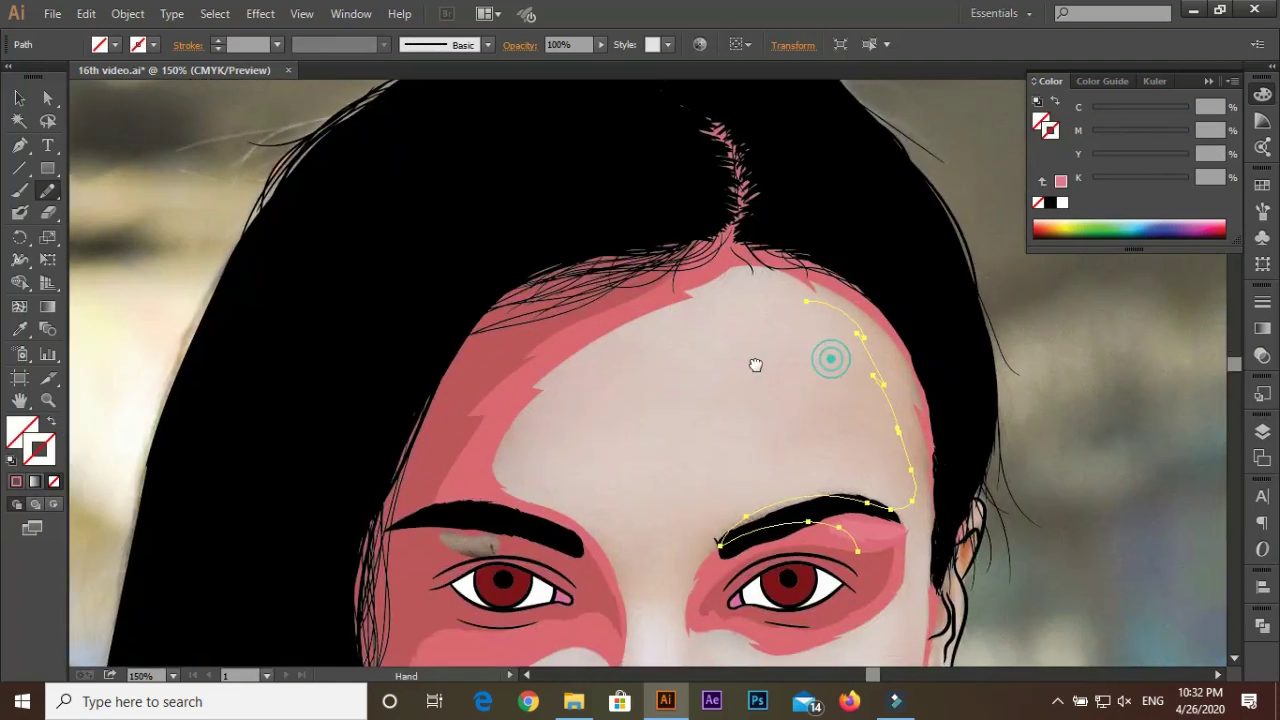
pyautogui.scroll(3, 825, 358)
pyautogui.moveTo(597, 241); pyautogui.dragTo(702, 291)
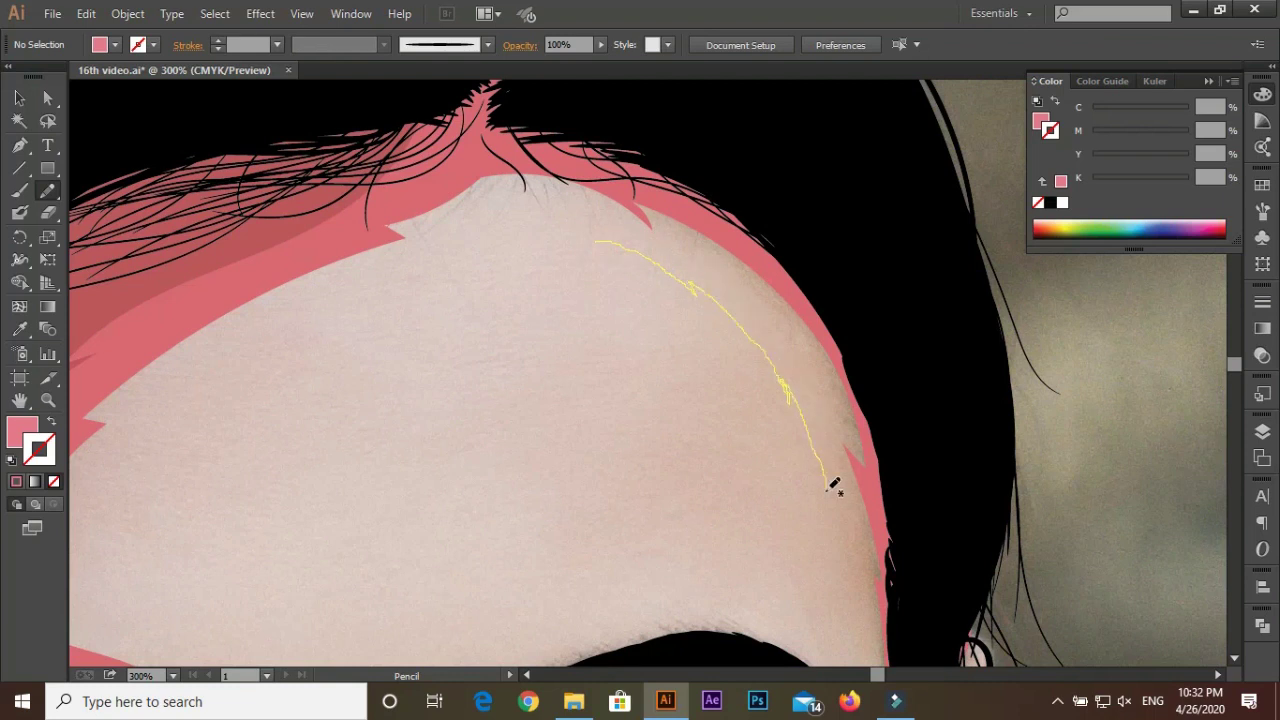
pyautogui.moveTo(833, 485); pyautogui.dragTo(828, 488)
# Finish the hairline highlight shape and fill it pink
pyautogui.scroll(-1, 812, 370)
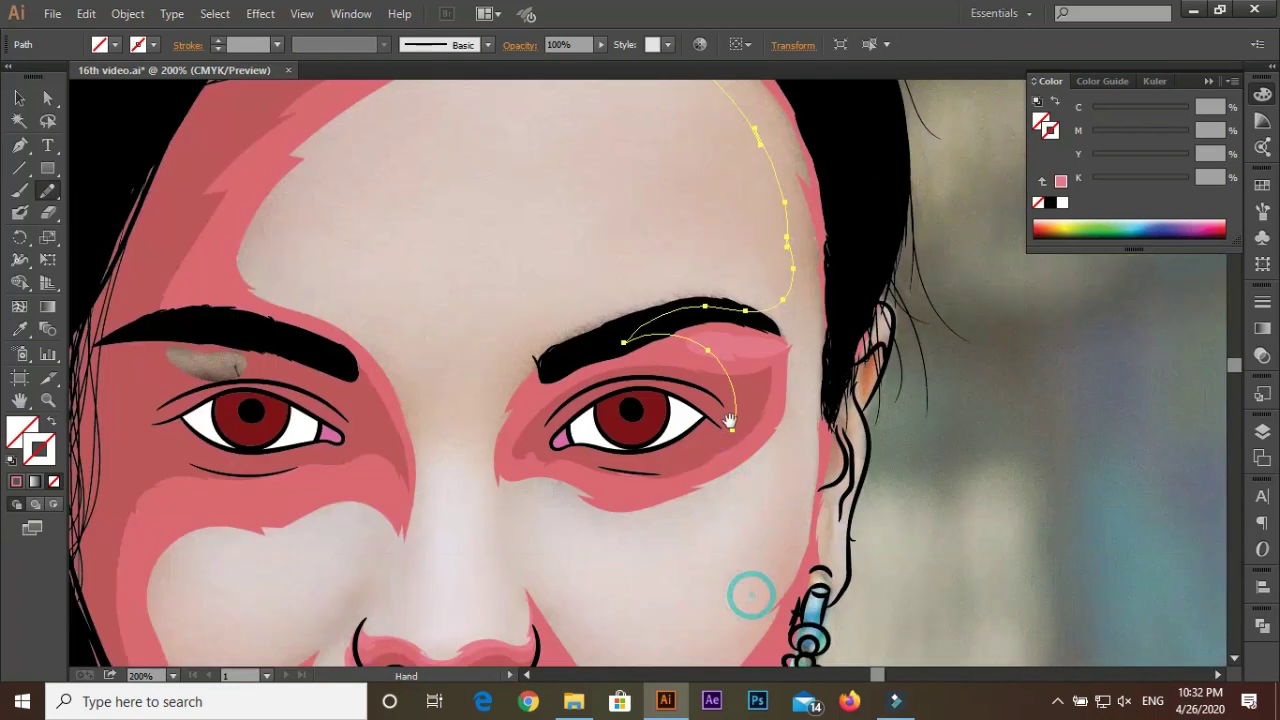
pyautogui.moveTo(661, 483); pyautogui.dragTo(725, 425)
pyautogui.scroll(-3, 725, 425)
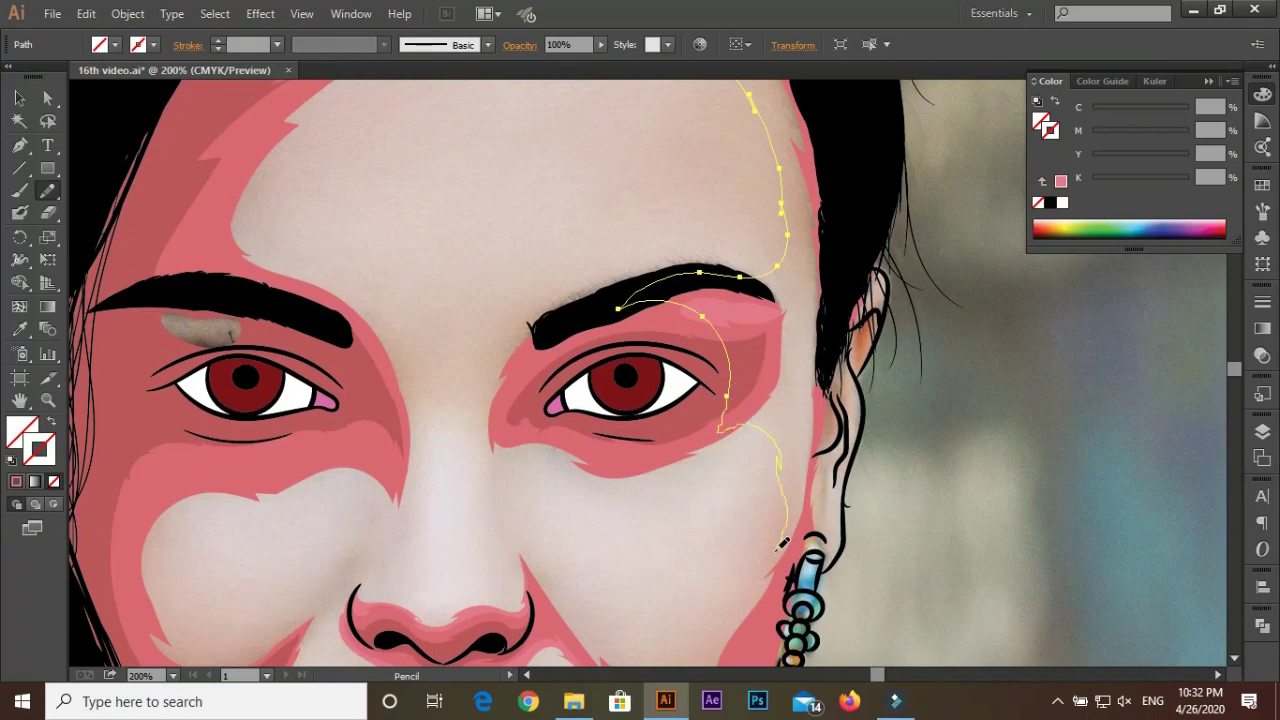
pyautogui.scroll(3, 824, 400)
pyautogui.moveTo(824, 438); pyautogui.dragTo(572, 126)
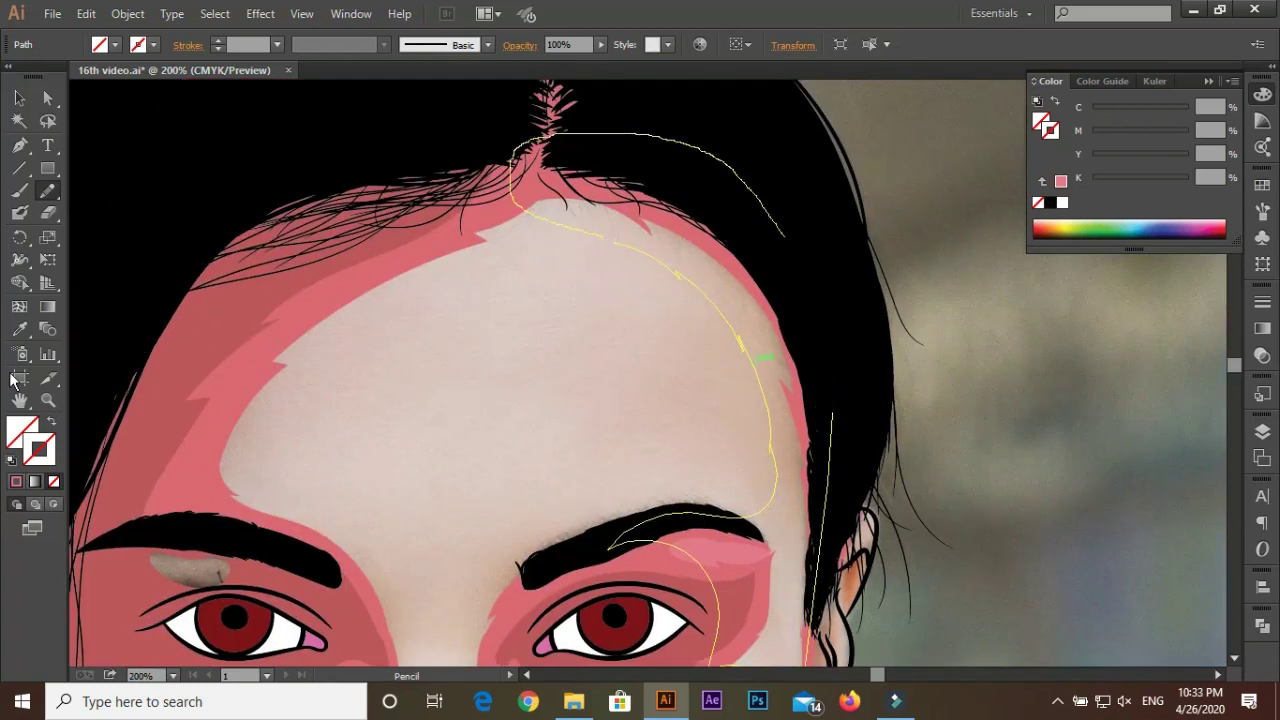
pyautogui.hotkey('ctrl', 'shift', 'a')
# Trace the upper forehead hairline highlight and its top edge in pink
pyautogui.scroll(3, 757, 447)
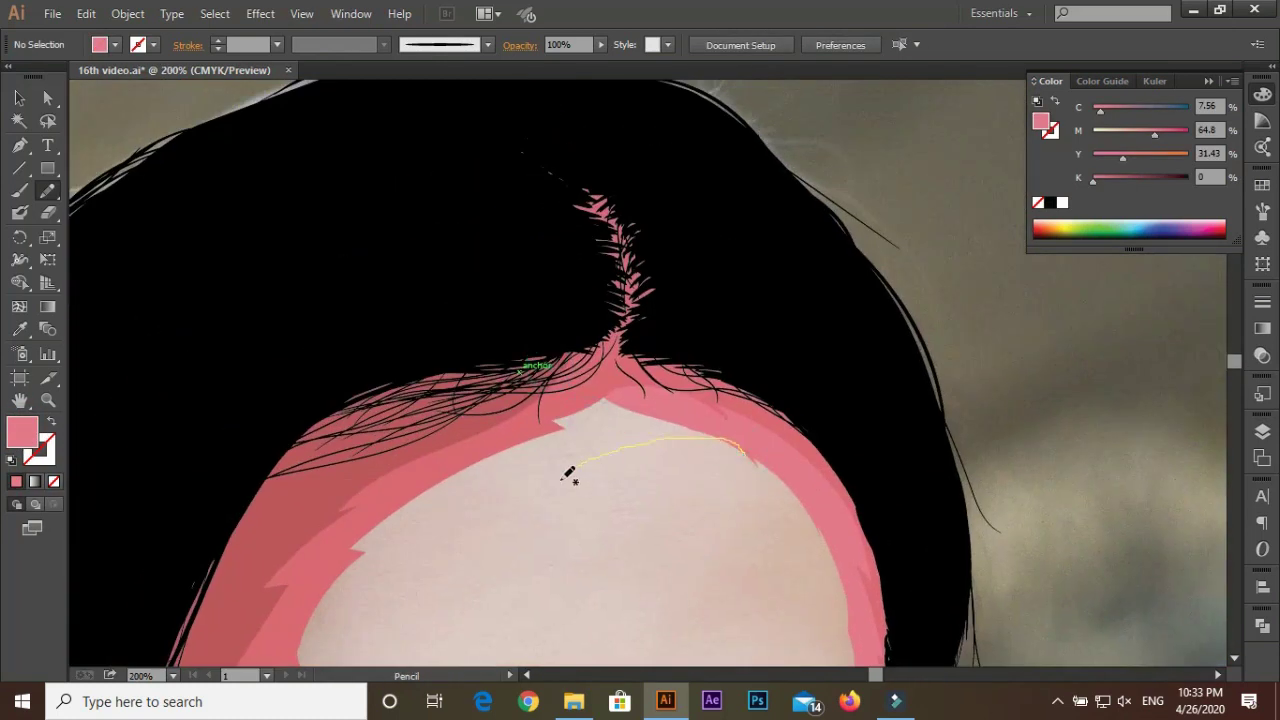
pyautogui.scroll(-3, 540, 430)
pyautogui.moveTo(566, 474); pyautogui.dragTo(478, 350)
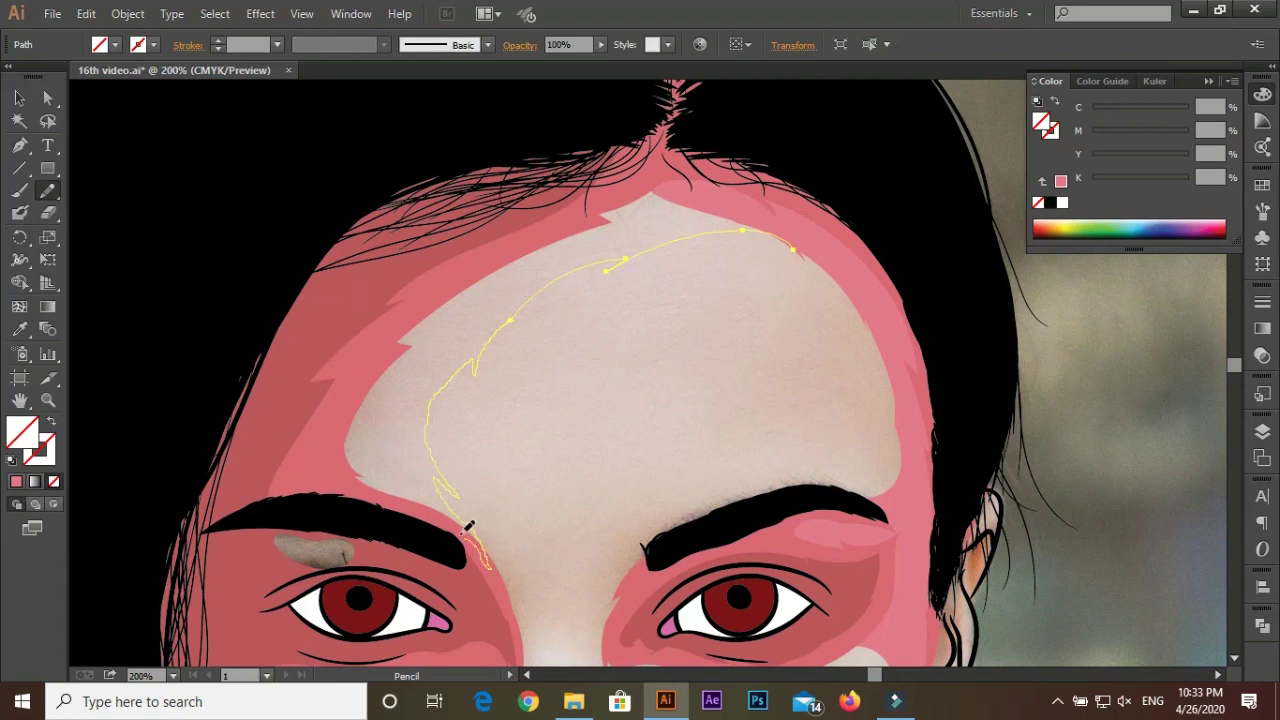
pyautogui.hotkey('ctrl', 'shift', 'a')
pyautogui.hotkey('ctrl', '+')
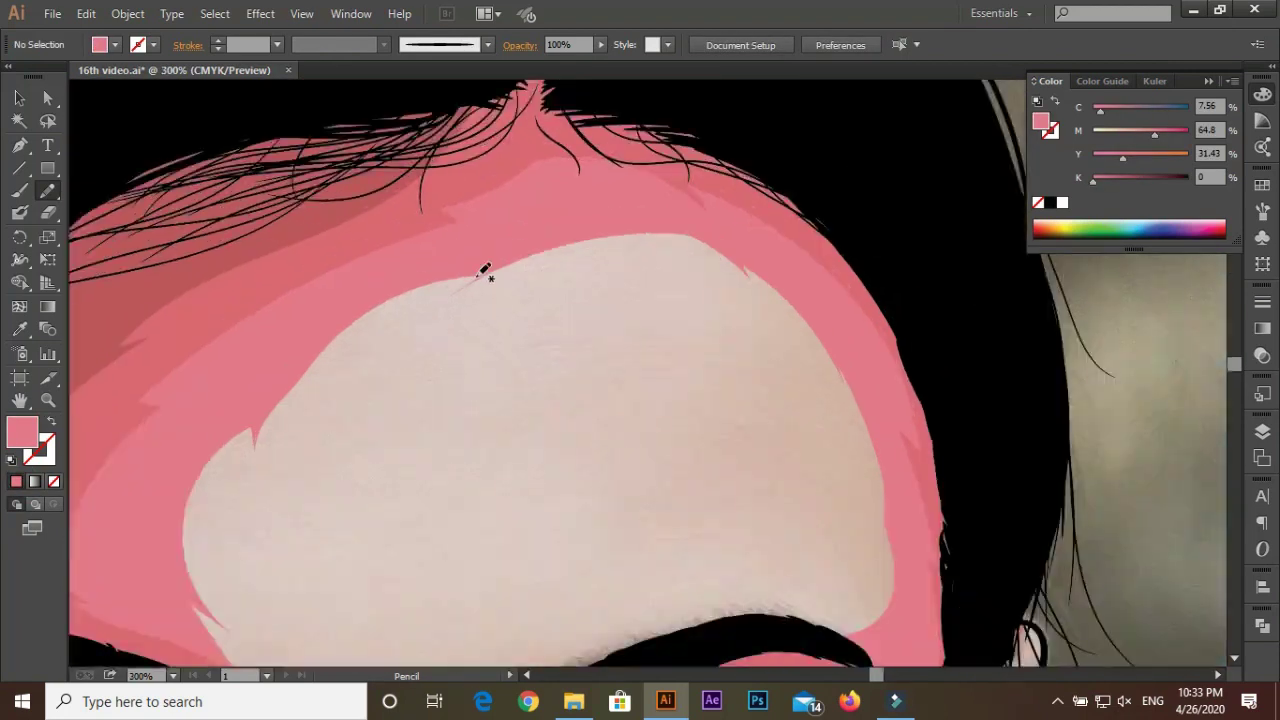
pyautogui.moveTo(487, 268); pyautogui.dragTo(743, 257)
pyautogui.hotkey('ctrl', 'shift', 'a')
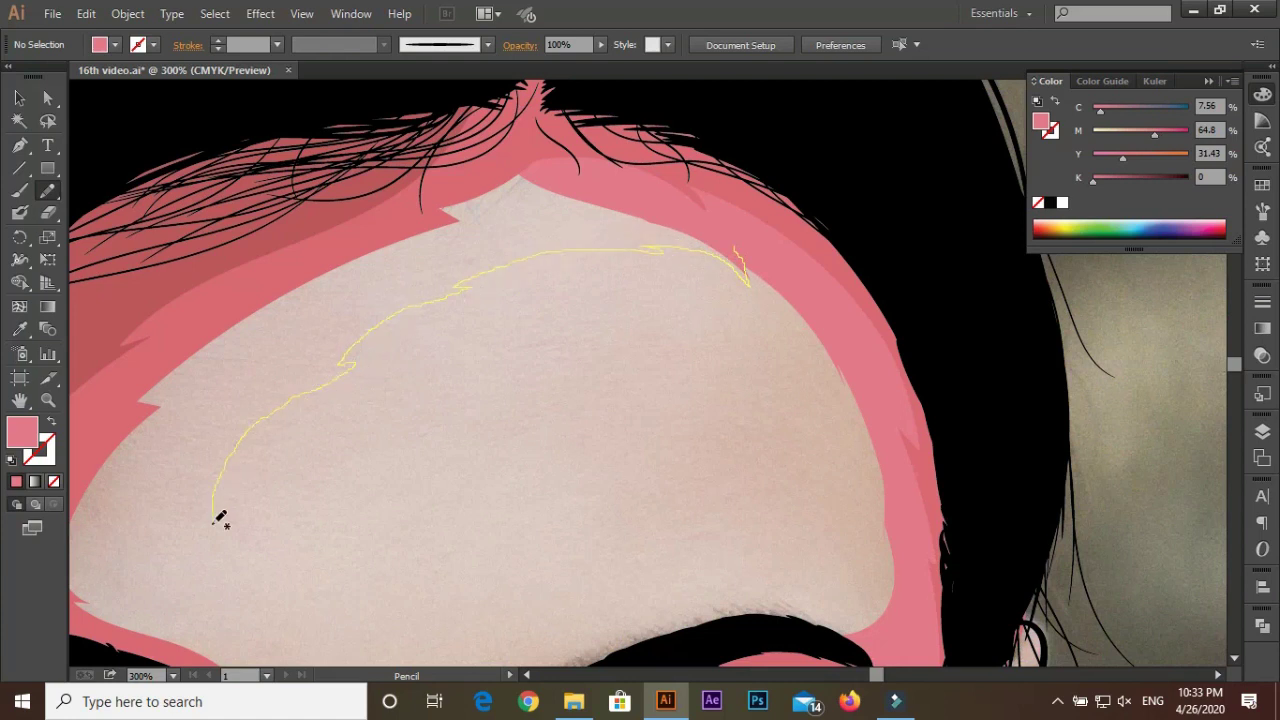
# Trace the forehead highlight's left edge and extend it across the hairline
pyautogui.moveTo(220, 517); pyautogui.dragTo(170, 357)
pyautogui.hotkey('ctrl', '-')
pyautogui.moveTo(350, 603); pyautogui.dragTo(678, 203)
pyautogui.hotkey('ctrl', 'shift', 'a')
pyautogui.hotkey('ctrl', '+')
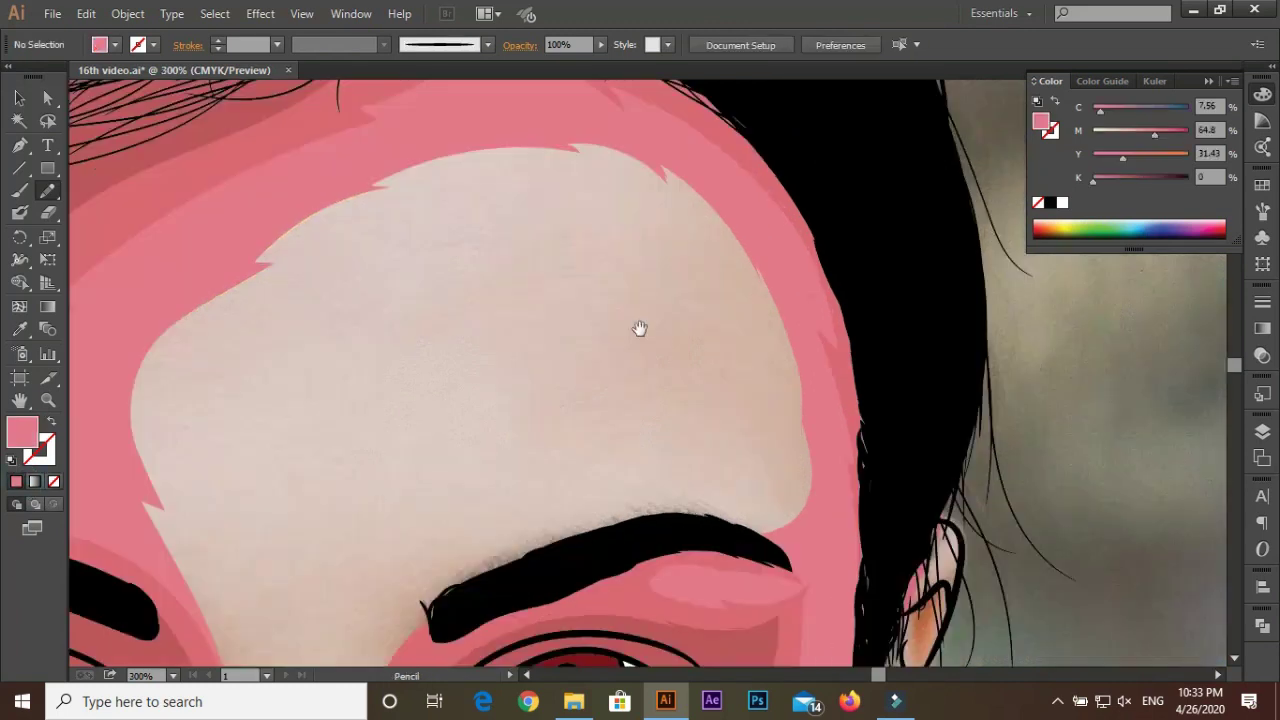
pyautogui.scroll(3, 580, 300)
# Close a pink outline along the forehead highlight edge and eyebrow
pyautogui.moveTo(520, 290); pyautogui.dragTo(605, 393)
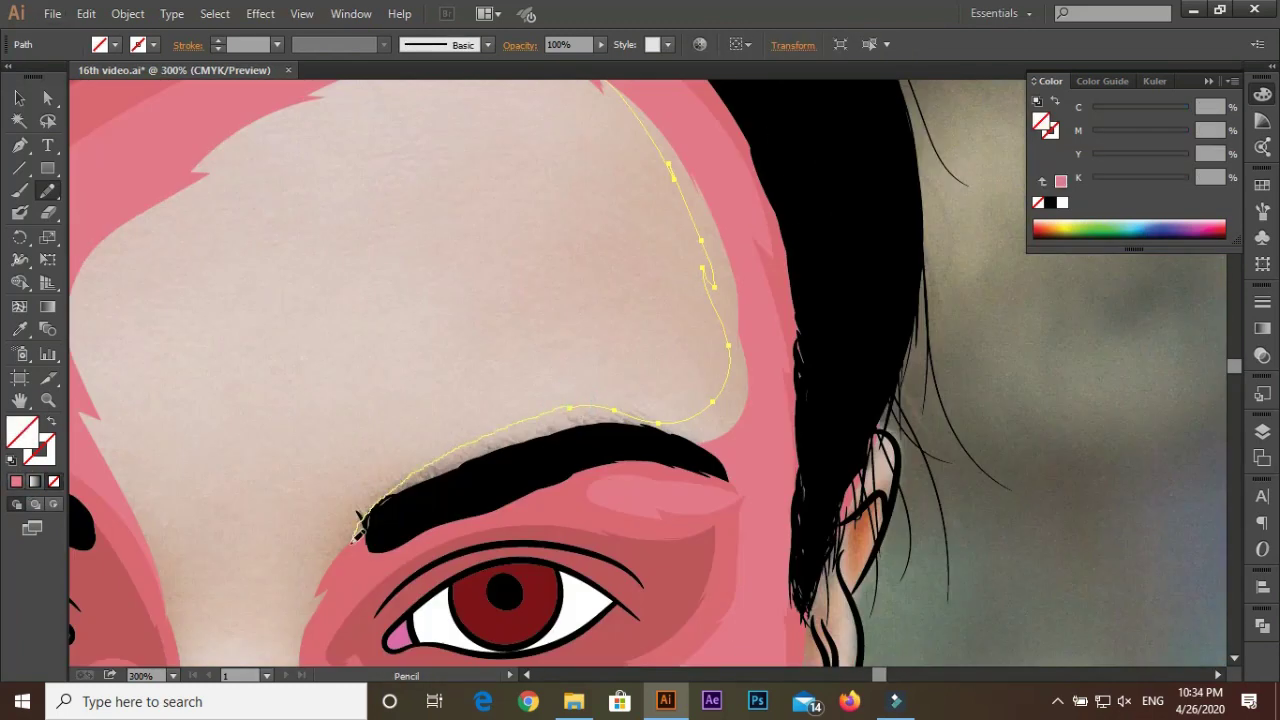
pyautogui.moveTo(500, 620); pyautogui.dragTo(757, 471)
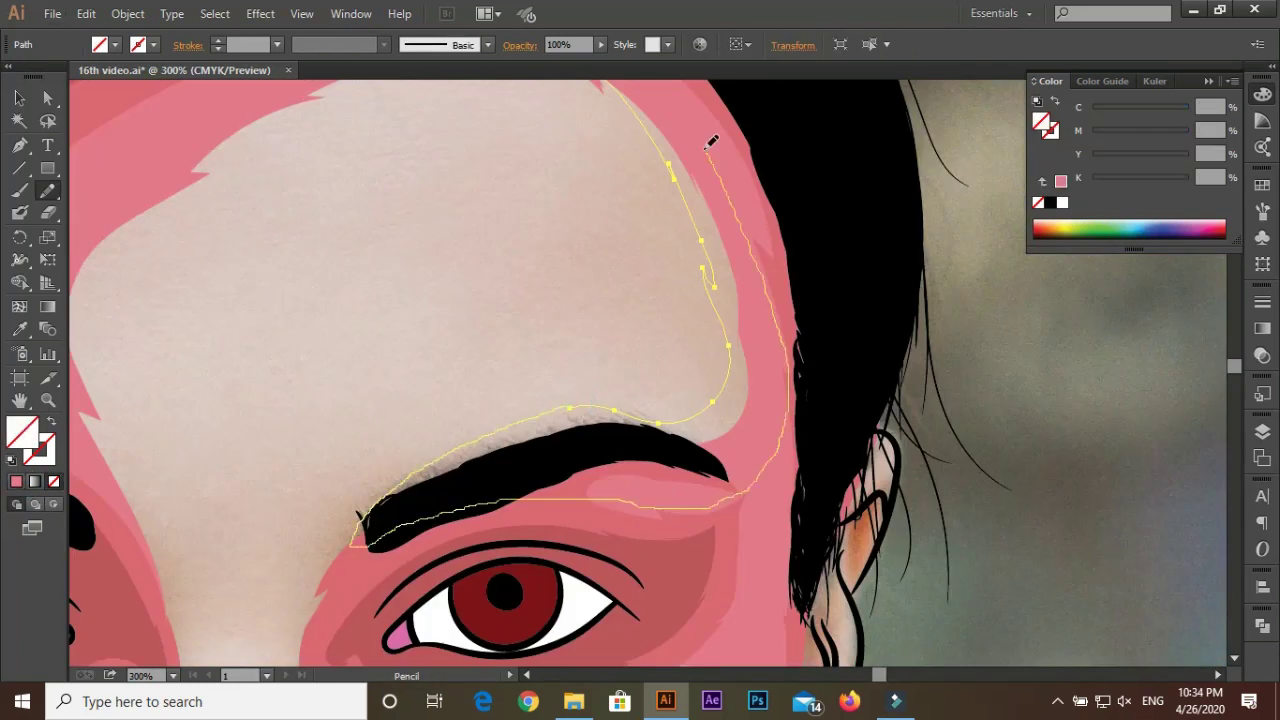
pyautogui.scroll(3, 700, 400)
pyautogui.moveTo(642, 236); pyautogui.dragTo(605, 222)
pyautogui.hotkey('ctrl', 'shift', 'a')
pyautogui.scroll(-3, 277, 434)
# Draw a pink outline up around the nose bridge
pyautogui.scroll(4, 386, 463)
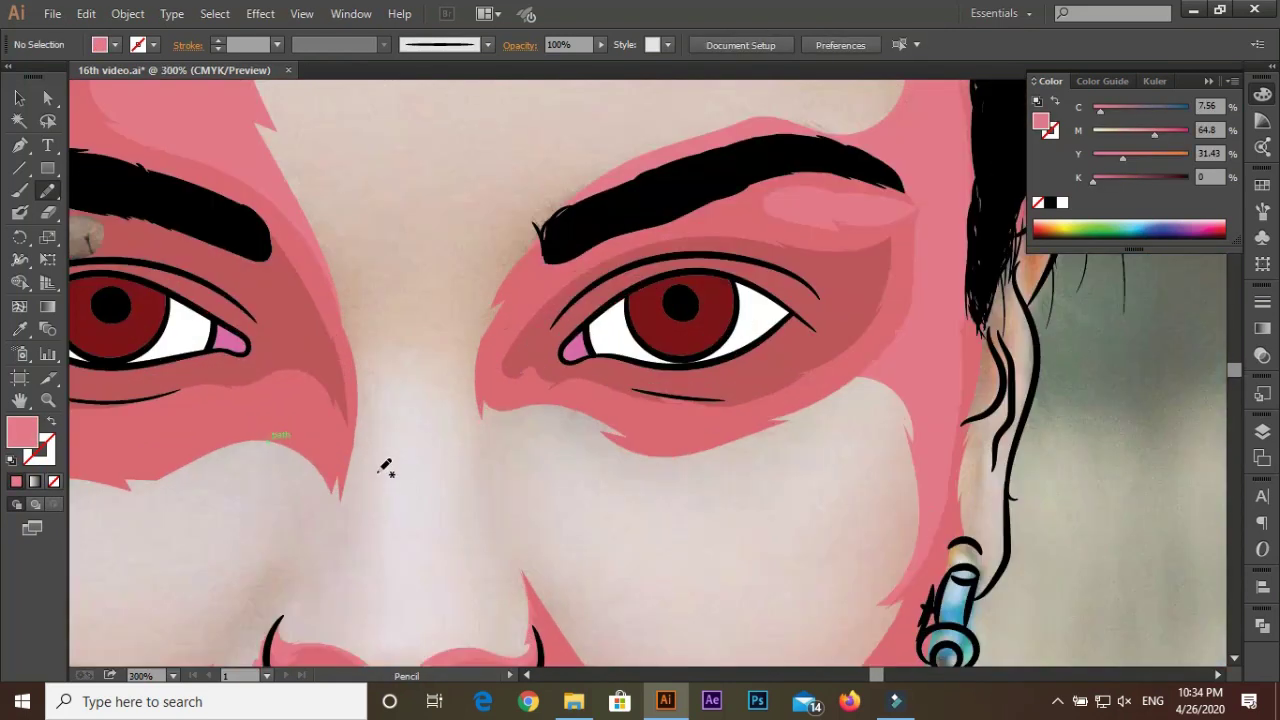
pyautogui.click(330, 574)
pyautogui.moveTo(336, 548); pyautogui.dragTo(376, 438)
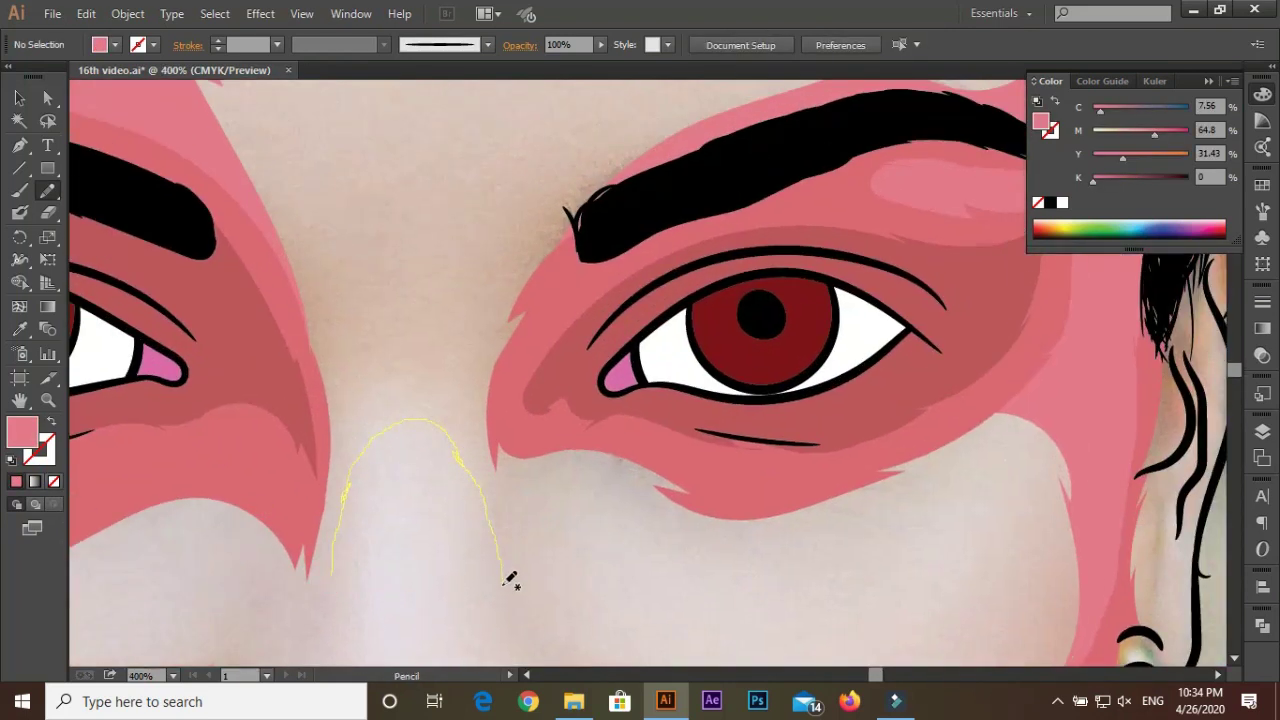
pyautogui.moveTo(505, 580); pyautogui.dragTo(503, 584)
pyautogui.scroll(-2, 420, 480)
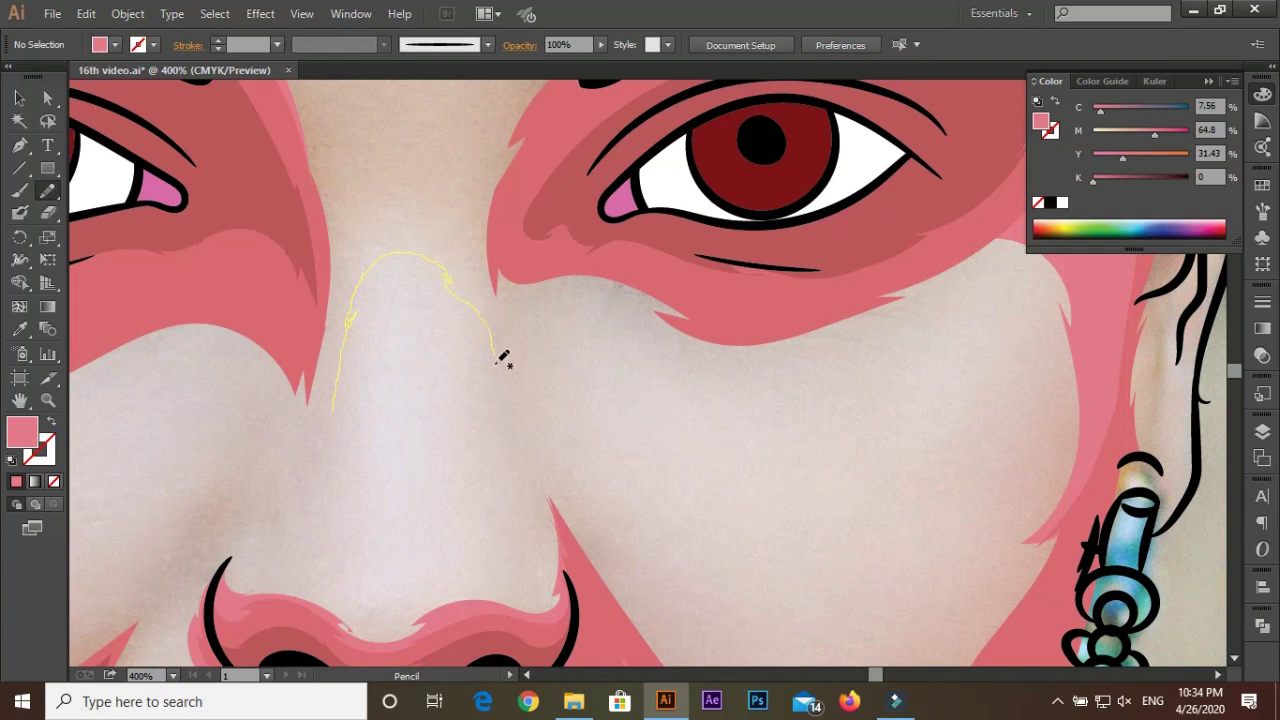
pyautogui.moveTo(951, 362); pyautogui.dragTo(951, 364)
pyautogui.scroll(-2, 951, 364)
# Extend the outline around the cheek toward the eye and close the nose-bridge shape
pyautogui.moveTo(908, 262); pyautogui.dragTo(901, 335)
pyautogui.moveTo(697, 304)
pyautogui.mouseDown()
pyautogui.moveTo(918, 466)
pyautogui.moveTo(857, 194)
pyautogui.mouseUp()
pyautogui.moveTo(581, 266); pyautogui.dragTo(583, 270)
pyautogui.press(',')
pyautogui.scroll(2, 658, 360)
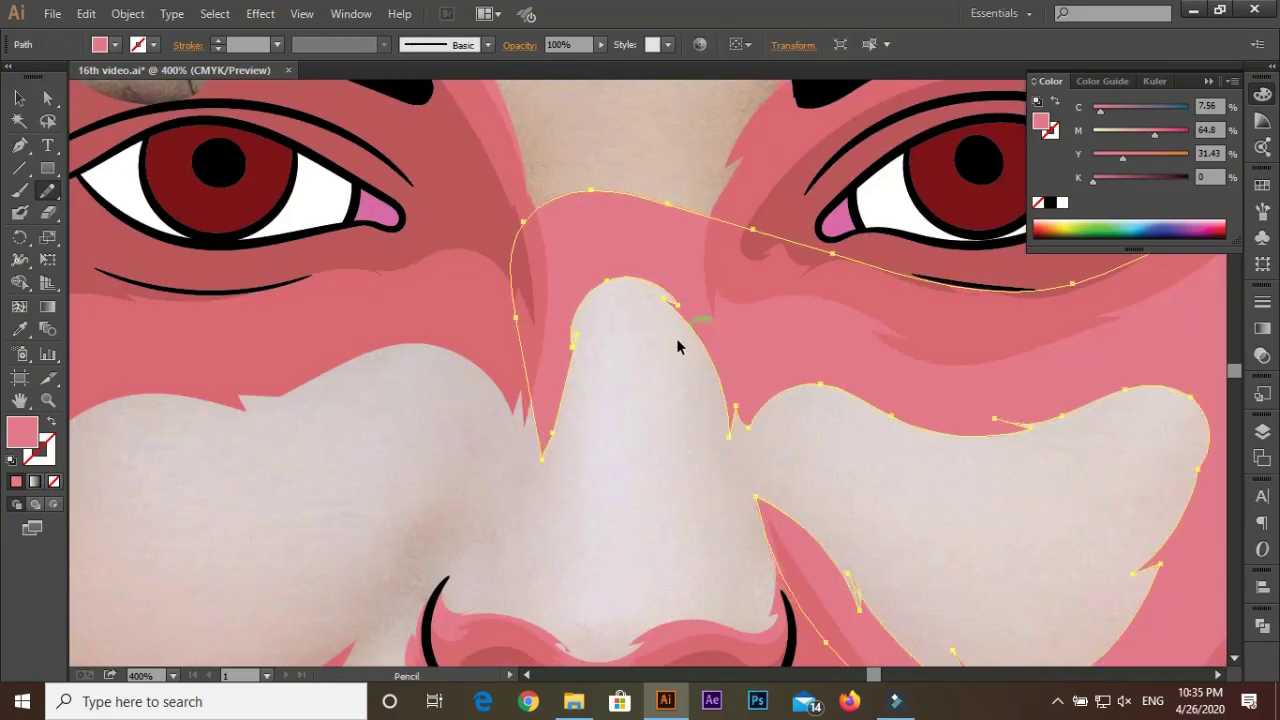
pyautogui.hotkey('ctrl', 'shift', 'a')
# Trace a pink outline under the right eye and along the eyebrow
pyautogui.scroll(1, 603, 343)
pyautogui.scroll(2, 463, 495)
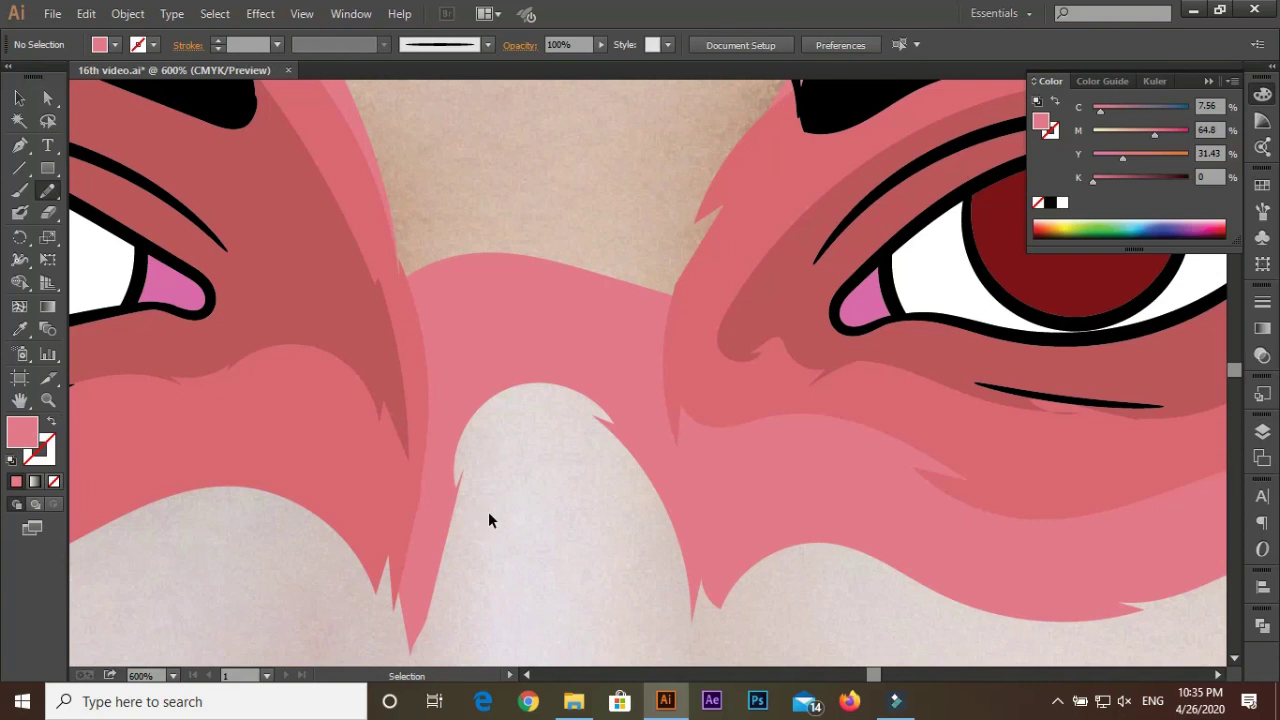
pyautogui.scroll(-1, 489, 514)
pyautogui.scroll(-1, 485, 490)
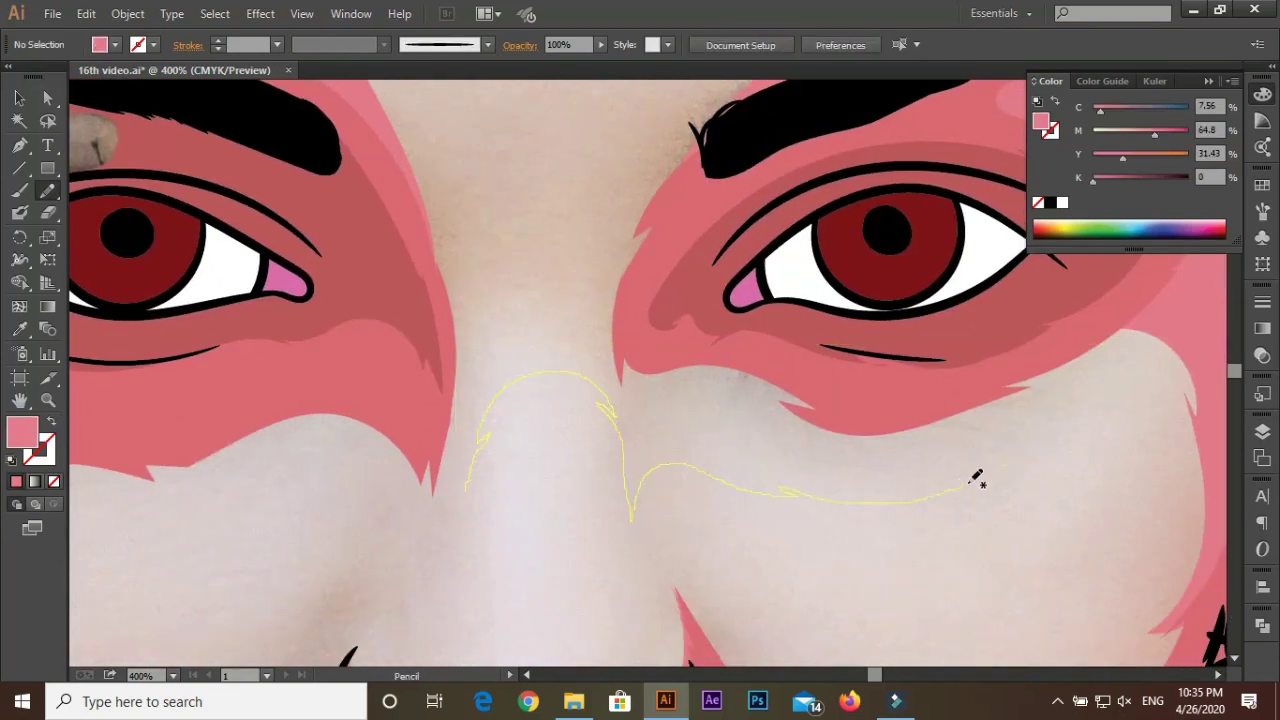
pyautogui.moveTo(976, 480); pyautogui.dragTo(1048, 565)
pyautogui.scroll(-1, 1048, 565)
pyautogui.scroll(-5, 1000, 450)
pyautogui.moveTo(929, 309); pyautogui.dragTo(906, 366)
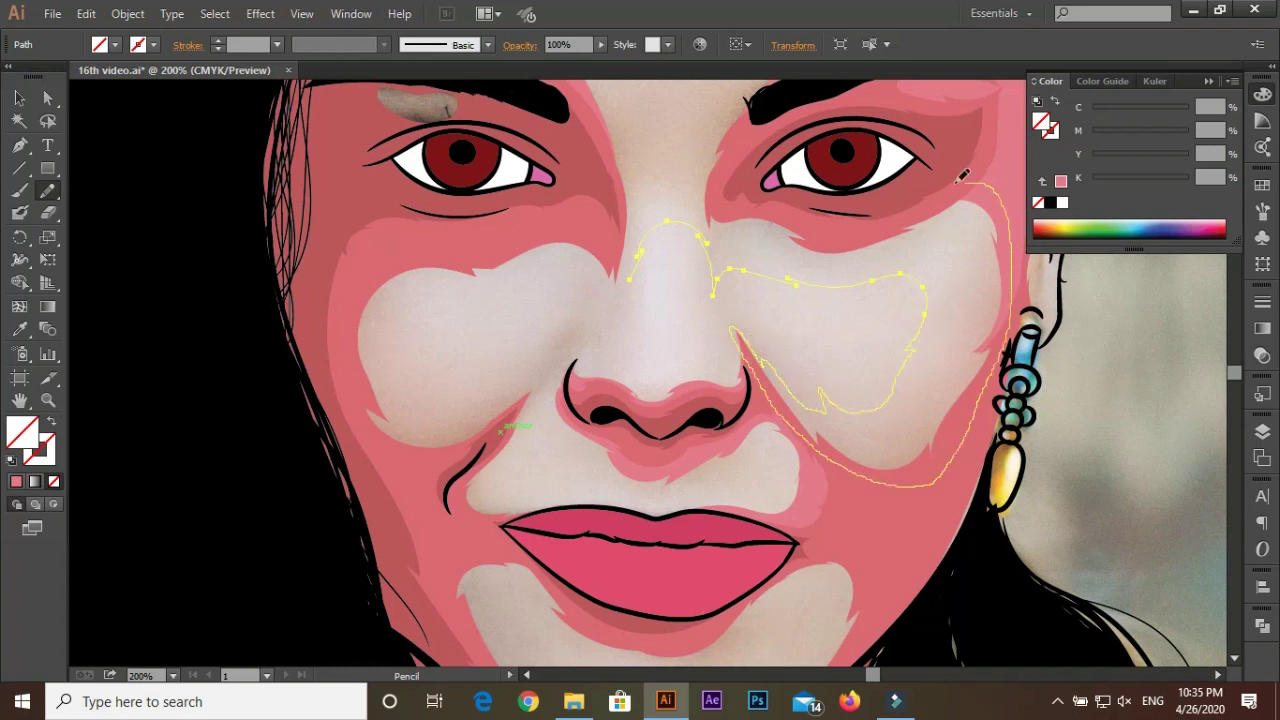
pyautogui.moveTo(962, 176); pyautogui.dragTo(791, 272)
# Undo a stray extension down the pink edge and deselect the under-eye shape
pyautogui.scroll(1, 740, 290)
pyautogui.scroll(1, 780, 280)
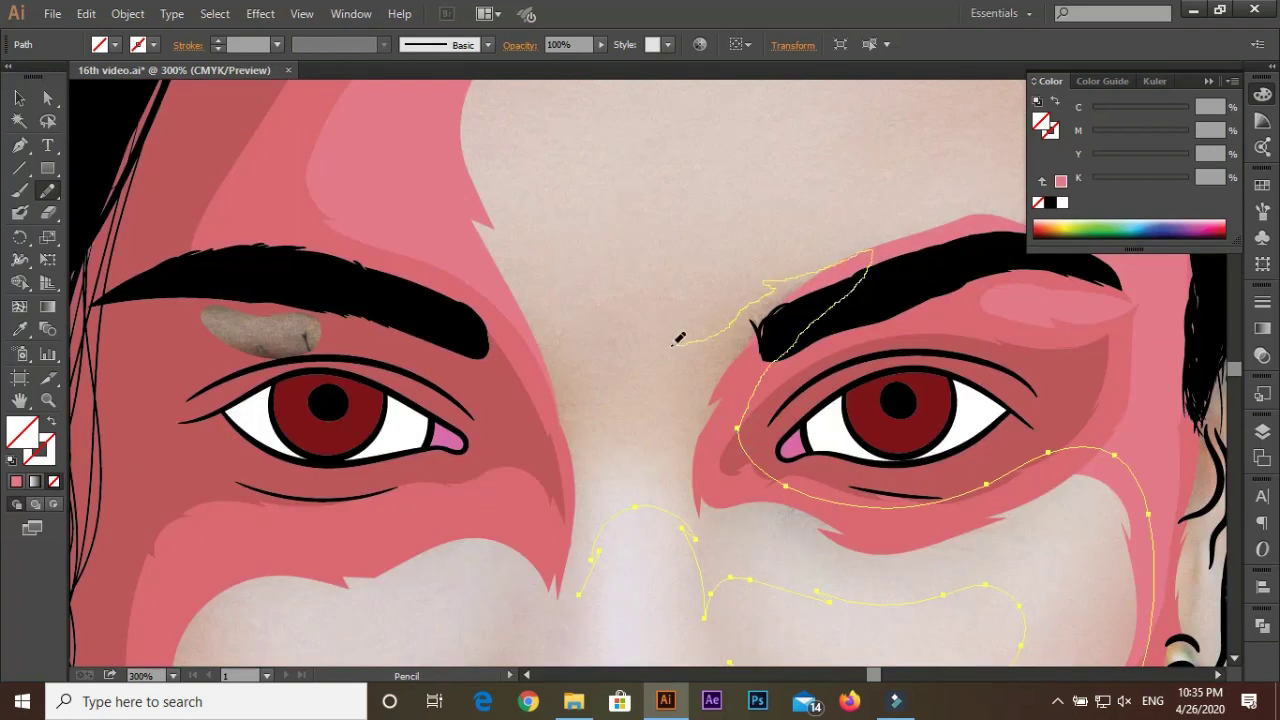
pyautogui.scroll(2, 497, 312)
pyautogui.scroll(-1, 529, 249)
pyautogui.moveTo(503, 143); pyautogui.dragTo(522, 263)
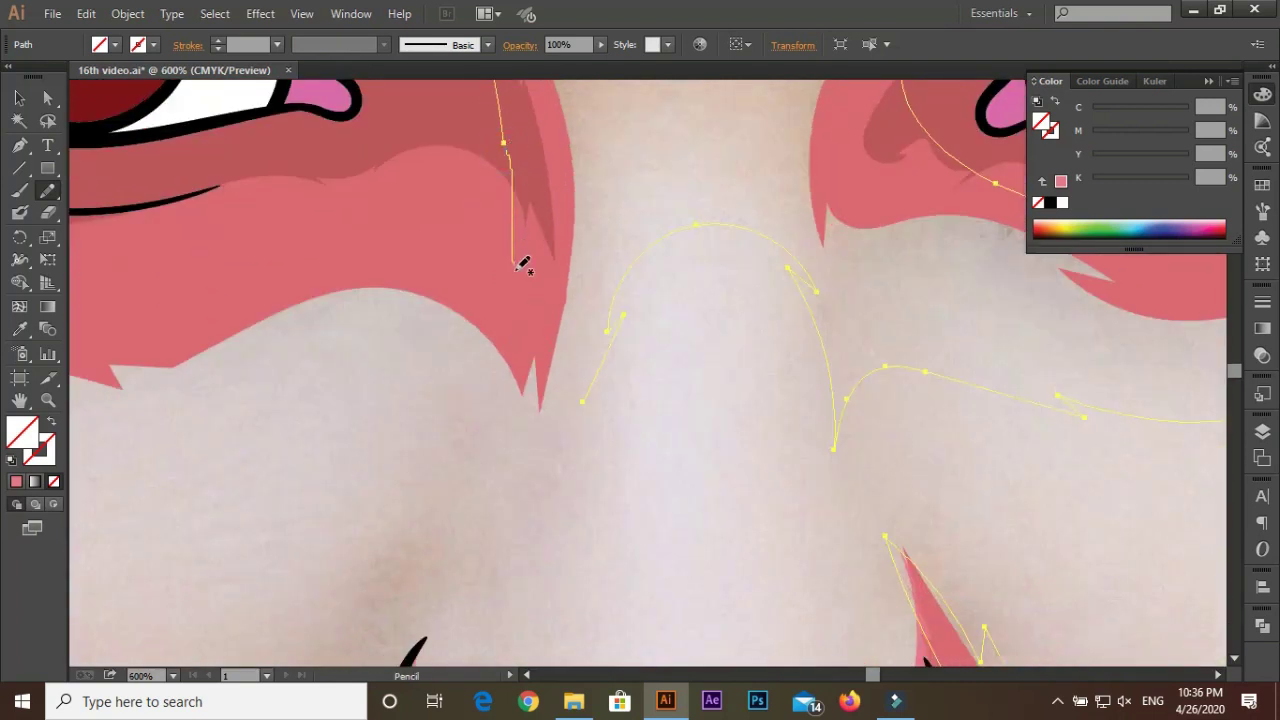
pyautogui.hotkey('ctrl', 'z')
pyautogui.keyDown('ctrl'); pyautogui.click(108, 443); pyautogui.keyUp('ctrl')
pyautogui.scroll(-2, 431, 334)
pyautogui.scroll(1, 313, 506)
# Draw a pink outline along the left cheek highlight down beside the nose
pyautogui.hscroll(-3, 318, 502)
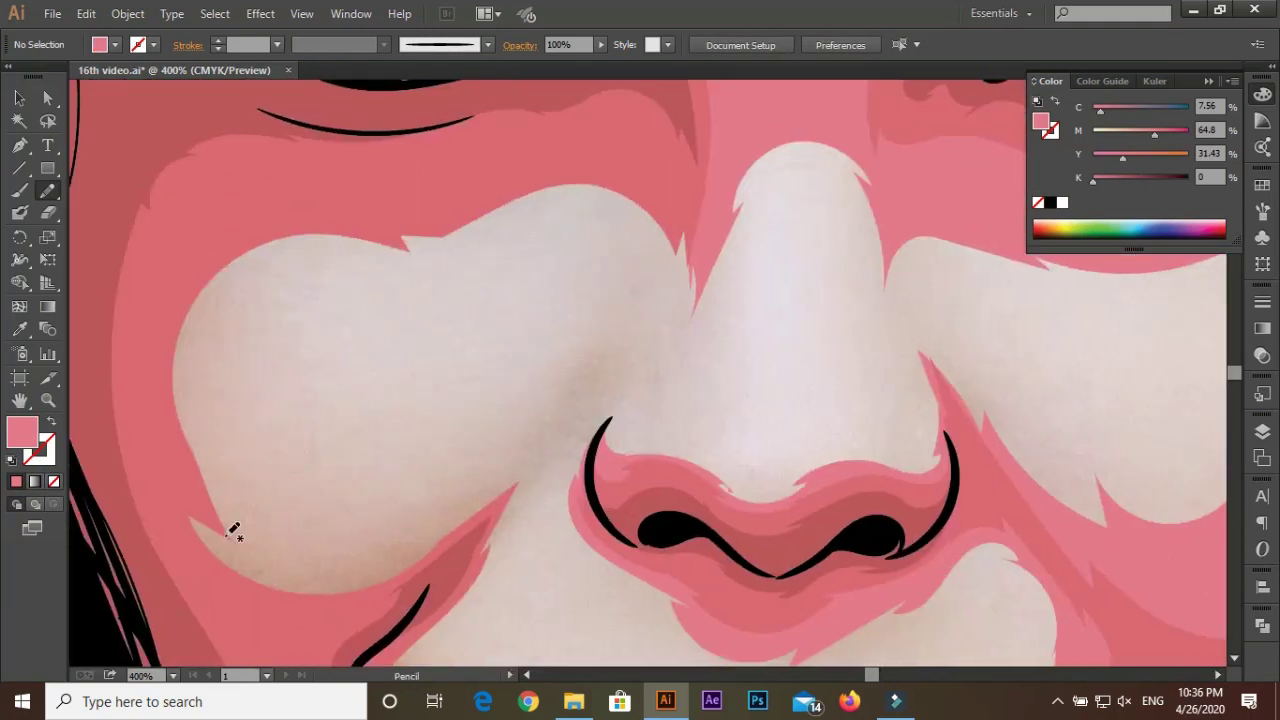
pyautogui.moveTo(416, 532); pyautogui.dragTo(518, 446)
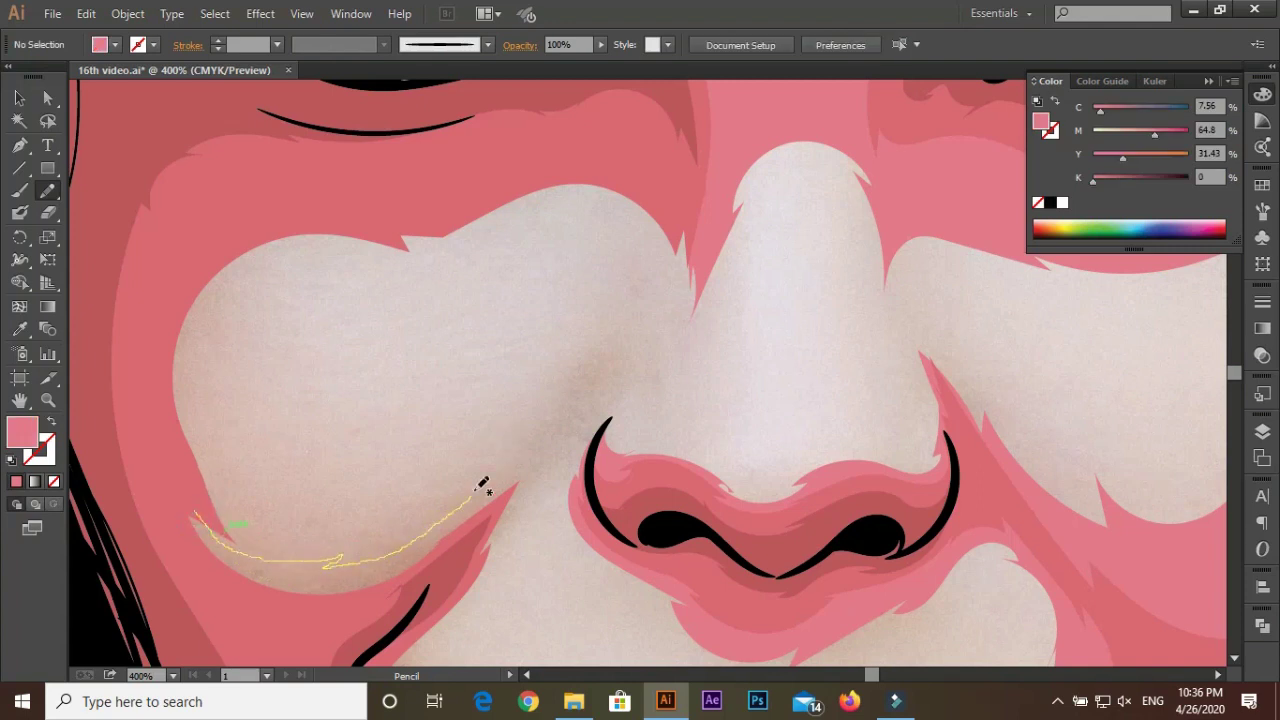
pyautogui.moveTo(606, 332); pyautogui.dragTo(521, 499)
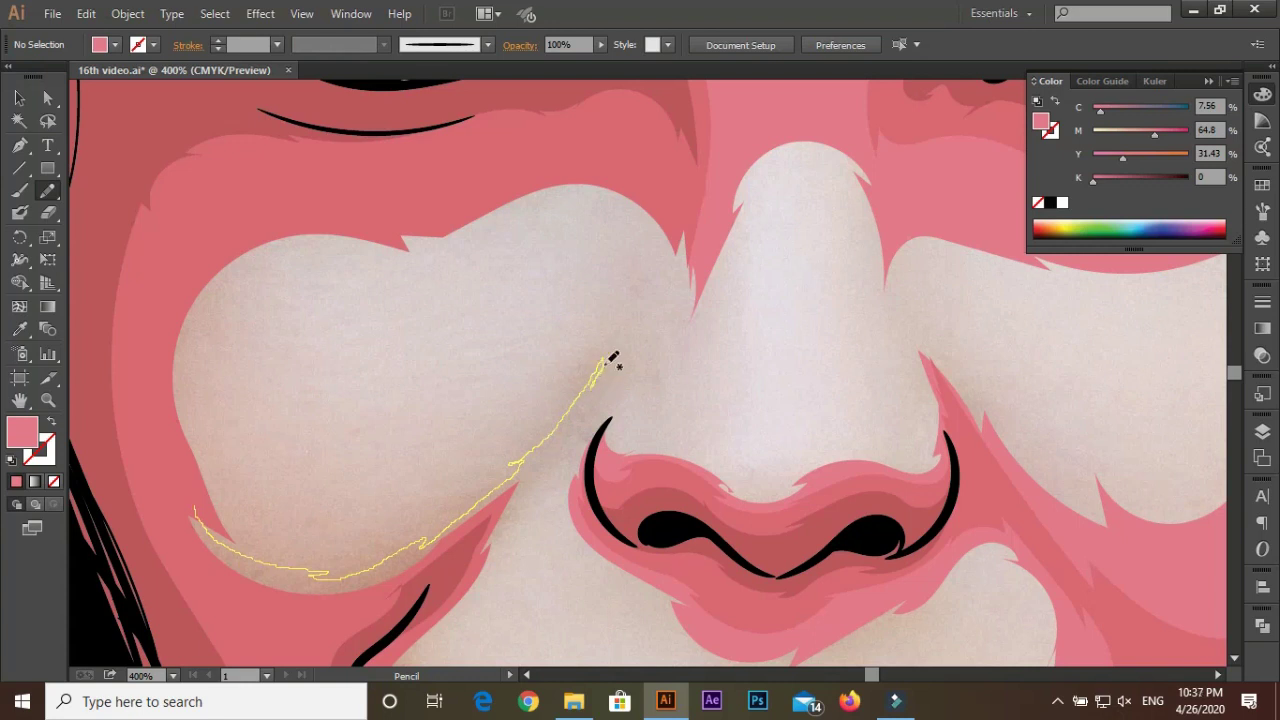
pyautogui.moveTo(563, 441); pyautogui.dragTo(523, 512)
pyautogui.scroll(-4, 571, 305)
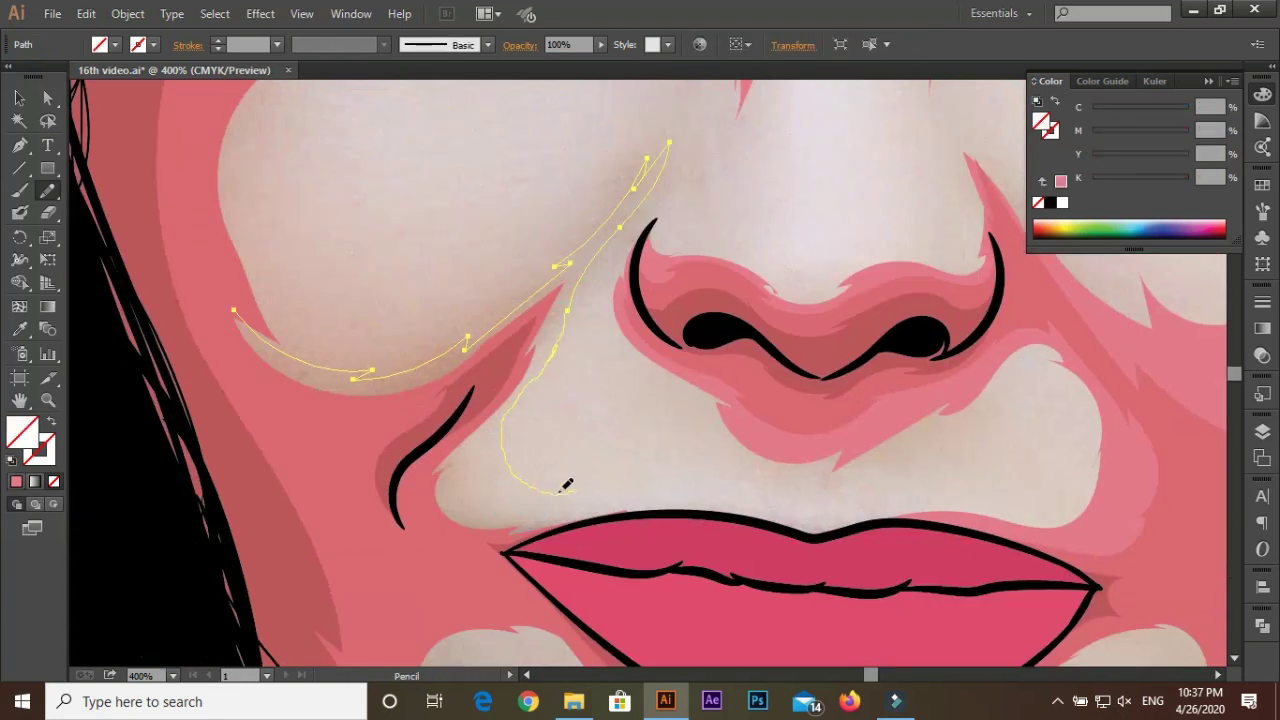
pyautogui.moveTo(652, 515); pyautogui.dragTo(652, 515)
pyautogui.hotkey('ctrl', 'shift', 'a')
# Add small pink shapes at the nose crease and nostril side
pyautogui.scroll(-3, 394, 296)
pyautogui.scroll(3, 562, 437)
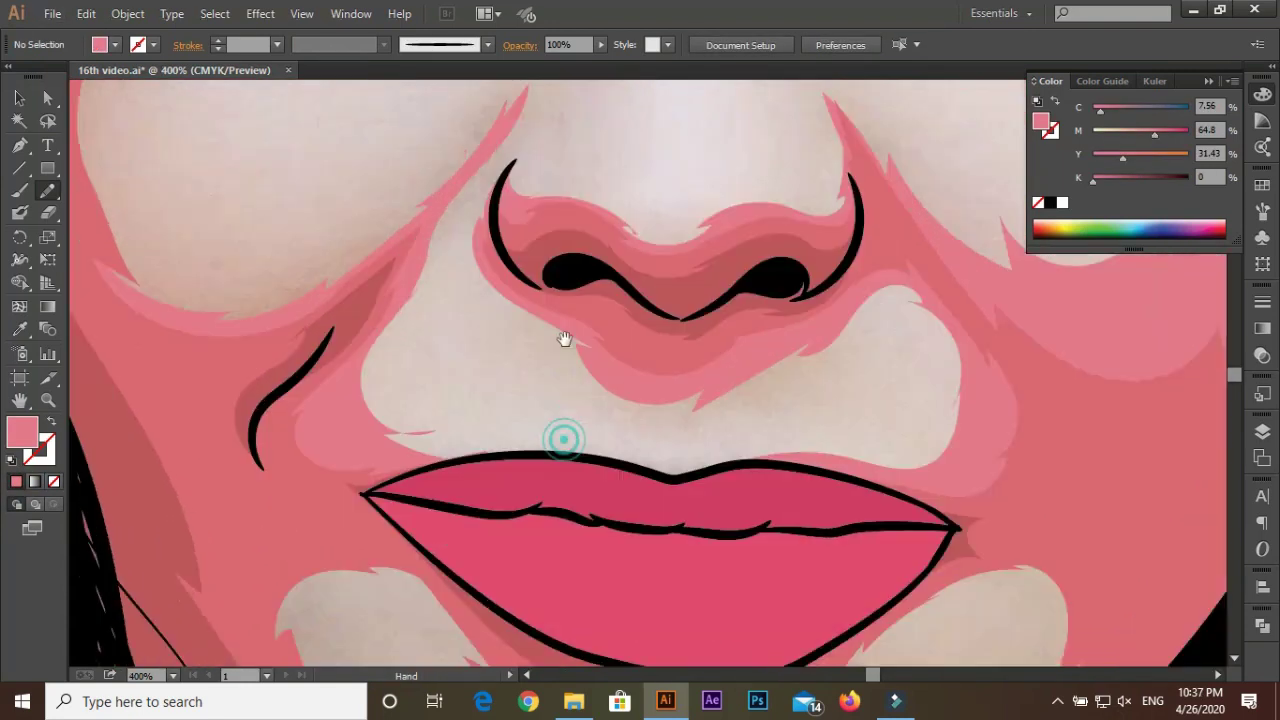
pyautogui.scroll(2, 374, 418)
pyautogui.moveTo(404, 536); pyautogui.dragTo(404, 536)
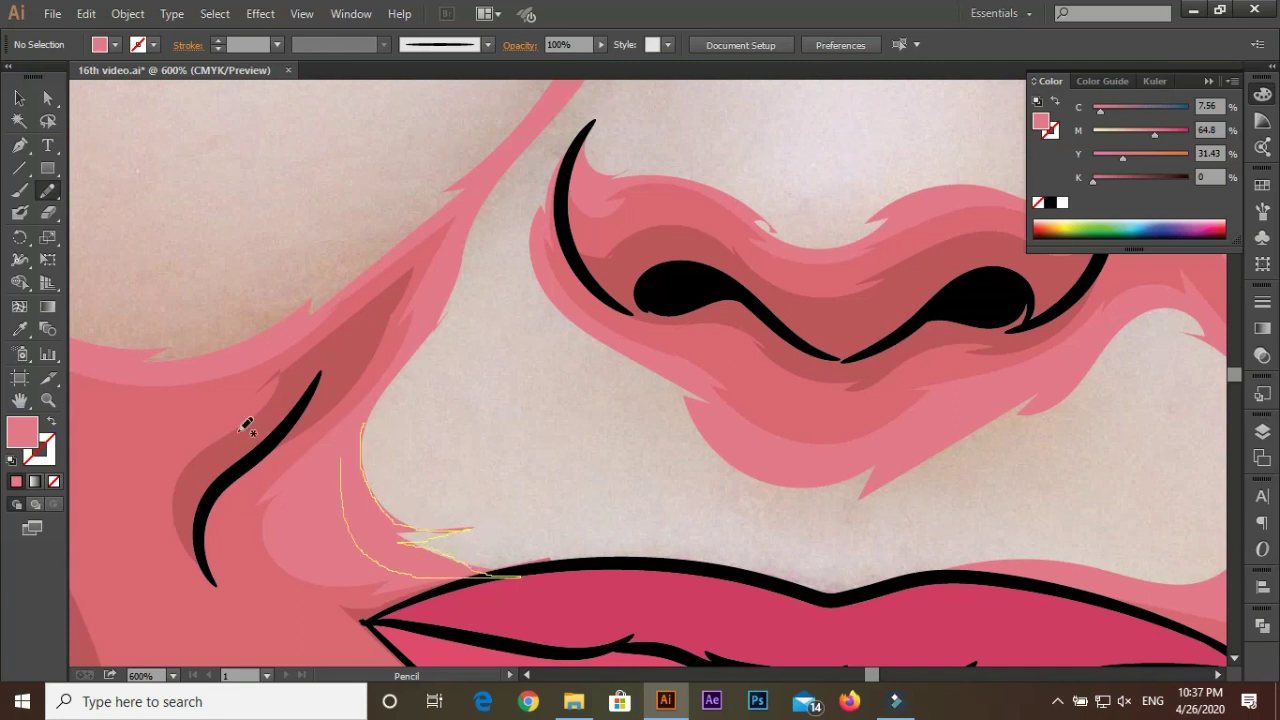
pyautogui.scroll(-2, 246, 423)
pyautogui.scroll(3, 463, 380)
pyautogui.moveTo(609, 517); pyautogui.dragTo(520, 485)
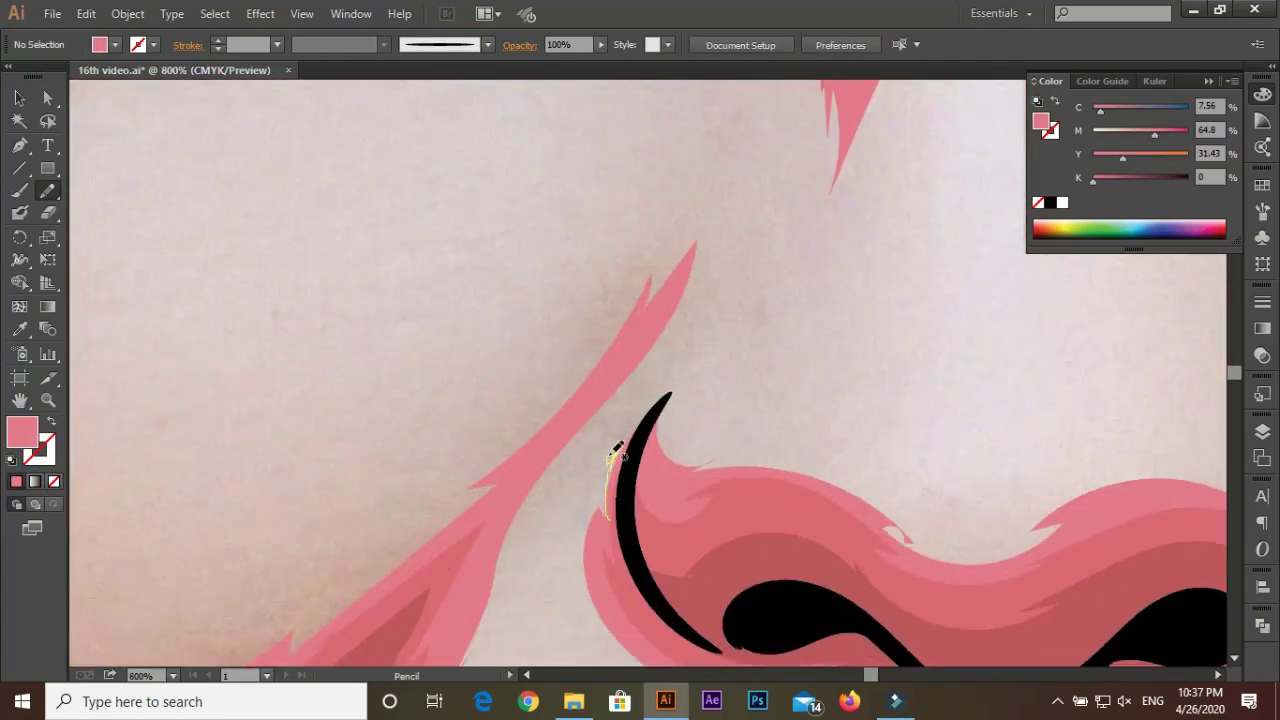
pyautogui.moveTo(690, 360)
pyautogui.mouseDown()
pyautogui.moveTo(652, 392)
pyautogui.moveTo(624, 372)
pyautogui.mouseUp()
# Trace a closed pink shape around the upper cheek highlight
pyautogui.scroll(-2, 623, 514)
pyautogui.scroll(1, 623, 514)
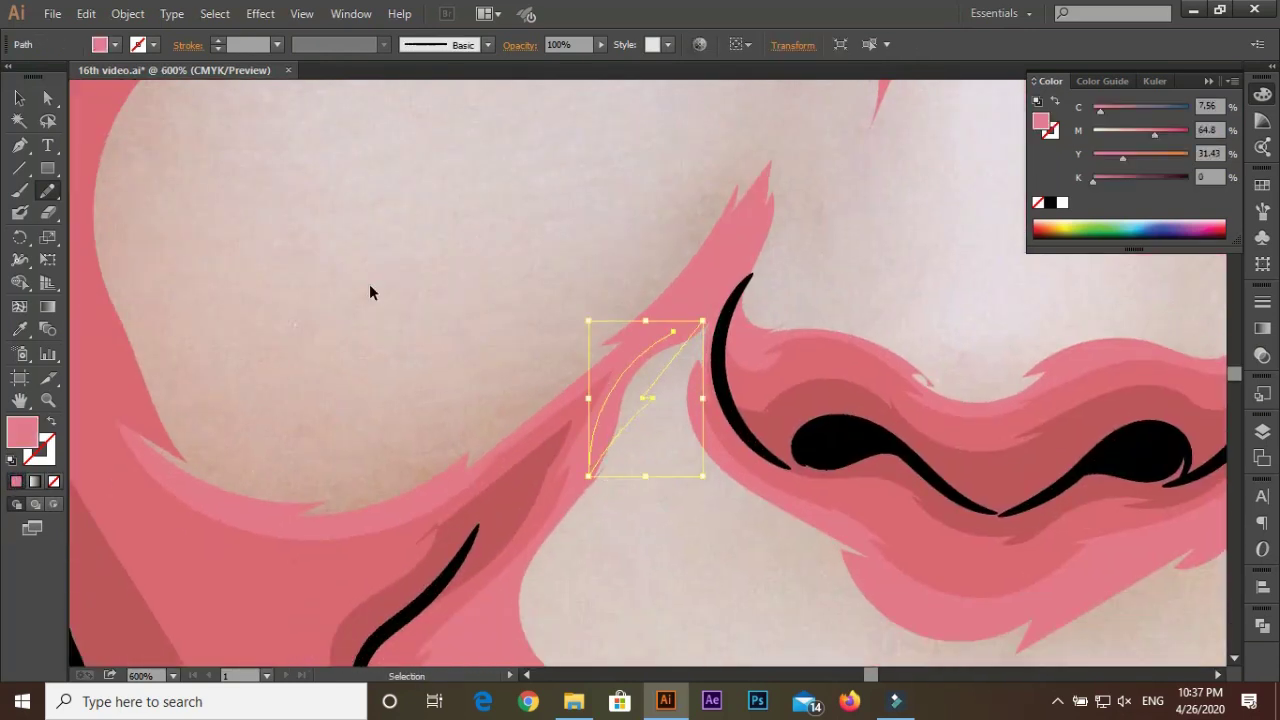
pyautogui.scroll(-1, 786, 386)
pyautogui.scroll(1, 786, 386)
pyautogui.moveTo(744, 487); pyautogui.dragTo(712, 555)
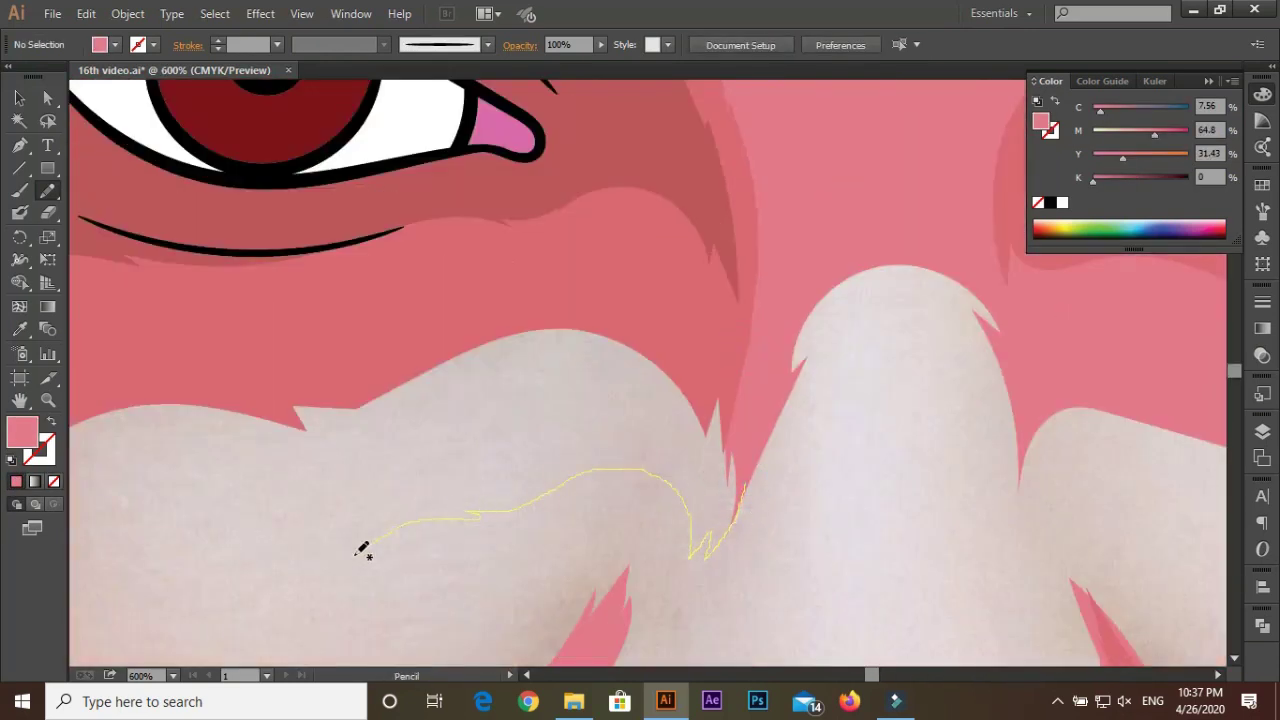
pyautogui.moveTo(362, 549); pyautogui.dragTo(362, 549)
pyautogui.scroll(-1, 486, 345)
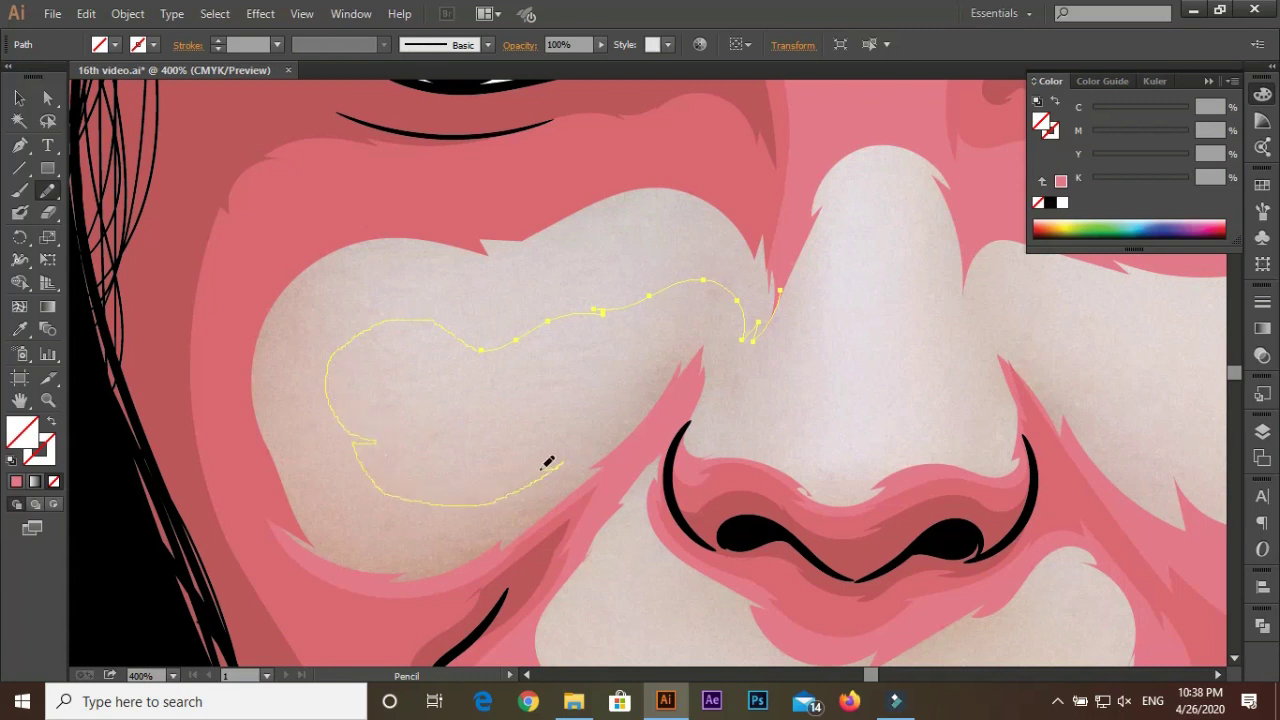
pyautogui.moveTo(705, 343); pyautogui.dragTo(740, 300)
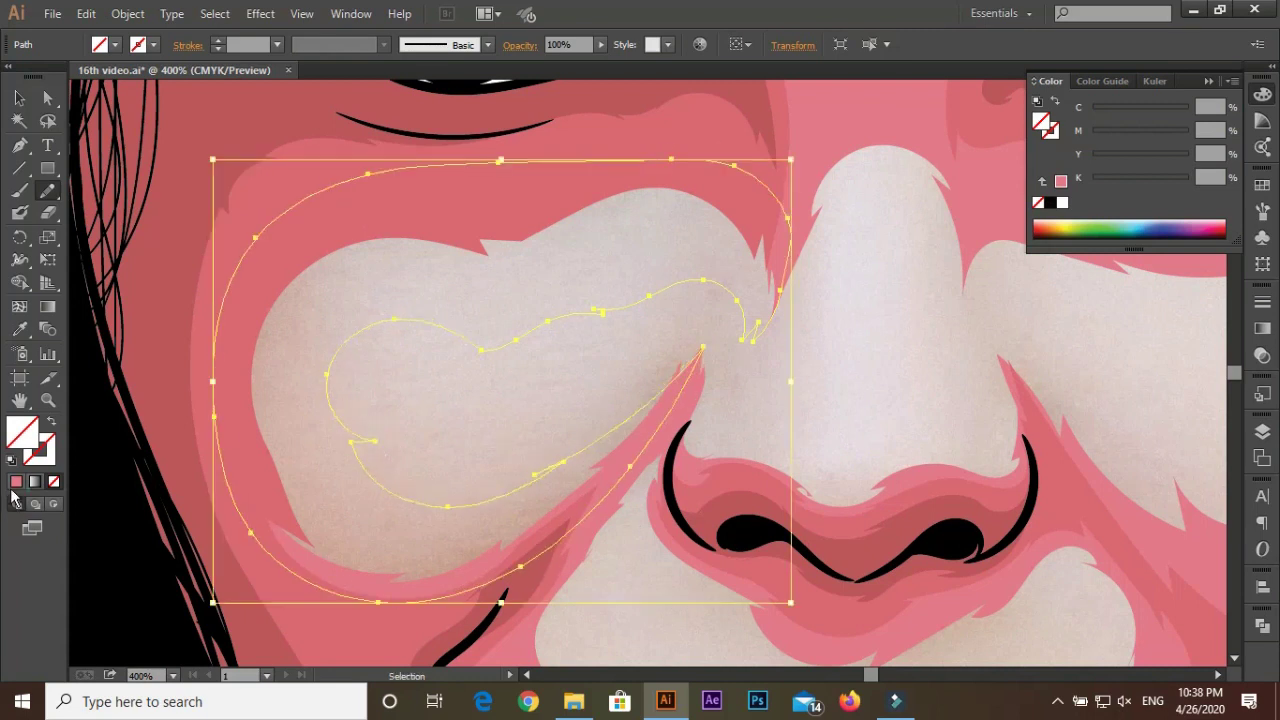
# Draw a pink shape below the lower lip
pyautogui.scroll(-1, 838, 315)
pyautogui.scroll(-3, 838, 315)
pyautogui.scroll(4, 677, 514)
pyautogui.moveTo(603, 360); pyautogui.dragTo(710, 418)
pyautogui.moveTo(906, 566); pyautogui.dragTo(820, 543)
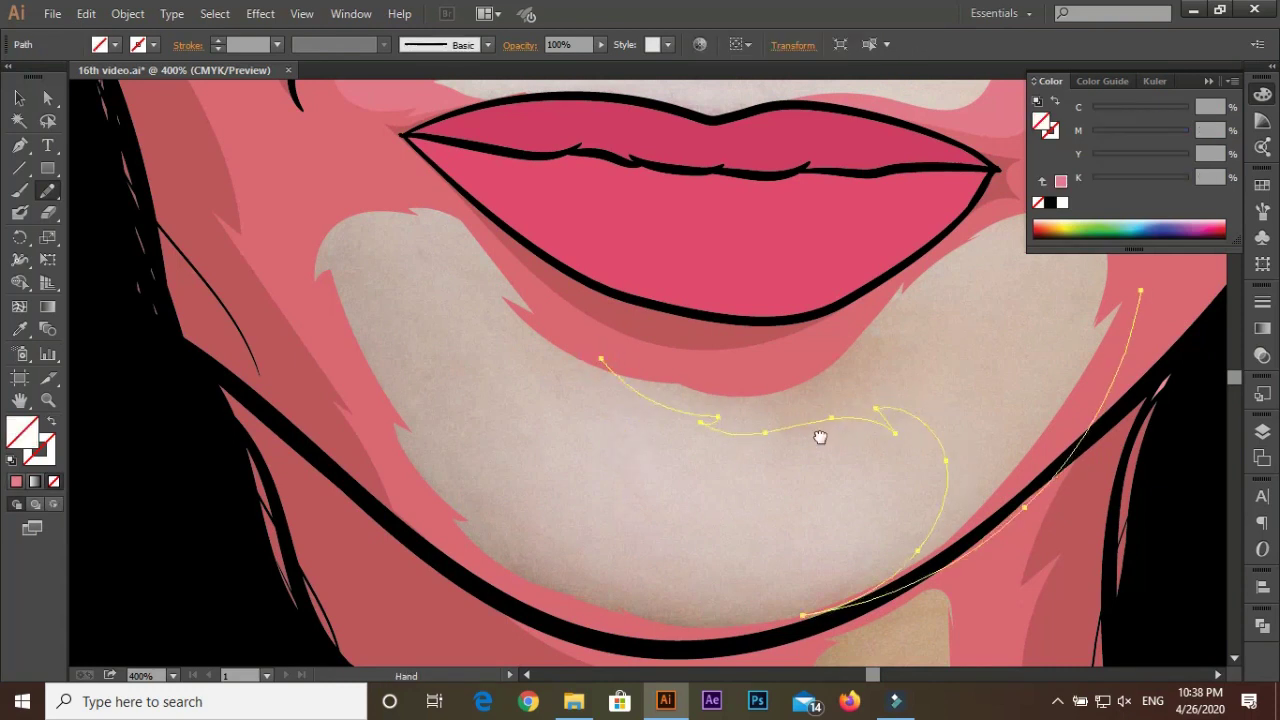
pyautogui.scroll(3, 820, 543)
pyautogui.hotkey('ctrl', 'shift', 'a')
# Outline the chin highlight with pink shapes along its lower edge
pyautogui.scroll(2, 624, 530)
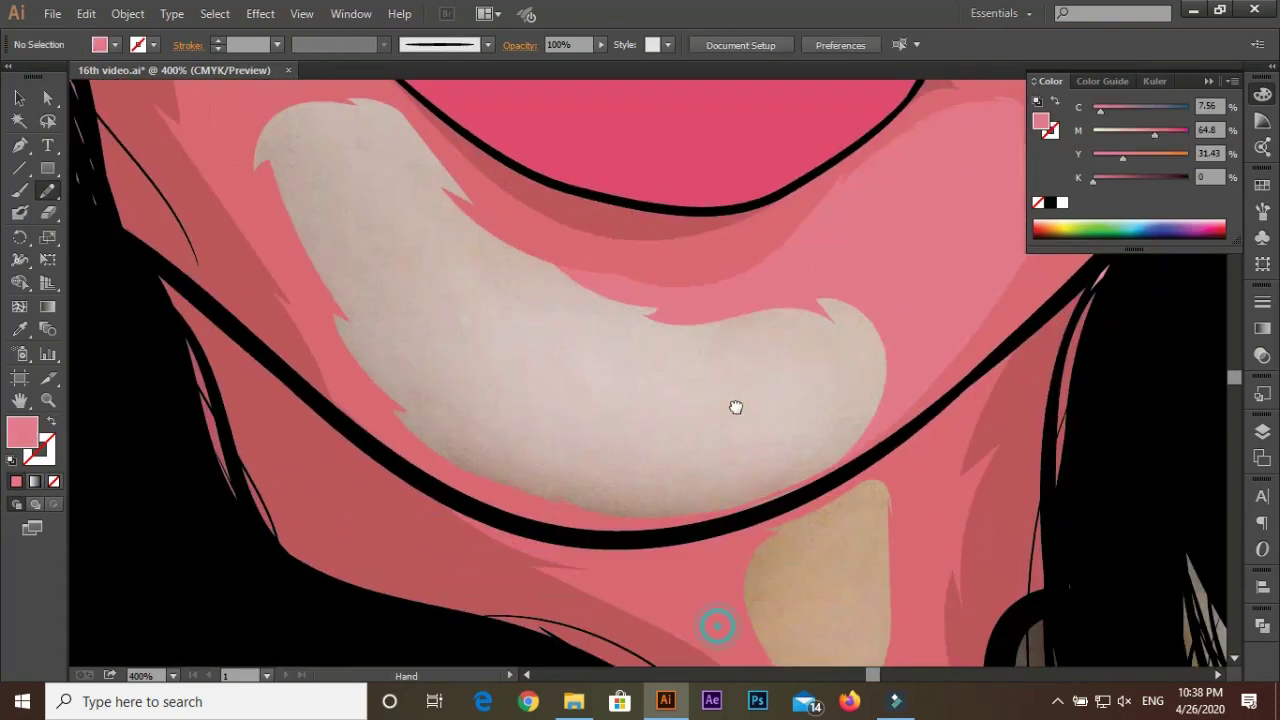
pyautogui.scroll(-2, 737, 406)
pyautogui.moveTo(903, 300); pyautogui.dragTo(614, 414)
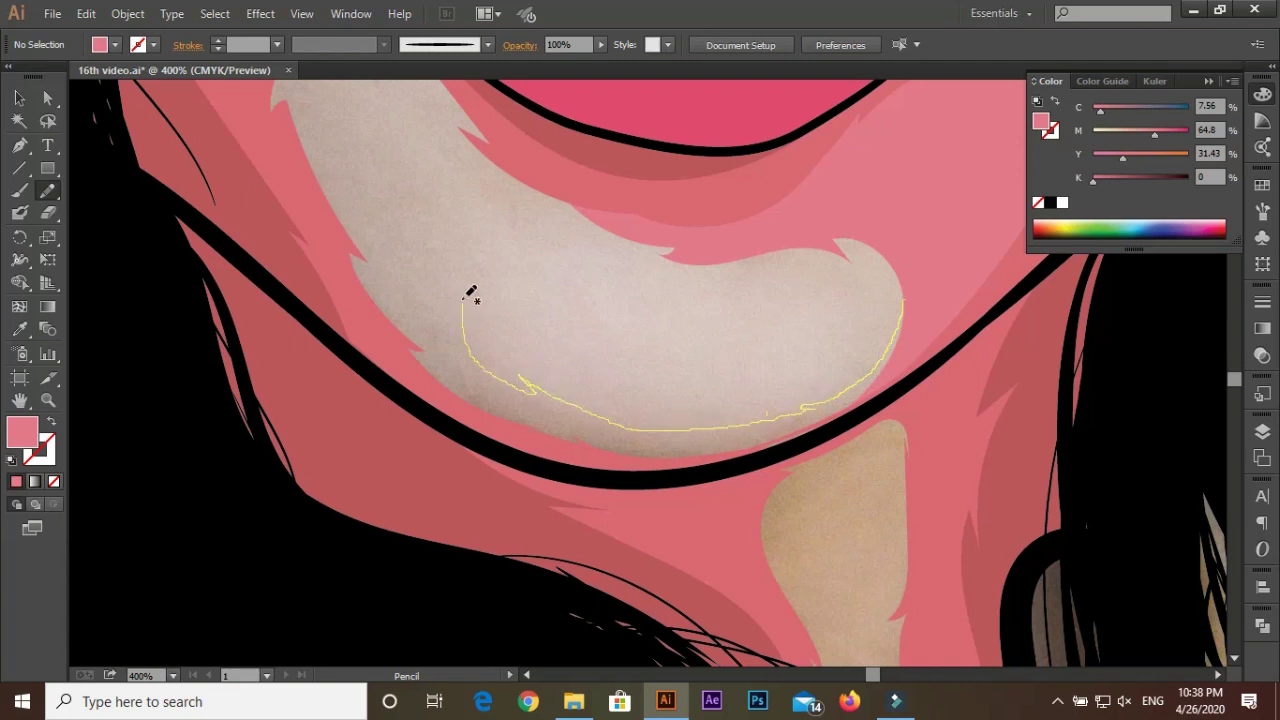
pyautogui.moveTo(662, 242); pyautogui.dragTo(662, 242)
pyautogui.scroll(2, 700, 280)
pyautogui.moveTo(720, 312)
pyautogui.mouseDown()
pyautogui.moveTo(983, 385)
pyautogui.moveTo(975, 430)
pyautogui.mouseUp()
pyautogui.hotkey('ctrl', 'shift', 'a')
# Trace around the tan neck patch so it turns pink
pyautogui.scroll(-2, 629, 420)
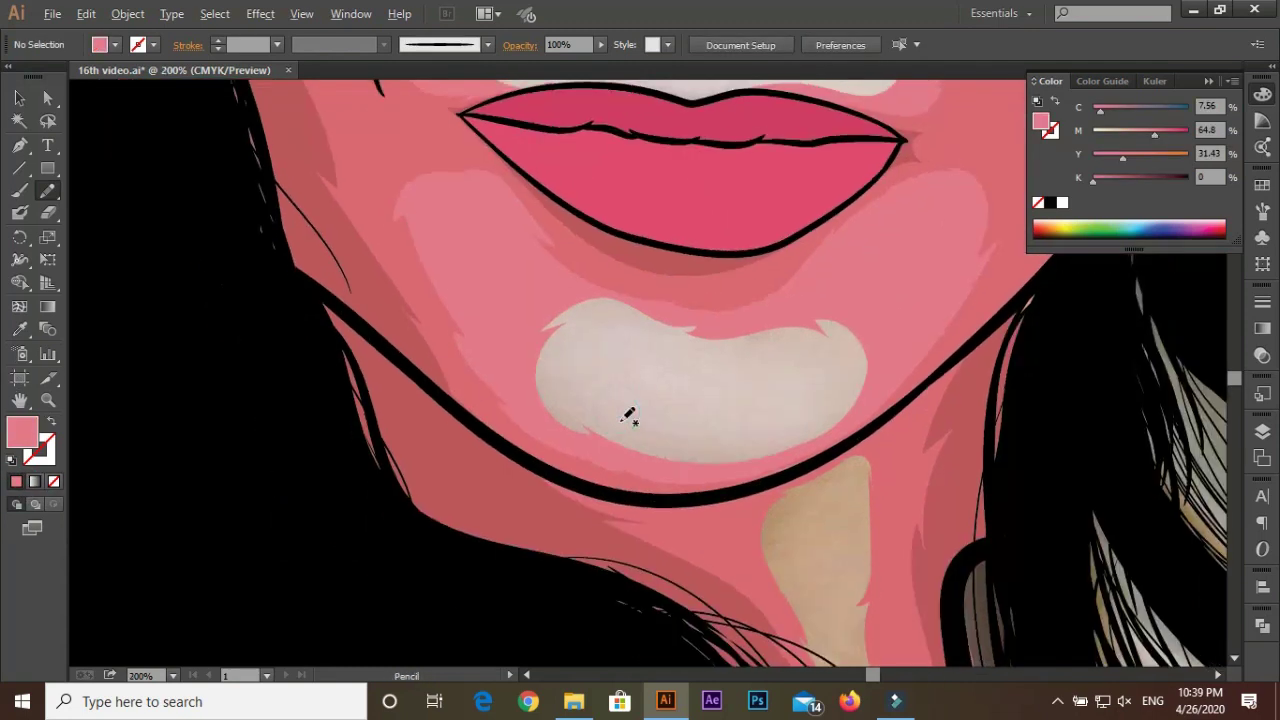
pyautogui.scroll(-3, 629, 420)
pyautogui.scroll(1, 666, 322)
pyautogui.moveTo(599, 297)
pyautogui.mouseDown()
pyautogui.moveTo(731, 206)
pyautogui.moveTo(566, 286)
pyautogui.mouseUp()
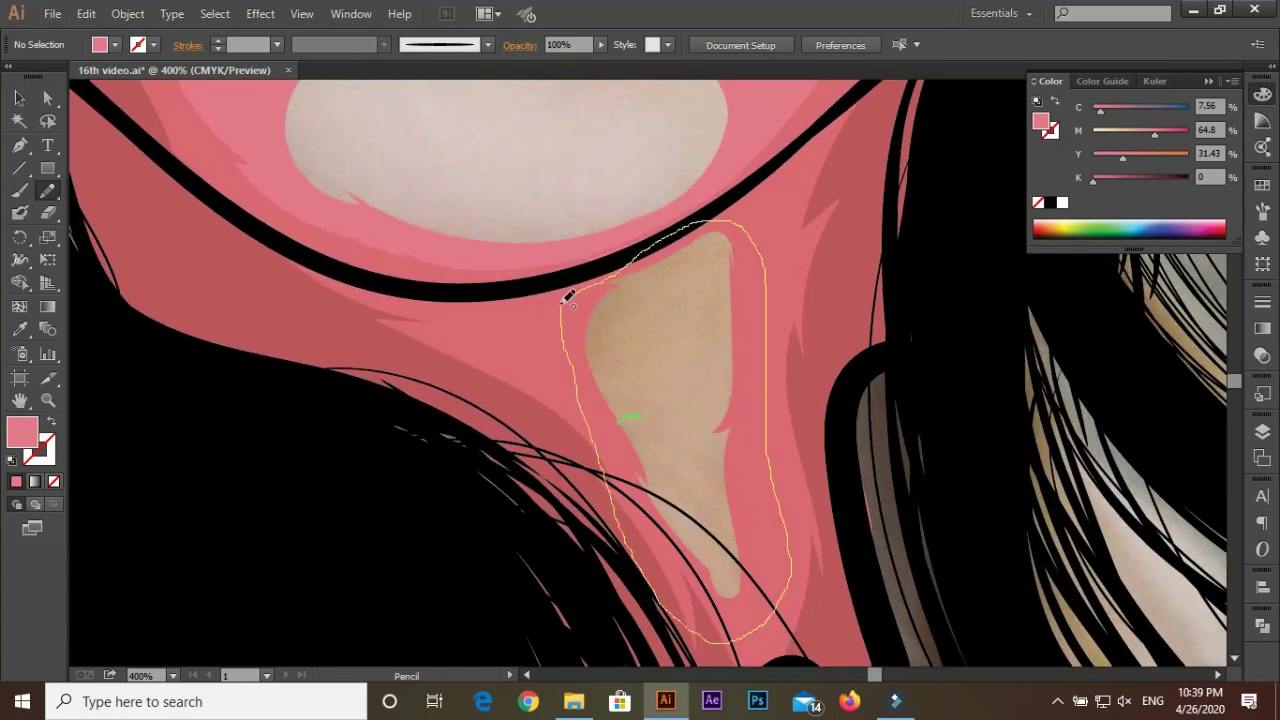
pyautogui.hotkey('ctrl', 'shift', 'a')
pyautogui.scroll(-1, 566, 400)
pyautogui.moveTo(565, 240); pyautogui.dragTo(556, 476)
# Draw a pink shape around the forehead highlight's lower edge
pyautogui.scroll(-2, 622, 354)
pyautogui.scroll(-2, 591, 366)
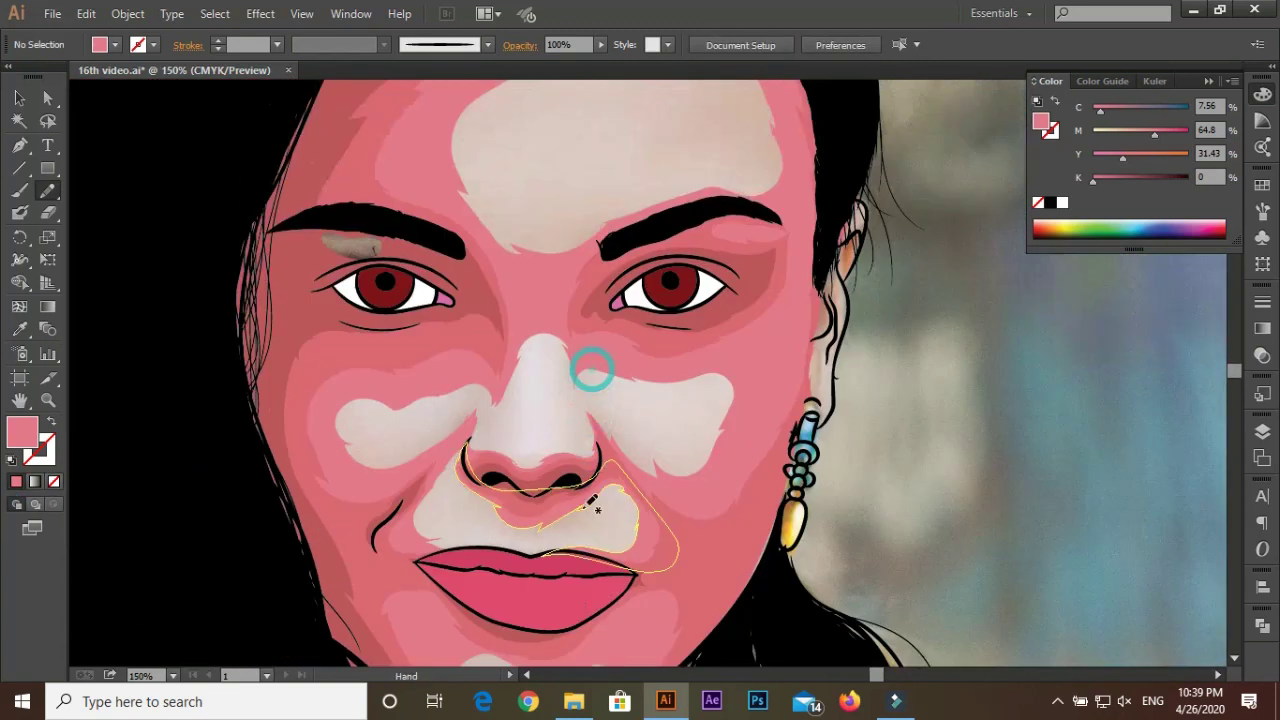
pyautogui.scroll(3, 514, 349)
pyautogui.scroll(2, 297, 335)
pyautogui.moveTo(270, 353); pyautogui.dragTo(272, 362)
pyautogui.moveTo(723, 369)
pyautogui.mouseDown()
pyautogui.moveTo(1126, 369)
pyautogui.moveTo(206, 320)
pyautogui.mouseUp()
pyautogui.hotkey('ctrl', 'shift', 'a')
# Hide the background photo layer
pyautogui.scroll(-5, 615, 330)
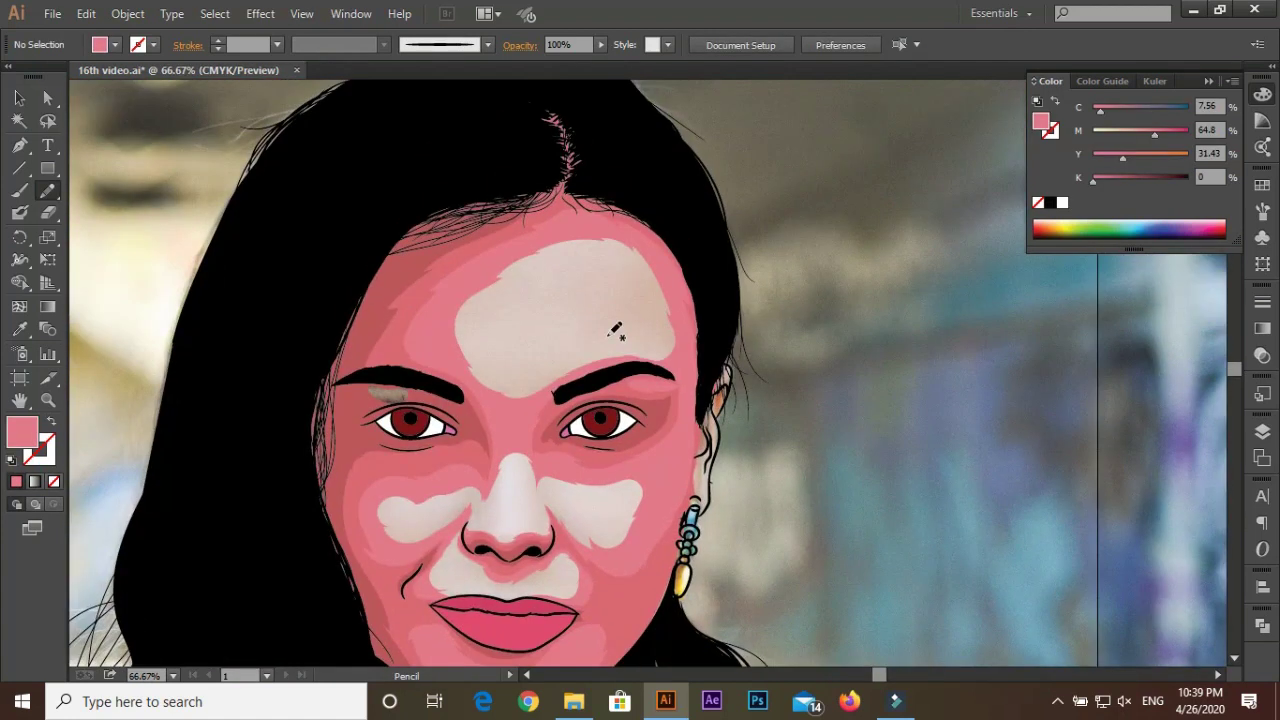
pyautogui.scroll(-2, 615, 330)
pyautogui.scroll(-1, 615, 330)
pyautogui.click(1262, 431)
pyautogui.click(1041, 561)
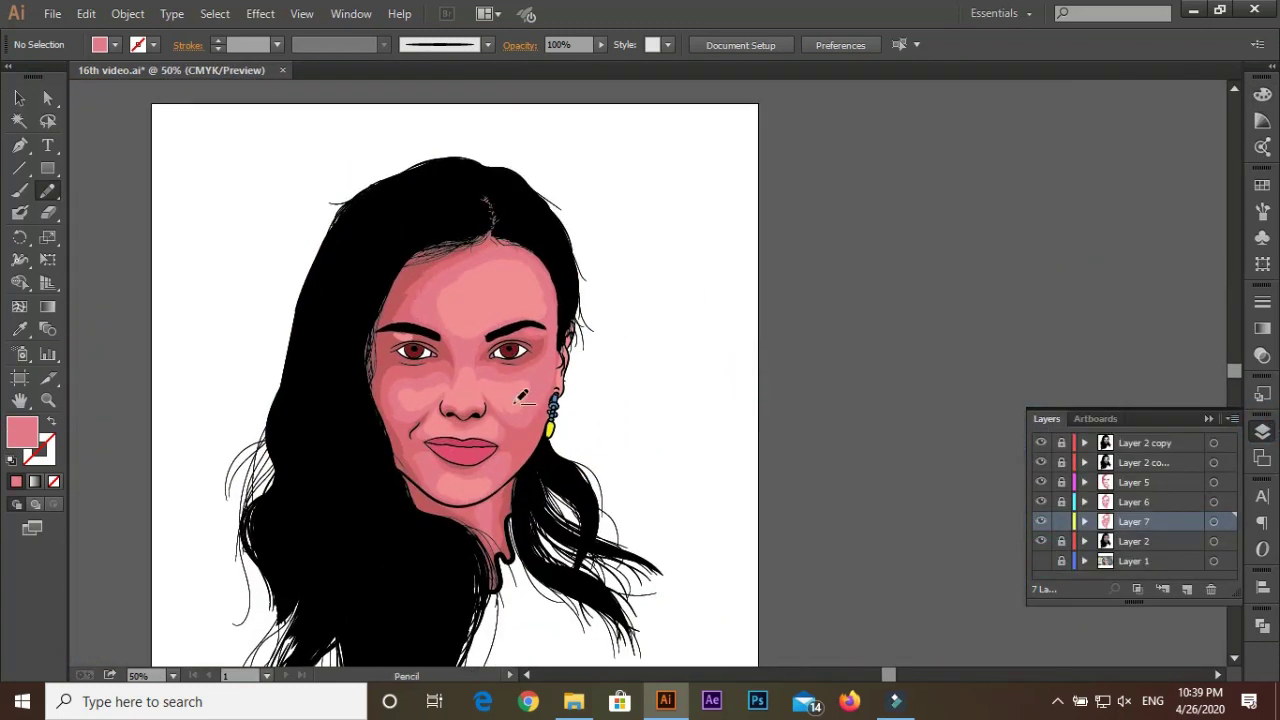
pyautogui.scroll(1, 521, 397)
# Sample the pink skin colour from the face with the Eyedropper
pyautogui.press('i')
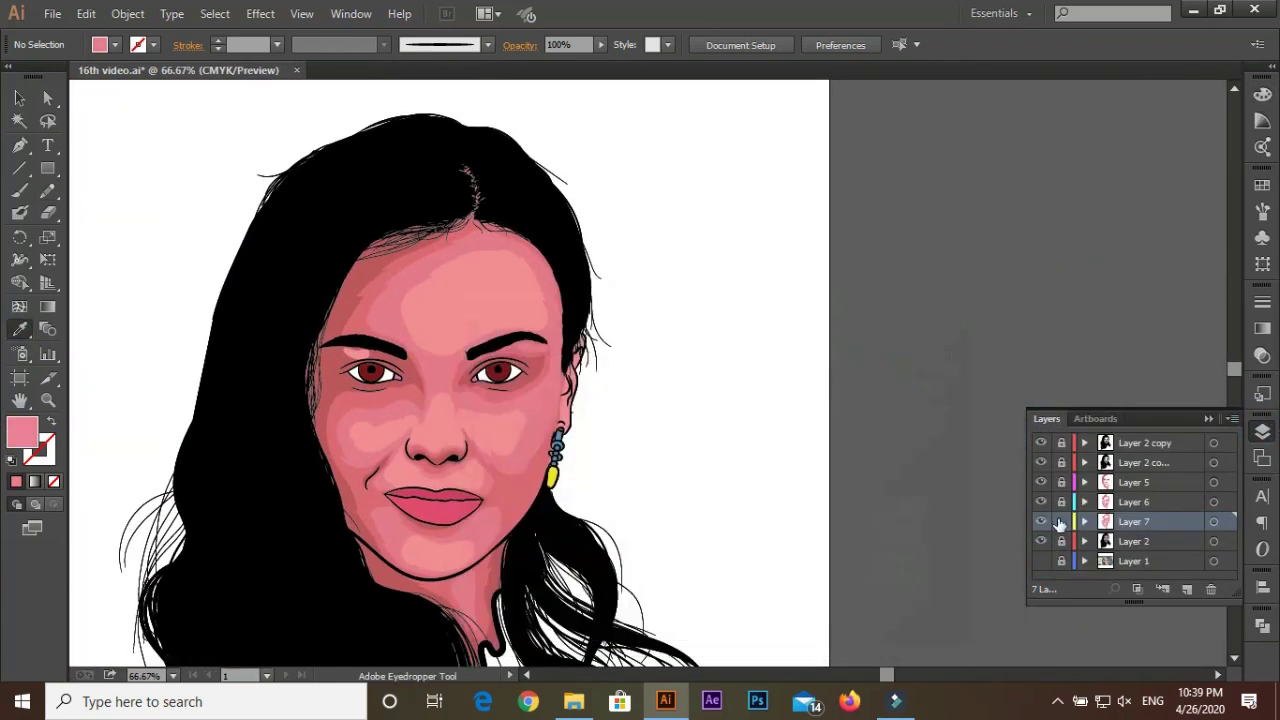
pyautogui.press('n')
pyautogui.scroll(2, 517, 397)
pyautogui.moveTo(517, 400); pyautogui.dragTo(505, 442)
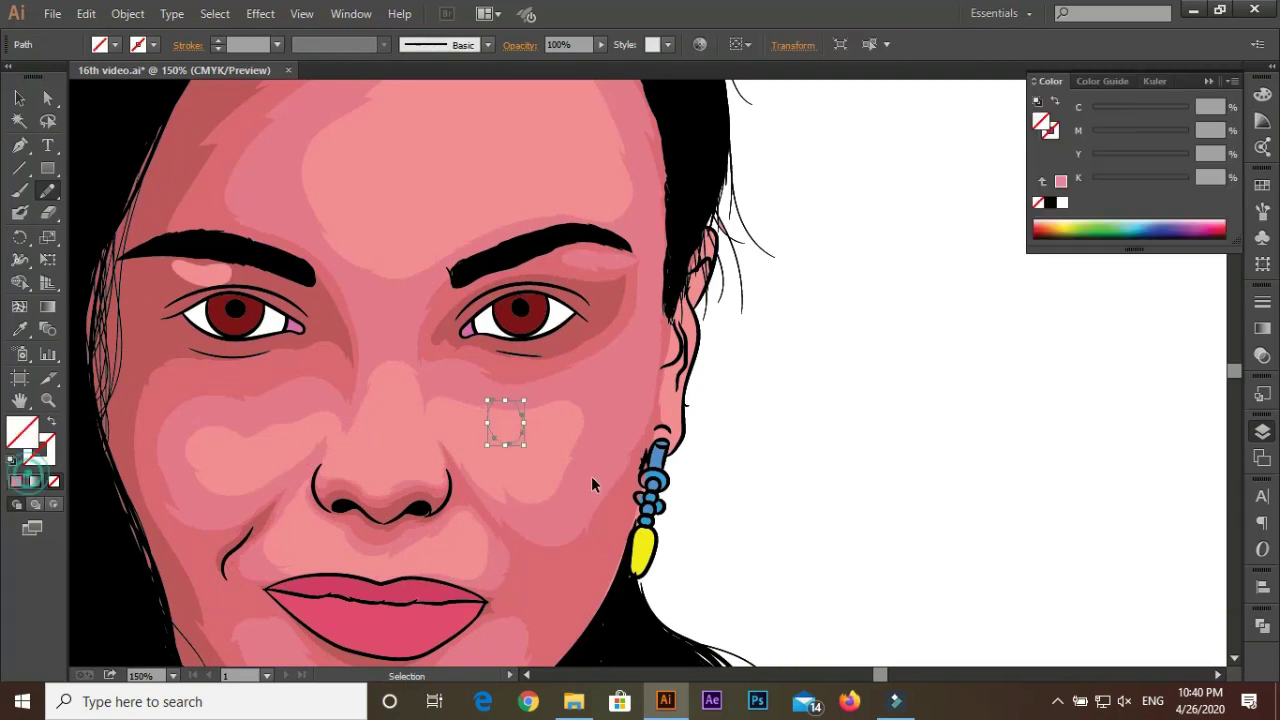
pyautogui.press('i')
pyautogui.click(487, 388)
pyautogui.click(572, 377)
pyautogui.press('Return')
pyautogui.press('n')
# Lighten the pink fill in the Color Picker and draw a small cheek shape
pyautogui.doubleClick(22, 432)
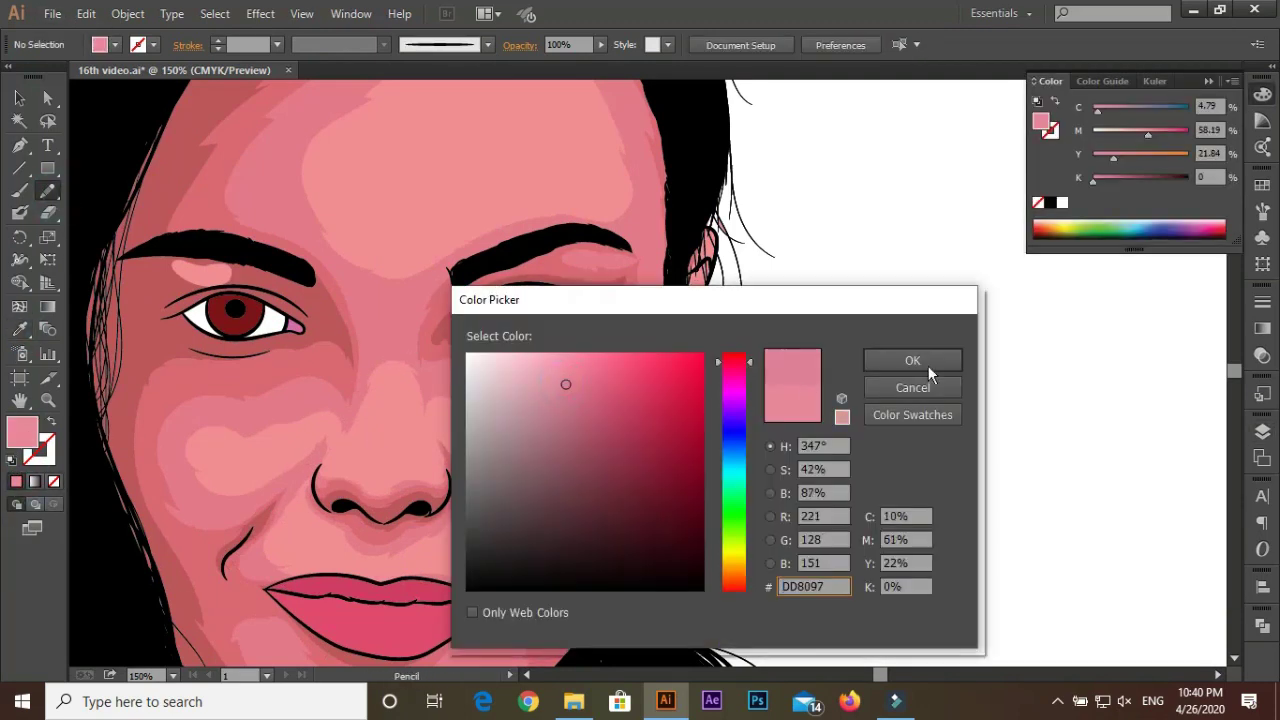
pyautogui.click(909, 360)
pyautogui.press('i')
pyautogui.click(480, 441)
pyautogui.doubleClick(22, 432)
pyautogui.click(572, 377)
pyautogui.click(909, 360)
pyautogui.press('n')
pyautogui.moveTo(540, 395); pyautogui.dragTo(520, 425)
pyautogui.hotkey('ctrl', 'shift', 'a')
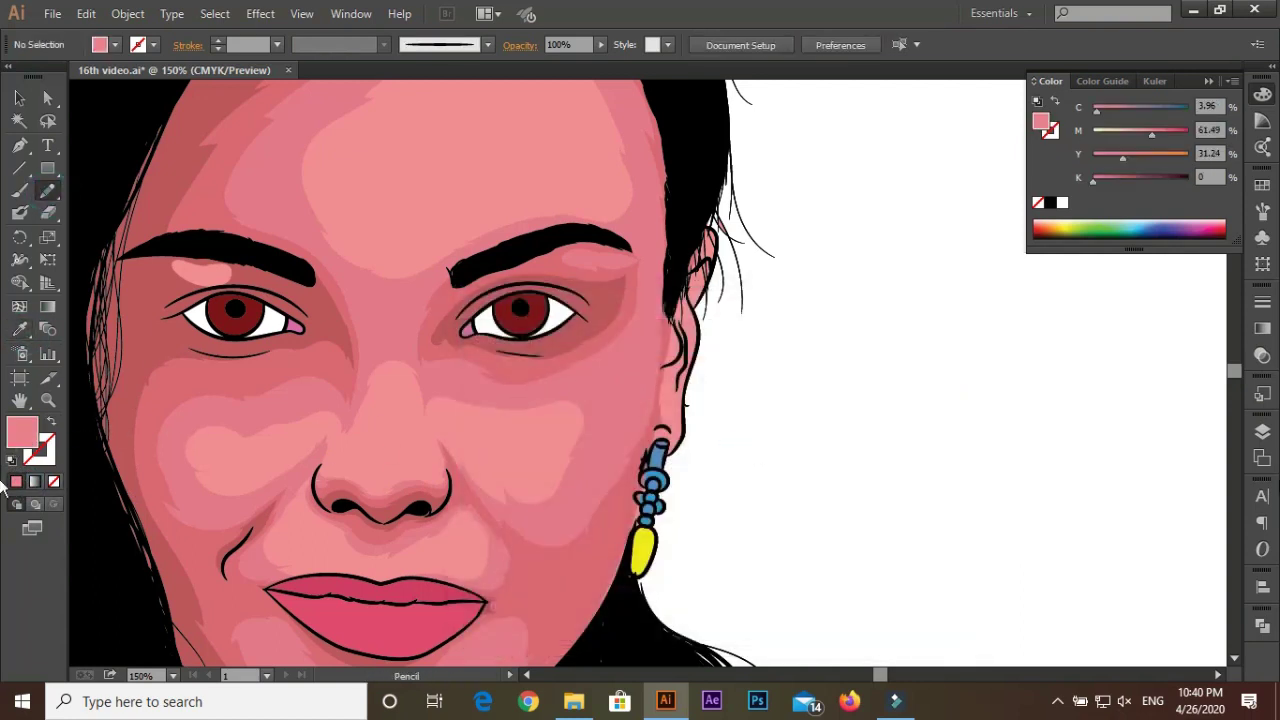
# Show the Layers panel and zoom in on the nose highlight edge
pyautogui.press('F7')
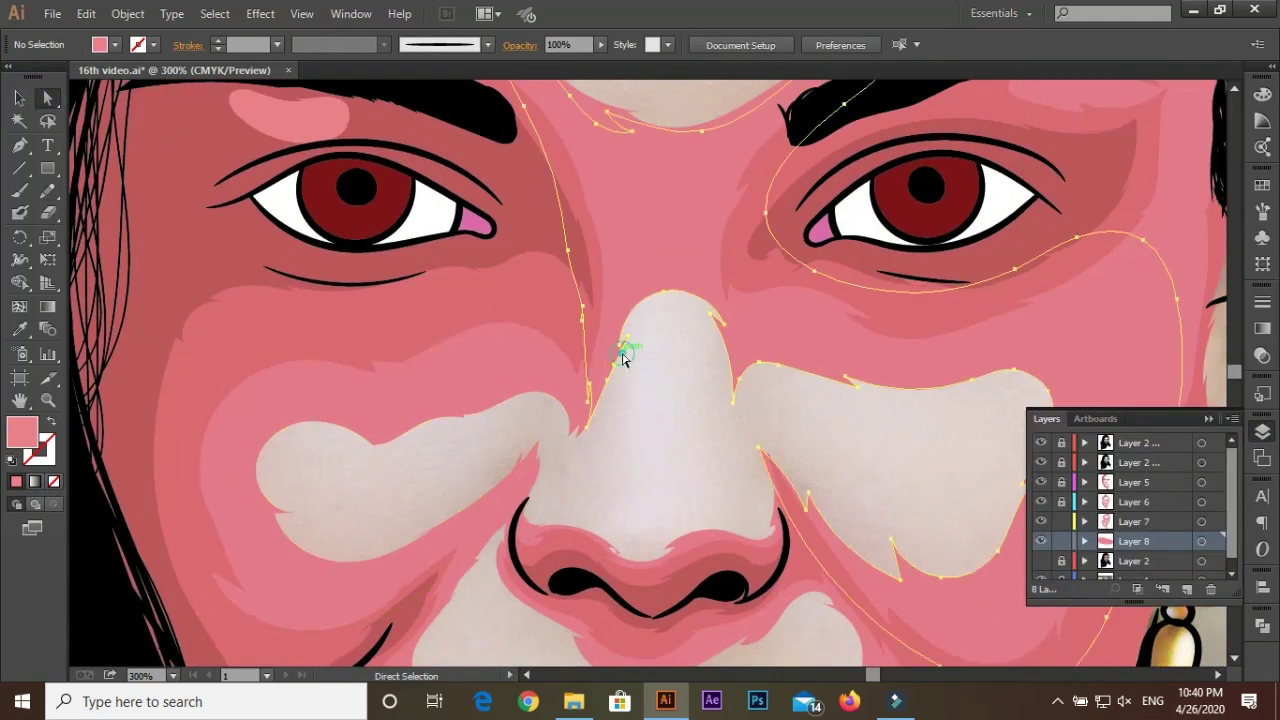
pyautogui.click(621, 353)
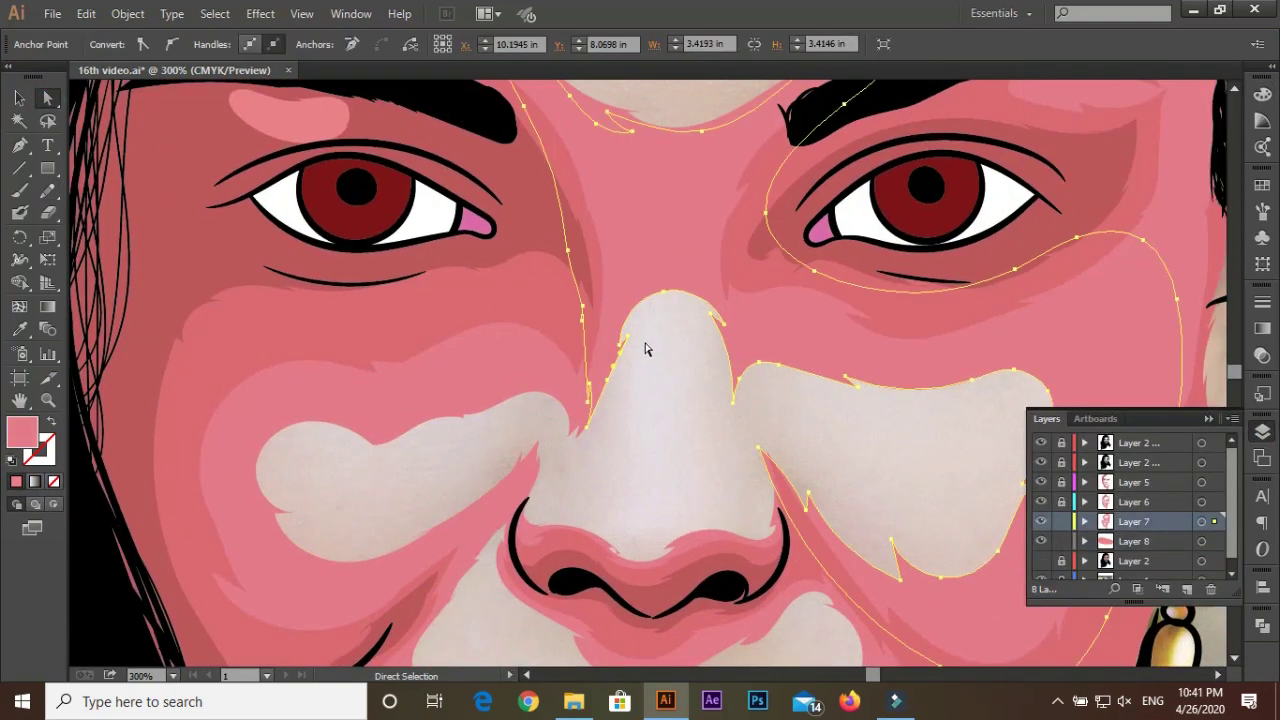
pyautogui.hotkey('ctrl', '+')
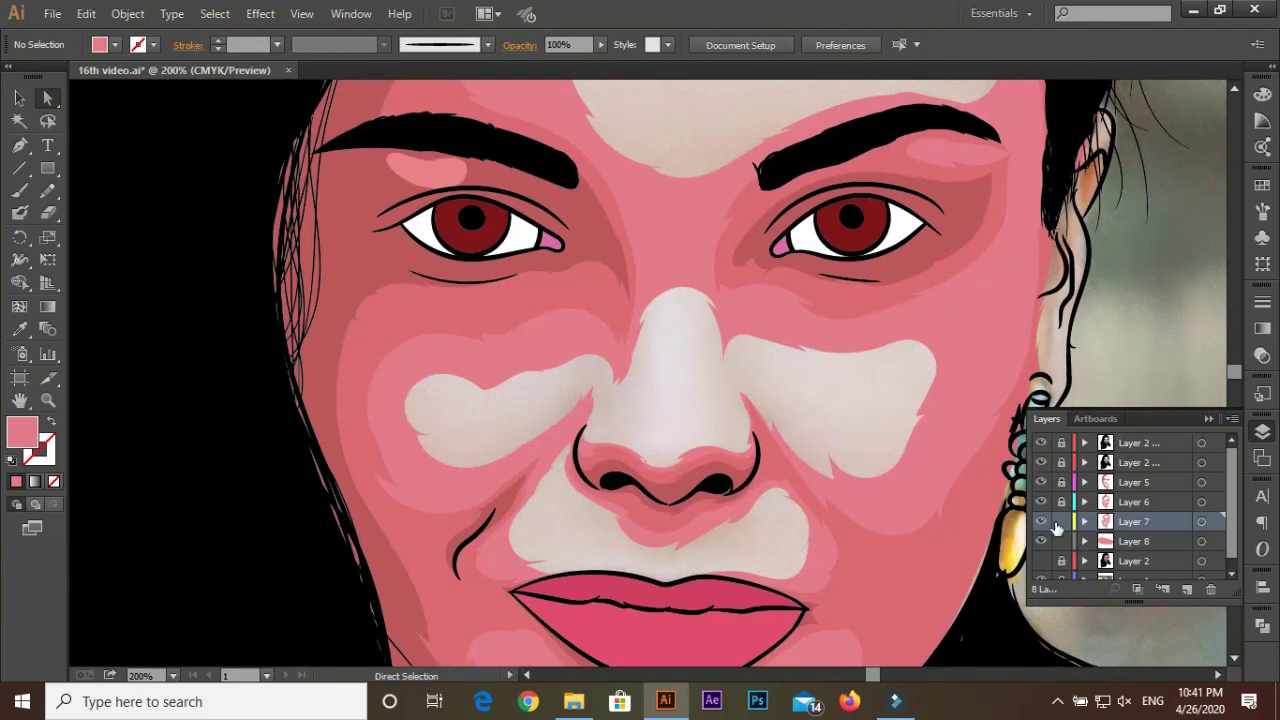
# On Layer 8, draw lighter pink highlight shapes beside the nose and on the right cheek
pyautogui.click(1140, 541)
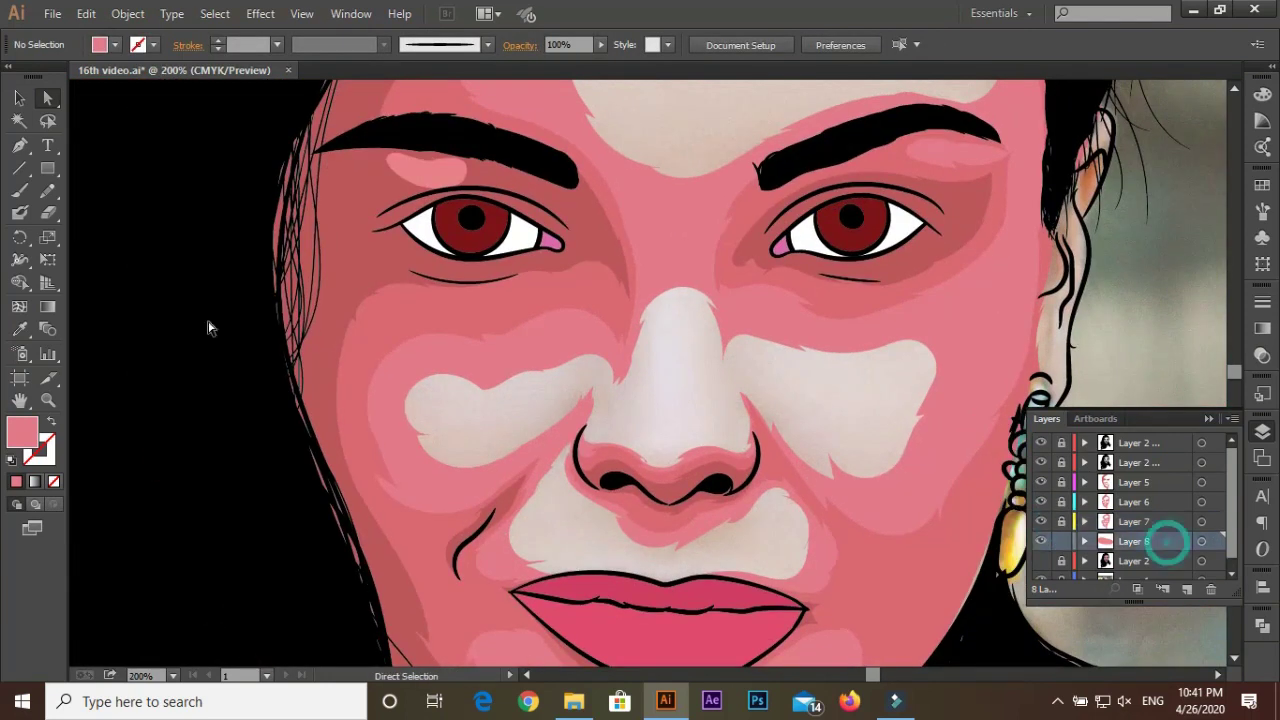
pyautogui.press('n')
pyautogui.keyDown('ctrl'); pyautogui.click(643, 491); pyautogui.keyUp('ctrl')
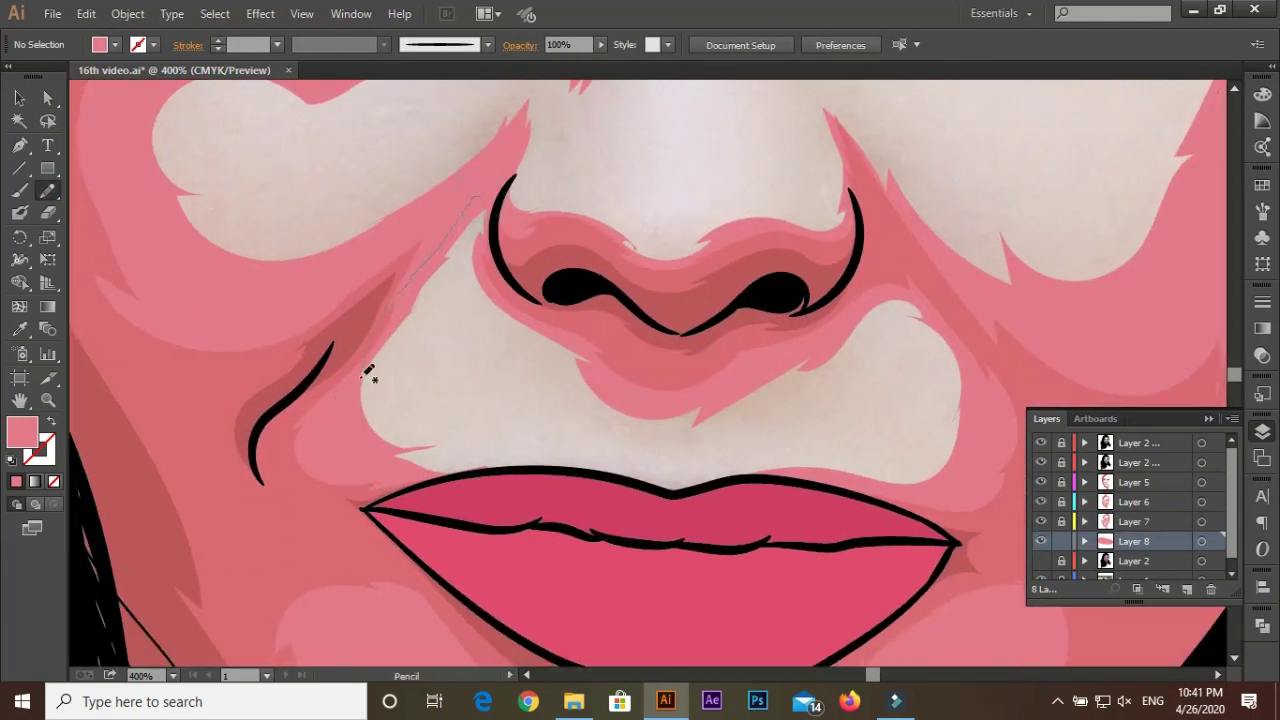
pyautogui.moveTo(697, 387); pyautogui.dragTo(700, 380)
pyautogui.scroll(-2, 697, 387)
pyautogui.moveTo(795, 340); pyautogui.dragTo(800, 395)
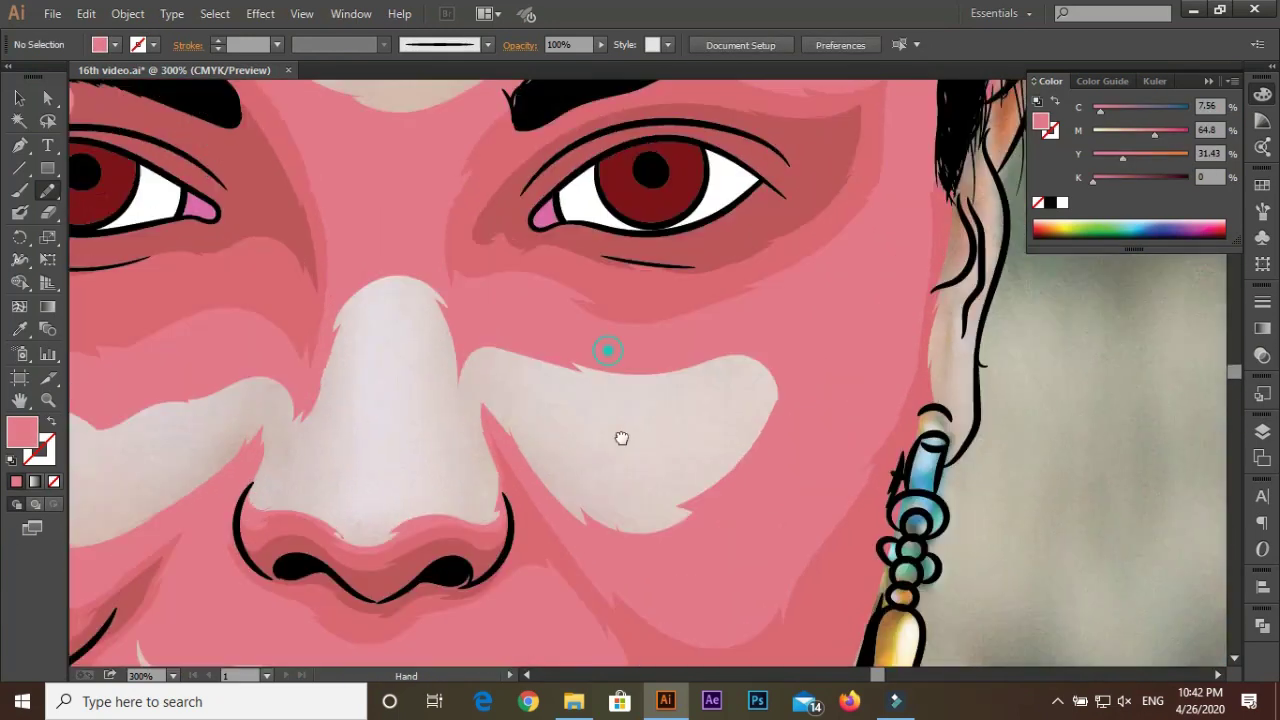
# Zoom out, turn Layer 2 back on, and confirm the EF8B91 fill
pyautogui.moveTo(699, 455); pyautogui.dragTo(768, 362)
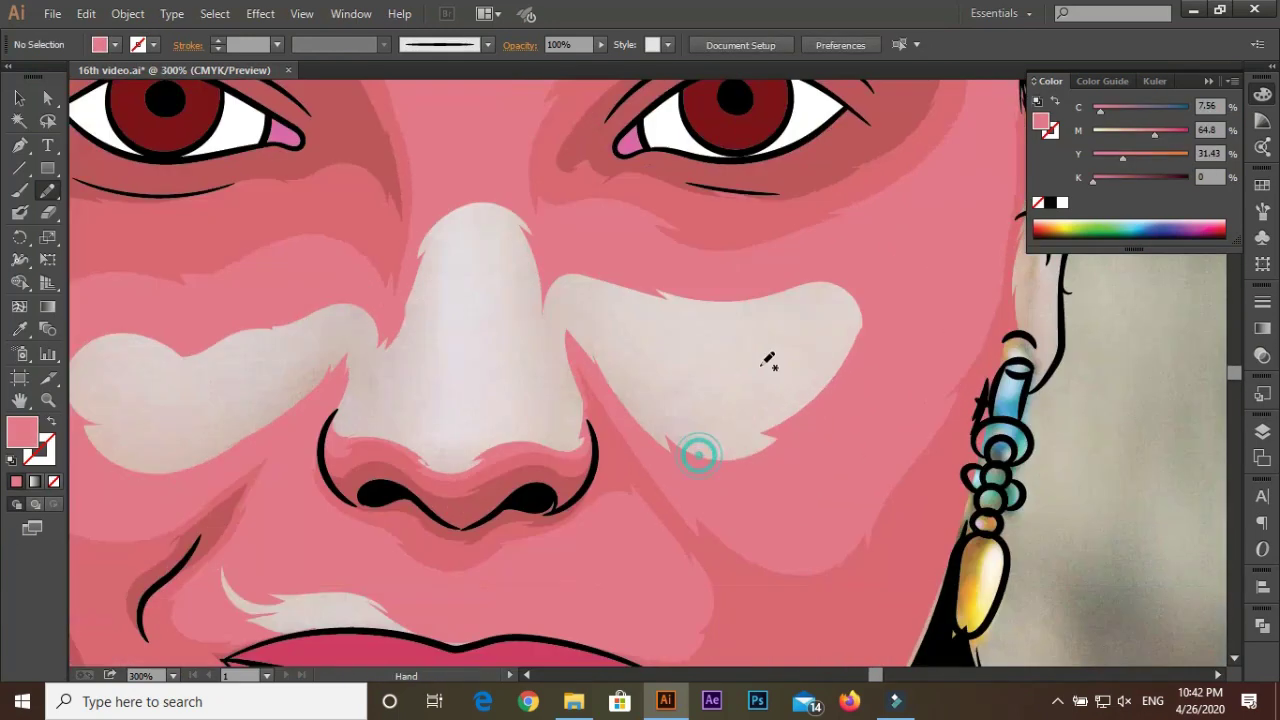
pyautogui.hotkey('ctrl', '-')
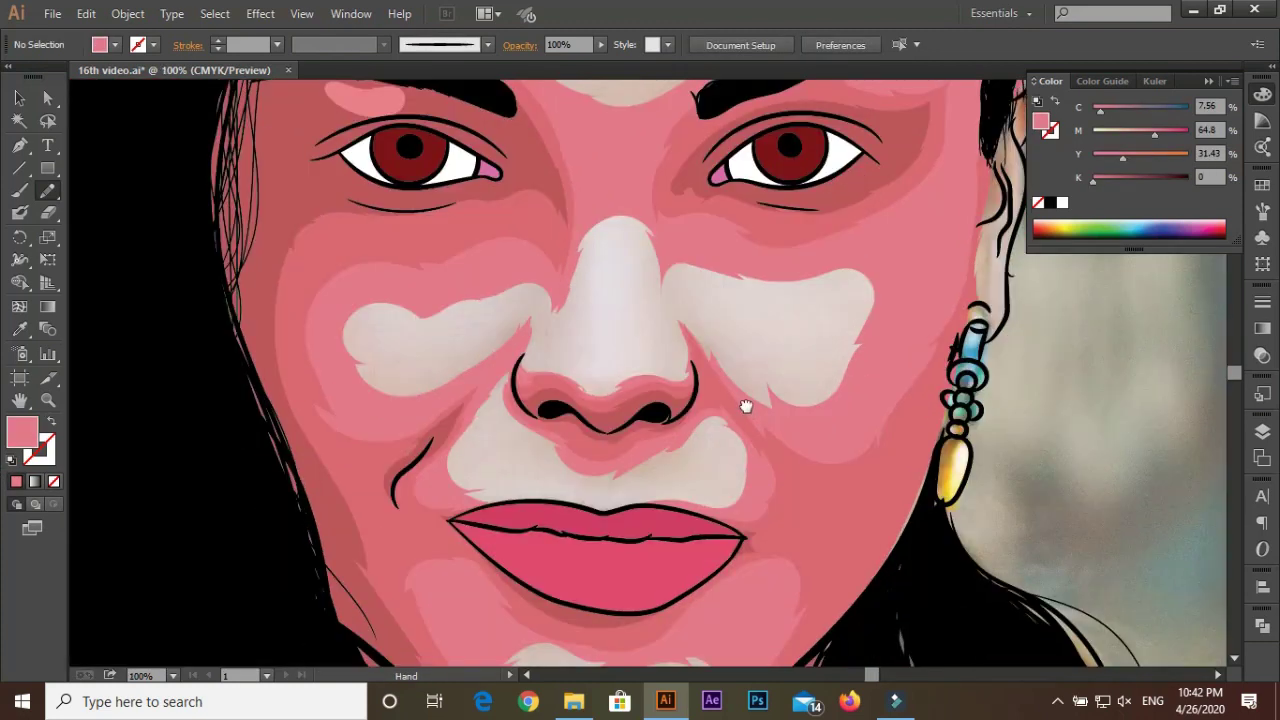
pyautogui.hotkey('ctrl', '-')
pyautogui.hotkey('ctrl', '-')
pyautogui.press('F7')
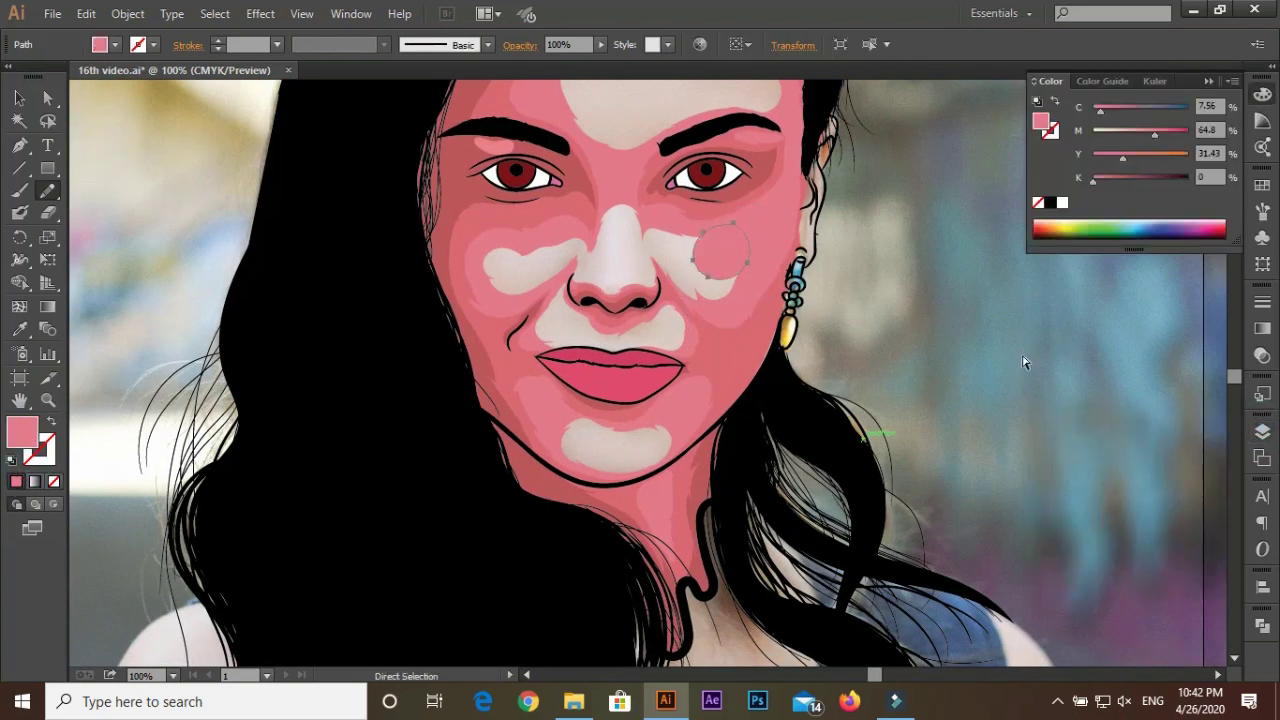
pyautogui.click(1041, 561)
pyautogui.doubleClick(22, 432)
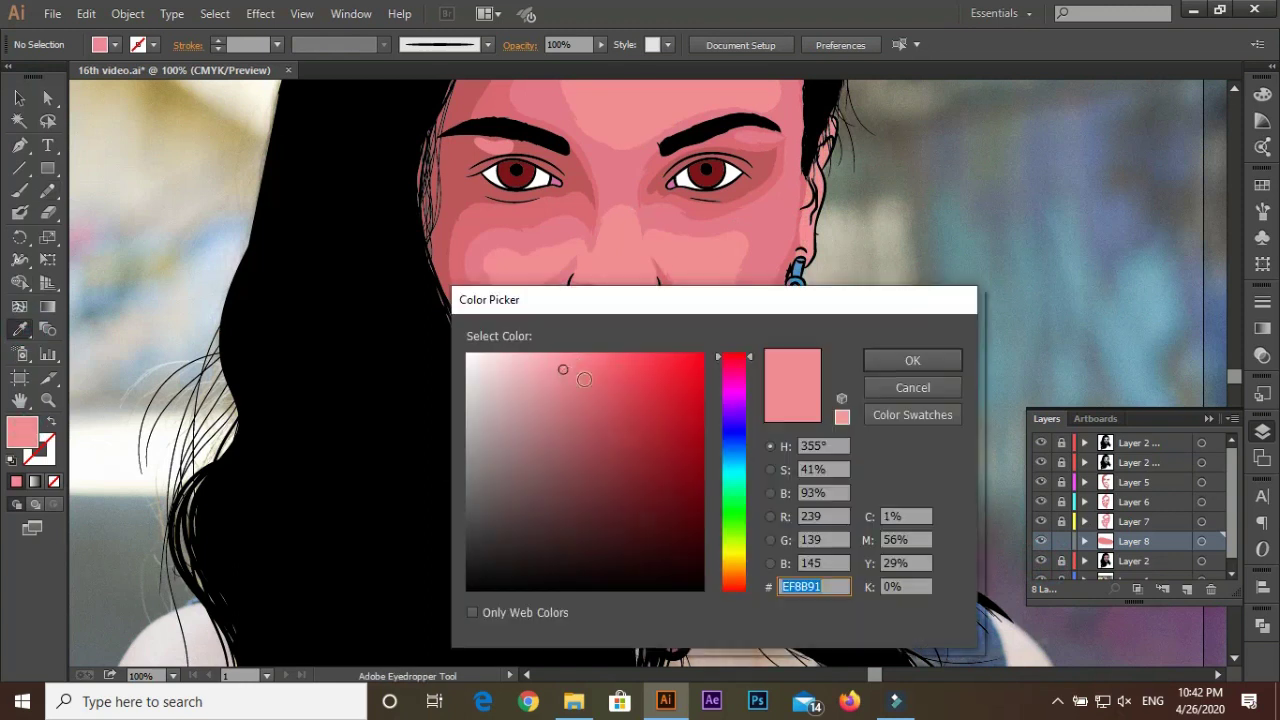
pyautogui.click(911, 357)
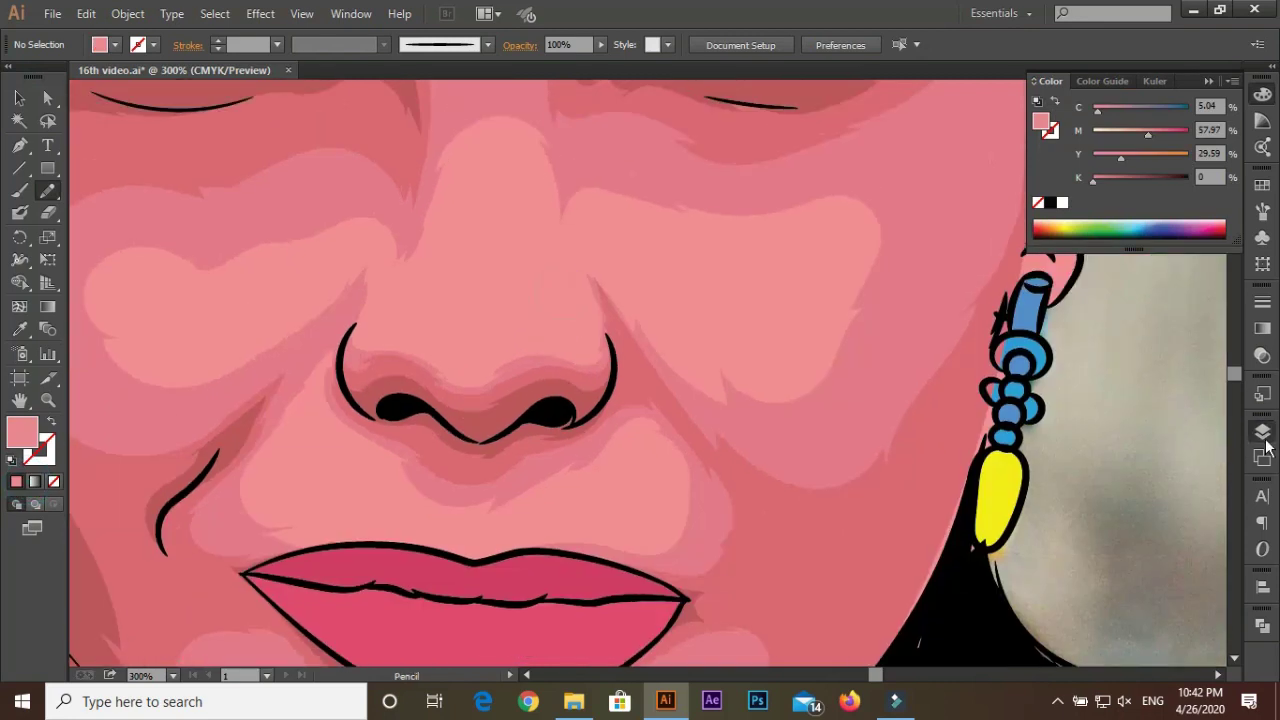
pyautogui.click(1263, 433)
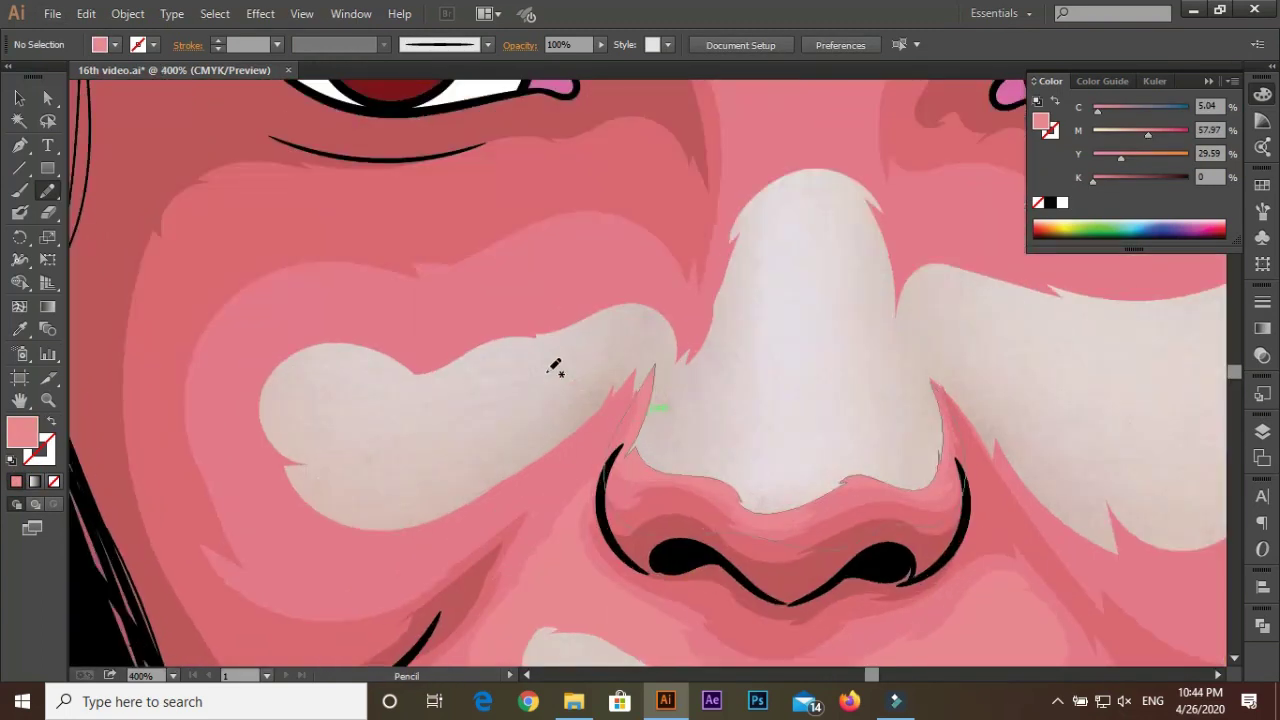
# Trim the left cheek highlight into a smaller shape with pink pencil paths
pyautogui.moveTo(366, 392); pyautogui.dragTo(502, 364)
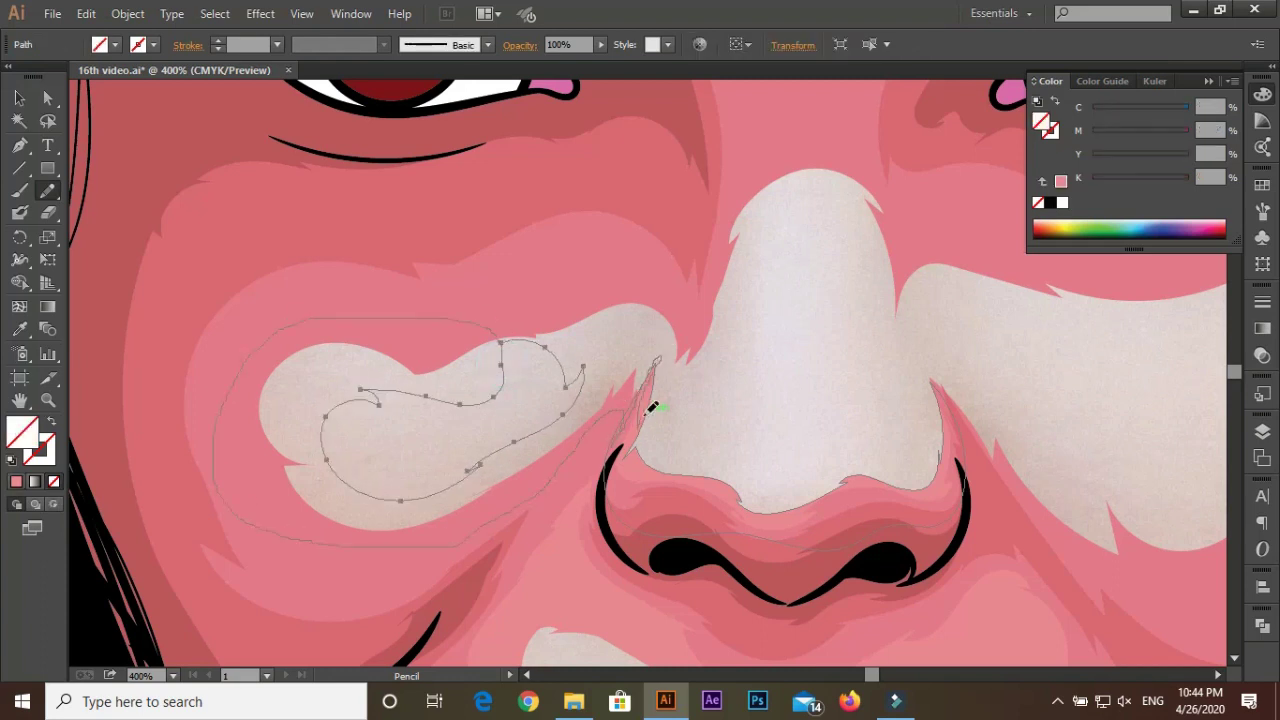
pyautogui.hotkey('ctrl', 'shift', 'a')
pyautogui.scroll(1, 470, 360)
pyautogui.moveTo(495, 318); pyautogui.dragTo(443, 433)
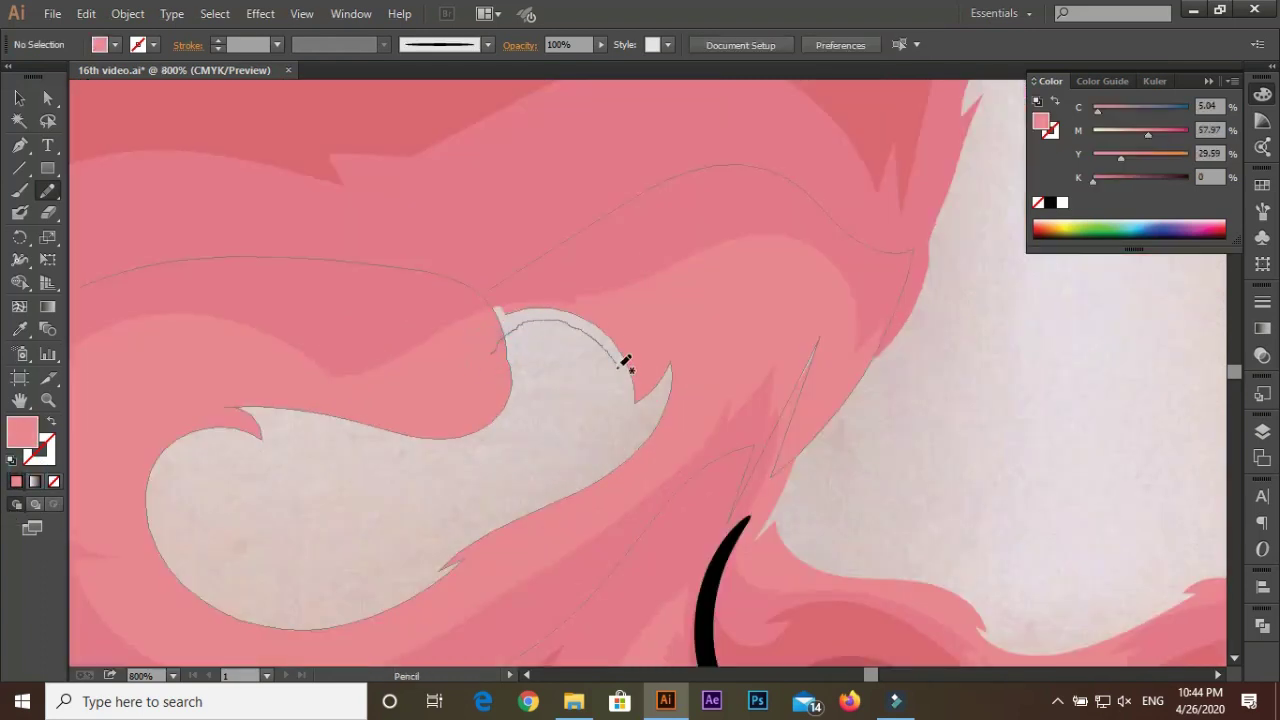
pyautogui.moveTo(689, 477); pyautogui.dragTo(689, 478)
pyautogui.hotkey('ctrl', 'shift', 'a')
pyautogui.scroll(-1, 560, 400)
pyautogui.scroll(2, 450, 352)
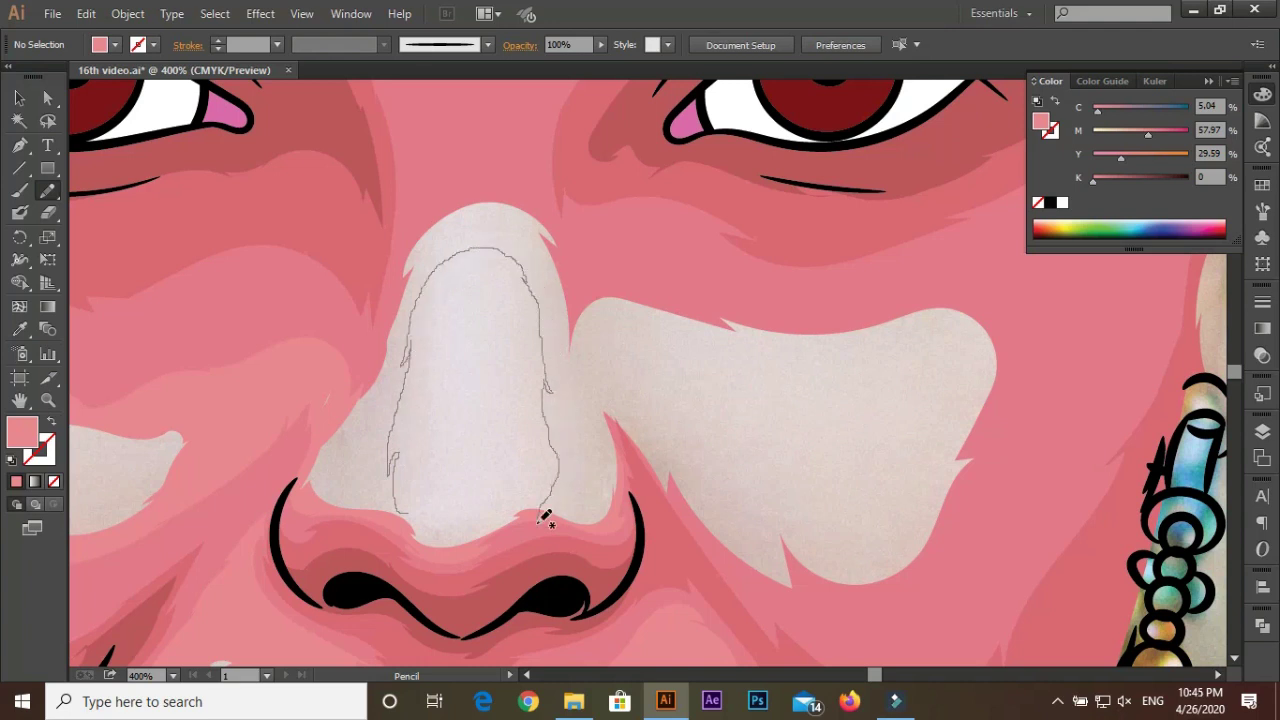
# Narrow the cream nose and nose-tip highlight
pyautogui.moveTo(365, 530); pyautogui.dragTo(368, 528)
pyautogui.hotkey('ctrl', 'shift', 'a')
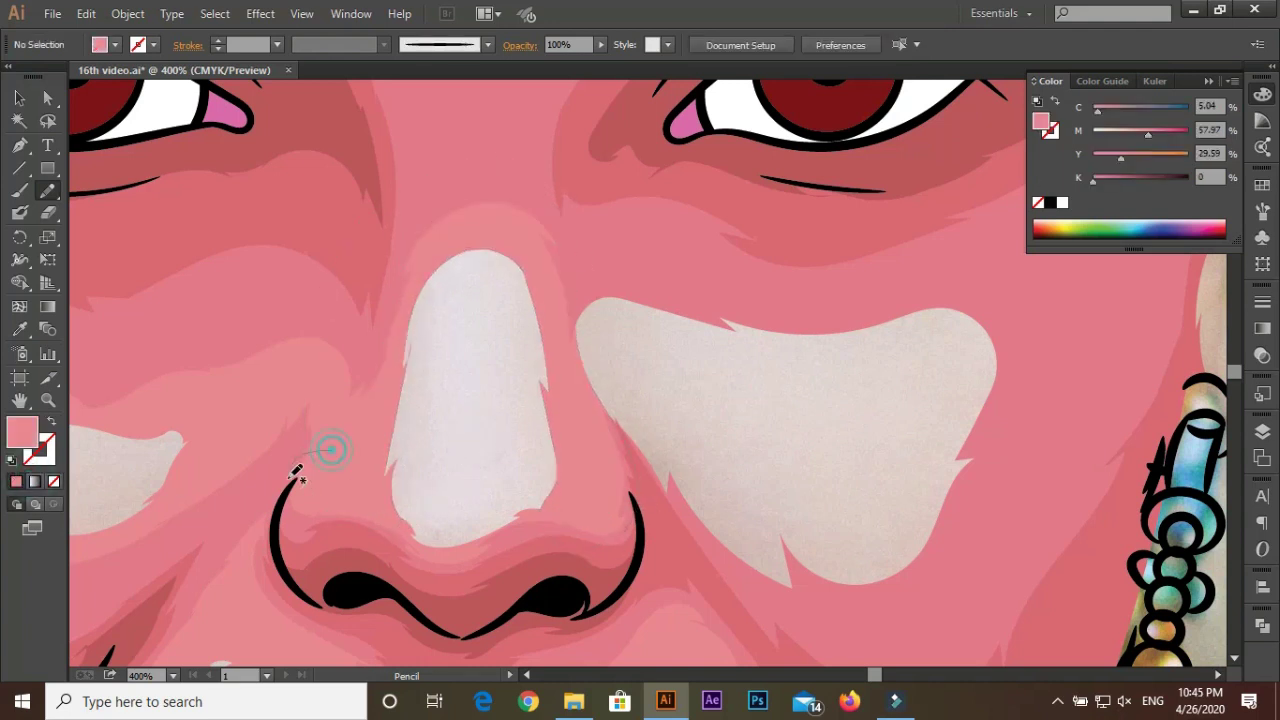
pyautogui.scroll(2, 465, 415)
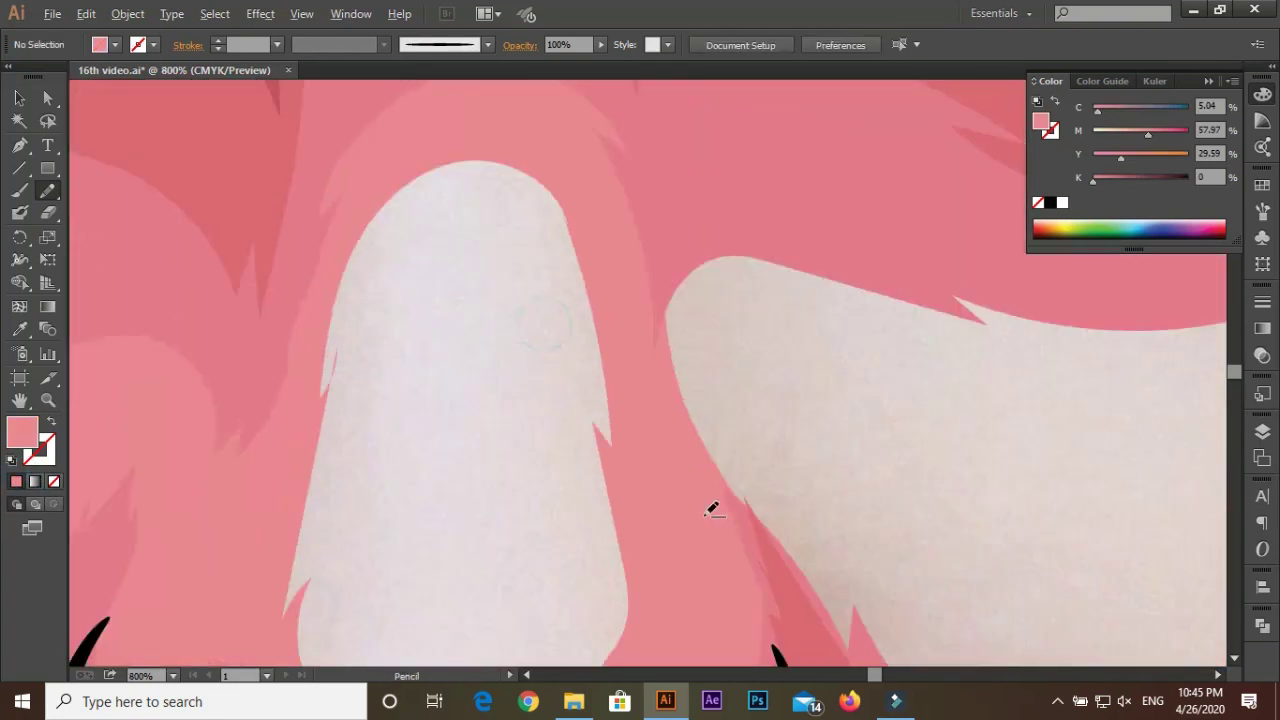
pyautogui.moveTo(497, 253); pyautogui.dragTo(600, 330)
pyautogui.moveTo(572, 210); pyautogui.dragTo(500, 252)
pyautogui.scroll(-2, 620, 474)
# Shrink the right cheek highlight
pyautogui.moveTo(768, 390); pyautogui.dragTo(765, 312)
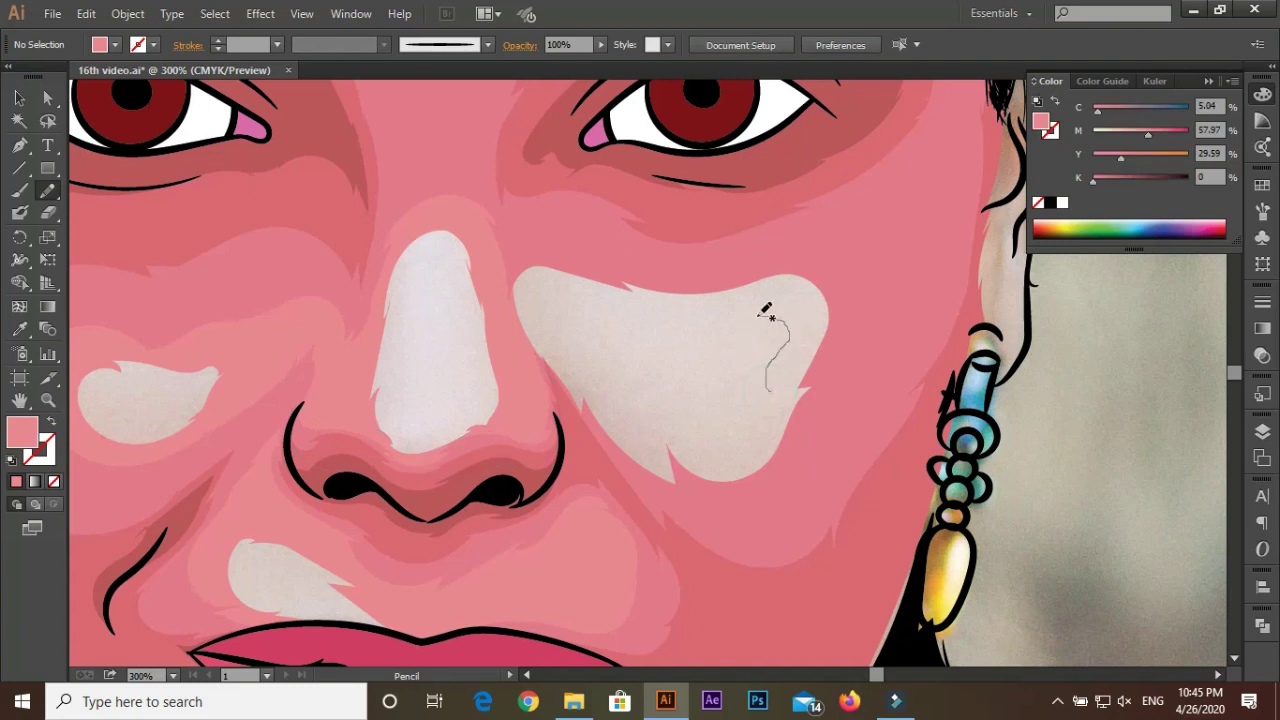
pyautogui.moveTo(674, 425); pyautogui.dragTo(620, 381)
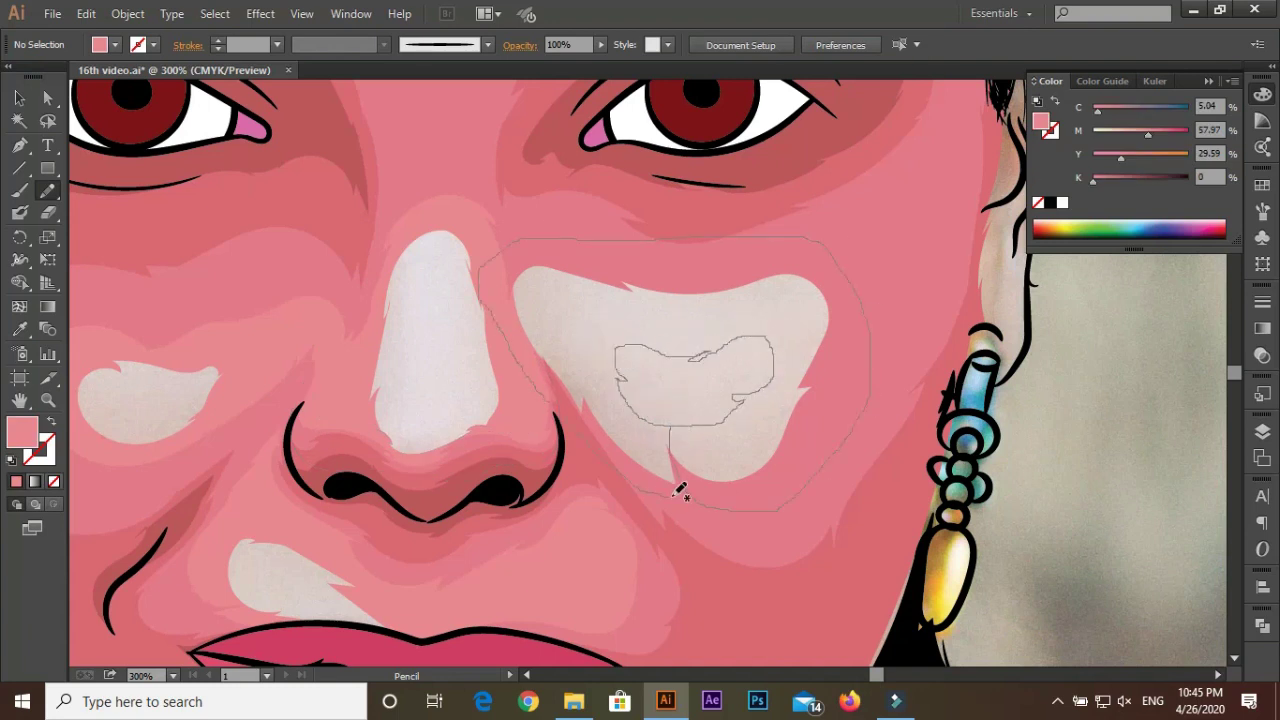
pyautogui.moveTo(680, 490); pyautogui.dragTo(672, 440)
pyautogui.scroll(-2, 700, 400)
pyautogui.scroll(2, 613, 440)
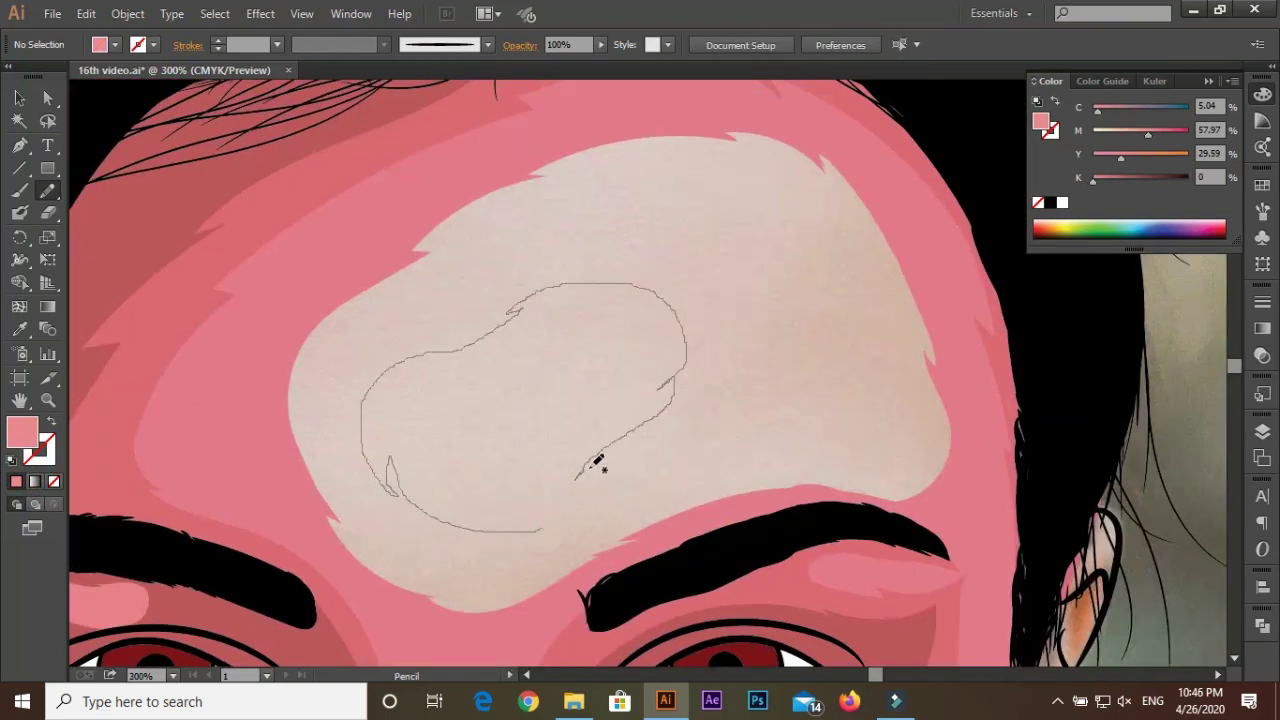
# Shrink the forehead highlight to a smaller outline
pyautogui.moveTo(680, 571); pyautogui.dragTo(236, 464)
pyautogui.moveTo(573, 572); pyautogui.dragTo(578, 578)
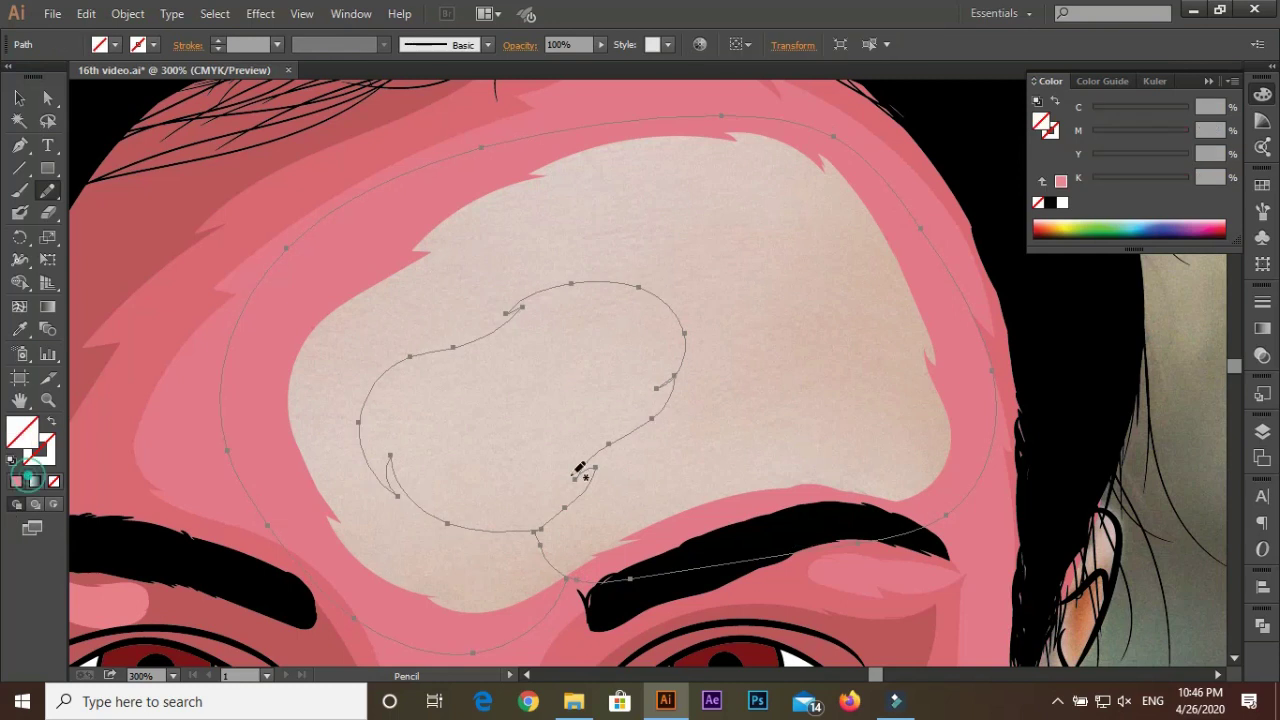
pyautogui.scroll(-2, 600, 440)
pyautogui.scroll(-1, 610, 430)
pyautogui.scroll(3, 672, 340)
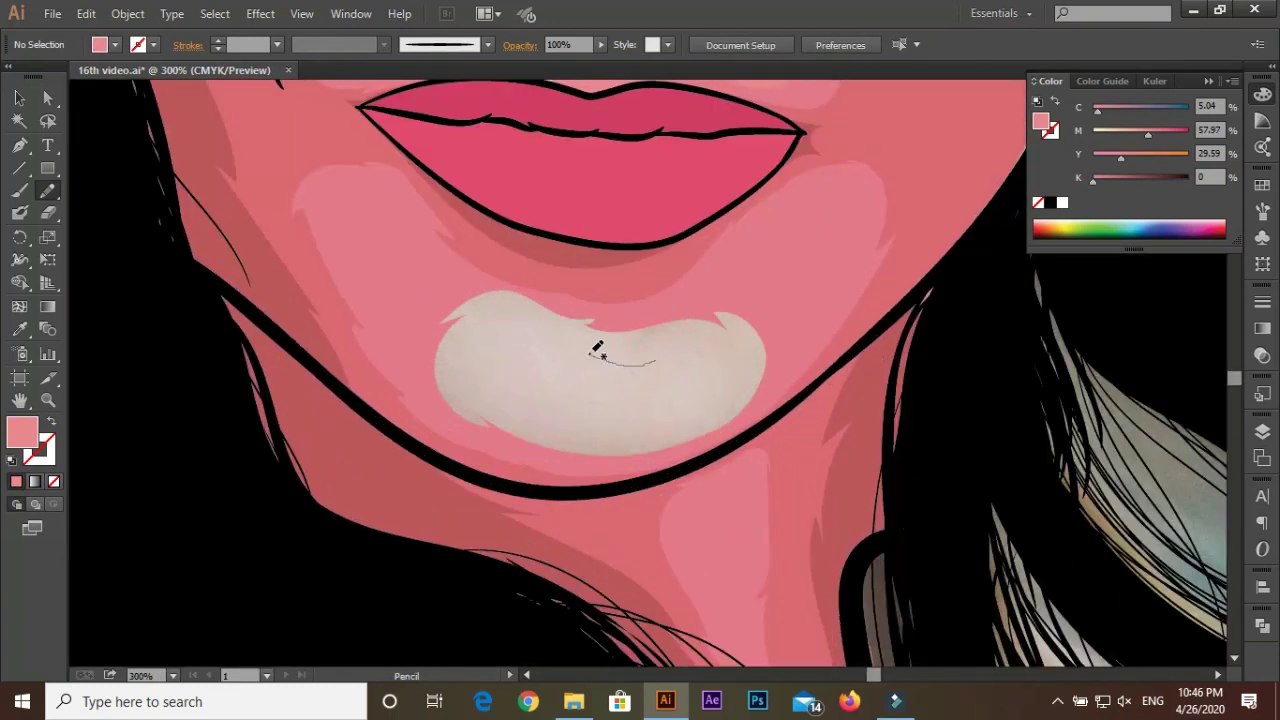
# Shrink the chin highlight to a smaller outline
pyautogui.moveTo(663, 364); pyautogui.dragTo(425, 420)
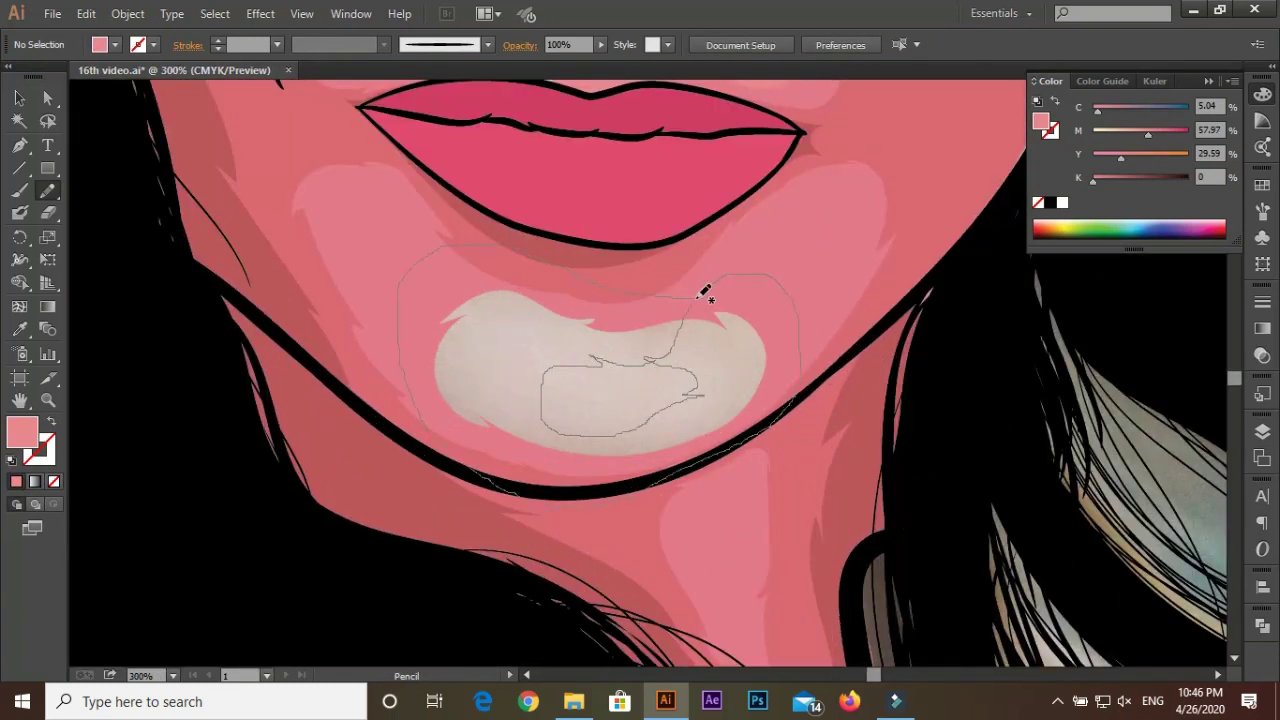
pyautogui.moveTo(704, 292); pyautogui.dragTo(630, 390)
pyautogui.scroll(-2, 614, 386)
pyautogui.moveTo(561, 145); pyautogui.dragTo(561, 505)
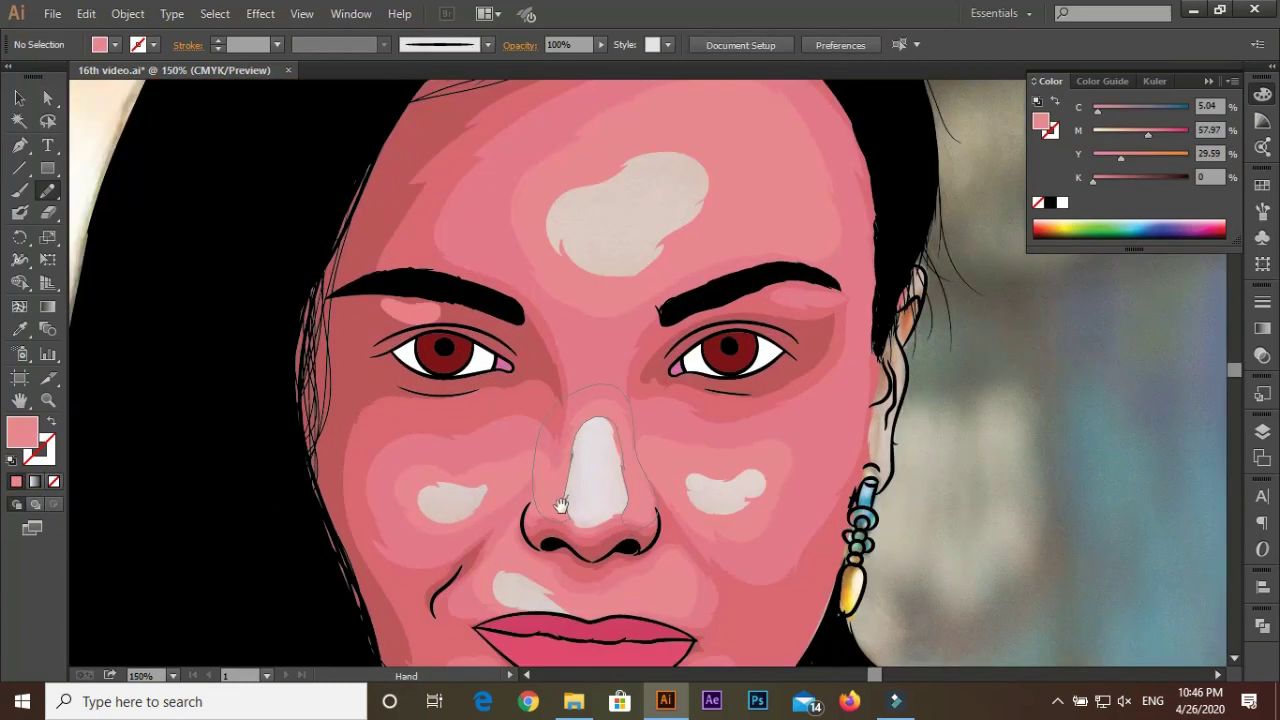
pyautogui.scroll(2, 606, 457)
pyautogui.scroll(-4, 606, 457)
pyautogui.scroll(-1, 606, 457)
# Add a new layer for highlights and set the fill to light pink
pyautogui.scroll(3, 500, 450)
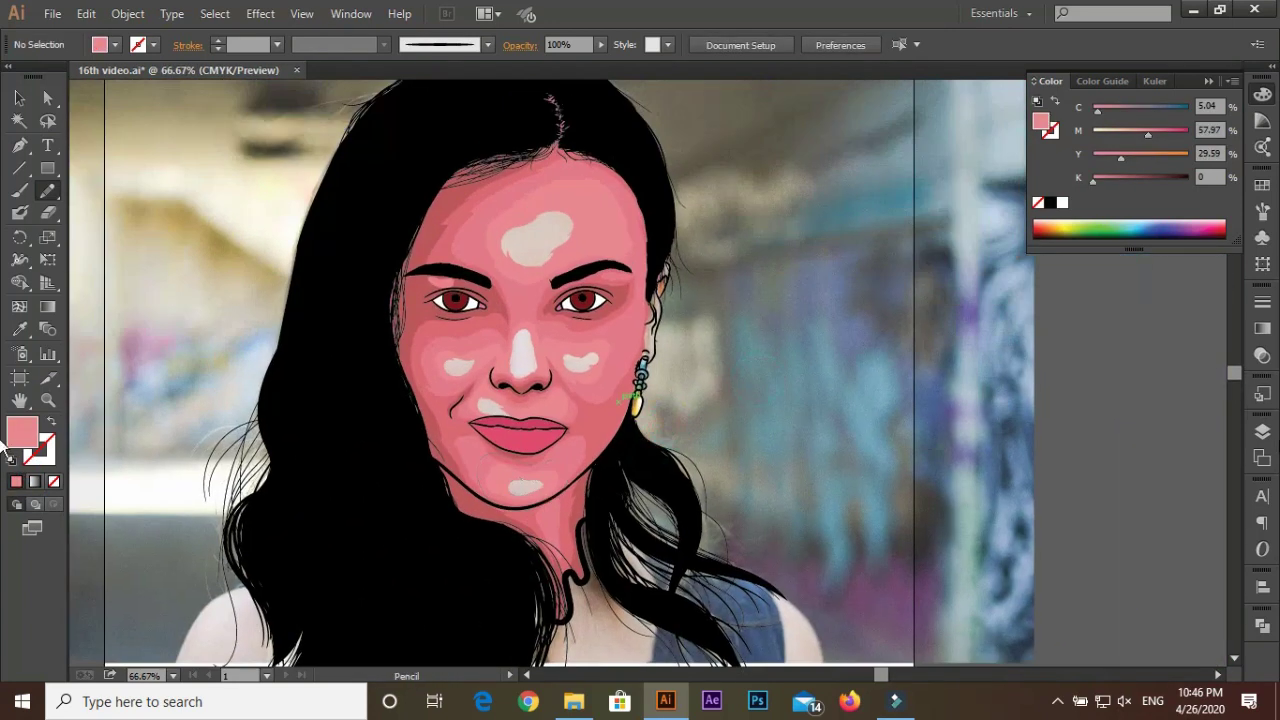
pyautogui.press('F7')
pyautogui.press('i')
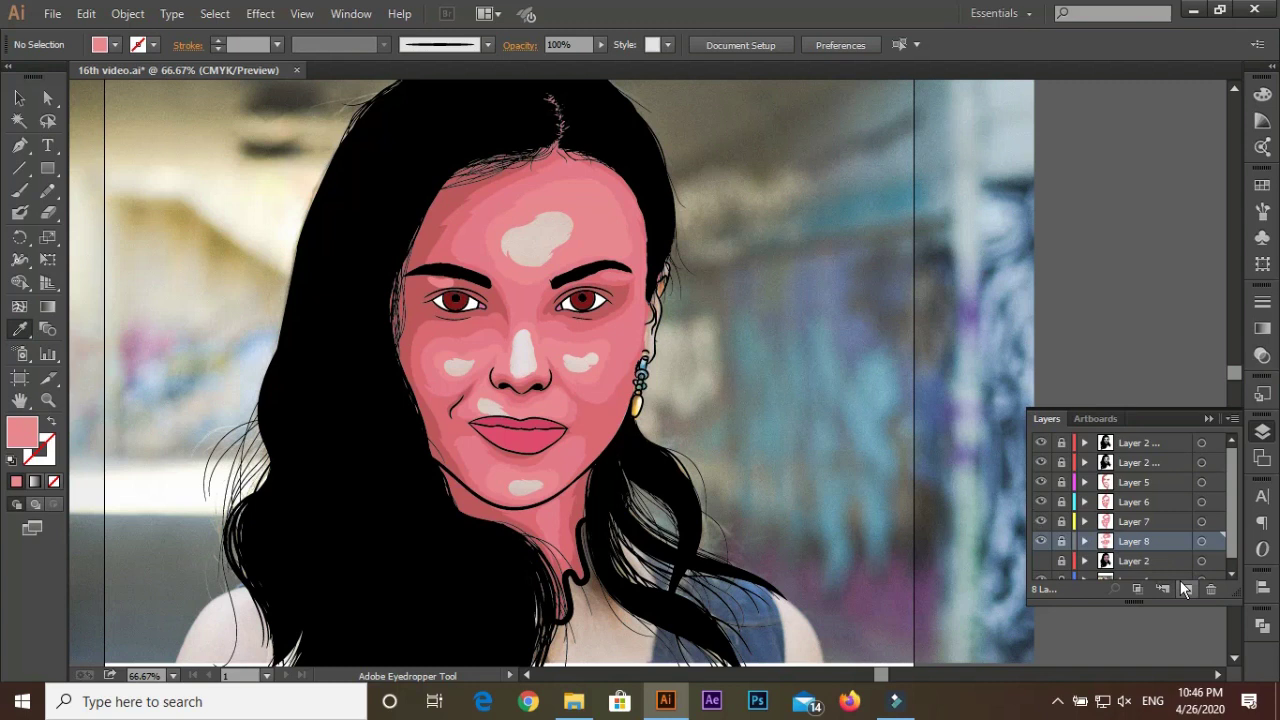
pyautogui.click(1184, 589)
pyautogui.doubleClick(22, 430)
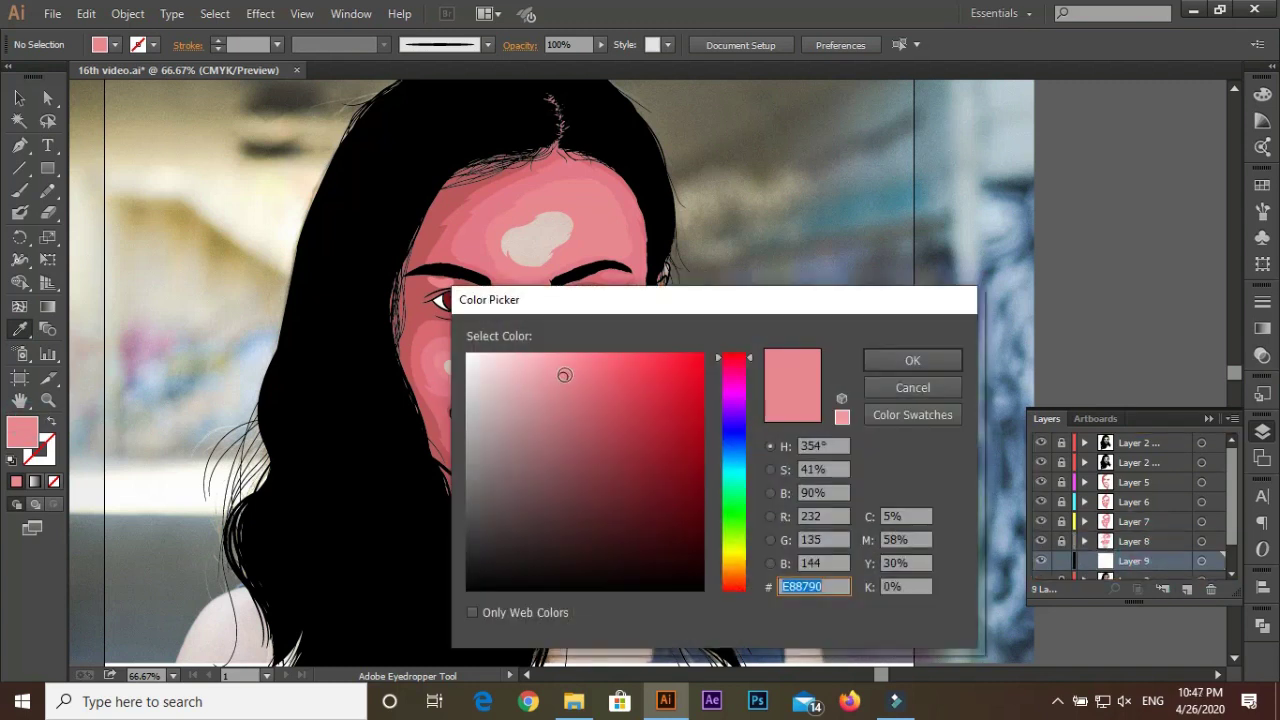
pyautogui.click(937, 378)
# Draw light pink highlight shapes on the forehead, around the nose and beside the mouth
pyautogui.hotkey('ctrl', '1')
pyautogui.press('n')
pyautogui.moveTo(565, 200); pyautogui.dragTo(590, 205)
pyautogui.press('F6')
pyautogui.scroll(-3, 109, 377)
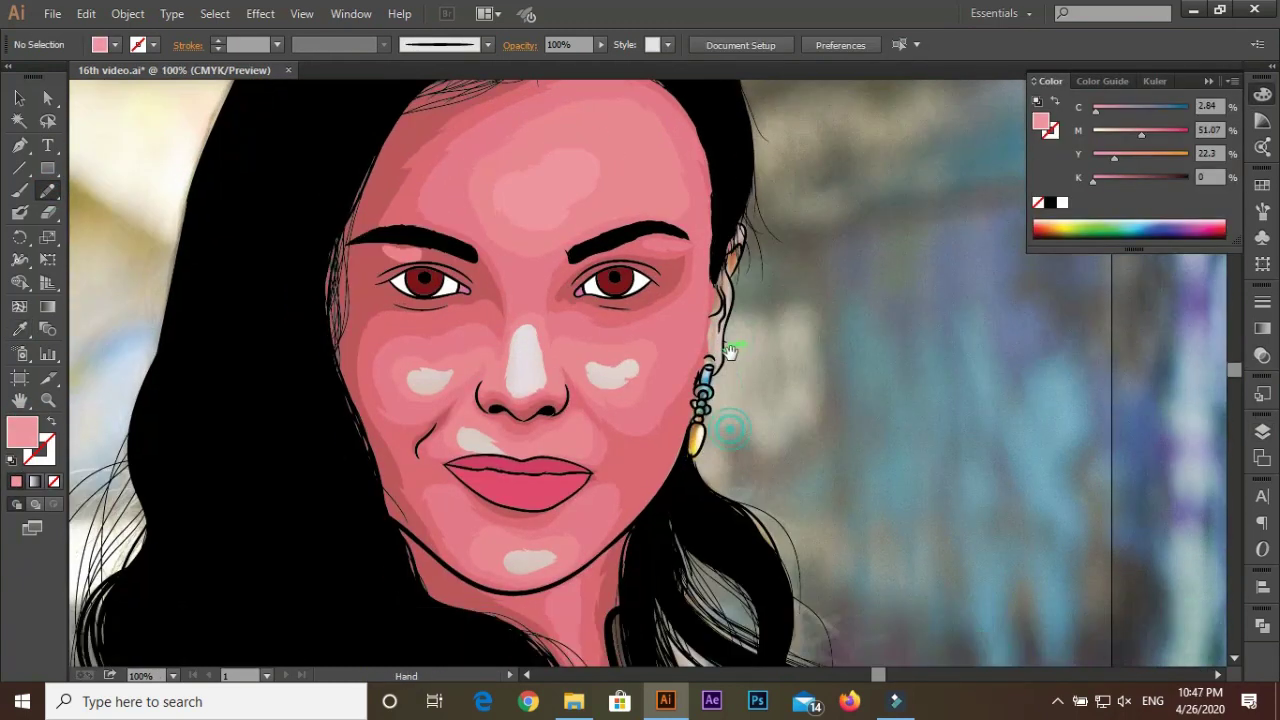
pyautogui.moveTo(524, 308); pyautogui.dragTo(520, 312)
pyautogui.press('a')
pyautogui.click(16, 481)
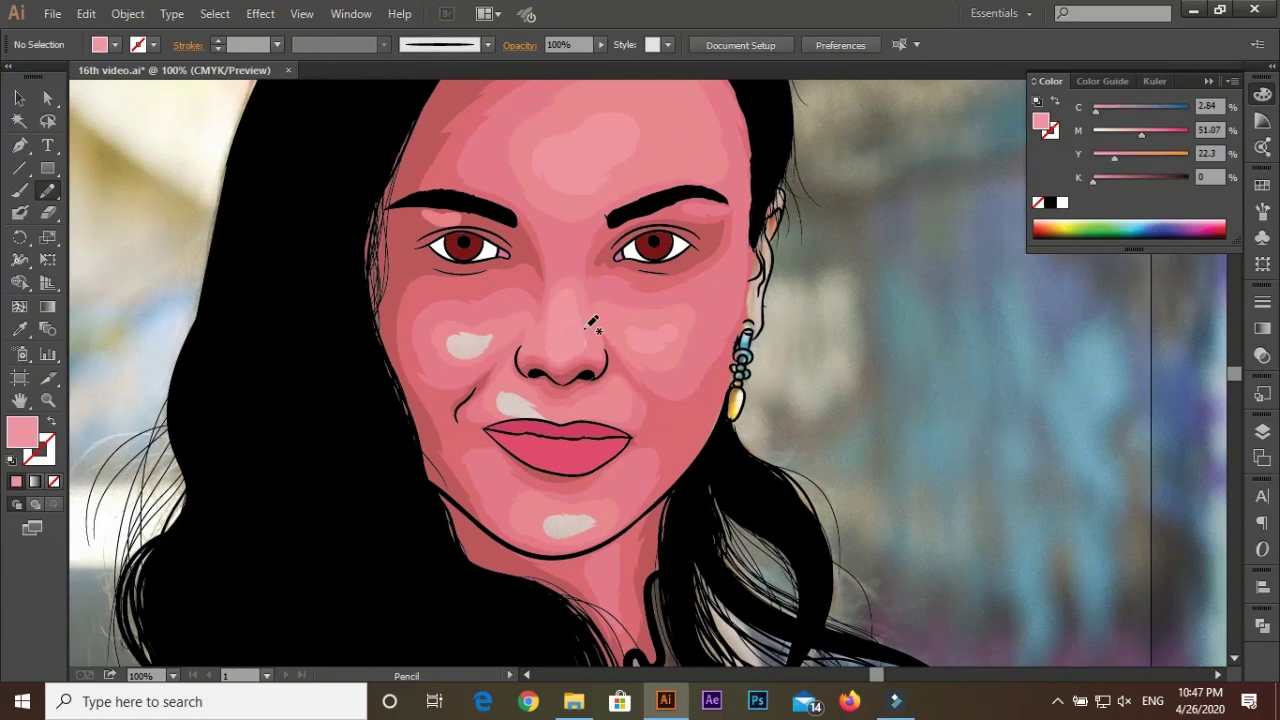
pyautogui.press('n')
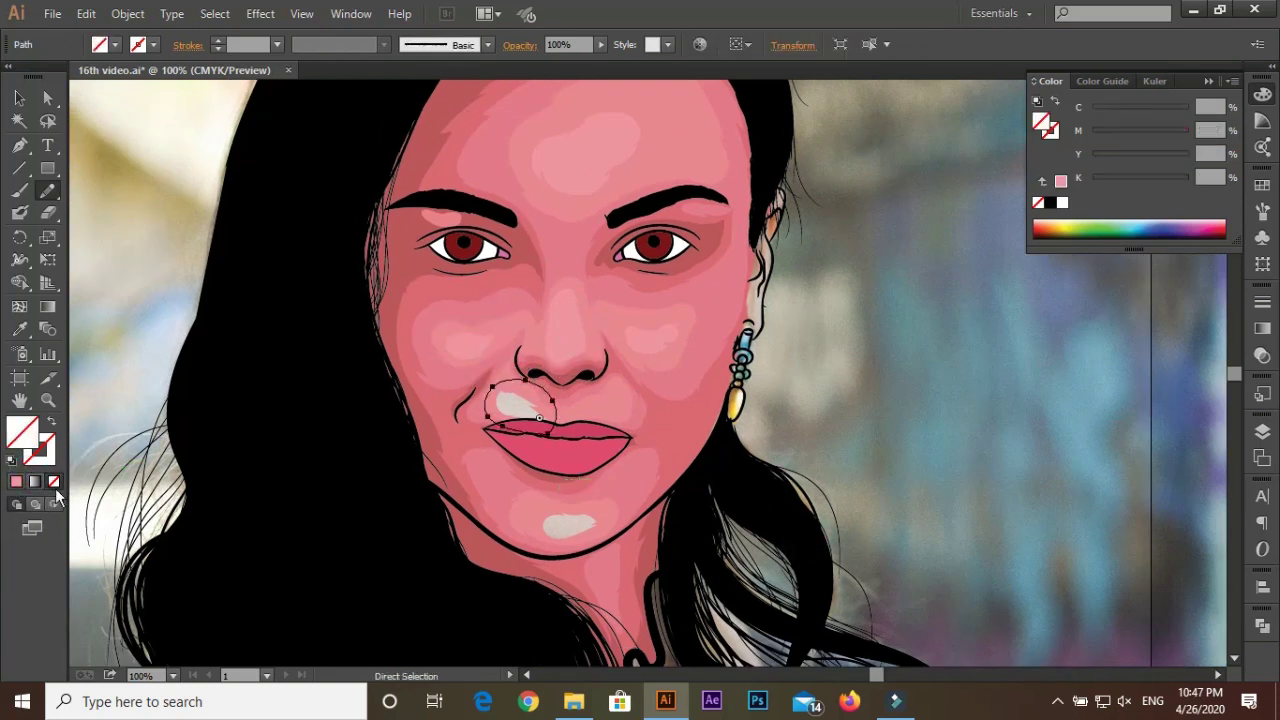
pyautogui.moveTo(545, 520); pyautogui.dragTo(600, 525)
pyautogui.scroll(-3, 809, 467)
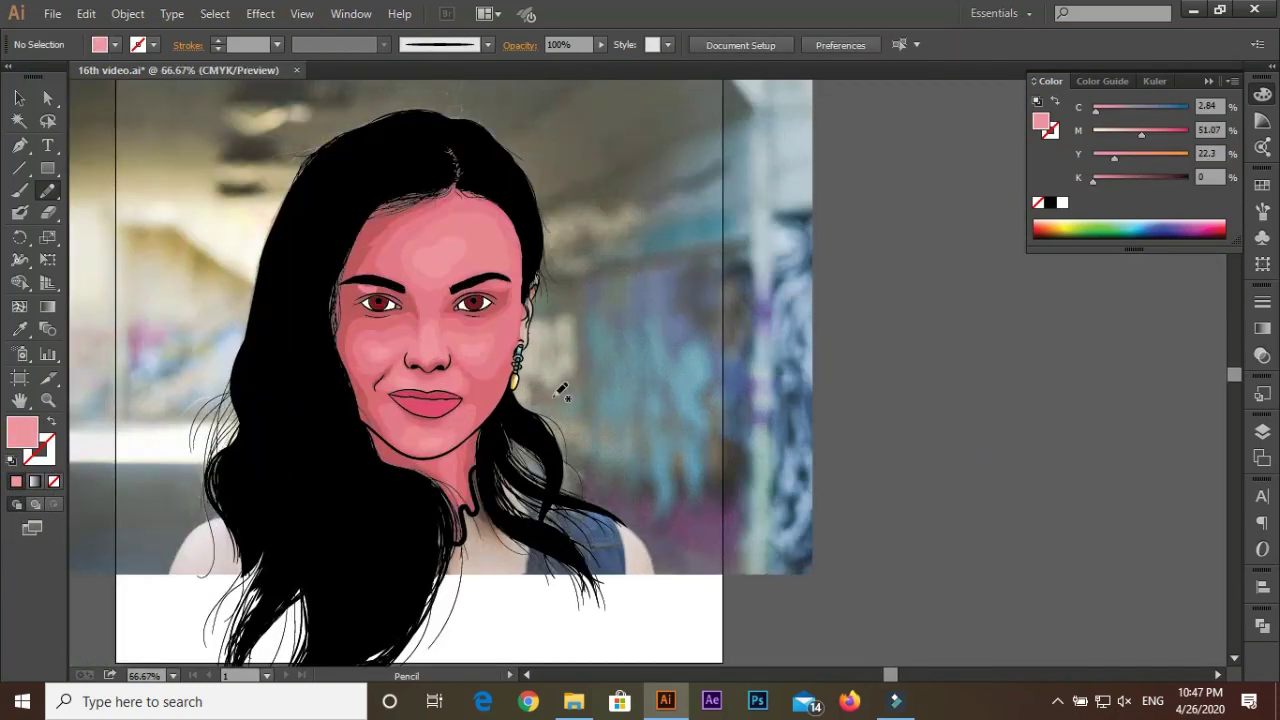
# Hide the background photo layer and select all the artwork
pyautogui.press('F7')
pyautogui.moveTo(865, 352); pyautogui.dragTo(697, 352)
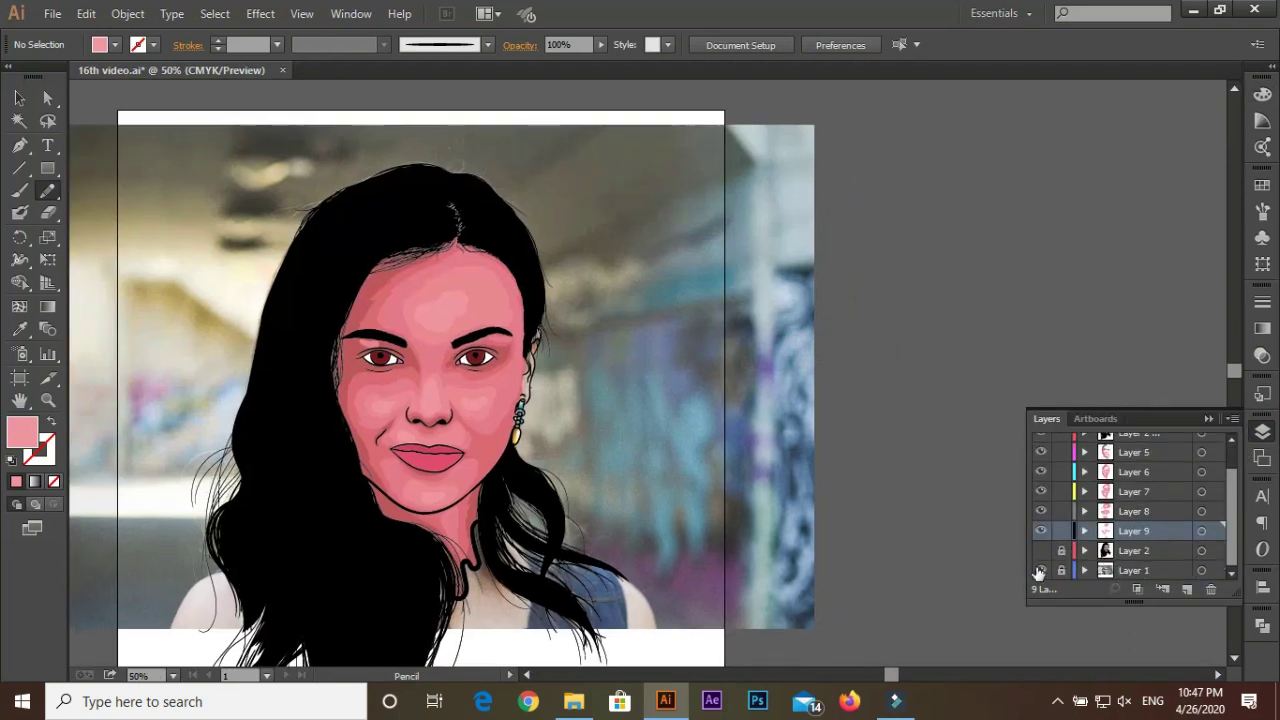
pyautogui.click(1041, 570)
pyautogui.hotkey('ctrl', 'a')
pyautogui.click(86, 13)
pyautogui.click(183, 343)
# Recolor the artwork with Colors set to All and adjust the second skin tone's saturation
pyautogui.click(427, 344)
pyautogui.click(968, 194)
pyautogui.click(985, 214)
pyautogui.click(785, 271)
pyautogui.moveTo(800, 510); pyautogui.dragTo(785, 520)
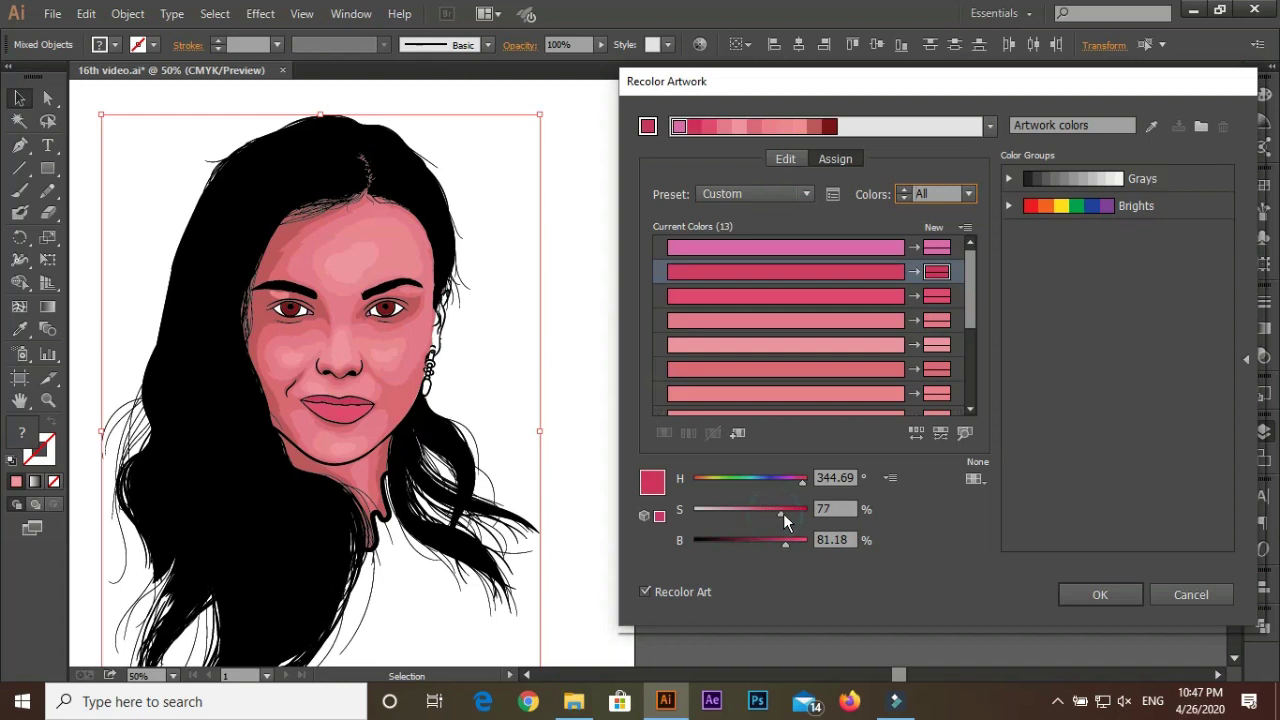
# Brighten the fifth skin tone and raise its saturation
pyautogui.click(861, 296)
pyautogui.click(800, 320)
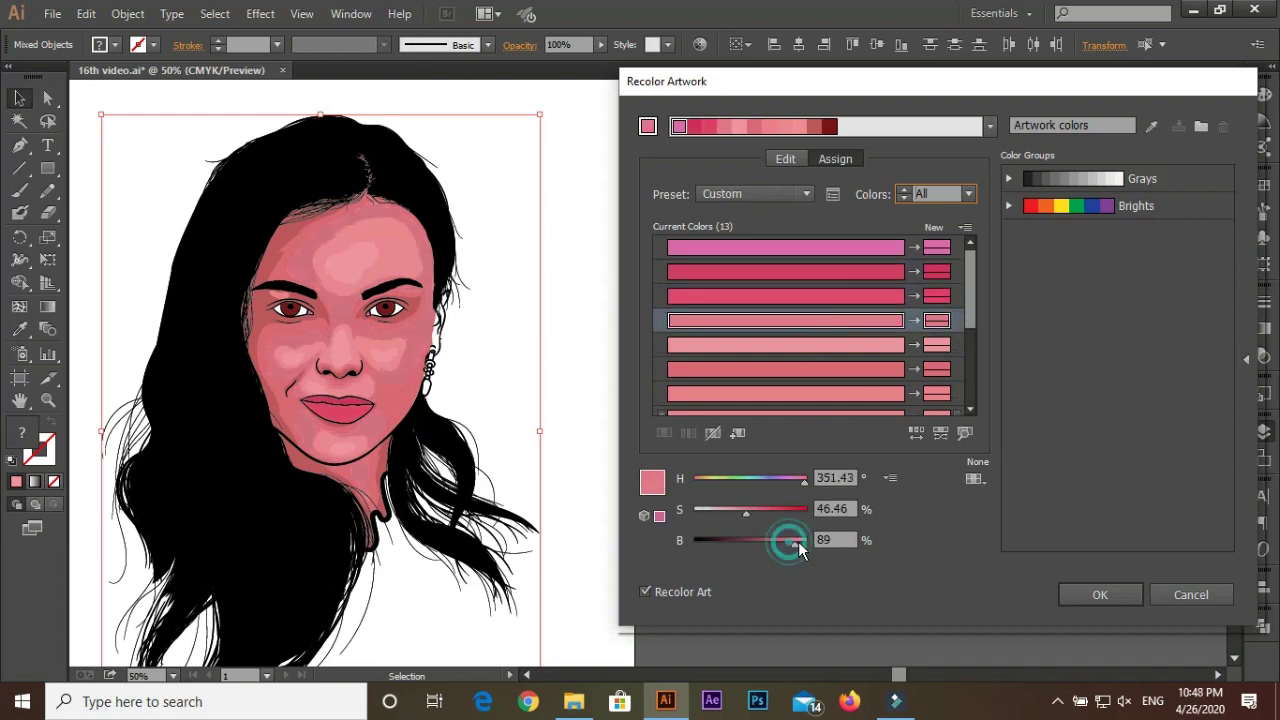
pyautogui.click(850, 344)
pyautogui.click(797, 541)
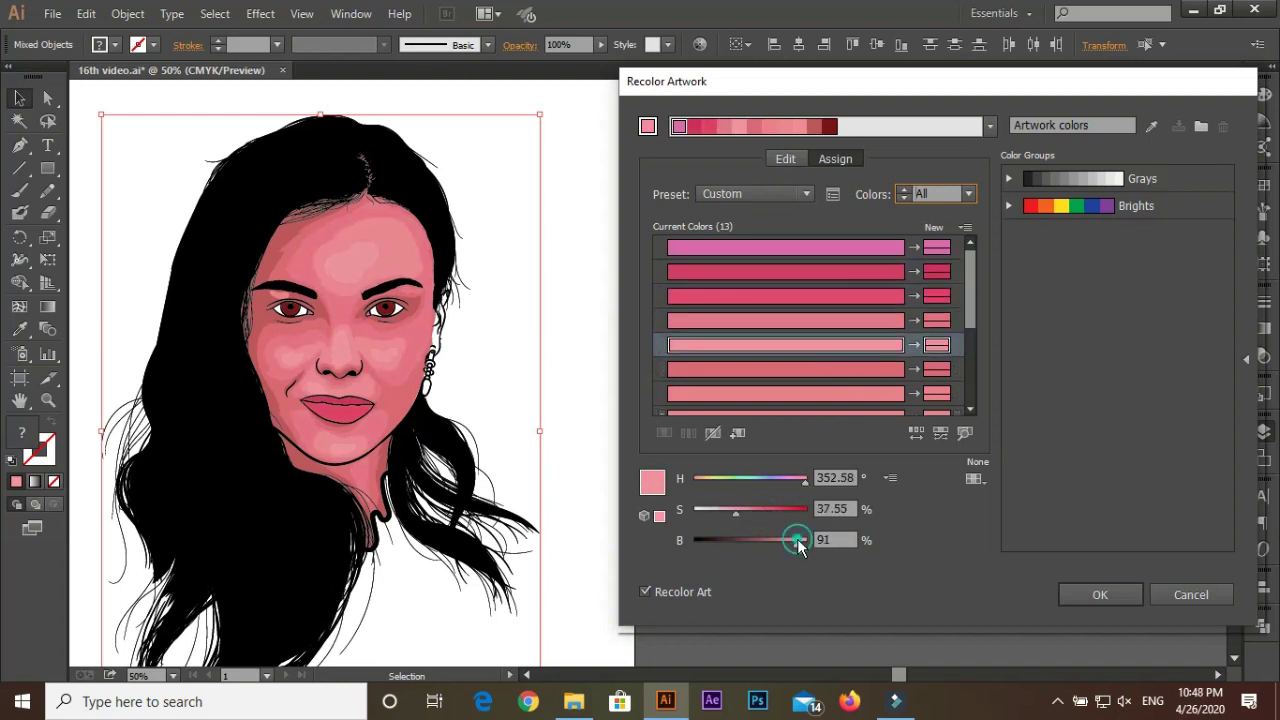
pyautogui.moveTo(768, 535); pyautogui.dragTo(806, 548)
pyautogui.moveTo(736, 511)
pyautogui.mouseDown()
pyautogui.moveTo(797, 540)
pyautogui.moveTo(752, 512)
pyautogui.mouseUp()
pyautogui.press('Down')
pyautogui.press('Down')
pyautogui.press('Down')
pyautogui.press('Down')
pyautogui.press('Down')
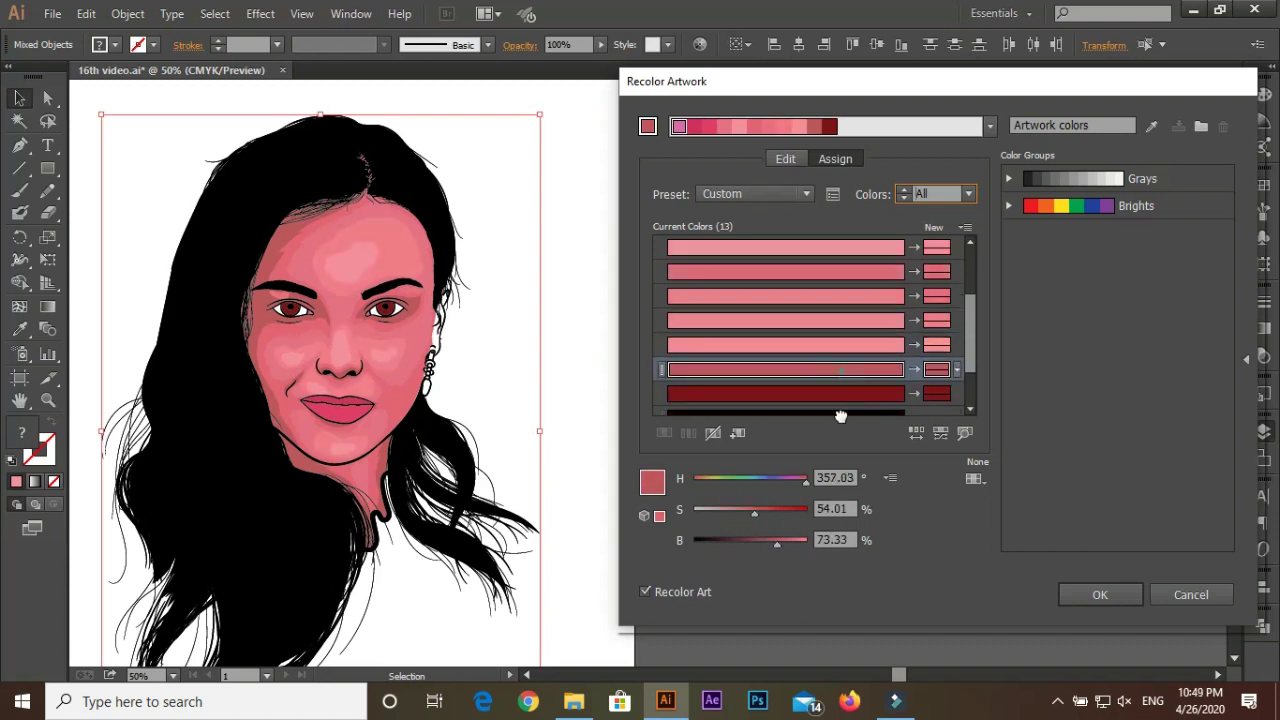
# Adjust the darker tone's saturation and lower the light pink tone's saturation
pyautogui.click(750, 512)
pyautogui.moveTo(748, 513); pyautogui.dragTo(763, 513)
pyautogui.scroll(-1, 842, 330)
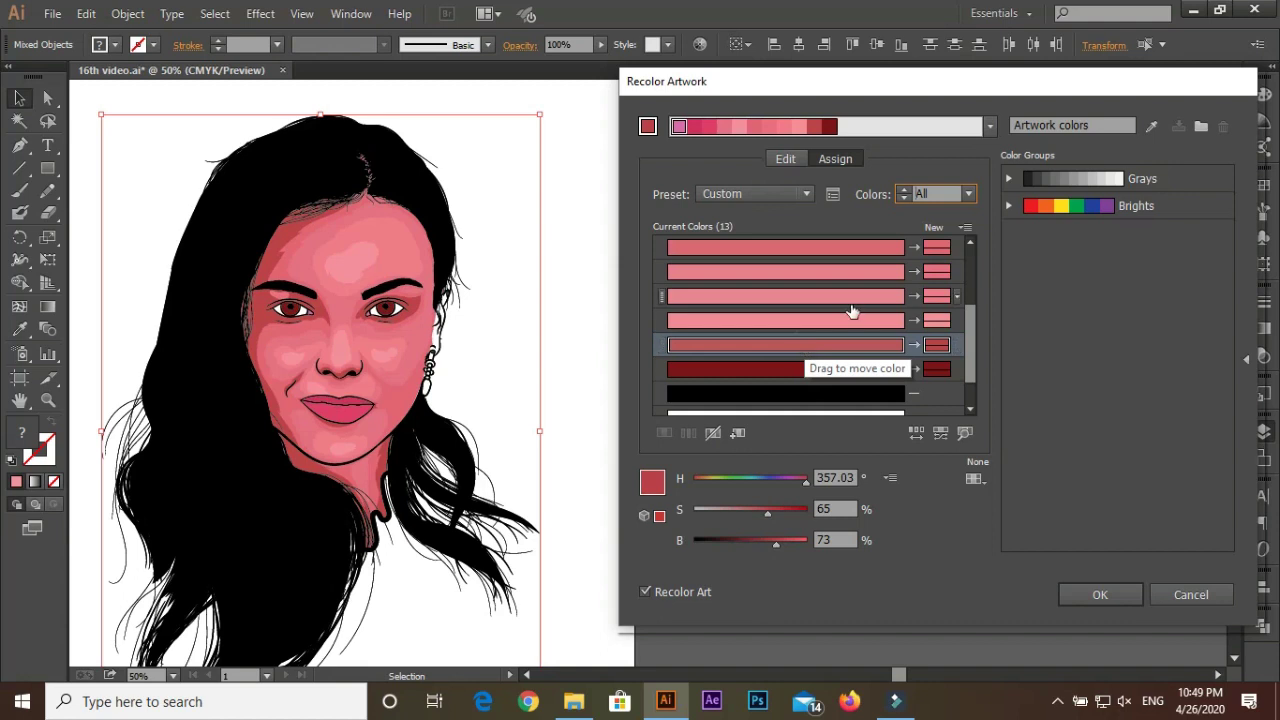
pyautogui.click(737, 510)
pyautogui.click(814, 300)
pyautogui.click(757, 512)
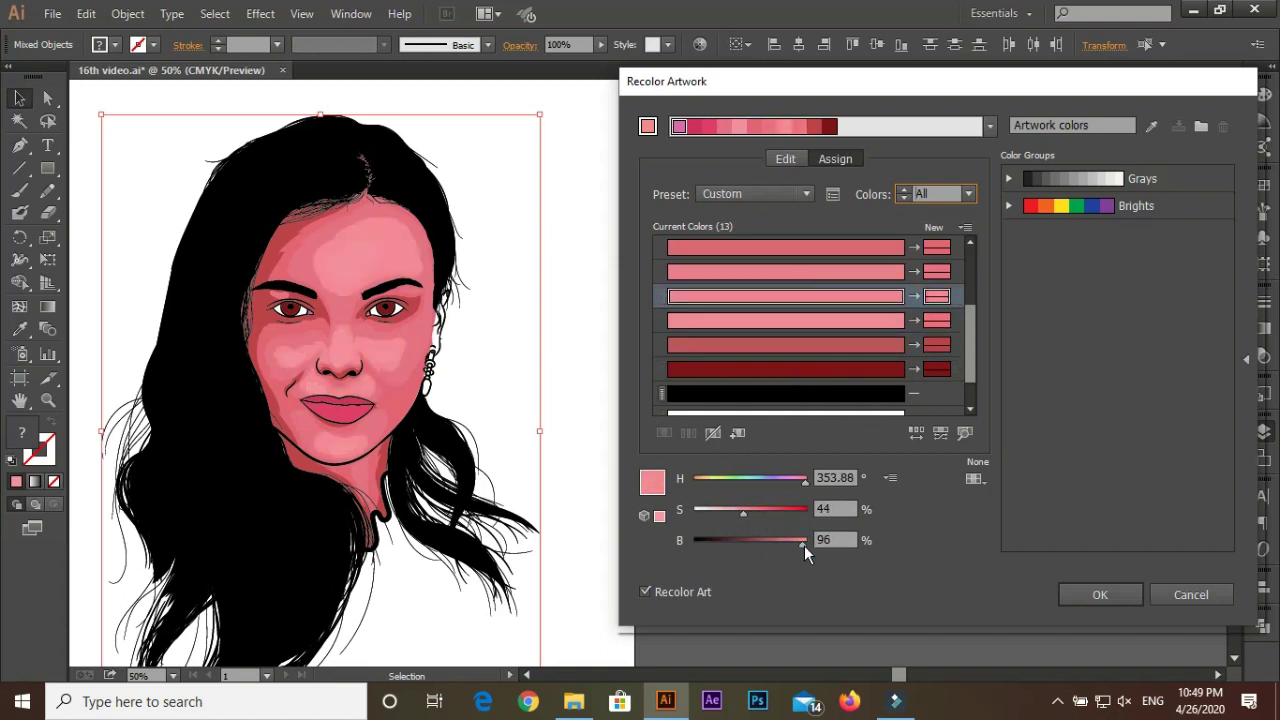
# Tune other skin tones' brightness and saturation, settling one tone's brightness at 88
pyautogui.click(785, 541)
pyautogui.click(828, 277)
pyautogui.click(790, 550)
pyautogui.moveTo(757, 514); pyautogui.dragTo(766, 518)
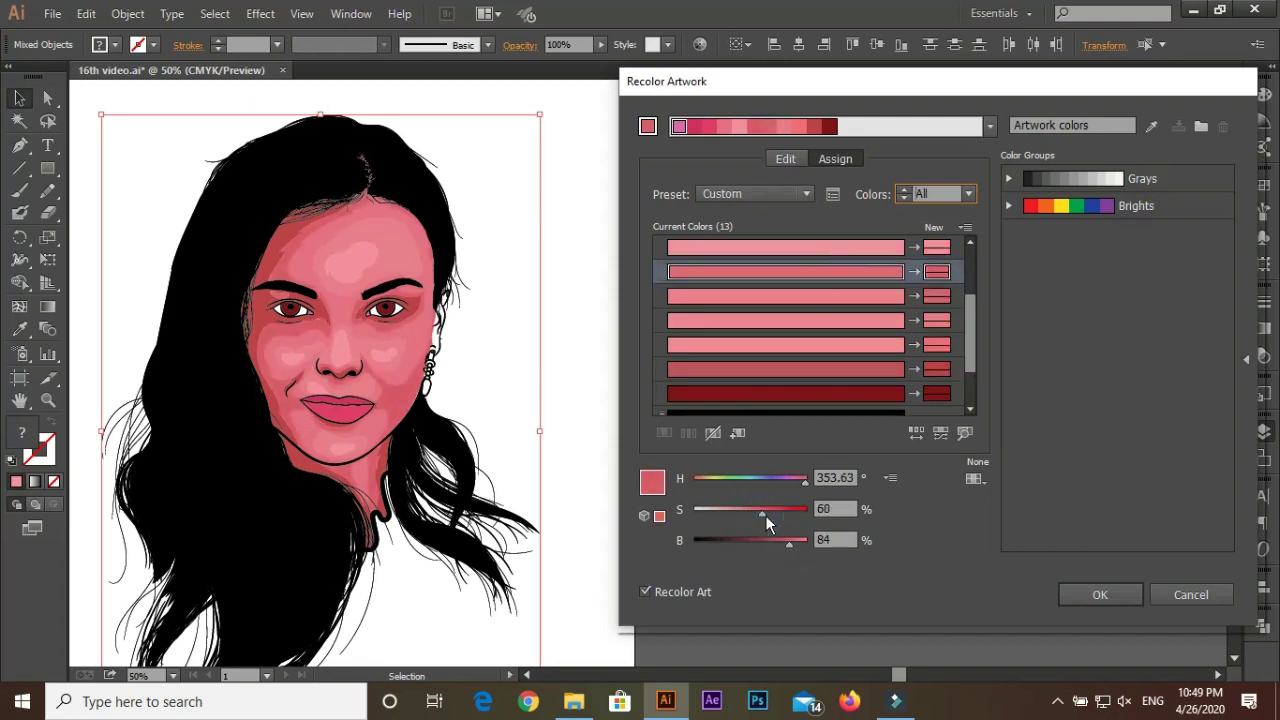
pyautogui.click(820, 369)
pyautogui.click(749, 514)
pyautogui.click(785, 541)
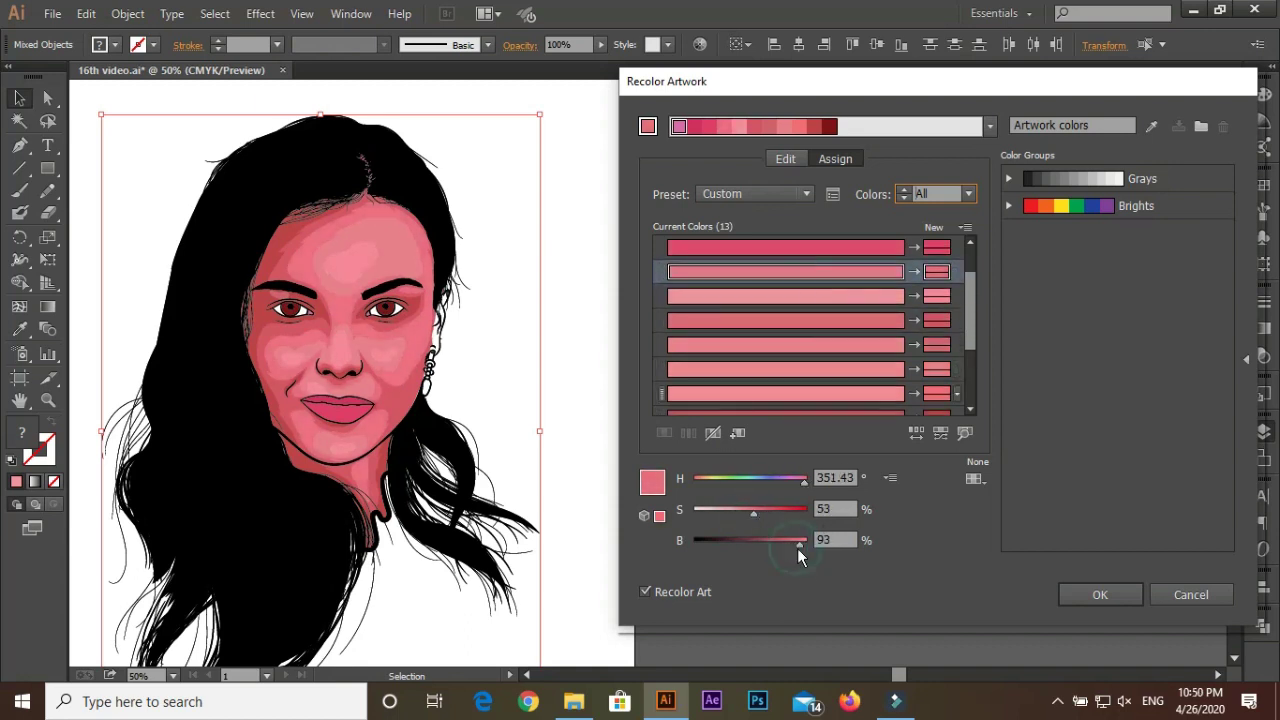
pyautogui.moveTo(797, 550); pyautogui.dragTo(811, 553)
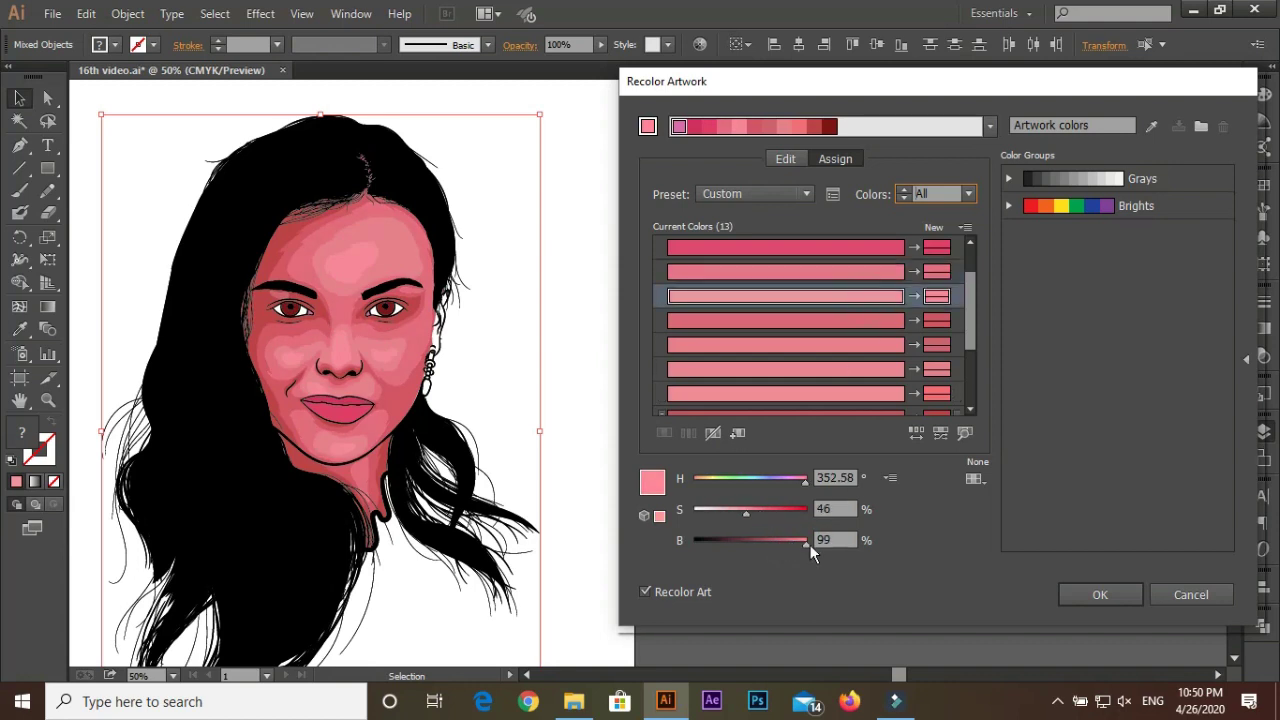
pyautogui.click(793, 545)
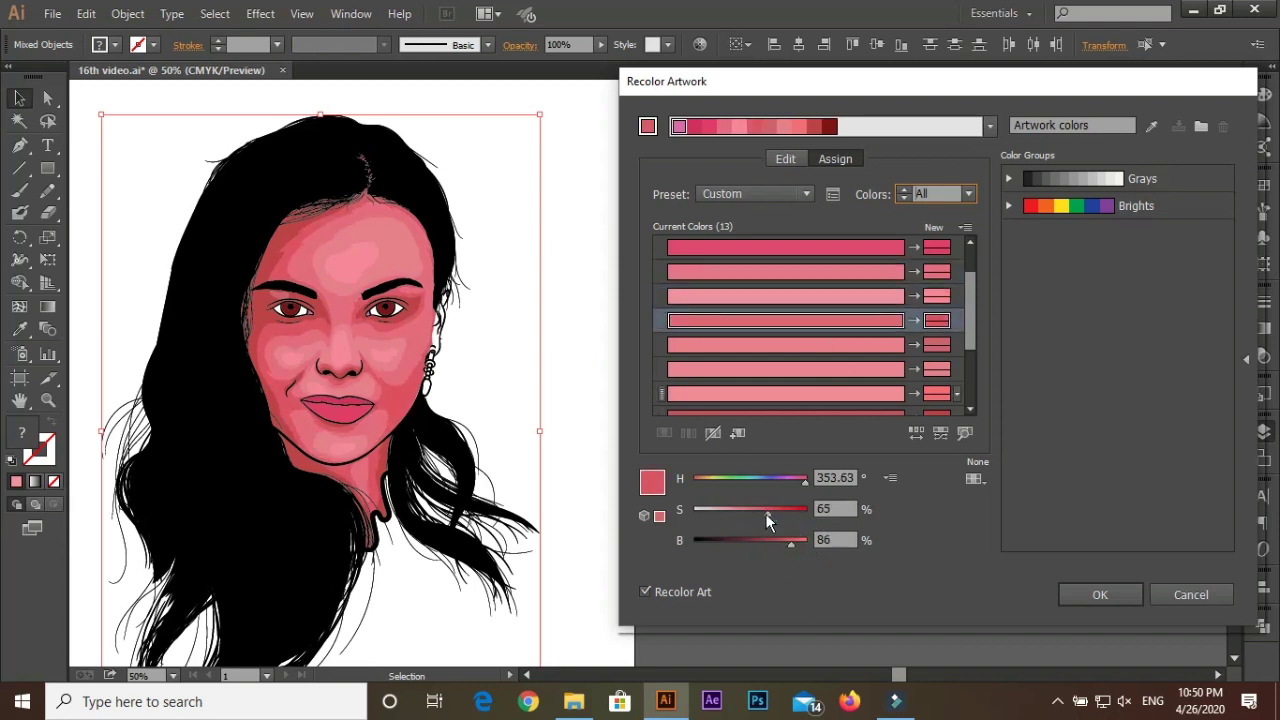
# Fine-tune saturation and brightness of the second, third and fifth tones, then apply the recolouring
pyautogui.click(806, 268)
pyautogui.click(754, 510)
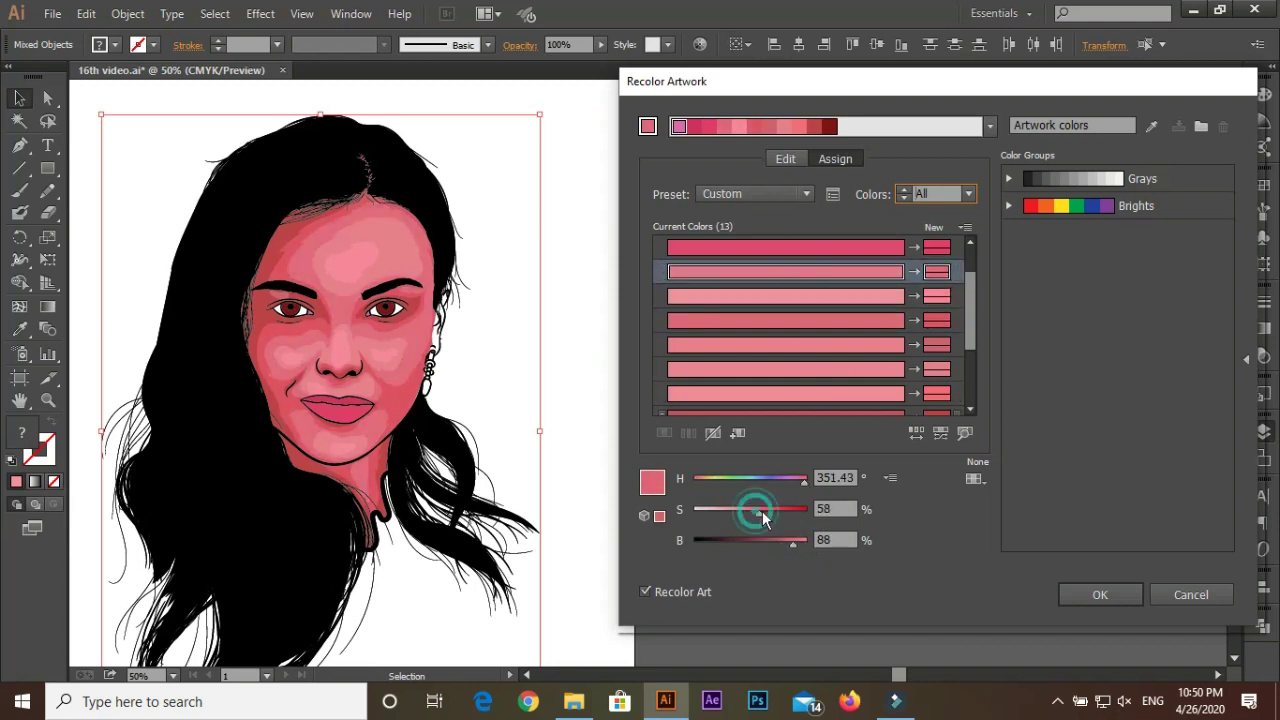
pyautogui.click(820, 296)
pyautogui.click(752, 514)
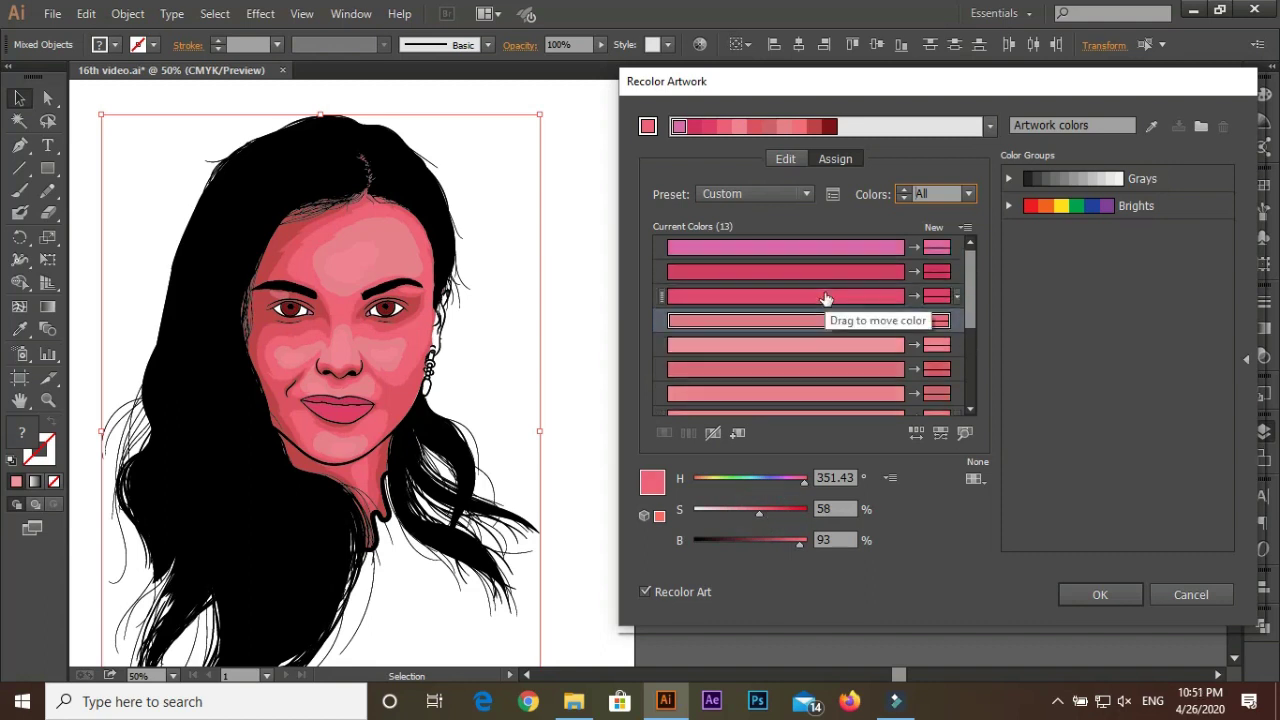
pyautogui.click(826, 297)
pyautogui.click(800, 542)
pyautogui.click(834, 343)
pyautogui.click(753, 508)
pyautogui.click(802, 543)
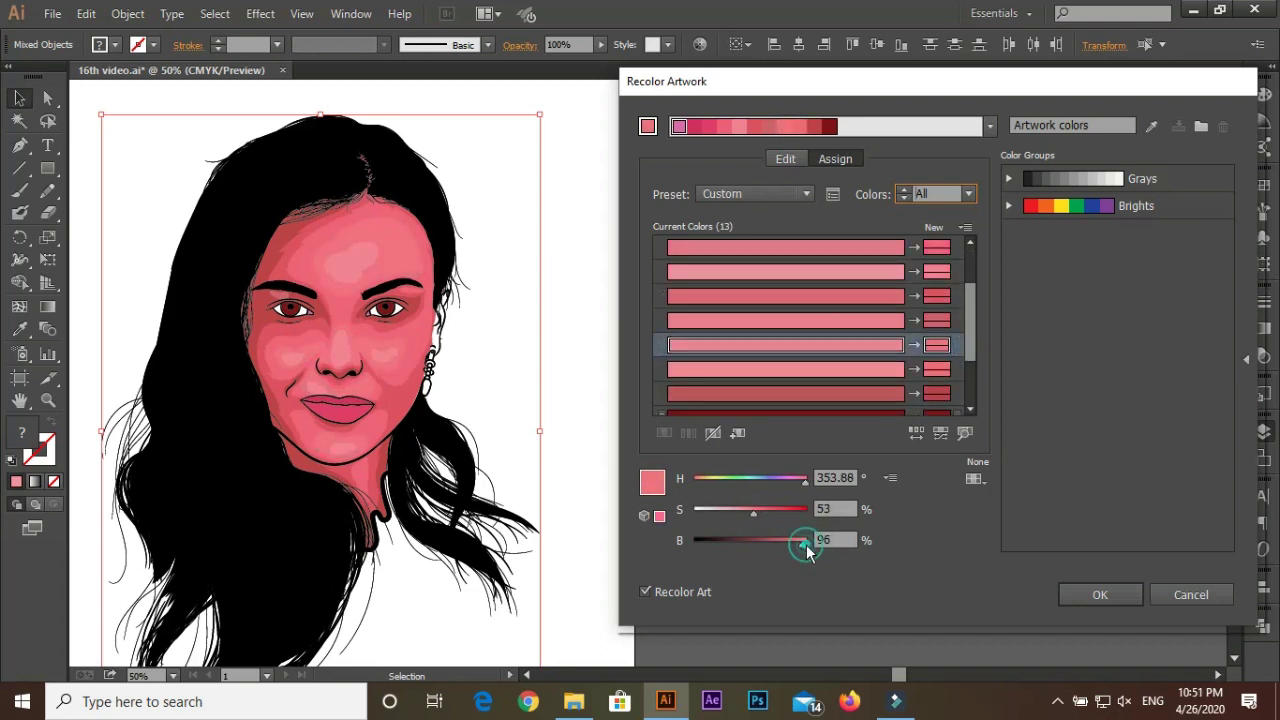
pyautogui.click(1100, 594)
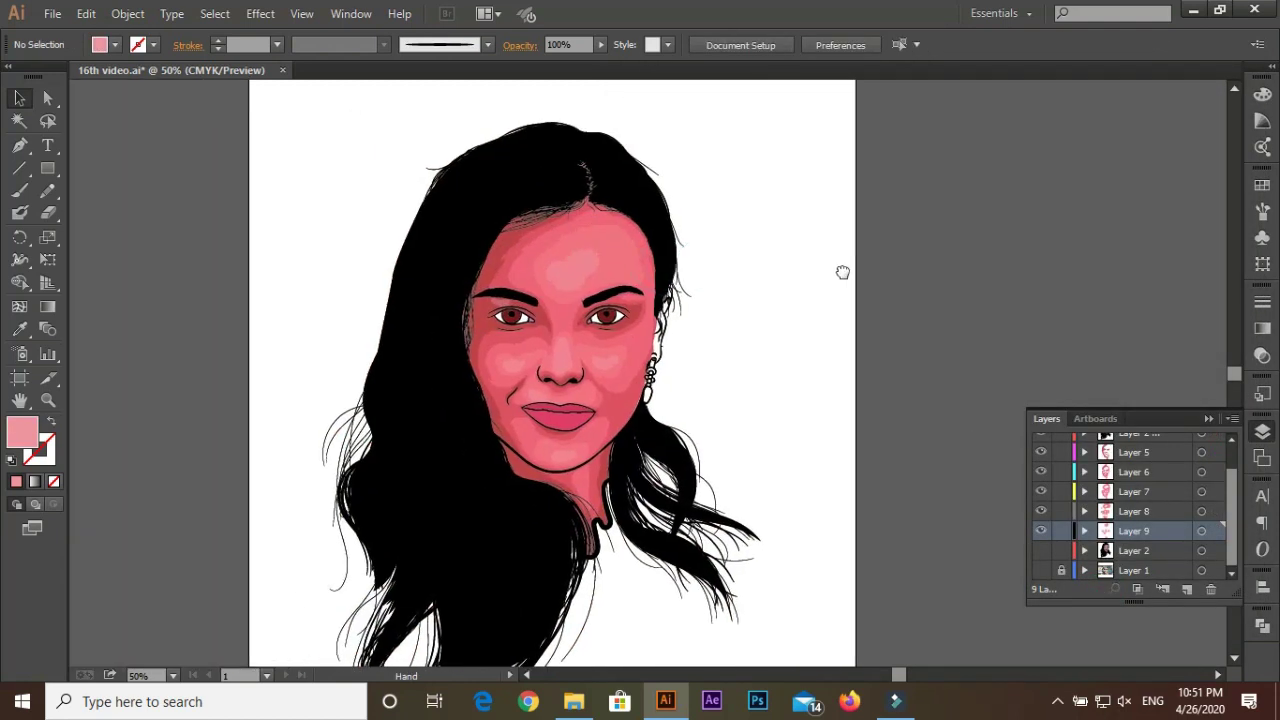
# Add another highlight layer with a light pink fill and zoom in on the forehead
pyautogui.click(1186, 589)
pyautogui.doubleClick(22, 432)
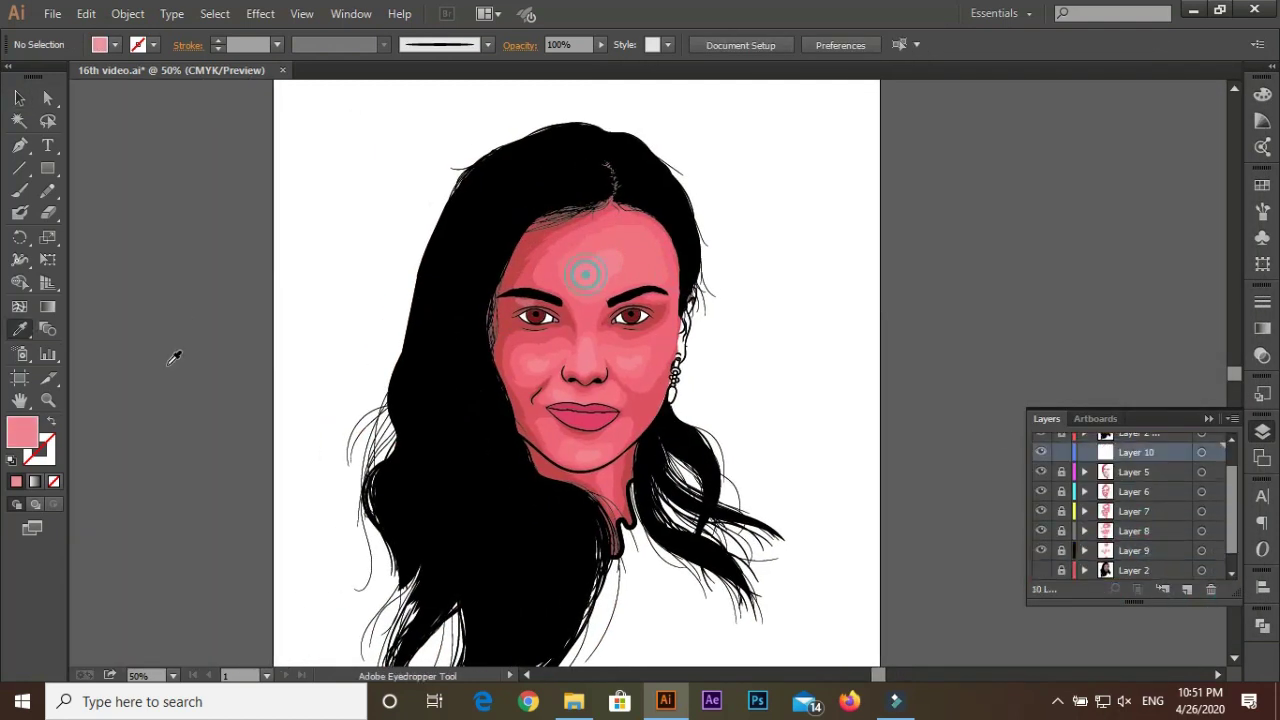
pyautogui.click(886, 357)
pyautogui.press('n')
pyautogui.hotkey('ctrl', '=')
pyautogui.hotkey('ctrl', '=')
pyautogui.hotkey('ctrl', '=')
pyautogui.hotkey('ctrl', '=')
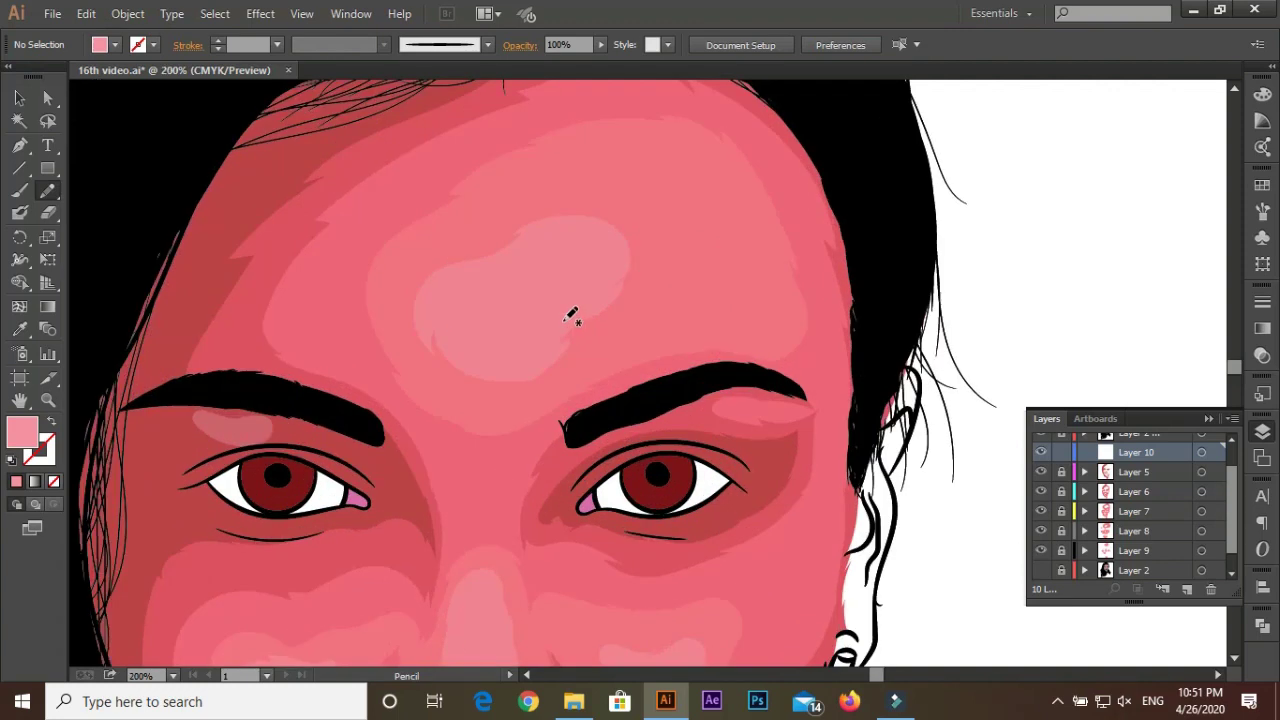
# Draw light pink pencil highlights on the forehead and cheek
pyautogui.moveTo(571, 293); pyautogui.dragTo(562, 320)
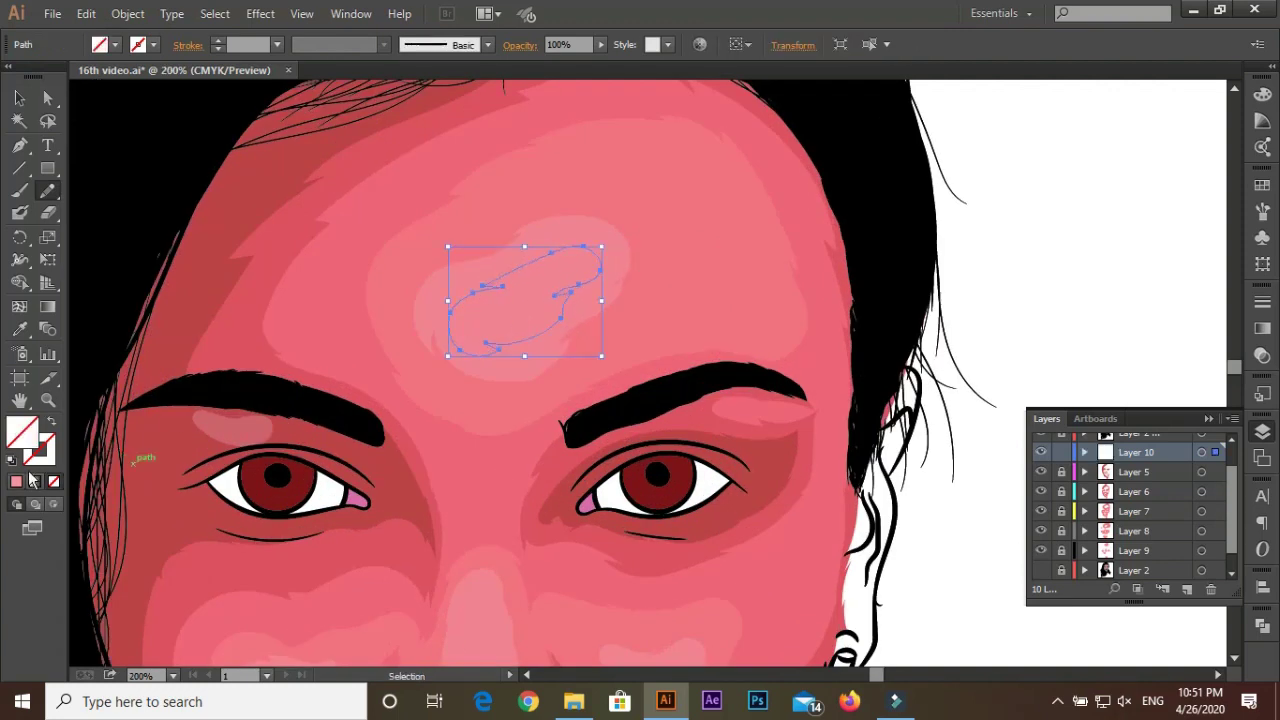
pyautogui.scroll(-3, 600, 360)
pyautogui.scroll(4, 634, 380)
pyautogui.moveTo(676, 399); pyautogui.dragTo(620, 385)
pyautogui.scroll(-3, 457, 471)
pyautogui.scroll(3, 451, 540)
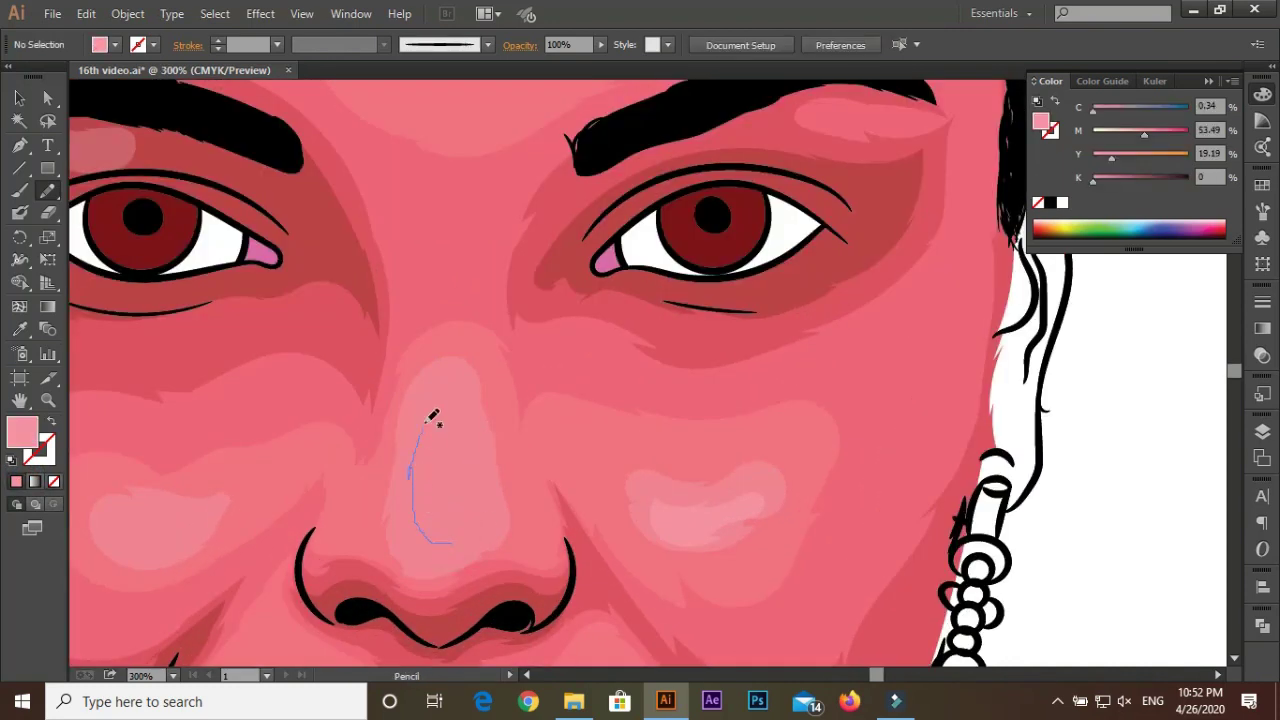
pyautogui.moveTo(471, 466); pyautogui.dragTo(463, 425)
pyautogui.scroll(-3, 623, 266)
pyautogui.scroll(2, 509, 357)
pyautogui.moveTo(577, 373)
pyautogui.mouseDown()
pyautogui.moveTo(651, 370)
pyautogui.moveTo(580, 372)
pyautogui.mouseUp()
pyautogui.scroll(-2, 300, 434)
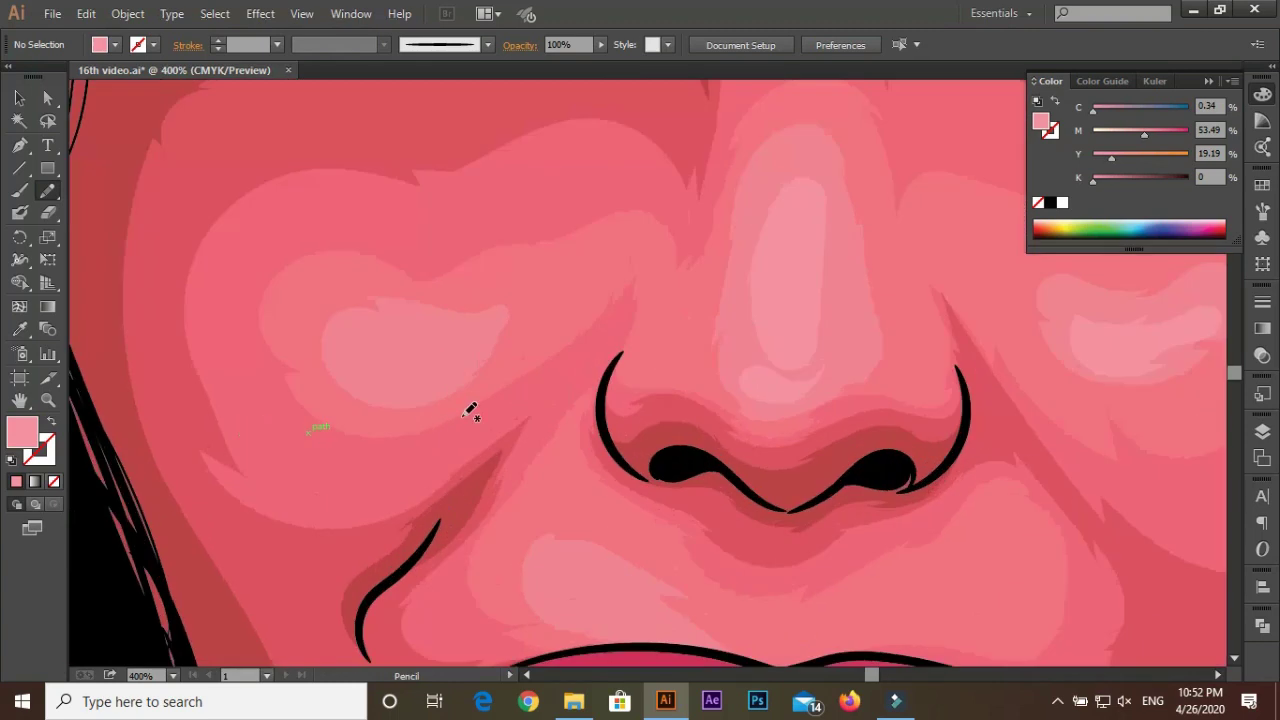
pyautogui.scroll(3, 471, 408)
# Draw light pink highlights on the left cheek and around the lips
pyautogui.moveTo(540, 425); pyautogui.dragTo(488, 476)
pyautogui.moveTo(388, 405); pyautogui.dragTo(538, 423)
pyautogui.scroll(-2, 450, 450)
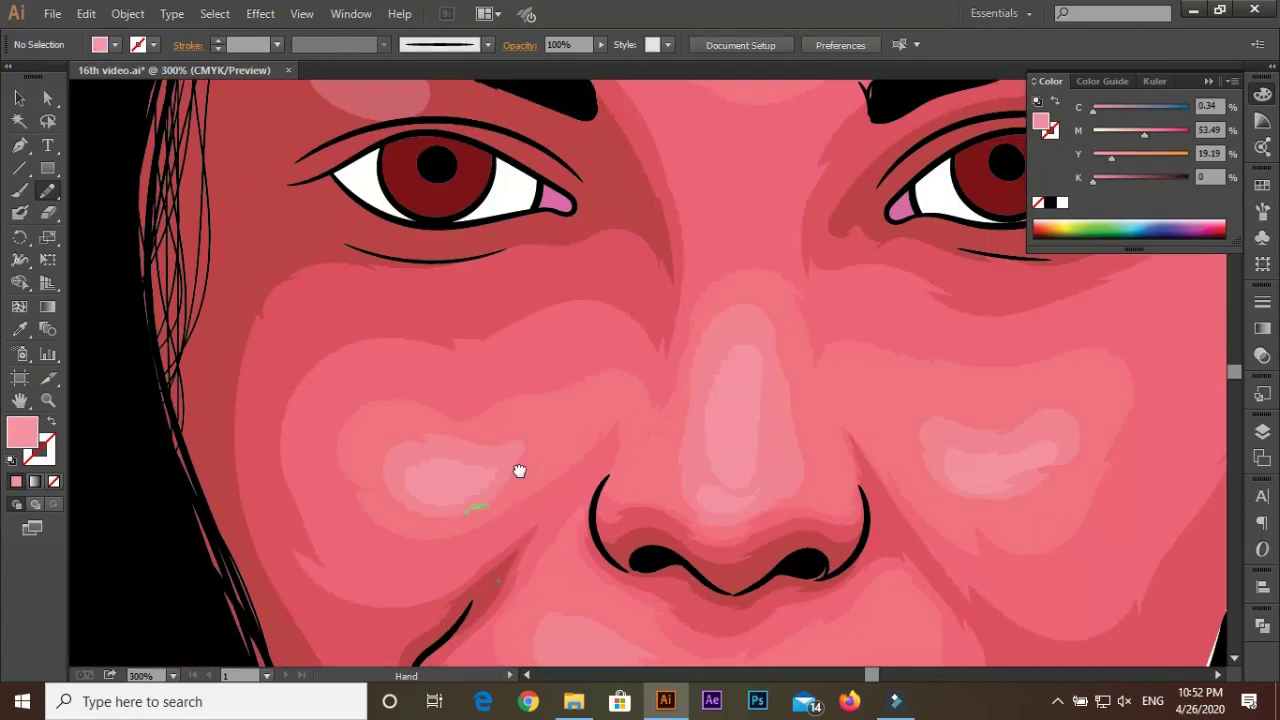
pyautogui.scroll(2, 520, 466)
pyautogui.moveTo(662, 430); pyautogui.dragTo(593, 358)
pyautogui.moveTo(667, 380)
pyautogui.mouseDown()
pyautogui.moveTo(662, 428)
pyautogui.moveTo(601, 447)
pyautogui.mouseUp()
pyautogui.scroll(-2, 657, 340)
pyautogui.scroll(3, 657, 340)
# Draw small light pink highlights on the chin and near the jaw by the hair
pyautogui.moveTo(723, 418); pyautogui.dragTo(710, 428)
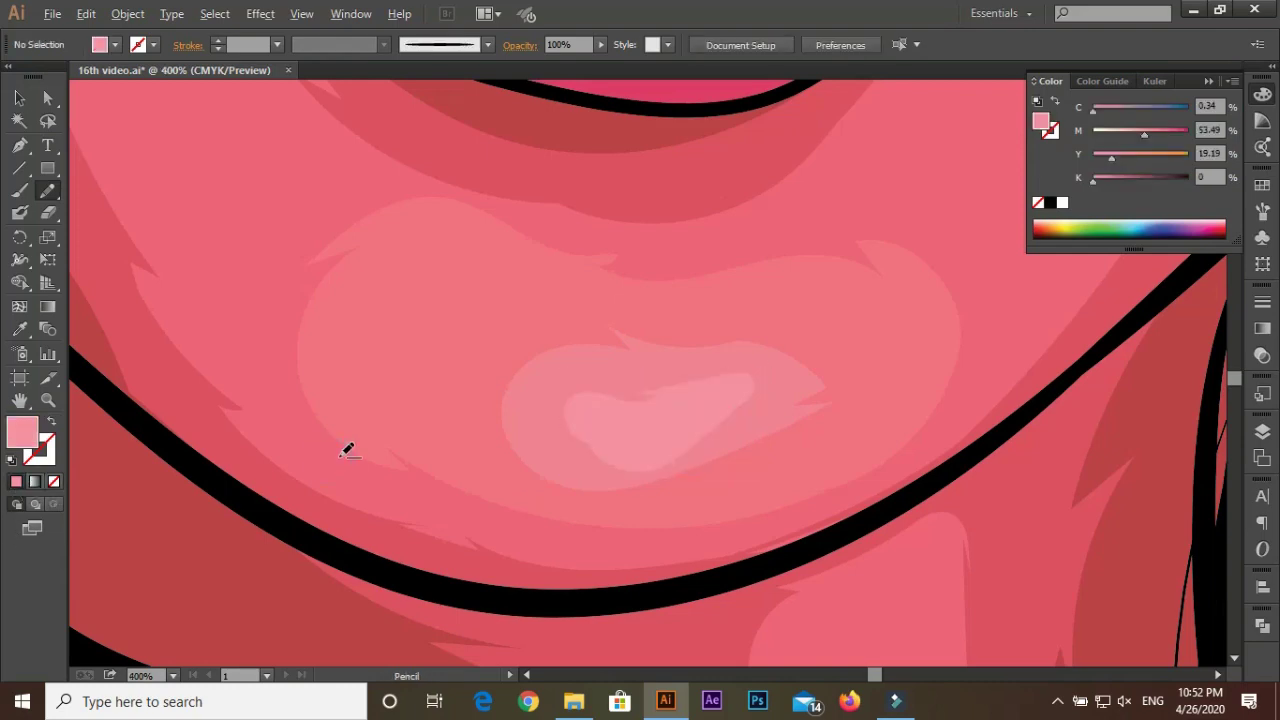
pyautogui.scroll(-2, 346, 446)
pyautogui.scroll(3, 569, 349)
pyautogui.moveTo(498, 400); pyautogui.dragTo(468, 326)
pyautogui.moveTo(533, 362); pyautogui.dragTo(505, 400)
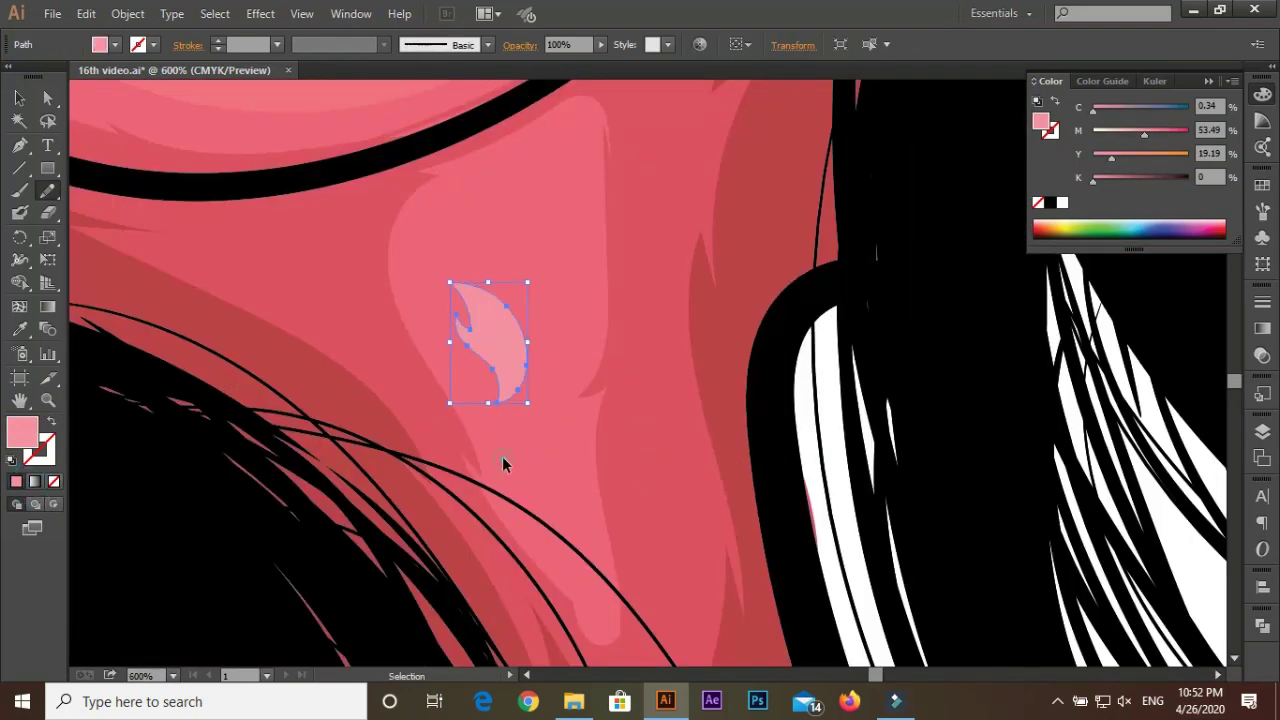
pyautogui.scroll(-2, 560, 437)
pyautogui.scroll(-1, 586, 486)
pyautogui.scroll(2, 463, 400)
pyautogui.scroll(1, 463, 400)
pyautogui.click(1262, 431)
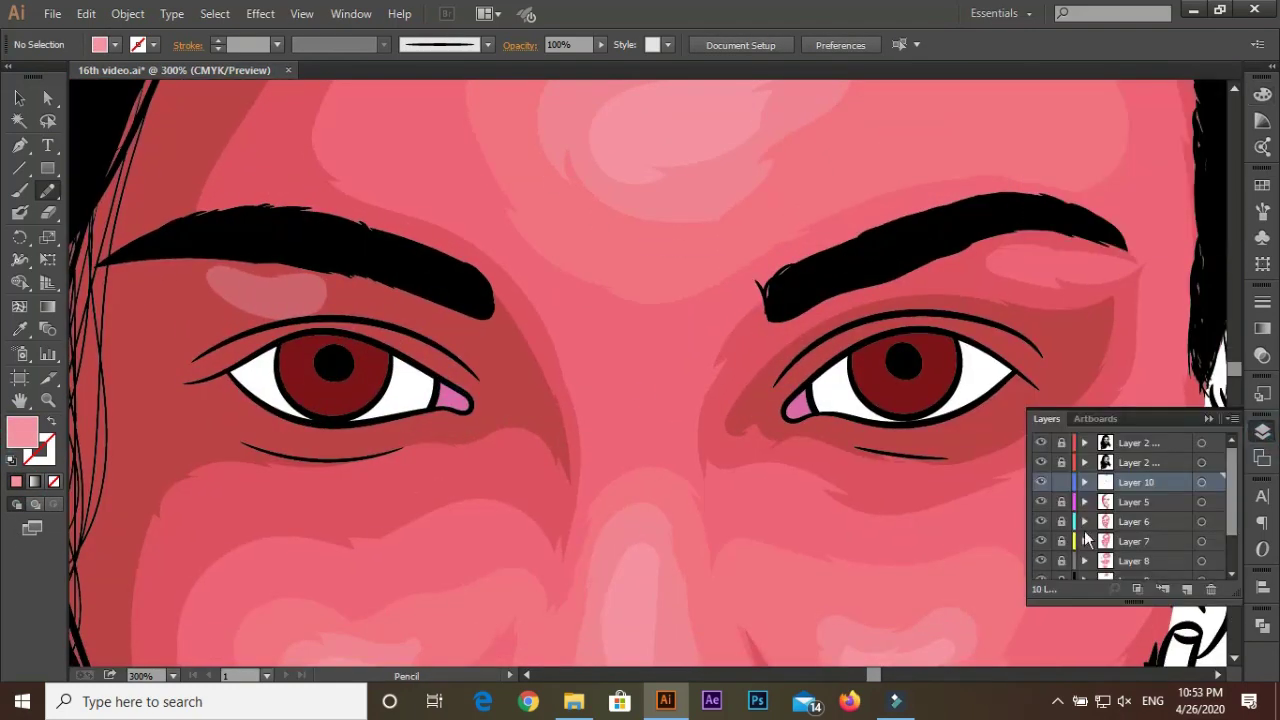
# Set the fill to a light greyish-purple
pyautogui.doubleClick(22, 432)
pyautogui.click(740, 412)
pyautogui.click(475, 448)
pyautogui.click(912, 360)
# Draw a closed greyish-purple shadow shape in the first eye-white corner
pyautogui.scroll(3, 268, 368)
pyautogui.scroll(2, 268, 368)
pyautogui.moveTo(243, 578)
pyautogui.mouseDown()
pyautogui.moveTo(386, 537)
pyautogui.moveTo(300, 343)
pyautogui.moveTo(243, 572)
pyautogui.mouseUp()
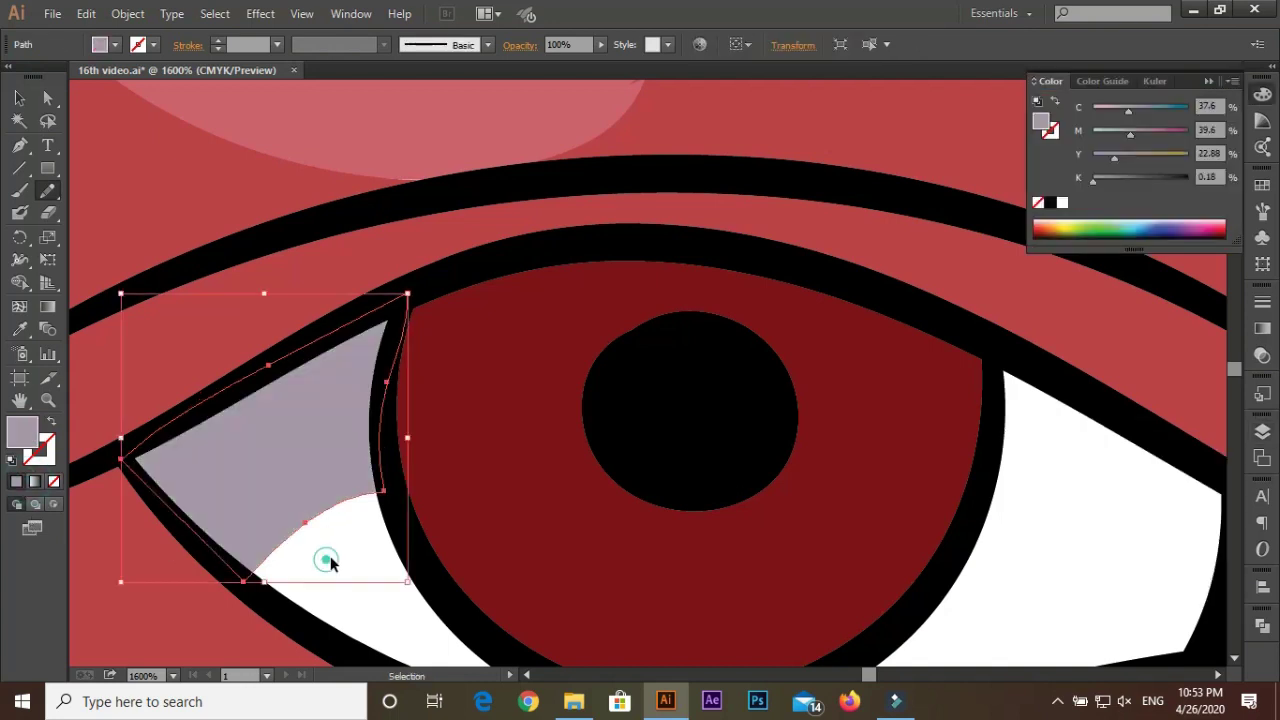
pyautogui.scroll(-1, 525, 475)
pyautogui.hscroll(5, 525, 475)
pyautogui.moveTo(537, 348); pyautogui.dragTo(537, 350)
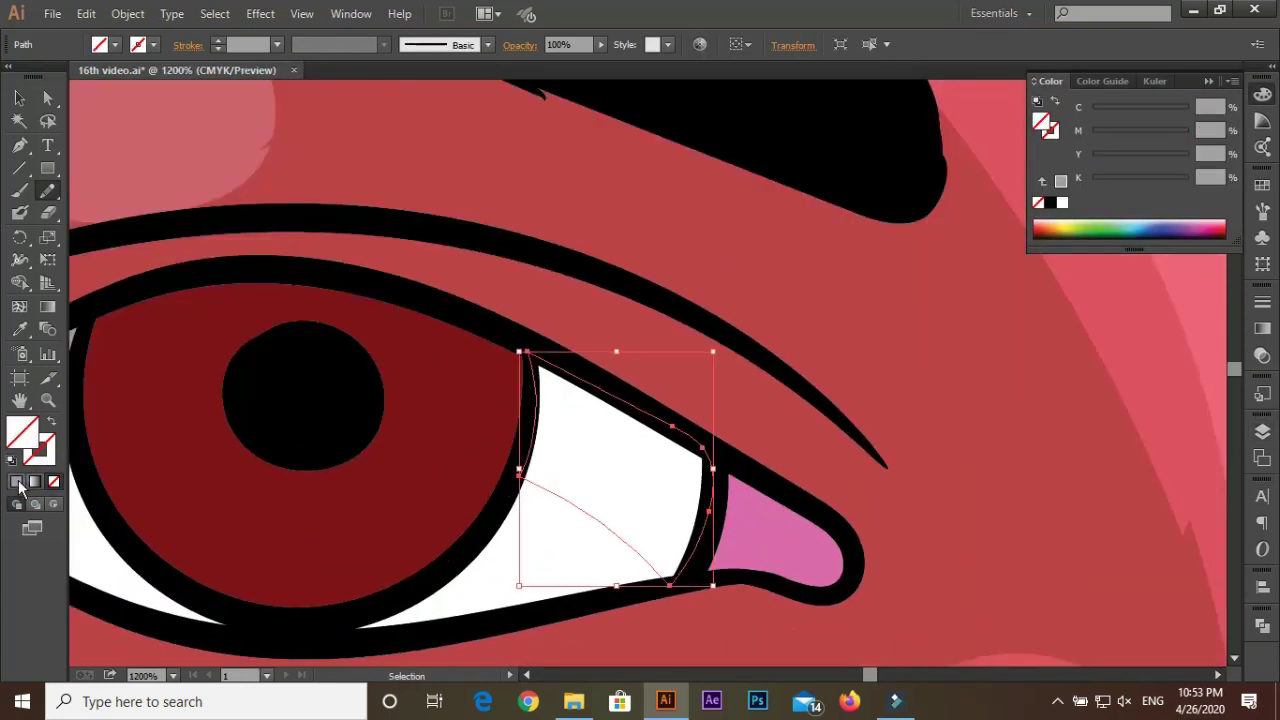
pyautogui.scroll(-5, 537, 350)
pyautogui.scroll(5, 680, 430)
# Shade the other eye white's corners, then sample the dark red iris colour
pyautogui.moveTo(435, 480); pyautogui.dragTo(582, 372)
pyautogui.moveTo(478, 300); pyautogui.dragTo(437, 478)
pyautogui.scroll(-5, 480, 460)
pyautogui.scroll(5, 570, 470)
pyautogui.moveTo(330, 400); pyautogui.dragTo(465, 432)
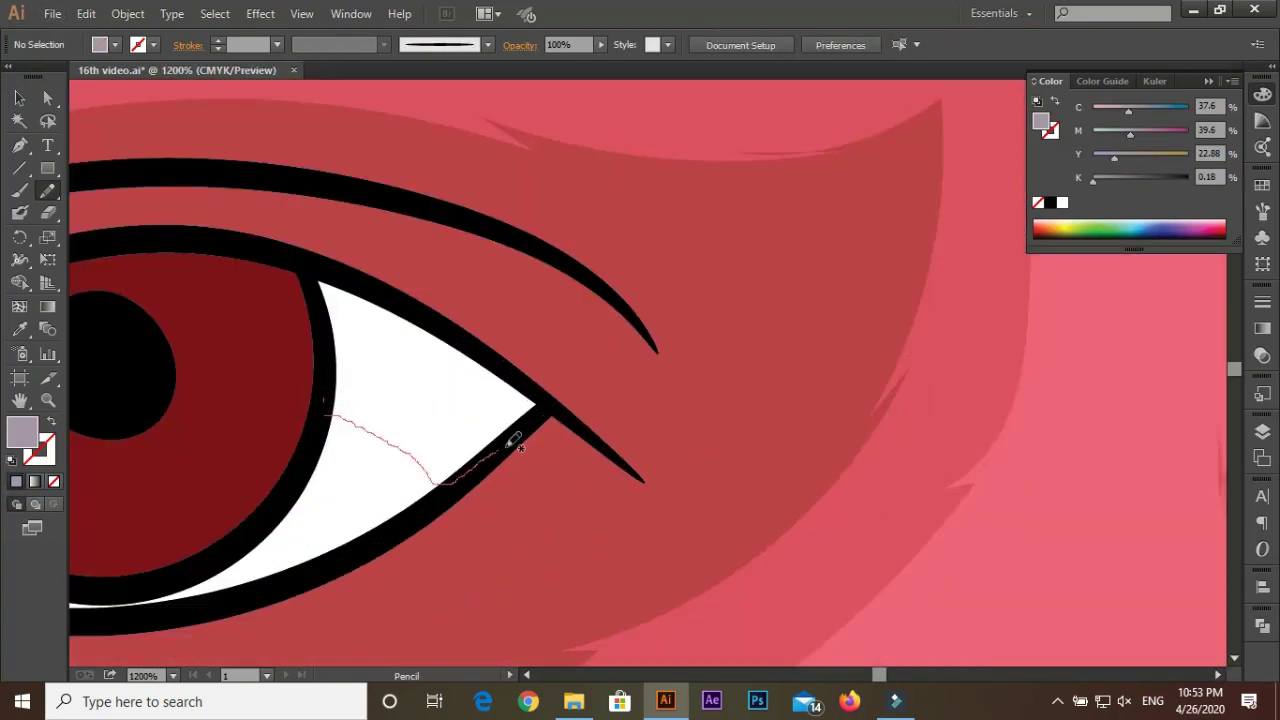
pyautogui.moveTo(338, 406); pyautogui.dragTo(332, 410)
pyautogui.scroll(-5, 400, 450)
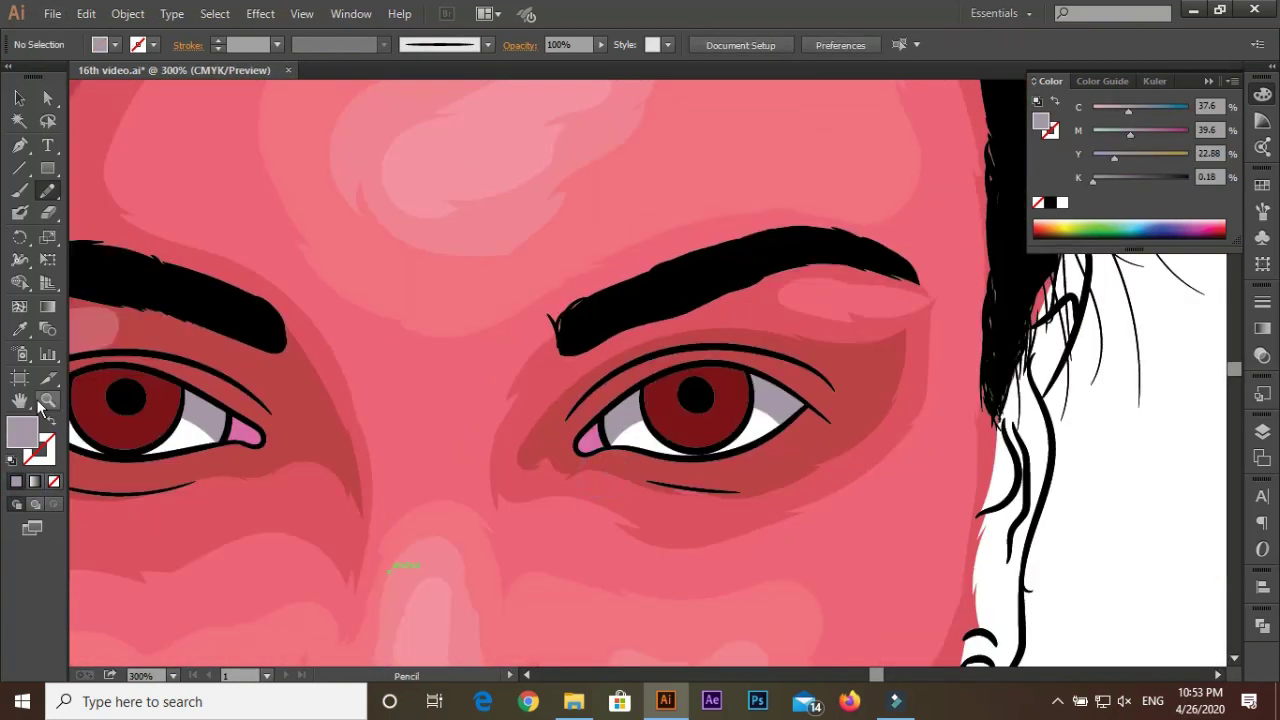
pyautogui.press('i')
pyautogui.click(90, 395)
# Set a lighter red fill and draw jagged Pencil texture shapes around the left pupil
pyautogui.doubleClick(22, 432)
pyautogui.click(896, 368)
pyautogui.press('n')
pyautogui.scroll(3, 400, 460)
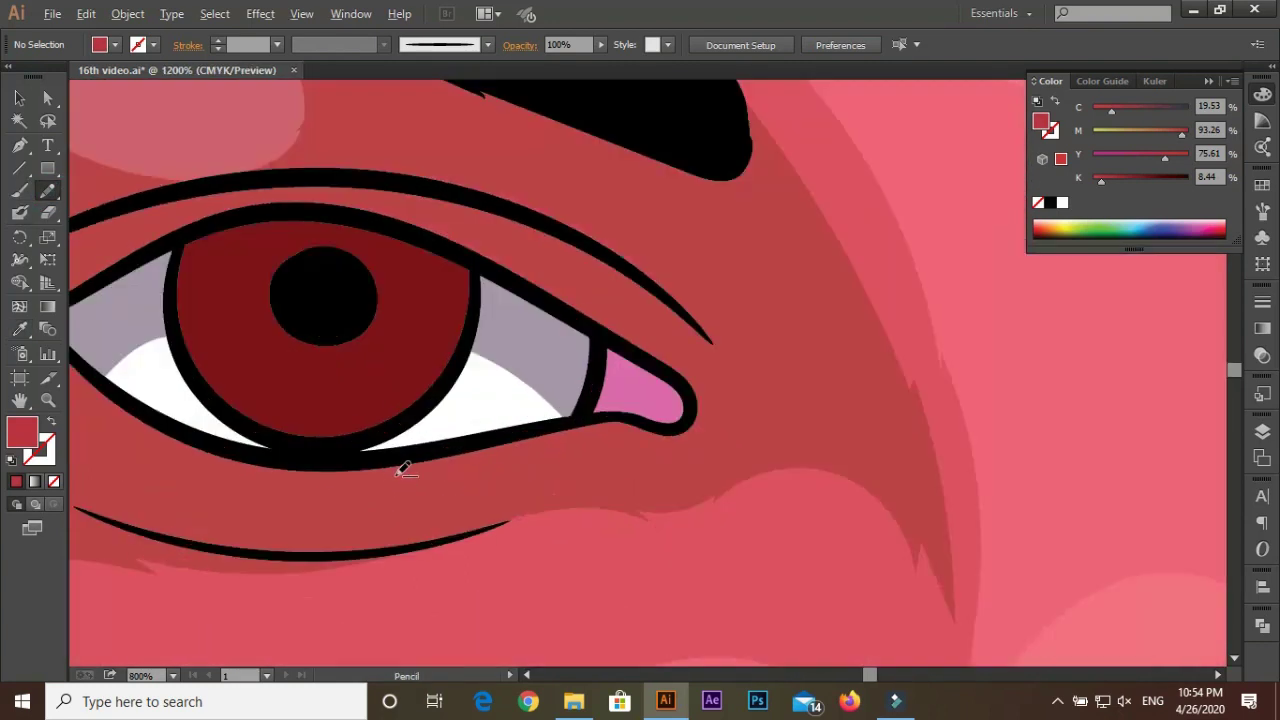
pyautogui.scroll(2, 515, 337)
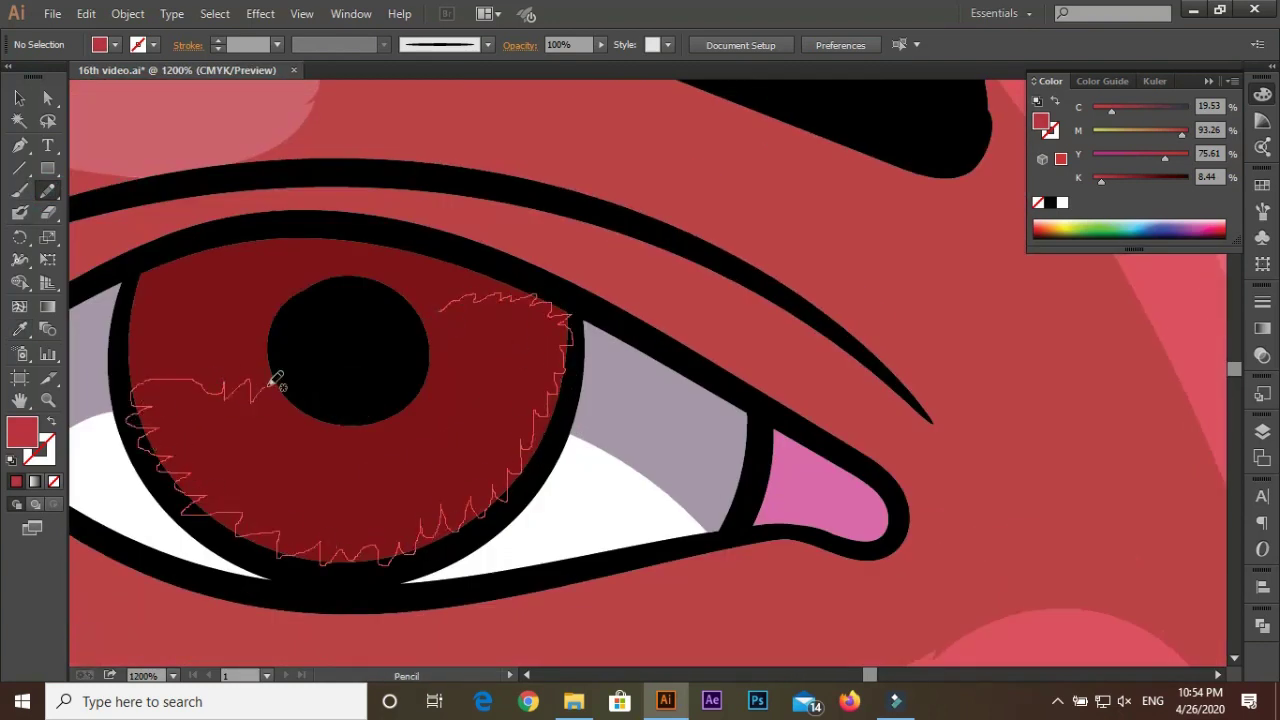
pyautogui.moveTo(276, 381); pyautogui.dragTo(440, 305)
pyautogui.hotkey('ctrl', 'z')
pyautogui.hotkey('ctrl', 'shift', 'z')
pyautogui.moveTo(276, 382); pyautogui.dragTo(437, 352)
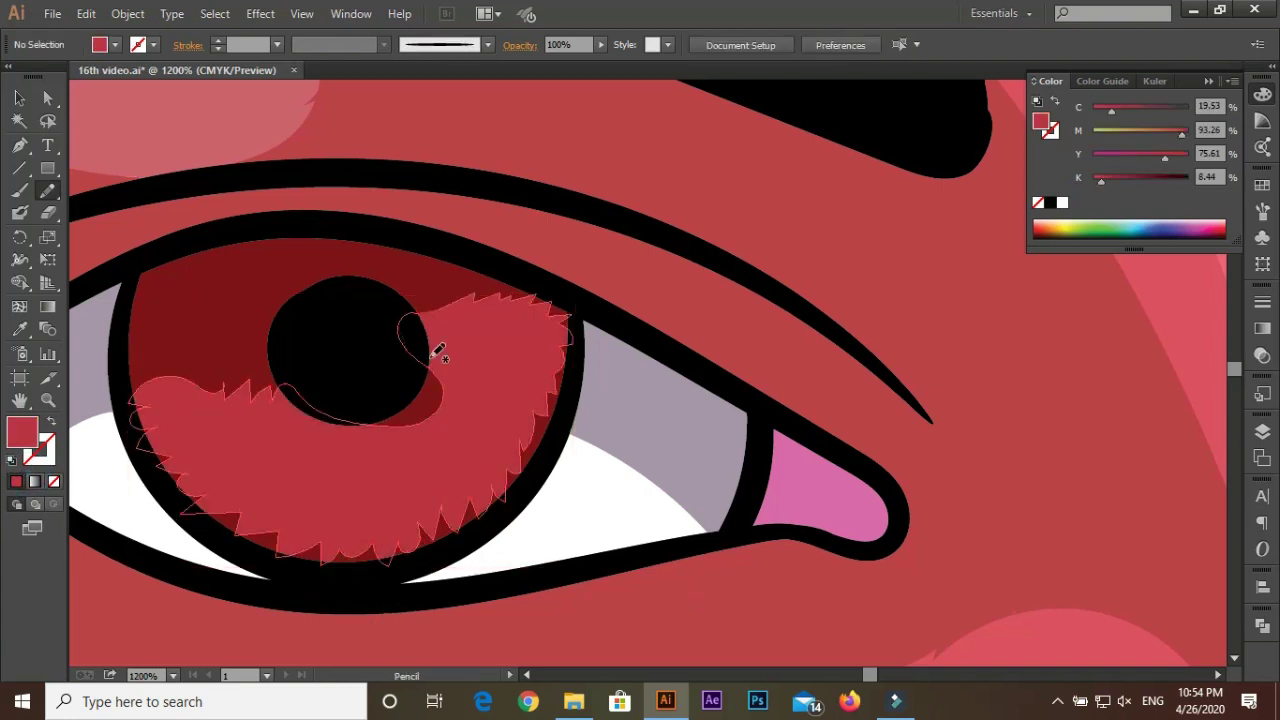
pyautogui.moveTo(405, 408); pyautogui.dragTo(408, 410)
pyautogui.hotkey('ctrl', 'shift', 'a')
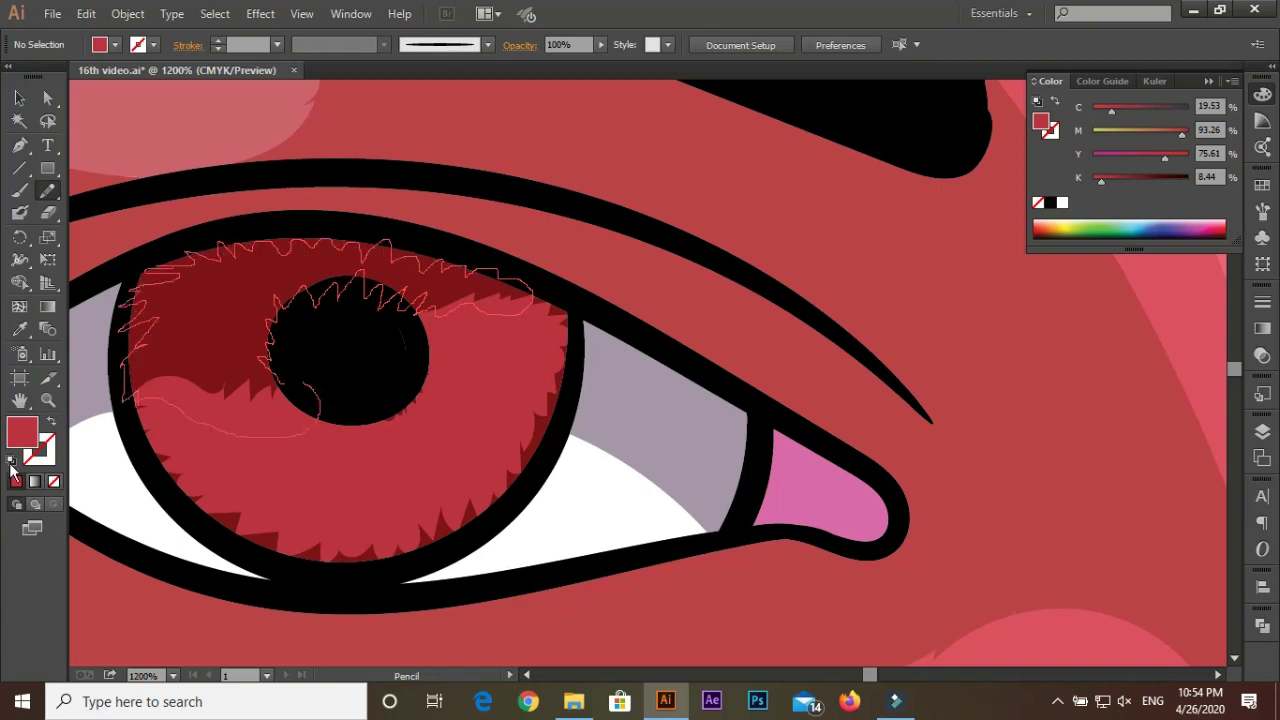
# Recolour the left iris texture to dark red 891F2C and adjust its position
pyautogui.hotkey('ctrl', '-')
pyautogui.press('v')
pyautogui.click(588, 532)
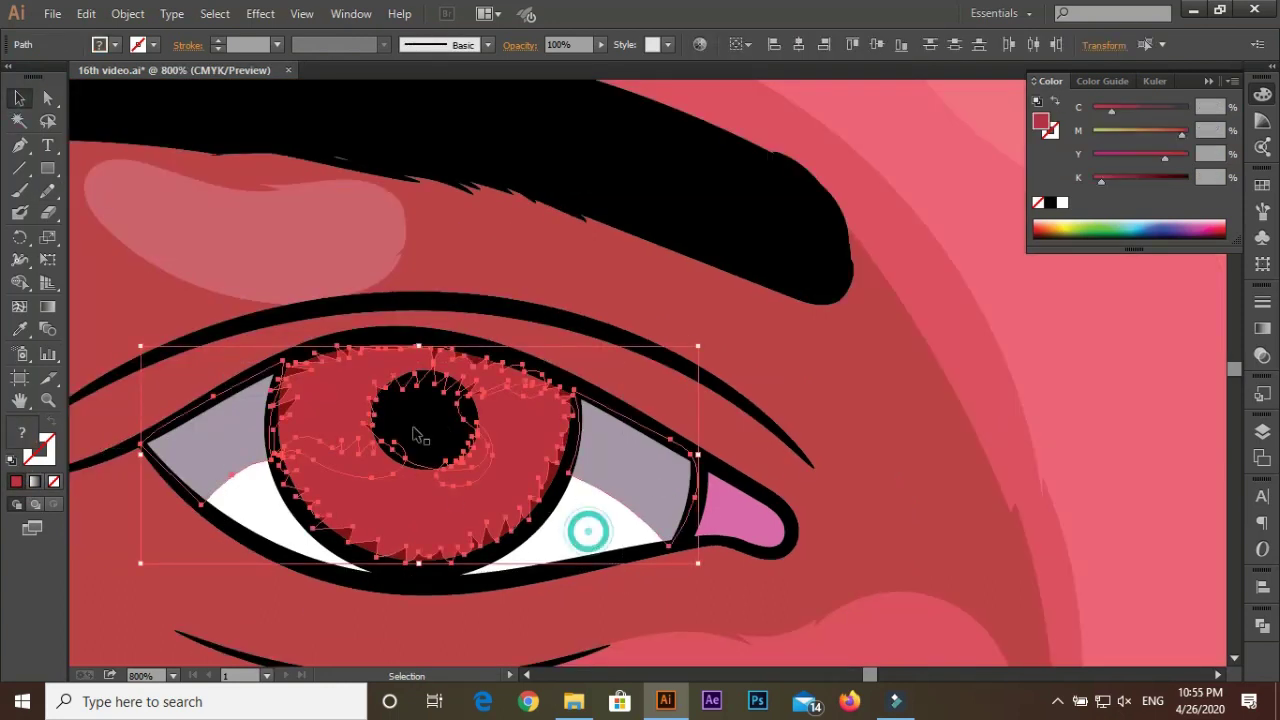
pyautogui.click(491, 463)
pyautogui.doubleClick(22, 432)
pyautogui.moveTo(637, 420); pyautogui.dragTo(652, 461)
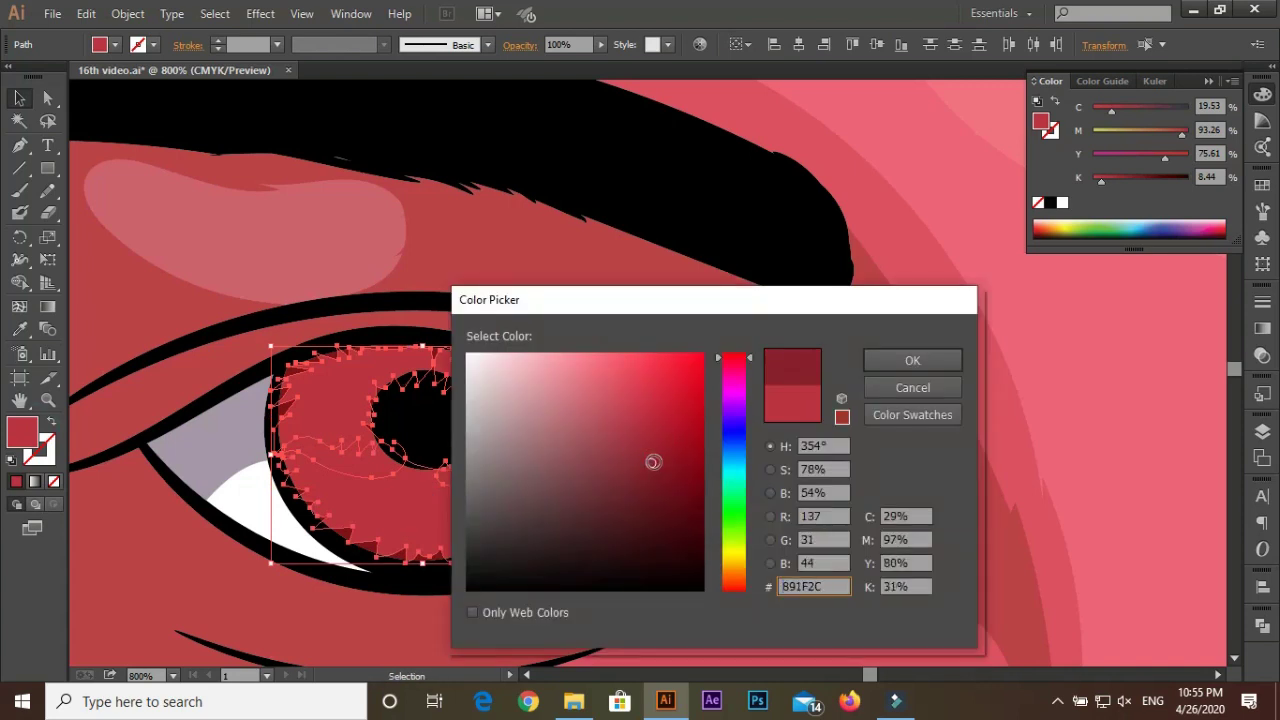
pyautogui.click(871, 362)
pyautogui.click(594, 514)
pyautogui.click(470, 460)
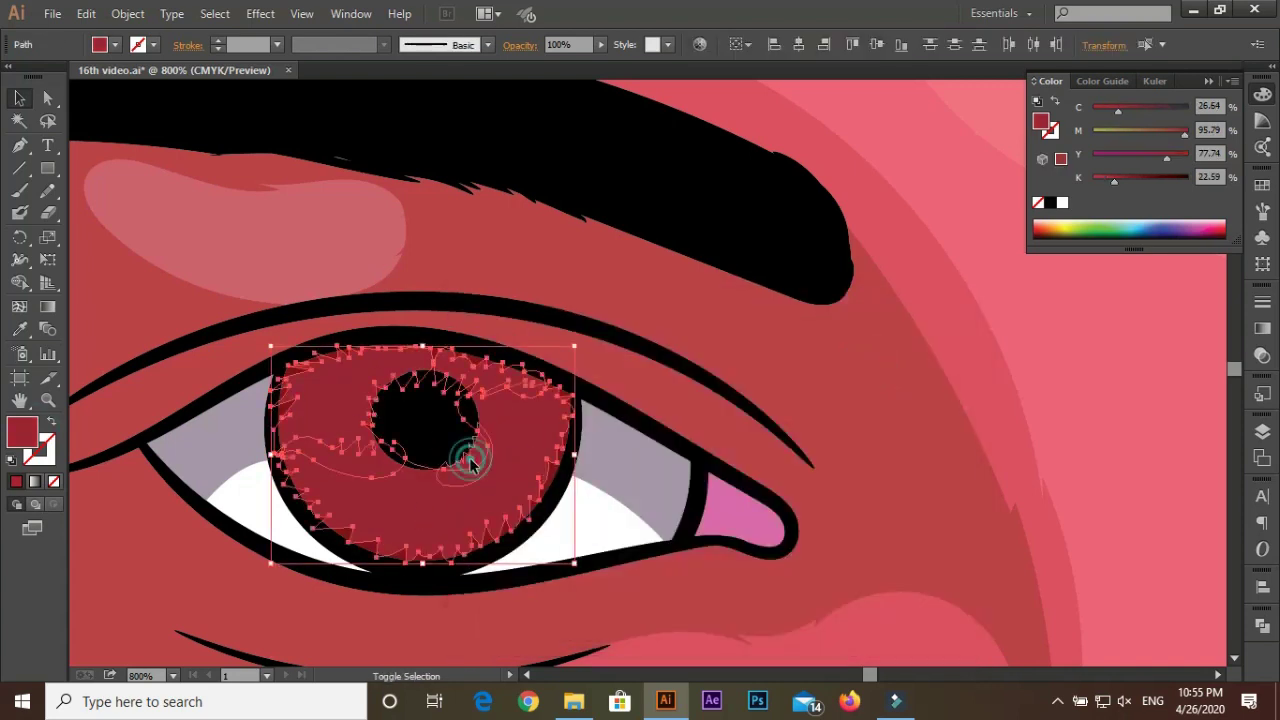
pyautogui.moveTo(470, 460); pyautogui.dragTo(586, 471)
pyautogui.hotkey('ctrl', 'shift', 'a')
# Copy the iris texture to the right eye, reflect it, and centre it on the pupil
pyautogui.hotkey('ctrl', '-')
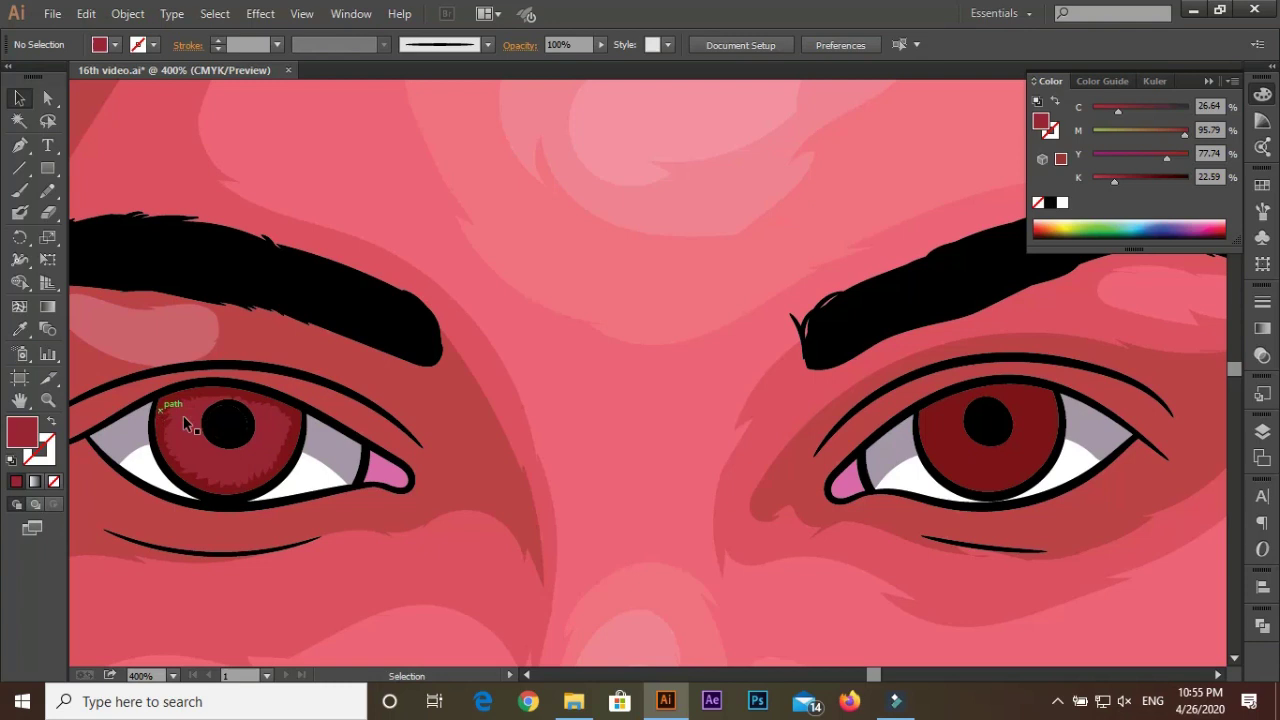
pyautogui.moveTo(183, 415); pyautogui.dragTo(943, 418)
pyautogui.hotkey('ctrl', '+')
pyautogui.rightClick(776, 462)
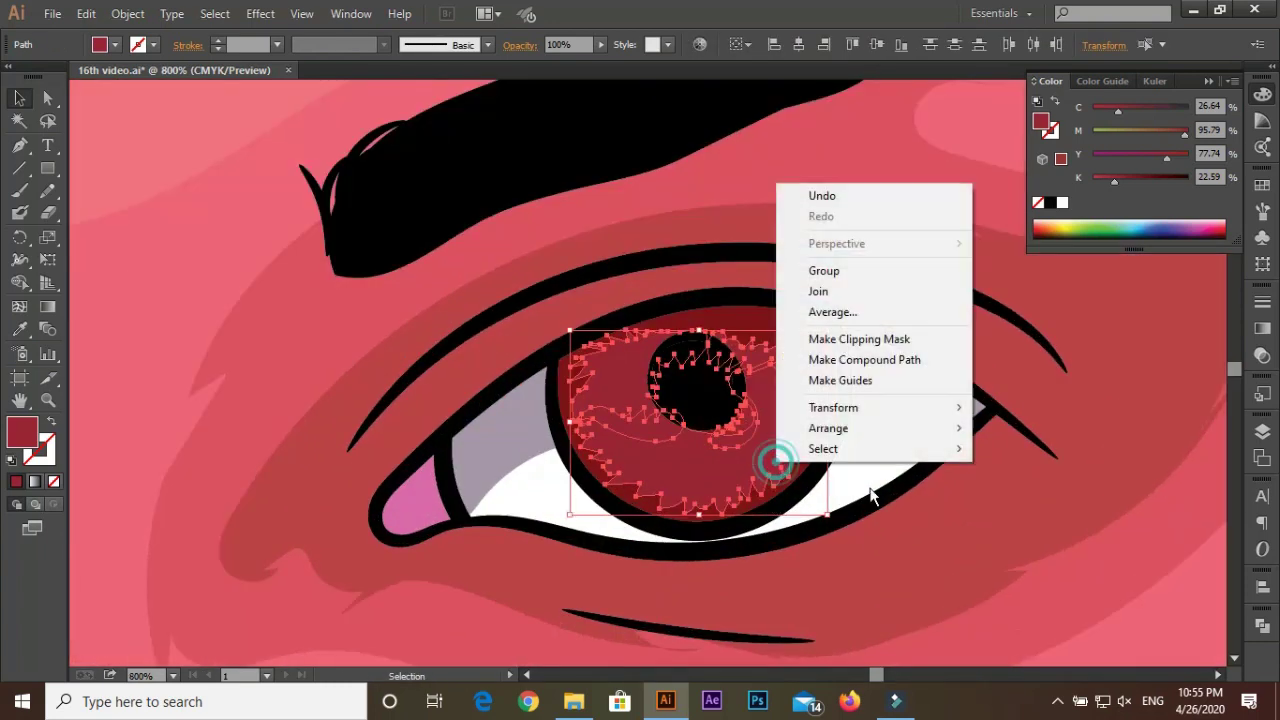
pyautogui.click(1079, 468)
pyautogui.click(1123, 457)
pyautogui.click(949, 566)
pyautogui.moveTo(627, 374); pyautogui.dragTo(690, 405)
pyautogui.hotkey('ctrl', 'shift', 'a')
pyautogui.hotkey('ctrl', '-')
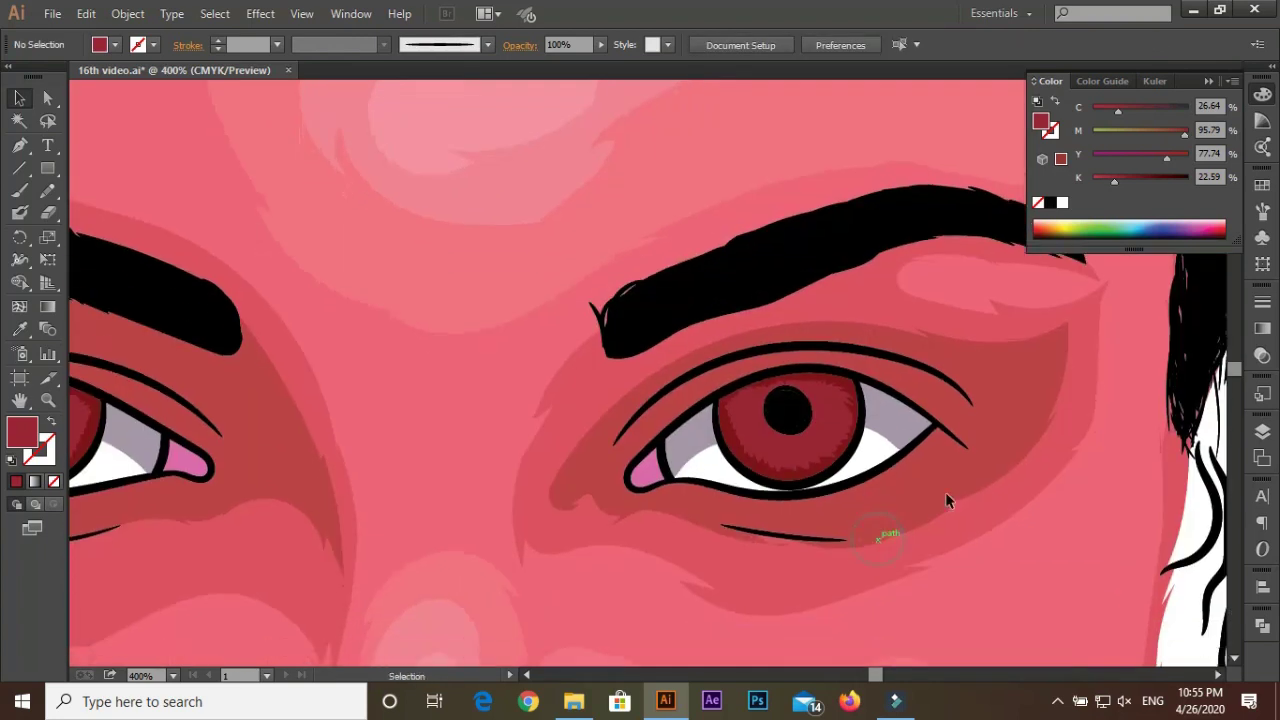
pyautogui.click(1262, 432)
pyautogui.hotkey('ctrl', '+')
# Set the fill to white and draw a catchlight at the top edge of the first pupil
pyautogui.press('n')
pyautogui.doubleClick(22, 432)
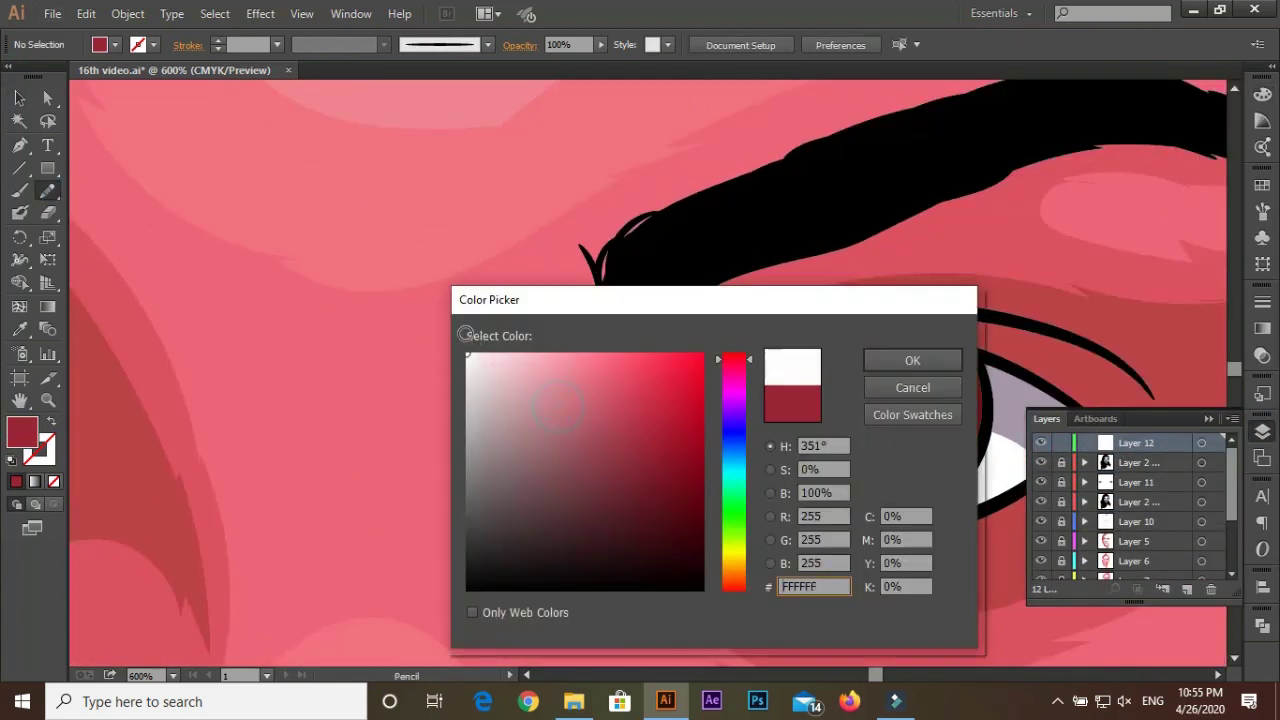
pyautogui.press('Return')
pyautogui.hotkey('ctrl', '+')
pyautogui.hotkey('ctrl', '+')
pyautogui.moveTo(737, 357); pyautogui.dragTo(786, 457)
pyautogui.moveTo(417, 480)
pyautogui.mouseDown()
pyautogui.moveTo(765, 484)
pyautogui.moveTo(514, 520)
pyautogui.mouseUp()
# Draw further small white highlight spots, including one on the right pupil
pyautogui.hotkey('ctrl', '+')
pyautogui.moveTo(493, 462); pyautogui.dragTo(561, 464)
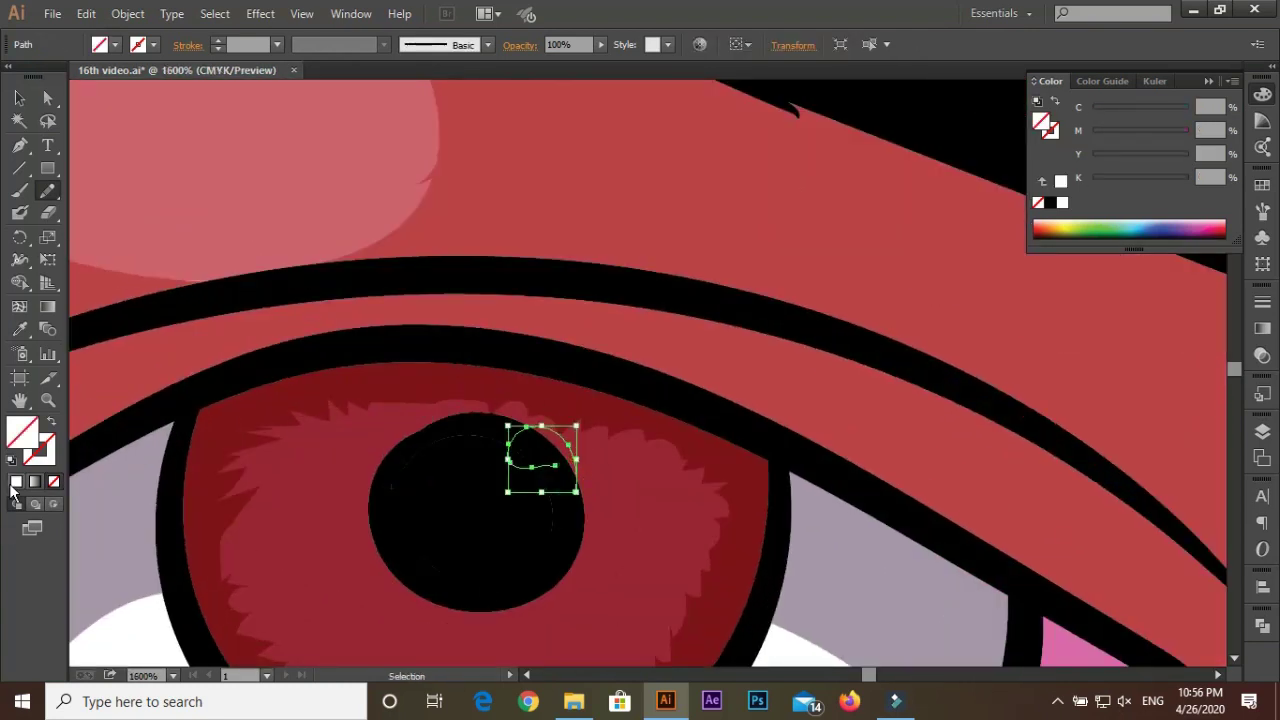
pyautogui.hotkey('ctrl', '-')
pyautogui.hotkey('ctrl', '-')
pyautogui.hotkey('ctrl', '-')
pyautogui.hotkey('ctrl', '-')
pyautogui.hotkey('ctrl', '+')
pyautogui.hotkey('ctrl', '+')
pyautogui.hotkey('ctrl', '+')
pyautogui.hotkey('ctrl', '+')
pyautogui.moveTo(694, 354); pyautogui.dragTo(660, 410)
pyautogui.hotkey('ctrl', '-')
pyautogui.hotkey('ctrl', '-')
pyautogui.hotkey('ctrl', '-')
pyautogui.hotkey('ctrl', '-')
pyautogui.hotkey('ctrl', '-')
pyautogui.hotkey('ctrl', '-')
pyautogui.hotkey('ctrl', '+')
pyautogui.hotkey('ctrl', '+')
pyautogui.hotkey('ctrl', '+')
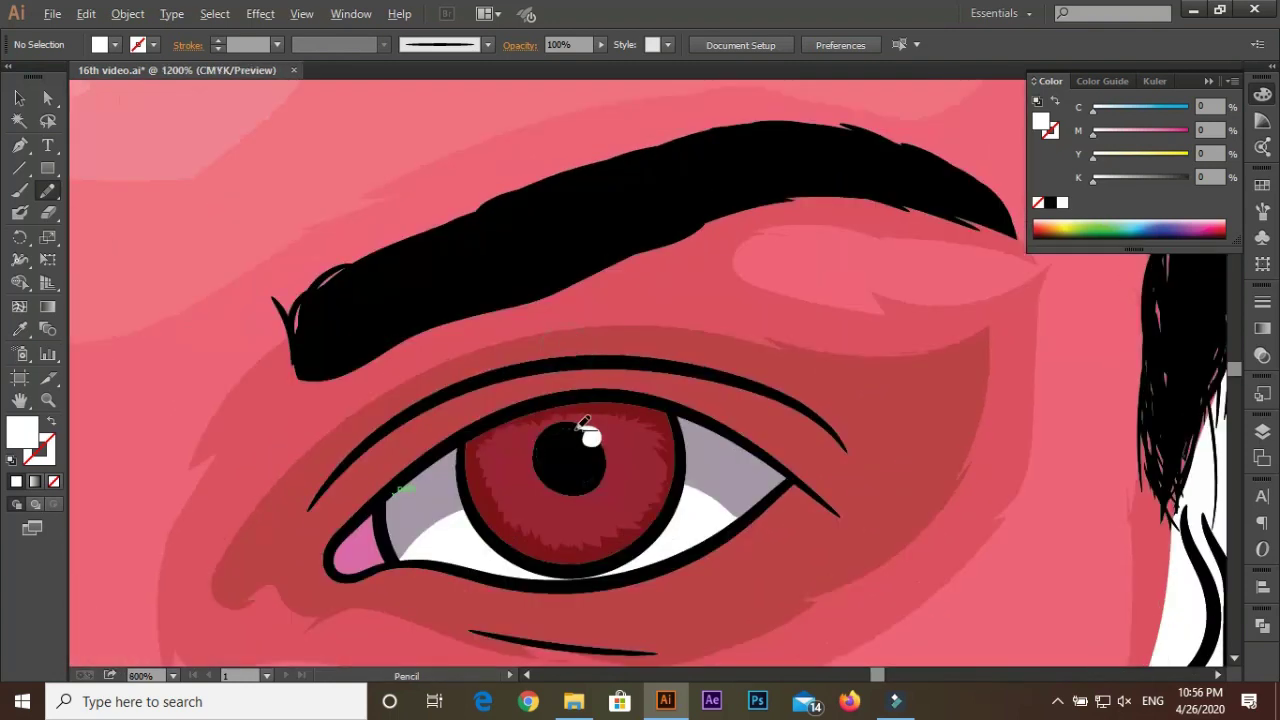
pyautogui.hotkey('ctrl', '+')
pyautogui.hotkey('ctrl', '+')
pyautogui.moveTo(543, 457); pyautogui.dragTo(500, 470)
pyautogui.hotkey('ctrl', '-')
pyautogui.hotkey('ctrl', '-')
pyautogui.hotkey('ctrl', '-')
pyautogui.moveTo(374, 496); pyautogui.dragTo(574, 280)
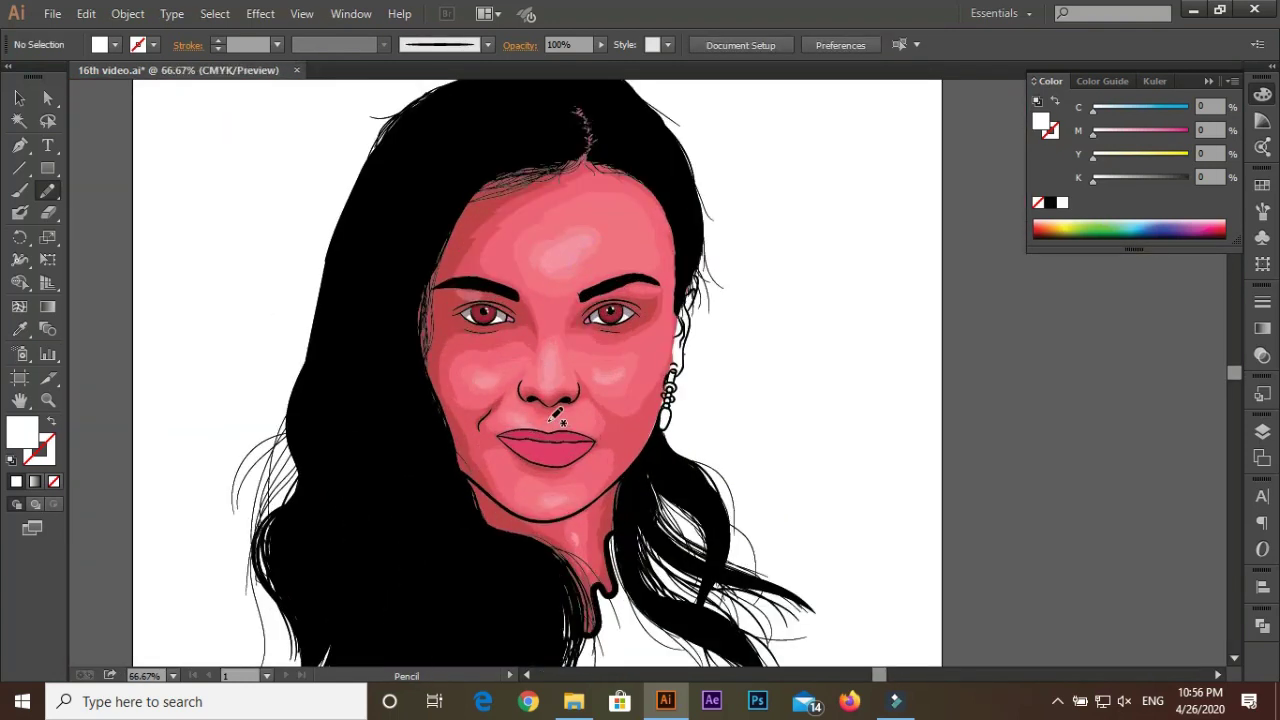
pyautogui.hotkey('ctrl', '+')
pyautogui.hotkey('ctrl', '+')
pyautogui.press('F7')
# Sample the lip pink, darken it to crimson, and trace a wavy shading path along the upper lip
pyautogui.click(1140, 482)
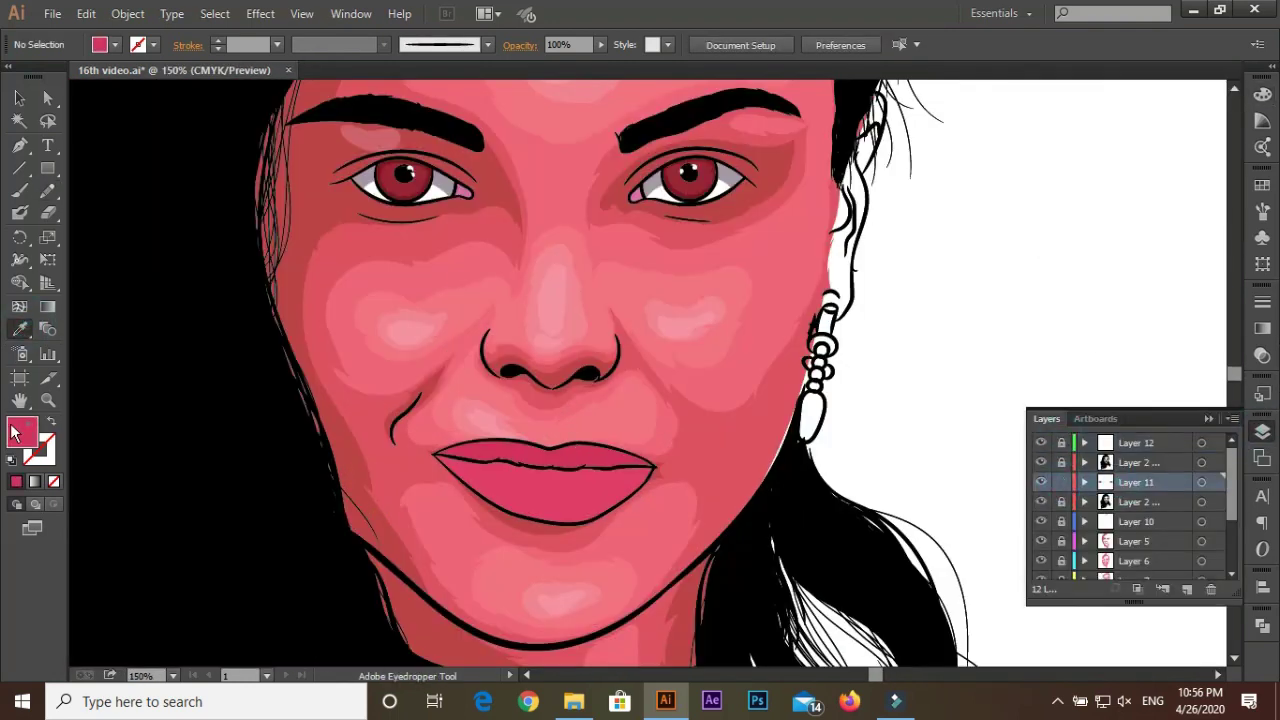
pyautogui.doubleClick(15, 432)
pyautogui.press('Return')
pyautogui.hotkey('ctrl', '+')
pyautogui.hotkey('ctrl', '+')
pyautogui.hotkey('ctrl', '+')
pyautogui.hotkey('ctrl', '+')
pyautogui.hotkey('ctrl', '+')
pyautogui.hotkey('ctrl', '+')
pyautogui.press('n')
pyautogui.moveTo(425, 267); pyautogui.dragTo(388, 336)
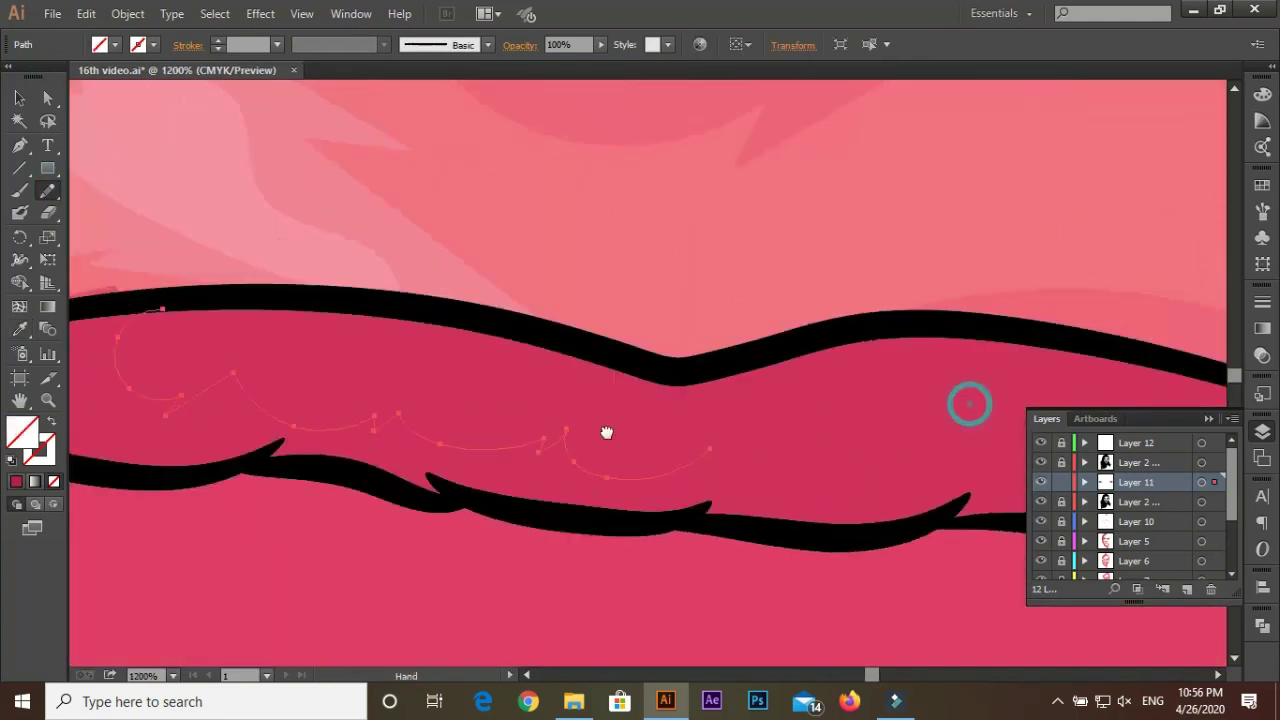
pyautogui.moveTo(812, 402); pyautogui.dragTo(735, 420)
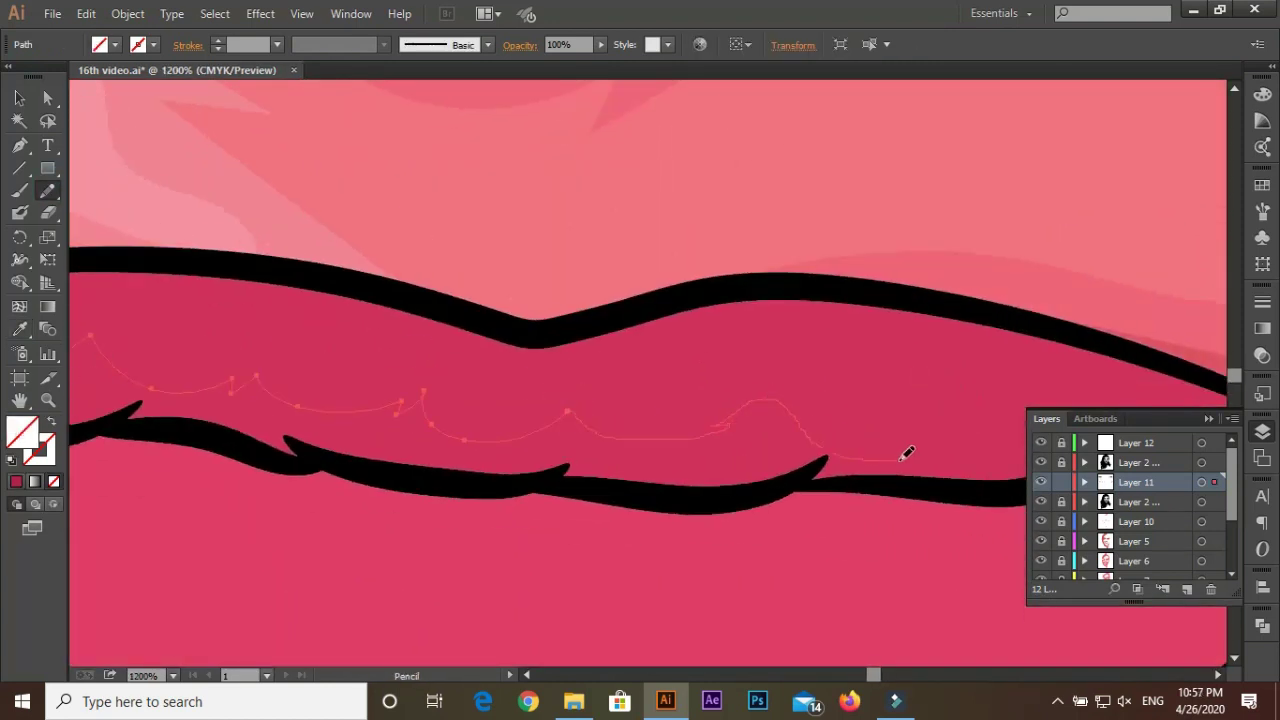
pyautogui.moveTo(905, 454); pyautogui.dragTo(776, 432)
pyautogui.hotkey('ctrl', '-')
pyautogui.hotkey('ctrl', '-')
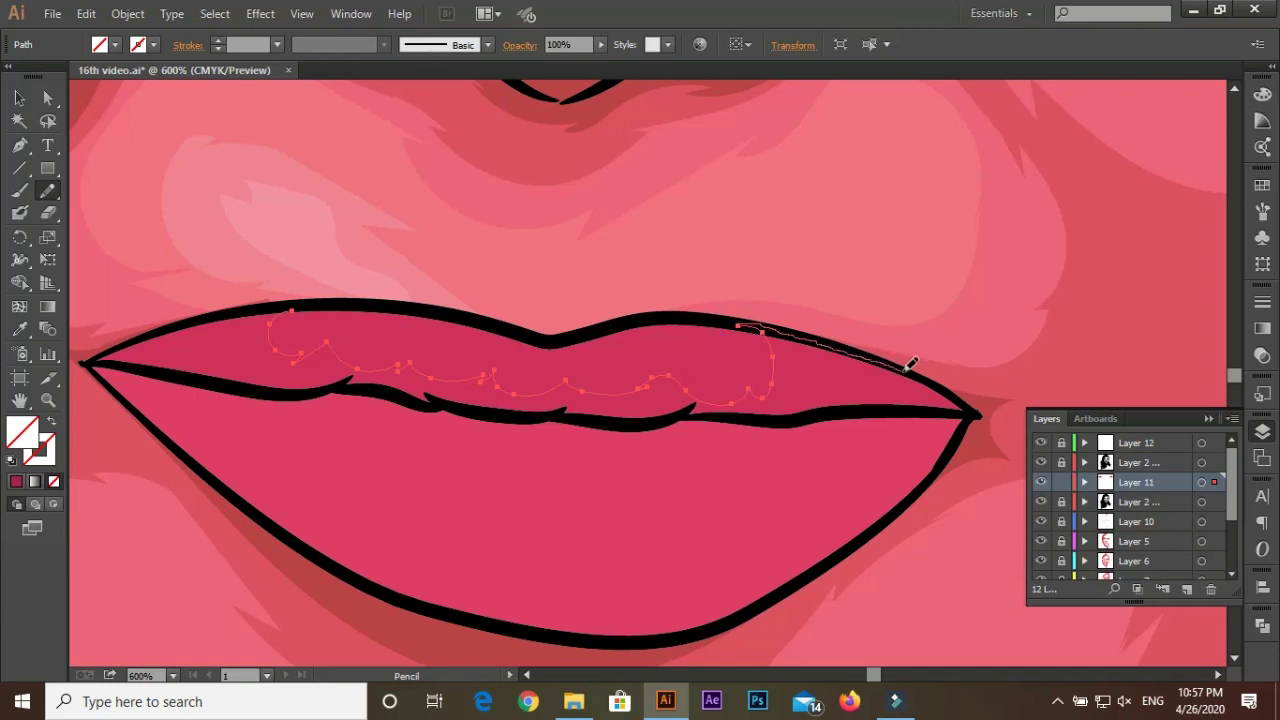
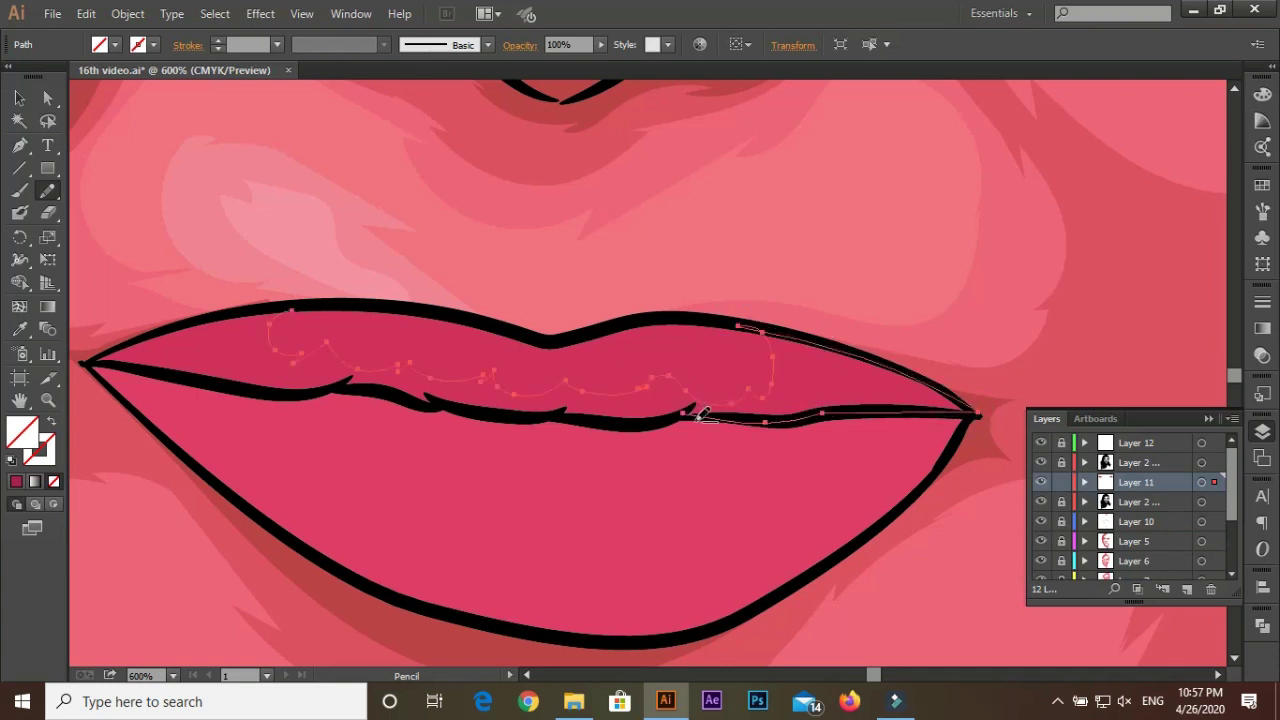
# Finish the Pencil path along the lip line to the left lip corner
pyautogui.hotkey('ctrl', '+')
pyautogui.hotkey('ctrl', '+')
pyautogui.moveTo(495, 390); pyautogui.dragTo(738, 422)
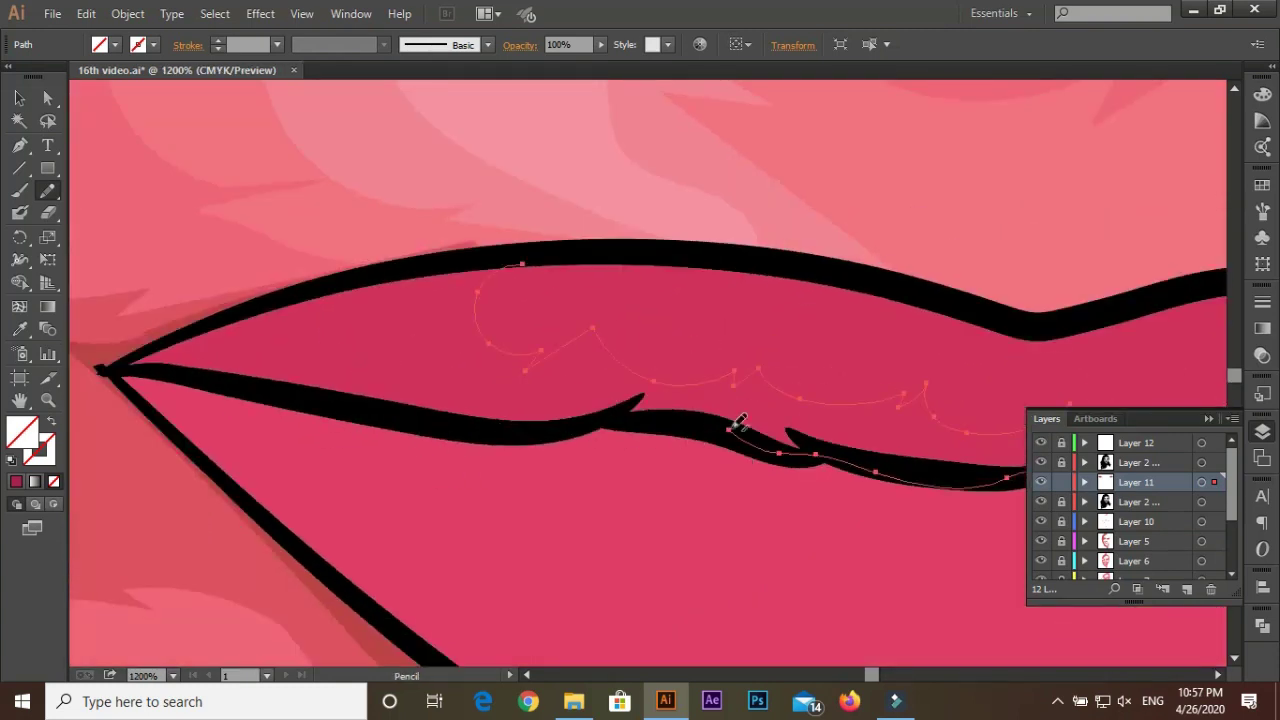
pyautogui.moveTo(610, 410); pyautogui.dragTo(403, 392)
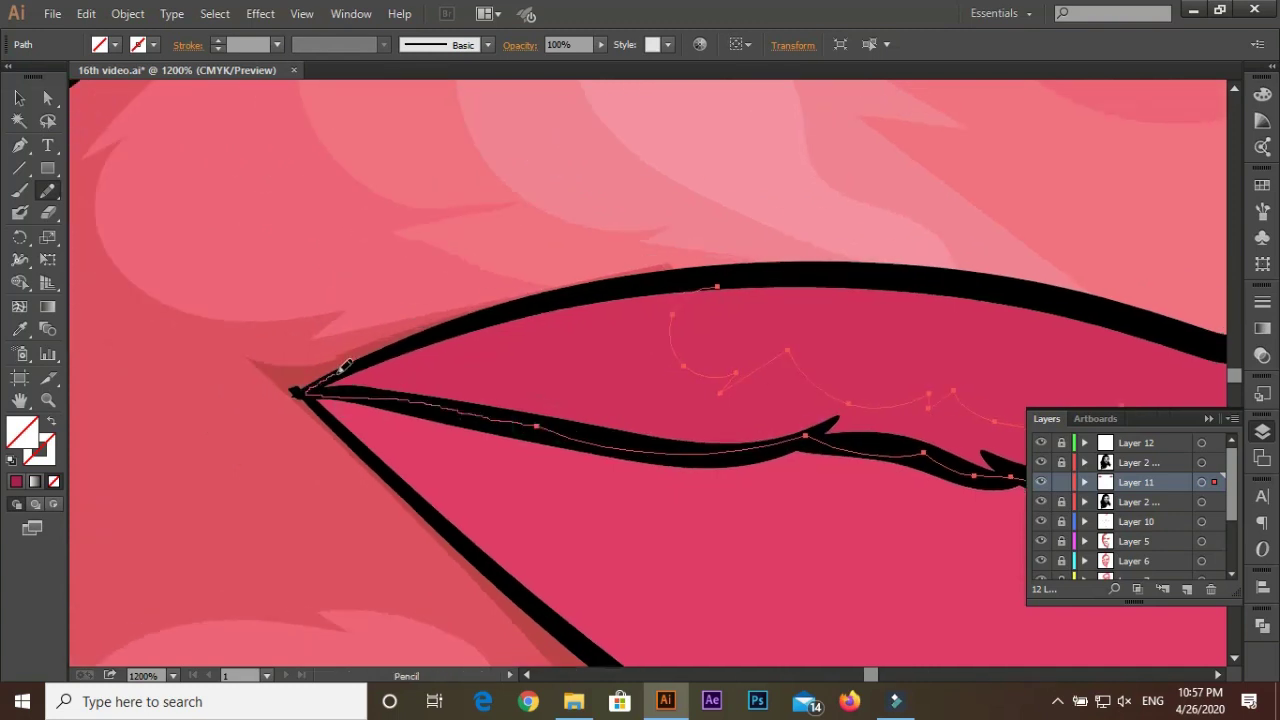
pyautogui.moveTo(666, 283); pyautogui.dragTo(297, 391)
pyautogui.hotkey('ctrl', '-')
pyautogui.hotkey('ctrl', '-')
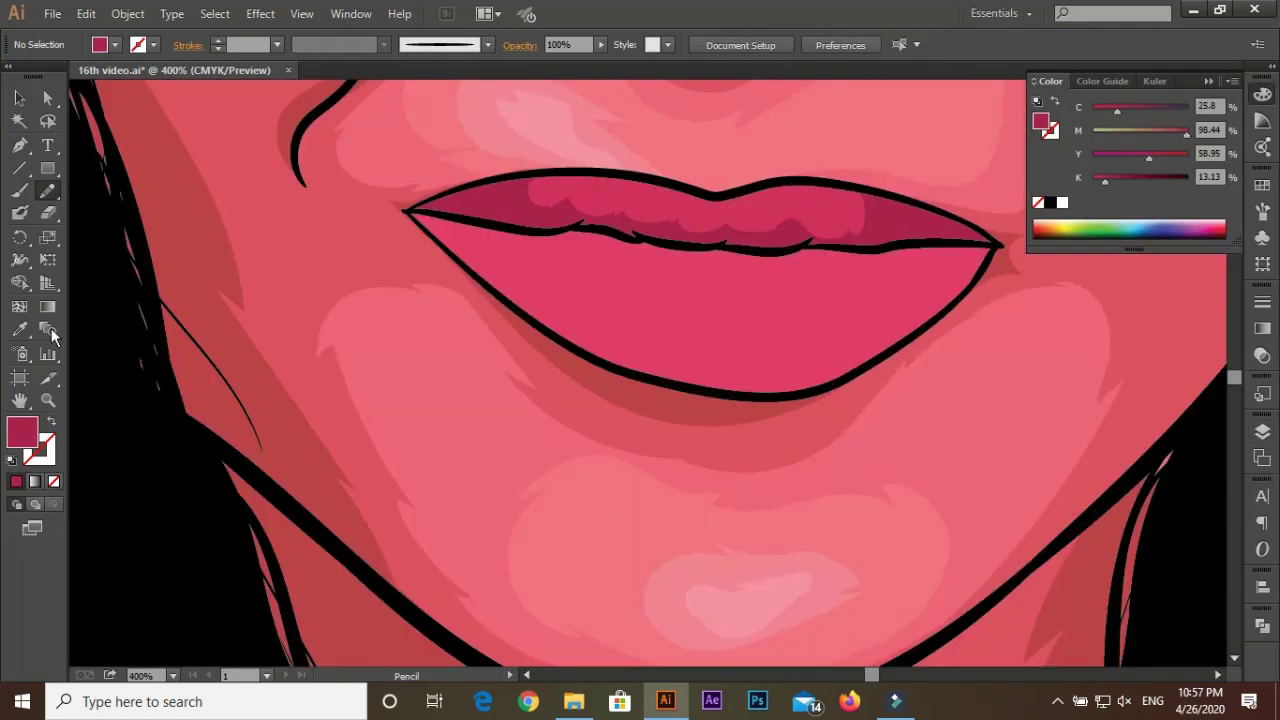
pyautogui.hotkey('ctrl', '+')
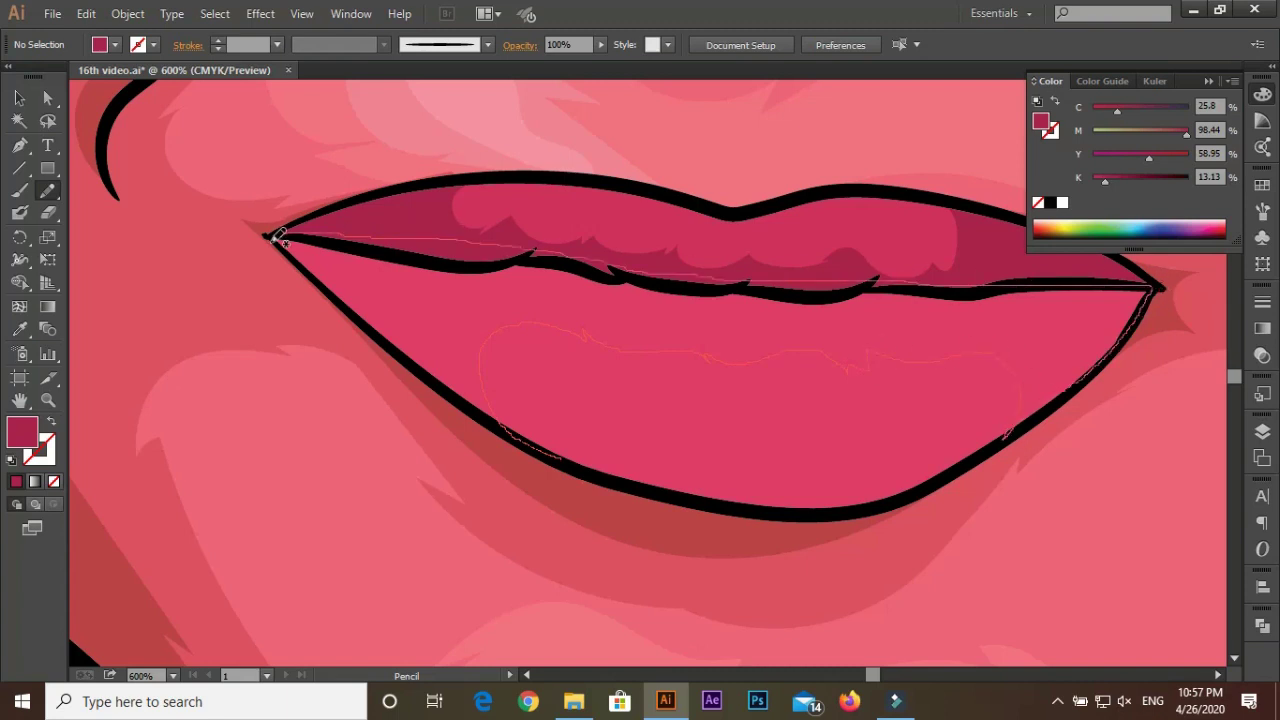
# Trace a darker pink shading shape over the lower lip
pyautogui.moveTo(276, 236); pyautogui.dragTo(352, 301)
pyautogui.hotkey('ctrl', 'shift', 'a')
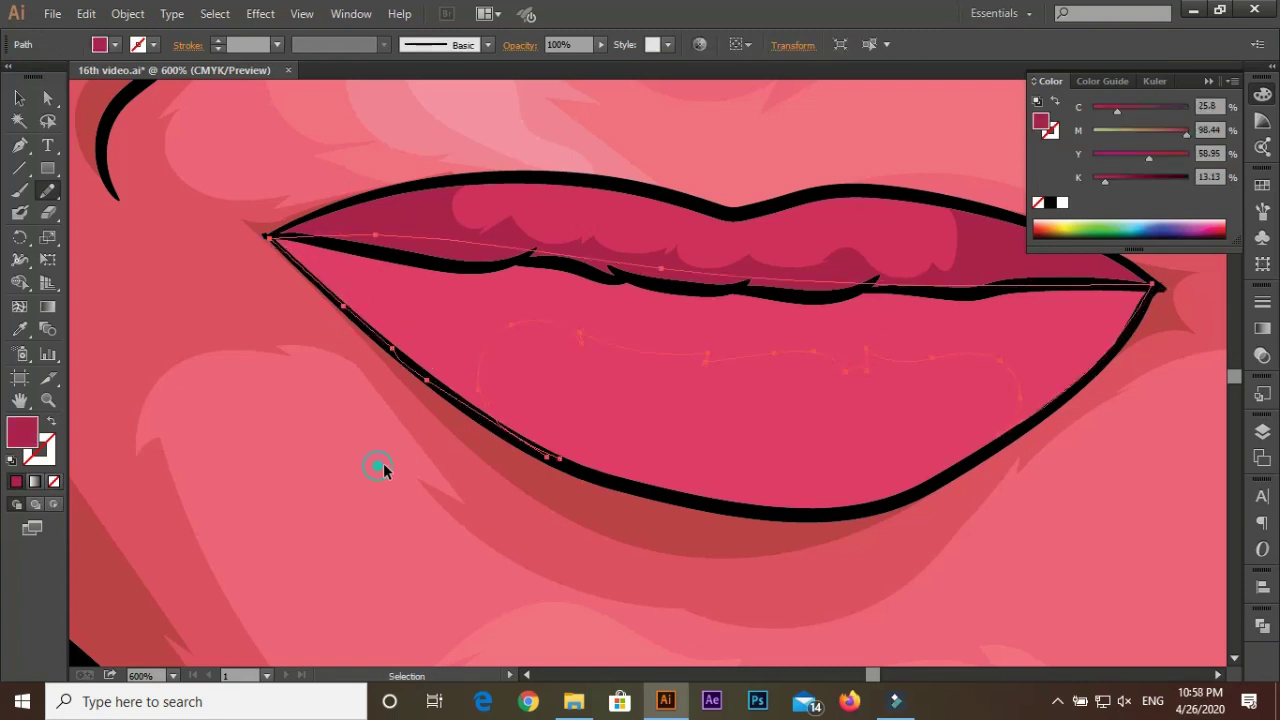
pyautogui.hotkey('ctrl', '-')
pyautogui.hotkey('ctrl', '-')
pyautogui.hotkey('ctrl', '-')
pyautogui.hotkey('ctrl', '-')
pyautogui.hotkey('ctrl', '+')
pyautogui.hotkey('ctrl', '+')
pyautogui.hotkey('ctrl', '+')
# Add Layer 13 and set a pink highlight fill colour
pyautogui.press('i')
pyautogui.press('F7')
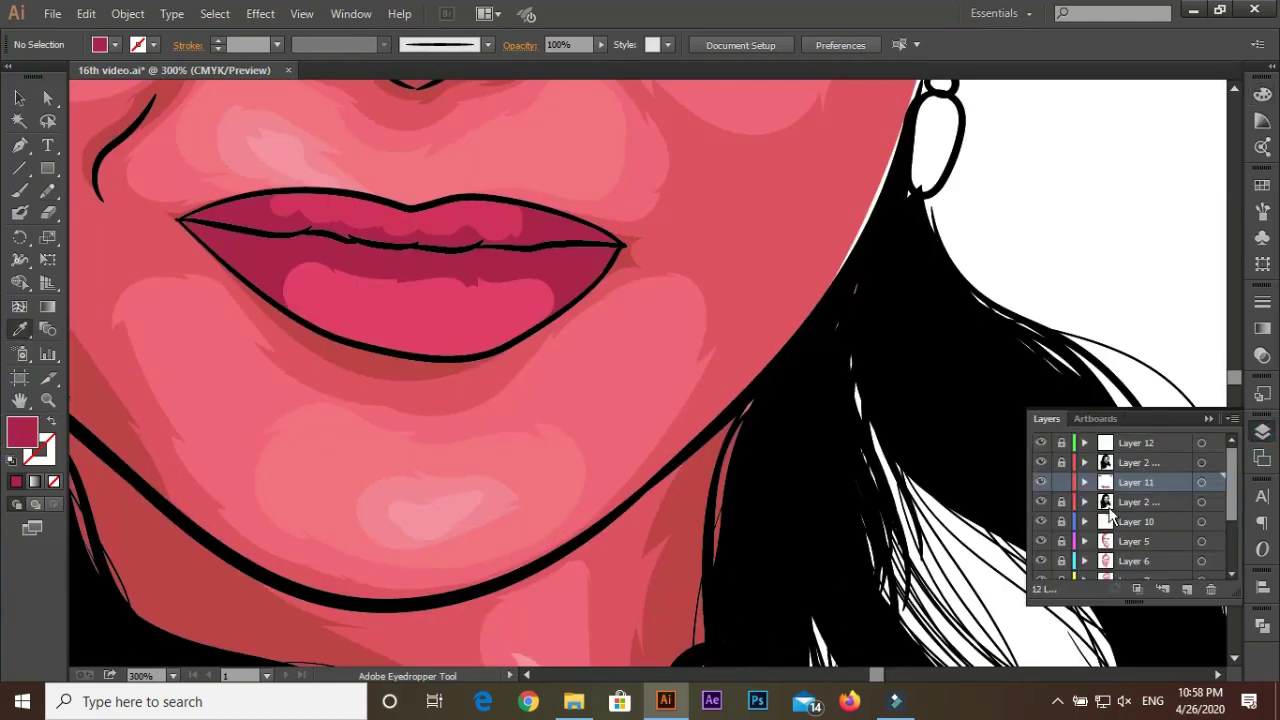
pyautogui.click(1189, 592)
pyautogui.doubleClick(22, 432)
pyautogui.click(908, 360)
# Draw pink Pencil highlight shapes on the lower and upper lips
pyautogui.press('n')
pyautogui.hotkey('ctrl', '+')
pyautogui.hotkey('ctrl', '+')
pyautogui.moveTo(395, 432); pyautogui.dragTo(306, 392)
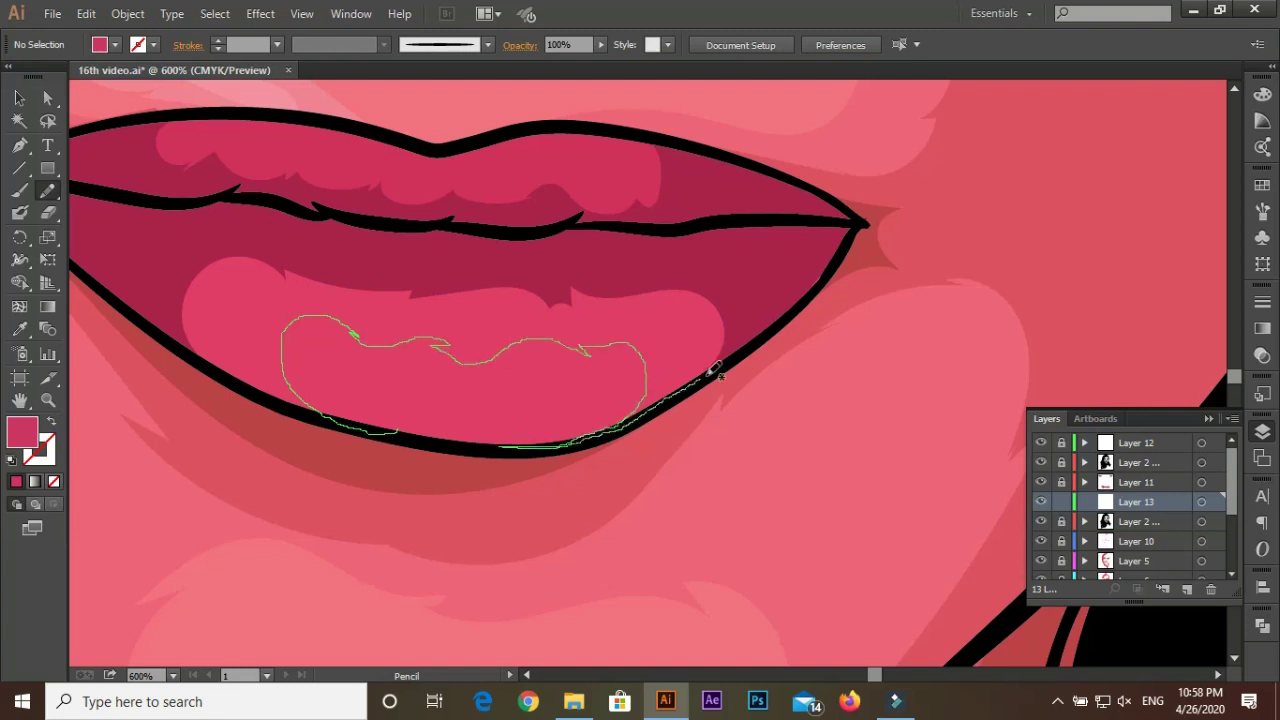
pyautogui.moveTo(382, 432); pyautogui.dragTo(390, 433)
pyautogui.press('F6')
pyautogui.hotkey('ctrl', '+')
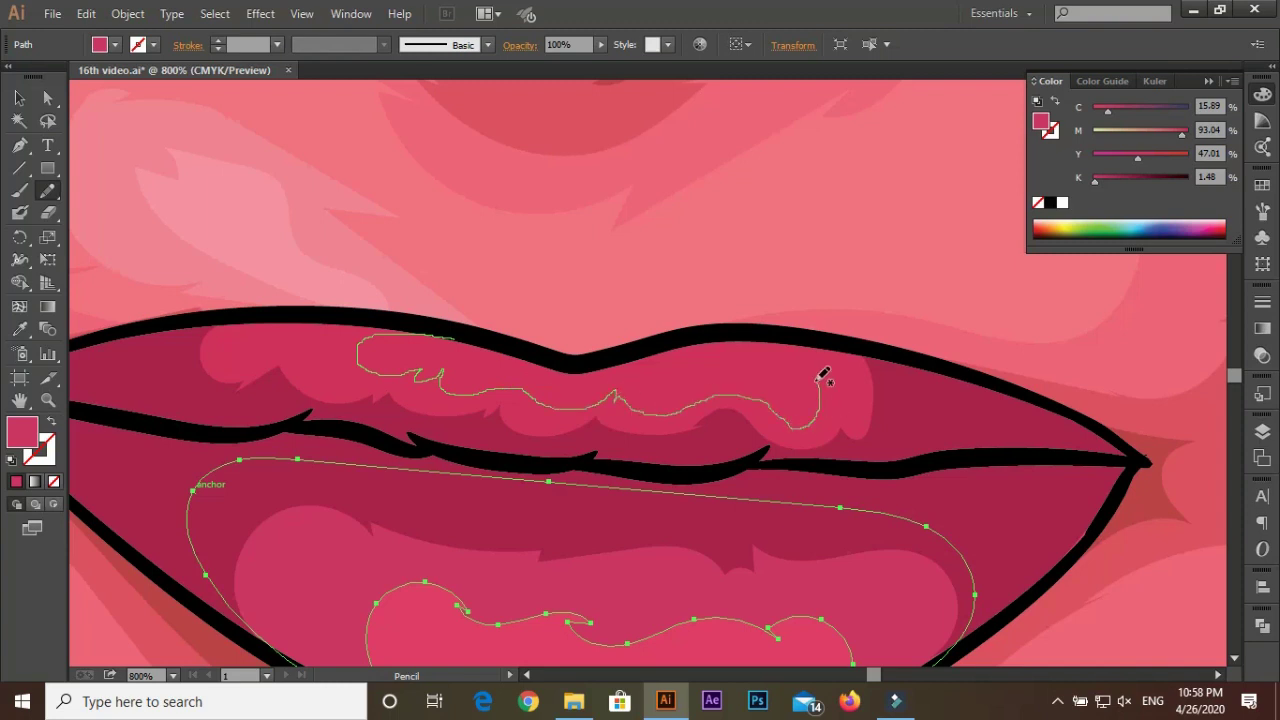
pyautogui.moveTo(327, 311); pyautogui.dragTo(460, 335)
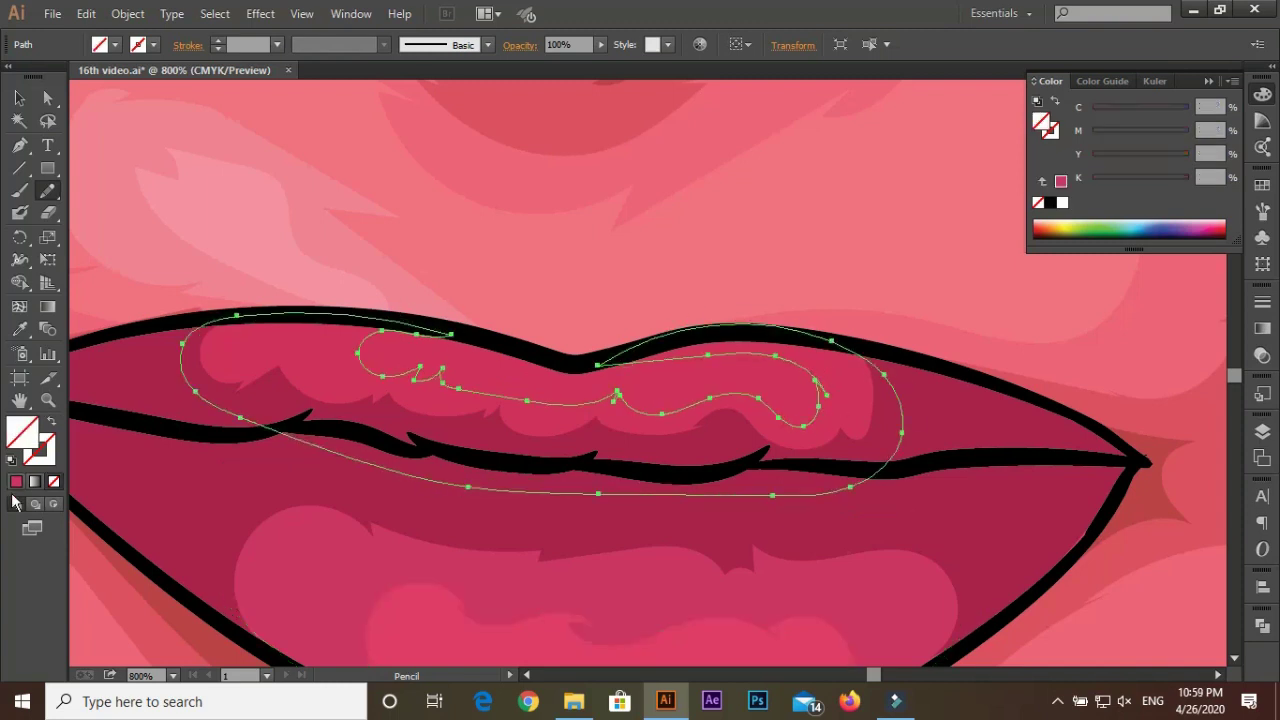
pyautogui.press('Return')
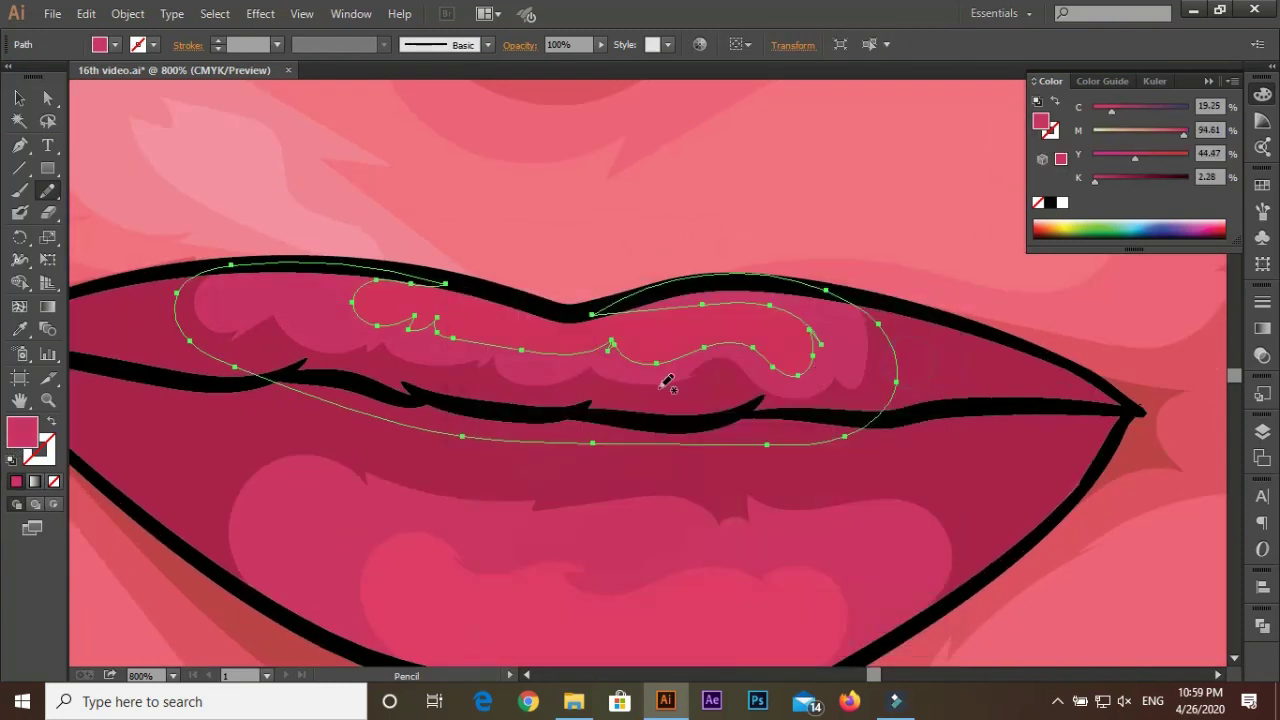
# Add another pink highlight along the lower lip's bottom edge
pyautogui.hotkey('ctrl', 'shift', 'a')
pyautogui.scroll(-2, 641, 135)
pyautogui.scroll(2, 341, 258)
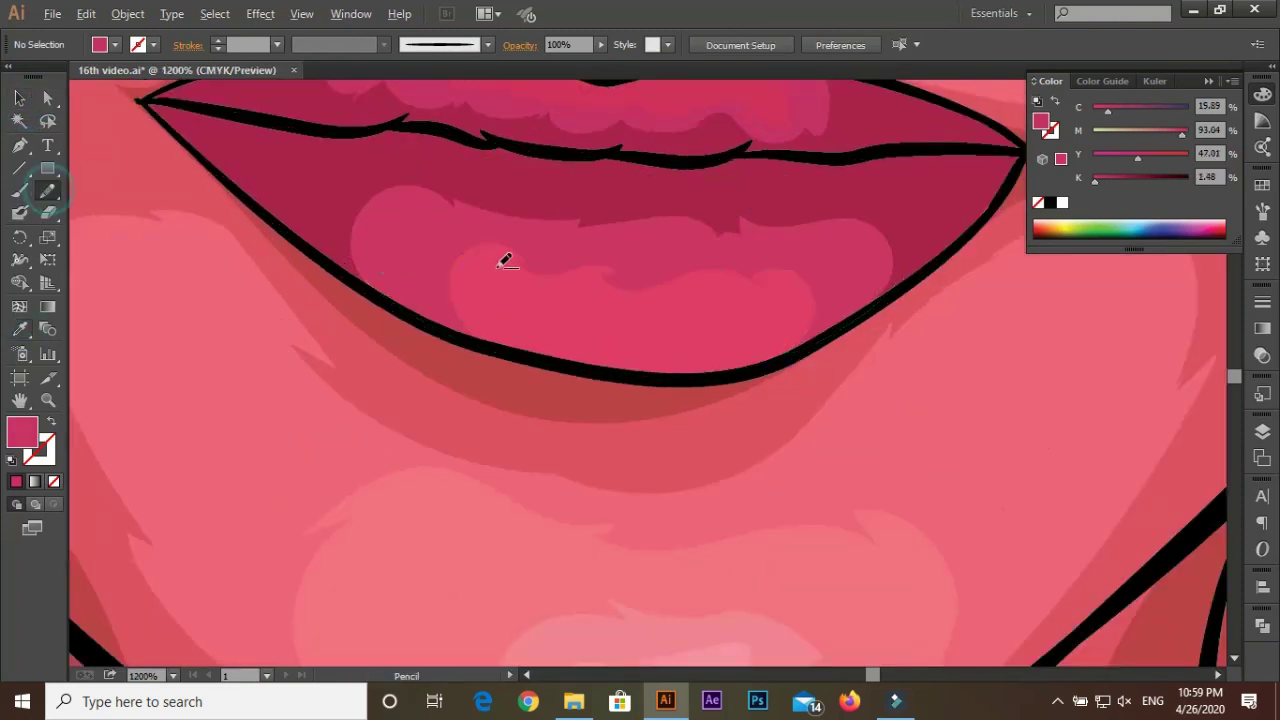
pyautogui.press('n')
pyautogui.scroll(2, 670, 268)
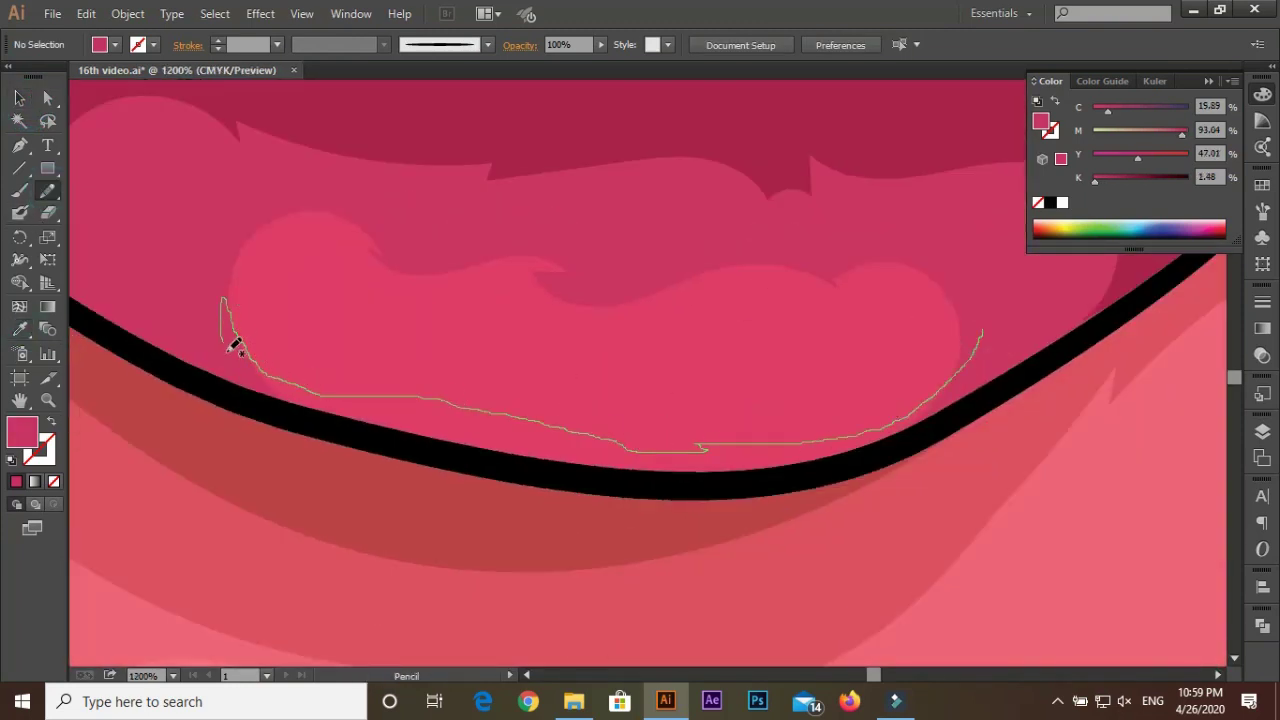
pyautogui.moveTo(729, 481); pyautogui.dragTo(975, 338)
pyautogui.hotkey('ctrl', 'shift', 'a')
pyautogui.scroll(-5, 351, 486)
# Create Layer 14 below Layer 13 and set a lighter pink fill
pyautogui.click(1263, 428)
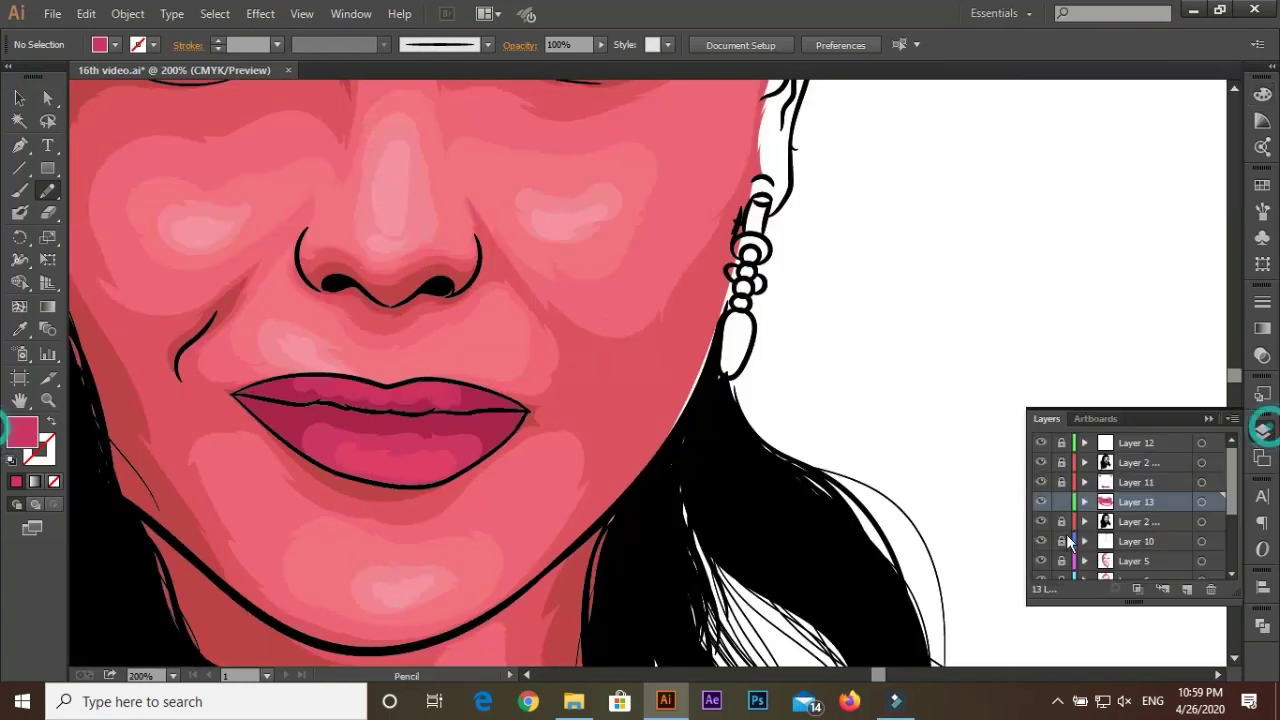
pyautogui.moveTo(1113, 505); pyautogui.dragTo(1113, 526)
pyautogui.scroll(2, 356, 430)
pyautogui.doubleClick(22, 432)
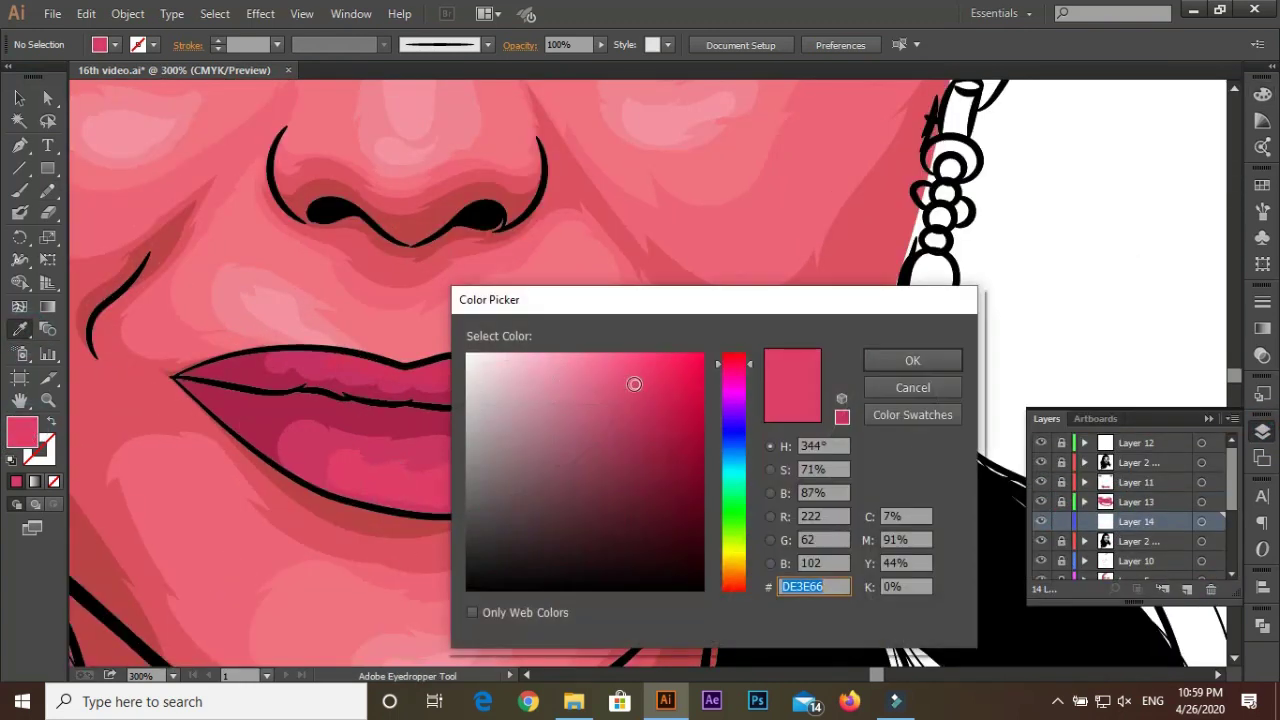
pyautogui.click(914, 400)
pyautogui.press('i')
# Paint small light-pink streaks on the lower lip with a tapered Paintbrush
pyautogui.click(20, 192)
pyautogui.click(487, 44)
pyautogui.click(430, 116)
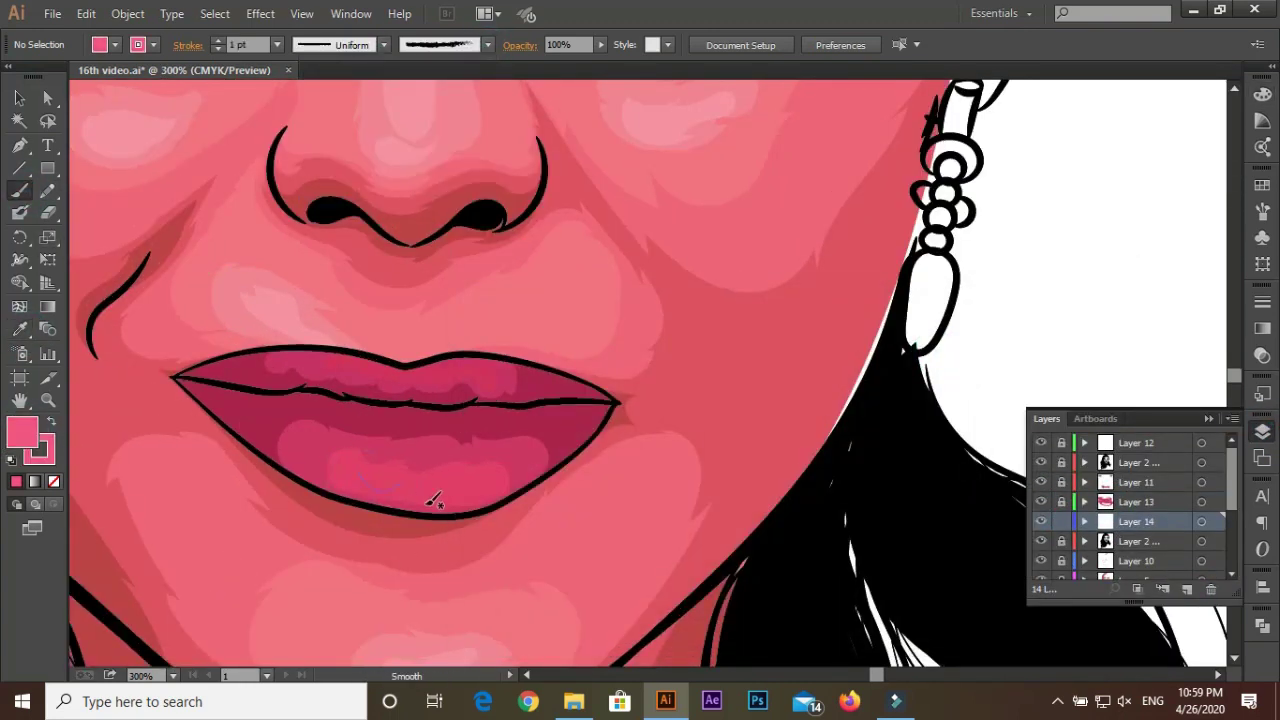
pyautogui.moveTo(435, 500); pyautogui.dragTo(445, 497)
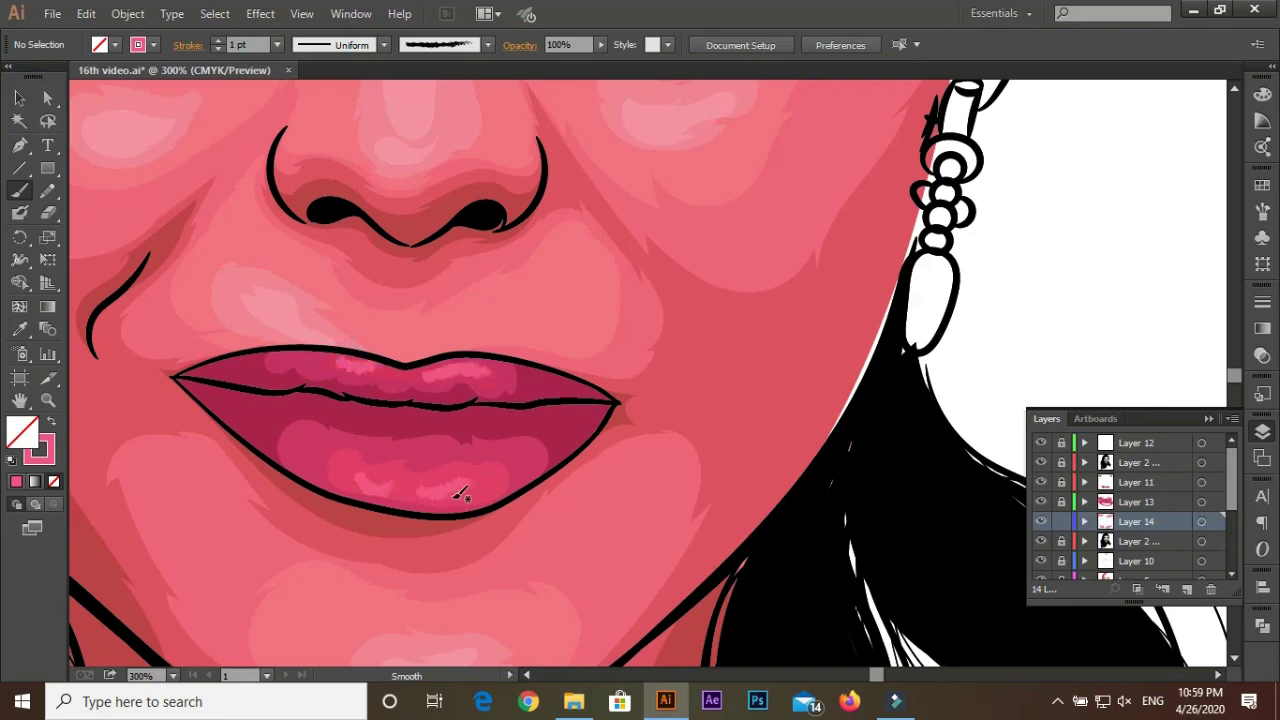
pyautogui.press('v')
pyautogui.scroll(-3, 460, 505)
pyautogui.scroll(1, 428, 420)
pyautogui.scroll(-2, 640, 343)
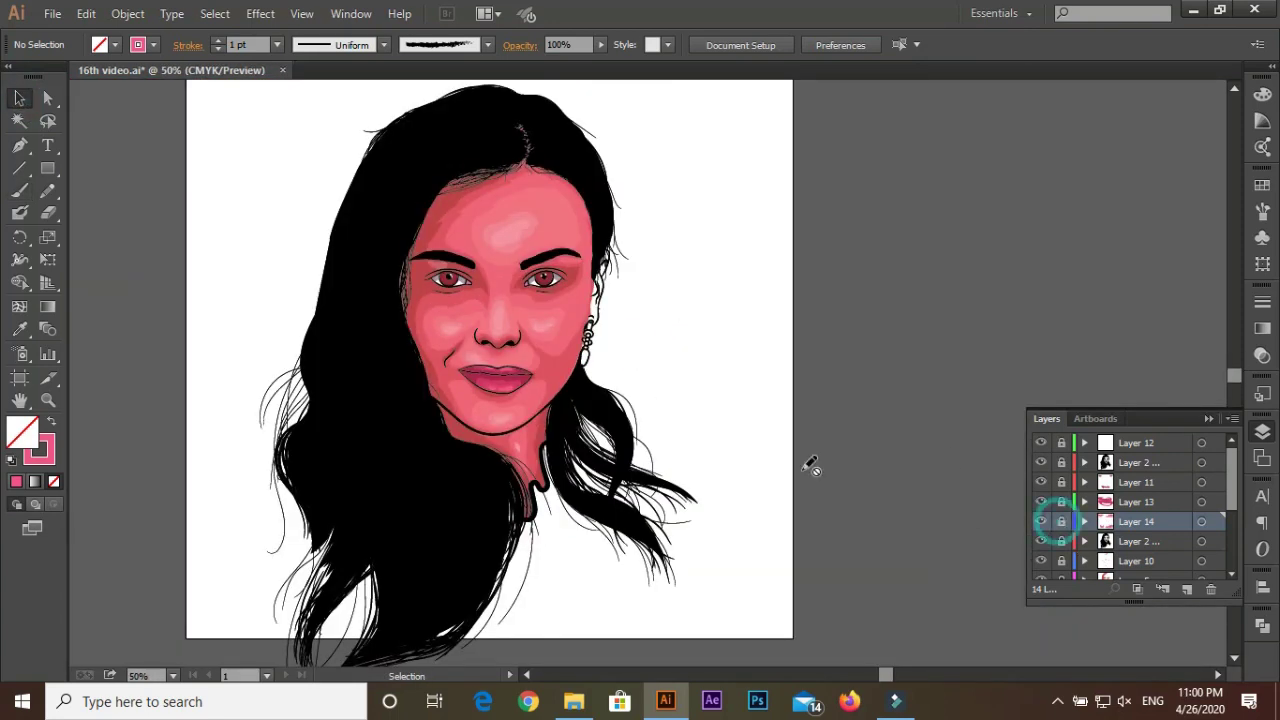
pyautogui.scroll(1, 808, 463)
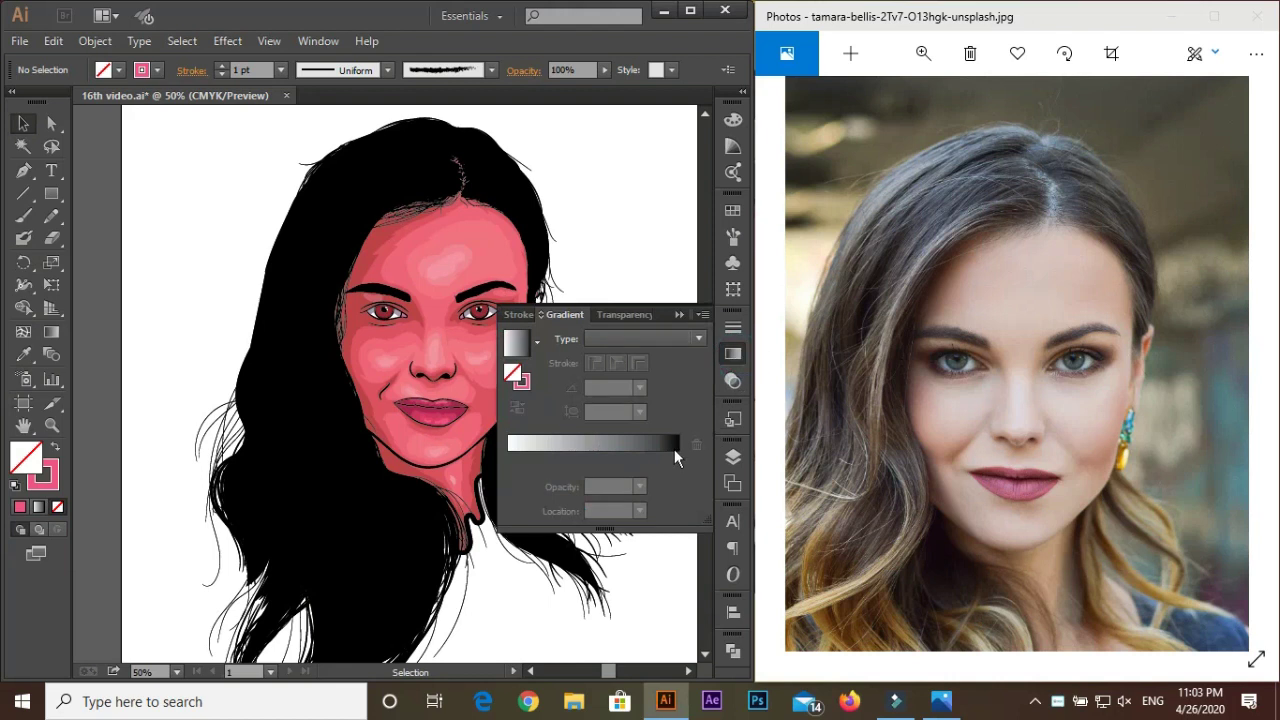
# Position the earring gradient stops, set both end stops to CMYK and darken the right stop
pyautogui.moveTo(508, 460); pyautogui.dragTo(593, 460)
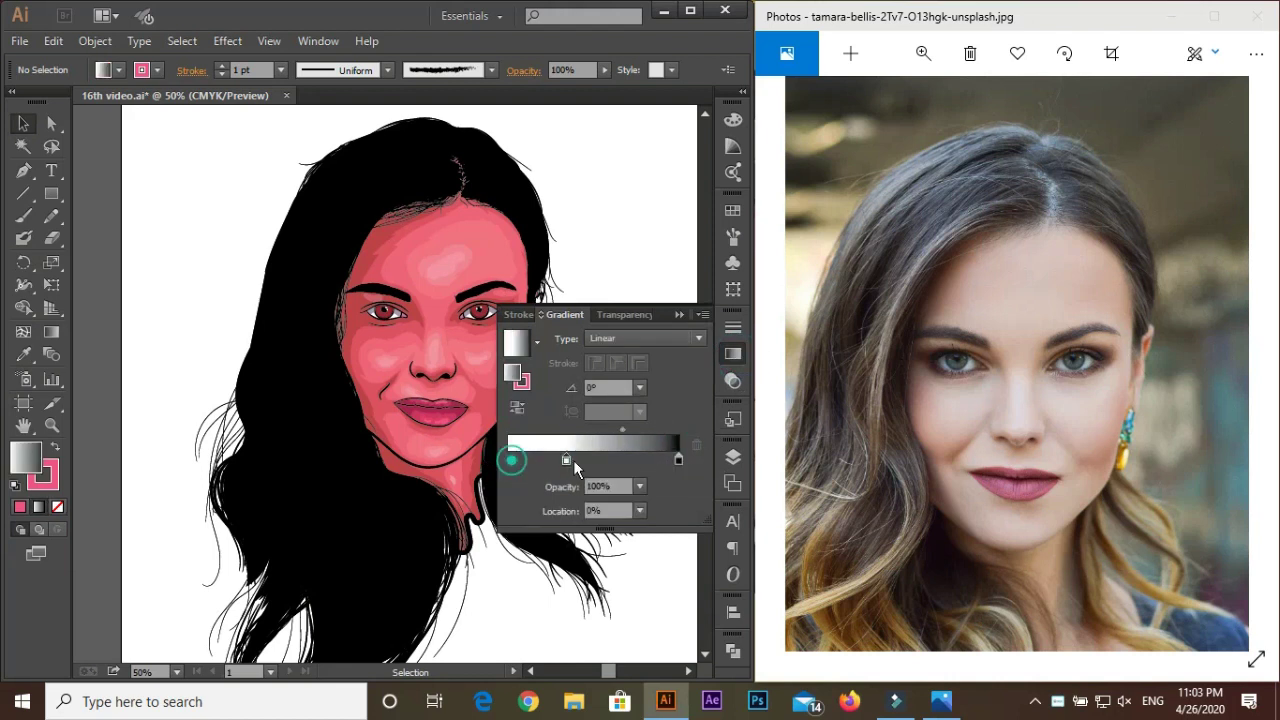
pyautogui.moveTo(678, 460); pyautogui.dragTo(508, 460)
pyautogui.doubleClick(508, 459)
pyautogui.click(674, 479)
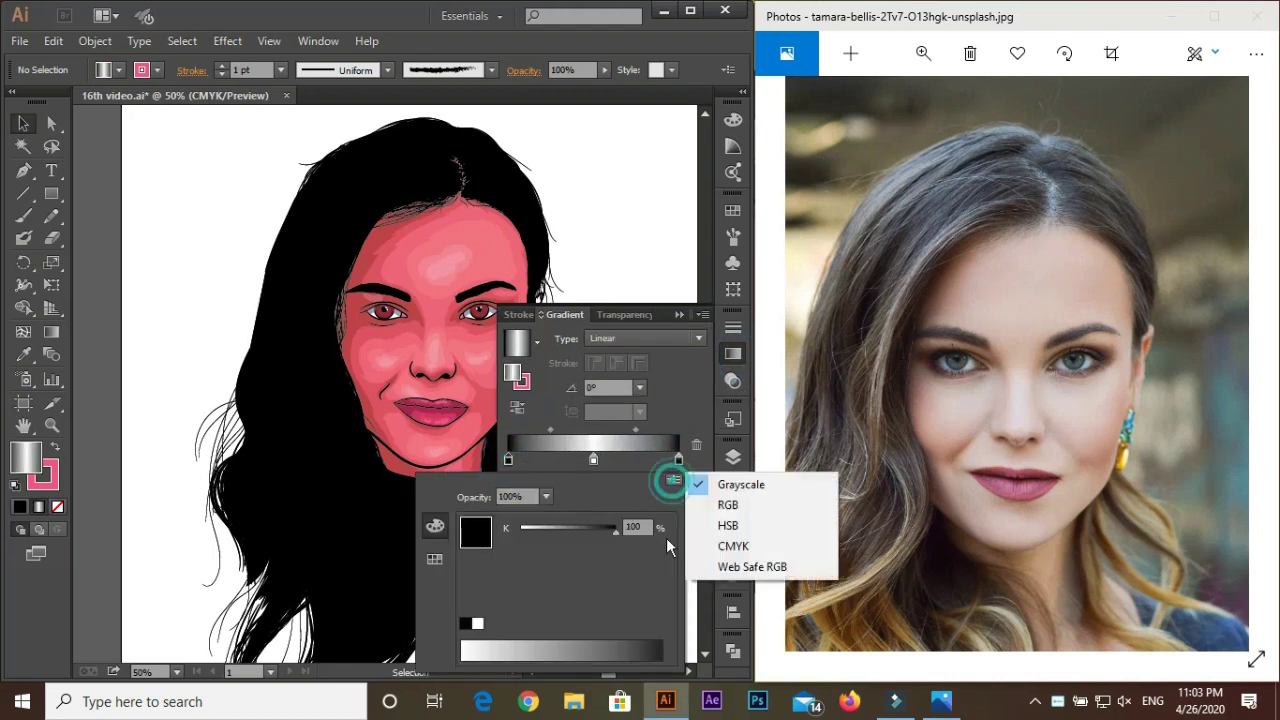
pyautogui.click(707, 539)
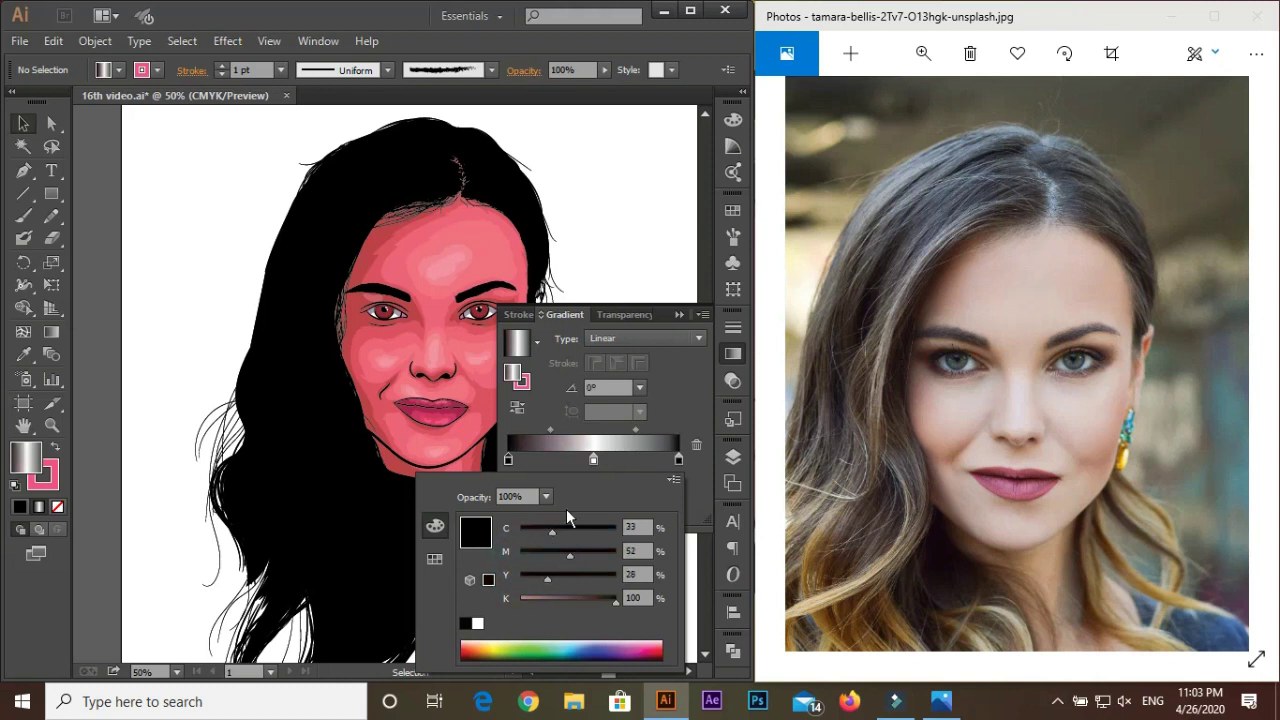
pyautogui.doubleClick(680, 460)
pyautogui.click(674, 479)
pyautogui.click(709, 549)
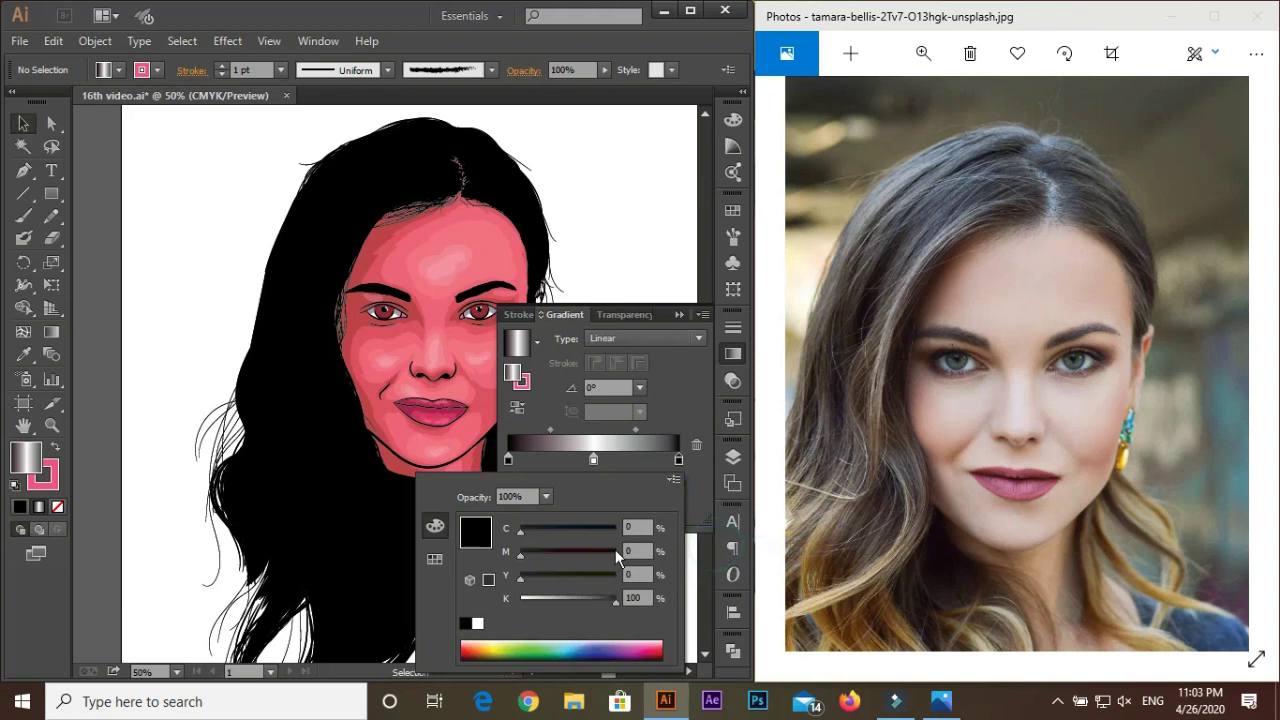
pyautogui.moveTo(521, 553)
pyautogui.mouseDown()
pyautogui.moveTo(572, 555)
pyautogui.moveTo(588, 531)
pyautogui.moveTo(560, 555)
pyautogui.mouseUp()
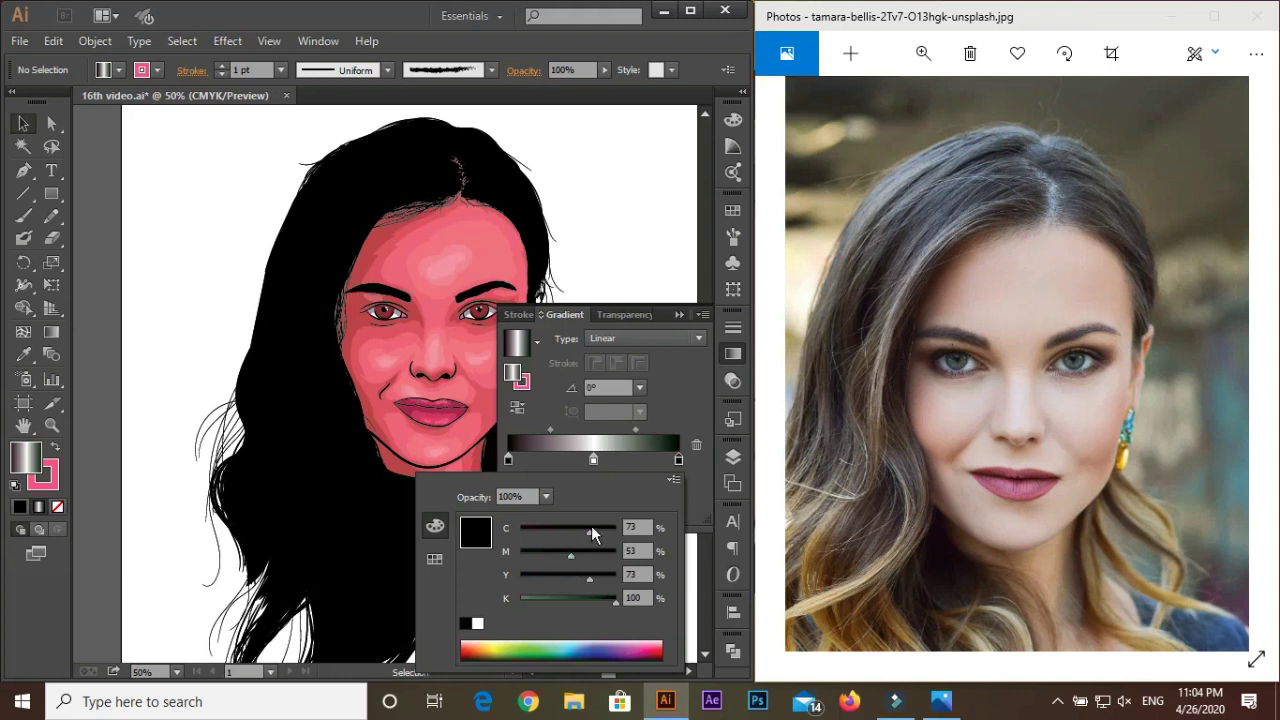
# Make the middle gradient stop a light mid grey and shift the midpoint right
pyautogui.doubleClick(593, 459)
pyautogui.moveTo(522, 531); pyautogui.dragTo(571, 531)
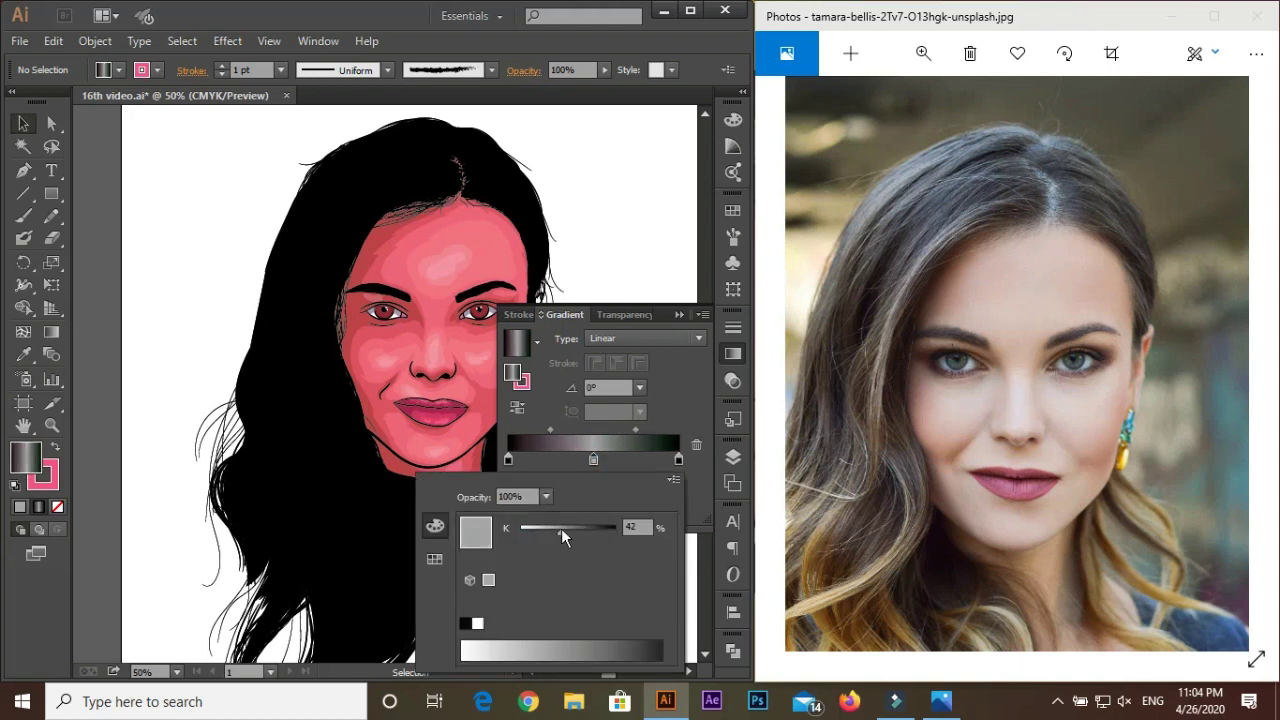
pyautogui.click(549, 429)
pyautogui.moveTo(549, 429); pyautogui.dragTo(619, 430)
pyautogui.doubleClick(593, 459)
pyautogui.click(563, 531)
pyautogui.moveTo(563, 533); pyautogui.dragTo(553, 535)
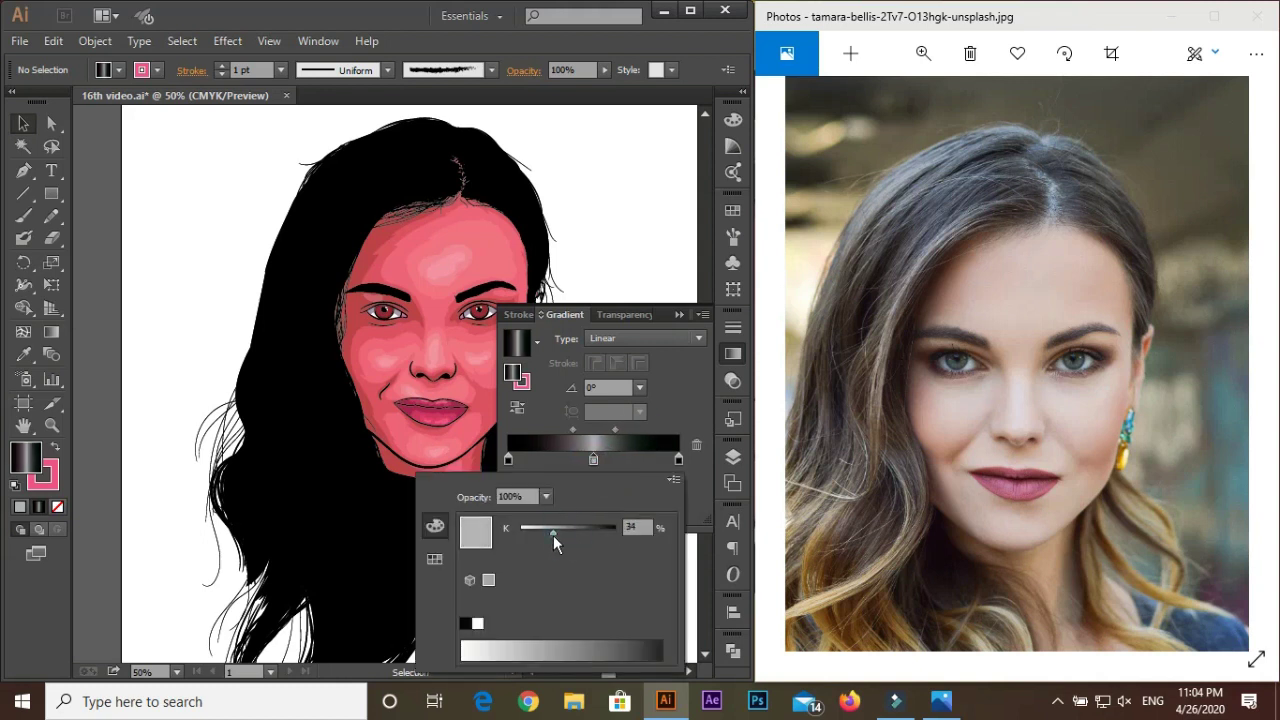
pyautogui.click(671, 340)
pyautogui.click(733, 457)
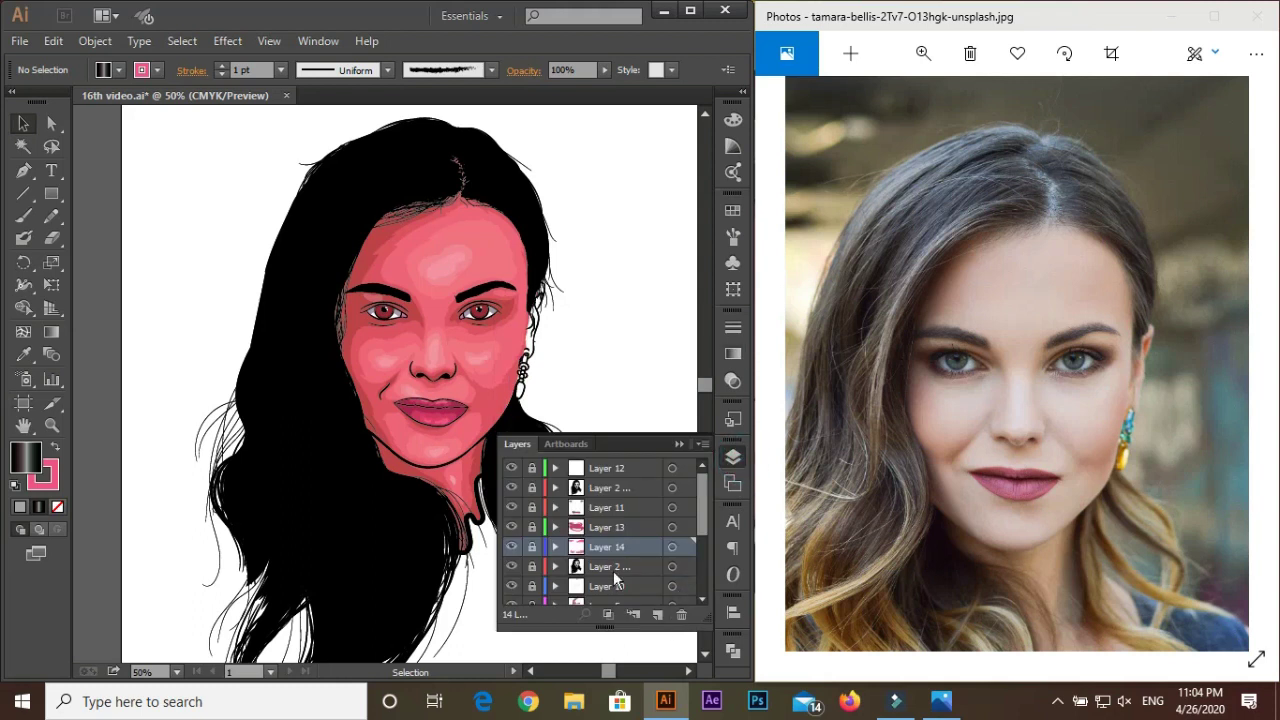
# Add a new layer and set fill to None with a gradient stroke
pyautogui.click(655, 615)
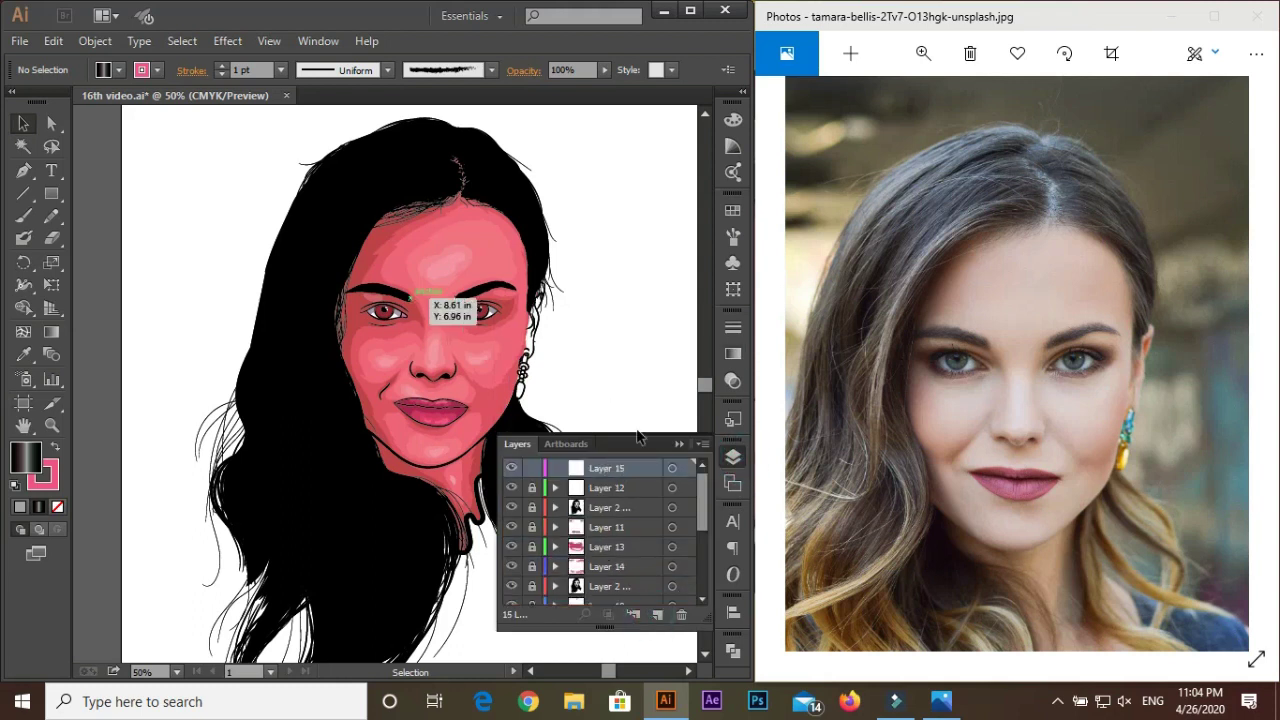
pyautogui.click(679, 443)
pyautogui.click(57, 506)
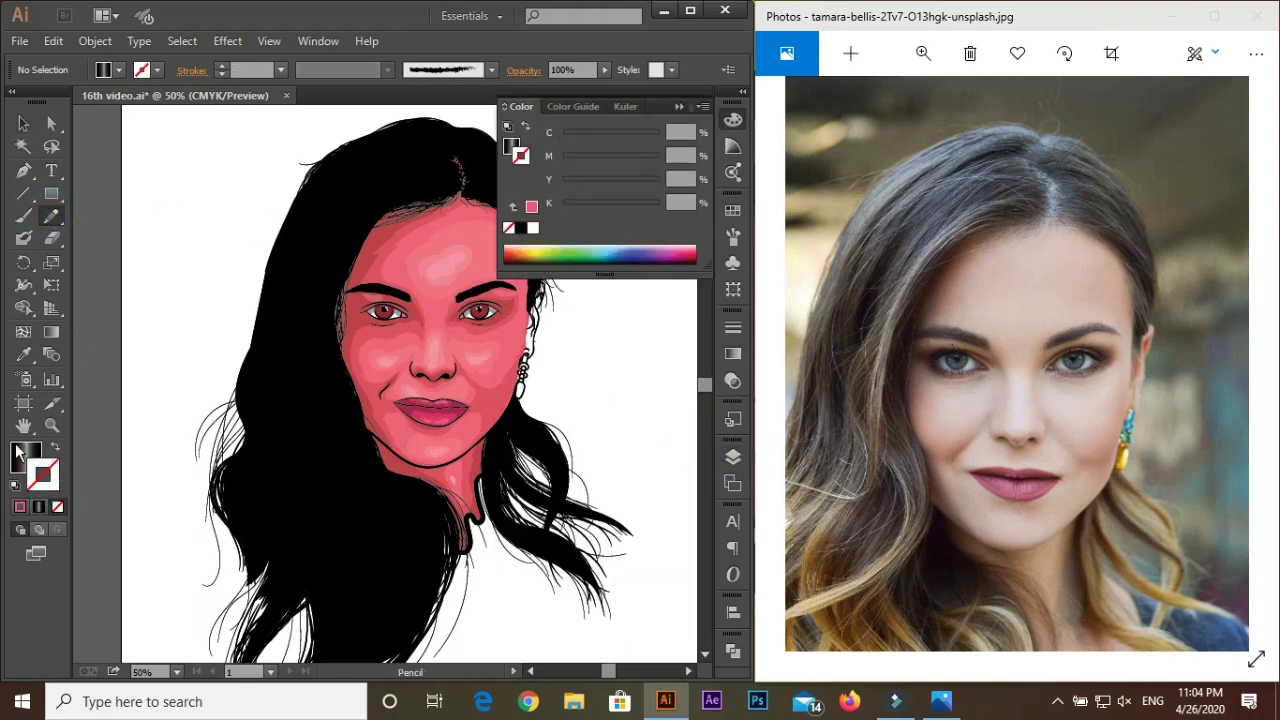
pyautogui.press('/')
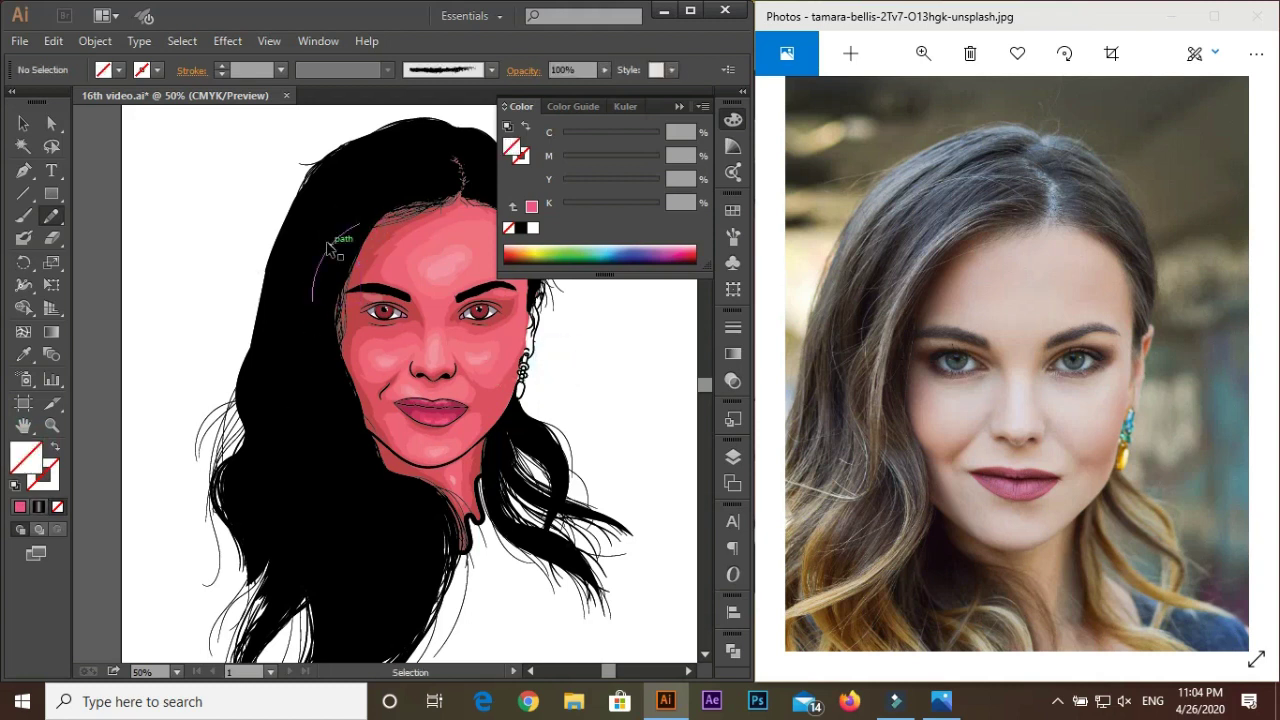
pyautogui.click(45, 472)
pyautogui.click(38, 506)
pyautogui.click(643, 237)
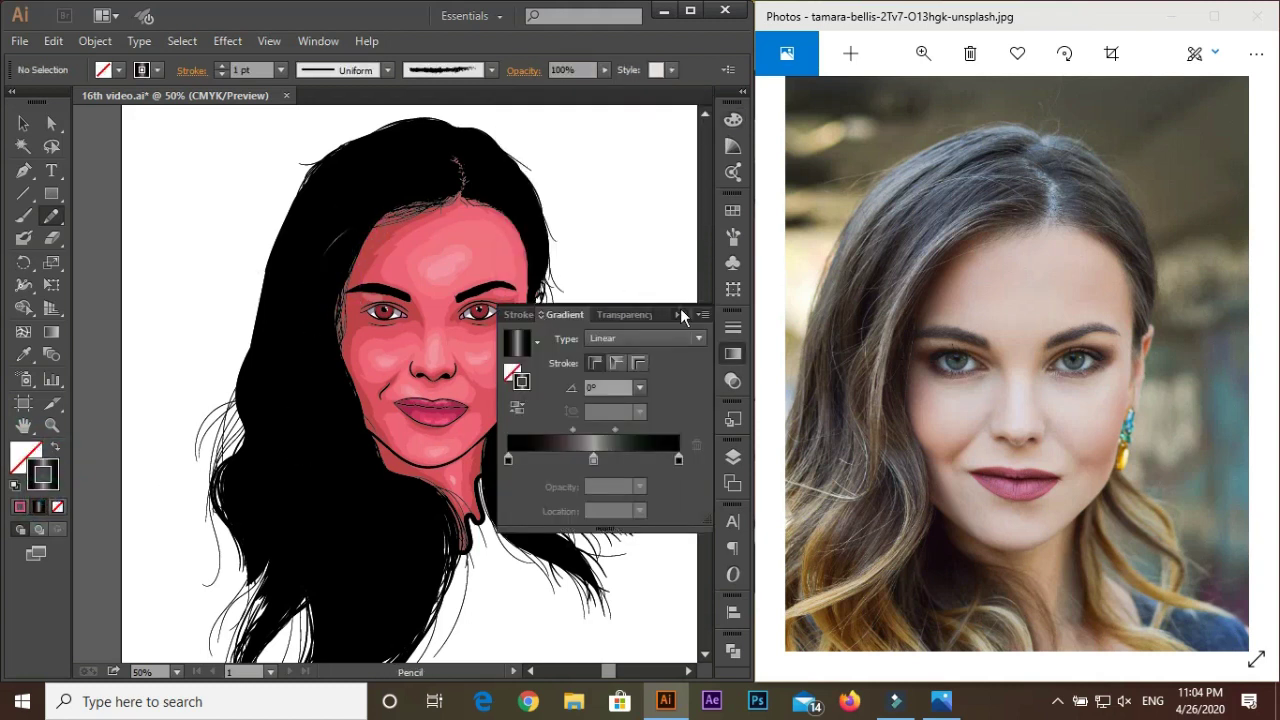
pyautogui.click(683, 316)
pyautogui.hotkey('shift', 'x')
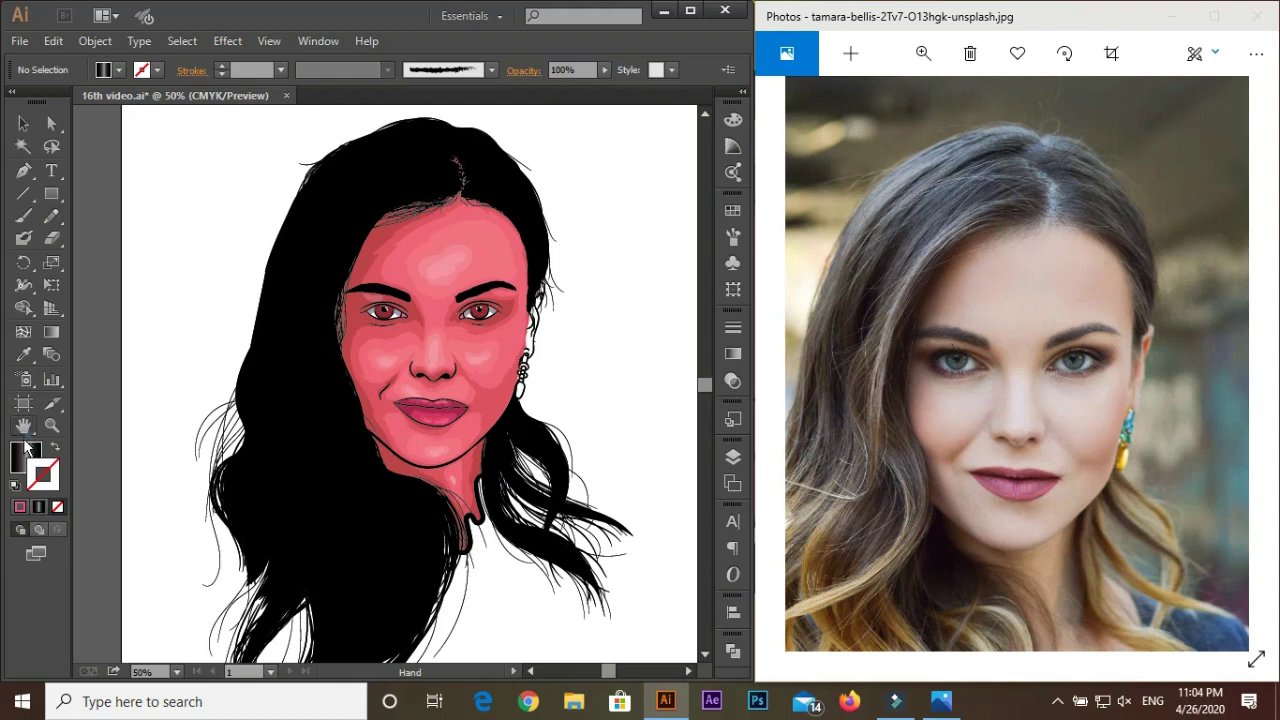
pyautogui.click(57, 507)
pyautogui.click(38, 506)
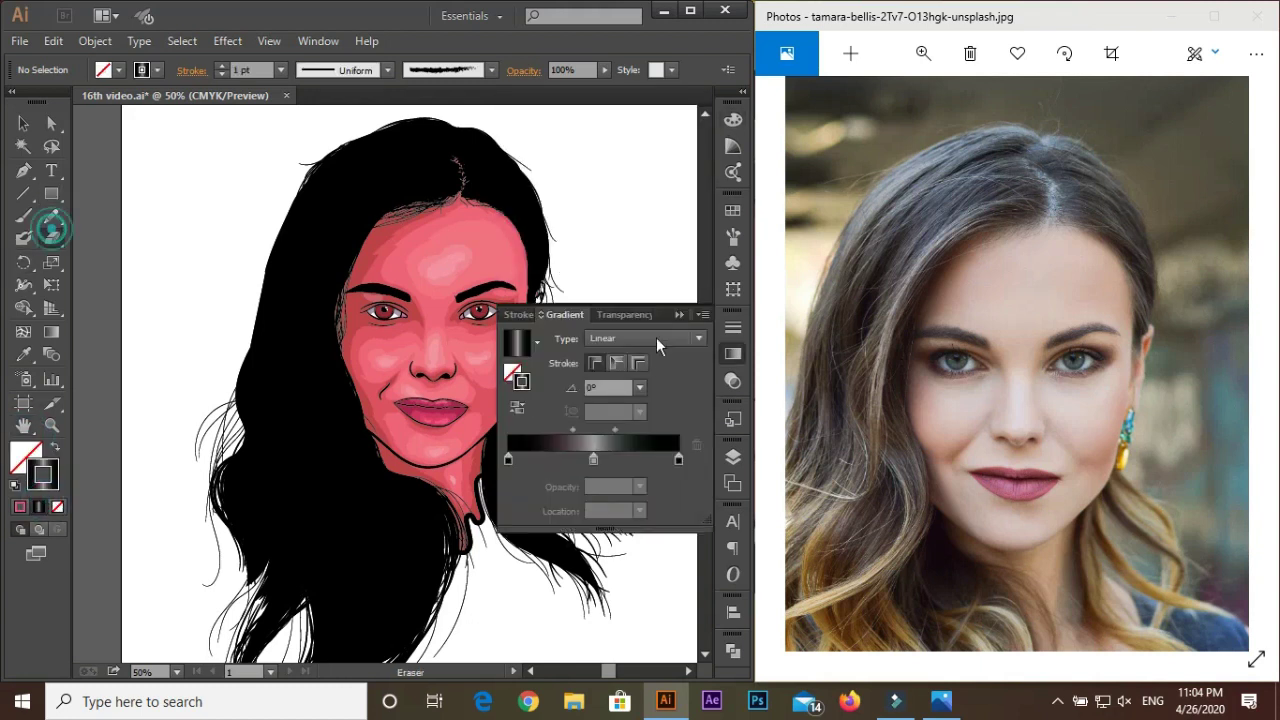
pyautogui.hotkey('shift', 'e')
# Draw grey gradient strands along the left hairline and down the left hair
pyautogui.scroll(1, 415, 265)
pyautogui.scroll(1, 415, 265)
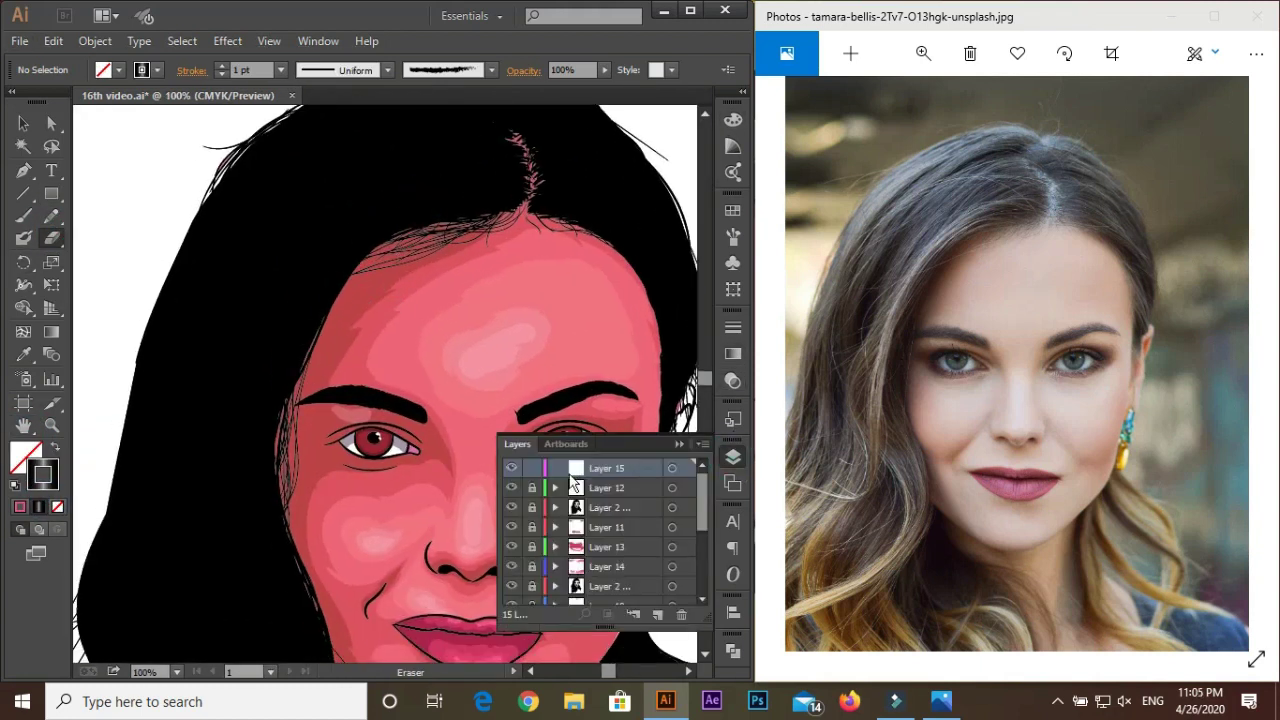
pyautogui.moveTo(270, 457); pyautogui.dragTo(272, 455)
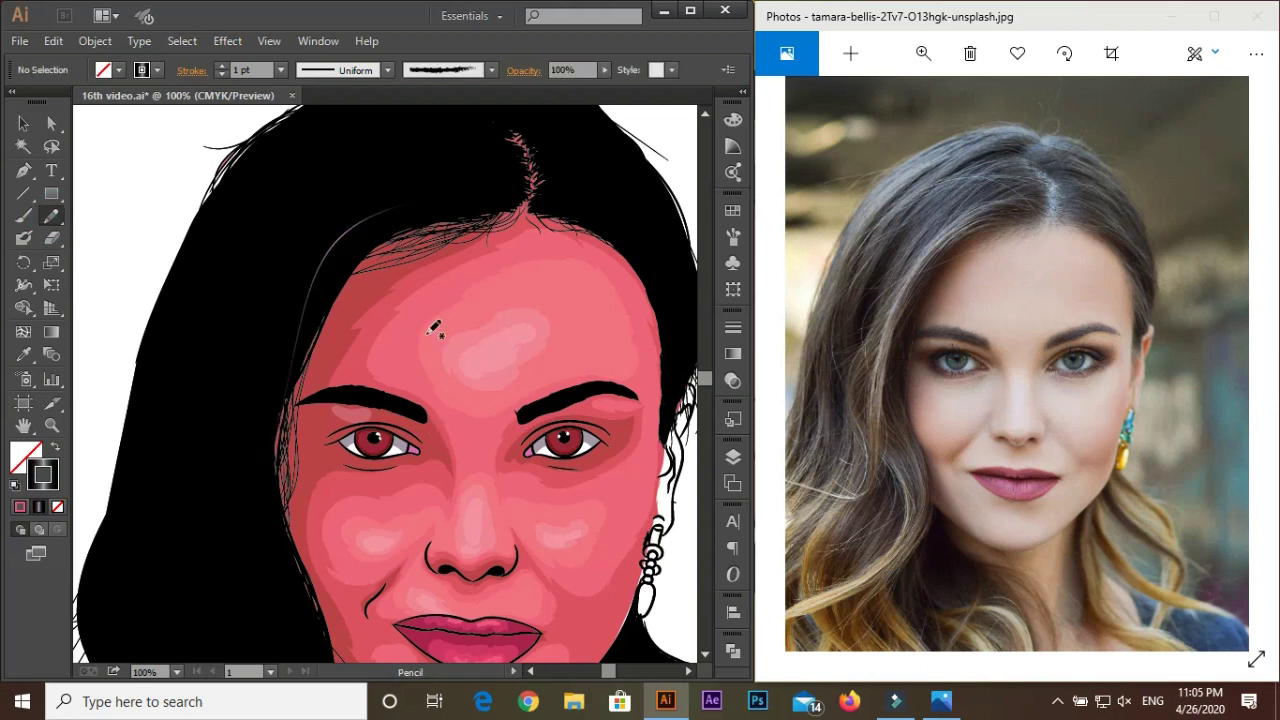
pyautogui.moveTo(298, 303); pyautogui.dragTo(447, 234)
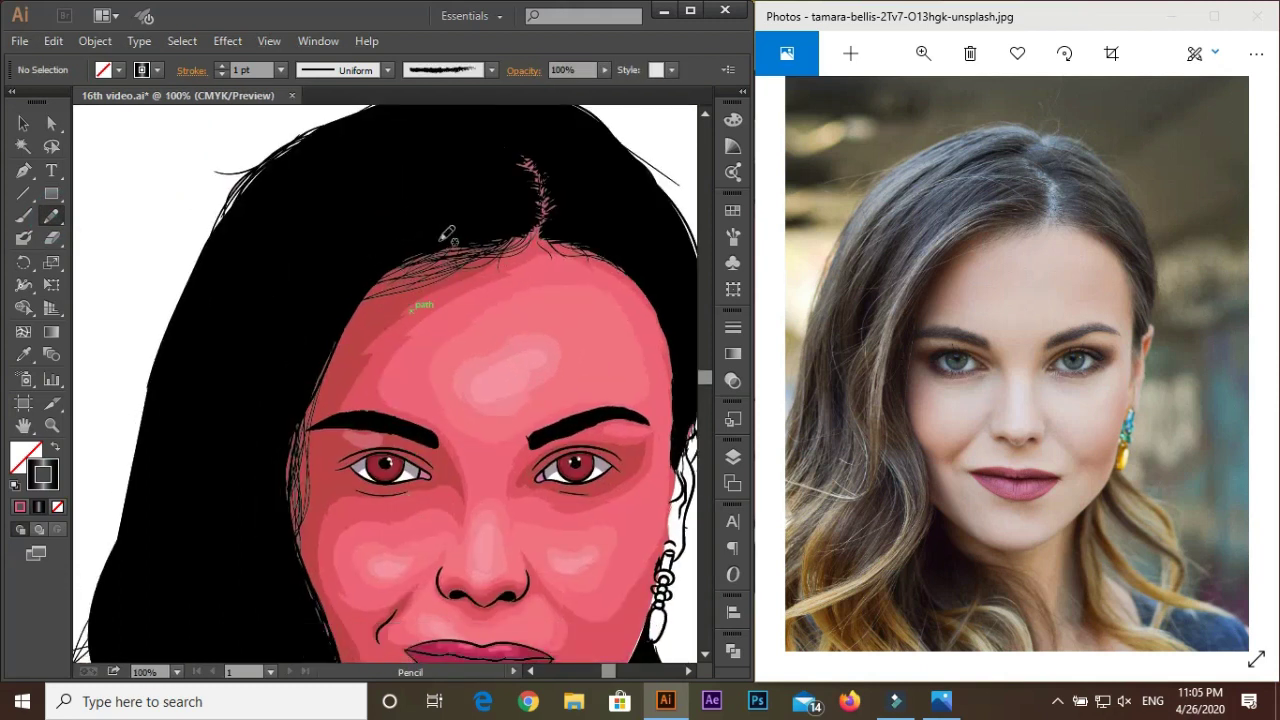
pyautogui.moveTo(285, 455); pyautogui.dragTo(286, 457)
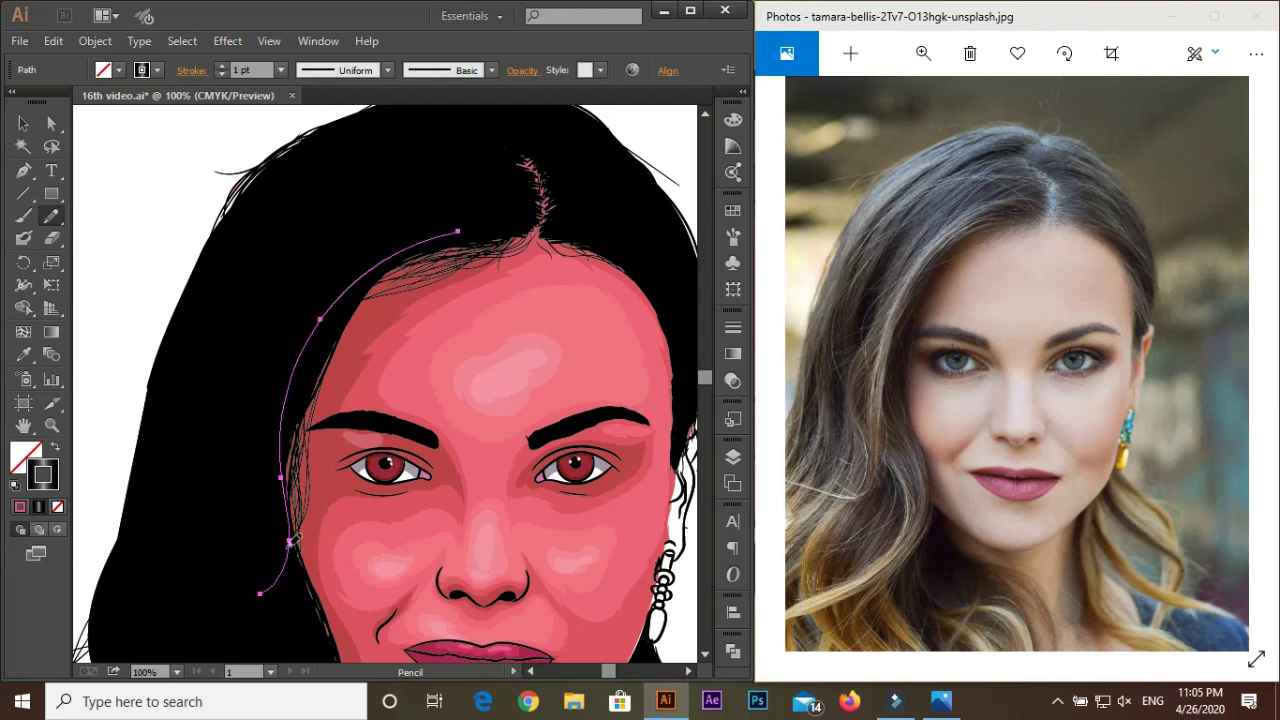
pyautogui.scroll(-1, 424, 228)
pyautogui.scroll(1, 424, 228)
pyautogui.moveTo(206, 568); pyautogui.dragTo(207, 567)
pyautogui.scroll(-1, 207, 567)
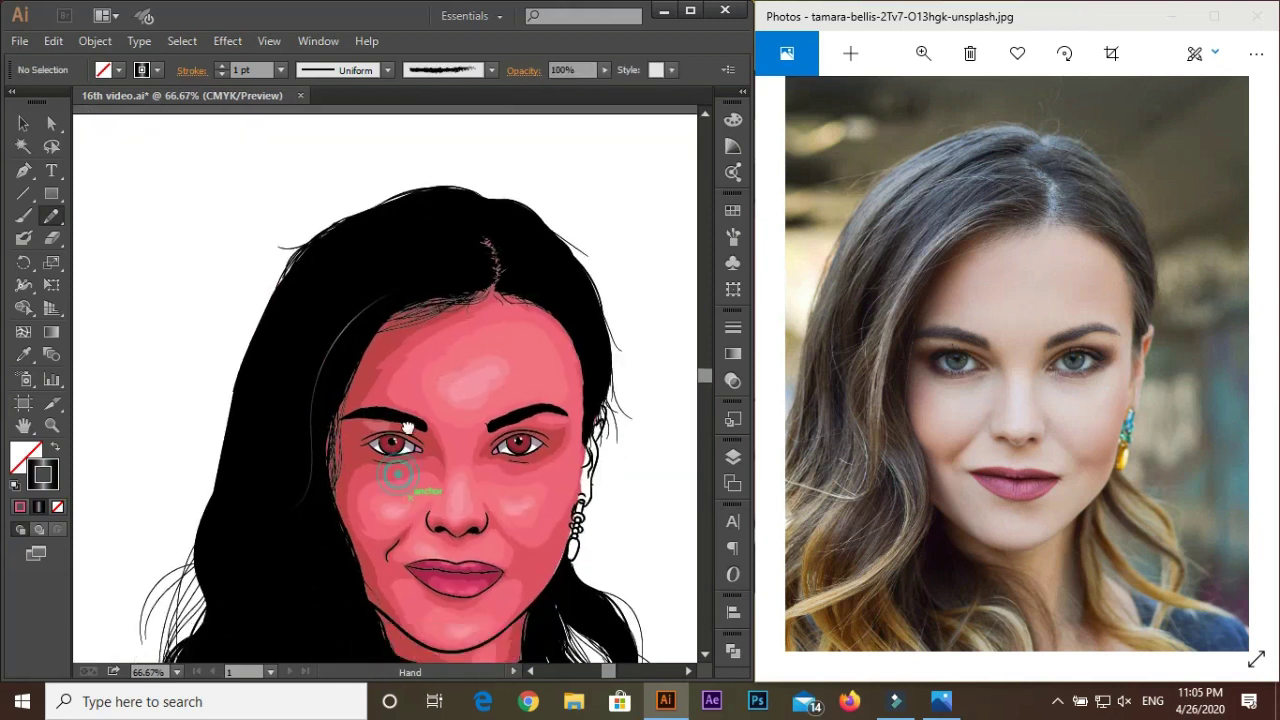
pyautogui.scroll(1, 300, 343)
# Draw a strand in the lower left hair and Alt-drag a copy beside it
pyautogui.press('v')
pyautogui.click(316, 345)
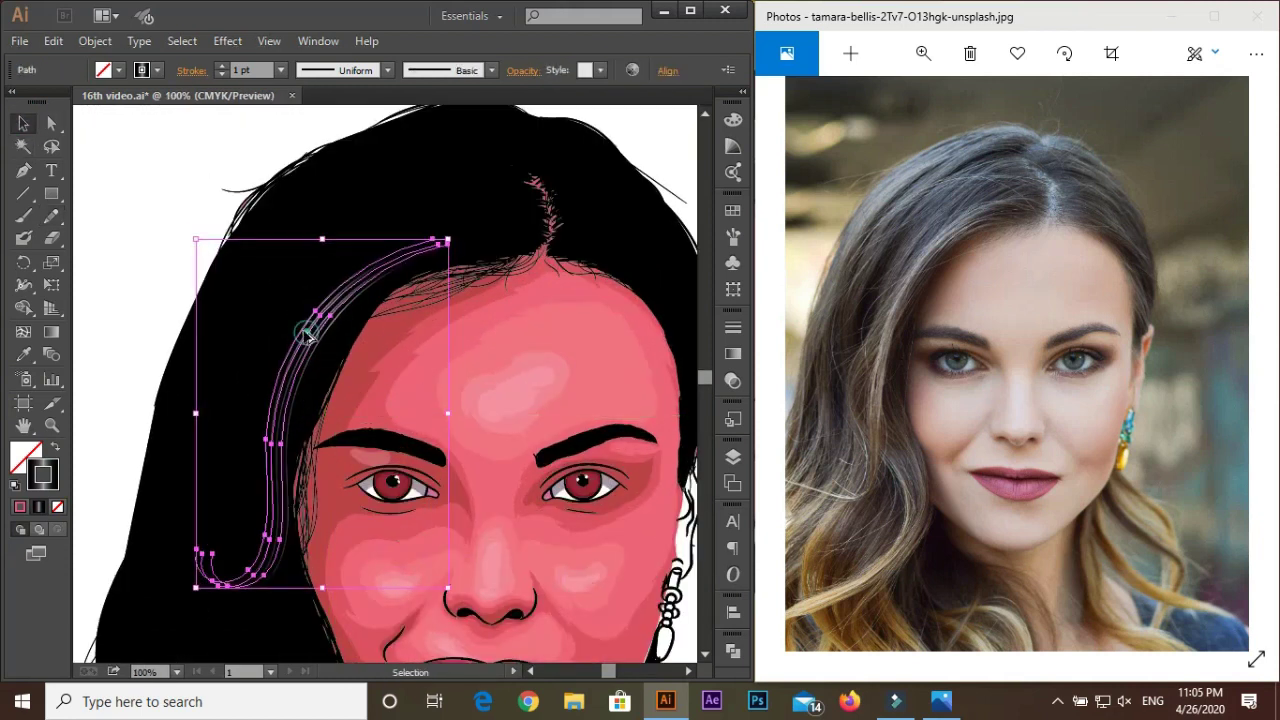
pyautogui.scroll(-2, 435, 353)
pyautogui.scroll(1, 437, 493)
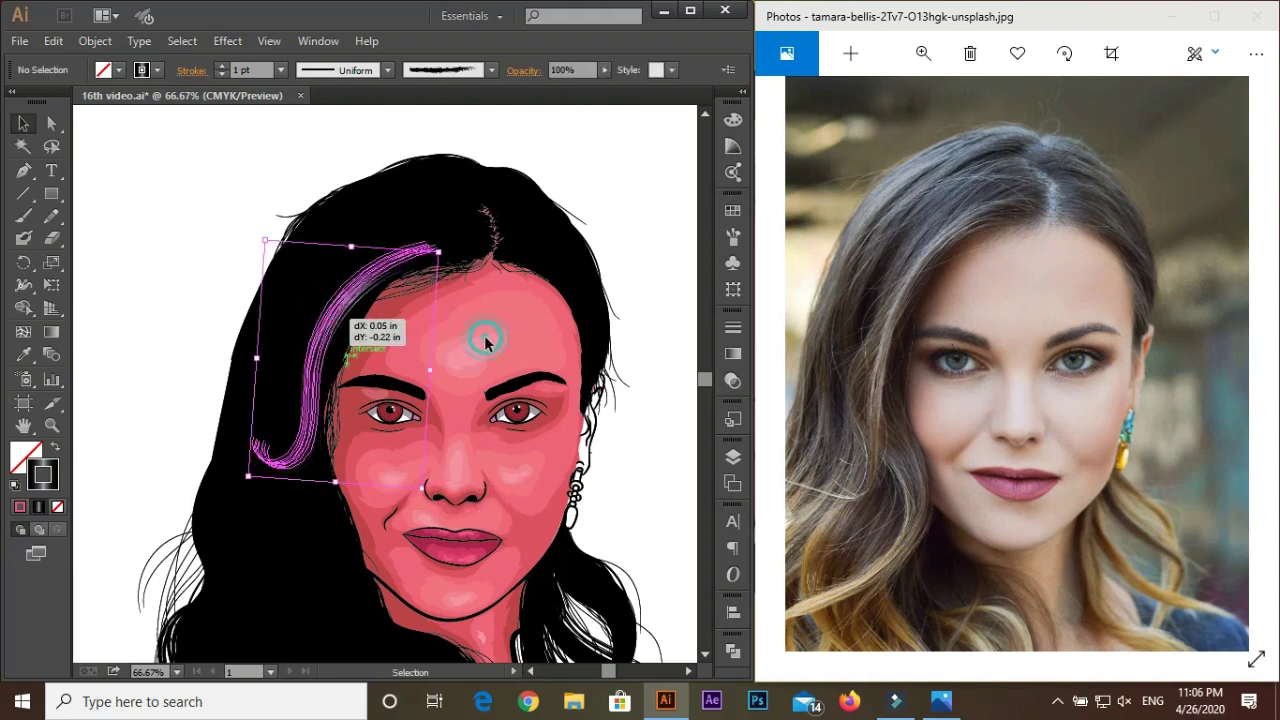
pyautogui.scroll(-1, 480, 337)
pyautogui.hotkey('ctrl', 'shift', 'a')
pyautogui.press('n')
pyautogui.scroll(2, 410, 286)
pyautogui.scroll(-2, 342, 235)
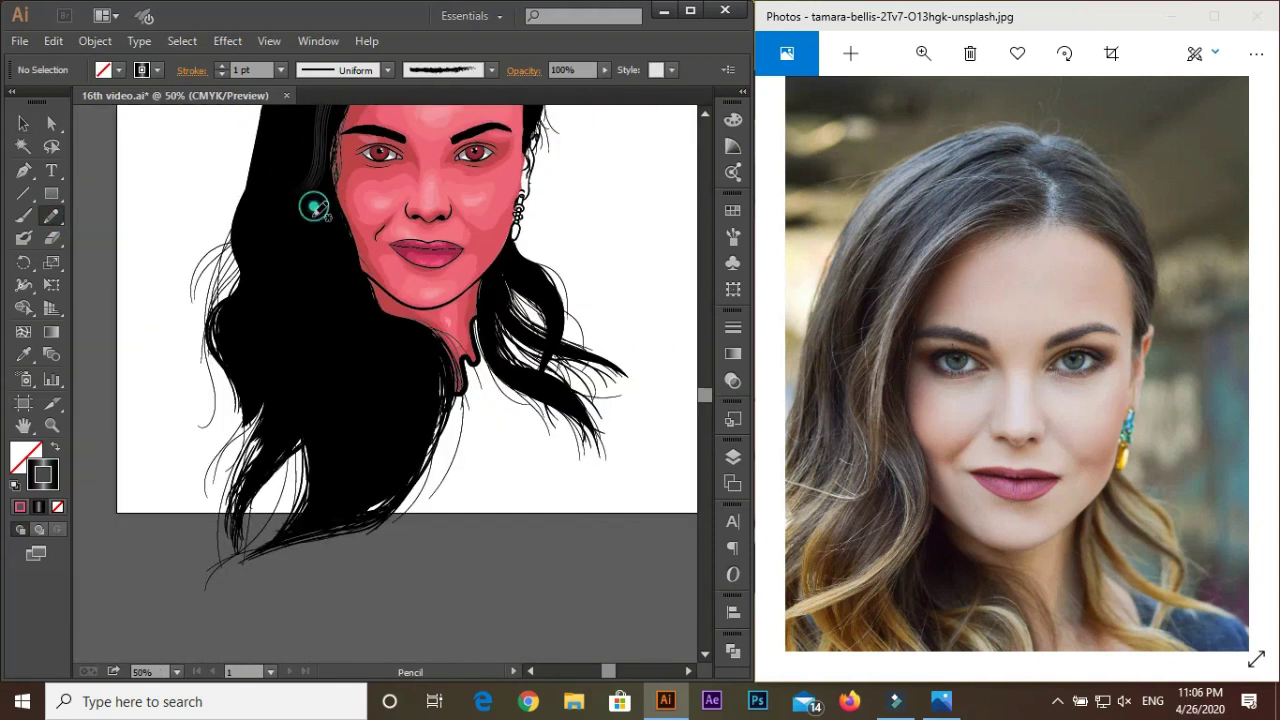
pyautogui.moveTo(320, 412); pyautogui.dragTo(285, 440)
pyautogui.moveTo(352, 375); pyautogui.dragTo(345, 300)
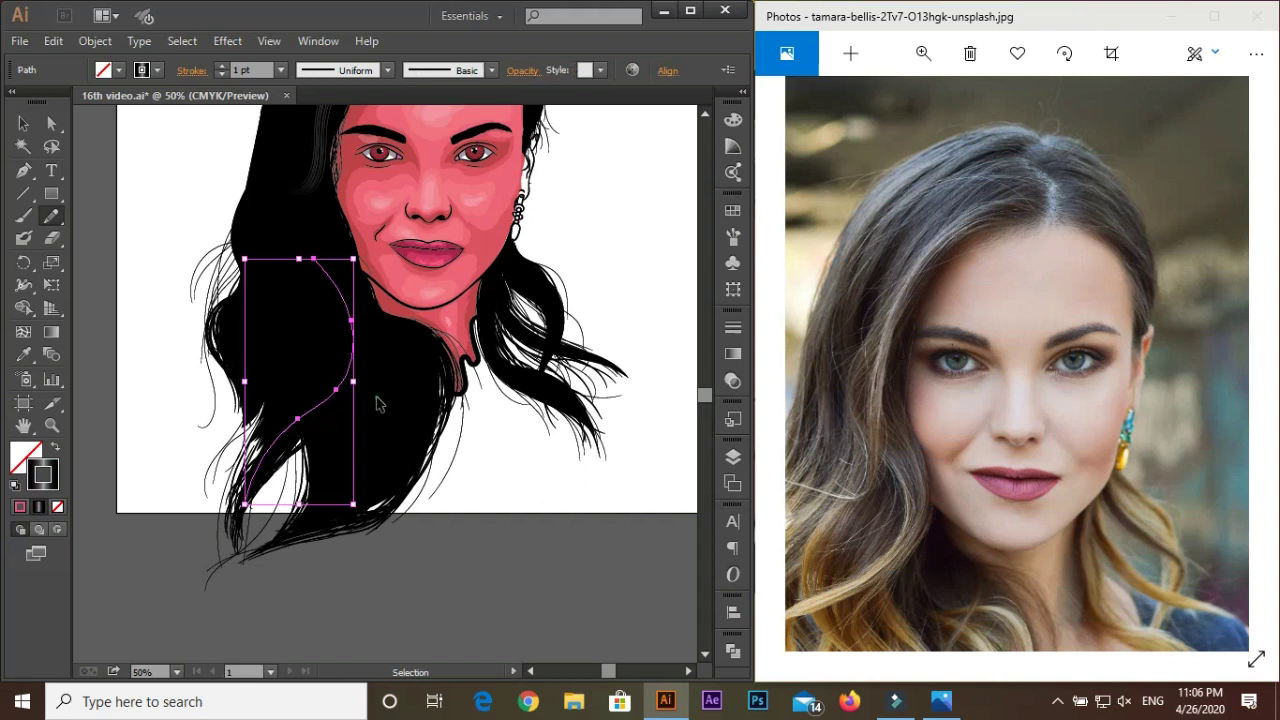
pyautogui.press('v')
pyautogui.moveTo(300, 444)
pyautogui.mouseDown()
pyautogui.moveTo(303, 428)
pyautogui.moveTo(387, 416)
pyautogui.mouseUp()
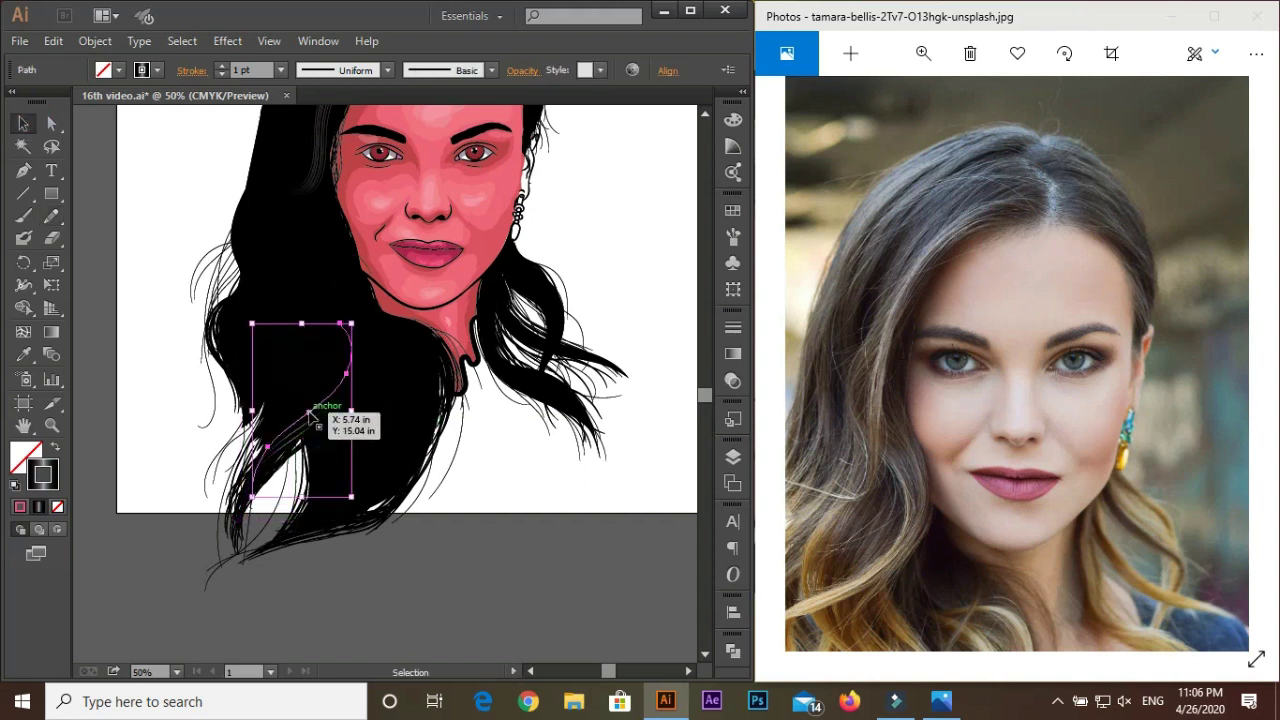
# Draw two strands in the hair beside the cheek and Alt-drag a copy lower
pyautogui.hotkey('ctrl', '+')
pyautogui.press('n')
pyautogui.moveTo(316, 212); pyautogui.dragTo(330, 397)
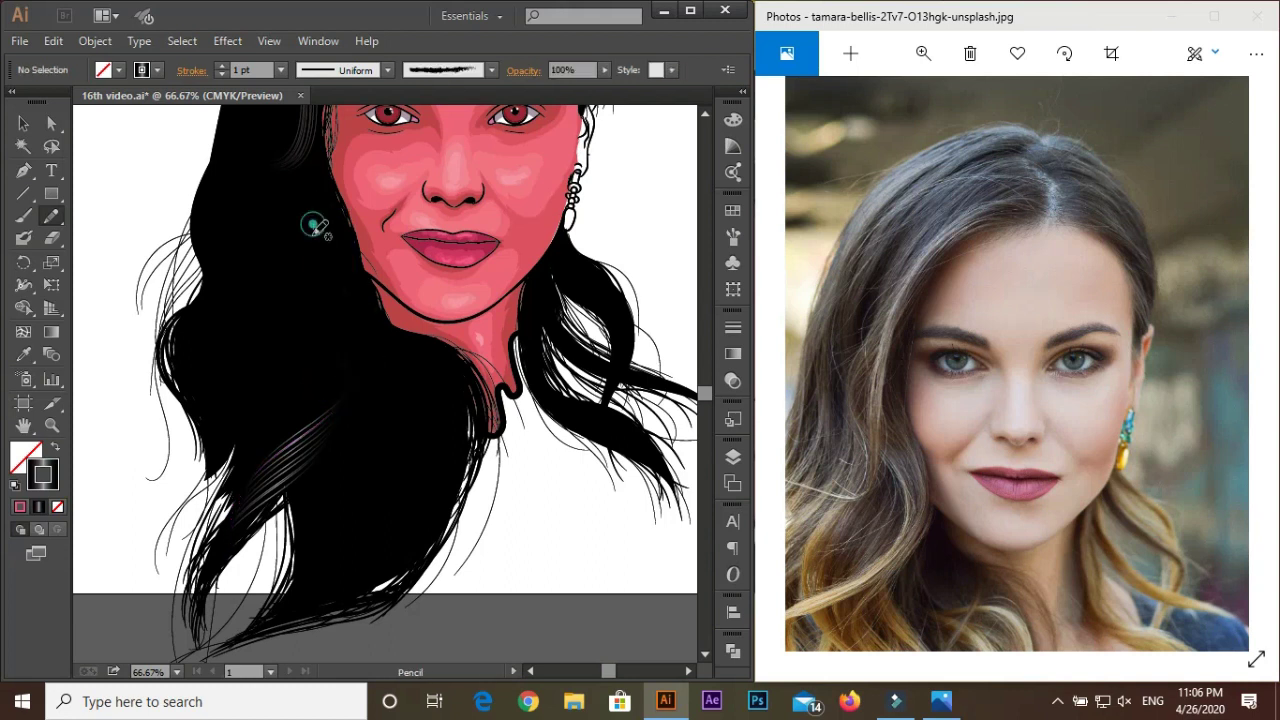
pyautogui.moveTo(306, 212); pyautogui.dragTo(354, 376)
pyautogui.press('v')
pyautogui.moveTo(328, 295); pyautogui.dragTo(335, 280)
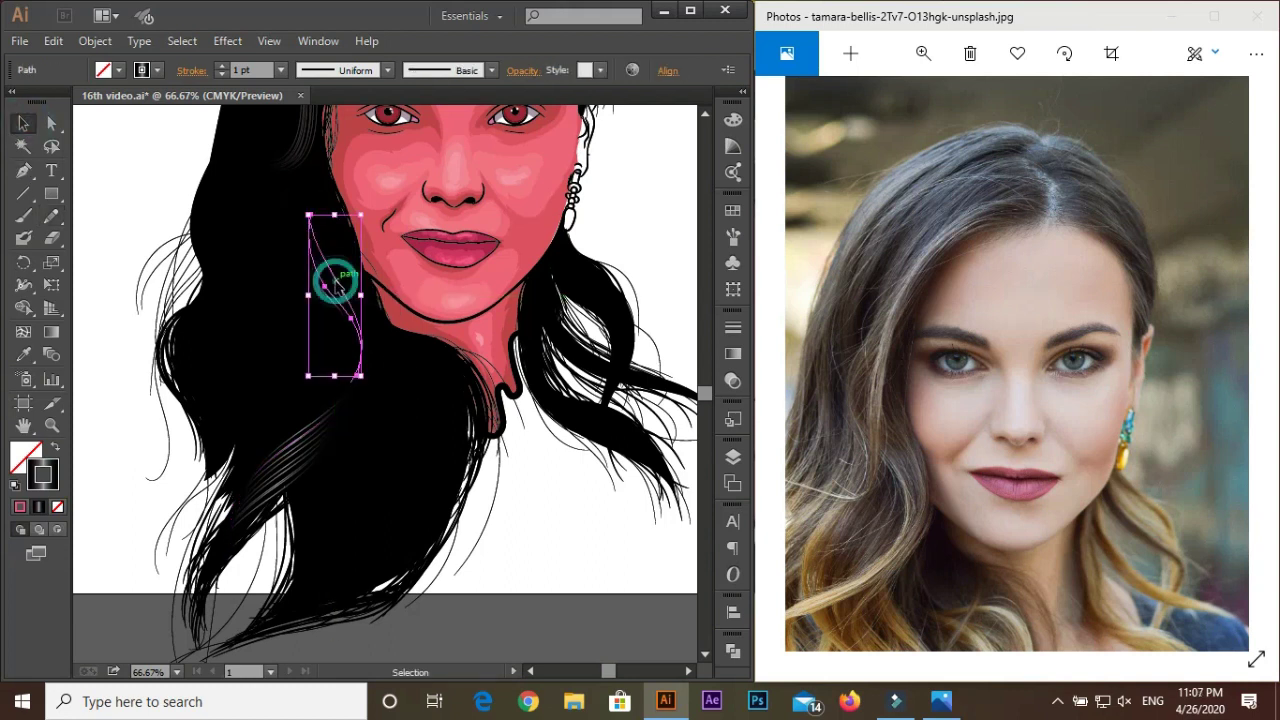
pyautogui.click(418, 368)
pyautogui.click(320, 287)
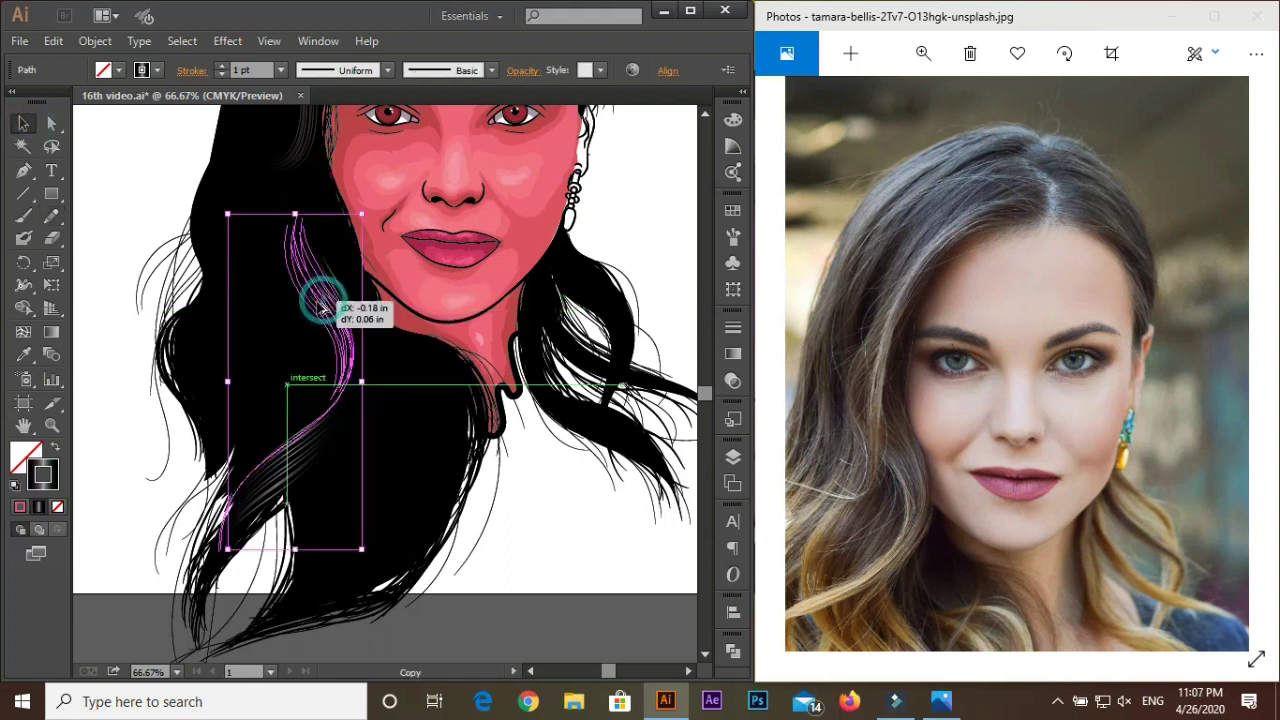
pyautogui.hotkey('ctrl', '-')
# Draw a highlight strand in the lower hair and reposition it
pyautogui.press('n')
pyautogui.scroll(2, 285, 303)
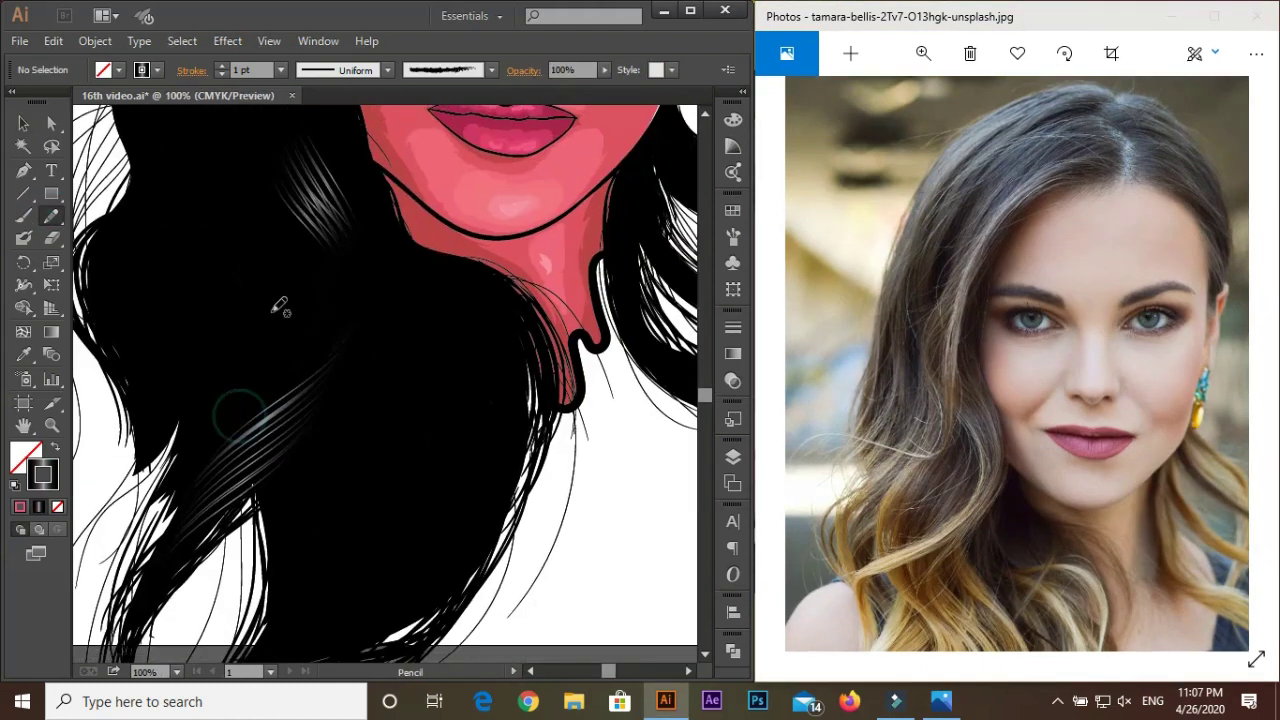
pyautogui.scroll(-1, 255, 186)
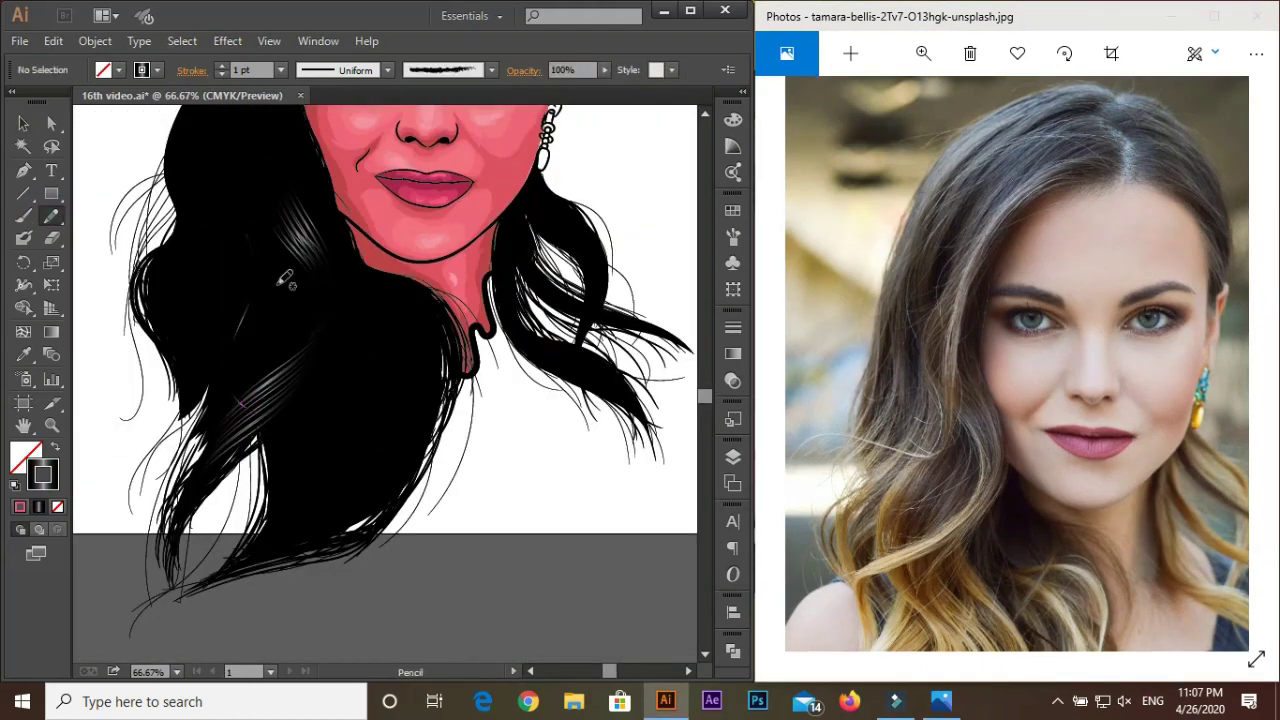
pyautogui.moveTo(213, 420); pyautogui.dragTo(286, 314)
pyautogui.press('v')
pyautogui.moveTo(337, 414)
pyautogui.mouseDown()
pyautogui.moveTo(205, 343)
pyautogui.moveTo(229, 337)
pyautogui.mouseUp()
pyautogui.click(222, 330)
# Draw a strand down the lower left lock and place a copy beside it
pyautogui.hotkey('ctrl', 'shift', 'a')
pyautogui.press('n')
pyautogui.scroll(1, 320, 303)
pyautogui.scroll(-1, 349, 194)
pyautogui.moveTo(340, 217); pyautogui.dragTo(266, 437)
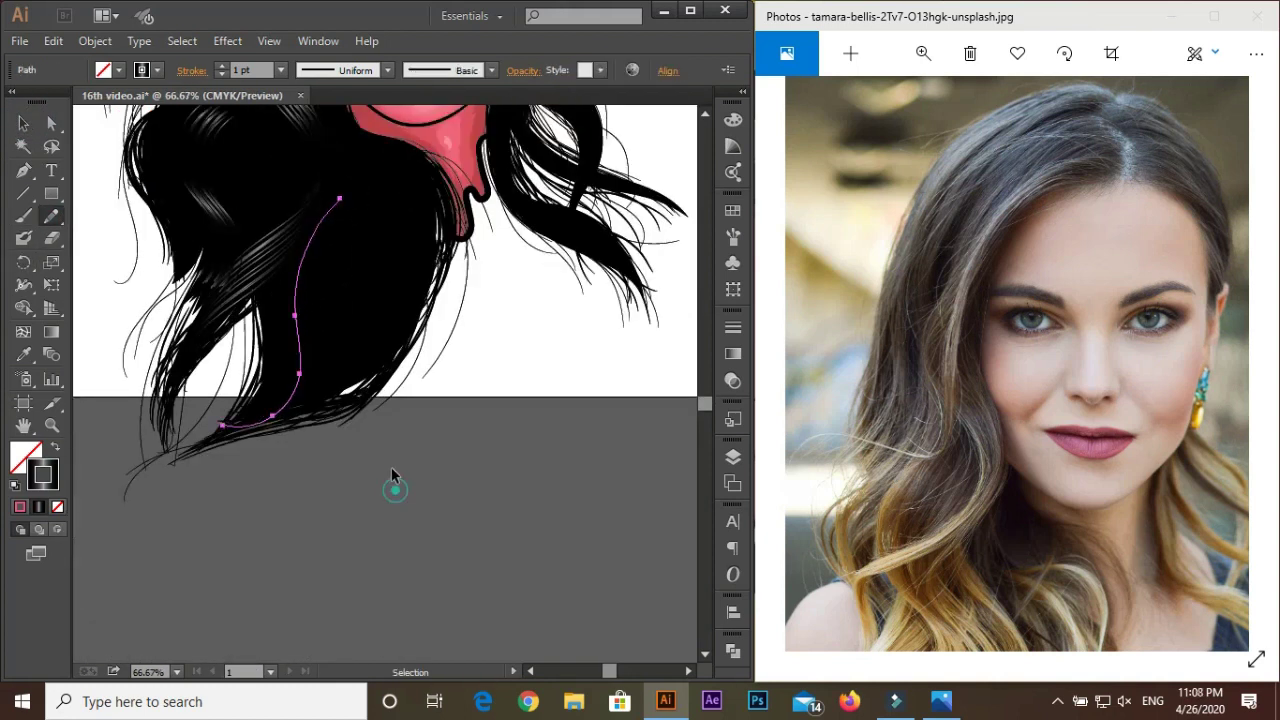
pyautogui.press('v')
pyautogui.click(310, 320)
pyautogui.moveTo(302, 341); pyautogui.dragTo(318, 386)
pyautogui.click(355, 451)
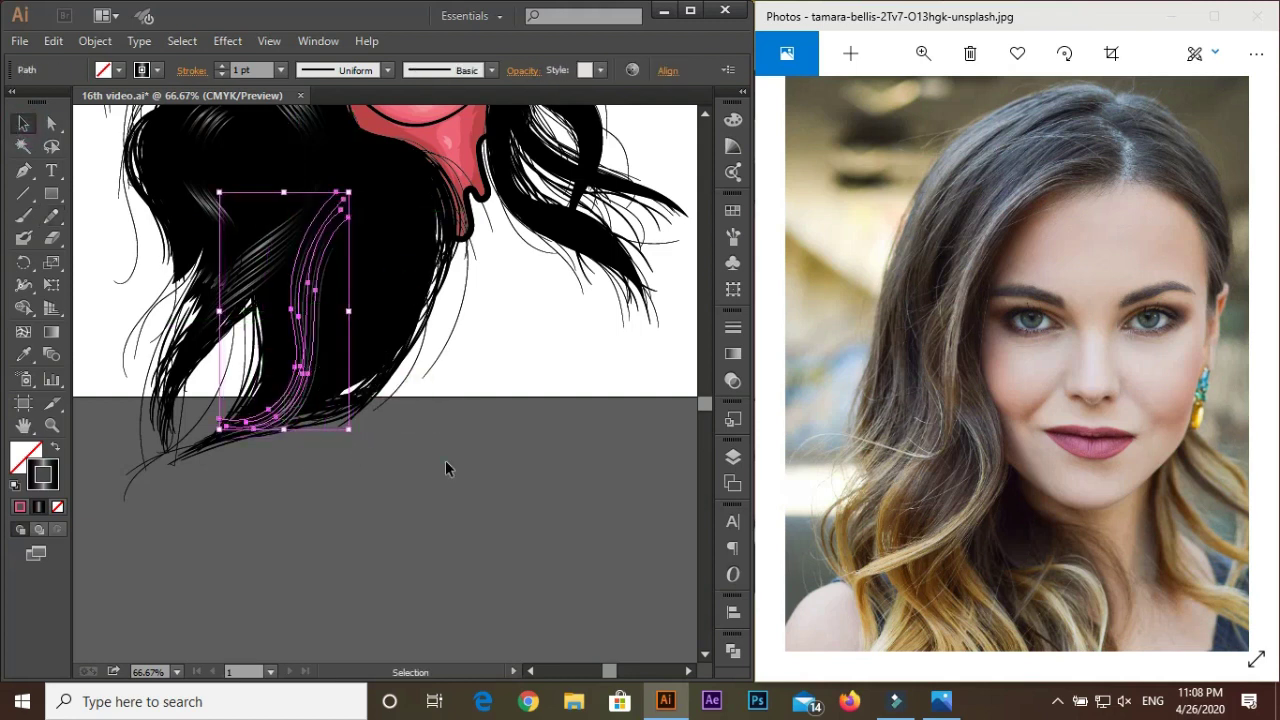
# Draw a new strand over the left hair and shift it up to the left
pyautogui.click(445, 460)
pyautogui.scroll(-1, 445, 460)
pyautogui.press('n')
pyautogui.click(336, 265)
pyautogui.scroll(1, 350, 333)
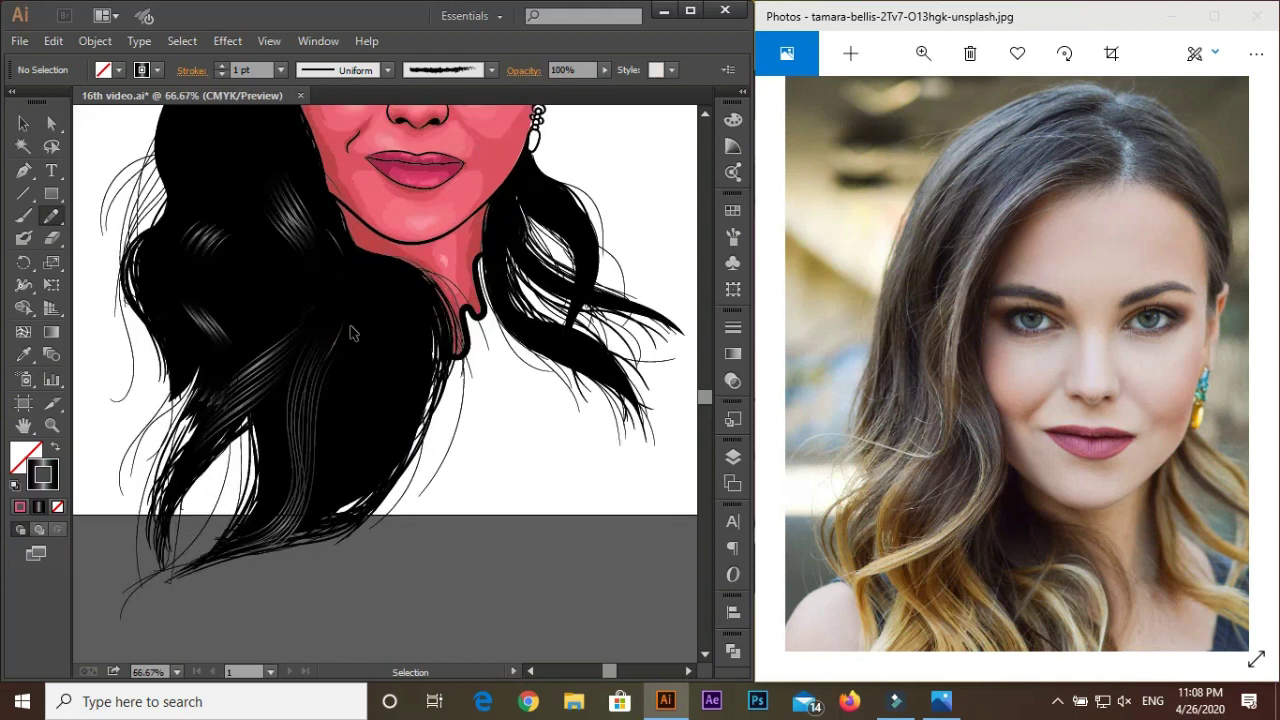
pyautogui.scroll(-1, 342, 300)
pyautogui.hscroll(1, 344, 287)
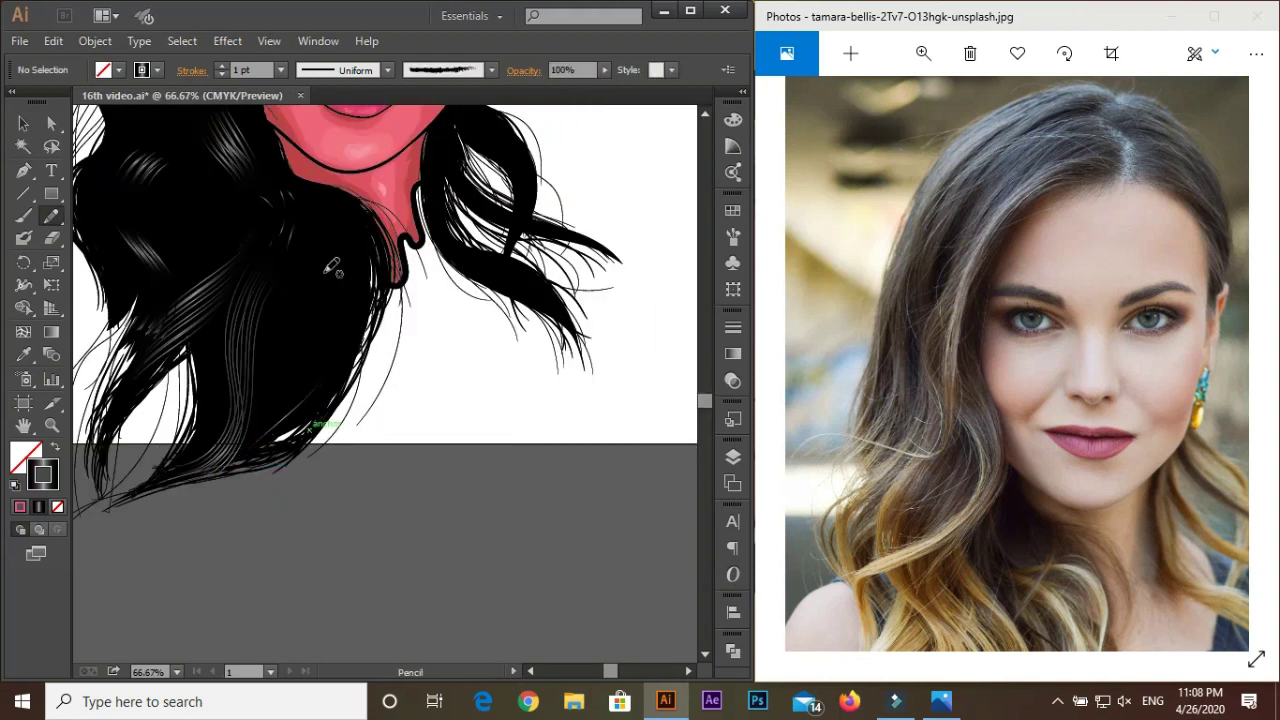
pyautogui.click(450, 372)
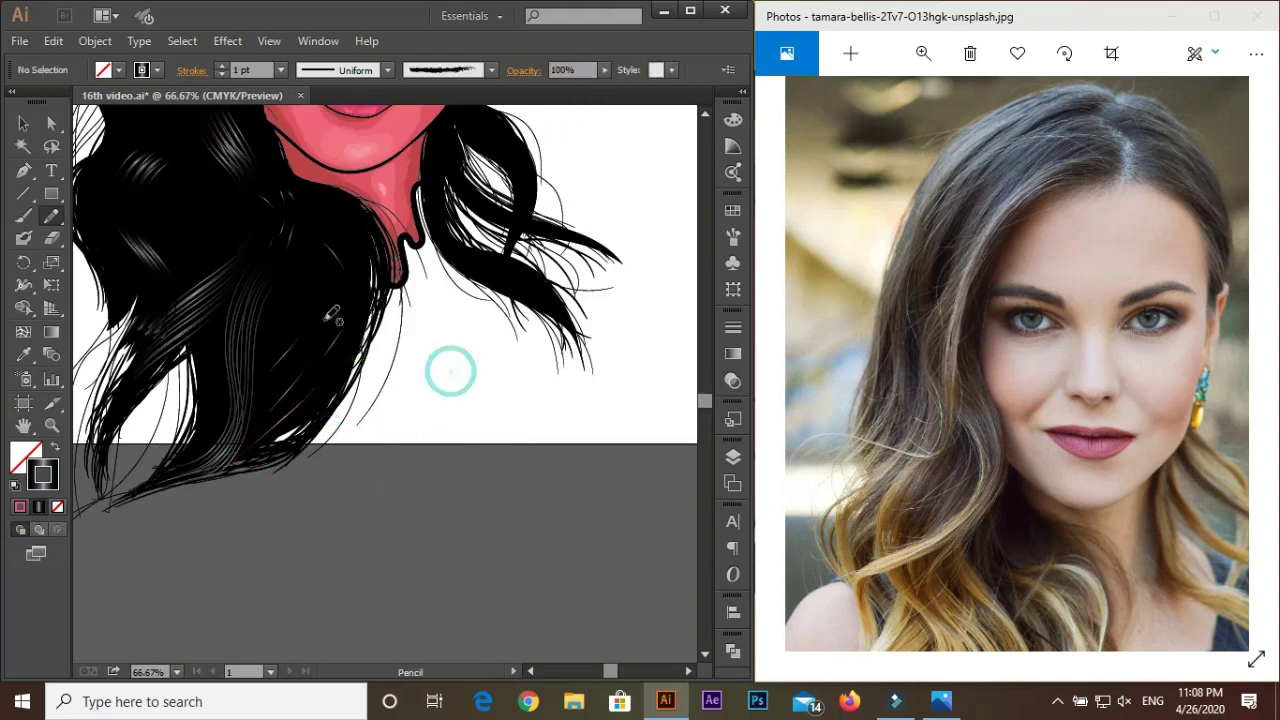
pyautogui.scroll(-2, 486, 449)
pyautogui.scroll(2, 486, 449)
pyautogui.moveTo(212, 628); pyautogui.dragTo(308, 464)
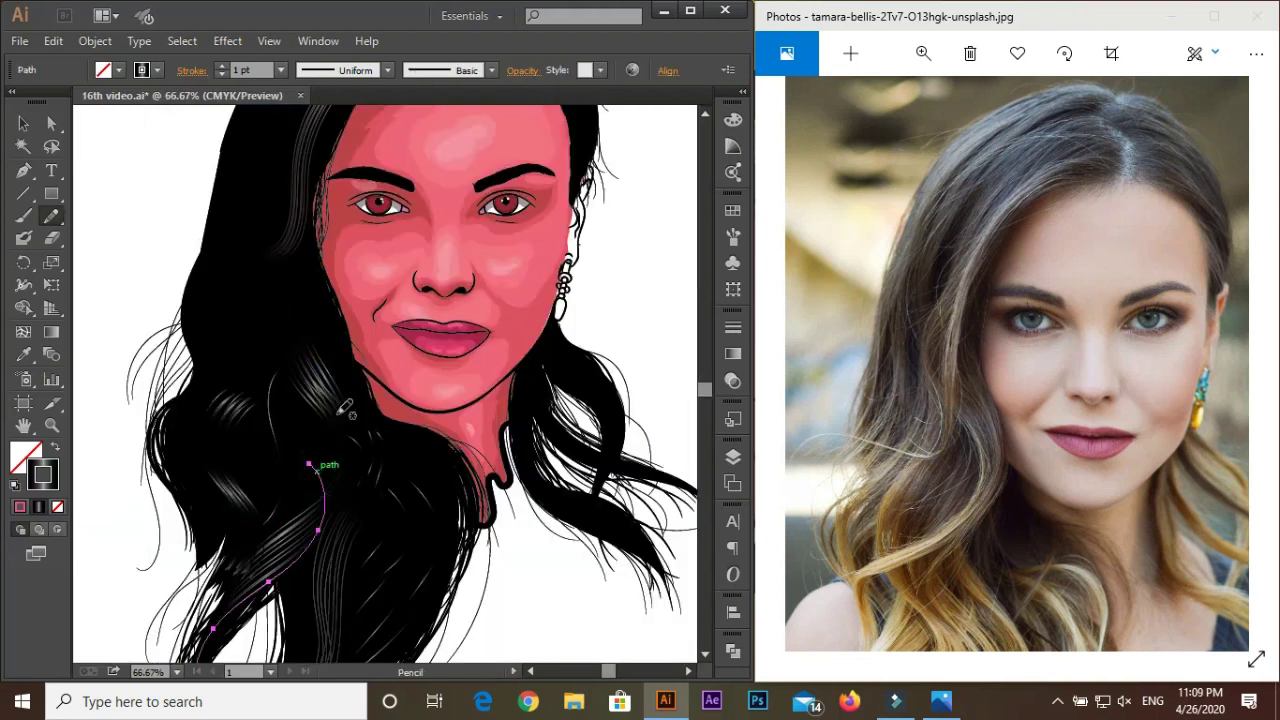
pyautogui.press('v')
pyautogui.moveTo(443, 557); pyautogui.dragTo(343, 509)
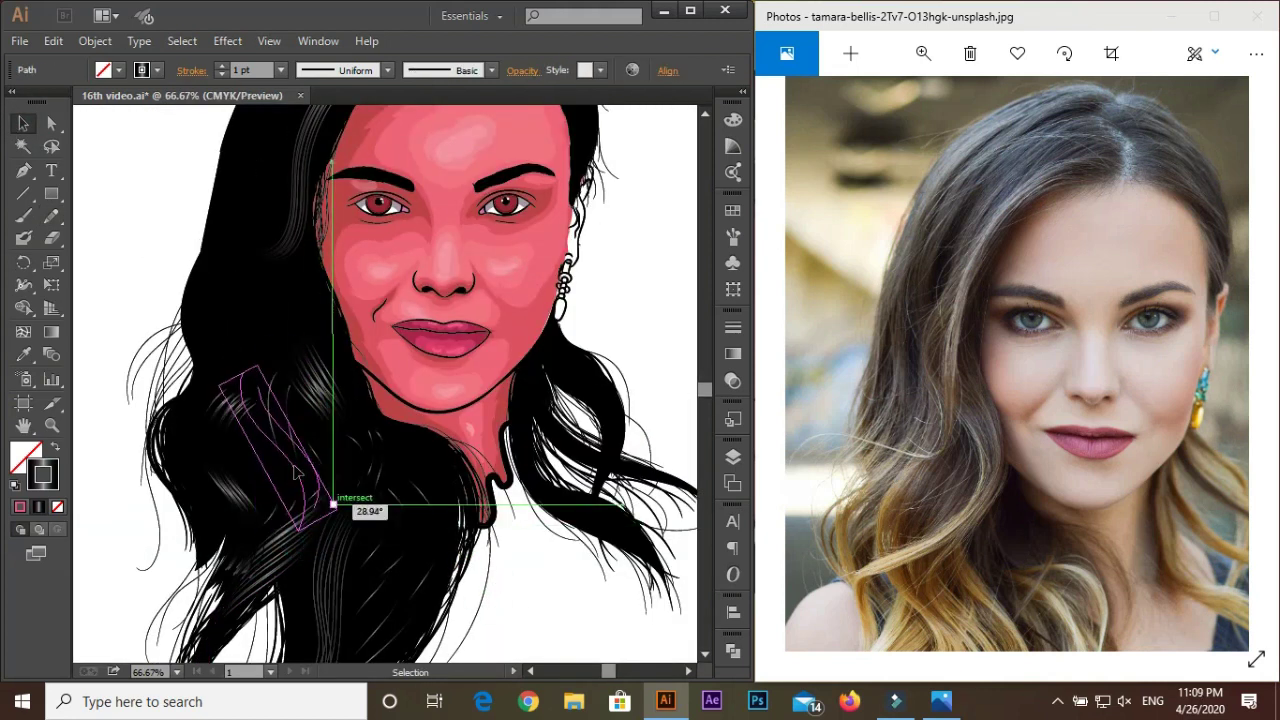
# Draw a strand along the crown of the head and adjust its position
pyautogui.scroll(2, 420, 540)
pyautogui.scroll(1, 300, 330)
pyautogui.press('n')
pyautogui.moveTo(348, 203); pyautogui.dragTo(258, 268)
pyautogui.press('v')
pyautogui.scroll(-1, 320, 300)
pyautogui.scroll(1, 400, 300)
pyautogui.moveTo(396, 230)
pyautogui.mouseDown()
pyautogui.moveTo(408, 243)
pyautogui.moveTo(357, 237)
pyautogui.mouseUp()
# Redraw the strand along the left hair edge and add a short one beside it
pyautogui.press('n')
pyautogui.scroll(1, 277, 177)
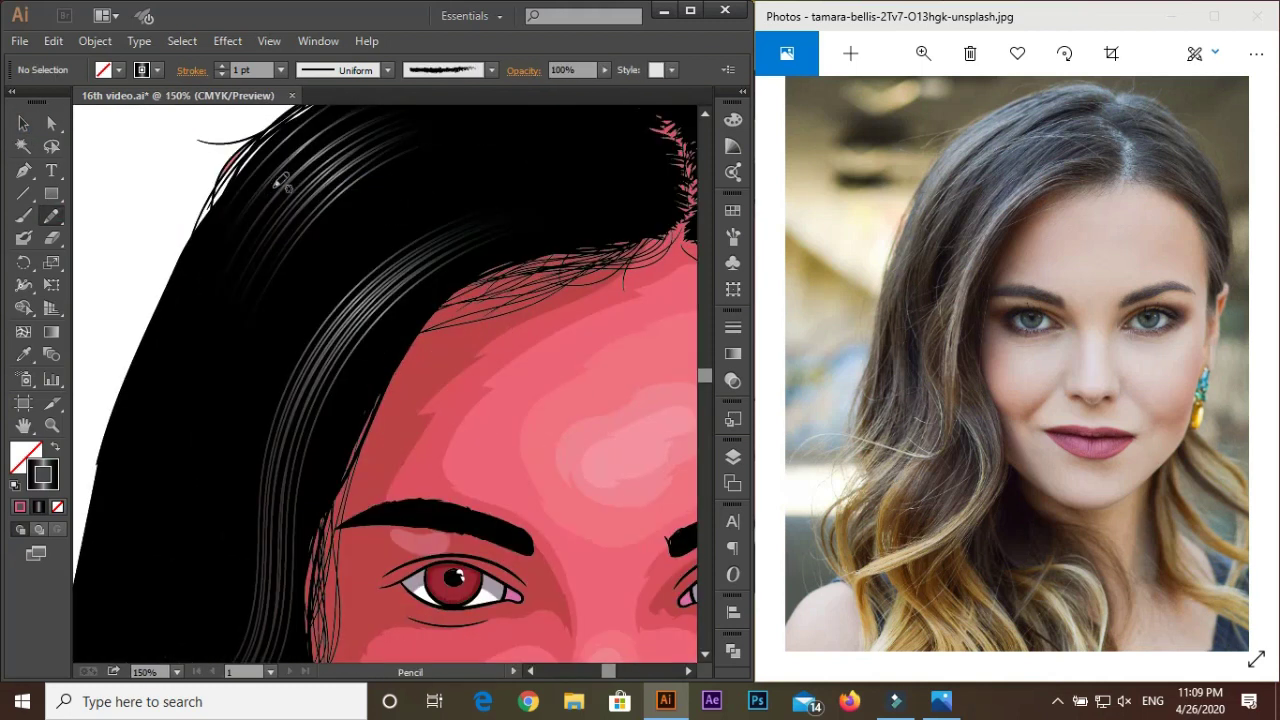
pyautogui.scroll(-2, 130, 338)
pyautogui.moveTo(255, 185); pyautogui.dragTo(180, 362)
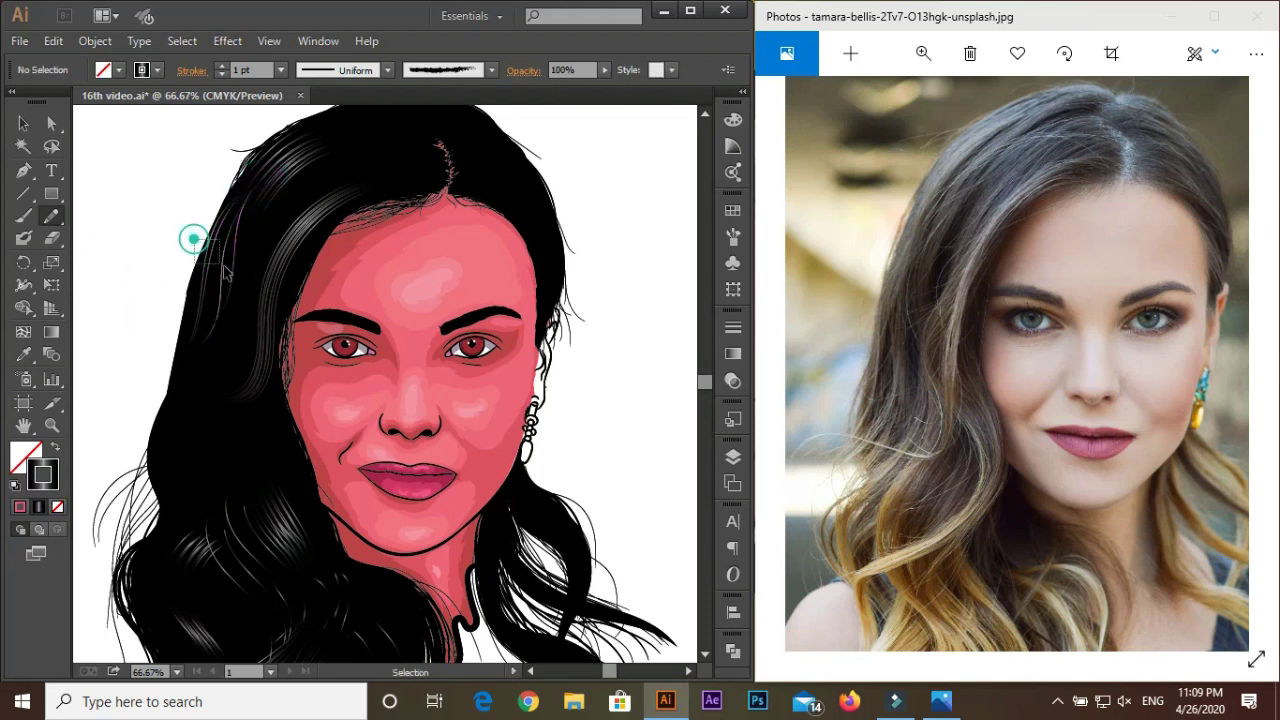
pyautogui.moveTo(225, 270); pyautogui.dragTo(230, 272)
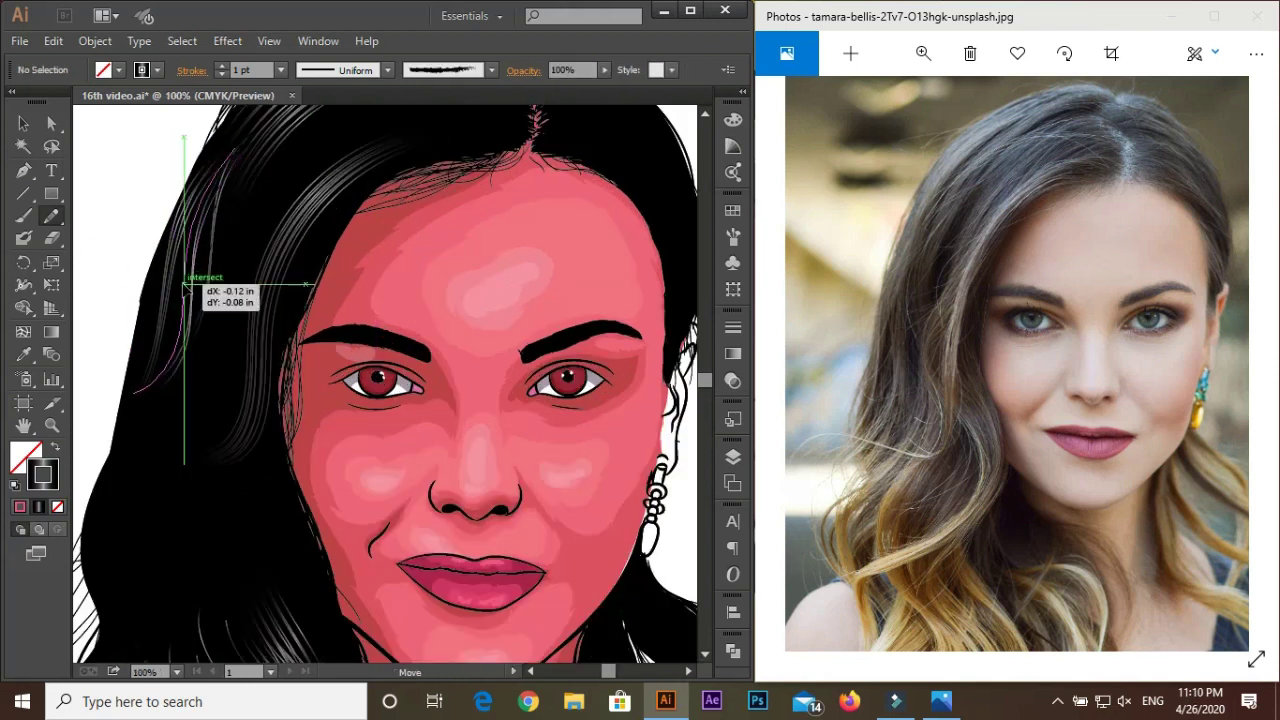
pyautogui.hotkey('ctrl', '-')
pyautogui.hotkey('ctrl', '-')
pyautogui.hotkey('ctrl', '-')
pyautogui.hotkey('ctrl', '+')
pyautogui.hotkey('ctrl', '+')
pyautogui.scroll(1, 270, 225)
pyautogui.moveTo(261, 172); pyautogui.dragTo(227, 332)
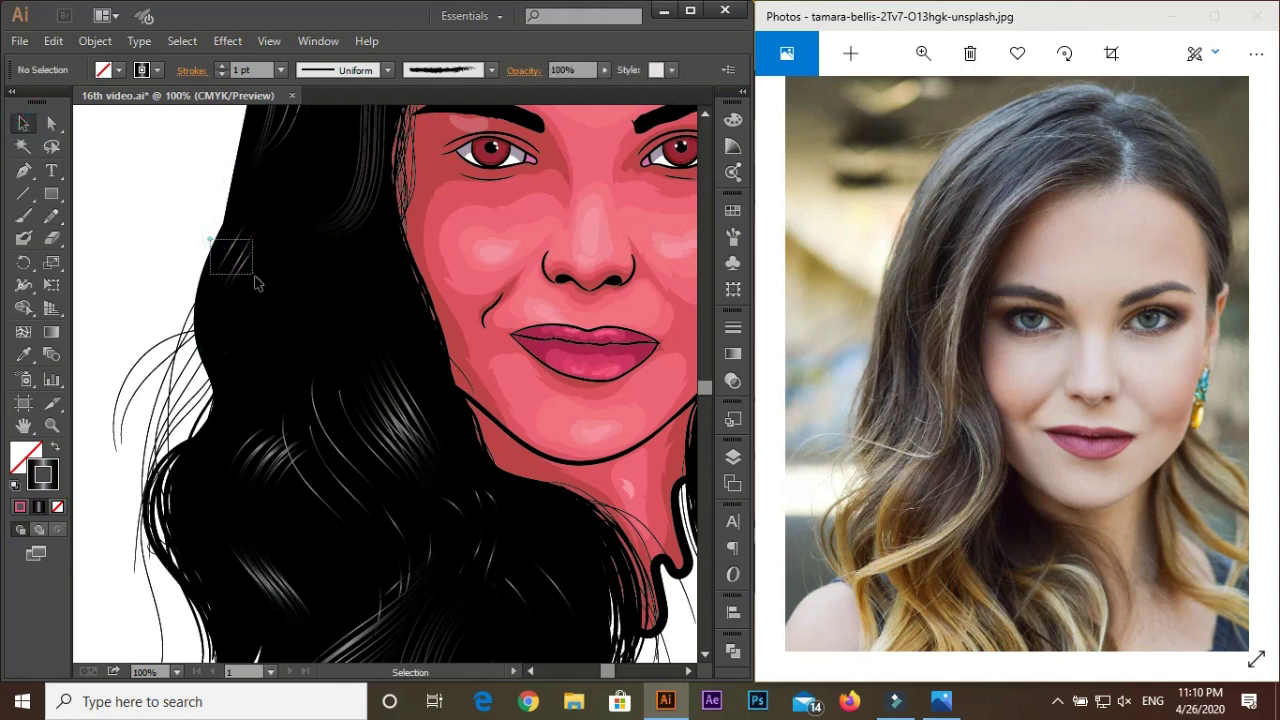
# Add strands along the lower left hair edge and across the lower hair tips
pyautogui.hotkey('ctrl', '-')
pyautogui.hotkey('ctrl', '-')
pyautogui.click(52, 215)
pyautogui.hotkey('ctrl', '+')
pyautogui.hotkey('ctrl', '+')
pyautogui.moveTo(167, 202)
pyautogui.mouseDown()
pyautogui.moveTo(184, 405)
pyautogui.moveTo(173, 213)
pyautogui.mouseUp()
pyautogui.moveTo(140, 333); pyautogui.dragTo(160, 400)
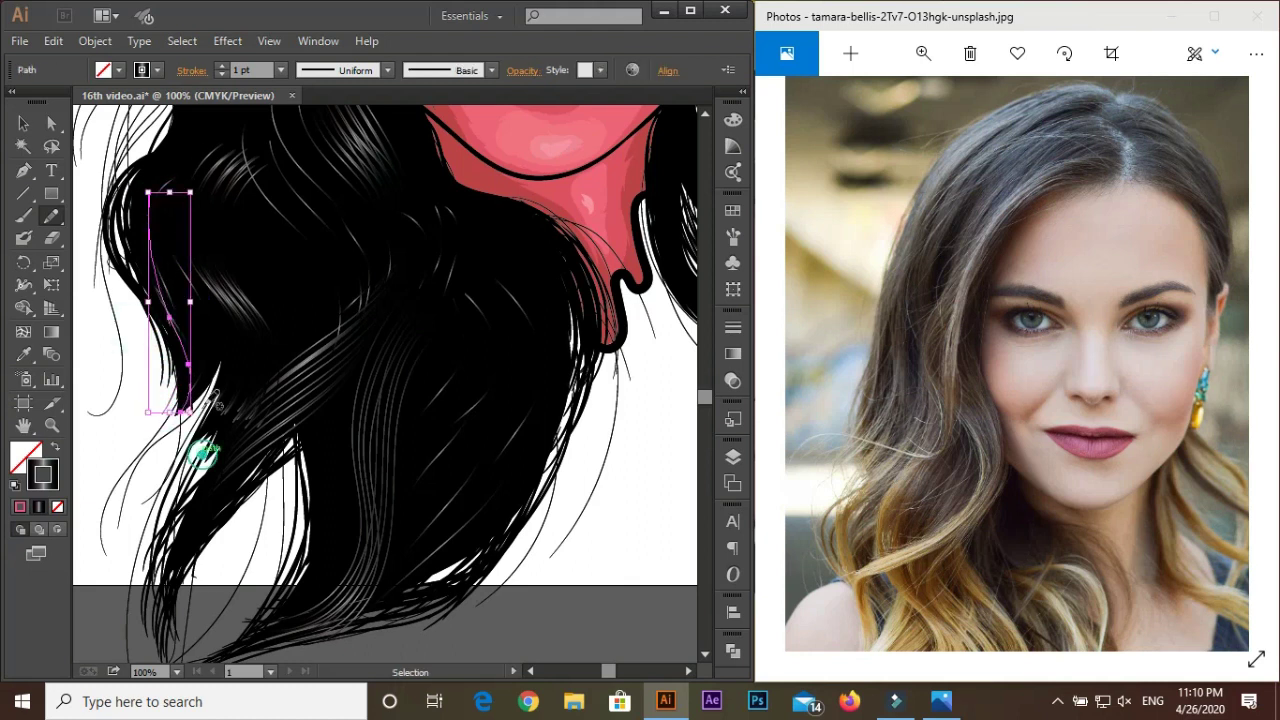
pyautogui.hotkey('ctrl', '-')
pyautogui.moveTo(268, 462); pyautogui.dragTo(338, 418)
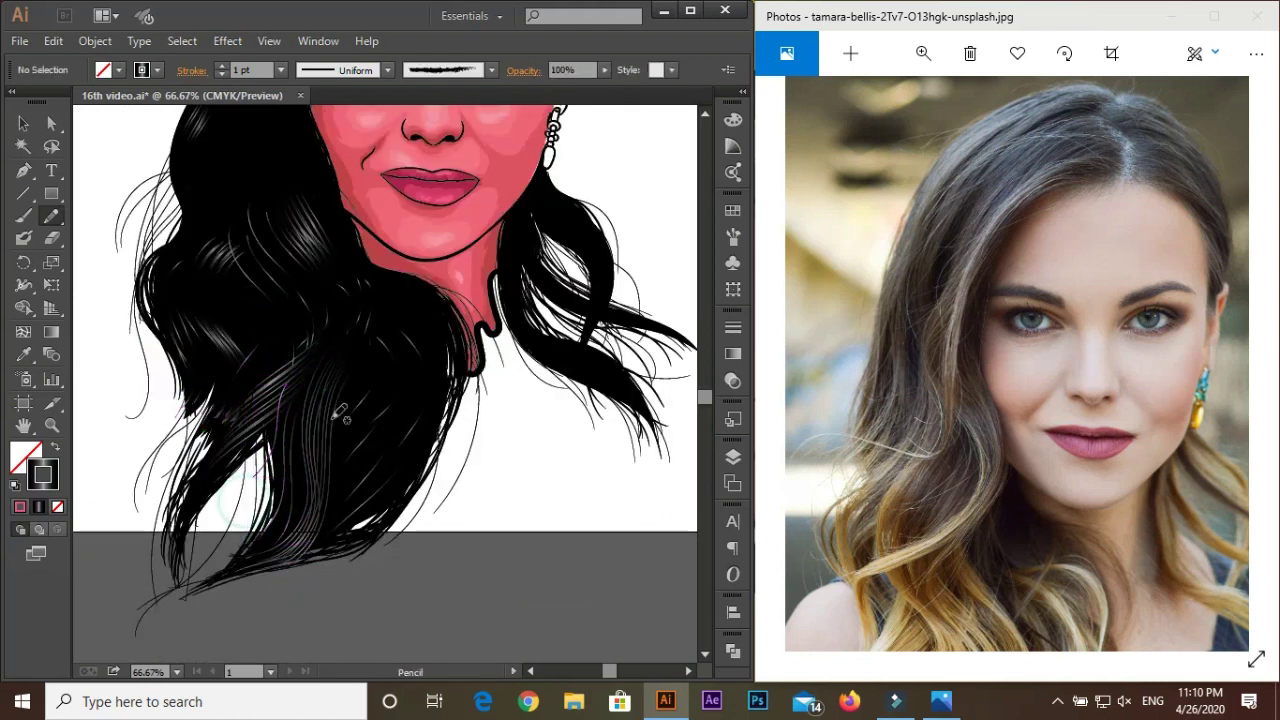
pyautogui.moveTo(192, 500); pyautogui.dragTo(228, 552)
pyautogui.scroll(5, 228, 552)
# Draw and smooth a strand along the top of the hair
pyautogui.hotkey('ctrl', '+')
pyautogui.moveTo(572, 378); pyautogui.dragTo(251, 434)
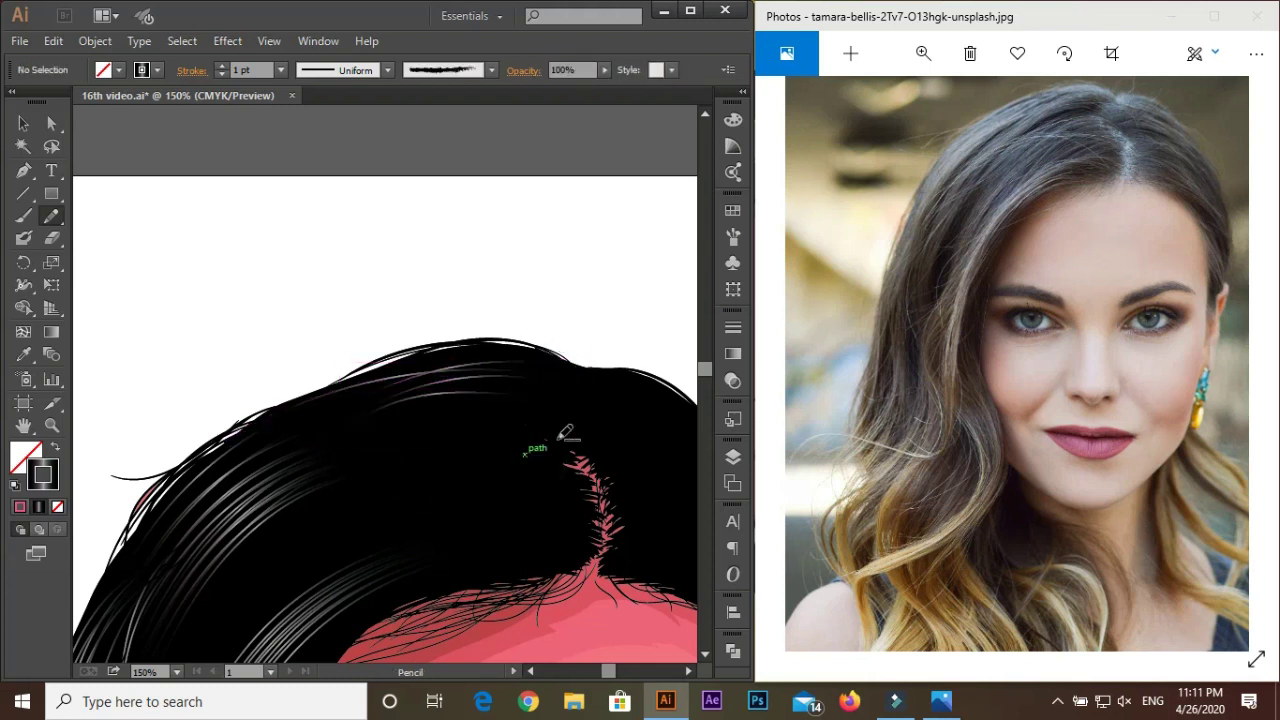
pyautogui.hscroll(2, 466, 375)
pyautogui.moveTo(441, 357)
pyautogui.mouseDown()
pyautogui.moveTo(555, 432)
pyautogui.moveTo(522, 398)
pyautogui.mouseUp()
pyautogui.hotkey('ctrl', '-')
pyautogui.click(343, 386)
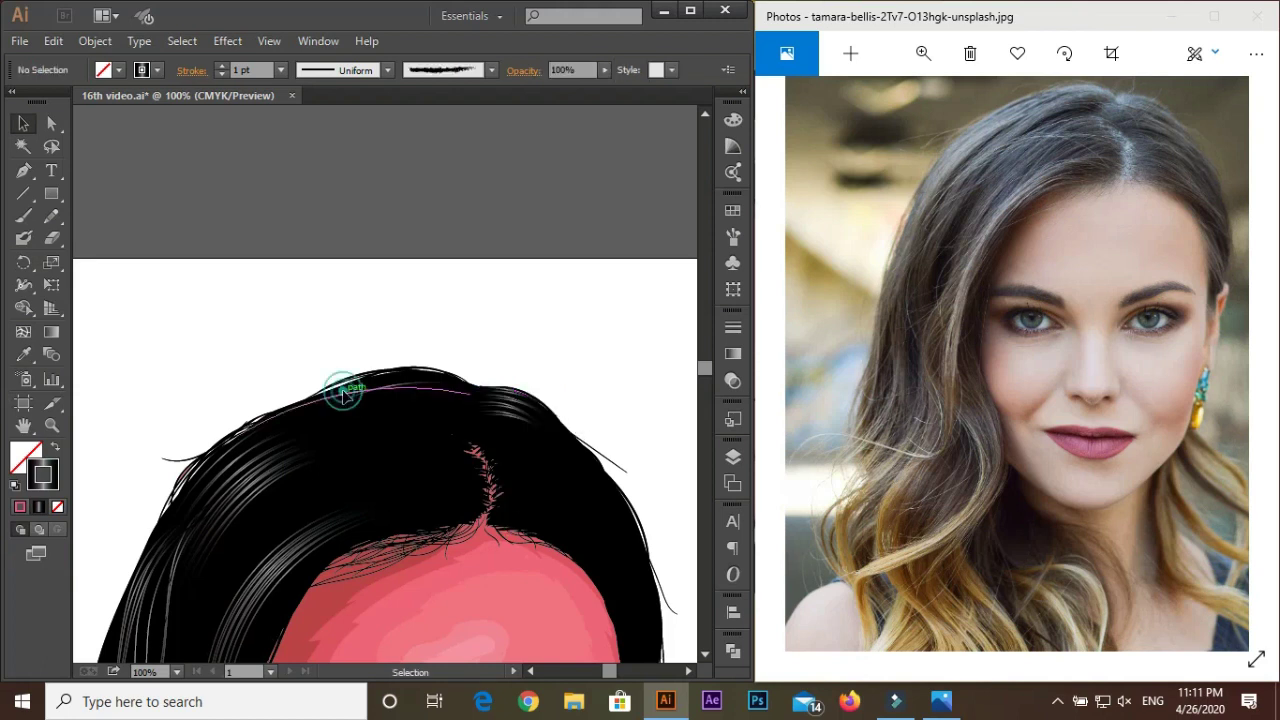
pyautogui.hotkey('ctrl', '-')
# Select the strands at the hairline to check them, then deselect
pyautogui.press('n')
pyautogui.hotkey('ctrl', '+')
pyautogui.hotkey('ctrl', '+')
pyautogui.scroll(3, 400, 320)
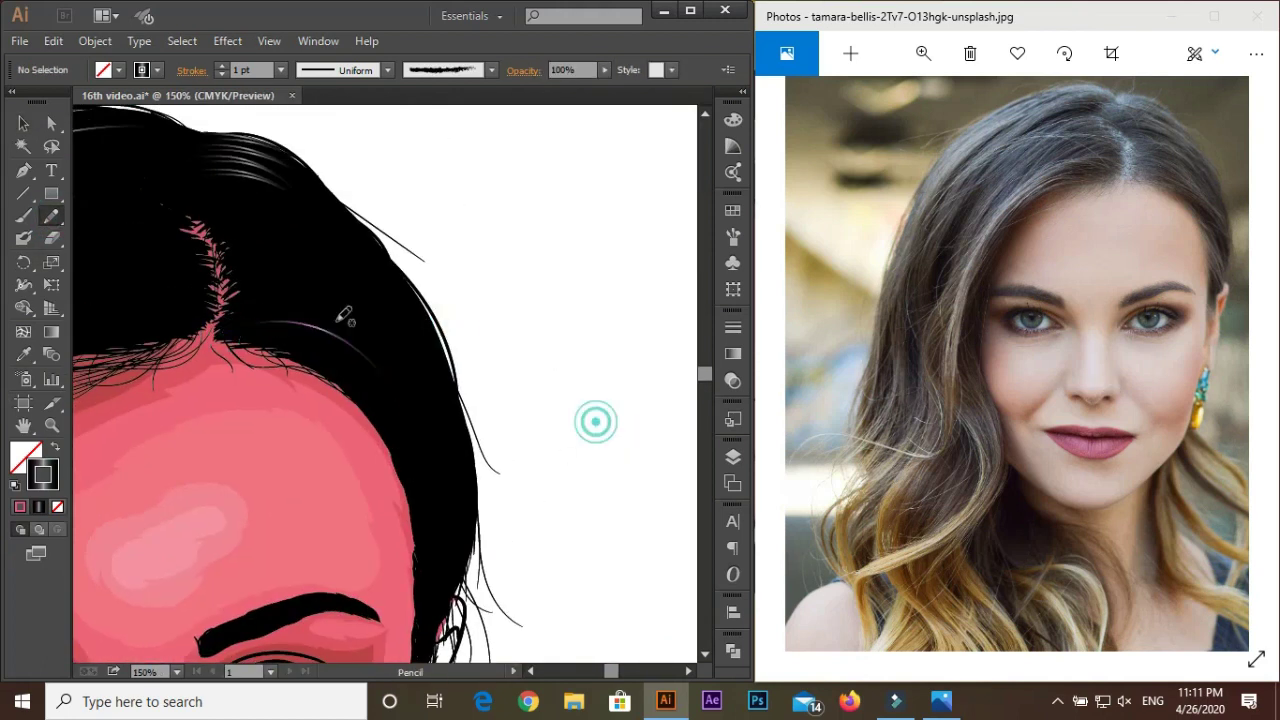
pyautogui.press('v')
pyautogui.moveTo(538, 399); pyautogui.dragTo(323, 333)
pyautogui.click(309, 320)
pyautogui.click(349, 246)
# Zoom in and out around the hairline beside the eye to inspect it
pyautogui.hotkey('ctrl', '-')
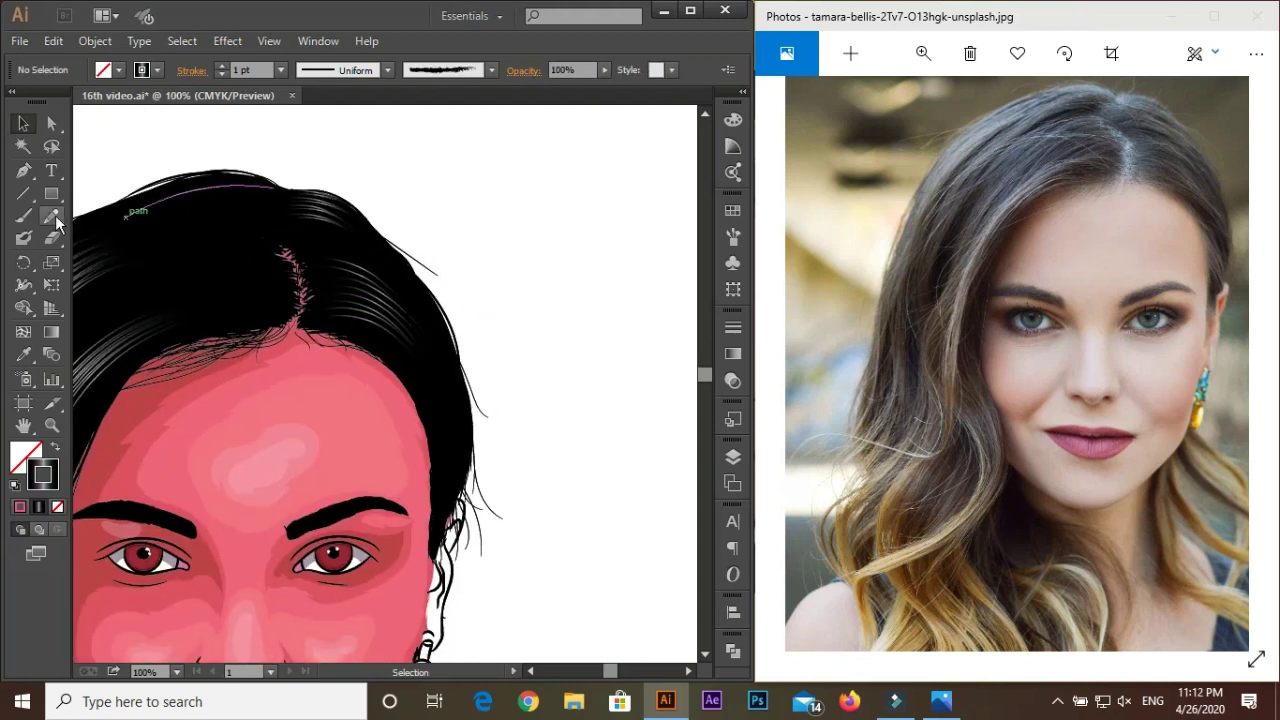
pyautogui.click(51, 216)
pyautogui.hotkey('ctrl', '+')
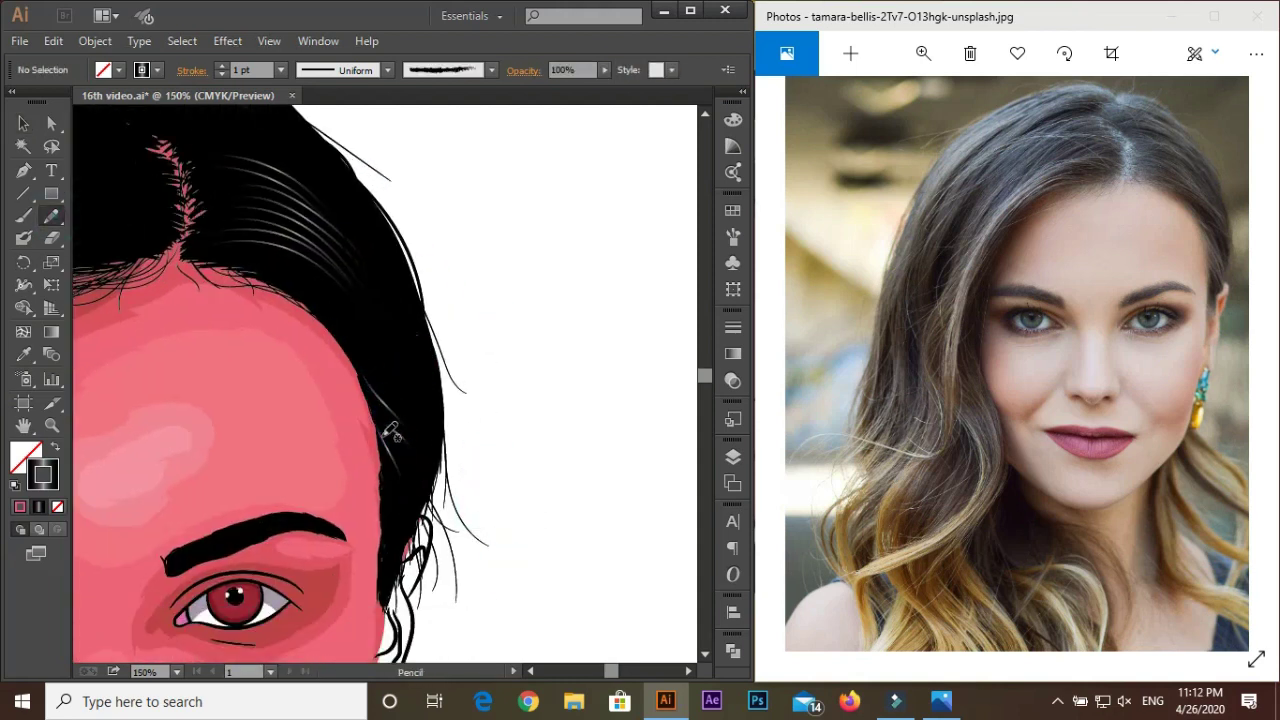
pyautogui.hotkey('ctrl', '+')
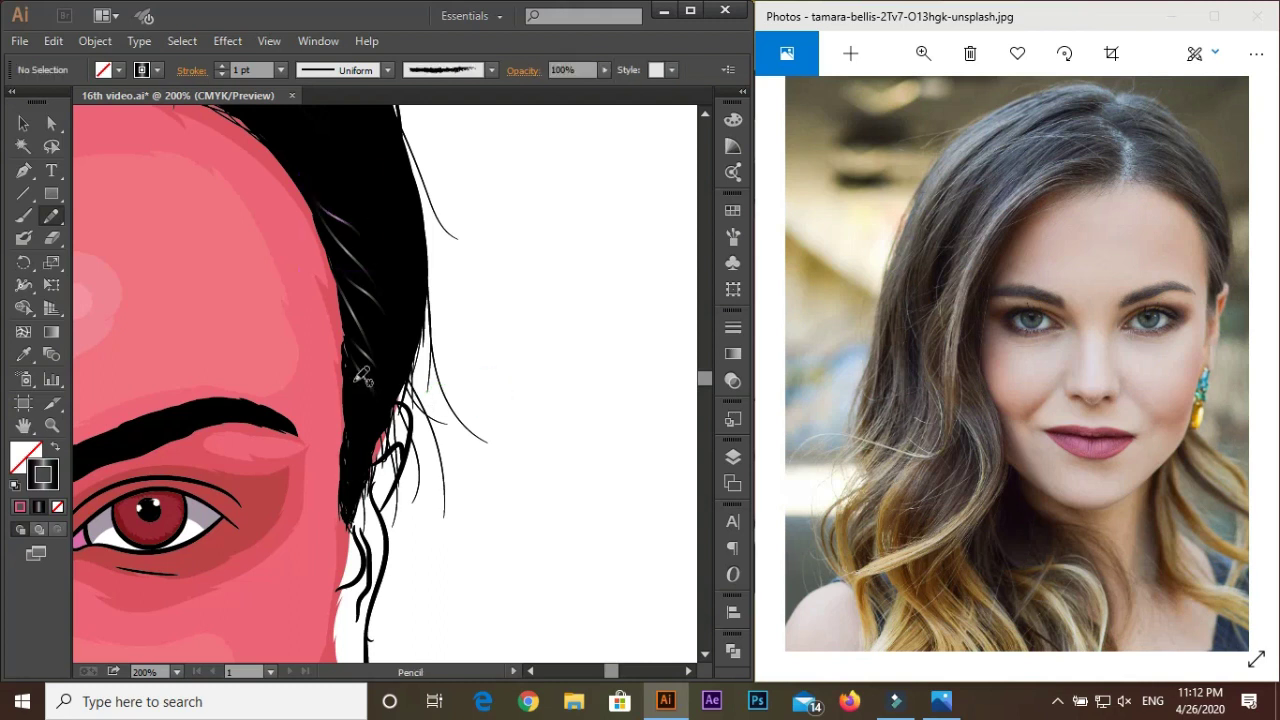
pyautogui.hotkey('ctrl', '-')
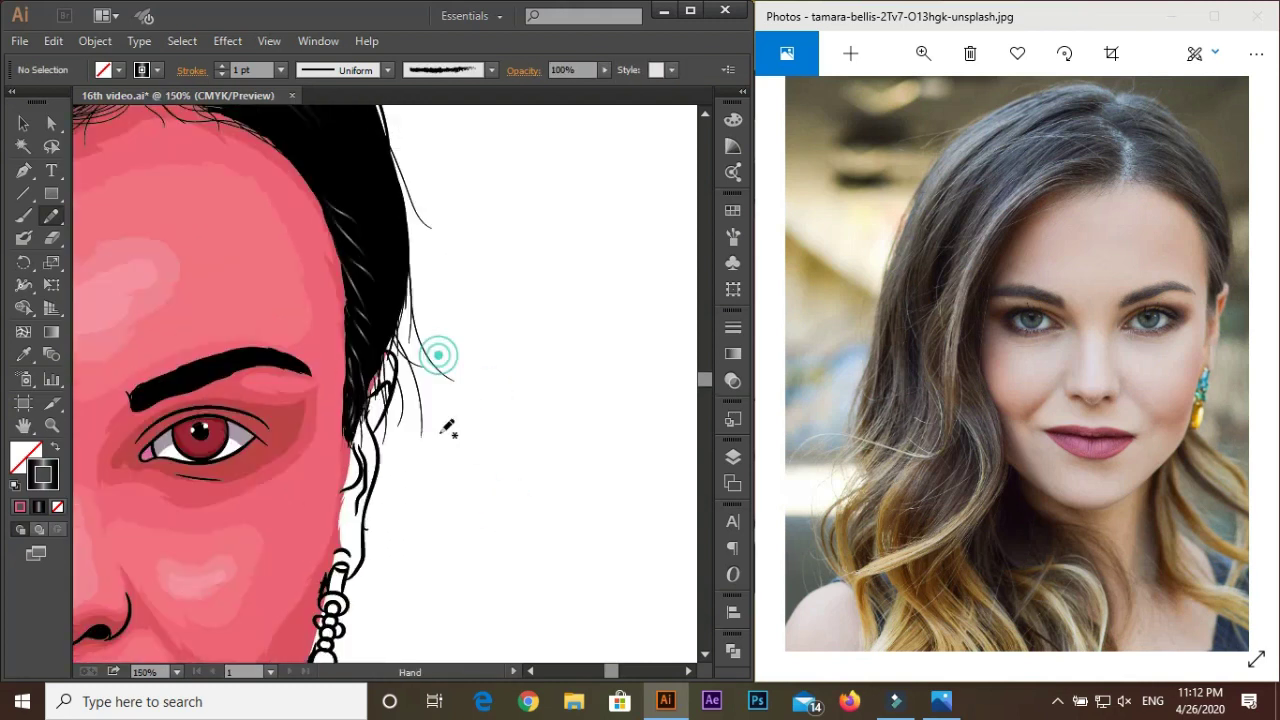
pyautogui.hotkey('ctrl', '-')
pyautogui.click(733, 456)
# Draw a strand along the side hair edge
pyautogui.hotkey('ctrl', '+')
pyautogui.moveTo(367, 313); pyautogui.dragTo(450, 403)
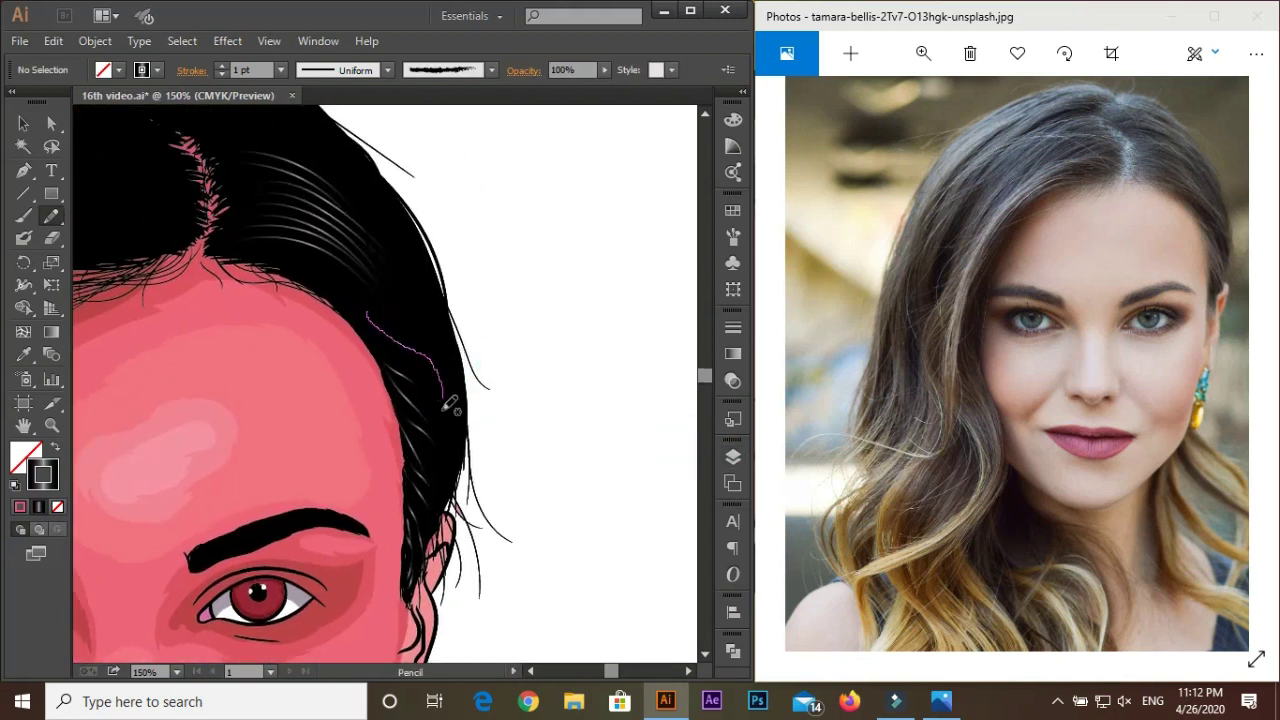
pyautogui.scroll(-5, 520, 457)
pyautogui.scroll(-5, 520, 457)
pyautogui.moveTo(1157, 473); pyautogui.dragTo(1057, 423)
pyautogui.hscroll(-3, 543, 403)
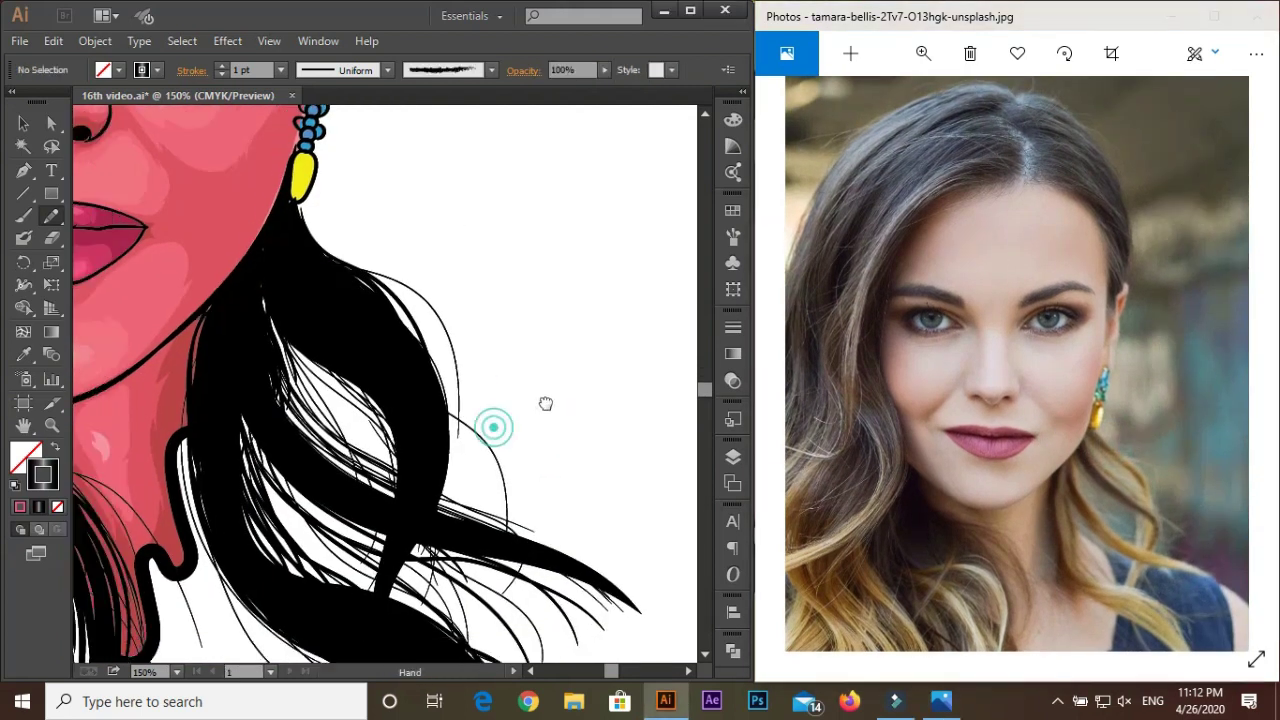
pyautogui.moveTo(505, 290); pyautogui.dragTo(512, 296)
# Add strands in the hair below the chin and down through the lower hair
pyautogui.moveTo(447, 255); pyautogui.dragTo(577, 297)
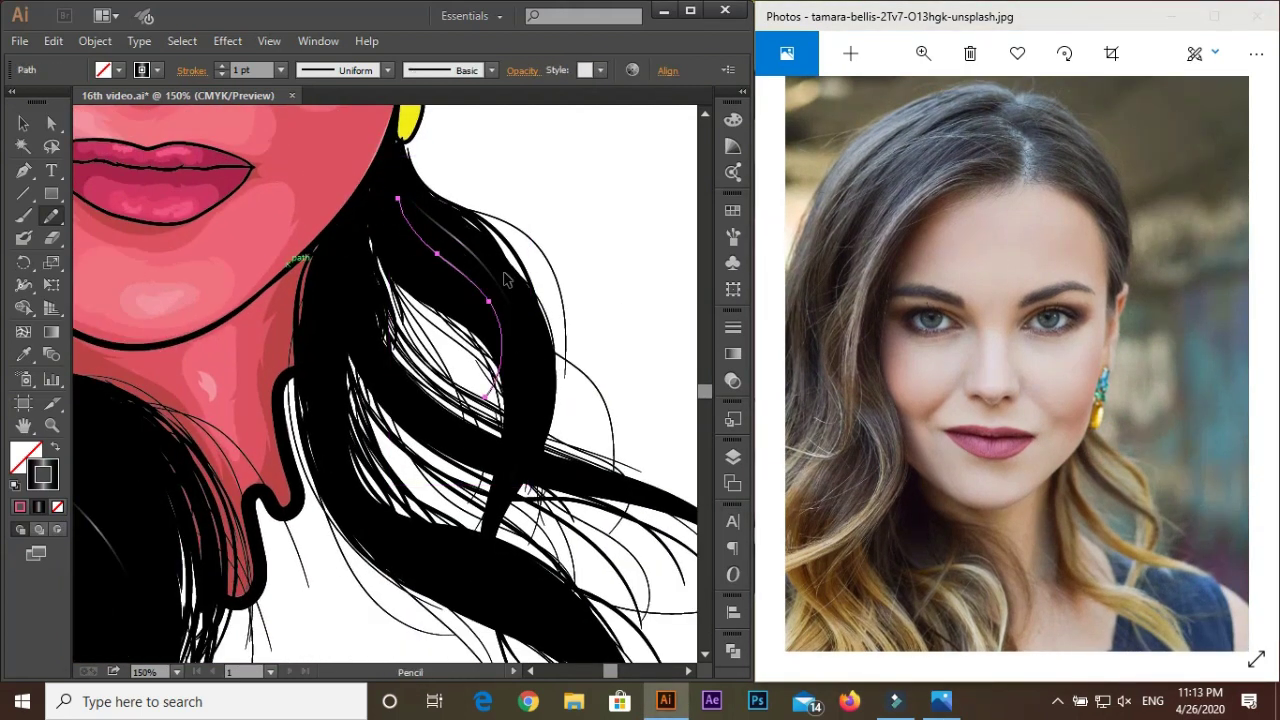
pyautogui.keyDown('ctrl'); pyautogui.click(540, 300); pyautogui.keyUp('ctrl')
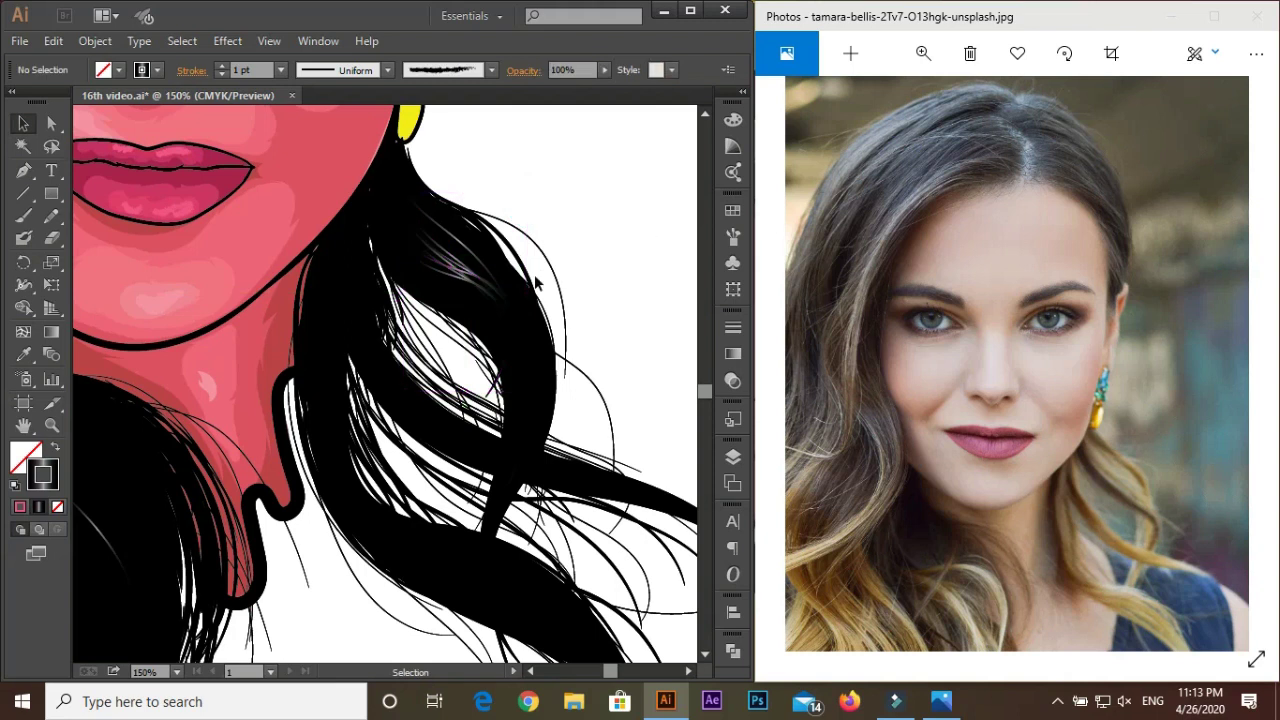
pyautogui.keyDown('ctrl'); pyautogui.click(528, 318); pyautogui.keyUp('ctrl')
pyautogui.moveTo(522, 362); pyautogui.dragTo(501, 452)
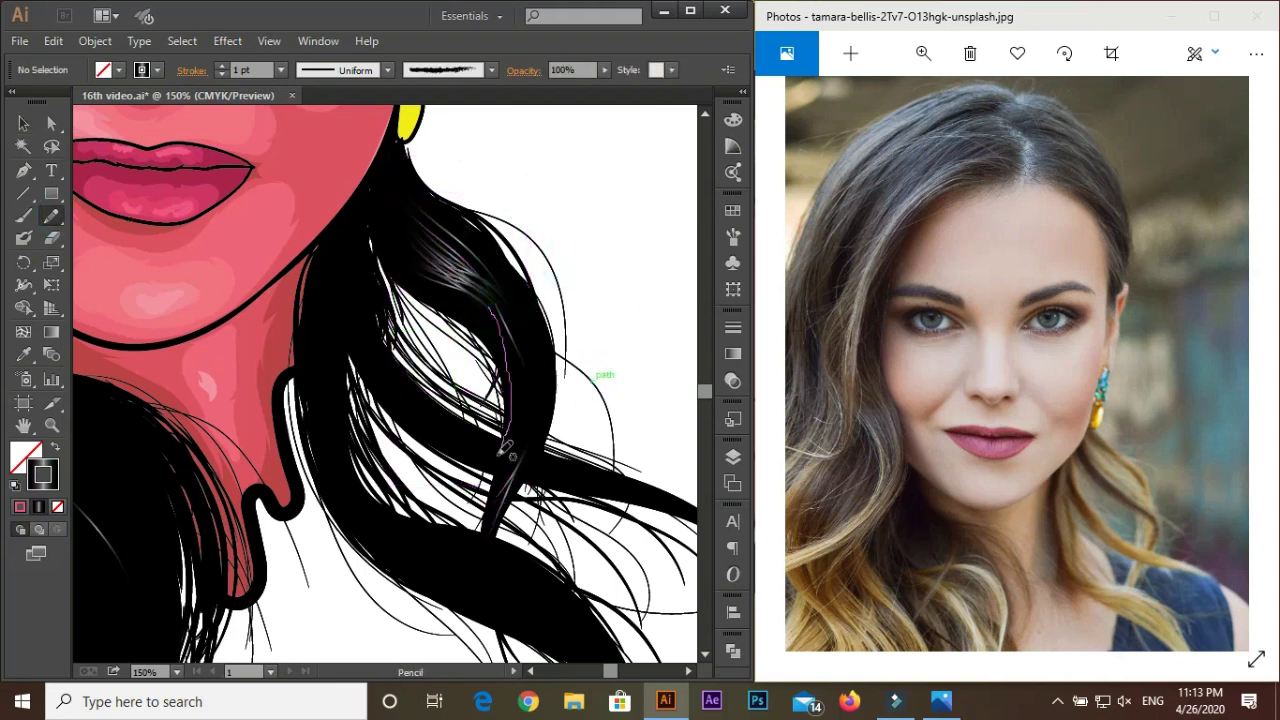
pyautogui.scroll(-2, 478, 300)
pyautogui.moveTo(483, 330); pyautogui.dragTo(486, 214)
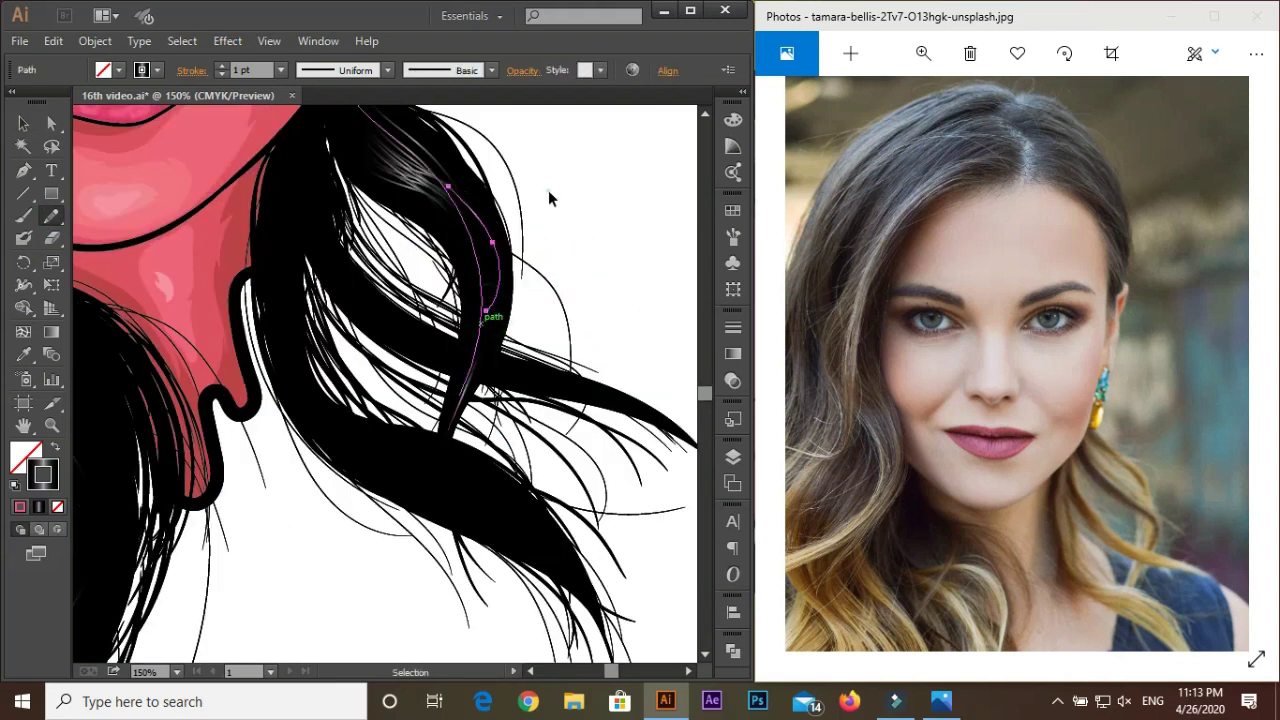
pyautogui.scroll(-1, 550, 285)
pyautogui.hotkey('ctrl', '-')
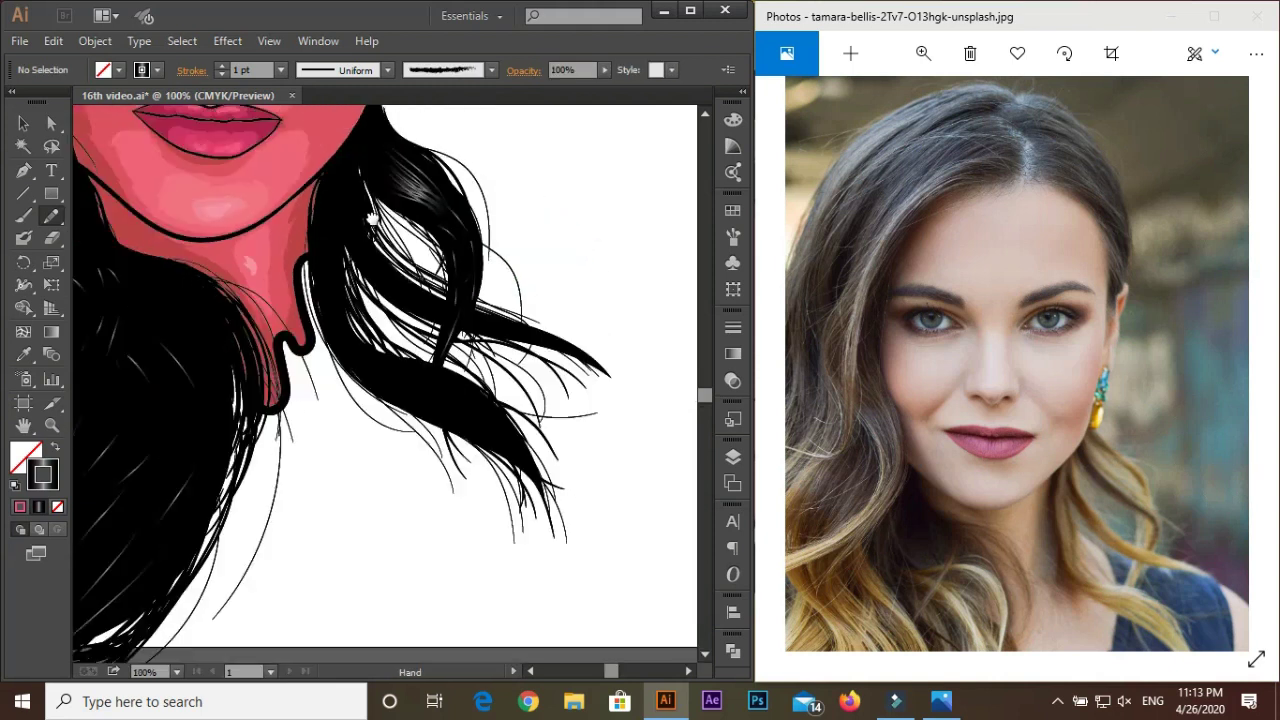
pyautogui.scroll(1, 422, 383)
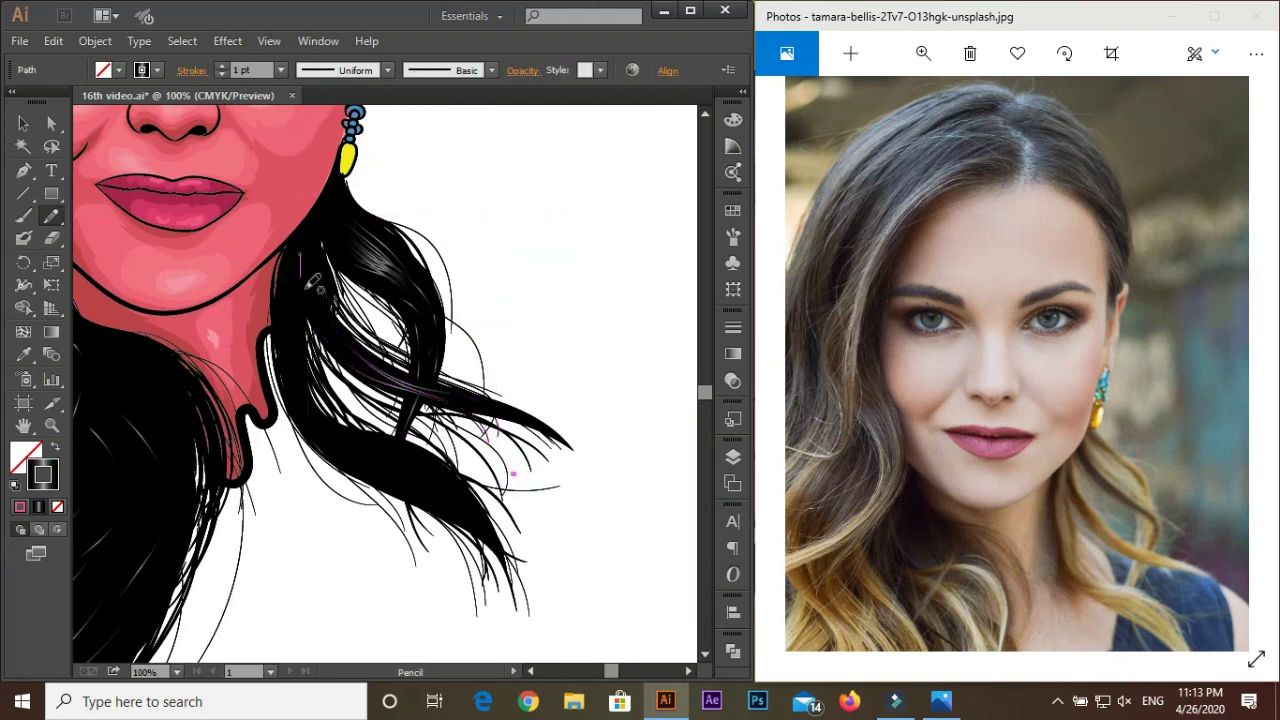
# Draw long strands through the hair beside the neck up to the earring
pyautogui.moveTo(292, 295); pyautogui.dragTo(455, 515)
pyautogui.moveTo(265, 312); pyautogui.dragTo(323, 430)
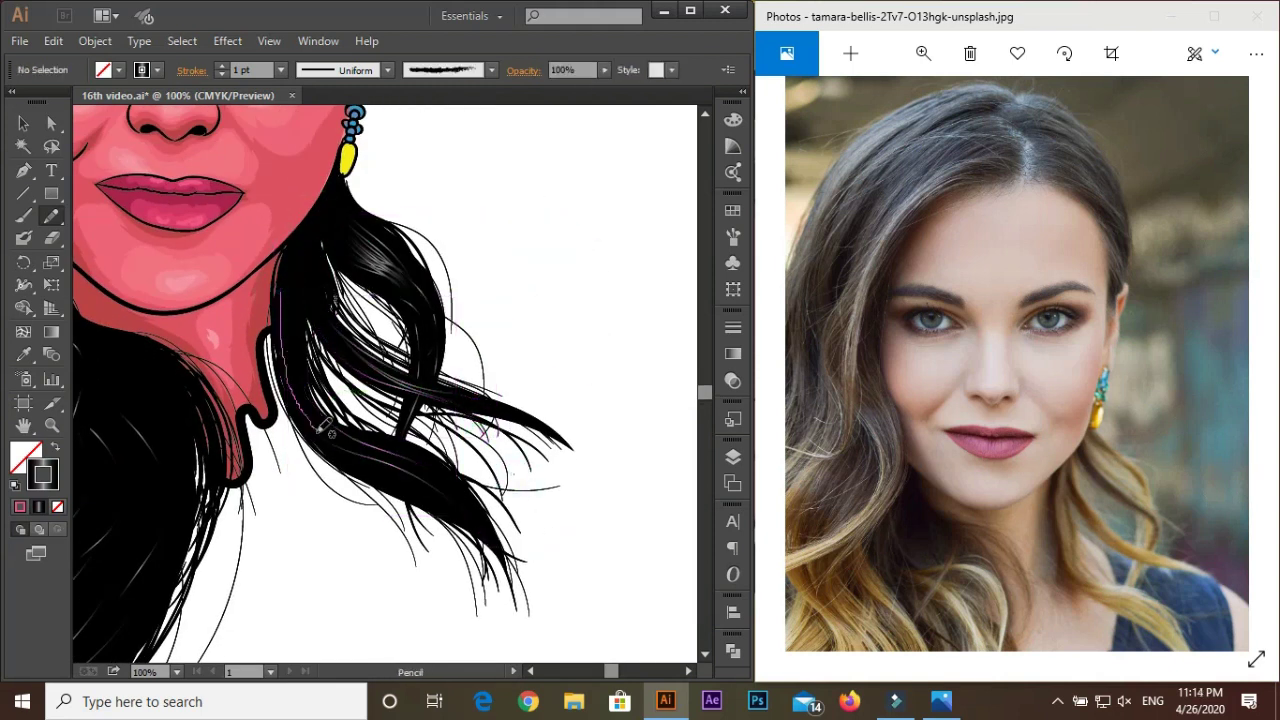
pyautogui.moveTo(320, 248); pyautogui.dragTo(295, 385)
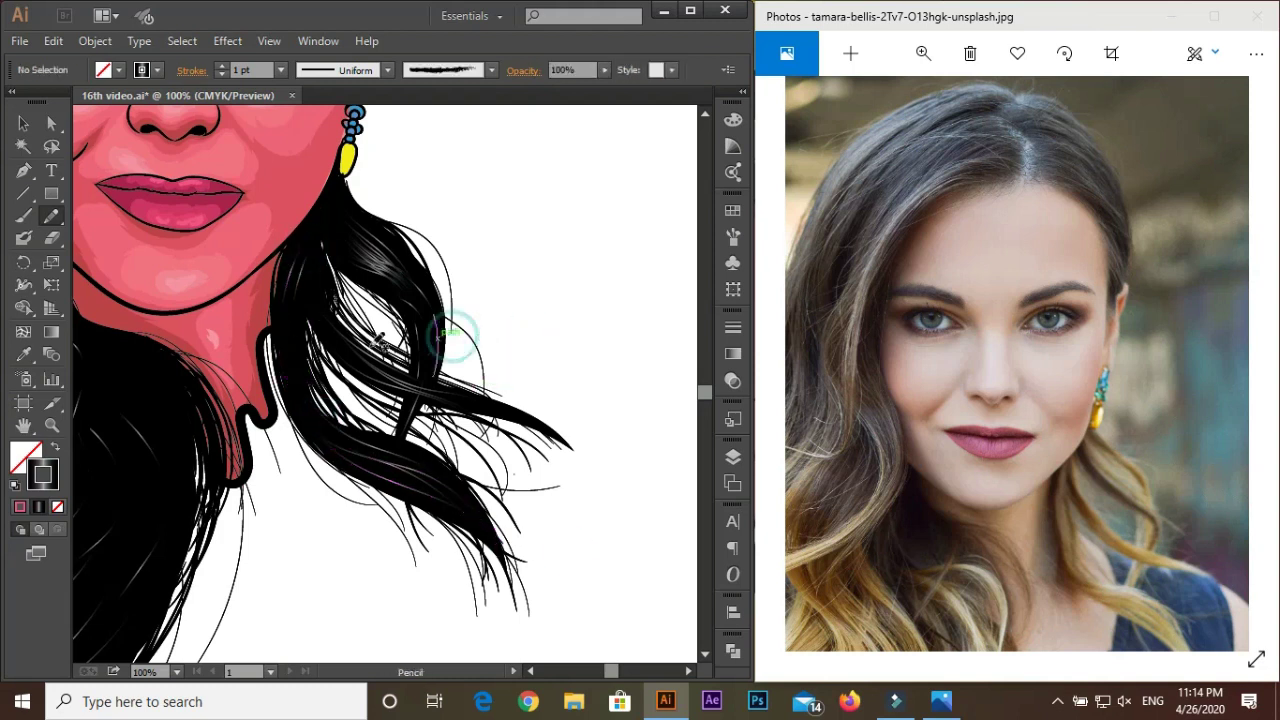
pyautogui.moveTo(425, 405); pyautogui.dragTo(345, 175)
pyautogui.moveTo(340, 258); pyautogui.dragTo(342, 252)
pyautogui.moveTo(323, 328); pyautogui.dragTo(360, 345)
pyautogui.hotkey('ctrl', '-')
pyautogui.hotkey('ctrl', '-')
pyautogui.hotkey('ctrl', '-')
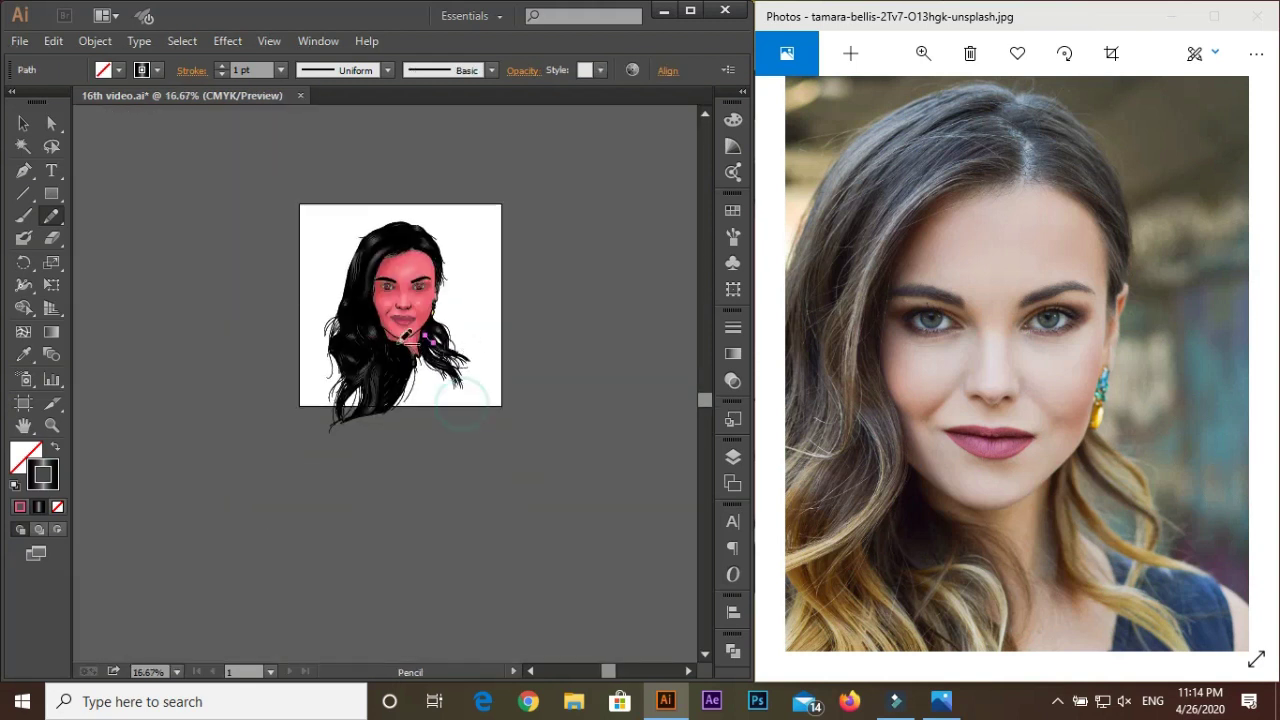
pyautogui.hotkey('ctrl', '+')
pyautogui.hotkey('ctrl', '+')
# Close the reference photo viewer, zoom in on the face and make Layer 5 active
pyautogui.click(1258, 14)
pyautogui.click(690, 10)
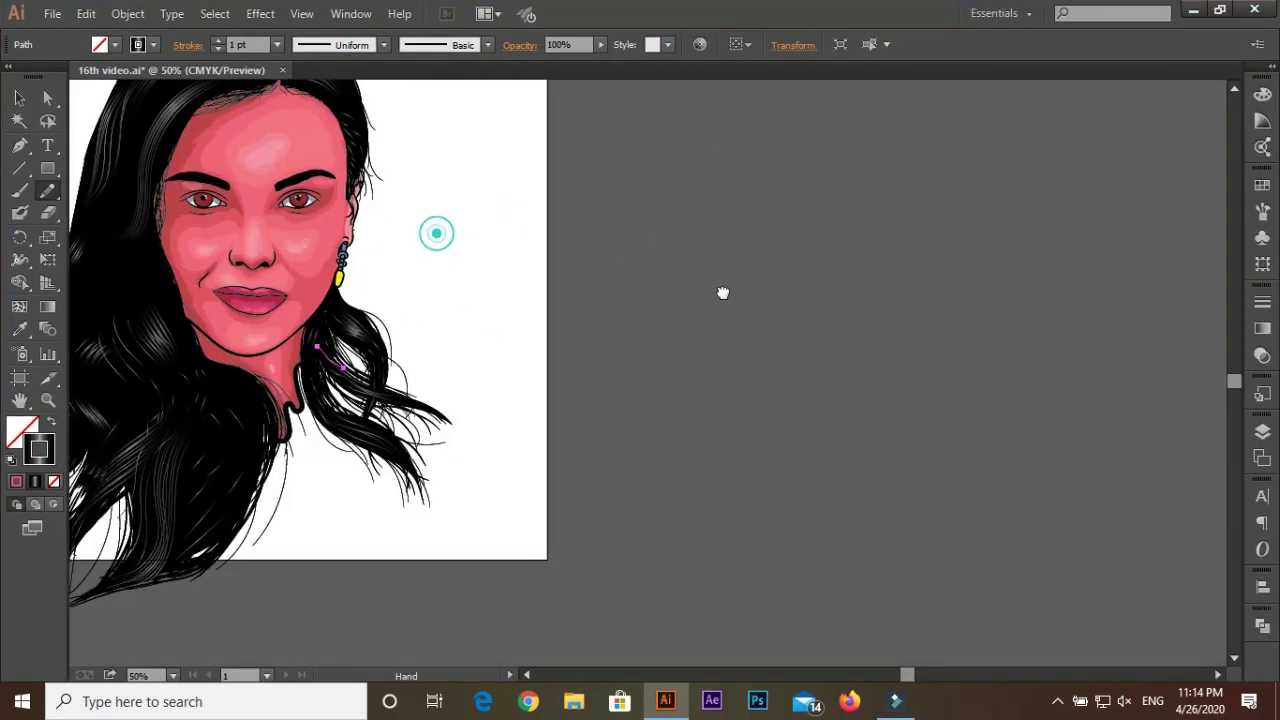
pyautogui.press('F7')
pyautogui.hotkey('ctrl', '+')
pyautogui.hotkey('ctrl', '+')
pyautogui.hotkey('ctrl', '+')
pyautogui.scroll(5, 1130, 500)
pyautogui.press('i')
pyautogui.scroll(-3, 1060, 510)
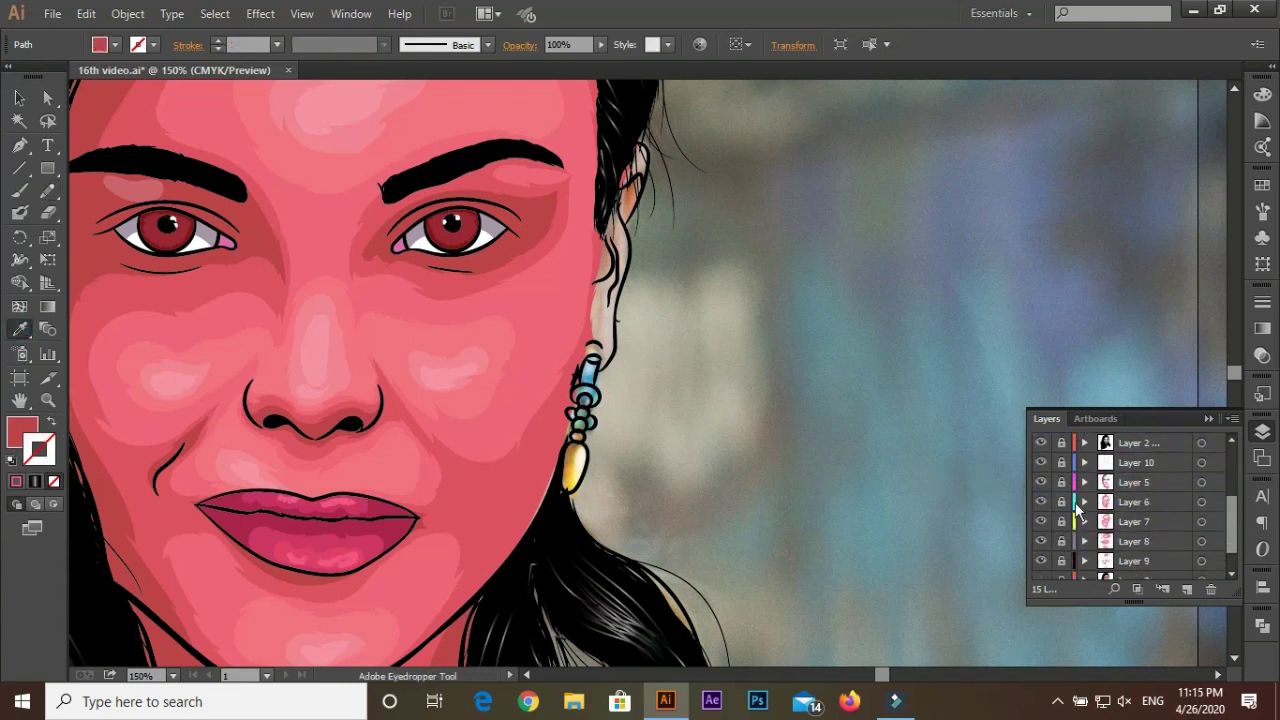
pyautogui.click(1130, 482)
# Zoom in closer on the ear and delete the small stray path beside it
pyautogui.press('n')
pyautogui.hotkey('ctrl', '+')
pyautogui.hotkey('ctrl', '+')
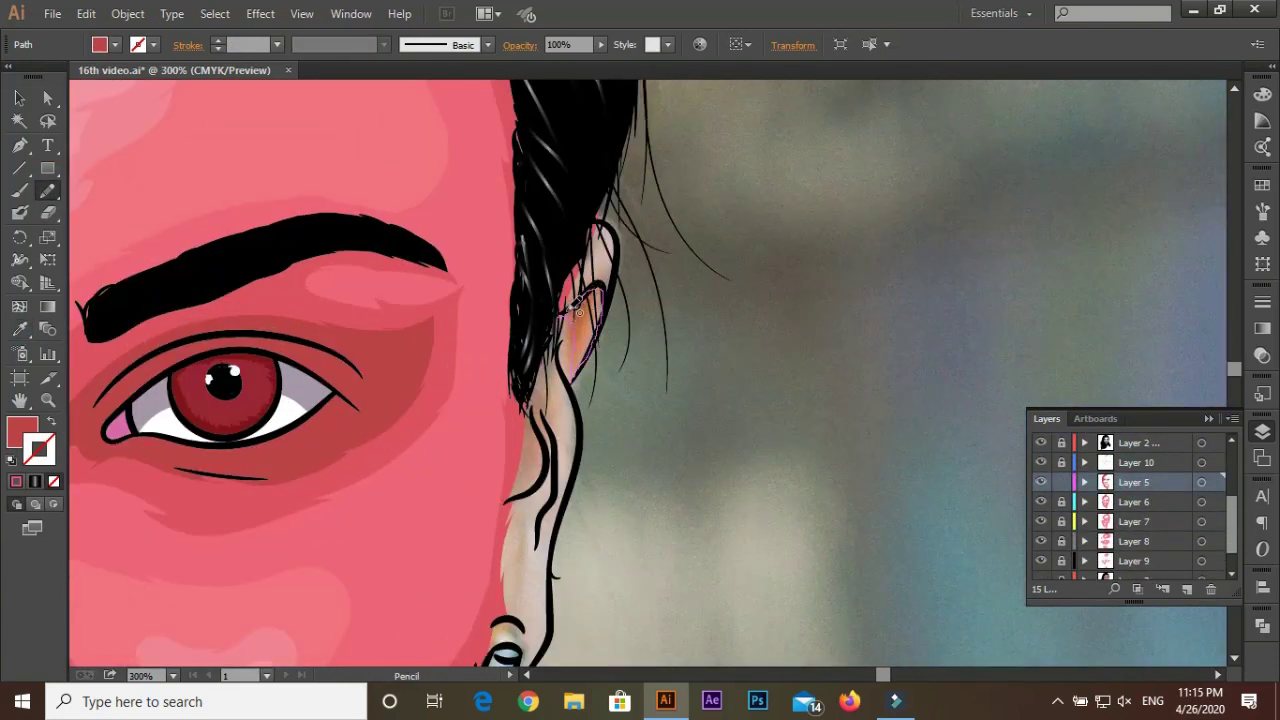
pyautogui.press('F6')
pyautogui.press('v')
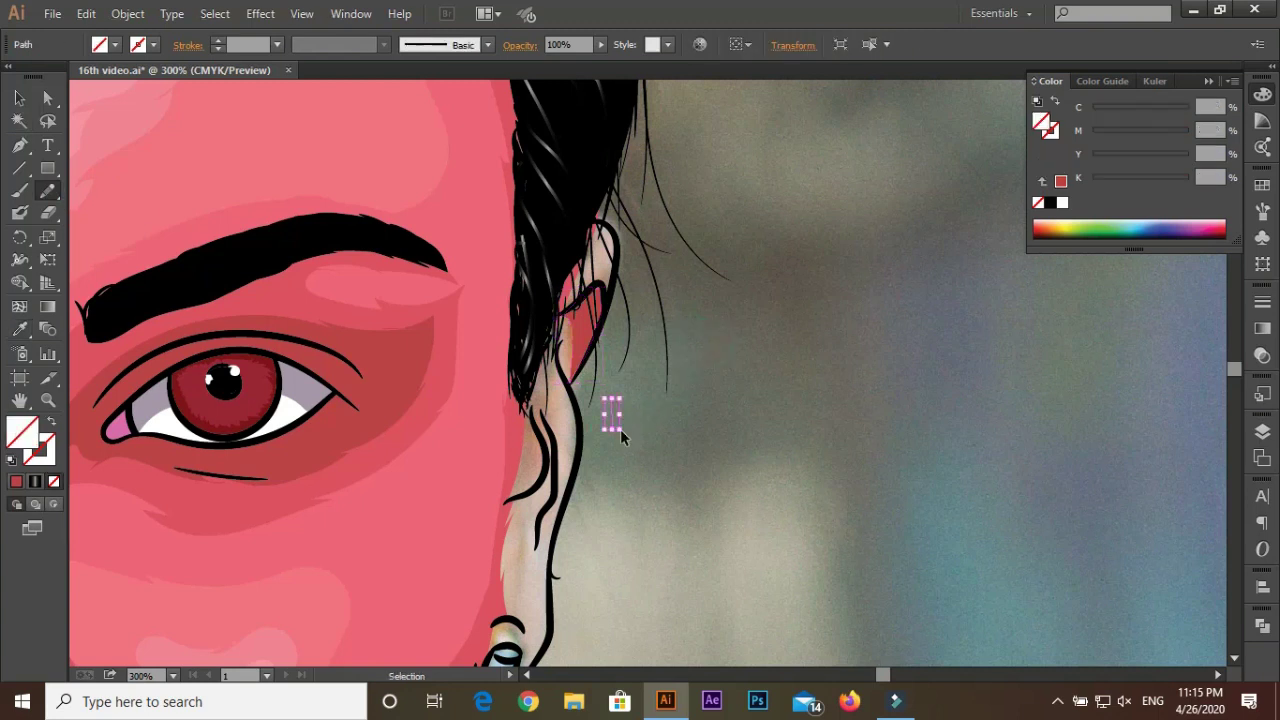
pyautogui.press('Delete')
pyautogui.press('n')
pyautogui.hotkey('ctrl', '+')
# Draw skin shapes along the ear and fill them with the red skin colour
pyautogui.moveTo(580, 342); pyautogui.dragTo(585, 348)
pyautogui.press('v')
pyautogui.click(567, 320)
pyautogui.press('i')
pyautogui.click(607, 210)
pyautogui.press('n')
# Draw pencil strokes down along the hair edge by the ear, then deselect
pyautogui.moveTo(625, 122); pyautogui.dragTo(557, 225)
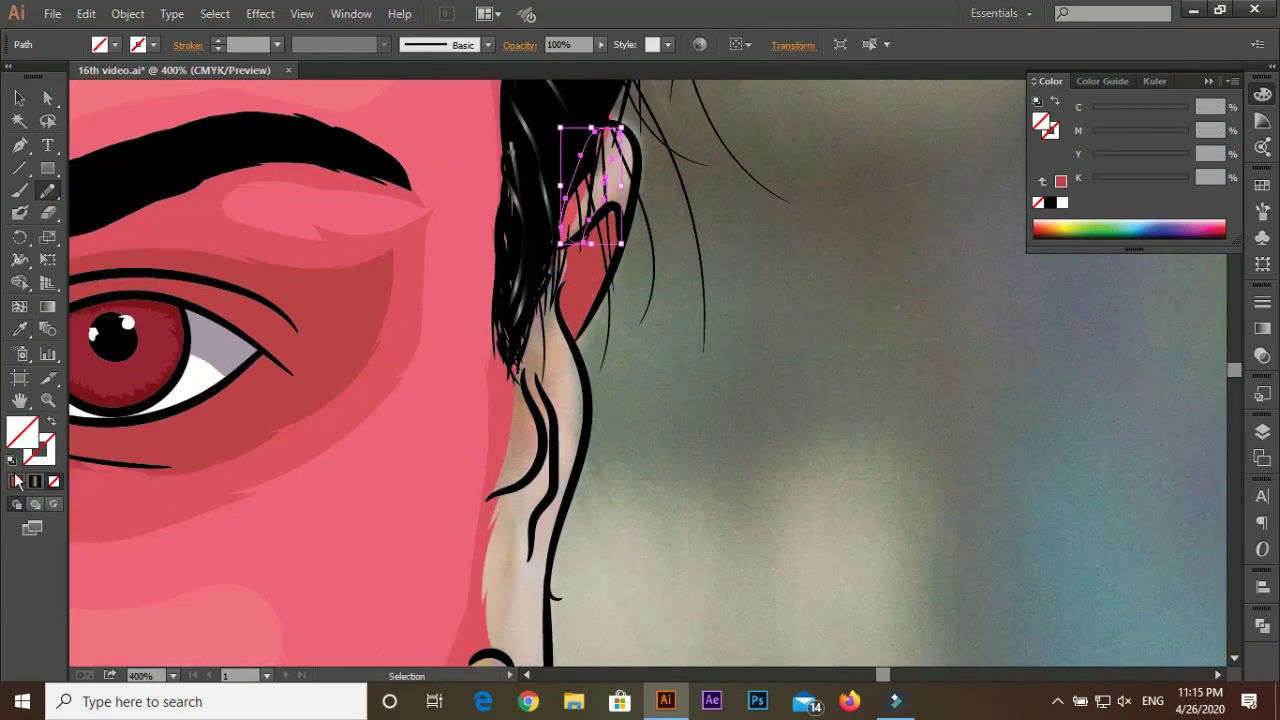
pyautogui.scroll(-2, 549, 218)
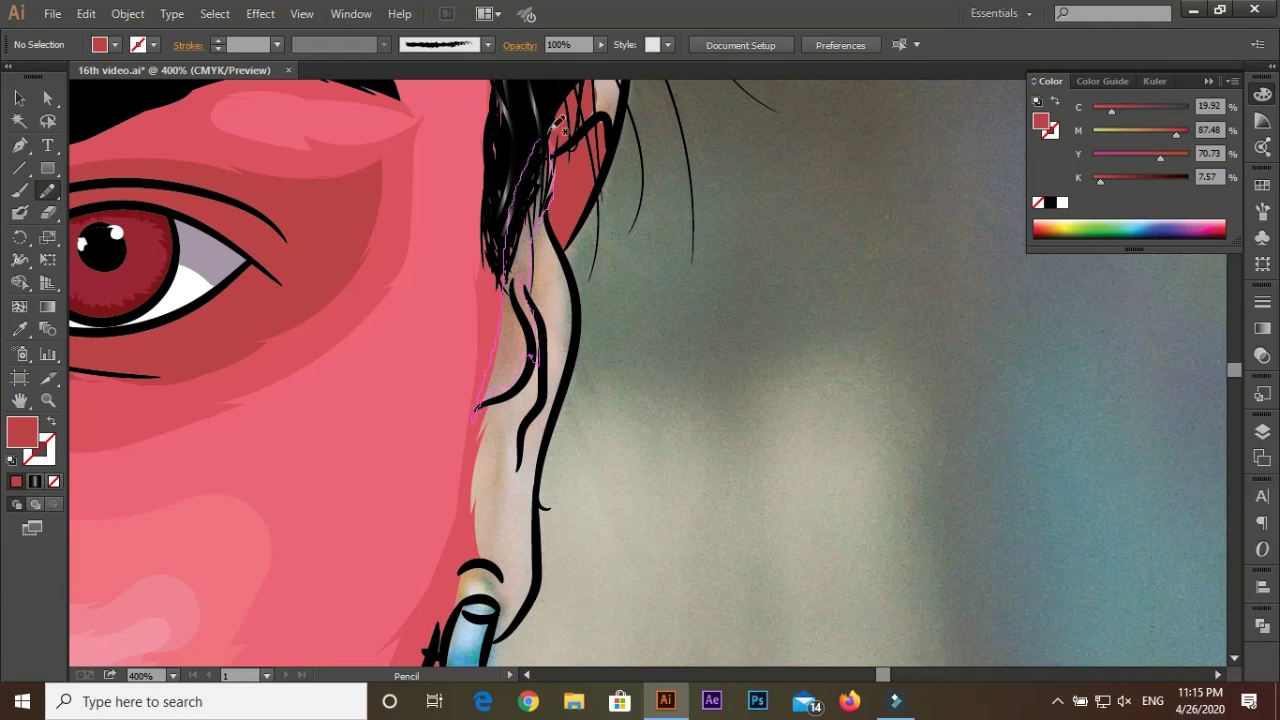
pyautogui.scroll(-3, 674, 431)
pyautogui.moveTo(520, 290); pyautogui.dragTo(505, 296)
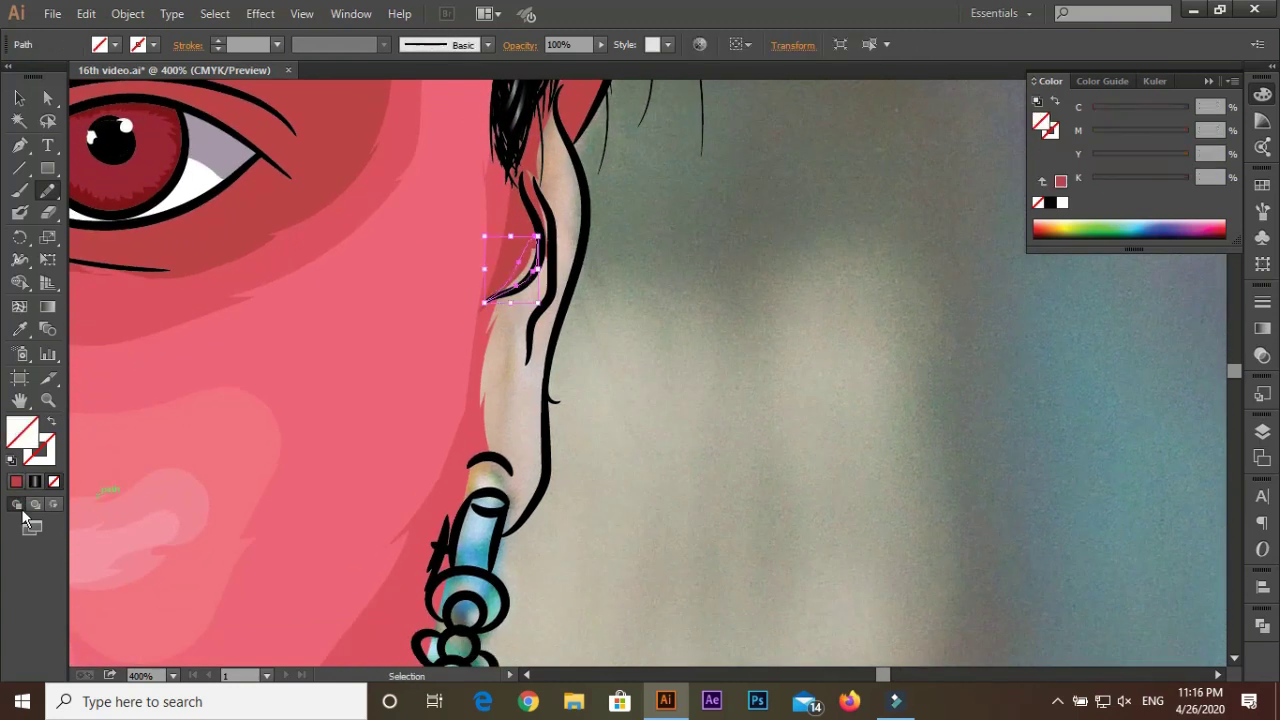
pyautogui.scroll(2, 614, 286)
pyautogui.moveTo(545, 172); pyautogui.dragTo(520, 295)
pyautogui.press('v')
pyautogui.click(16, 481)
# On Layer 6, draw skin-coloured strokes around the earring top and below the ear
pyautogui.click(1263, 431)
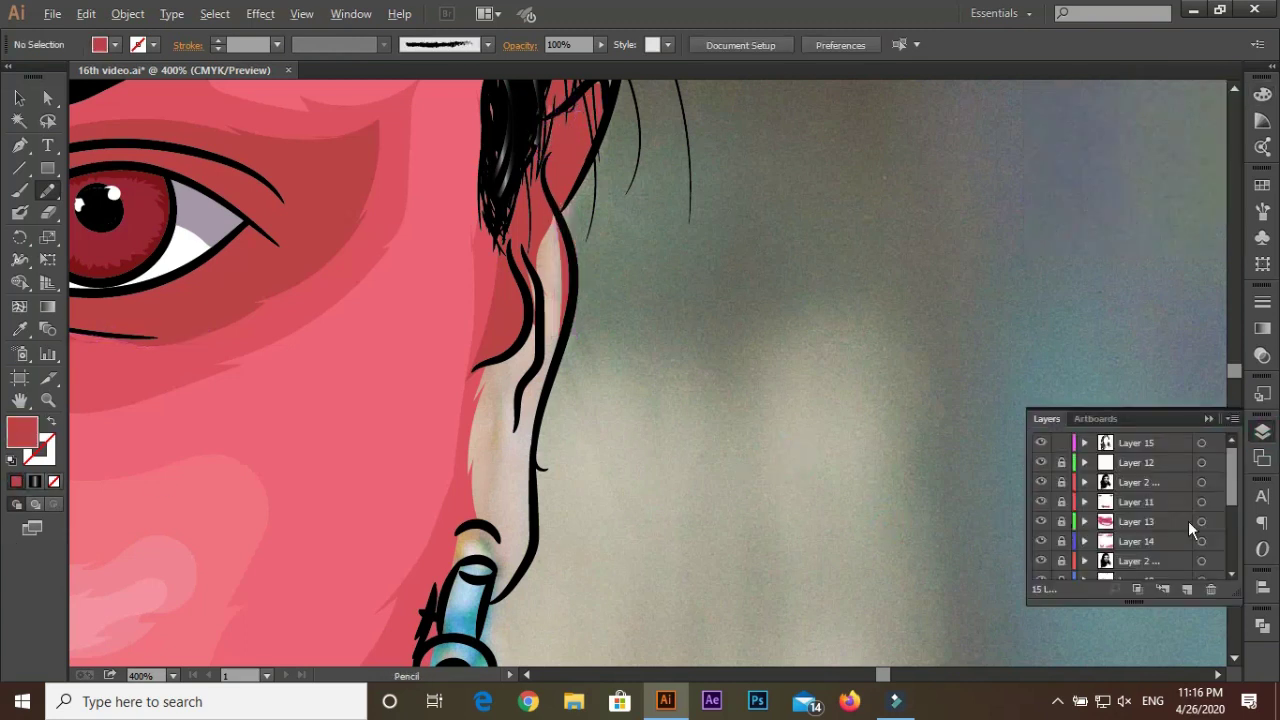
pyautogui.click(1134, 497)
pyautogui.click(18, 327)
pyautogui.press('n')
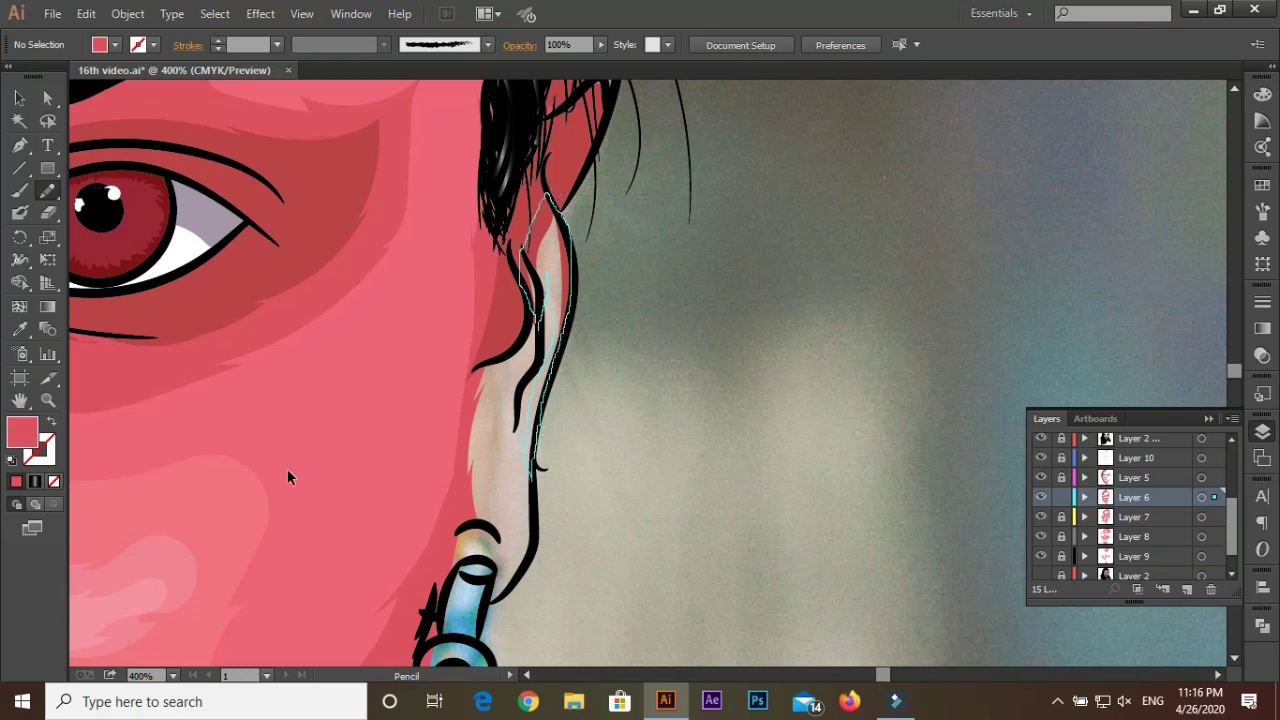
pyautogui.press('F6')
pyautogui.scroll(-3, 490, 428)
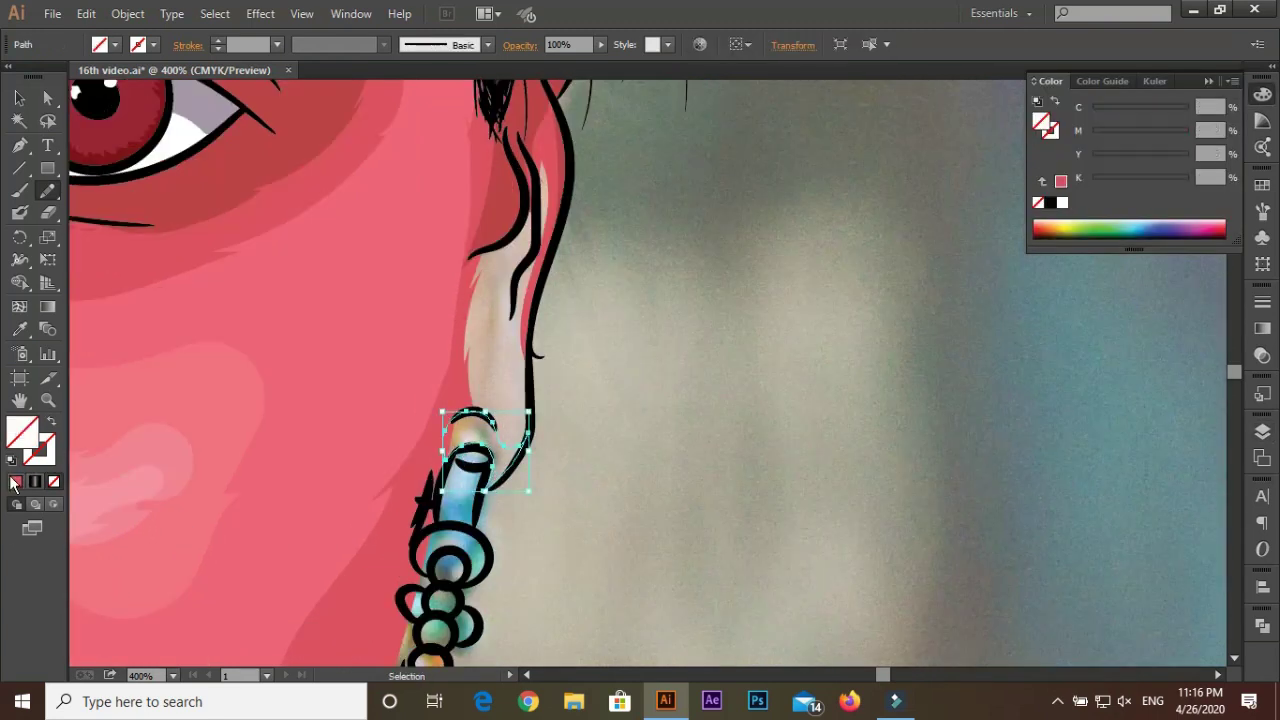
pyautogui.moveTo(490, 428); pyautogui.dragTo(507, 372)
pyautogui.moveTo(520, 205); pyautogui.dragTo(522, 190)
# Zoom out to the whole portrait and hide the reference photo layer
pyautogui.hotkey('ctrl', '-')
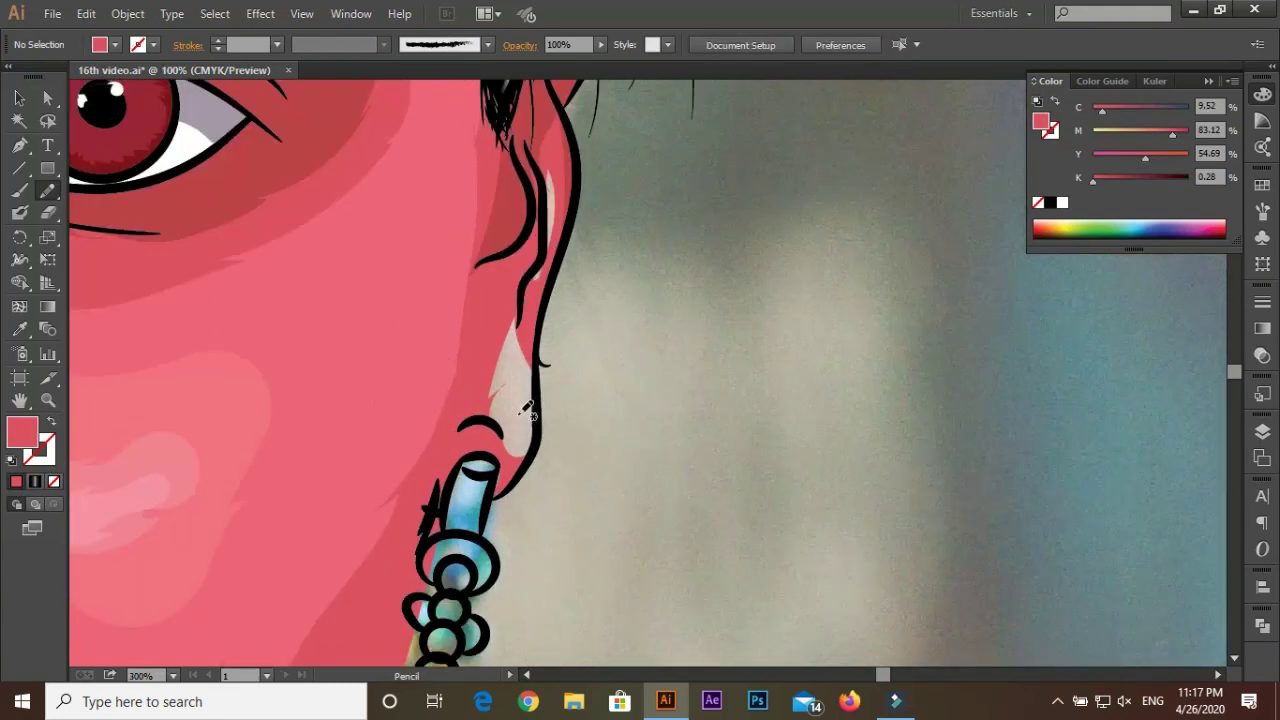
pyautogui.hotkey('ctrl', '-')
pyautogui.hotkey('ctrl', '-')
pyautogui.hotkey('ctrl', '-')
pyautogui.press('F7')
pyautogui.click(1041, 570)
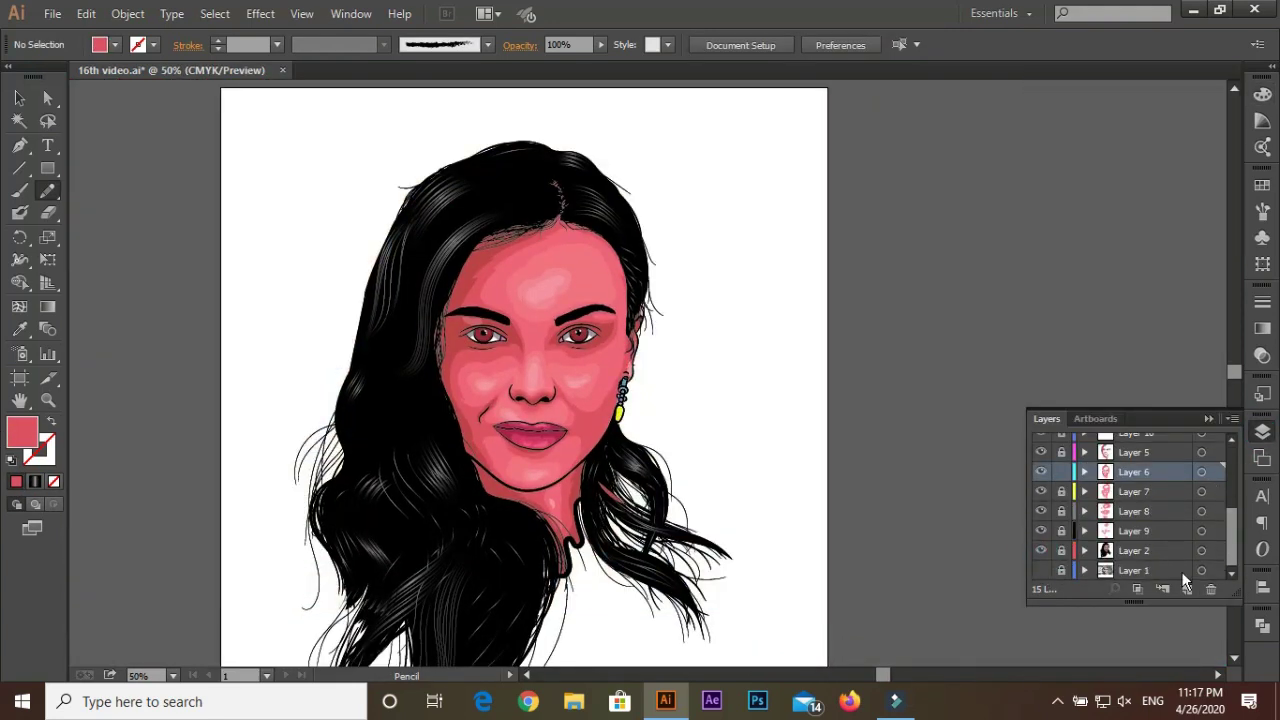
# Delete the reference photo layer, select all artwork and open Recolor Artwork
pyautogui.moveTo(1185, 580); pyautogui.dragTo(1210, 589)
pyautogui.hotkey('ctrl', '-')
pyautogui.press('v')
pyautogui.hotkey('ctrl', 'a')
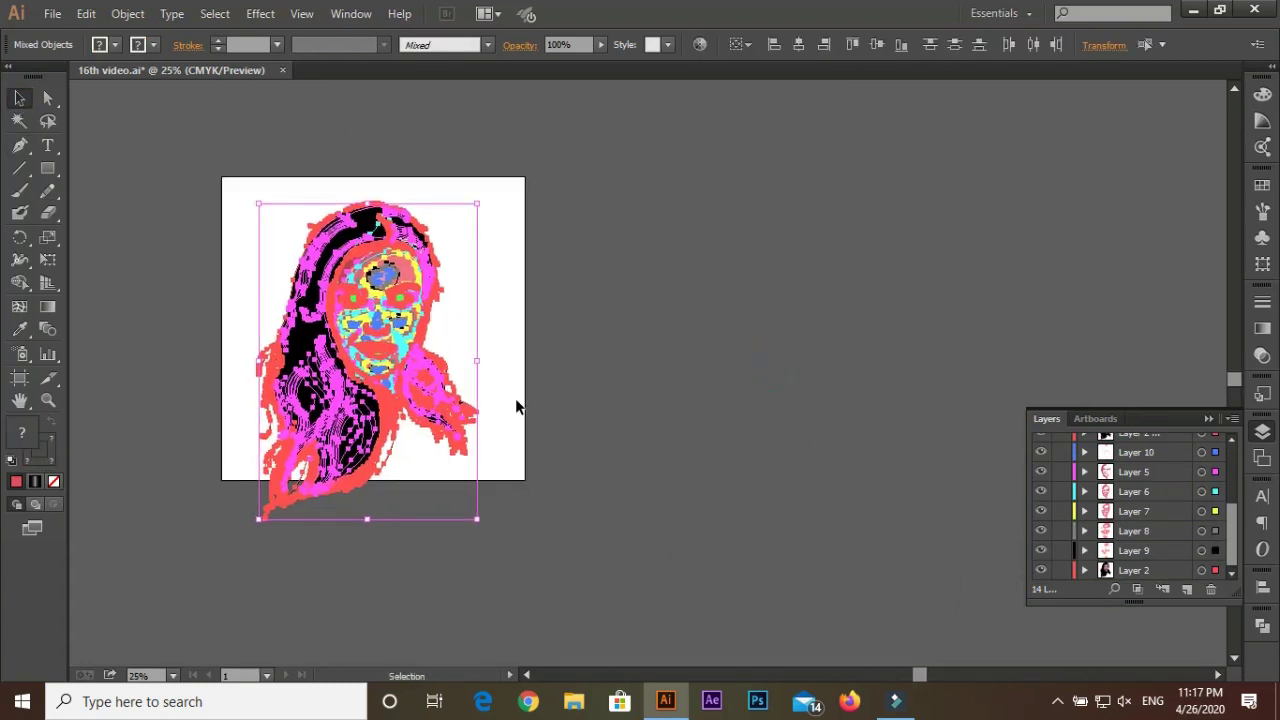
pyautogui.hotkey('ctrl', '+')
pyautogui.click(86, 13)
pyautogui.click(540, 343)
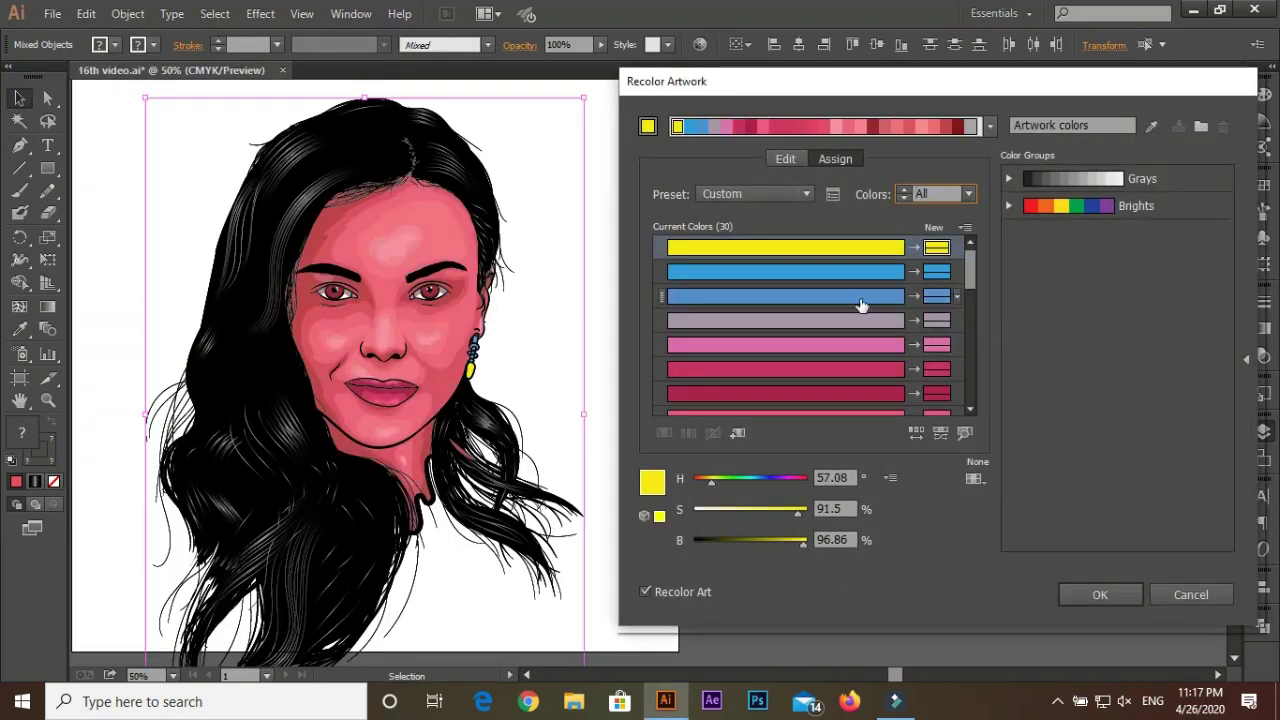
# Raise the saturation of a pink skin tone and adjust the darker red tone's brightness
pyautogui.click(846, 345)
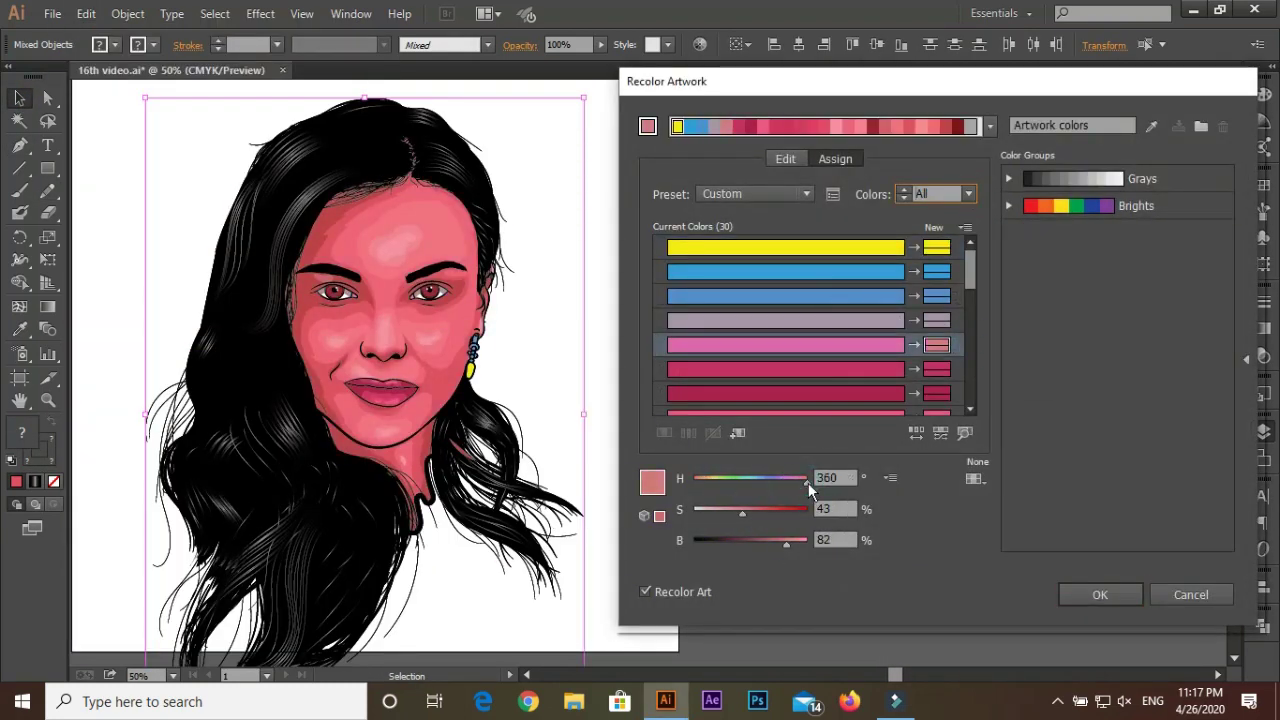
pyautogui.scroll(-3, 834, 334)
pyautogui.click(834, 345)
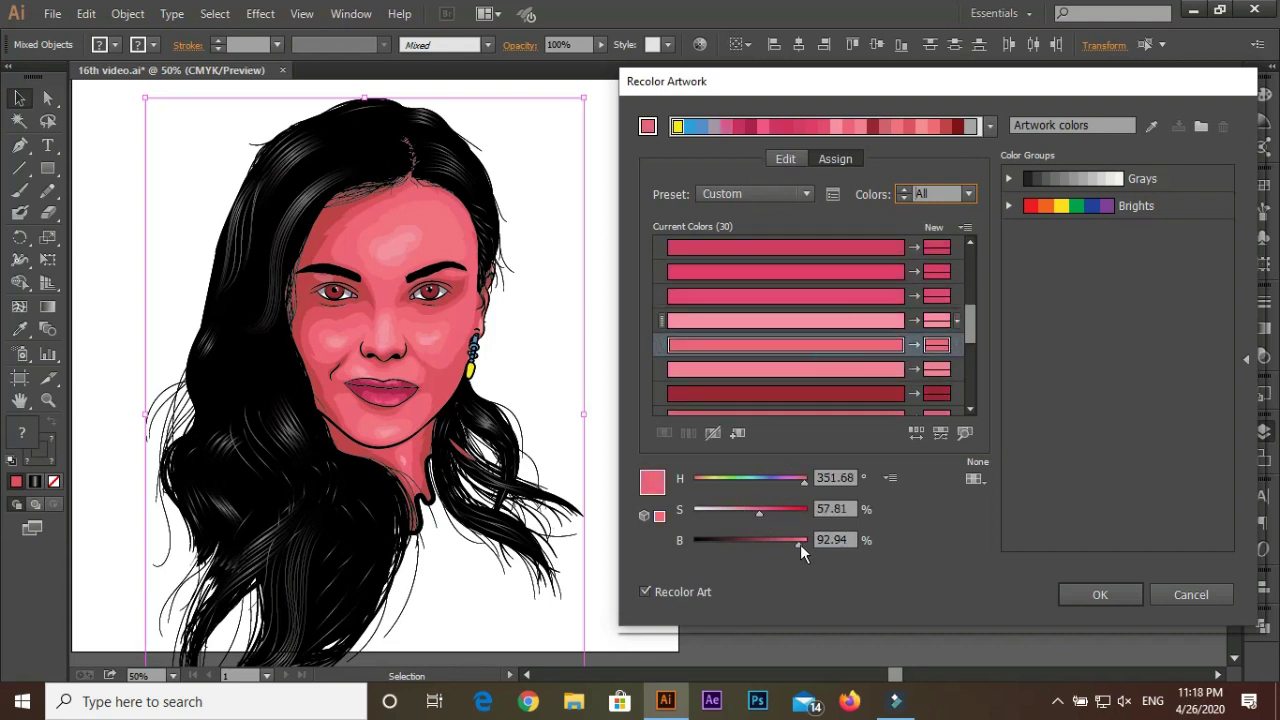
pyautogui.moveTo(756, 520); pyautogui.dragTo(763, 526)
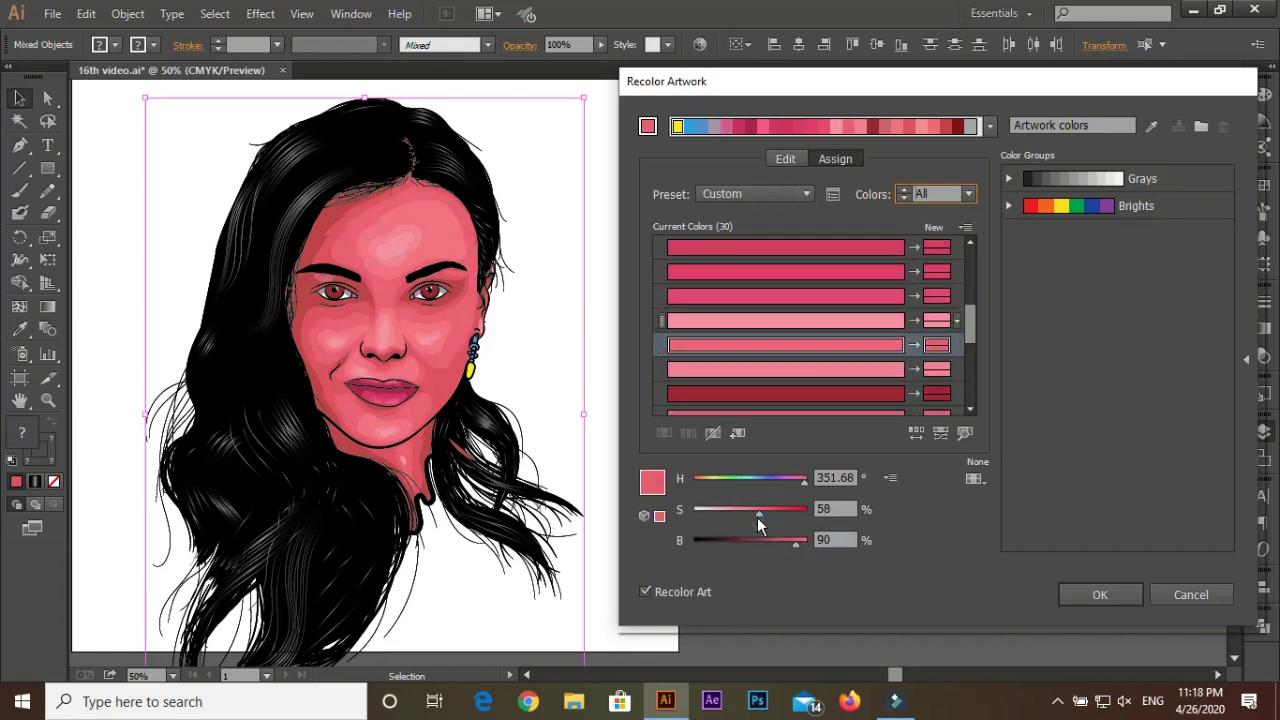
pyautogui.scroll(-3, 846, 337)
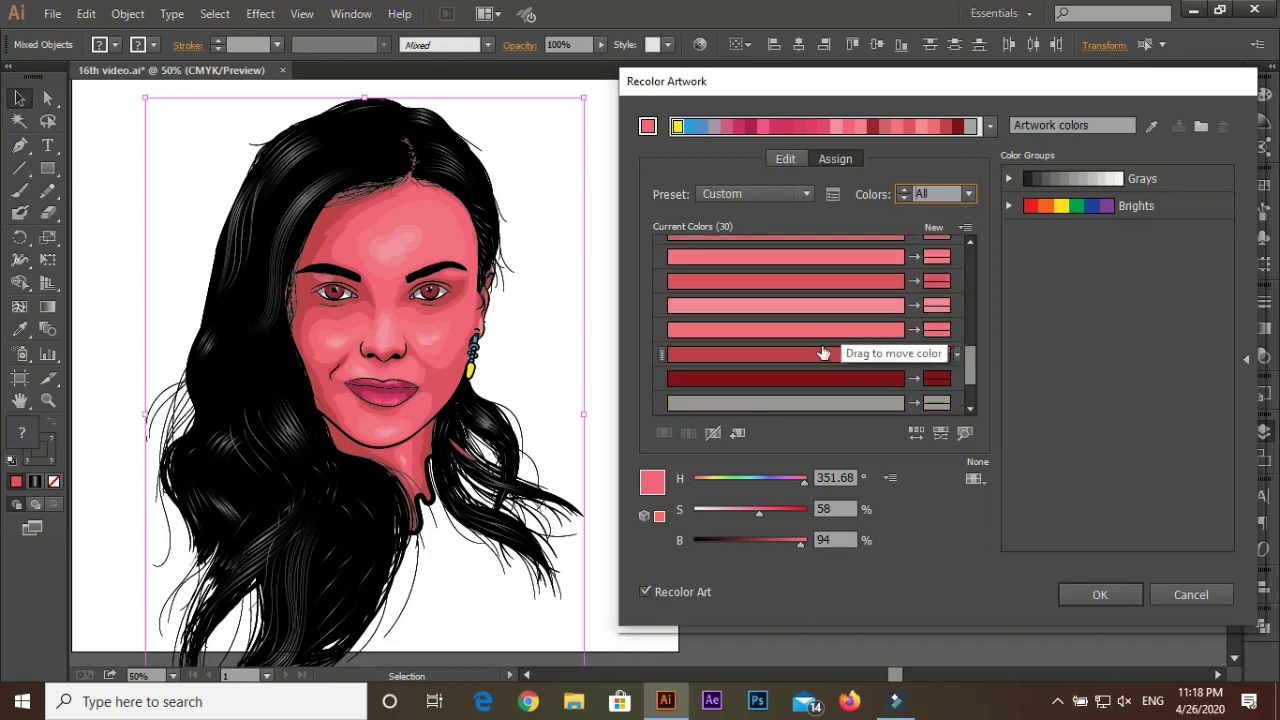
pyautogui.click(829, 305)
pyautogui.click(772, 542)
pyautogui.moveTo(772, 522); pyautogui.dragTo(754, 514)
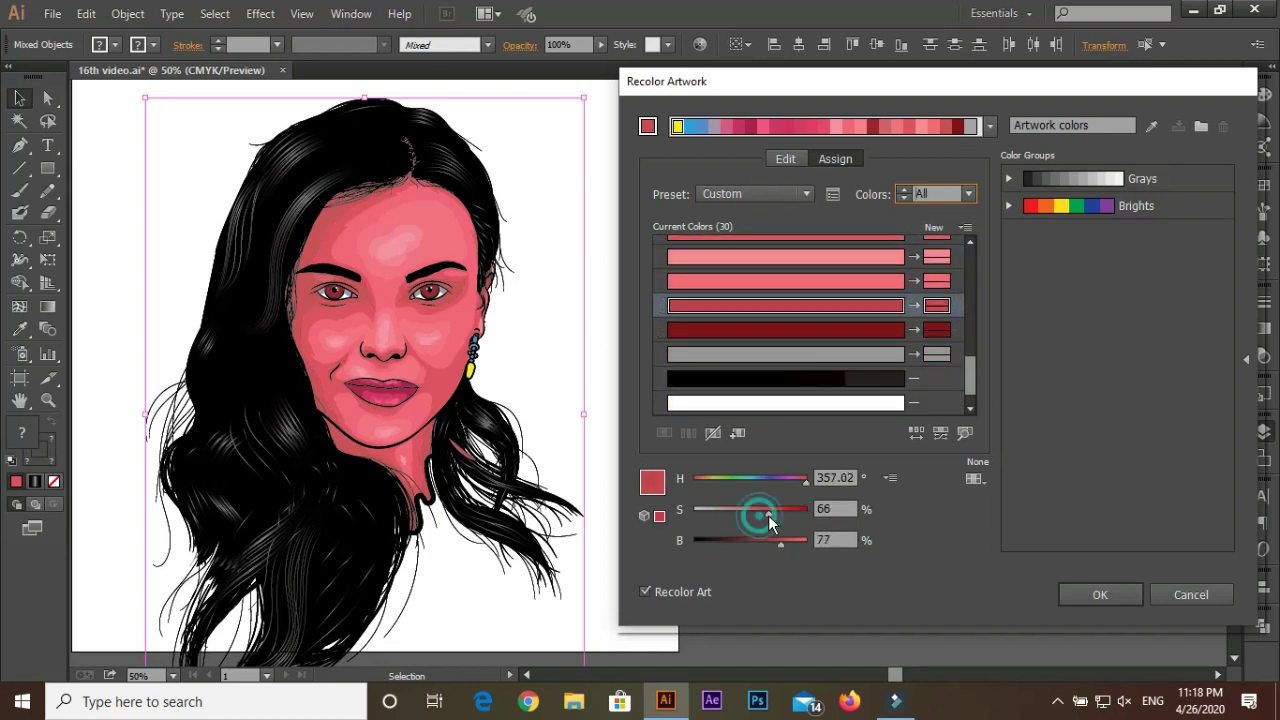
# Brighten the light pink tones, one to 92% brightness, and apply the recolour
pyautogui.scroll(1, 789, 314)
pyautogui.click(789, 306)
pyautogui.scroll(2, 830, 340)
pyautogui.click(830, 352)
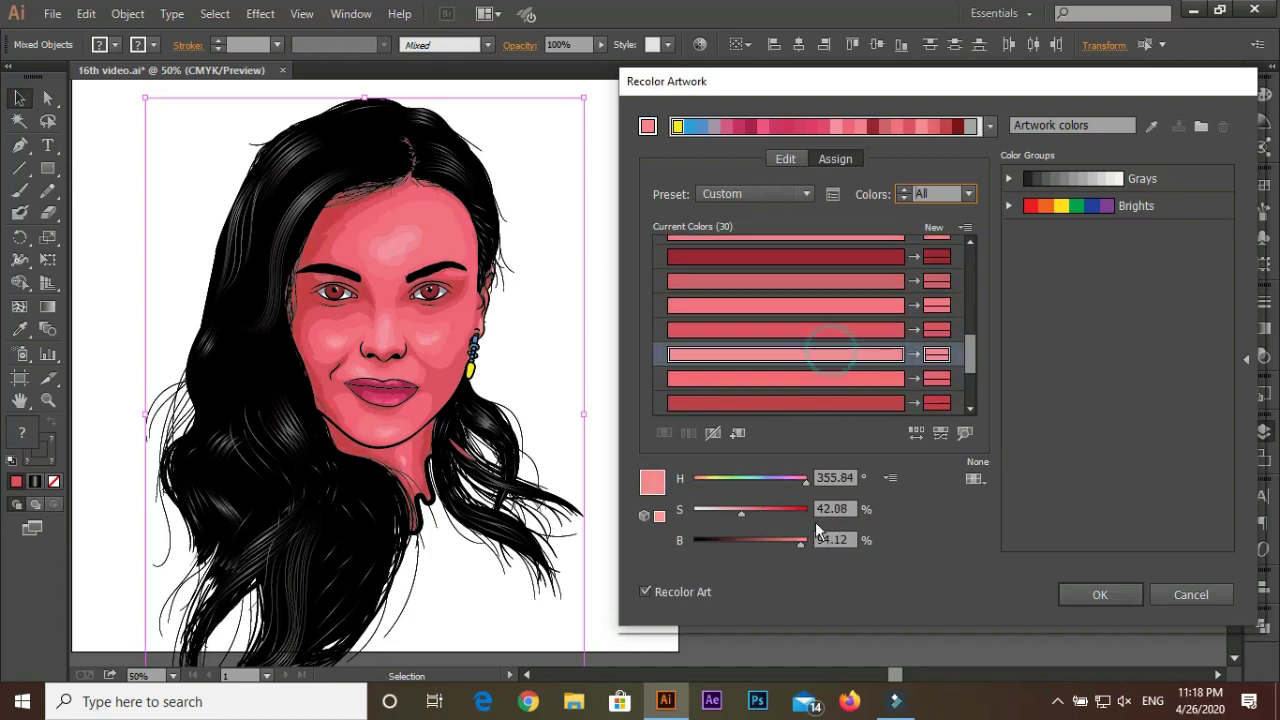
pyautogui.moveTo(789, 549); pyautogui.dragTo(799, 545)
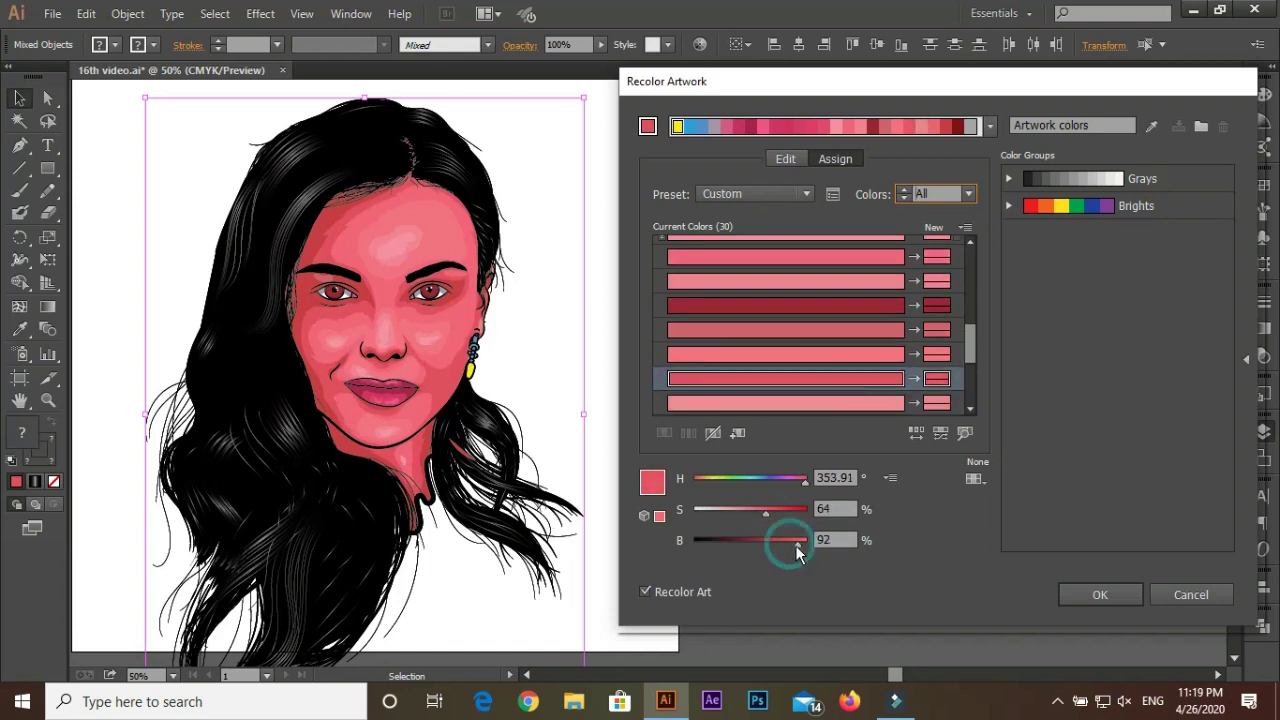
pyautogui.click(900, 356)
pyautogui.moveTo(795, 541); pyautogui.dragTo(802, 543)
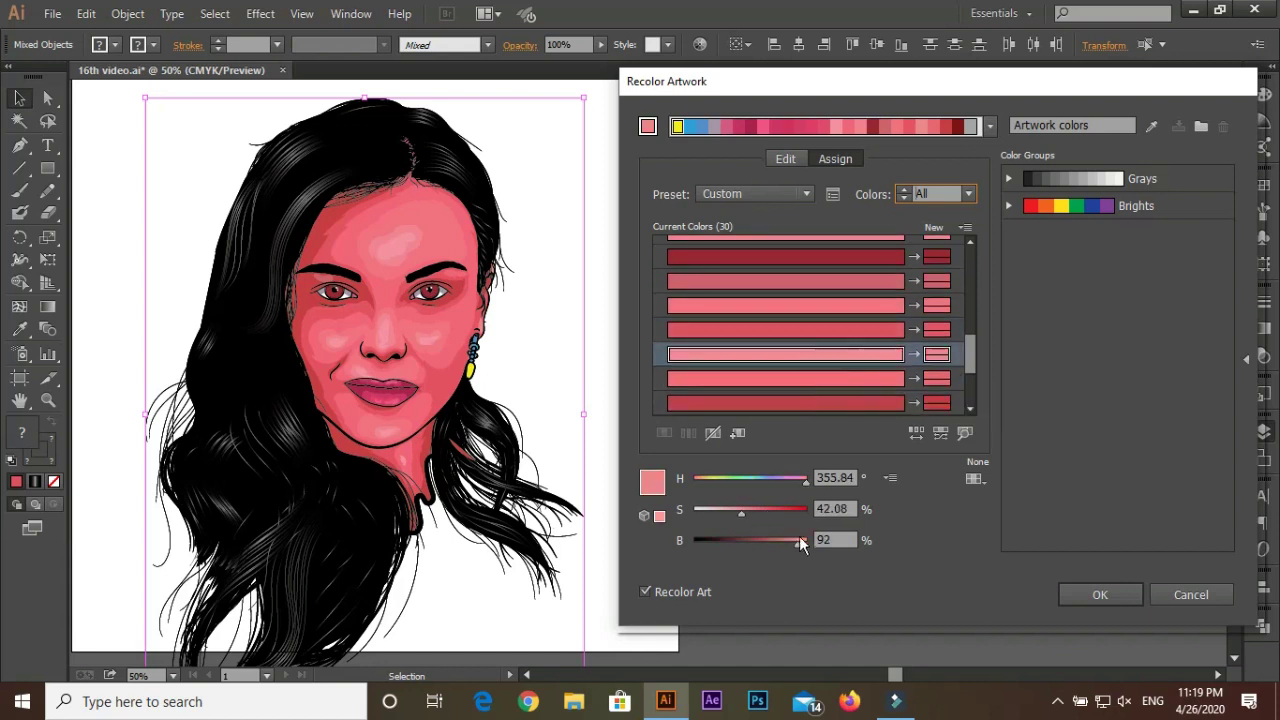
pyautogui.click(1097, 595)
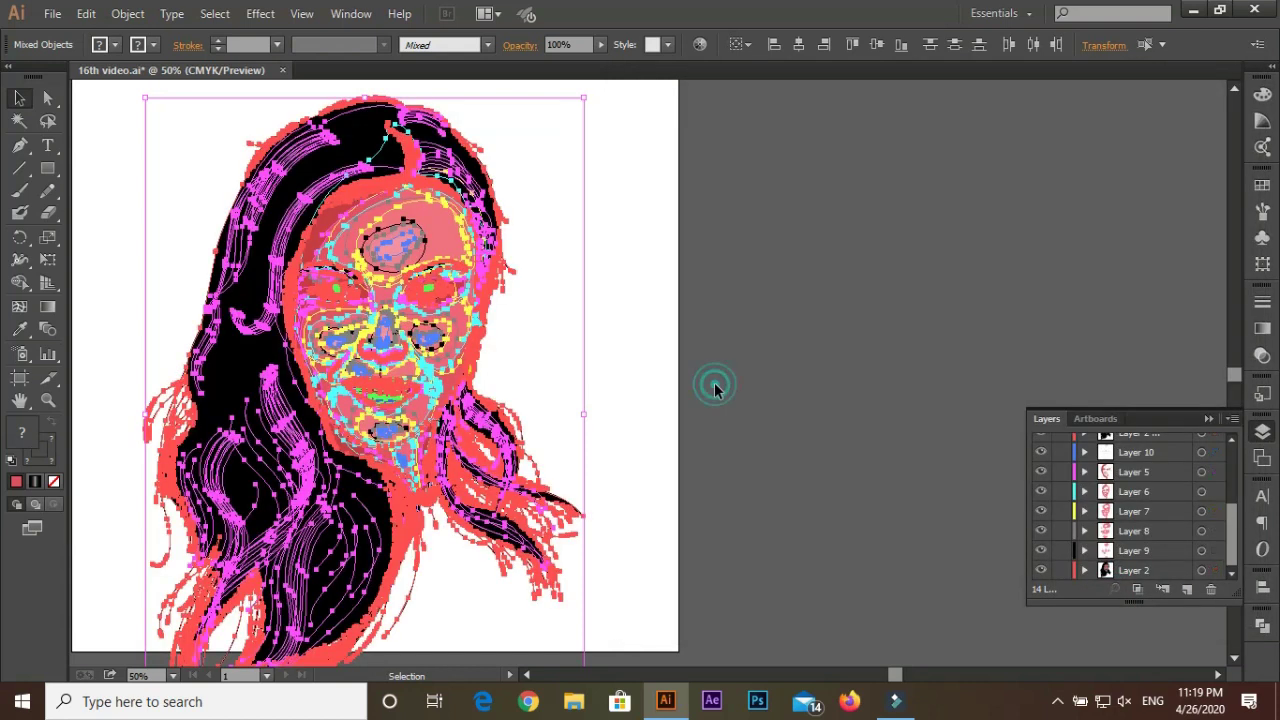